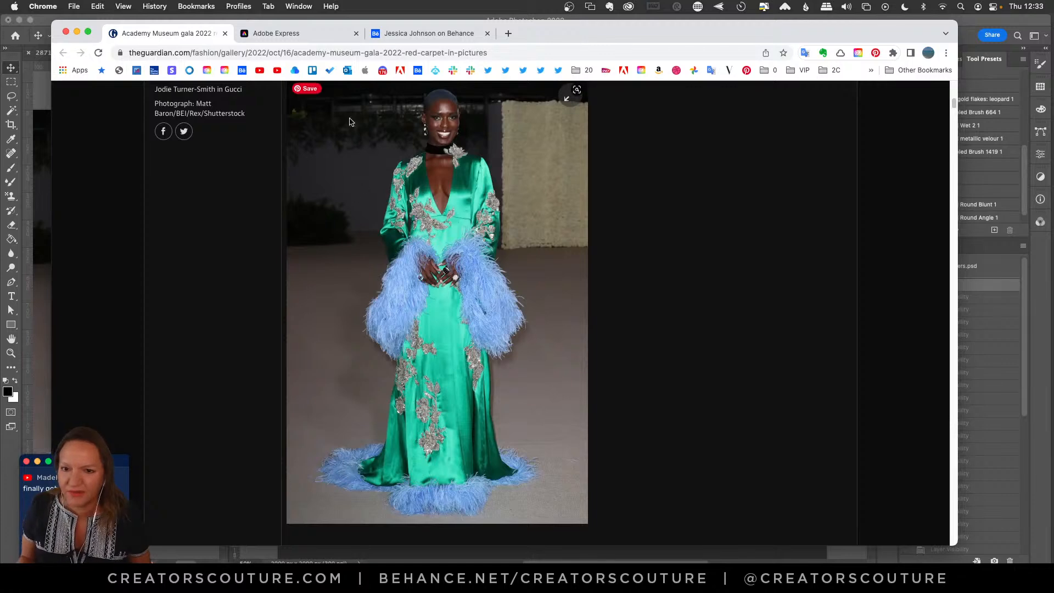
Reposition and enlarge the browser window, framing the green gown with blue feathers in the Academy Museum gala gallery.
{"action": "mouse_move", "coordinate": [570, 32]}
{"action": "left_mouse_down"}
{"action": "mouse_move", "coordinate": [583, 28]}
{"action": "mouse_move", "coordinate": [562, 29]}
{"action": "left_mouse_up"}
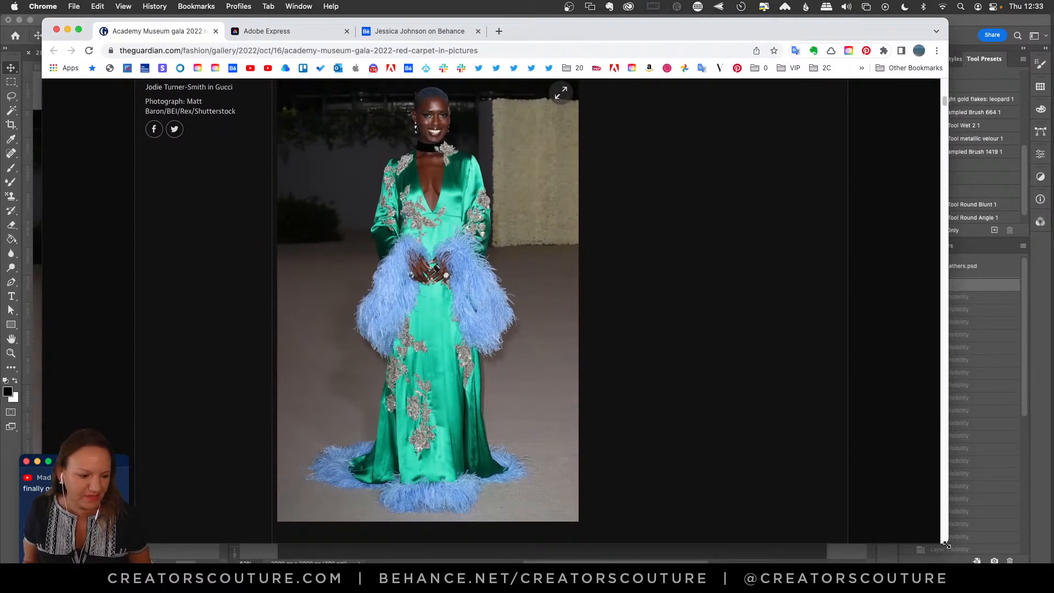
{"action": "left_click_drag", "start_coordinate": [941, 543], "coordinate": [954, 559]}
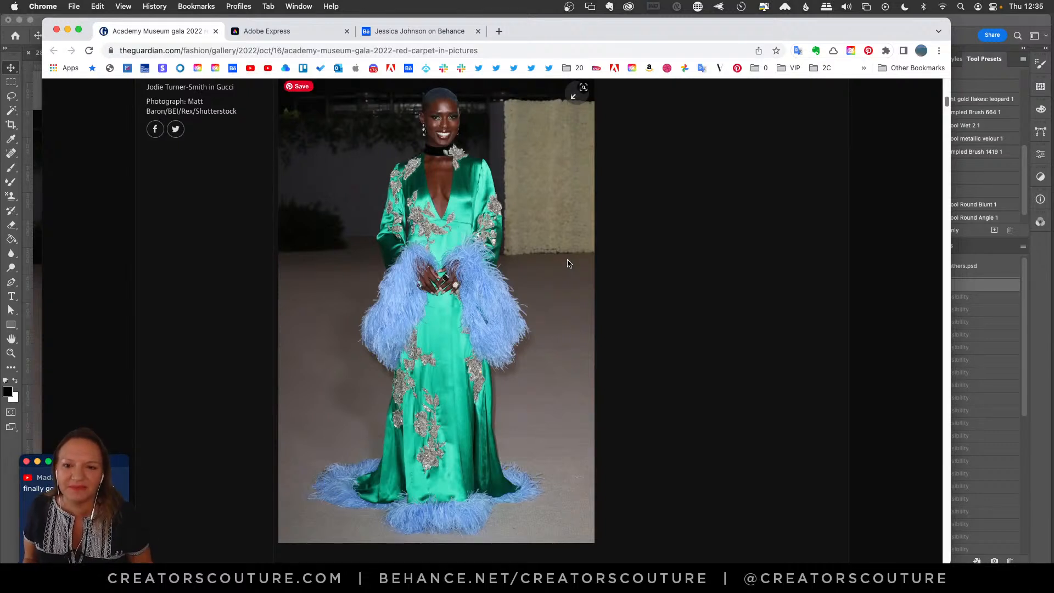
{"action": "scroll", "coordinate": [568, 263], "scroll_direction": "up", "scroll_amount": 3}
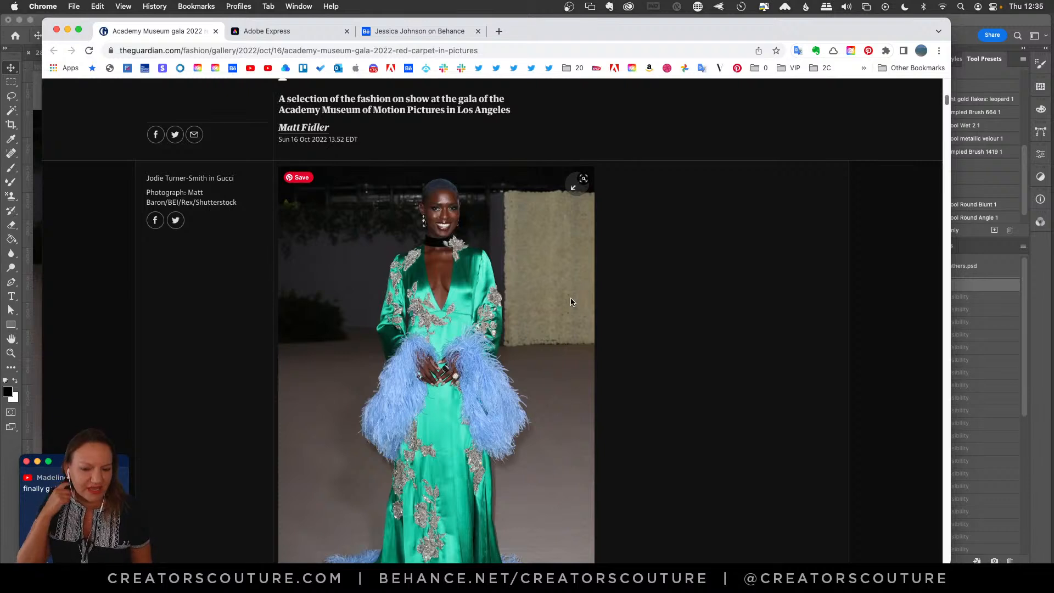
{"action": "scroll", "coordinate": [569, 299], "scroll_direction": "down", "scroll_amount": 1}
{"action": "scroll", "coordinate": [573, 329], "scroll_direction": "down", "scroll_amount": 1}
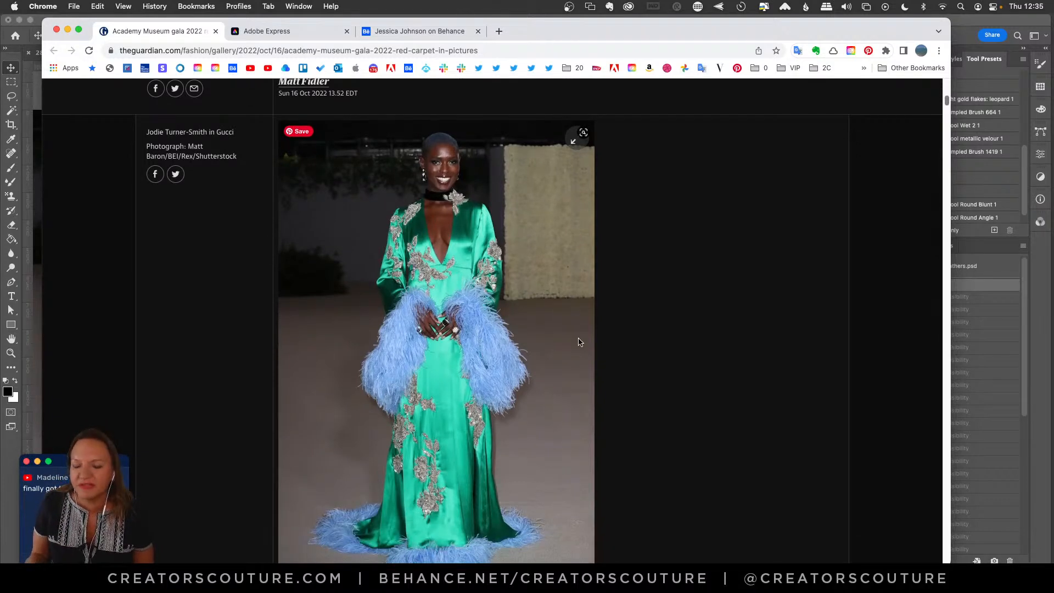
{"action": "scroll", "coordinate": [579, 342], "scroll_direction": "down", "scroll_amount": 1}
{"action": "scroll", "coordinate": [577, 340], "scroll_direction": "down", "scroll_amount": 1}
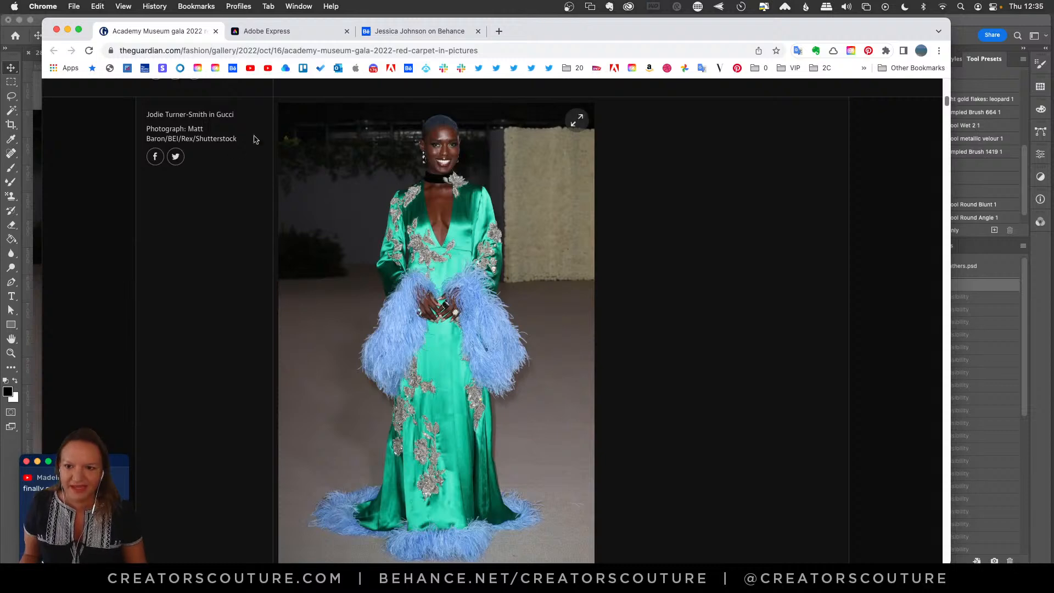
Look through the CreatorsCouture.com library templates in Adobe Express and return to the gala article.
{"action": "left_click", "coordinate": [304, 34]}
{"action": "scroll", "coordinate": [413, 344], "scroll_direction": "down", "scroll_amount": 1}
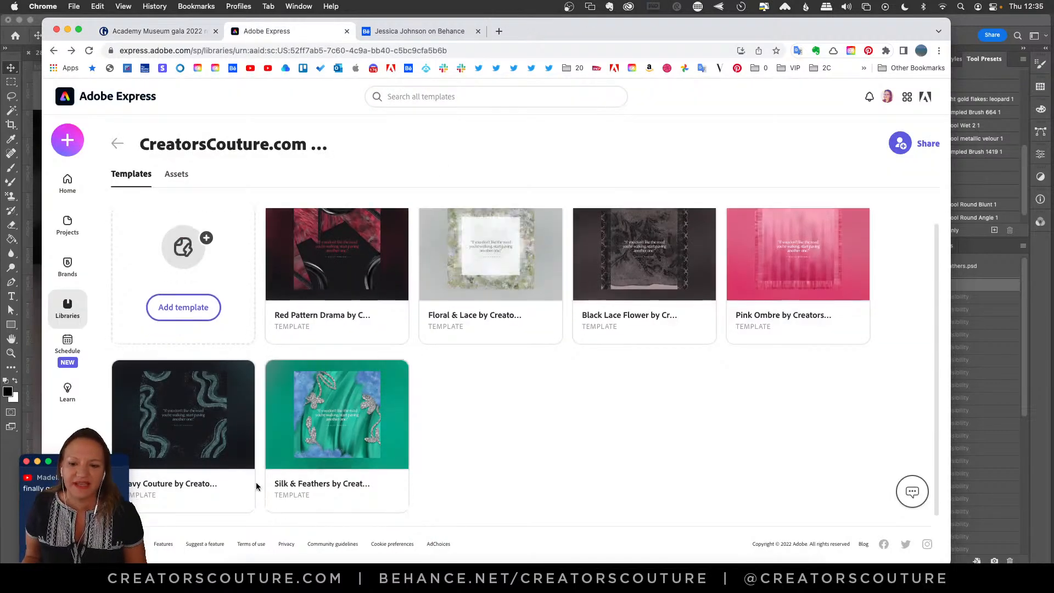
{"action": "left_click", "coordinate": [183, 31]}
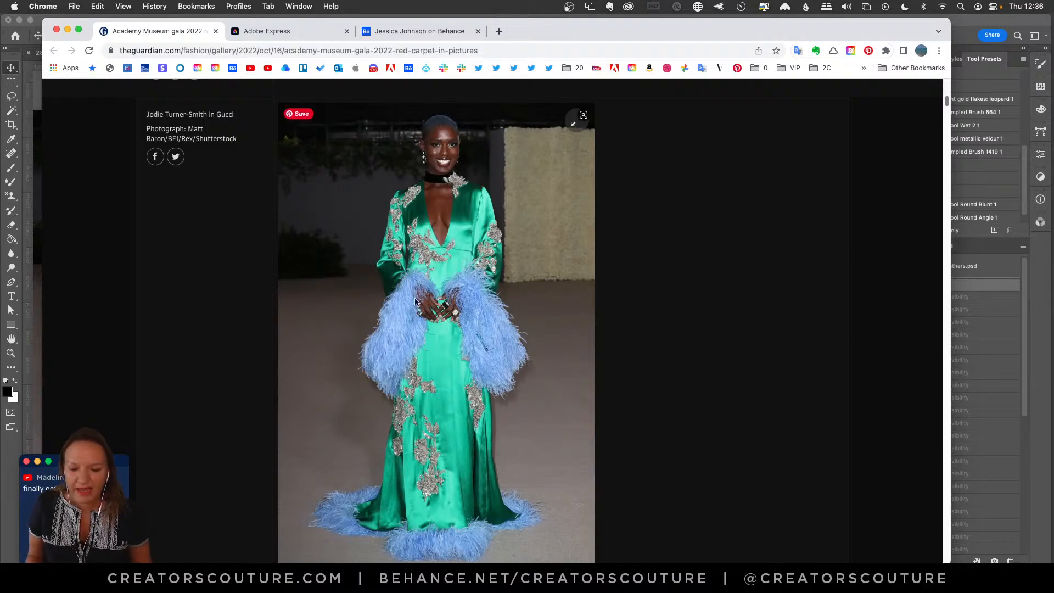
Switch to Photoshop and show the layer stack of silk-feathers.psd.
{"action": "left_click", "coordinate": [454, 575]}
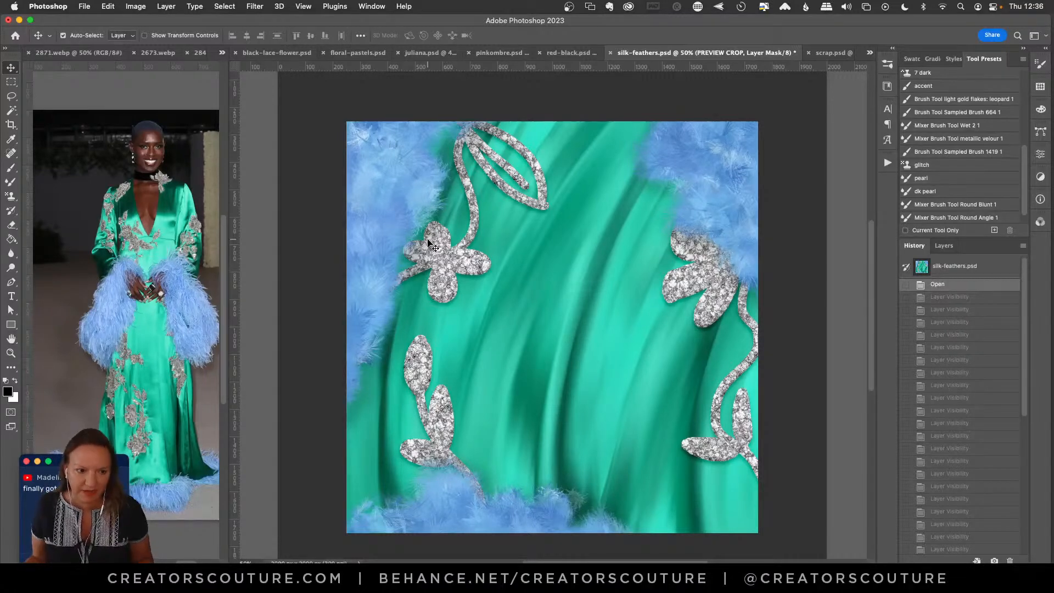
{"action": "left_click", "coordinate": [944, 246]}
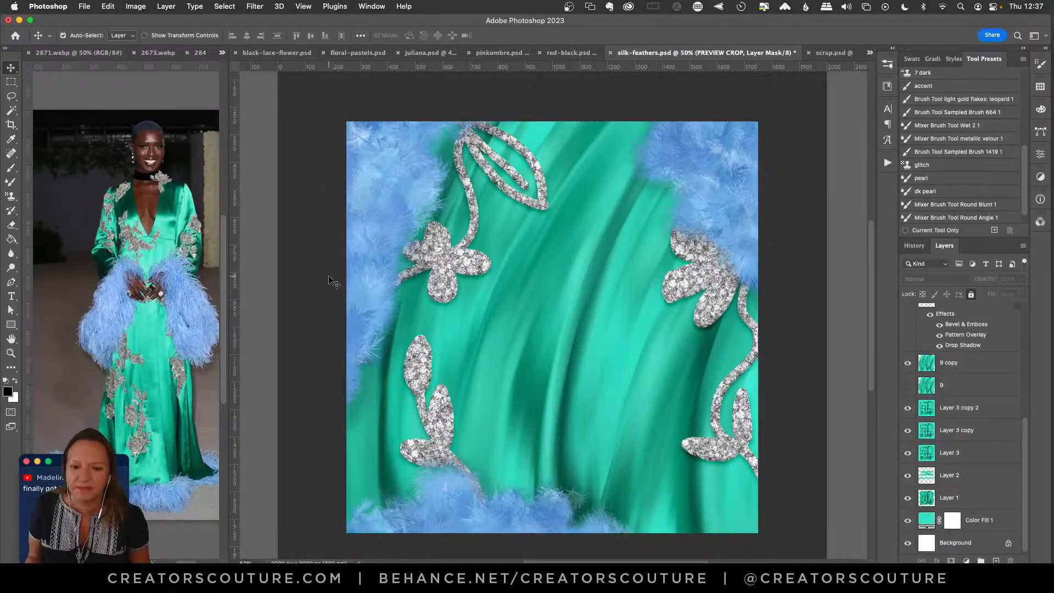
Compare the black floral gown in reference photo 2673.webp, enlarged to 65.1%, with the artwork black-lace-flower.psd.
{"action": "left_click", "coordinate": [151, 240]}
{"action": "left_click", "coordinate": [222, 53]}
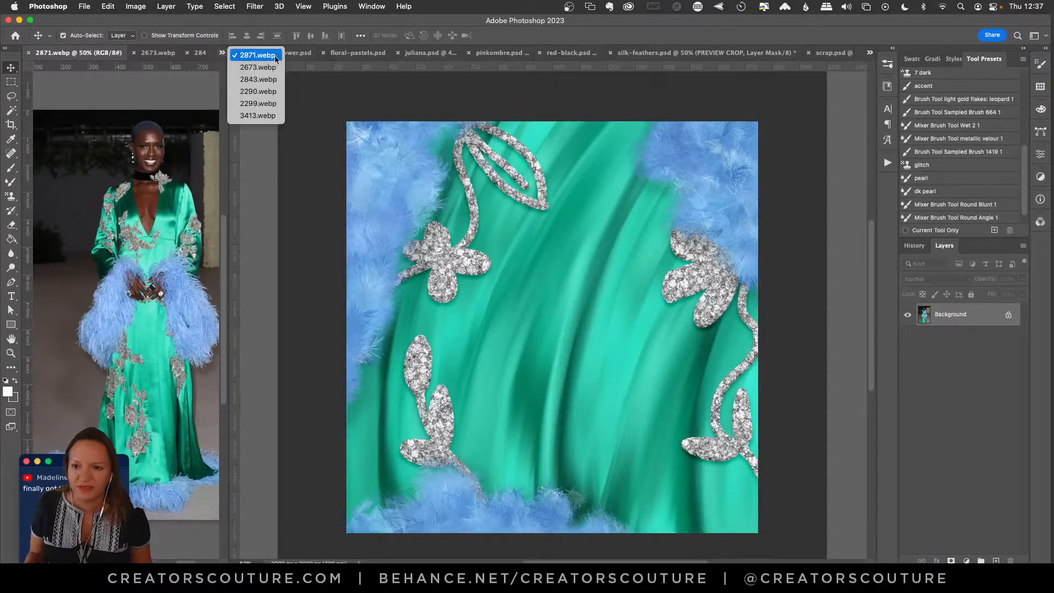
{"action": "left_click", "coordinate": [268, 68]}
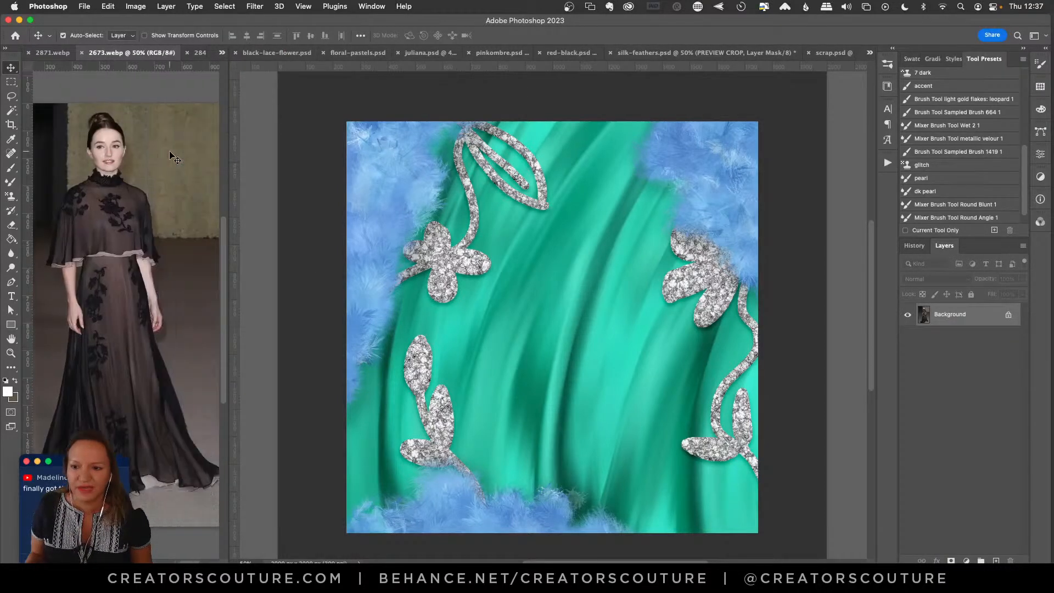
{"action": "left_click", "coordinate": [11, 353]}
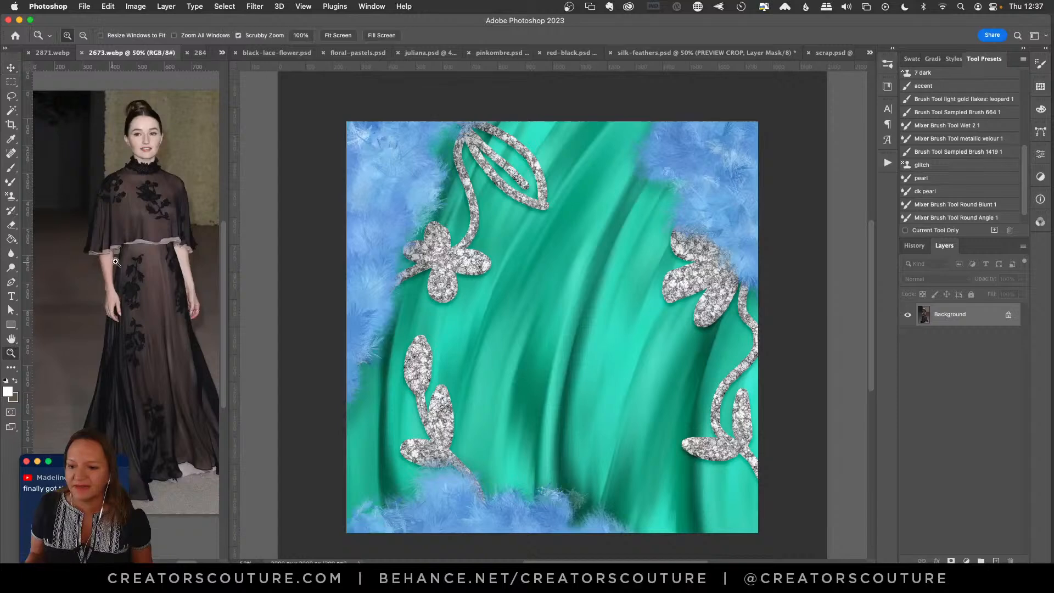
{"action": "left_click", "coordinate": [141, 257]}
{"action": "left_click", "coordinate": [144, 257], "text": "alt"}
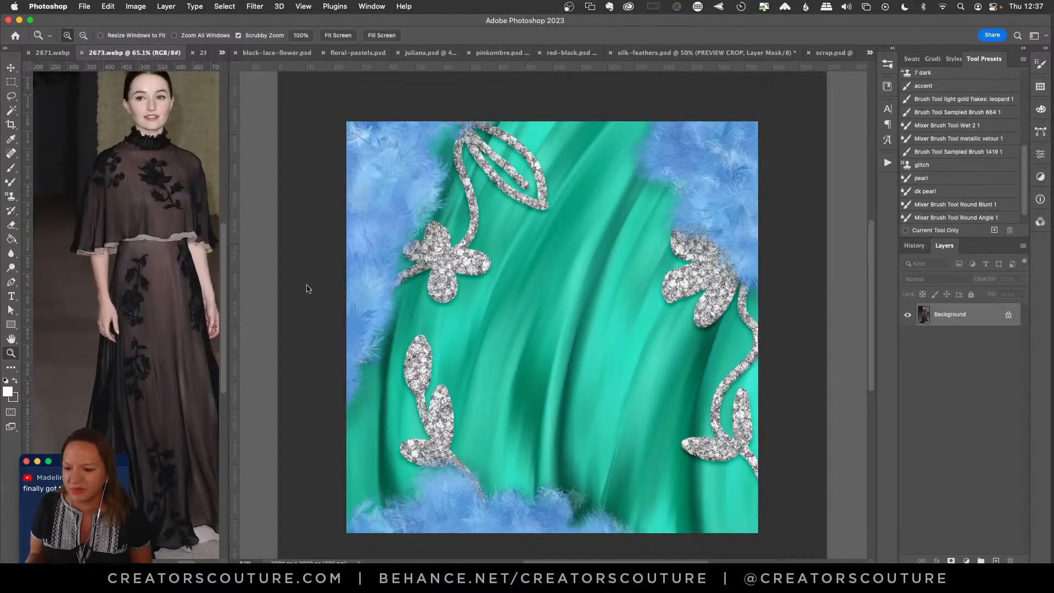
{"action": "scroll", "coordinate": [131, 241], "scroll_direction": "right", "scroll_amount": 3}
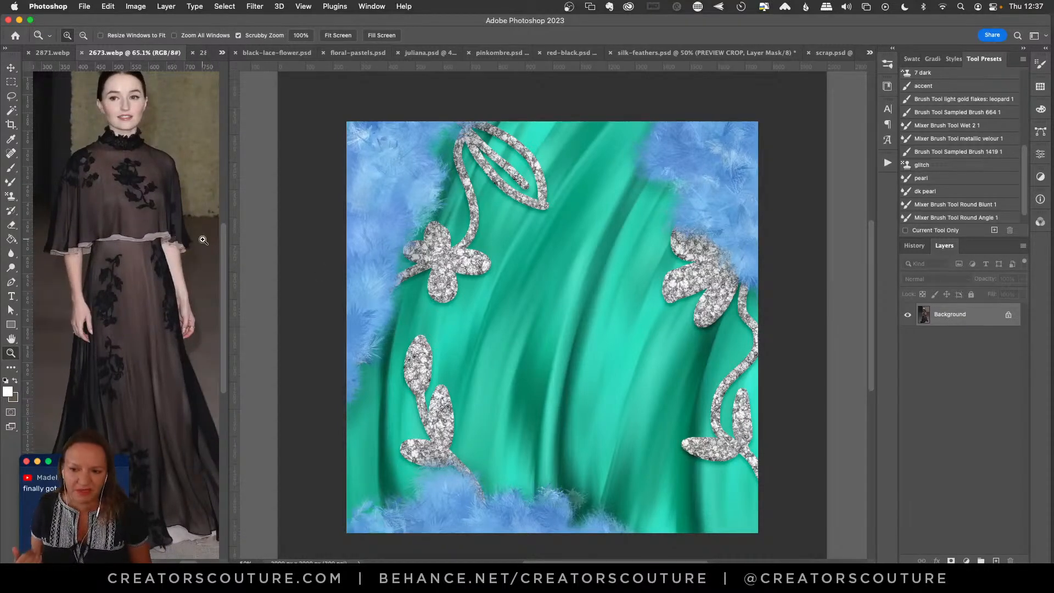
{"action": "left_click", "coordinate": [262, 53]}
{"action": "left_click_drag", "start_coordinate": [615, 337], "coordinate": [620, 343]}
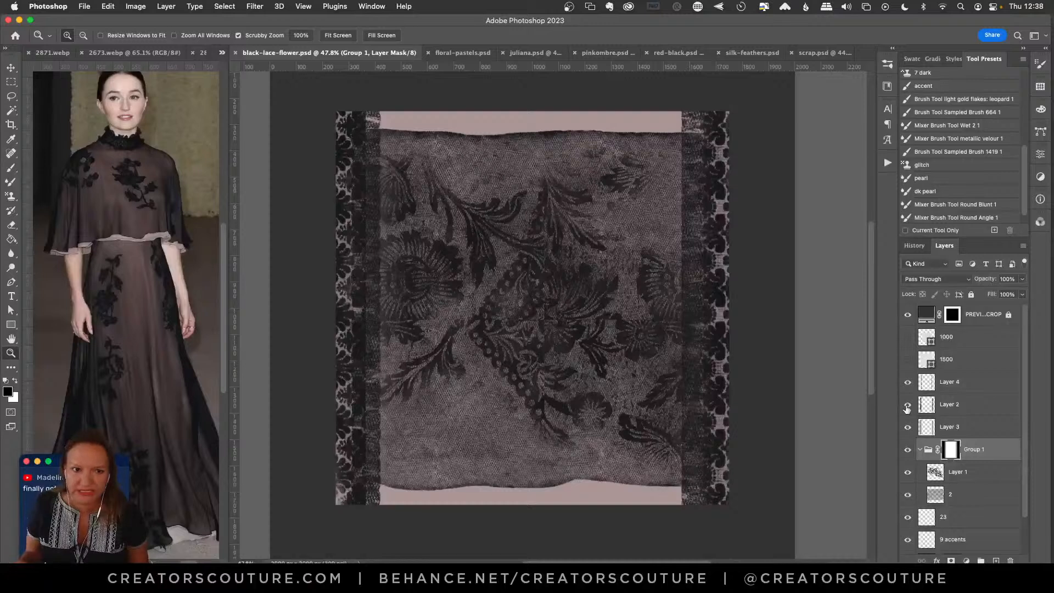
Compare the floral top and white skirt in 2843.webp, enlarged to 91.7%, with the artwork floral-pastels.psd.
{"action": "left_click", "coordinate": [223, 55]}
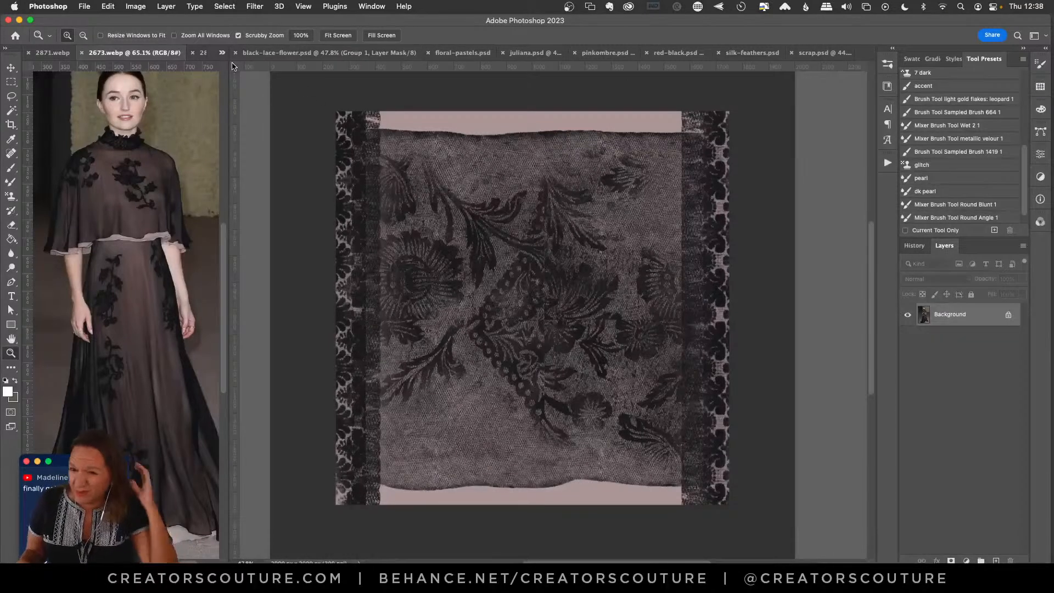
{"action": "left_click", "coordinate": [222, 52]}
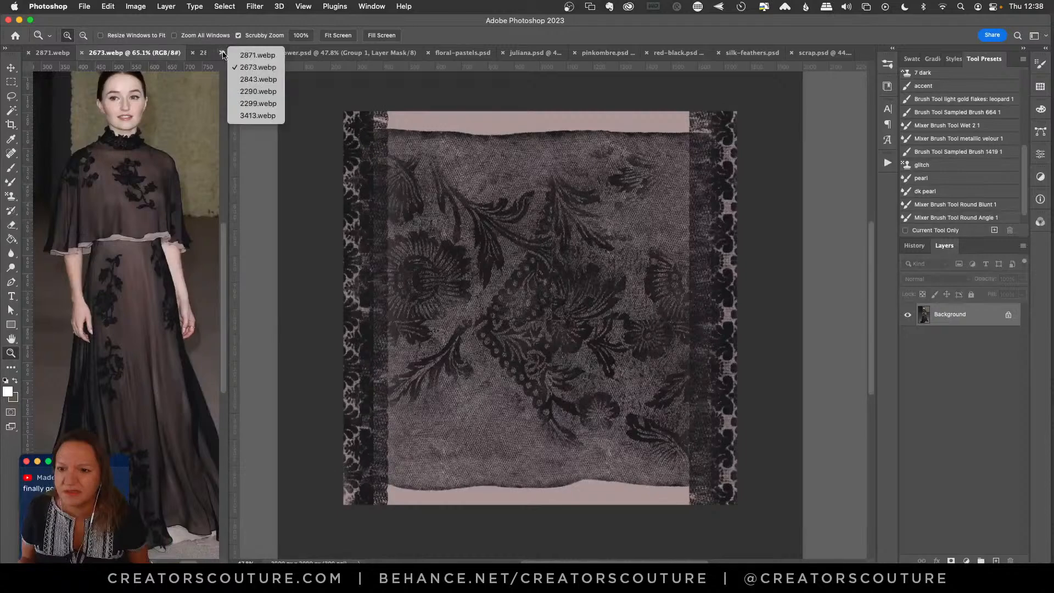
{"action": "left_click", "coordinate": [258, 79]}
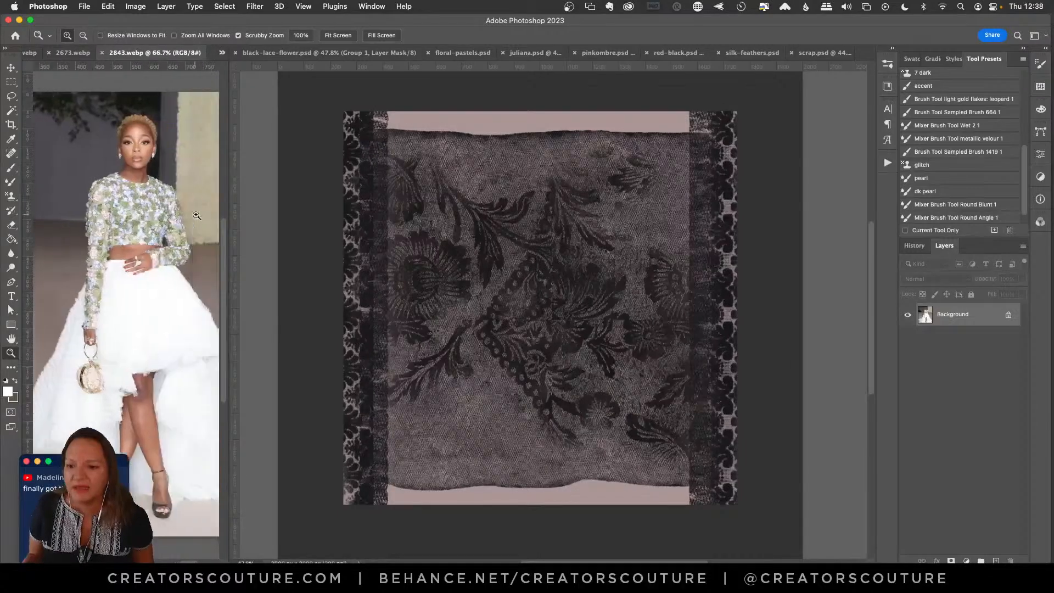
{"action": "left_click_drag", "start_coordinate": [161, 221], "coordinate": [186, 222]}
{"action": "scroll", "coordinate": [78, 161], "scroll_direction": "down", "scroll_amount": 2}
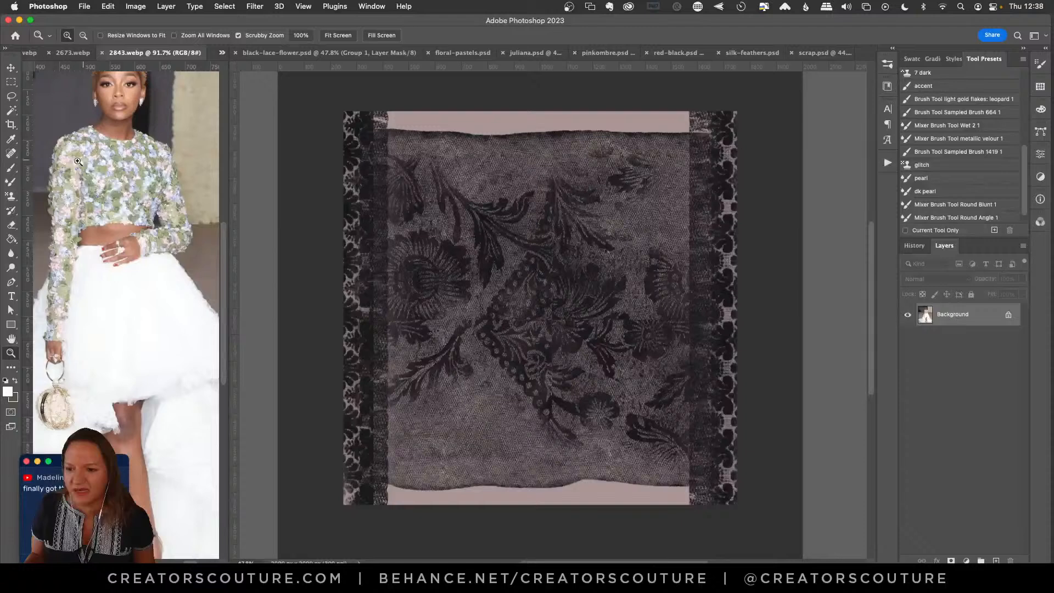
{"action": "scroll", "coordinate": [140, 303], "scroll_direction": "down", "scroll_amount": 2}
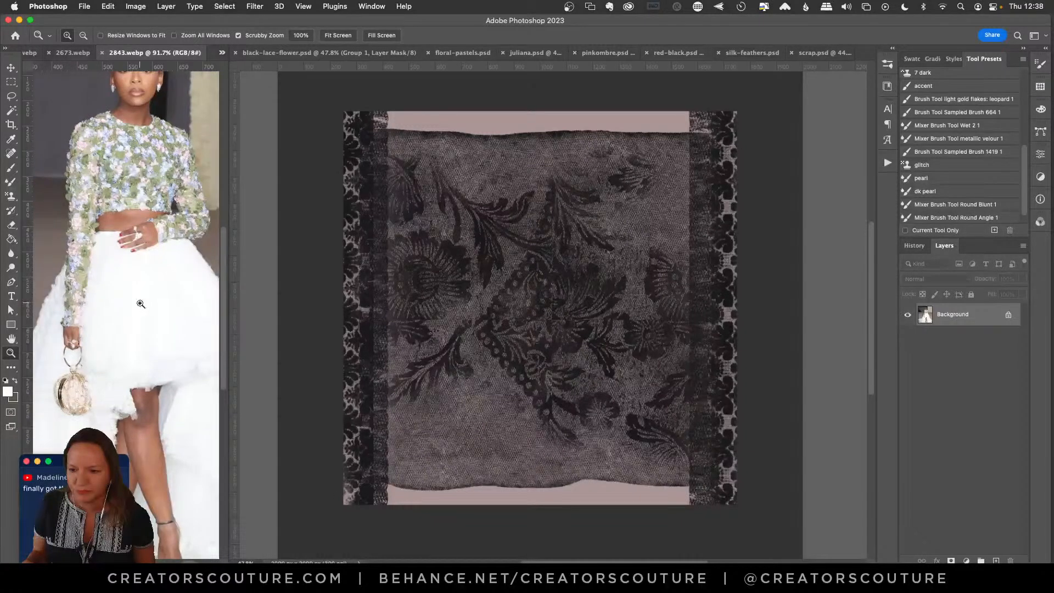
{"action": "scroll", "coordinate": [140, 303], "scroll_direction": "right", "scroll_amount": 1}
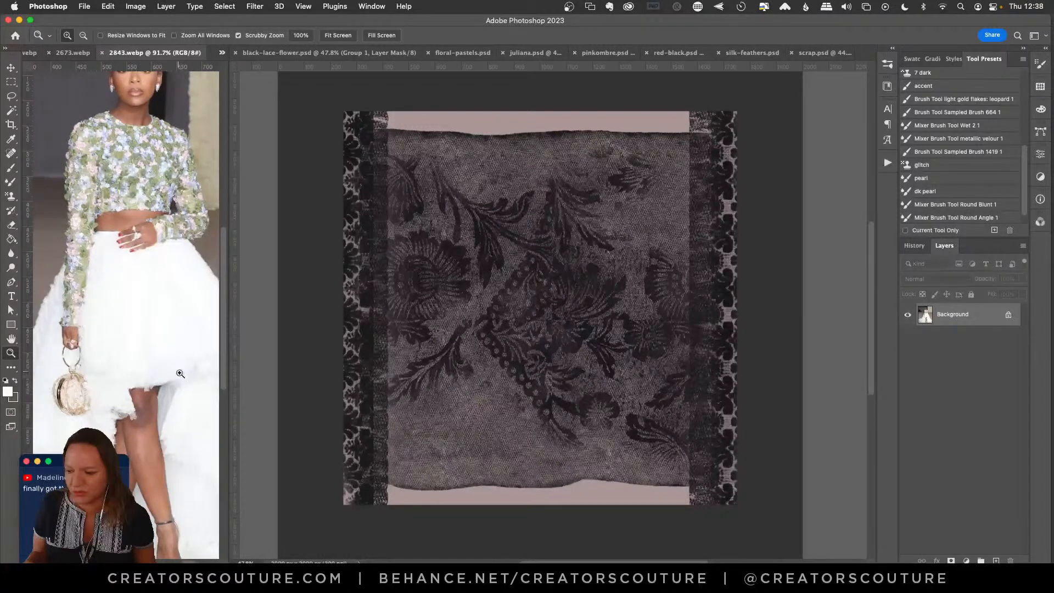
{"action": "left_click", "coordinate": [468, 54]}
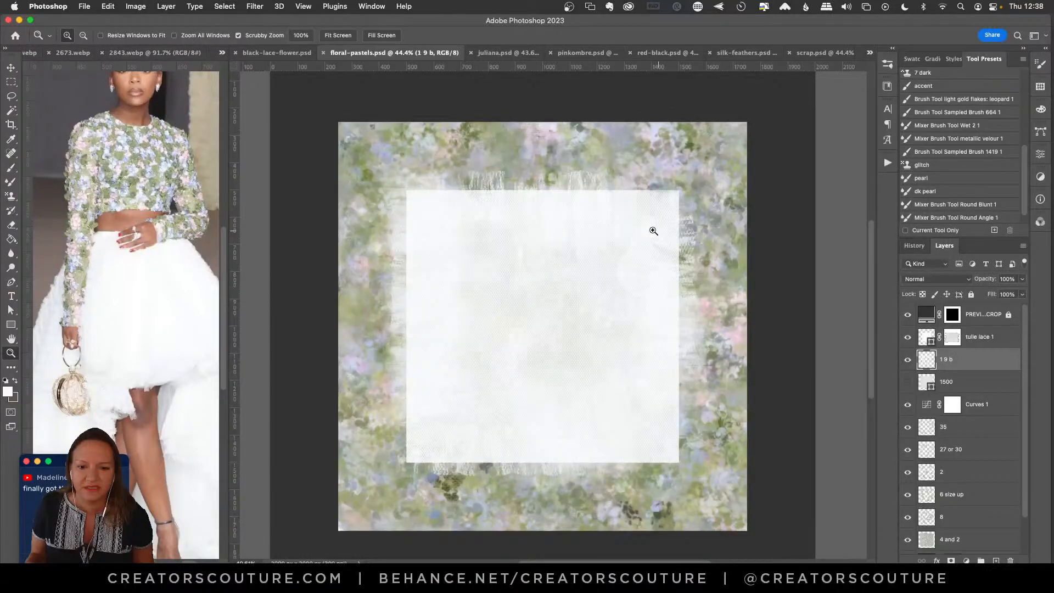
{"action": "left_click_drag", "start_coordinate": [653, 230], "coordinate": [715, 144]}
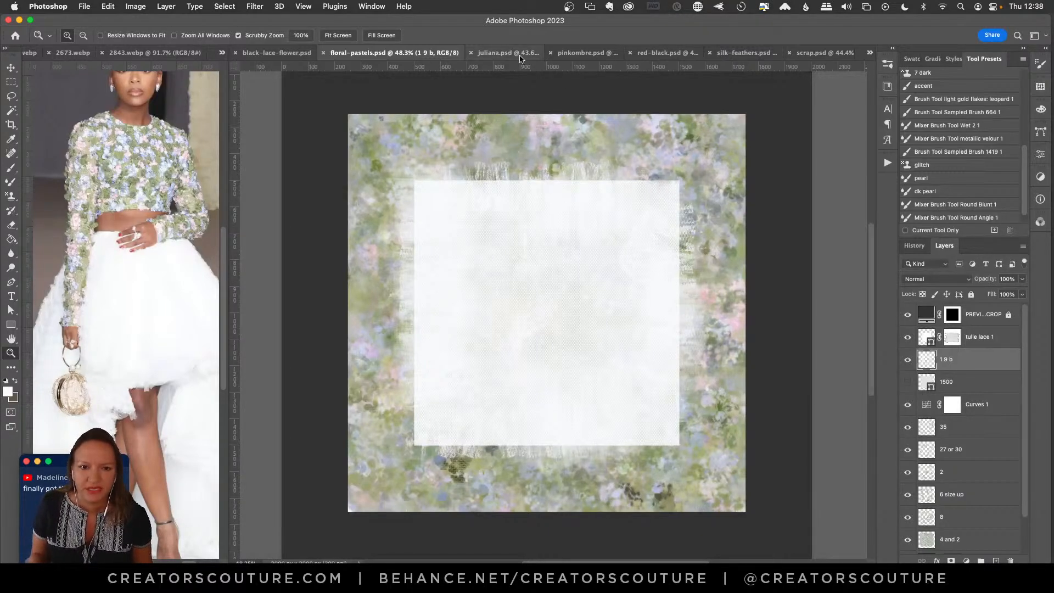
Compare the teal swirl gown in 2290.webp, enlarged to 113%, with the artwork juliana.psd.
{"action": "left_click", "coordinate": [221, 52]}
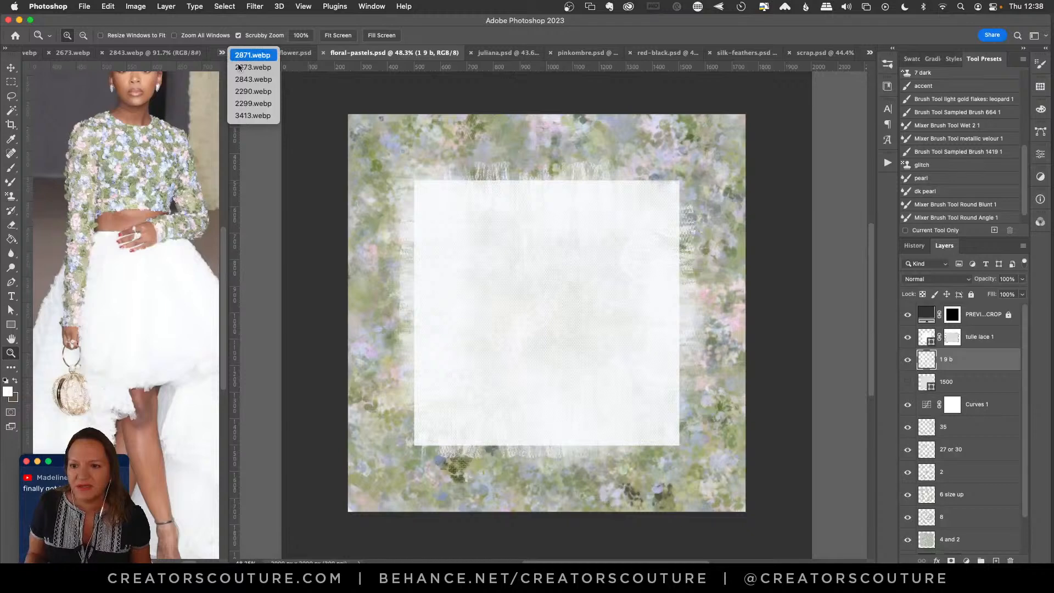
{"action": "left_click", "coordinate": [255, 91]}
{"action": "left_click", "coordinate": [144, 216]}
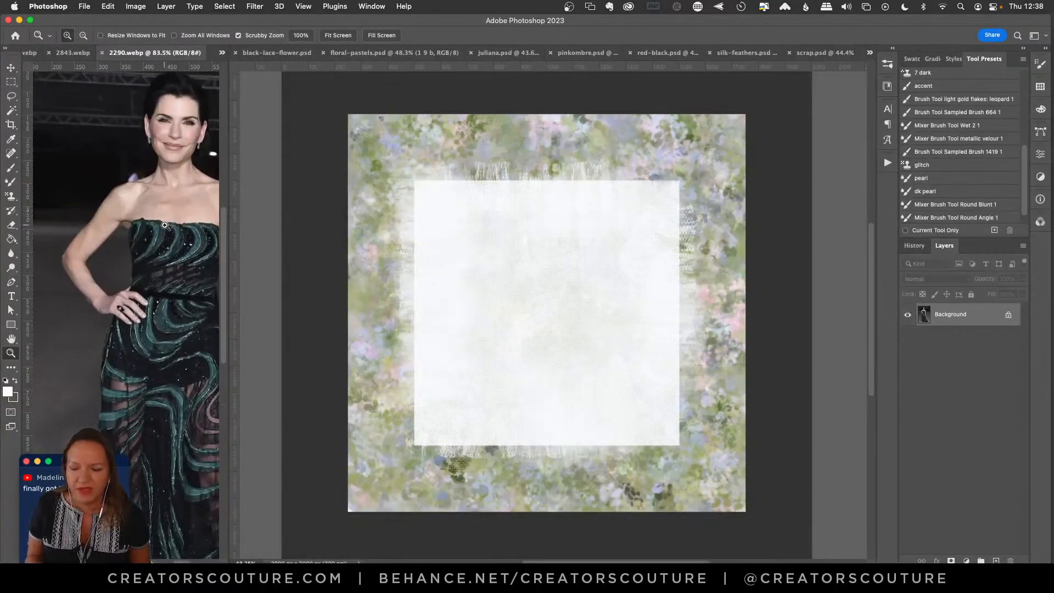
{"action": "left_click", "coordinate": [164, 225]}
{"action": "left_click", "coordinate": [137, 232]}
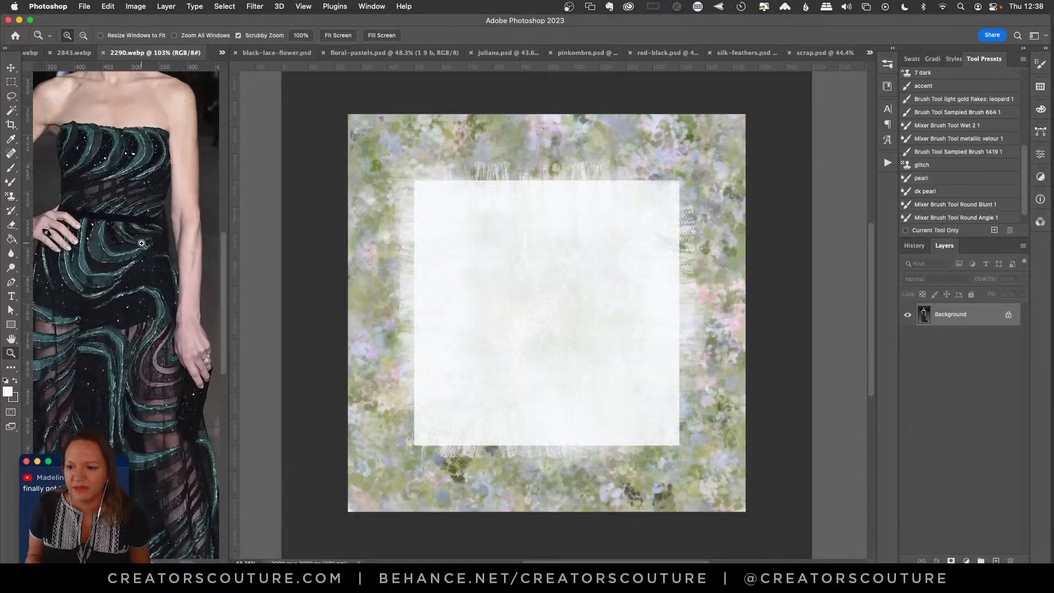
{"action": "left_click", "coordinate": [141, 242]}
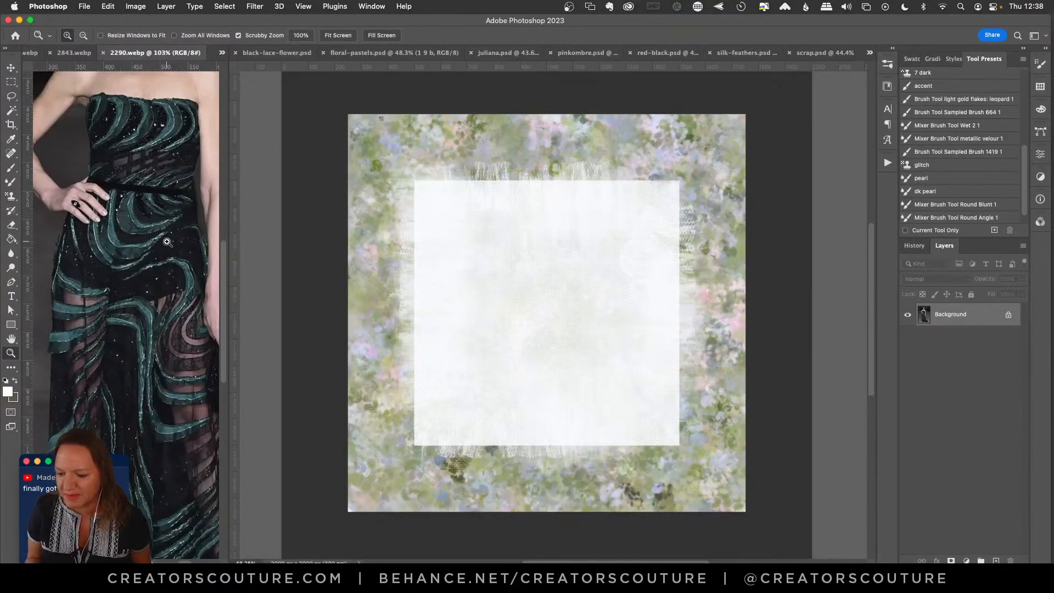
{"action": "left_click", "coordinate": [156, 229]}
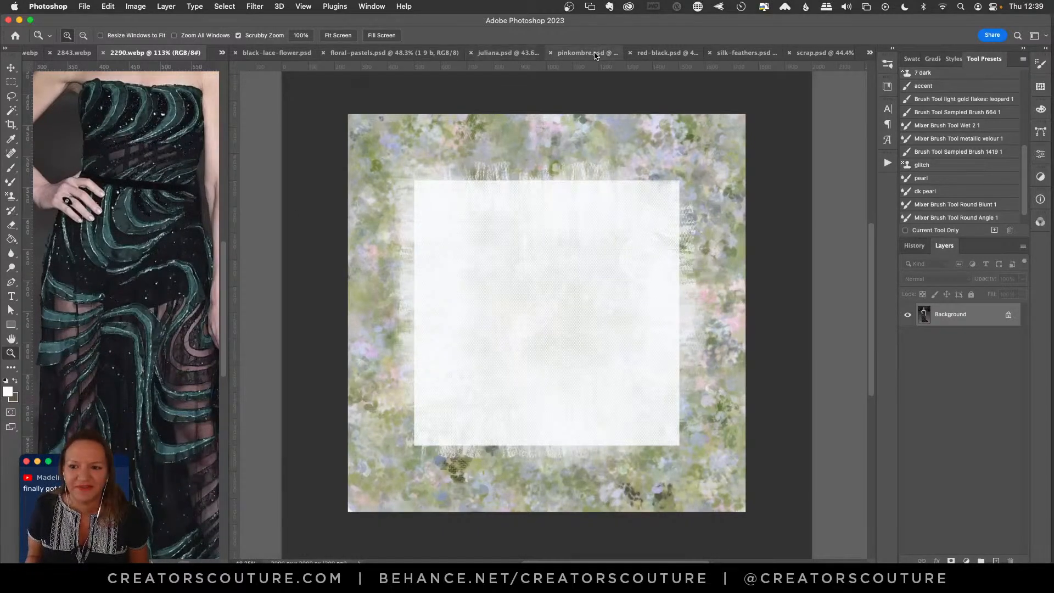
{"action": "left_click_drag", "start_coordinate": [174, 181], "coordinate": [166, 184]}
{"action": "left_click", "coordinate": [166, 184]}
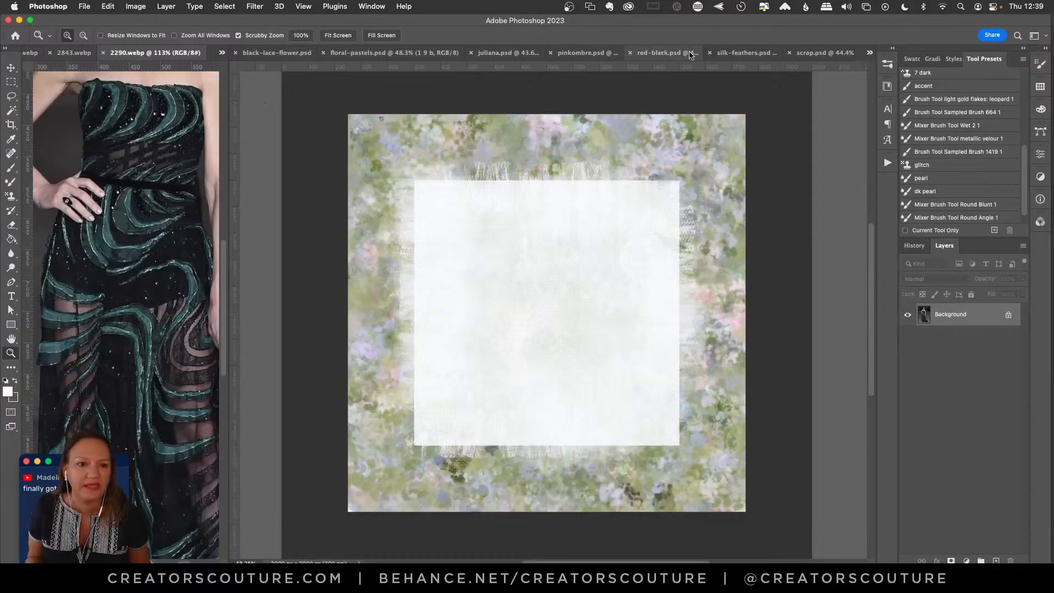
{"action": "left_click", "coordinate": [267, 53]}
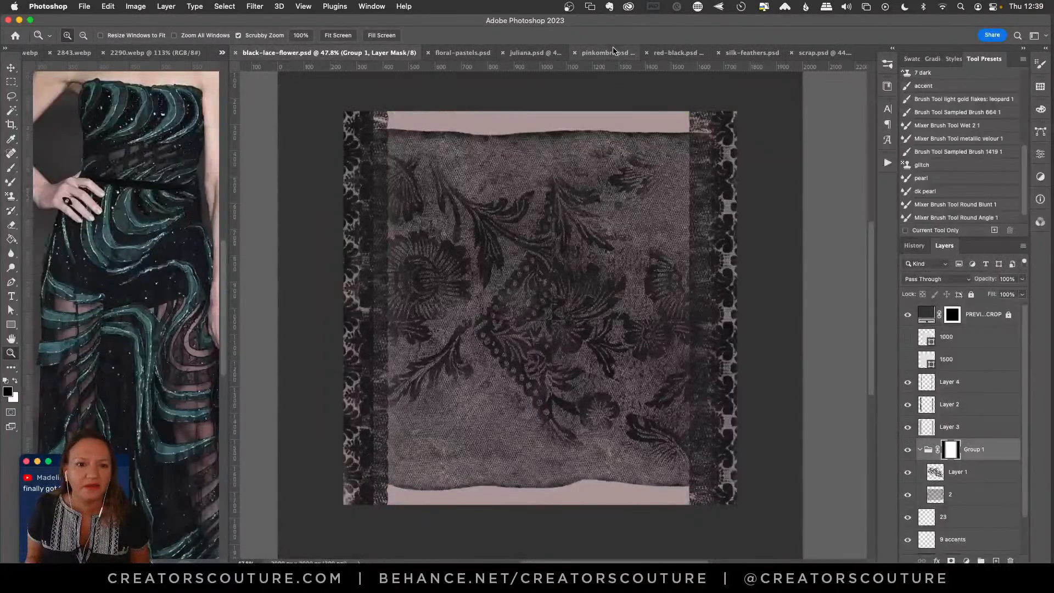
{"action": "left_click", "coordinate": [535, 53]}
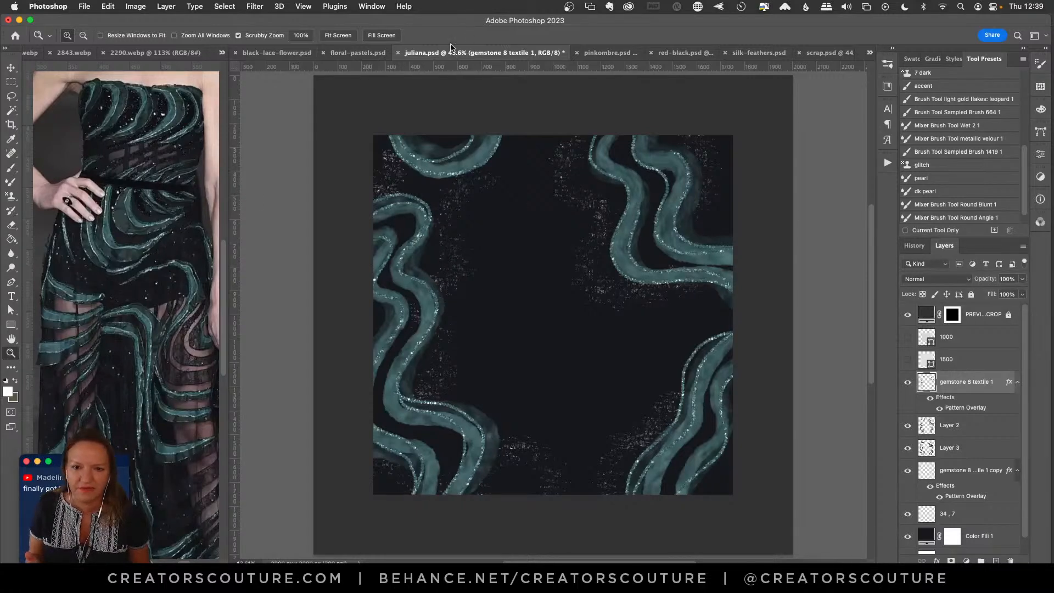
Compare the red and black gown in 2299.webp, enlarged to 79%, with the artwork red-black.psd.
{"action": "left_click", "coordinate": [223, 53]}
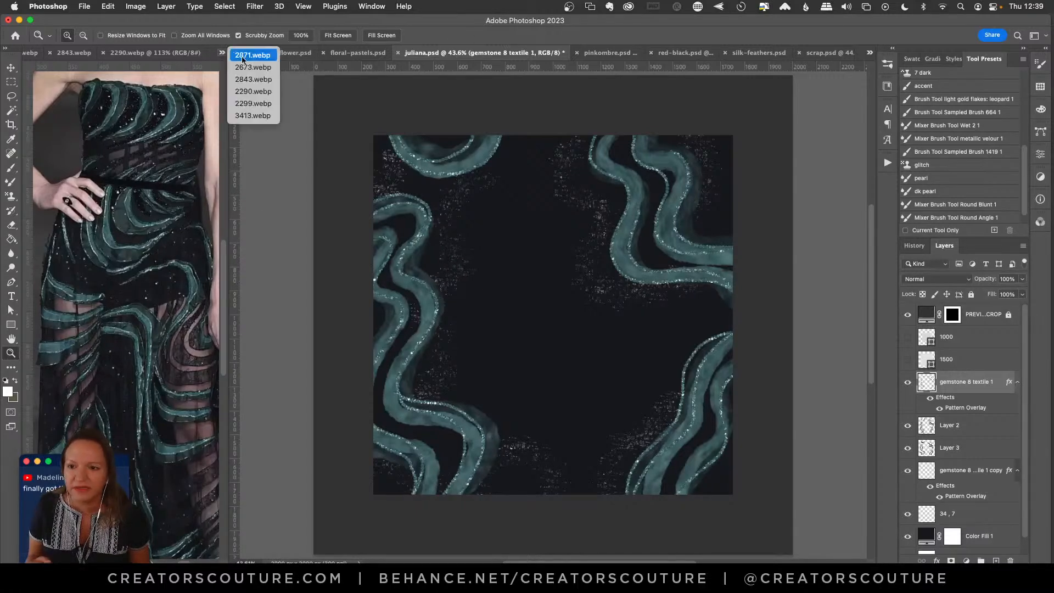
{"action": "left_click", "coordinate": [258, 102]}
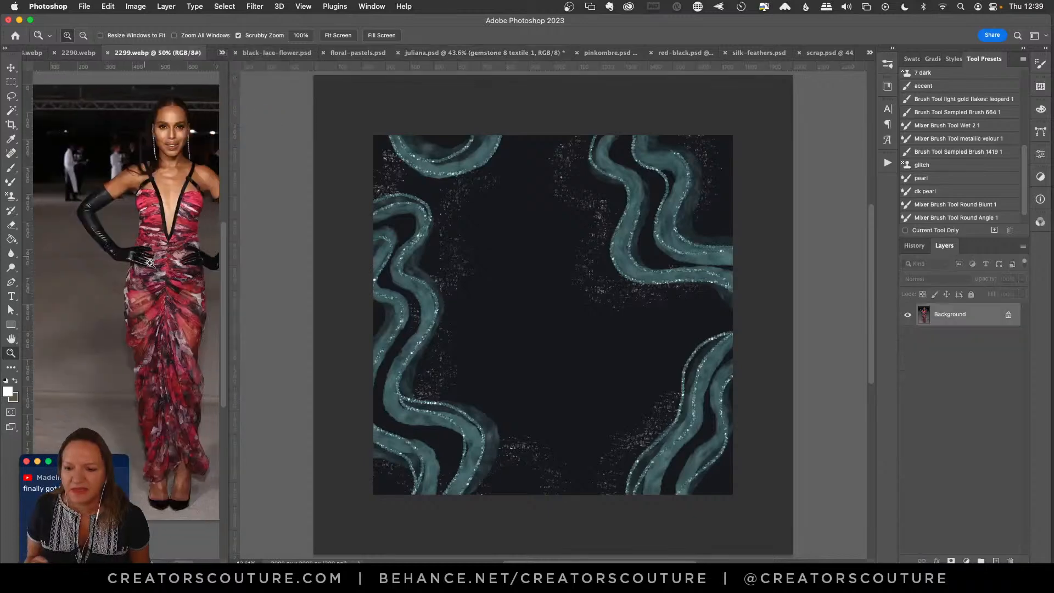
{"action": "left_click_drag", "start_coordinate": [171, 263], "coordinate": [169, 270]}
{"action": "scroll", "coordinate": [168, 270], "scroll_direction": "down", "scroll_amount": 1}
{"action": "scroll", "coordinate": [168, 271], "scroll_direction": "right", "scroll_amount": 1}
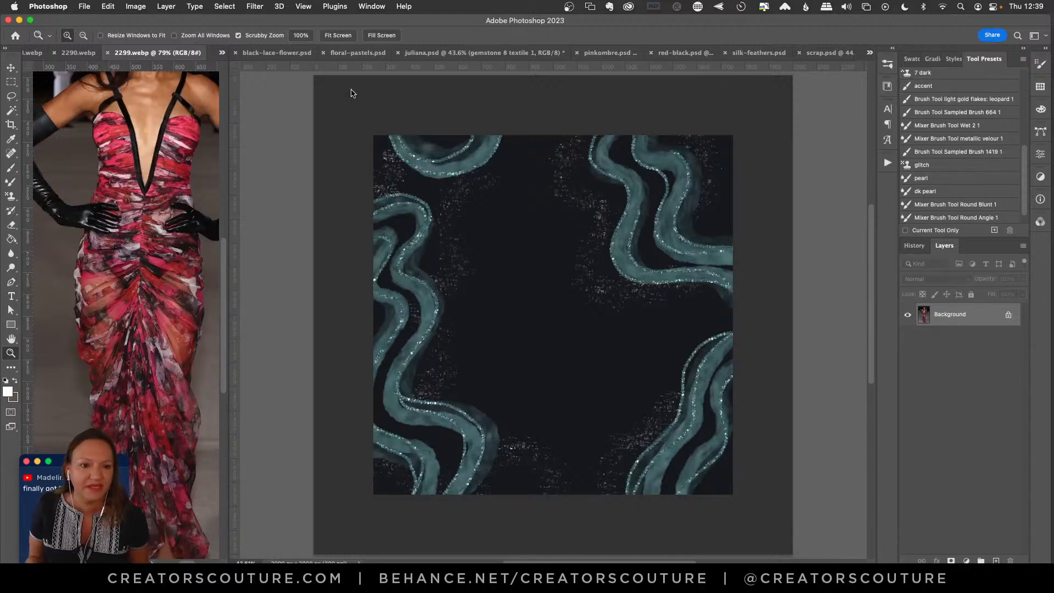
{"action": "left_click", "coordinate": [681, 52]}
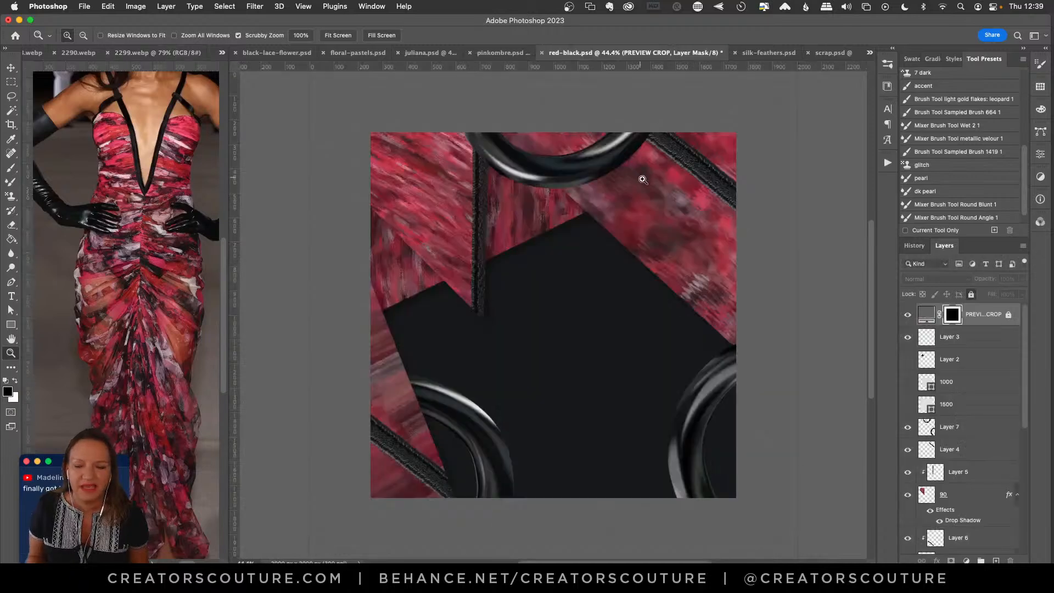
Switch to Chrome and open the Go Live Now livestream setup page from the Behance profile's livestreams.
{"action": "mouse_move", "coordinate": [641, 179]}
{"action": "left_mouse_down"}
{"action": "mouse_move", "coordinate": [653, 181]}
{"action": "mouse_move", "coordinate": [633, 181]}
{"action": "left_mouse_up"}
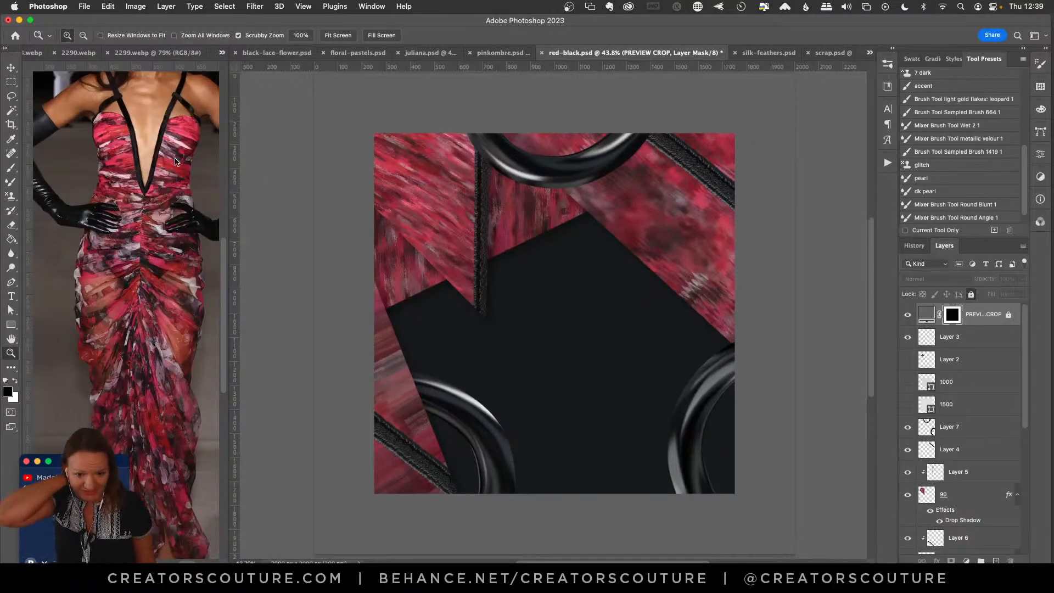
{"action": "left_click", "coordinate": [216, 561]}
{"action": "left_click", "coordinate": [419, 31]}
{"action": "left_click", "coordinate": [483, 261]}
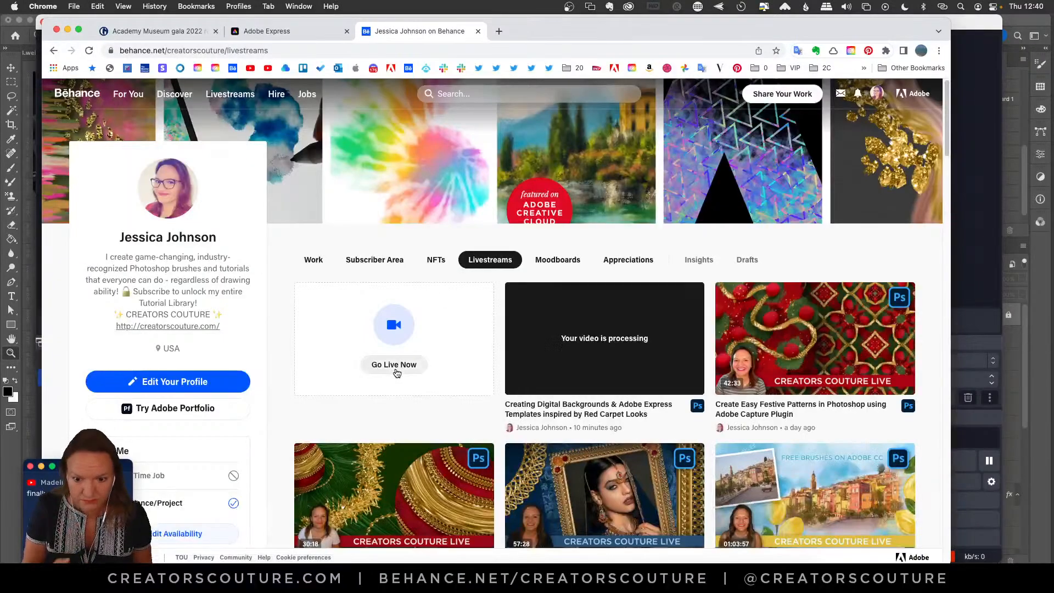
{"action": "left_click", "coordinate": [396, 372]}
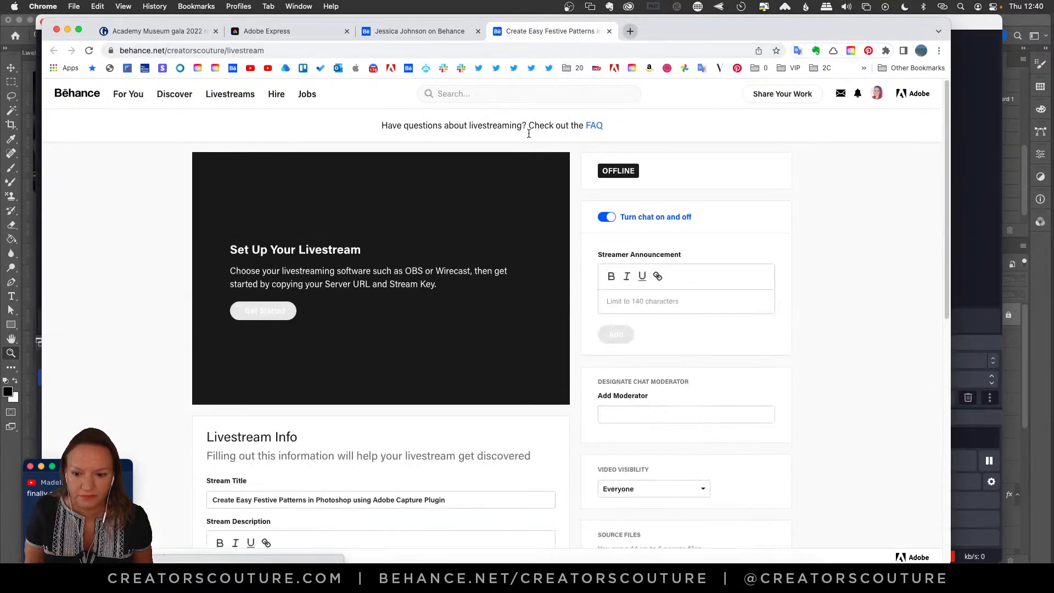
Open the processing Behance video about Red Carpet Looks in the profile's livestreams and copy its full title.
{"action": "scroll", "coordinate": [457, 291], "scroll_direction": "down", "scroll_amount": 2}
{"action": "left_click", "coordinate": [434, 33]}
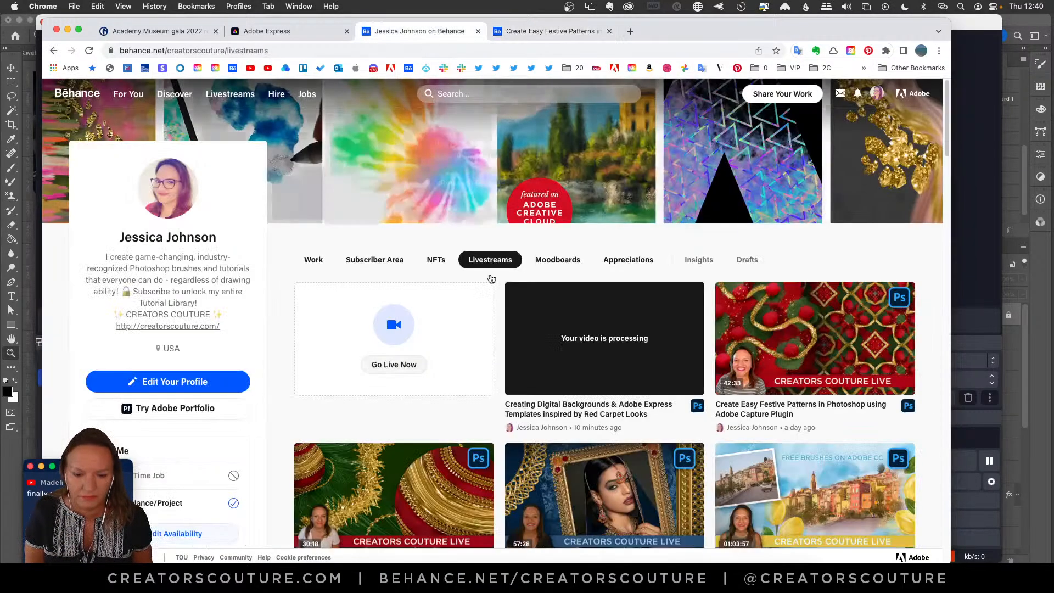
{"action": "left_click", "coordinate": [519, 407]}
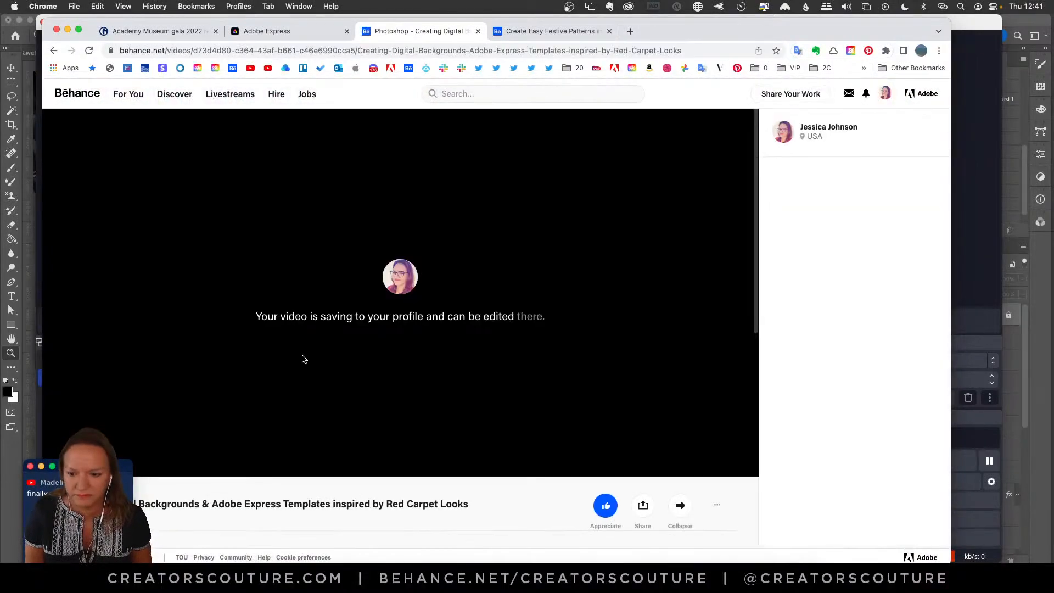
{"action": "scroll", "coordinate": [220, 439], "scroll_direction": "down", "scroll_amount": 5}
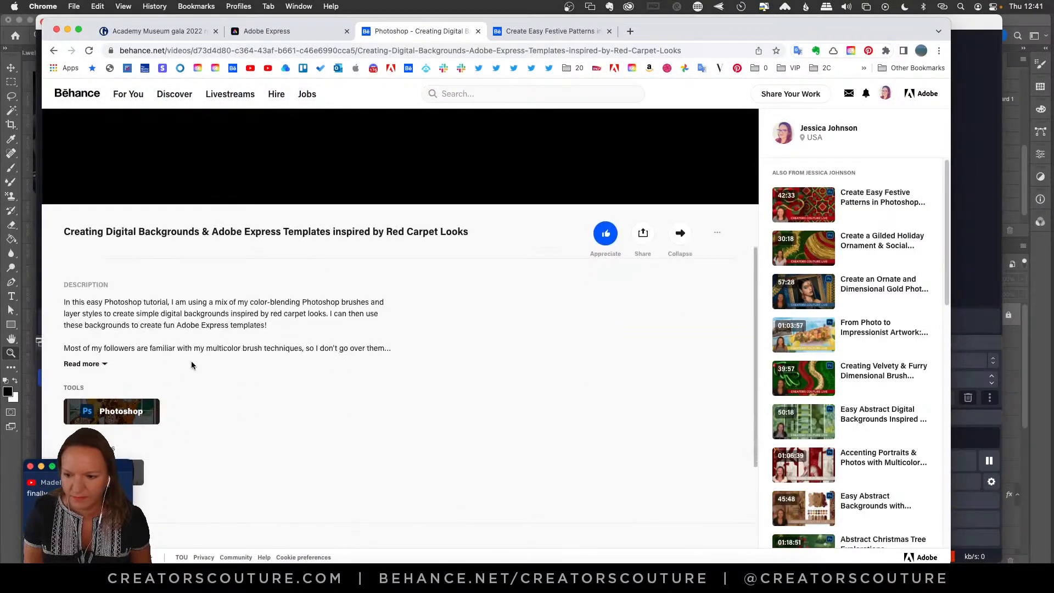
{"action": "left_click_drag", "start_coordinate": [469, 231], "coordinate": [50, 235]}
{"action": "key", "text": "super+c"}
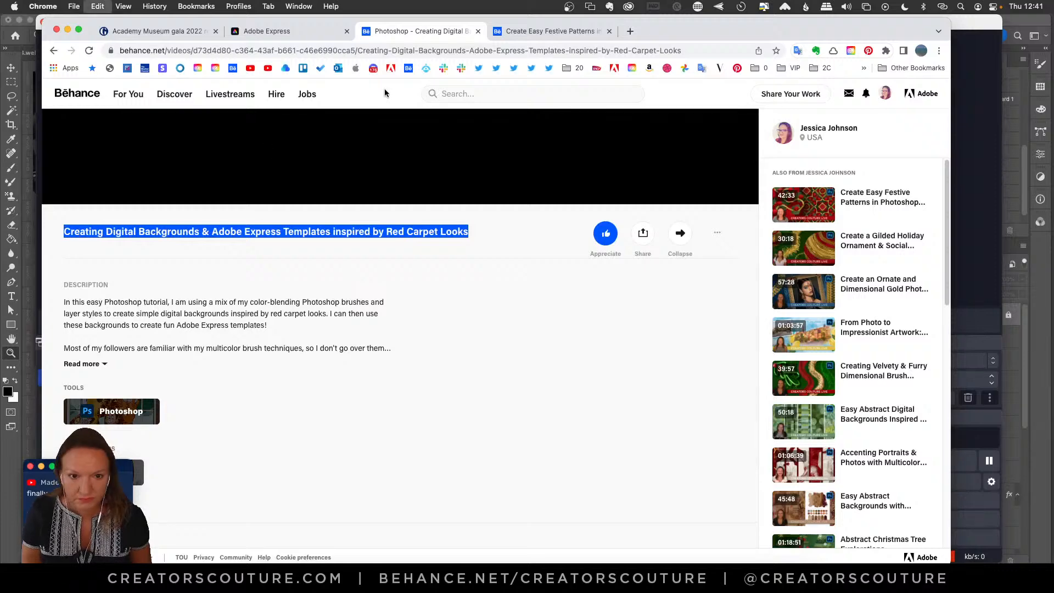
Set the livestream's Stream Title to "Creating Digital Backgrounds & Adobe Express Templates inspired by Red Carpet Looks".
{"action": "left_click", "coordinate": [542, 31]}
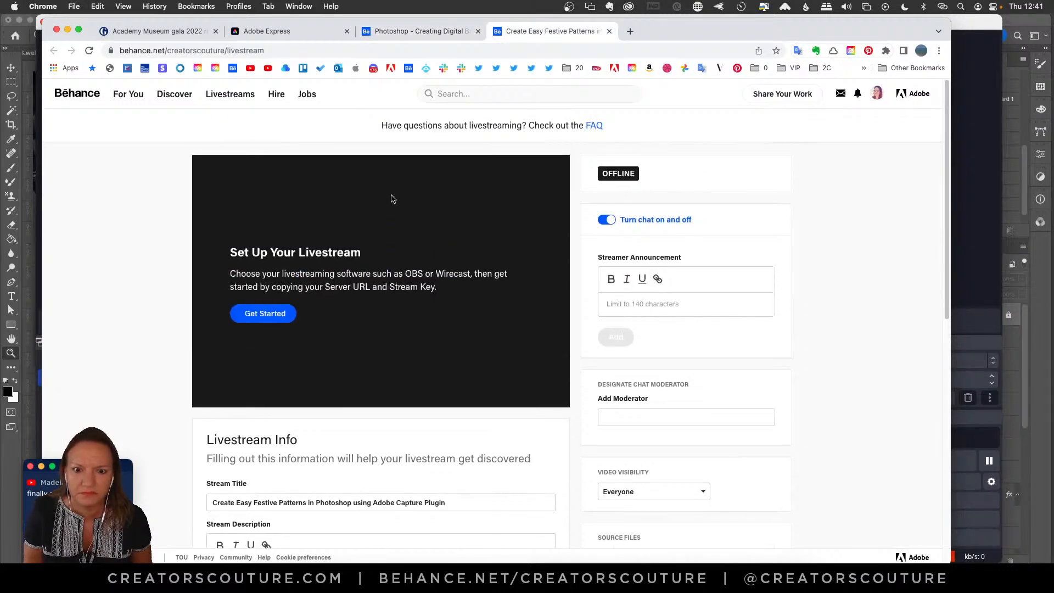
{"action": "left_click", "coordinate": [405, 502]}
{"action": "key", "text": "super+a"}
{"action": "key", "text": "super+v"}
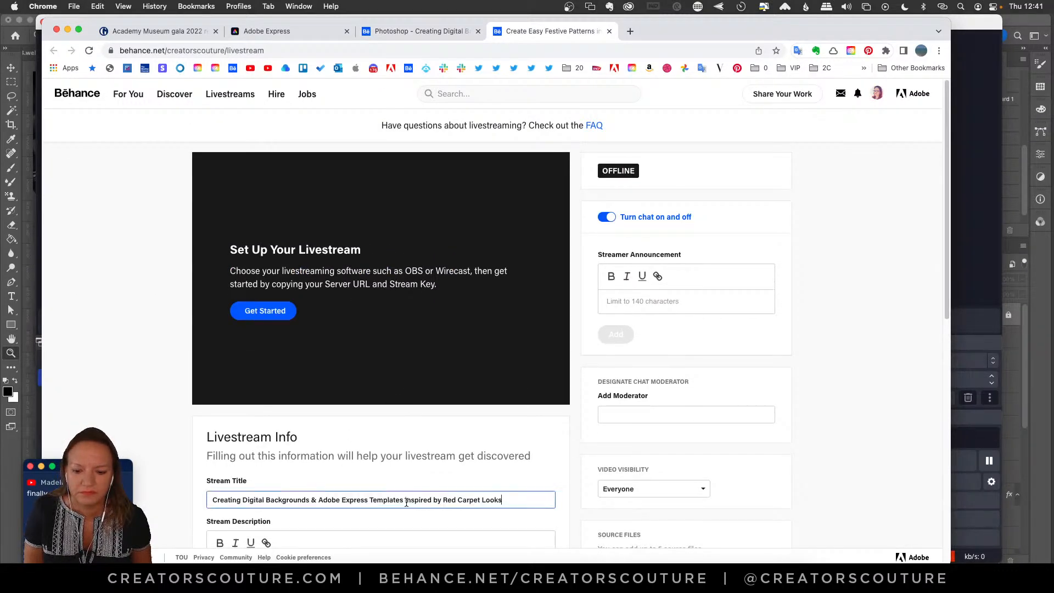
{"action": "key", "text": "Tab"}
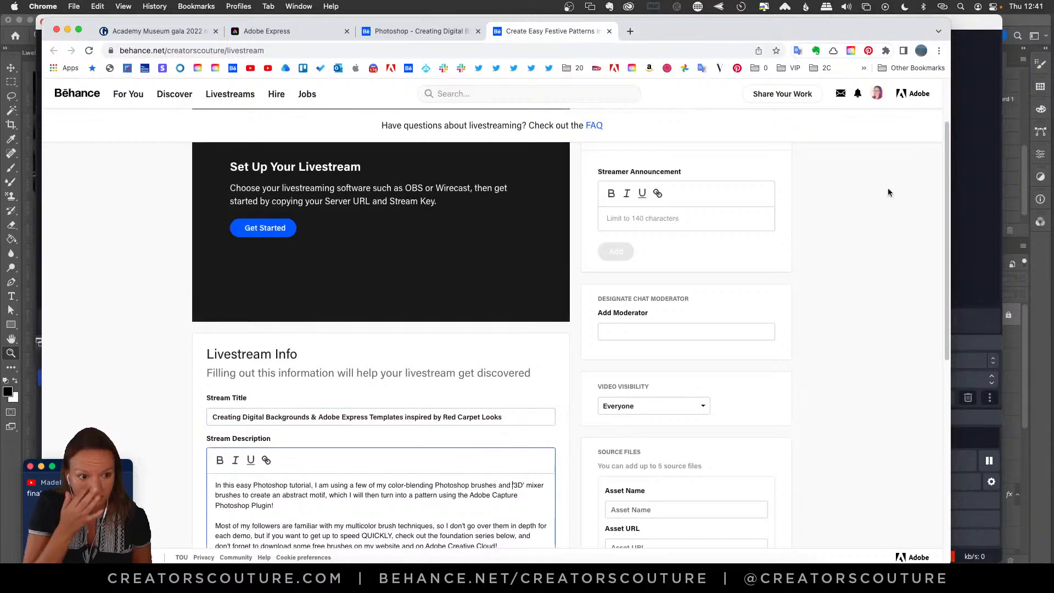
Check the computer's Wi-Fi connection and available networks.
{"action": "left_click", "coordinate": [943, 7]}
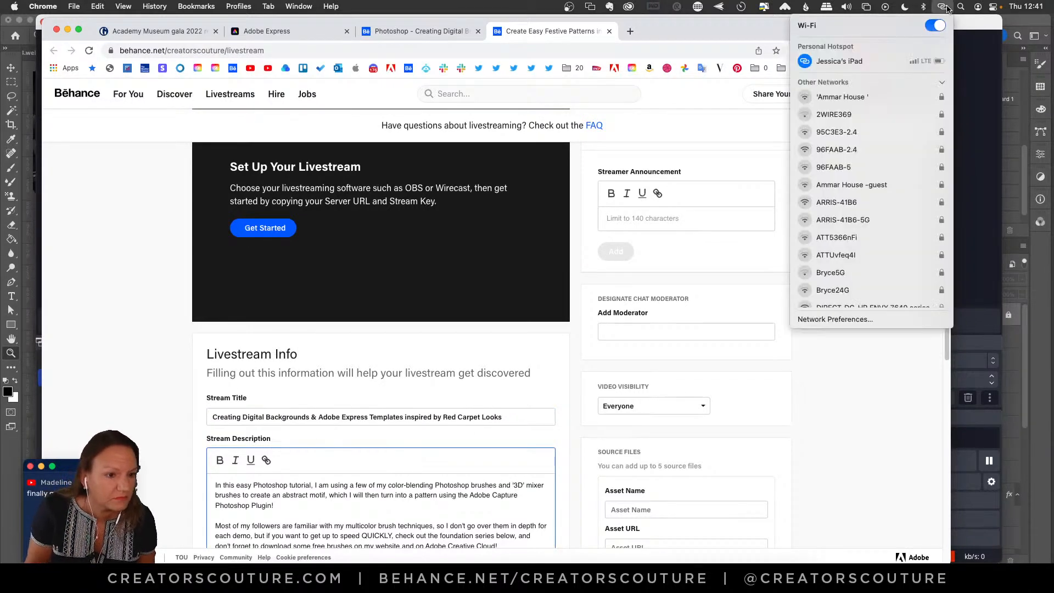
{"action": "left_click", "coordinate": [947, 9]}
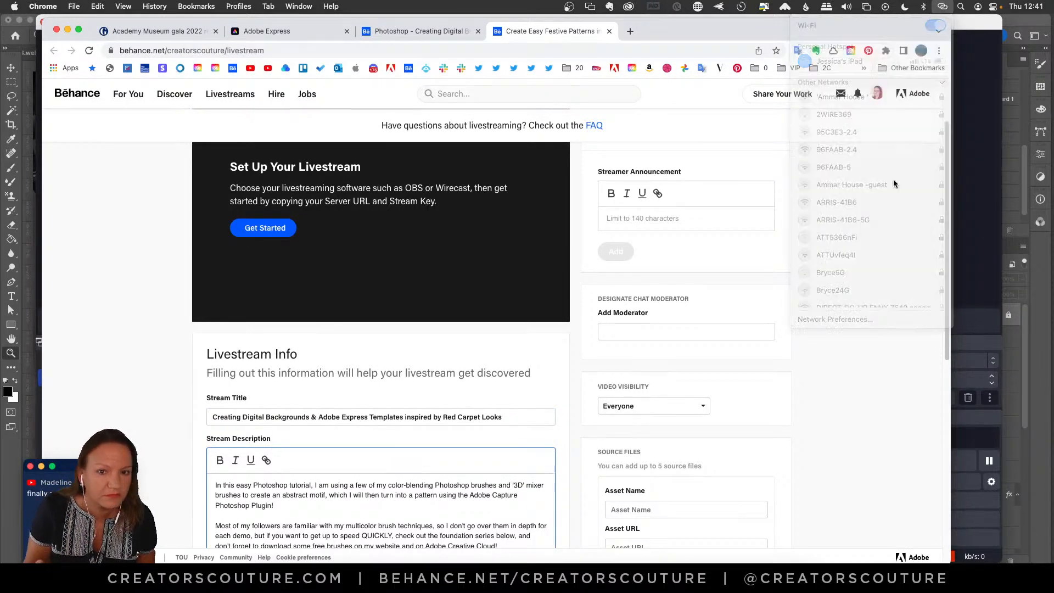
{"action": "left_click", "coordinate": [872, 369]}
Review the stream description on the livestream page and start the livestream setup.
{"action": "scroll", "coordinate": [860, 369], "scroll_direction": "down", "scroll_amount": 1}
{"action": "left_click", "coordinate": [375, 458]}
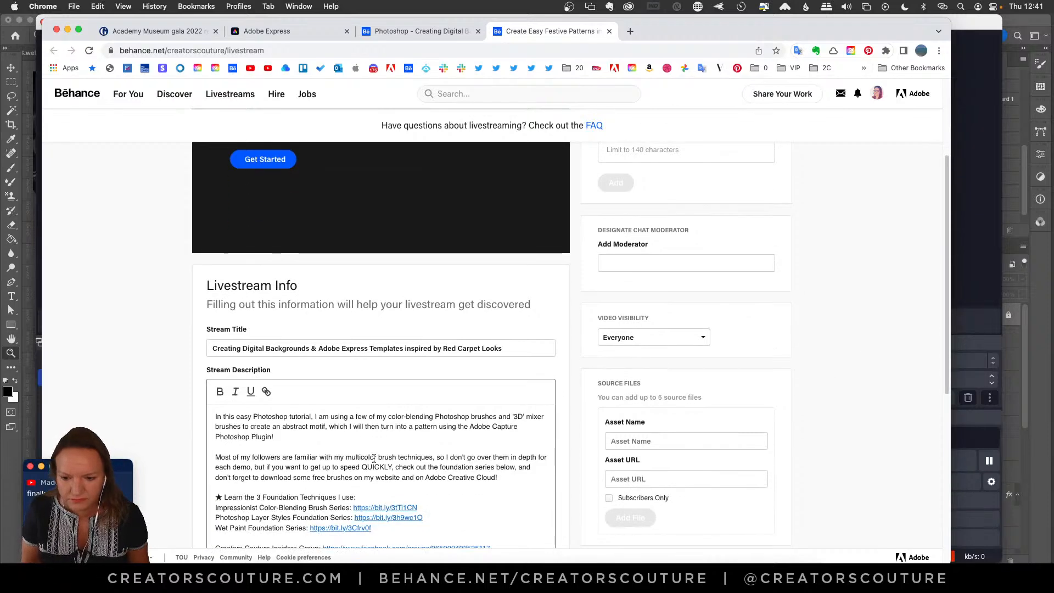
{"action": "scroll", "coordinate": [374, 460], "scroll_direction": "down", "scroll_amount": 1}
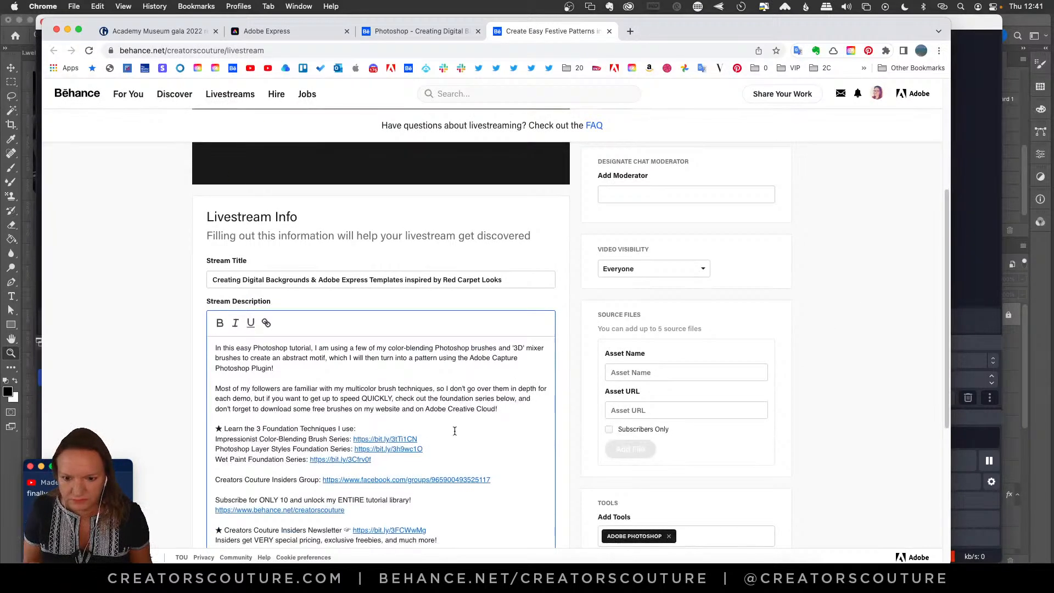
{"action": "scroll", "coordinate": [454, 431], "scroll_direction": "up", "scroll_amount": 3}
{"action": "left_click", "coordinate": [280, 312]}
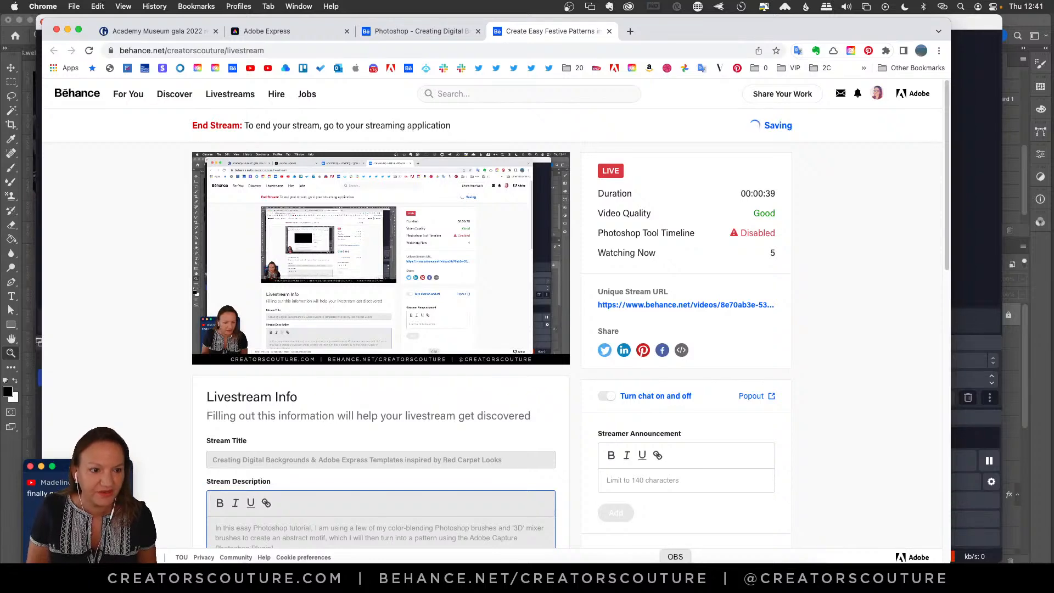
Switch to OBS Studio, check the streaming status and Wi-Fi connection, and minimize the OBS window.
{"action": "left_click", "coordinate": [968, 24]}
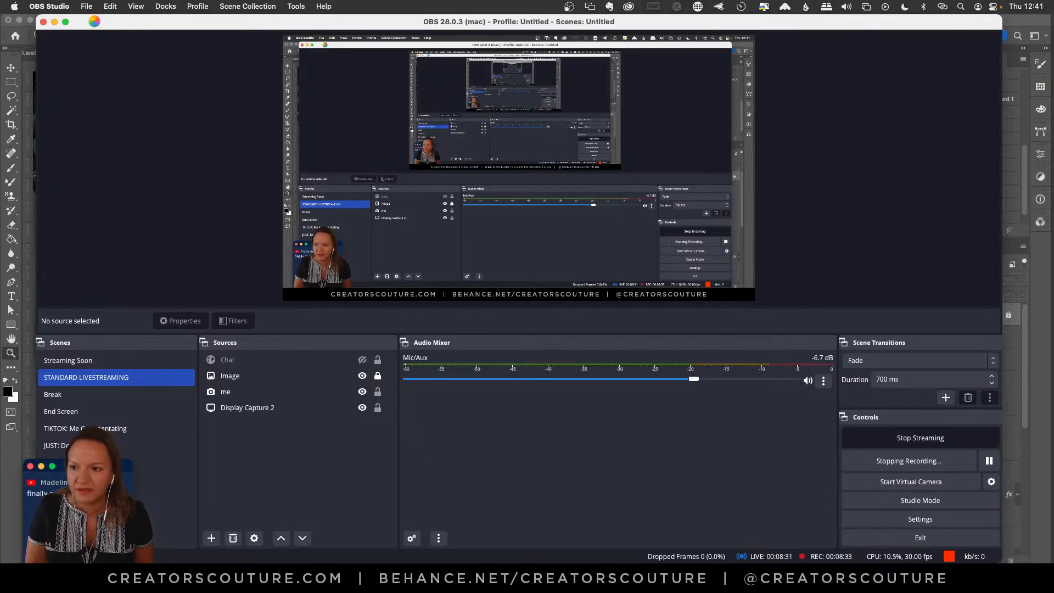
{"action": "left_click_drag", "start_coordinate": [94, 21], "coordinate": [95, 26]}
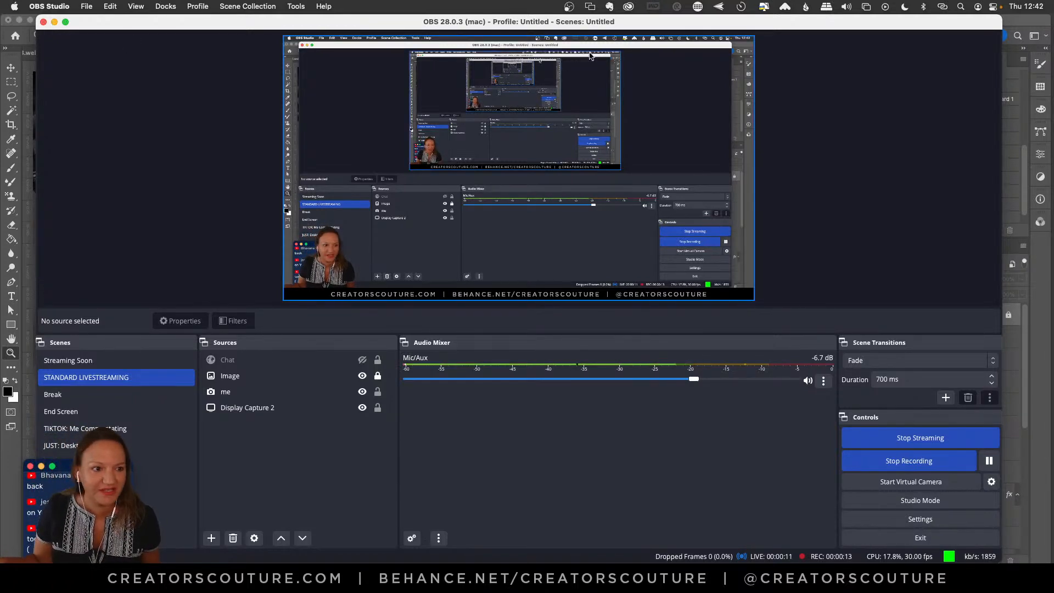
{"action": "left_click", "coordinate": [942, 7]}
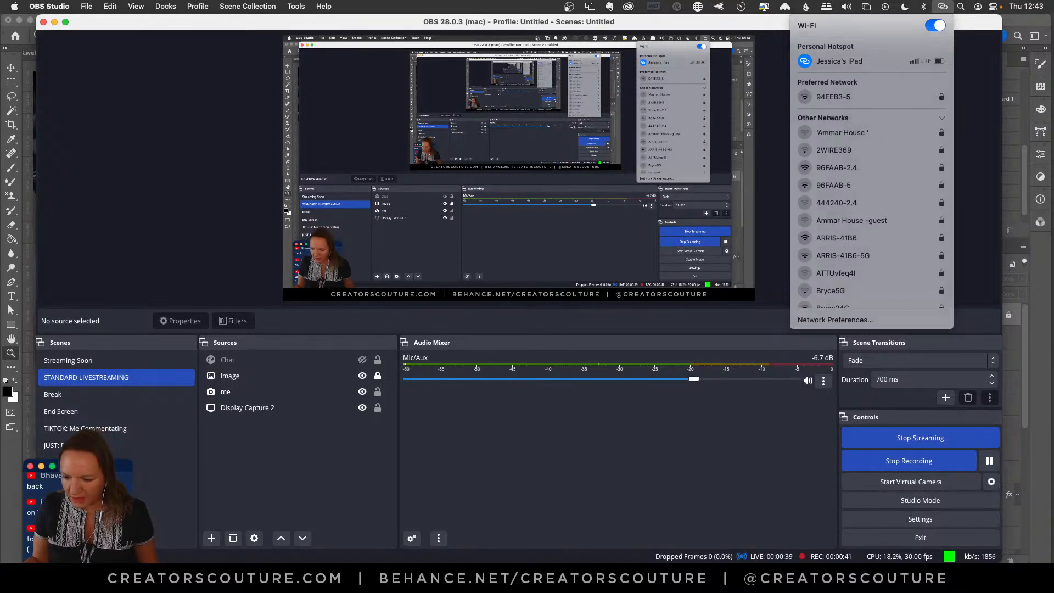
{"action": "left_click", "coordinate": [82, 510]}
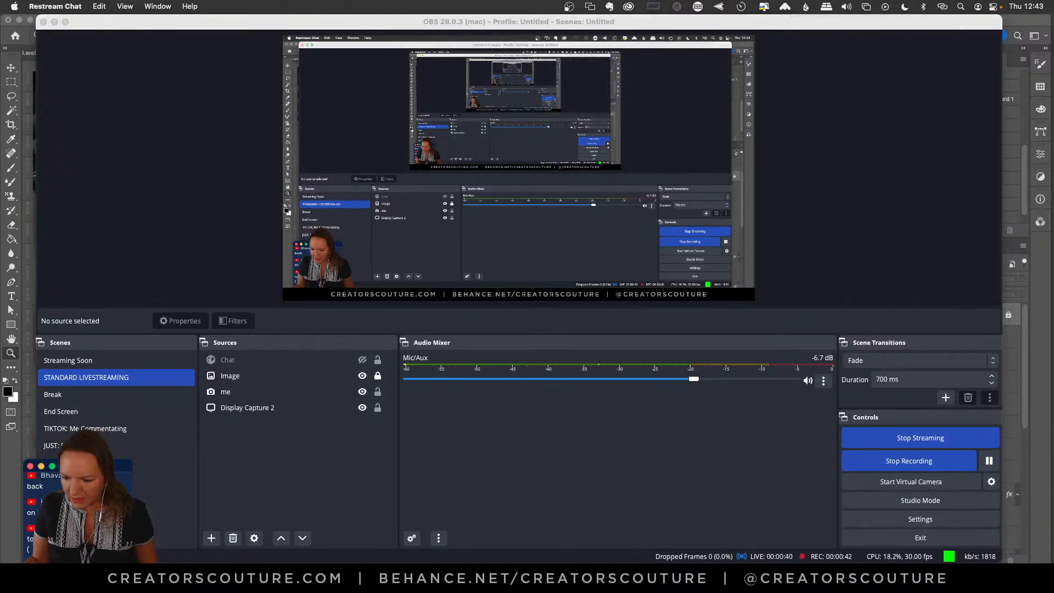
{"action": "left_click", "coordinate": [54, 22]}
Switch to Chrome and check the live stream's dashboard and the Behance profile's livestreams page.
{"action": "left_click", "coordinate": [333, 97]}
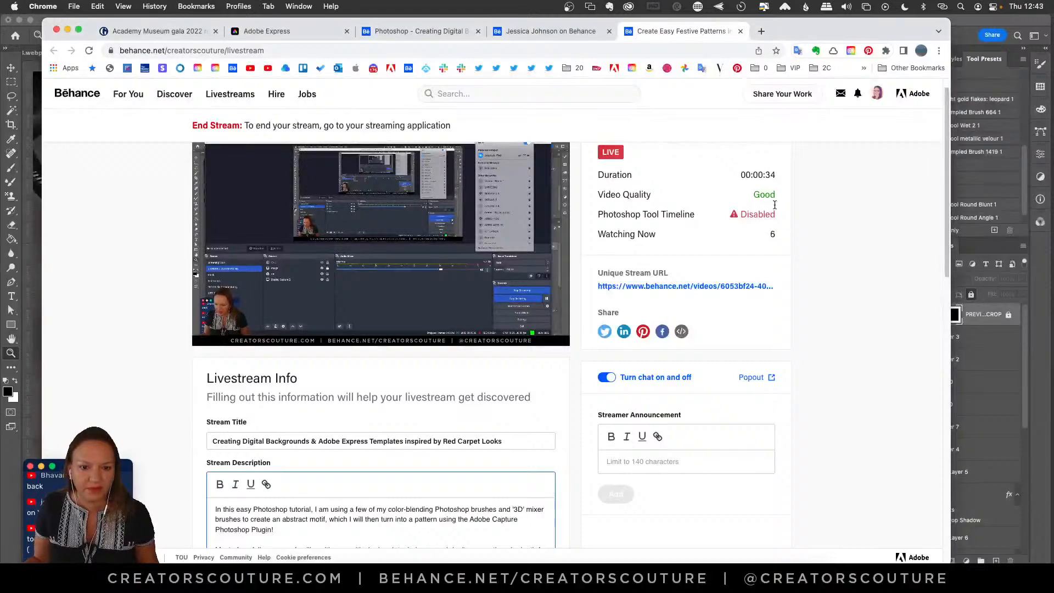
{"action": "left_click", "coordinate": [602, 32]}
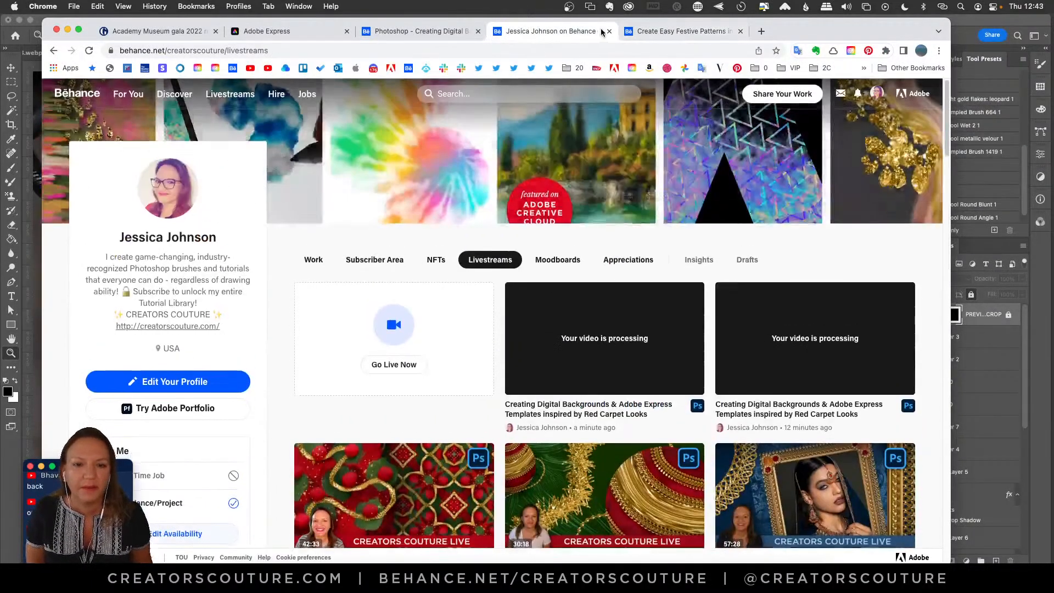
{"action": "left_click", "coordinate": [682, 31]}
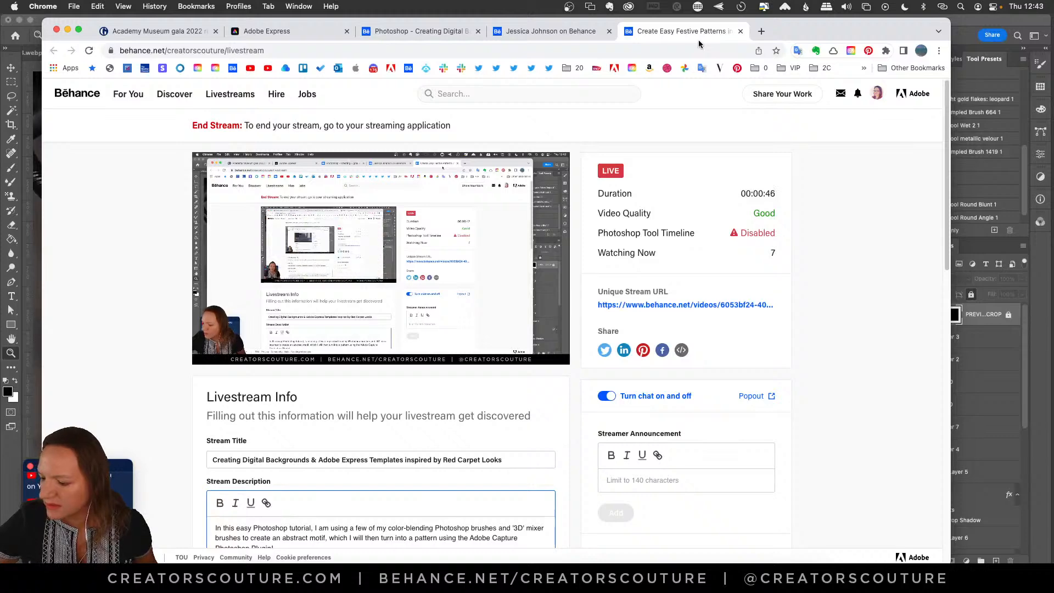
Return to Photoshop, check the Wi-Fi connection, and view red-black.psd at 50%.
{"action": "key", "text": "super+Tab"}
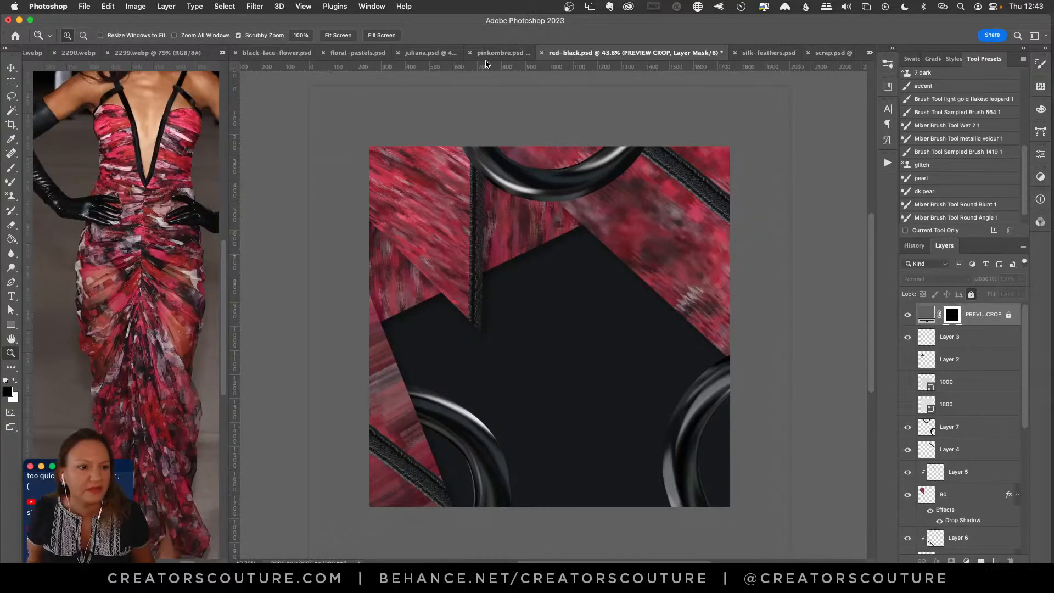
{"action": "left_click", "coordinate": [941, 6]}
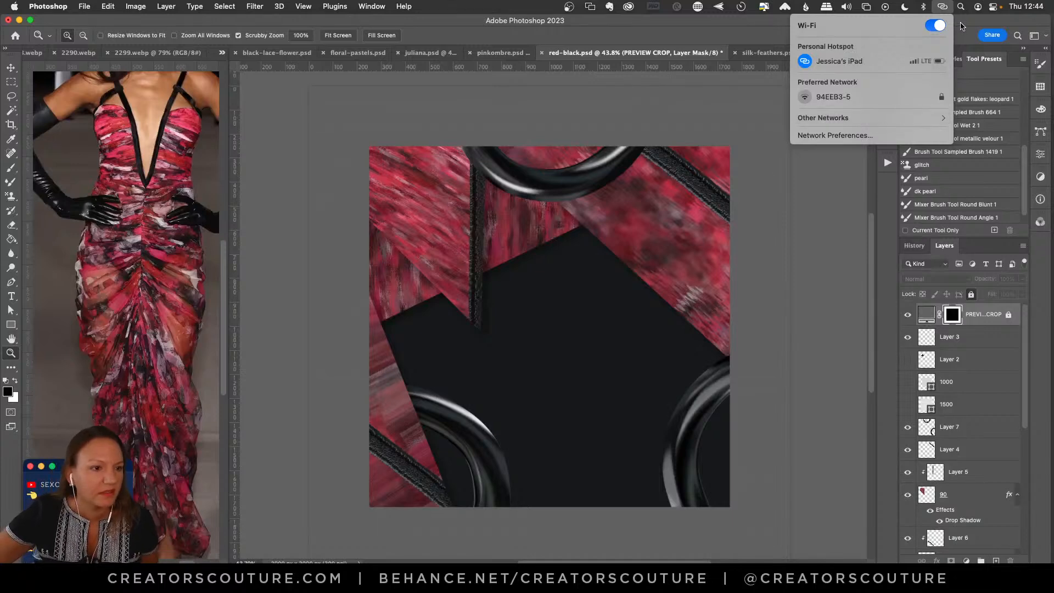
{"action": "left_click", "coordinate": [942, 8]}
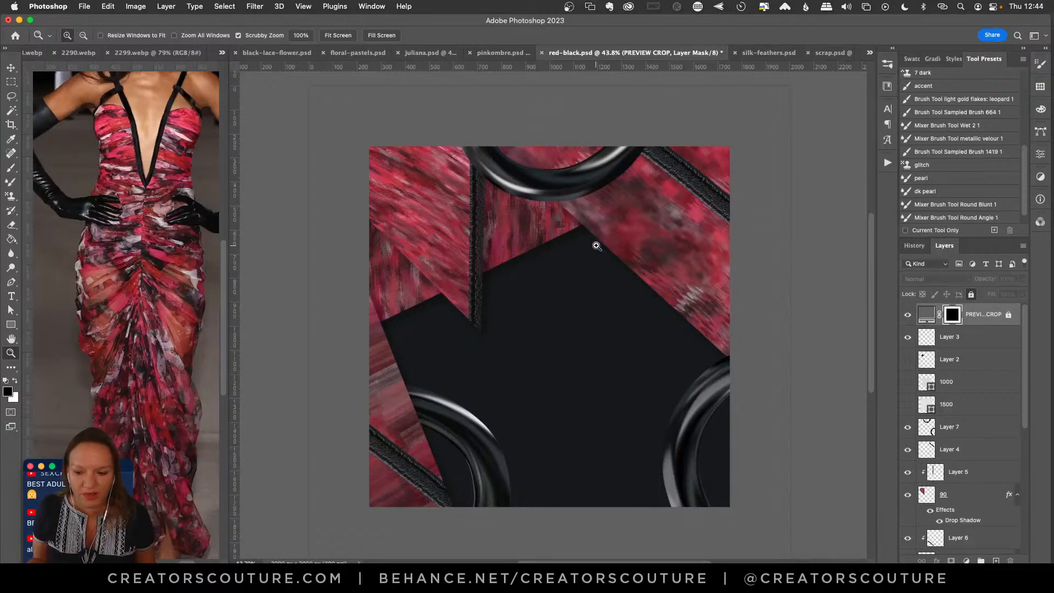
{"action": "left_click", "coordinate": [589, 257]}
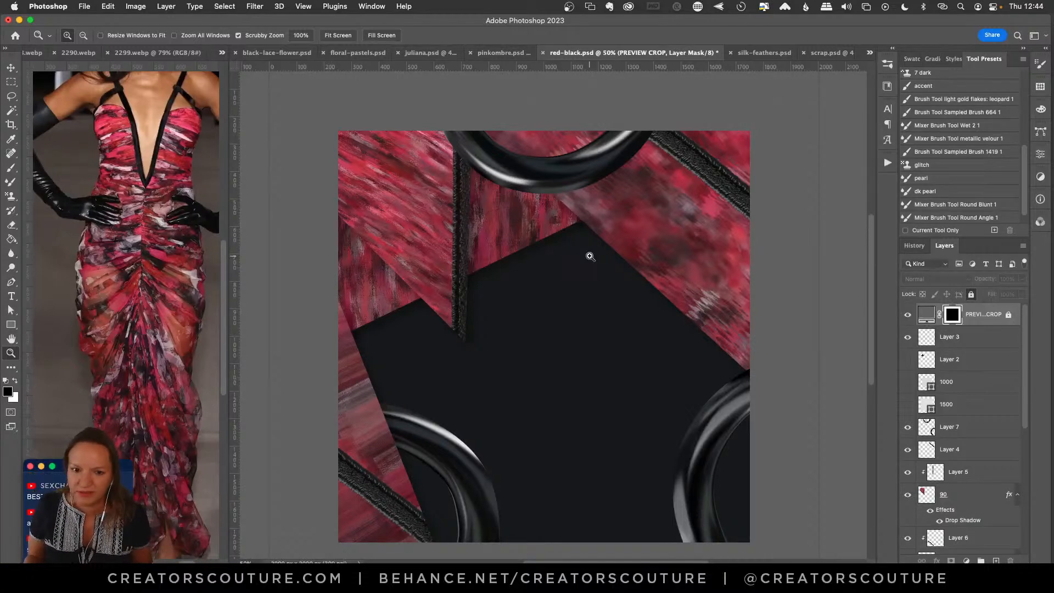
Compare the pink ombre gown in reference photo 3413.webp with the artwork pinkombre.psd.
{"action": "left_click", "coordinate": [223, 53]}
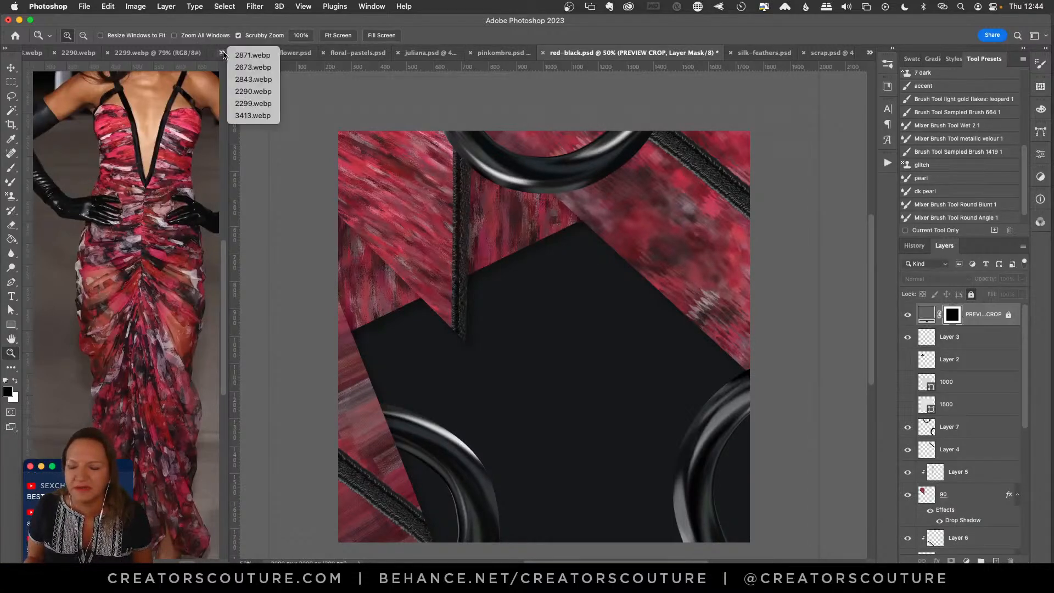
{"action": "left_click", "coordinate": [253, 115]}
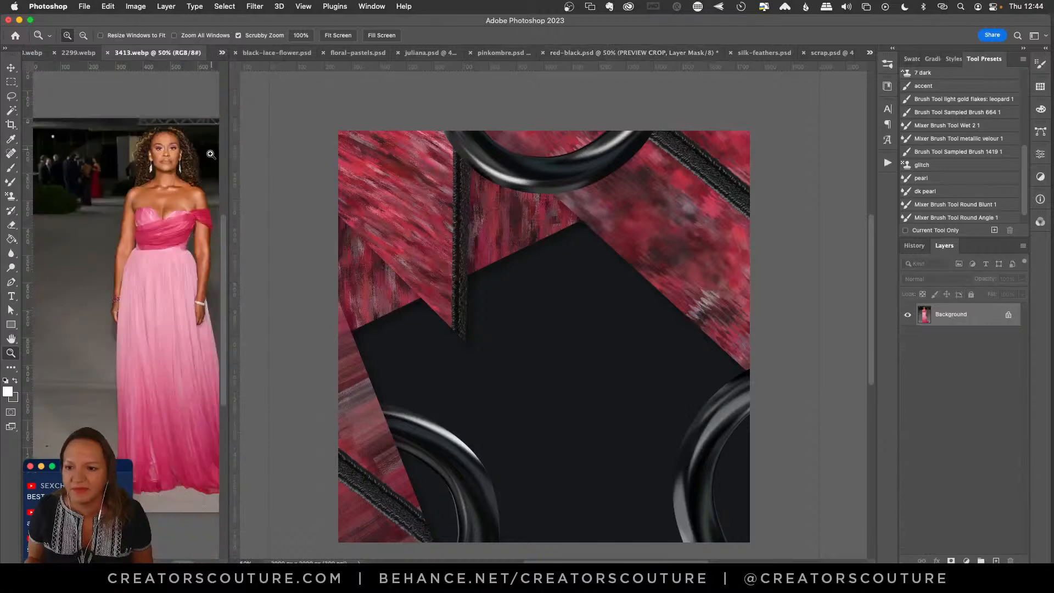
{"action": "scroll", "coordinate": [198, 172], "scroll_direction": "down", "scroll_amount": 3}
{"action": "scroll", "coordinate": [199, 172], "scroll_direction": "right", "scroll_amount": 2}
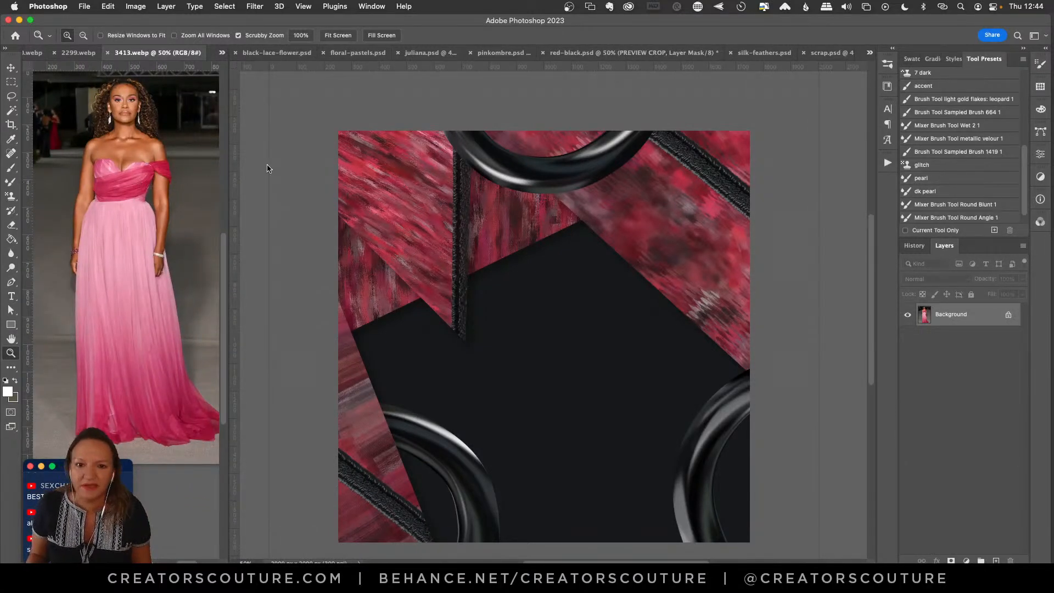
{"action": "scroll", "coordinate": [266, 167], "scroll_direction": "up", "scroll_amount": 1}
{"action": "scroll", "coordinate": [115, 176], "scroll_direction": "up", "scroll_amount": 2}
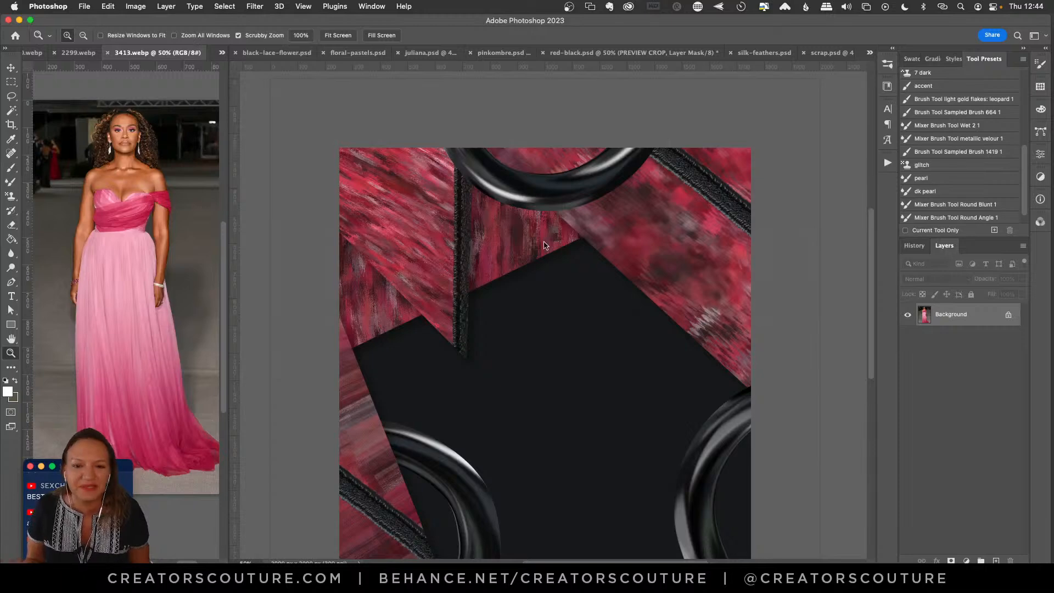
{"action": "scroll", "coordinate": [449, 248], "scroll_direction": "down", "scroll_amount": 2}
{"action": "scroll", "coordinate": [448, 248], "scroll_direction": "down", "scroll_amount": 1}
{"action": "scroll", "coordinate": [448, 248], "scroll_direction": "right", "scroll_amount": 1}
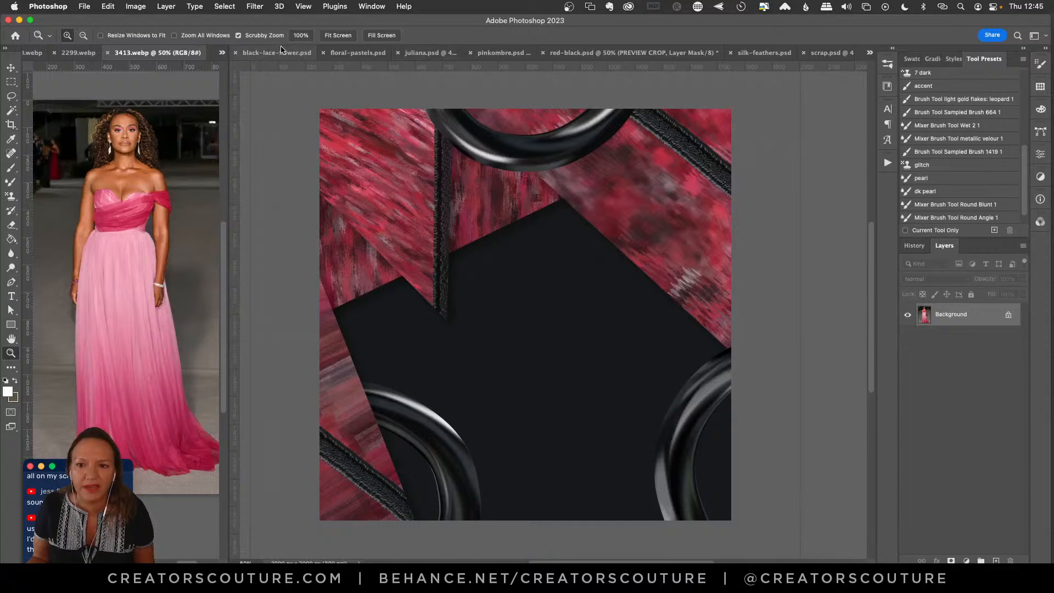
{"action": "left_click", "coordinate": [521, 57]}
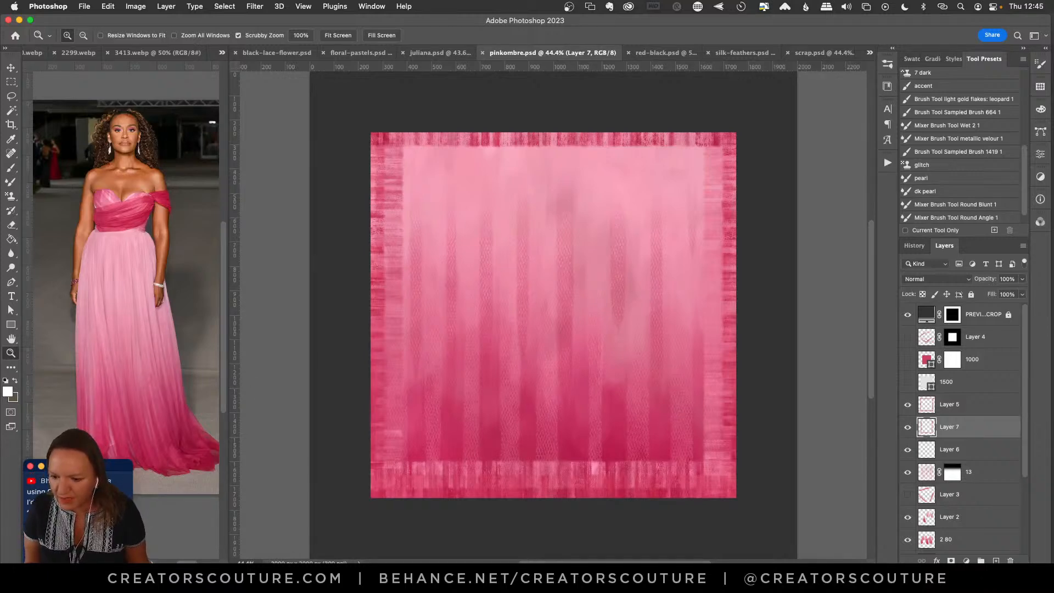
Switch to Chrome and close the Behance livestream dashboard and the profile's livestreams page.
{"action": "left_click", "coordinate": [360, 574]}
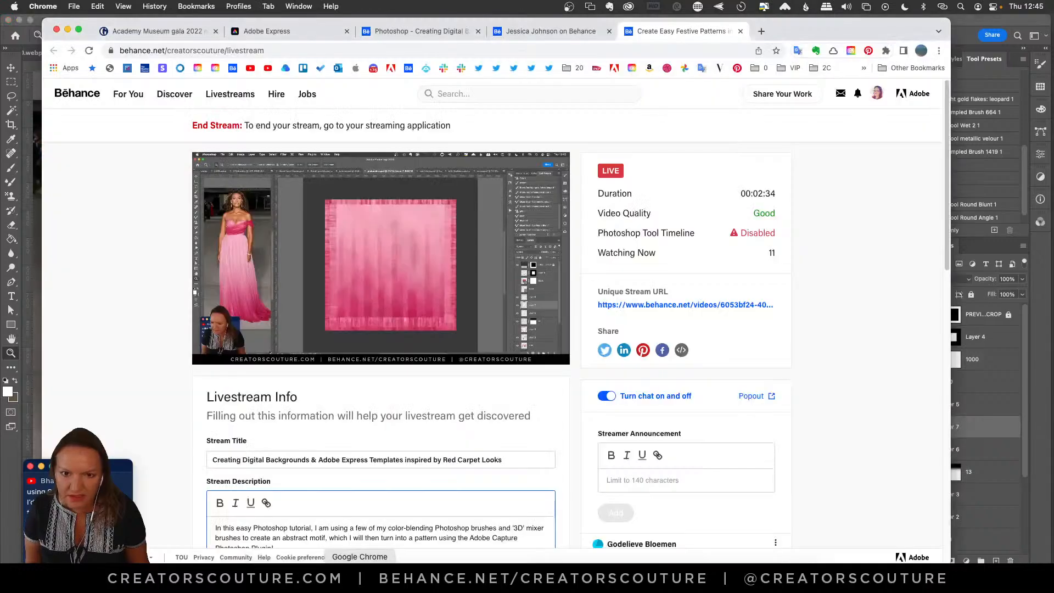
{"action": "key", "text": "super+w"}
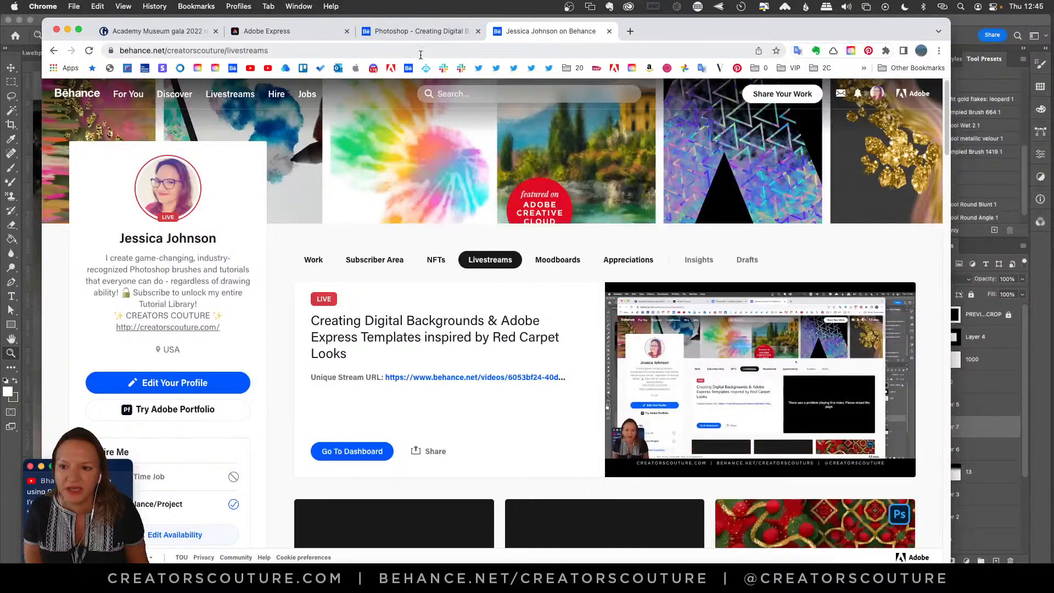
{"action": "mouse_move", "coordinate": [692, 185]}
{"action": "key", "text": "super+w"}
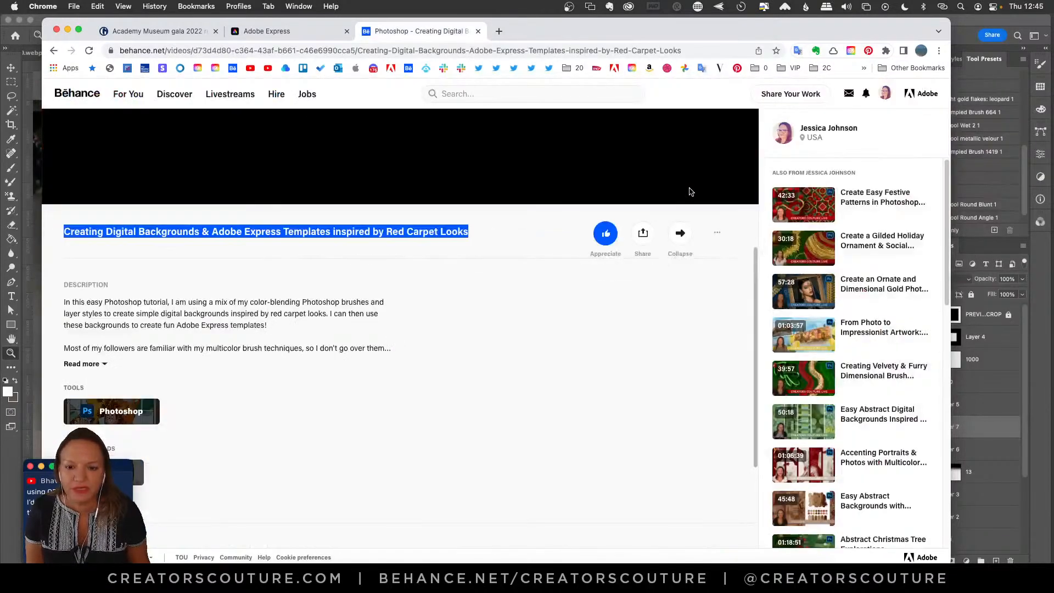
Close the Behance video page, refresh the offline Adobe Express library, and return to Photoshop.
{"action": "key", "text": "super+w"}
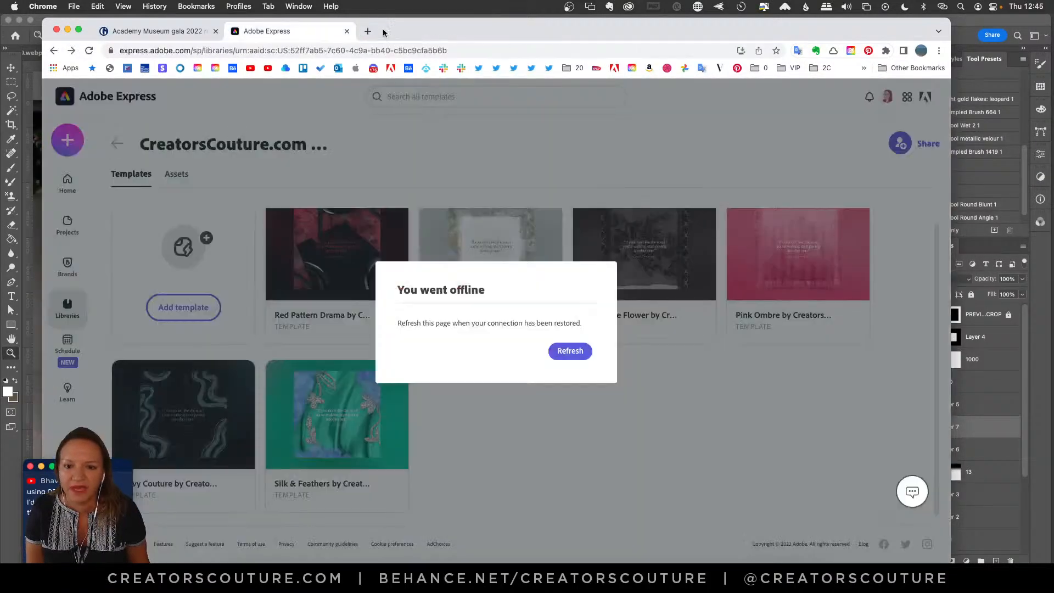
{"action": "left_click", "coordinate": [568, 353]}
{"action": "left_click", "coordinate": [182, 32]}
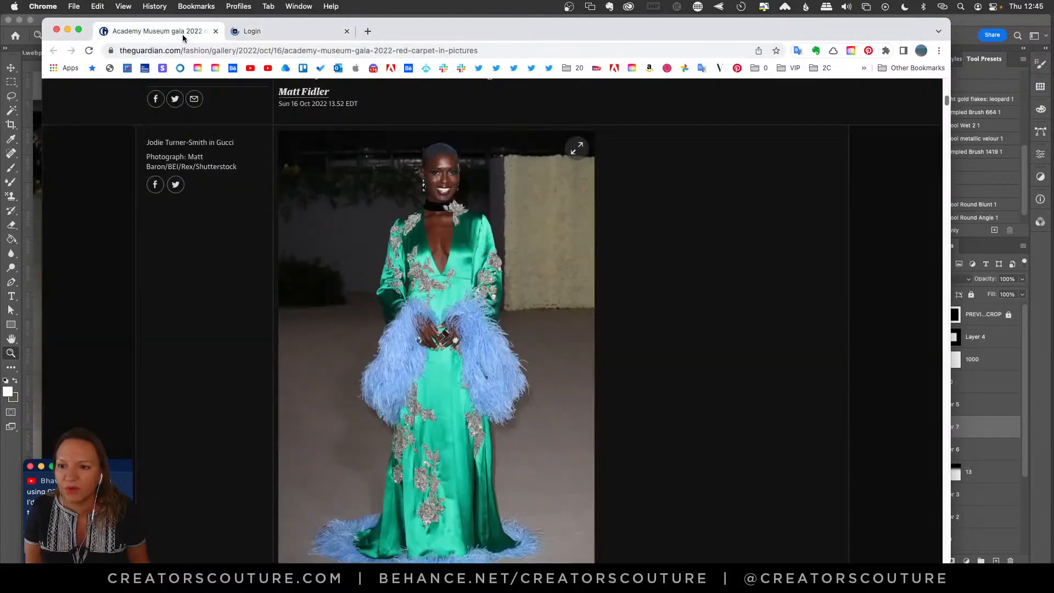
{"action": "left_click", "coordinate": [981, 26]}
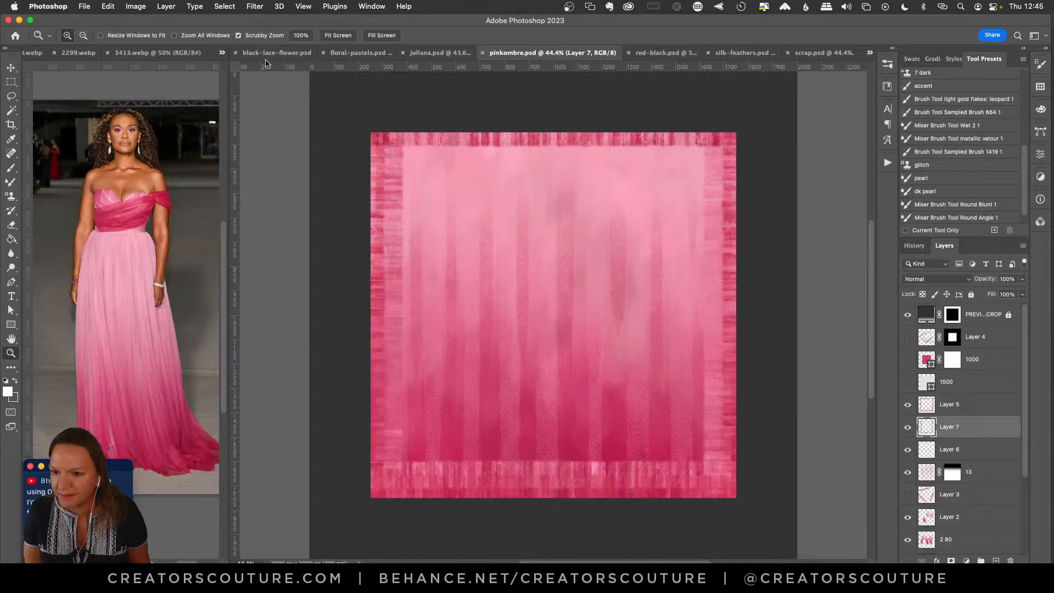
Display reference photo 2871.webp of the green feathered gown beside the artwork silk-feathers.psd.
{"action": "left_click", "coordinate": [222, 52]}
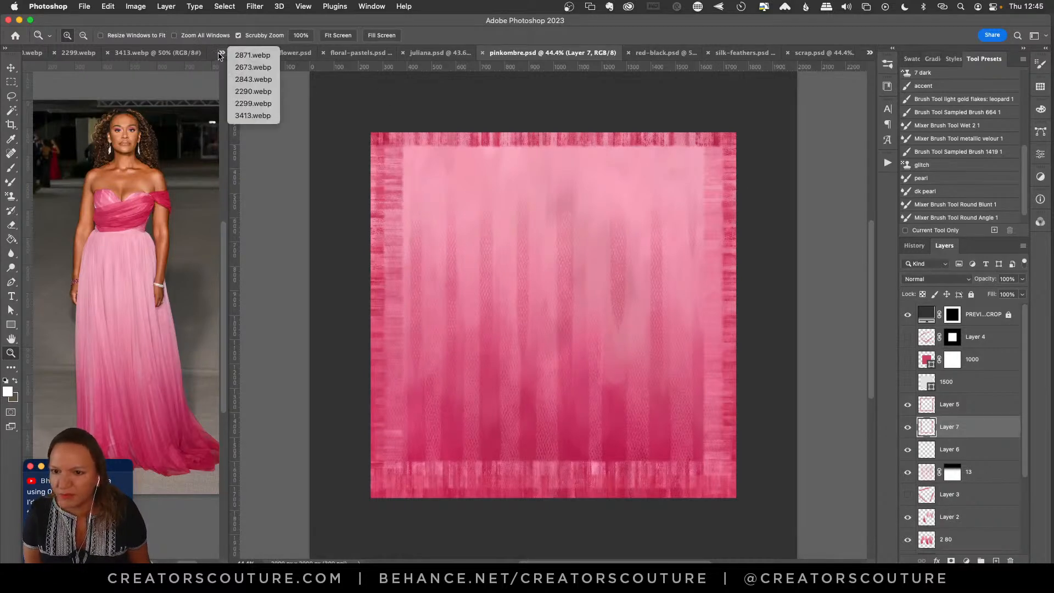
{"action": "left_click", "coordinate": [252, 55]}
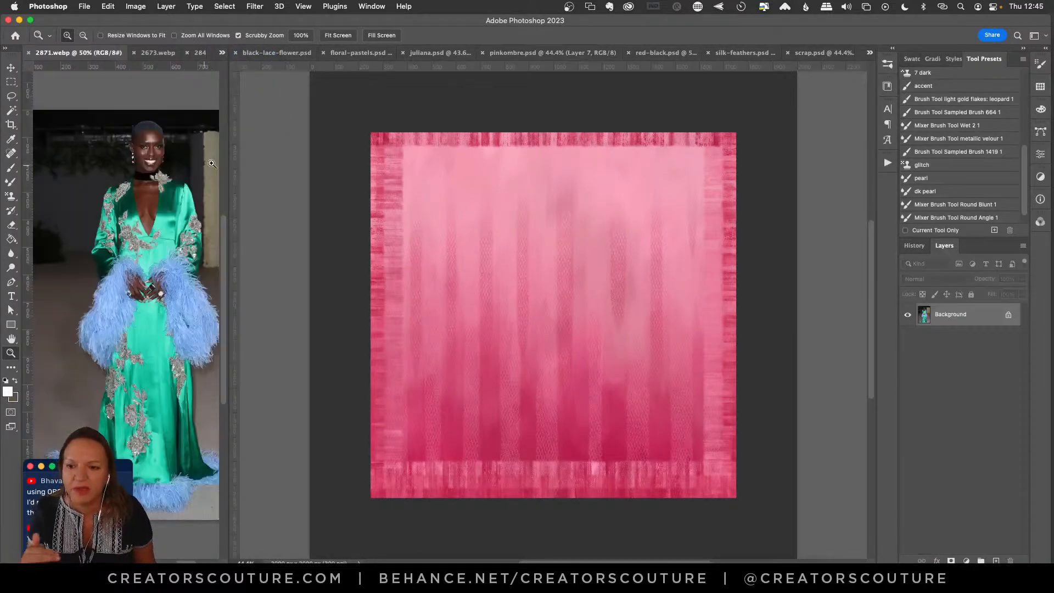
{"action": "left_click", "coordinate": [327, 53]}
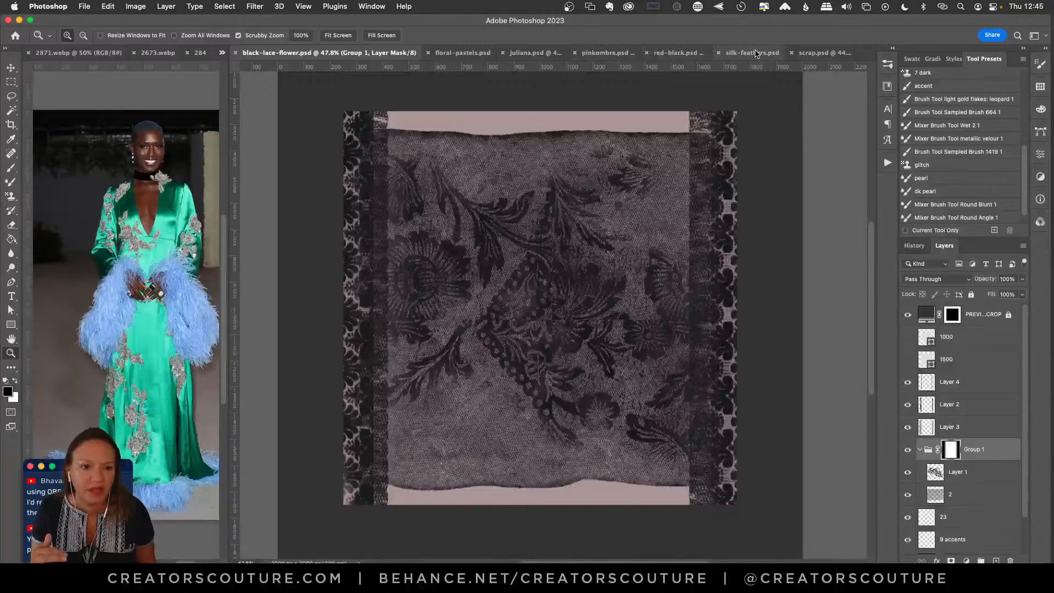
{"action": "left_click", "coordinate": [755, 53]}
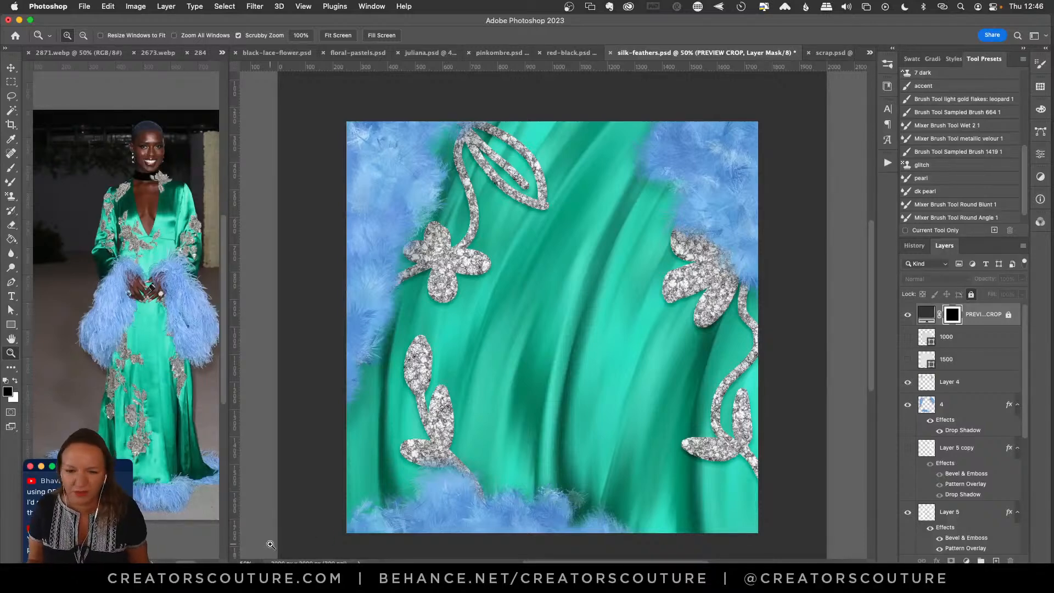
{"action": "left_click", "coordinate": [11, 67]}
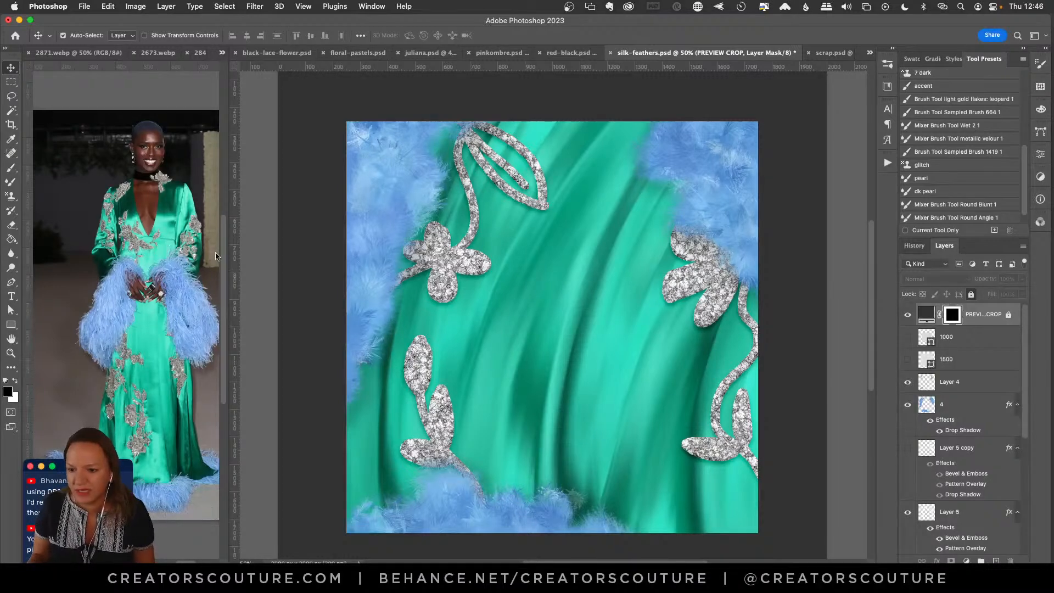
{"action": "left_click_drag", "start_coordinate": [222, 258], "coordinate": [223, 279]}
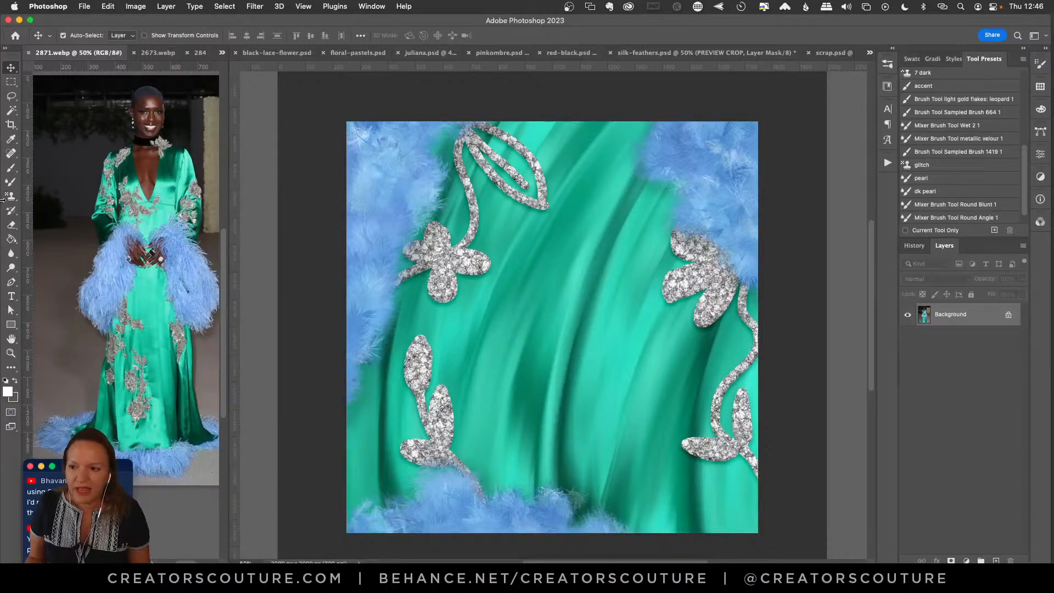
Activate the Mixer Brush in silk-feathers.psd and look over the paint pulling brushes.
{"action": "left_click", "coordinate": [11, 182]}
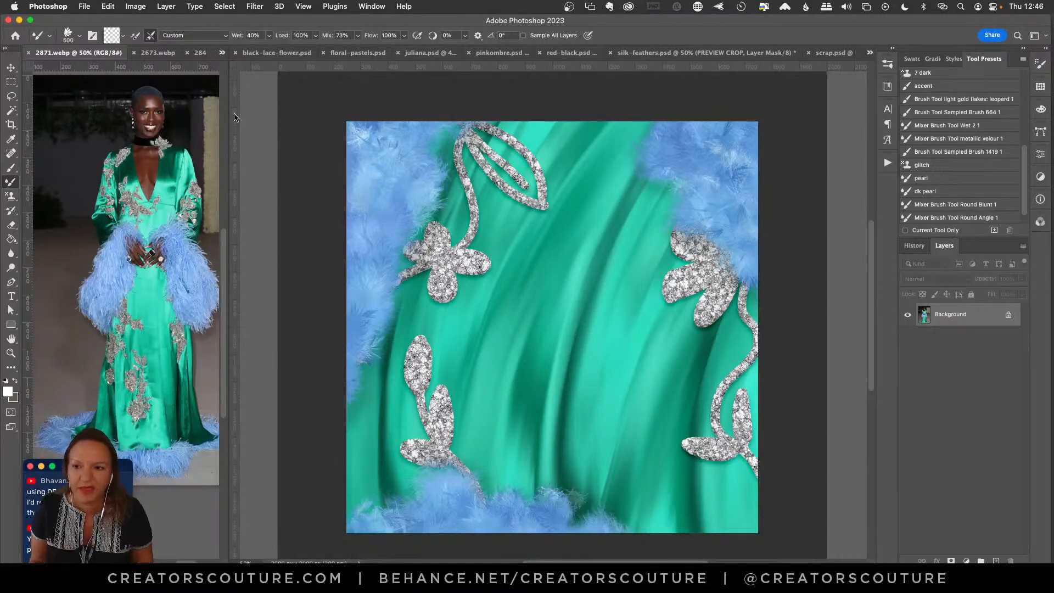
{"action": "left_click", "coordinate": [757, 57]}
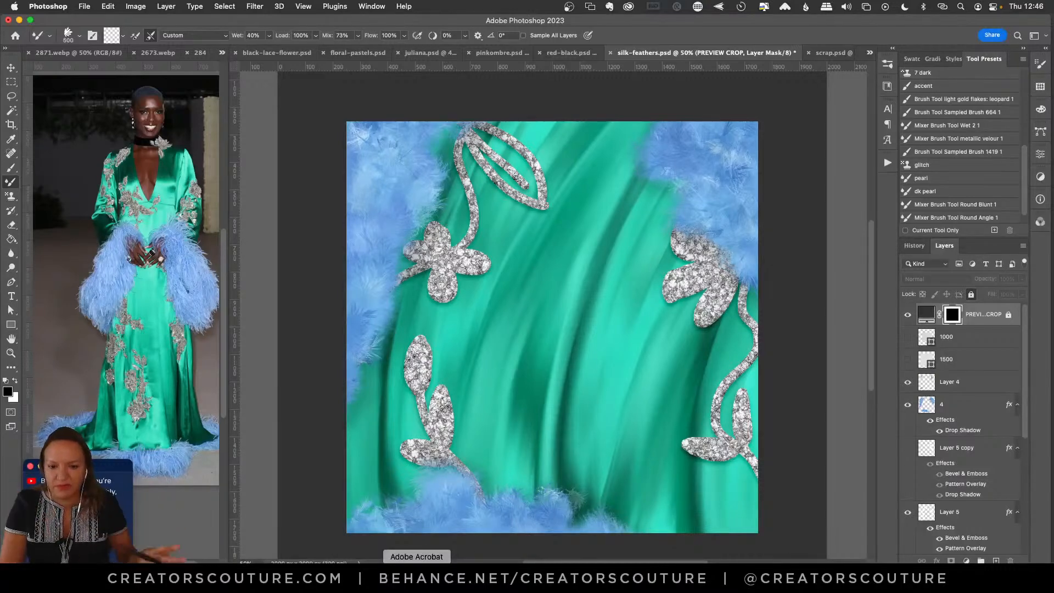
{"action": "left_click", "coordinate": [966, 337]}
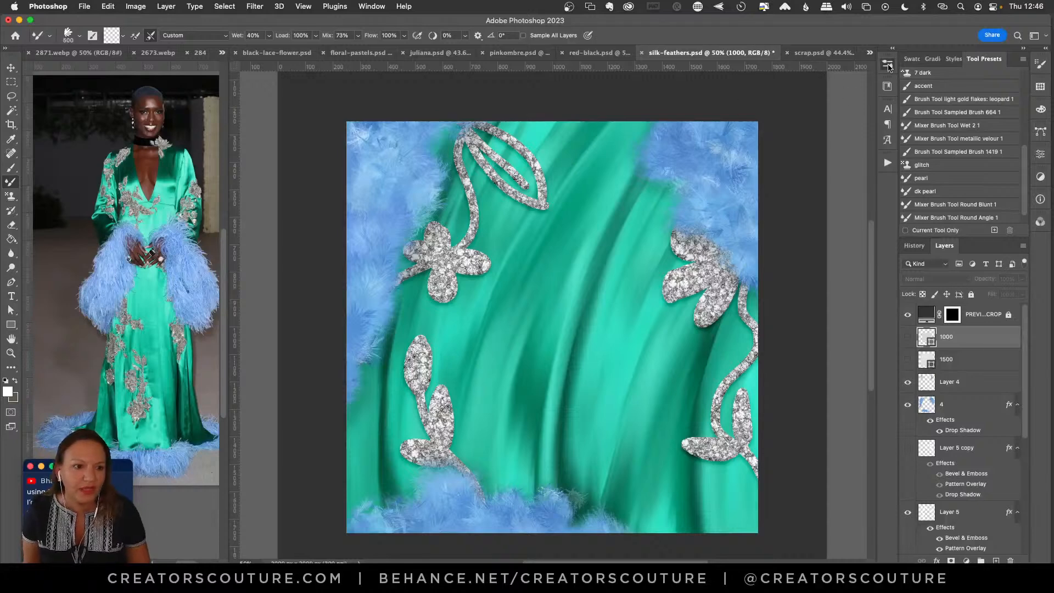
{"action": "key", "text": "F5"}
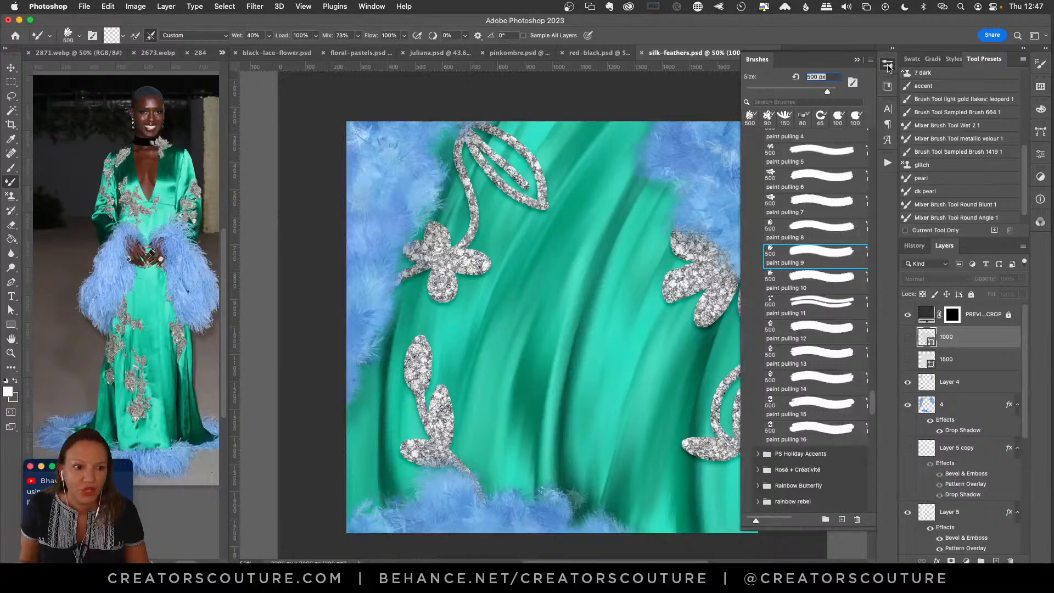
{"action": "left_click", "coordinate": [887, 64]}
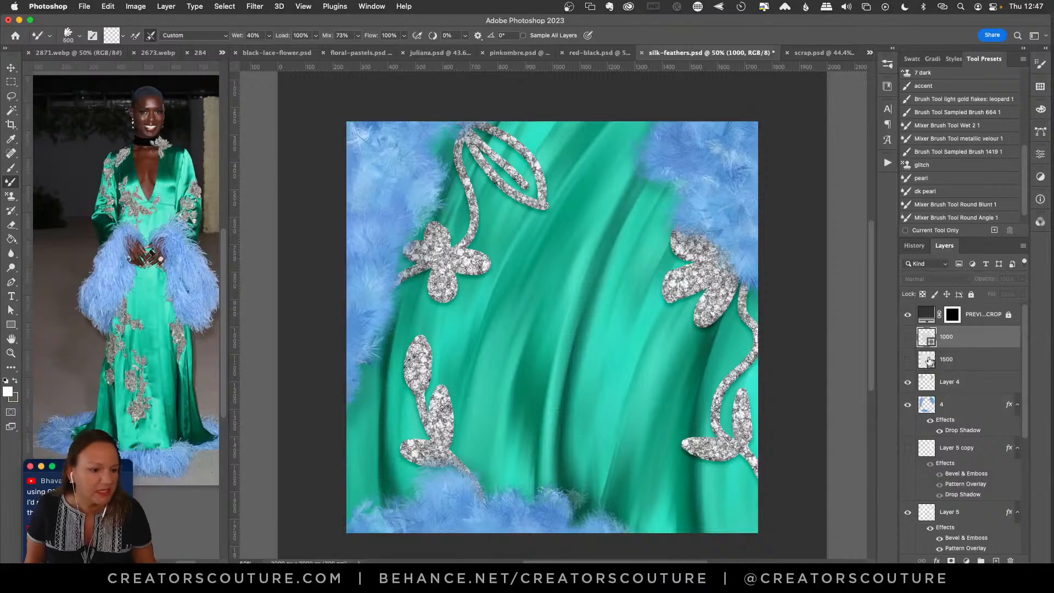
Hide the artwork layers from Layer 4 down to Layer 1 in silk-feathers.psd, keeping Color Fill 1 shown.
{"action": "scroll", "coordinate": [1017, 371], "scroll_direction": "down", "scroll_amount": 2}
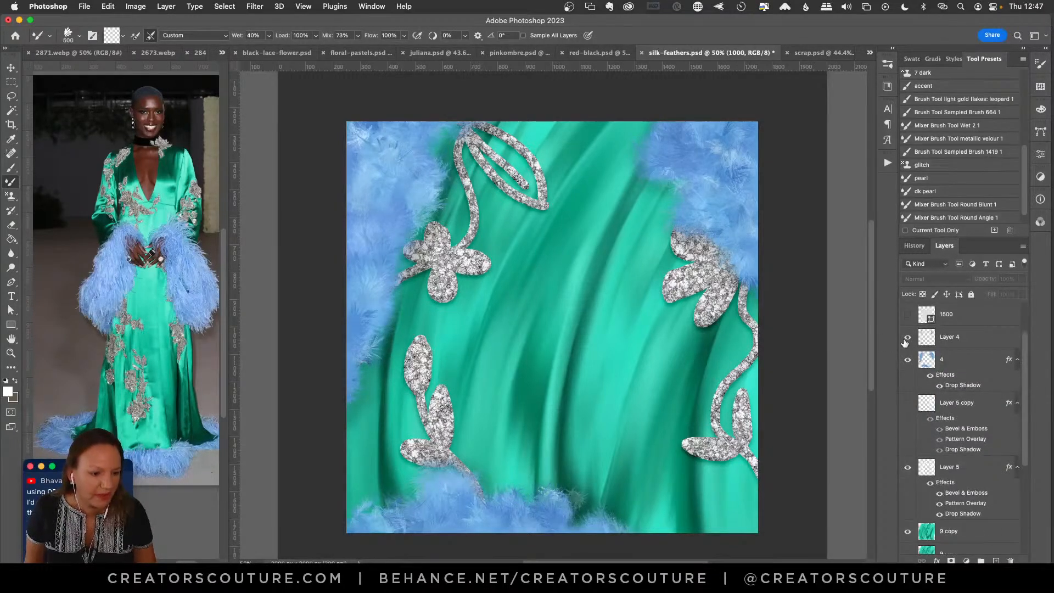
{"action": "left_click", "coordinate": [950, 345]}
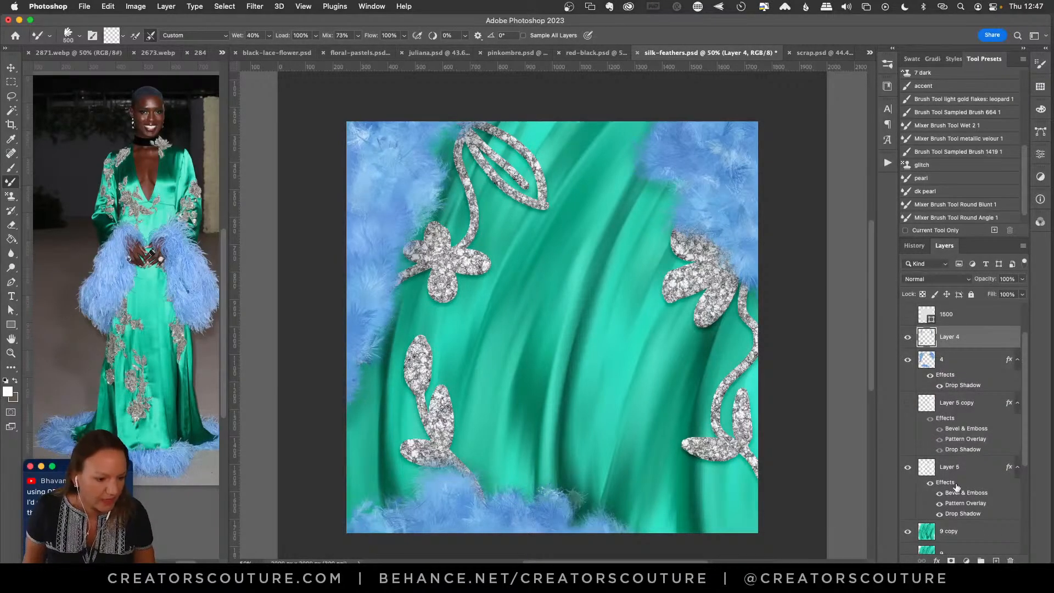
{"action": "left_click", "coordinate": [907, 336]}
{"action": "left_click", "coordinate": [906, 361]}
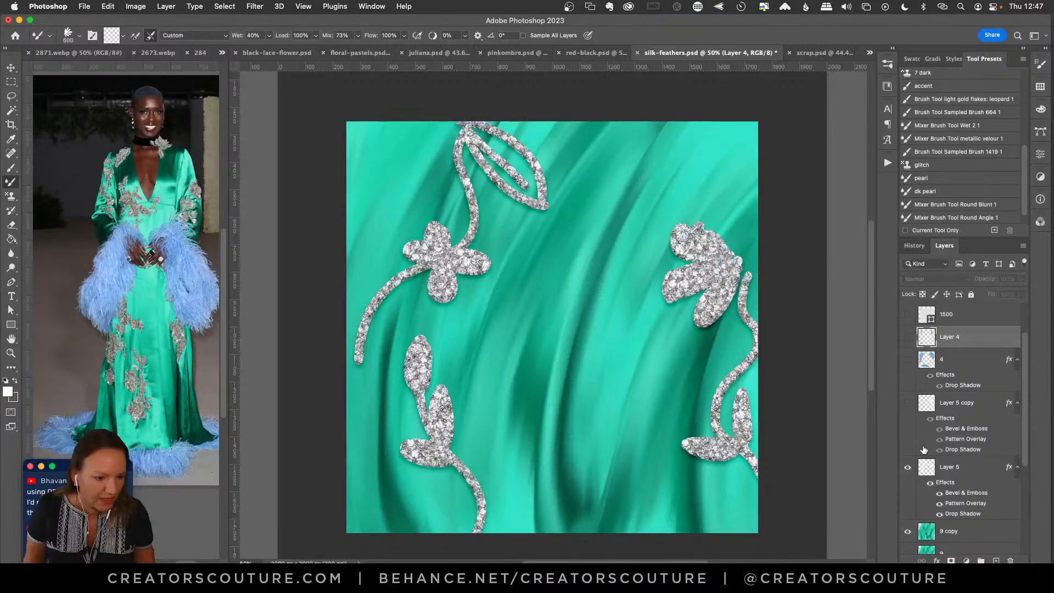
{"action": "left_click", "coordinate": [907, 467]}
{"action": "scroll", "coordinate": [1028, 437], "scroll_direction": "down", "scroll_amount": 5}
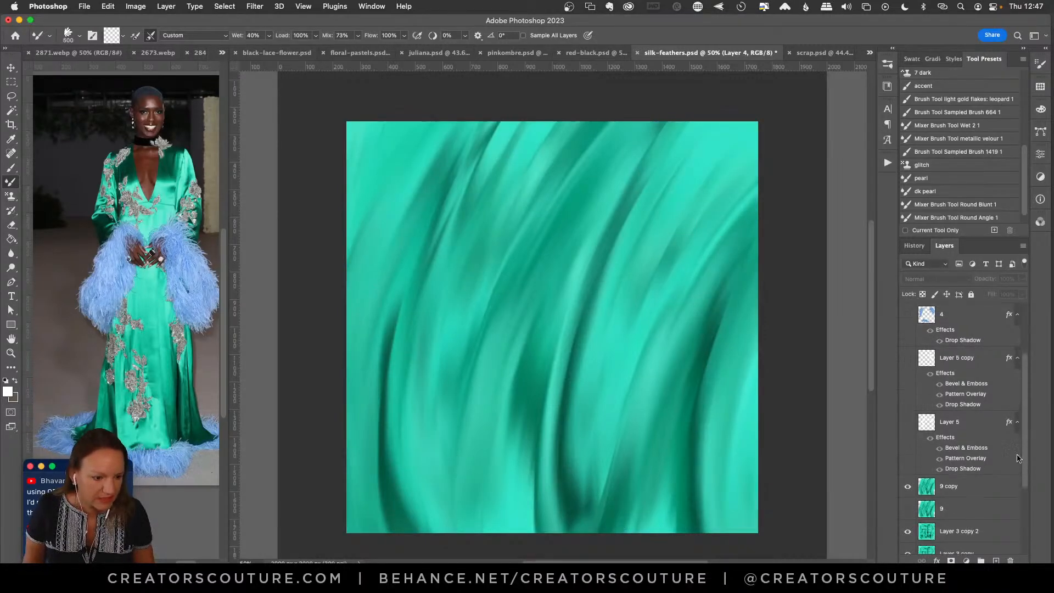
{"action": "left_click_drag", "start_coordinate": [906, 376], "coordinate": [914, 516]}
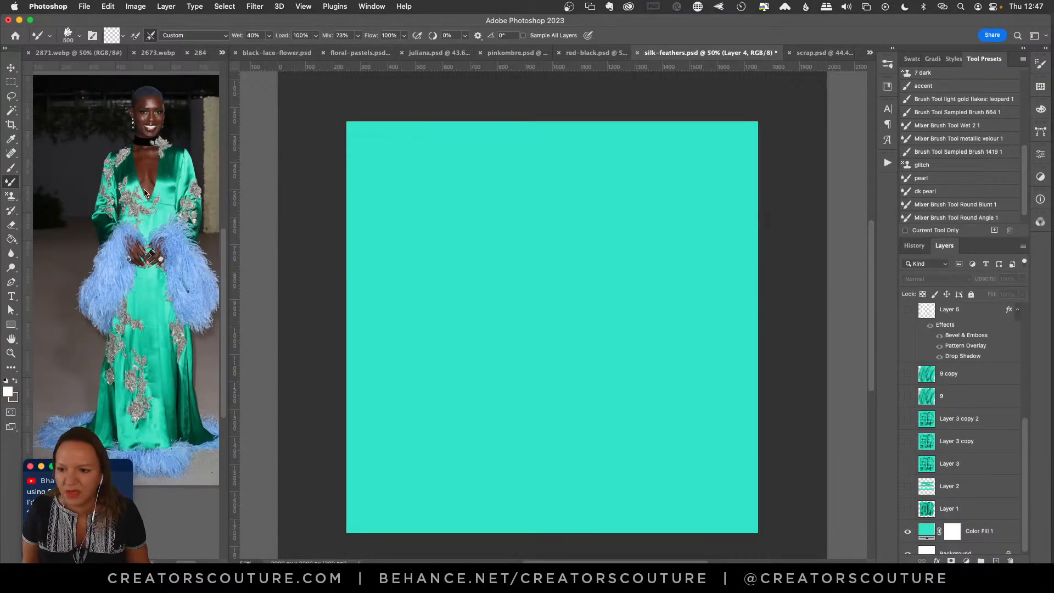
{"action": "left_click", "coordinate": [907, 508]}
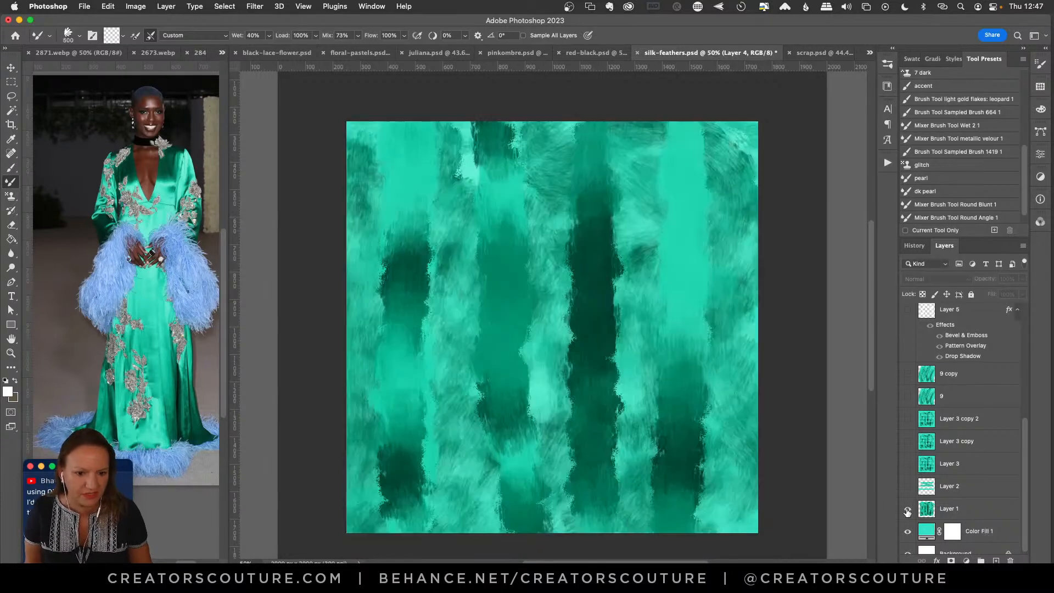
{"action": "left_click", "coordinate": [995, 559]}
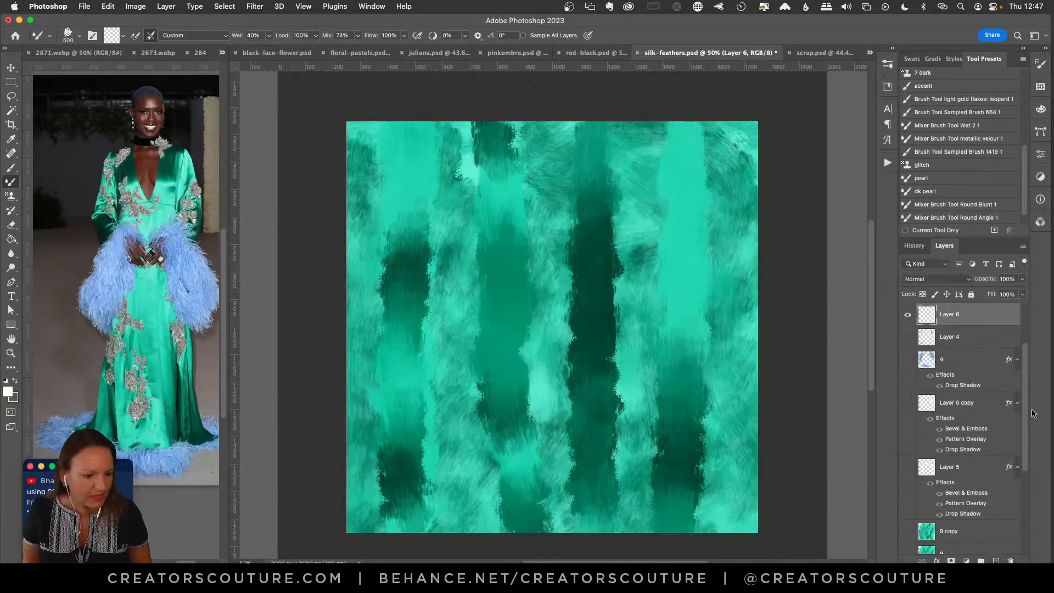
{"action": "left_click", "coordinate": [969, 345]}
{"action": "scroll", "coordinate": [966, 395], "scroll_direction": "down", "scroll_amount": 5}
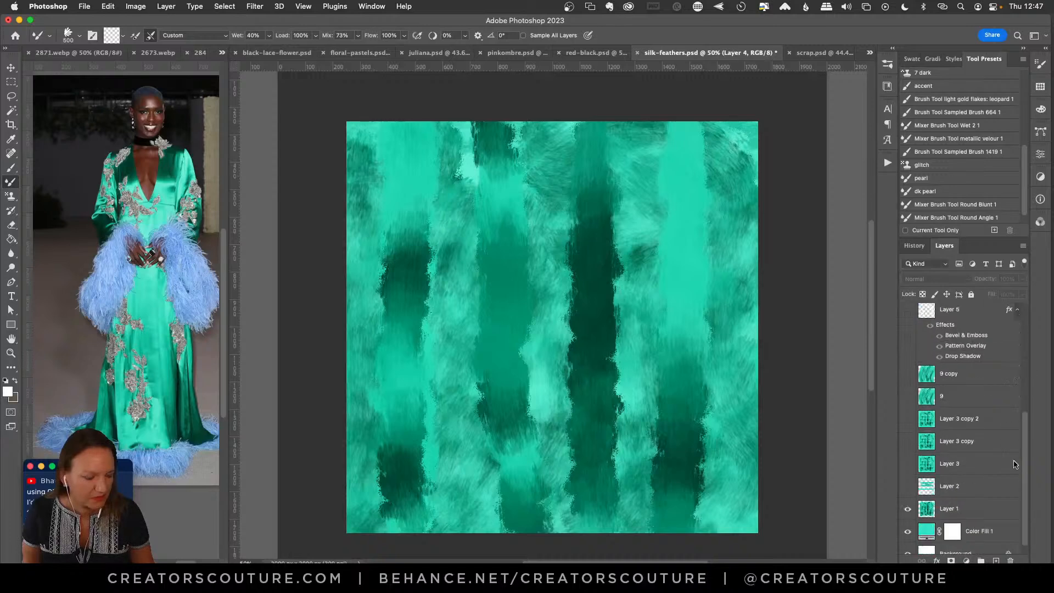
{"action": "left_click", "coordinate": [908, 497]}
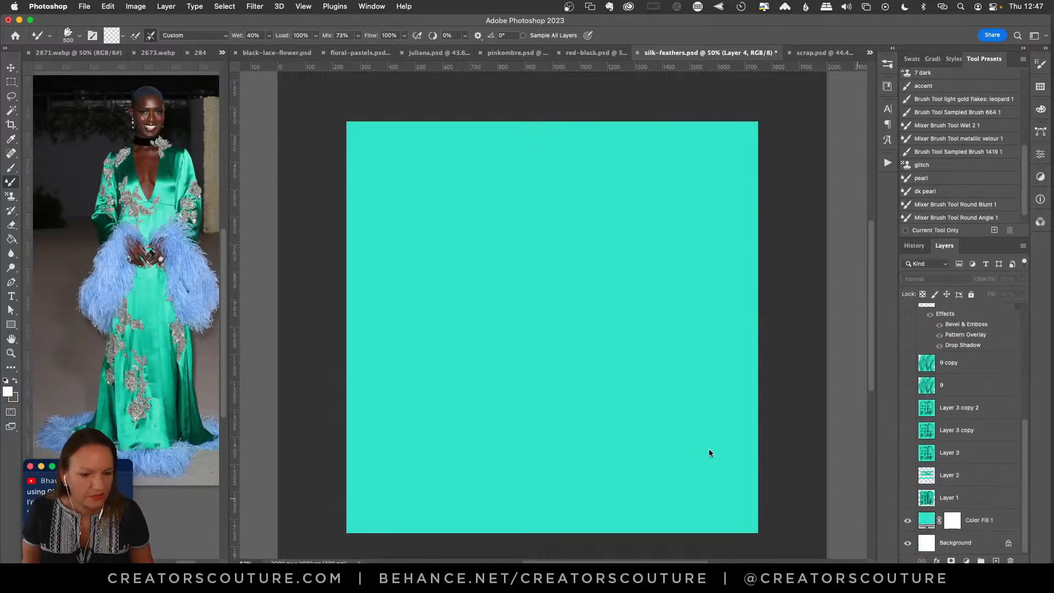
Select a small rectangle of plain green satin on the gown's bodice in 2871.webp with the Rectangular Marquee.
{"action": "left_click", "coordinate": [11, 196]}
{"action": "left_click", "coordinate": [12, 82]}
{"action": "left_click", "coordinate": [55, 81]}
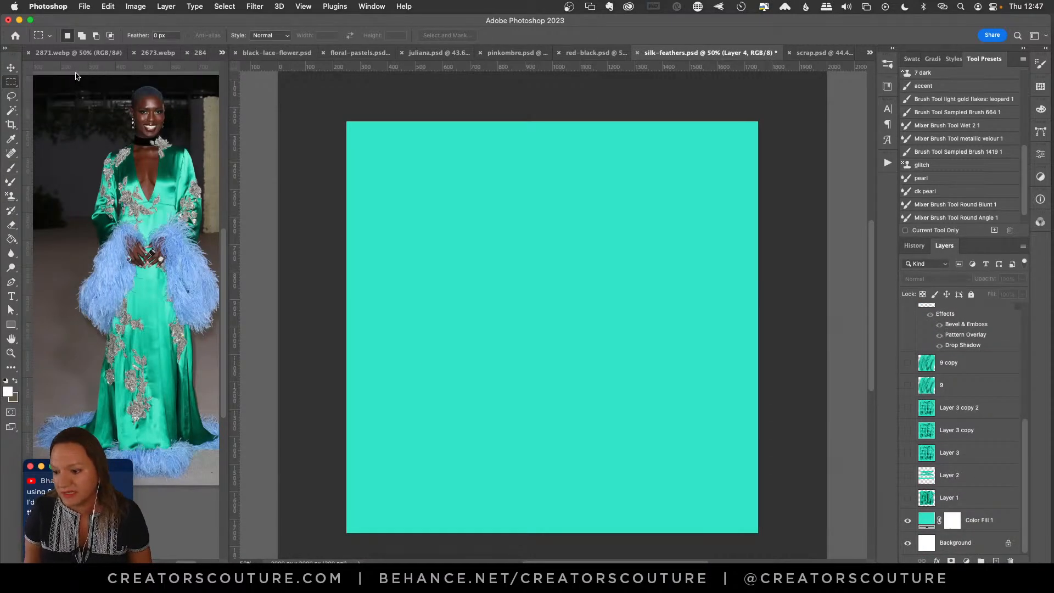
{"action": "left_click", "coordinate": [161, 188]}
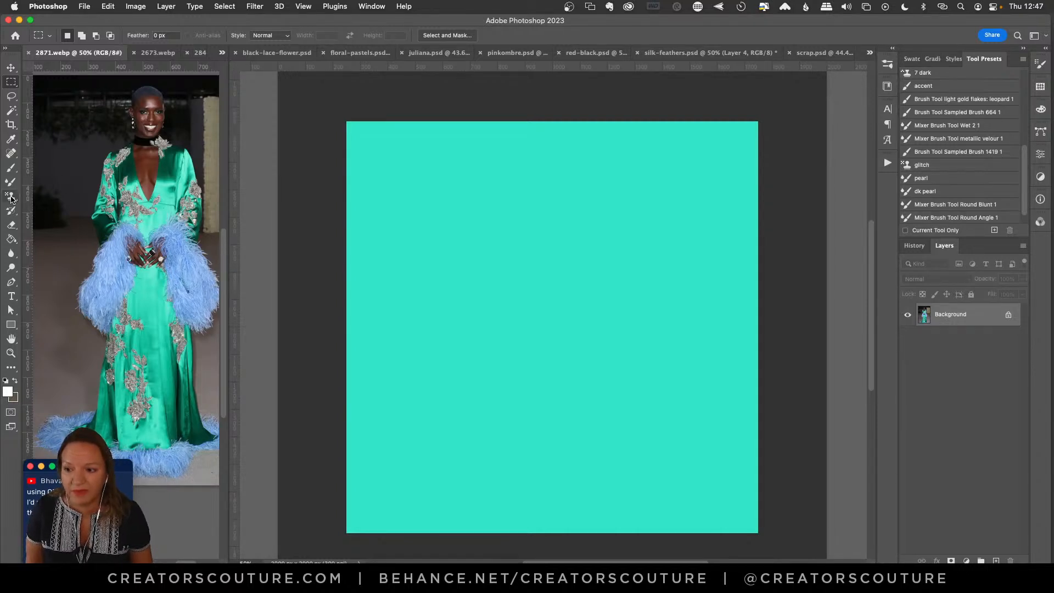
{"action": "left_click", "coordinate": [12, 82]}
{"action": "left_click", "coordinate": [36, 82]}
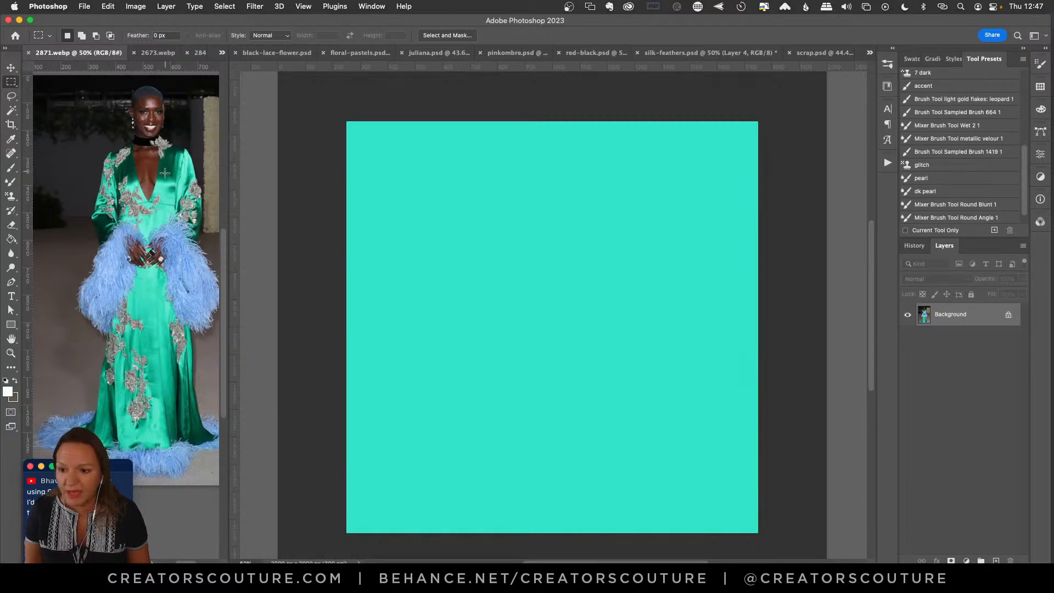
{"action": "left_click_drag", "start_coordinate": [160, 172], "coordinate": [179, 204]}
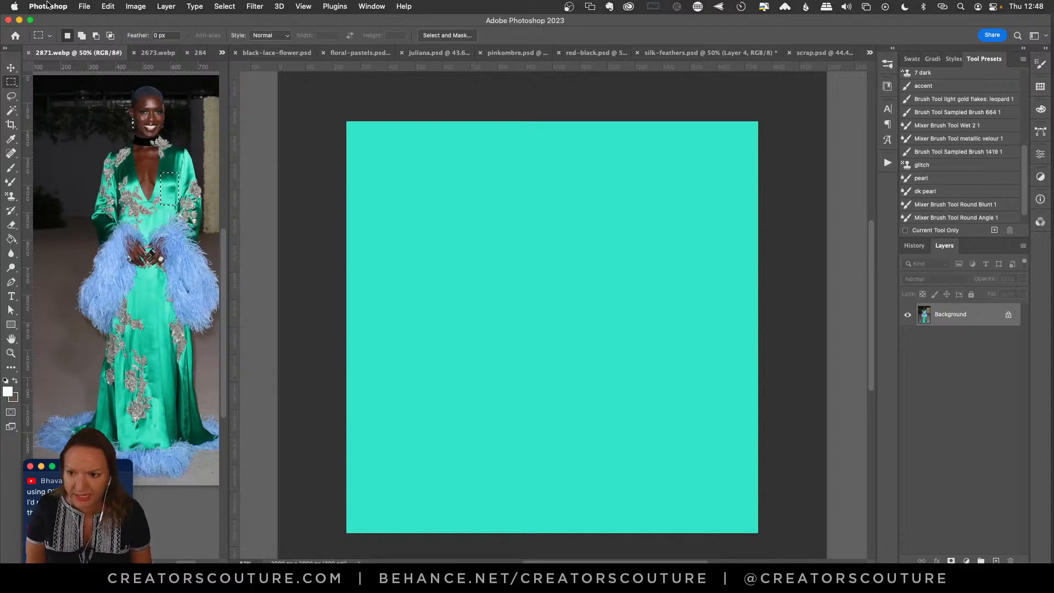
Define the selected satin area as a pattern with the default name, and deselect it.
{"action": "left_click", "coordinate": [108, 6]}
{"action": "left_click", "coordinate": [133, 304]}
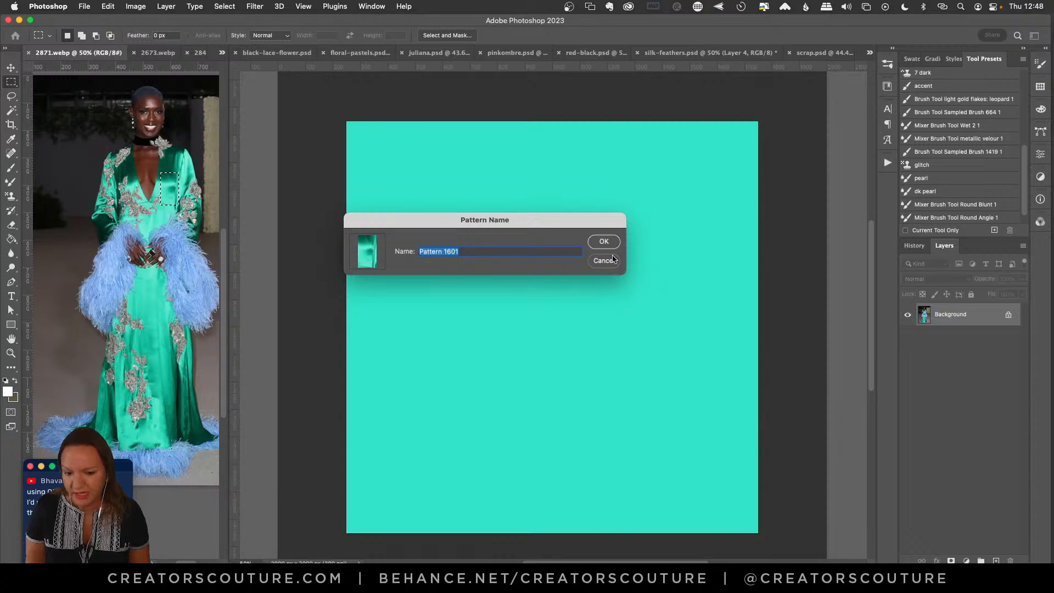
{"action": "left_click", "coordinate": [603, 242]}
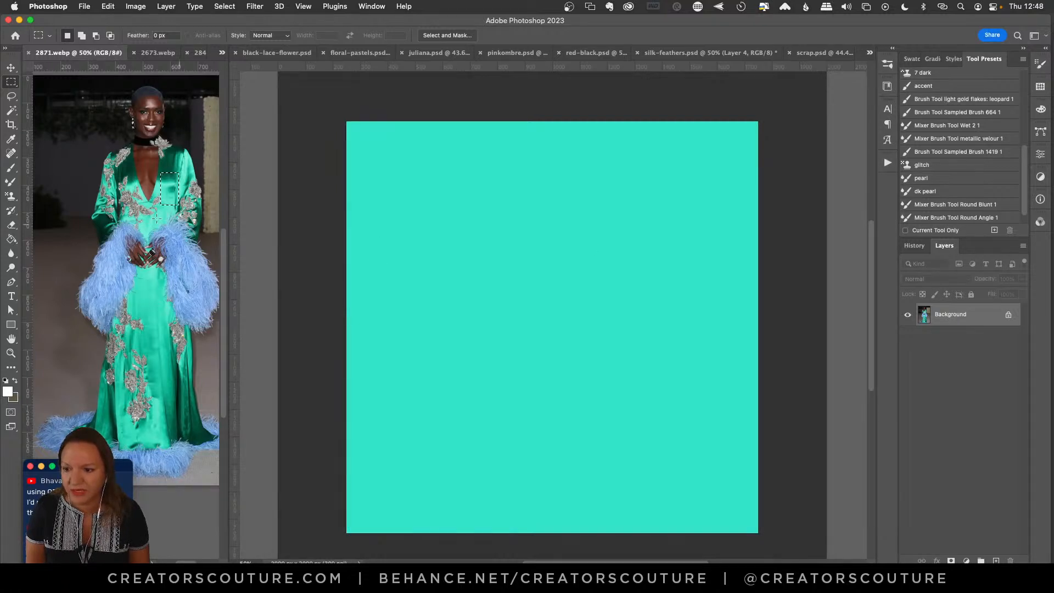
{"action": "left_click", "coordinate": [129, 179]}
Activate the Pattern Stamp tool and look over the saved patterns, including the new green satin swatch.
{"action": "left_click", "coordinate": [10, 196]}
{"action": "left_click", "coordinate": [391, 36]}
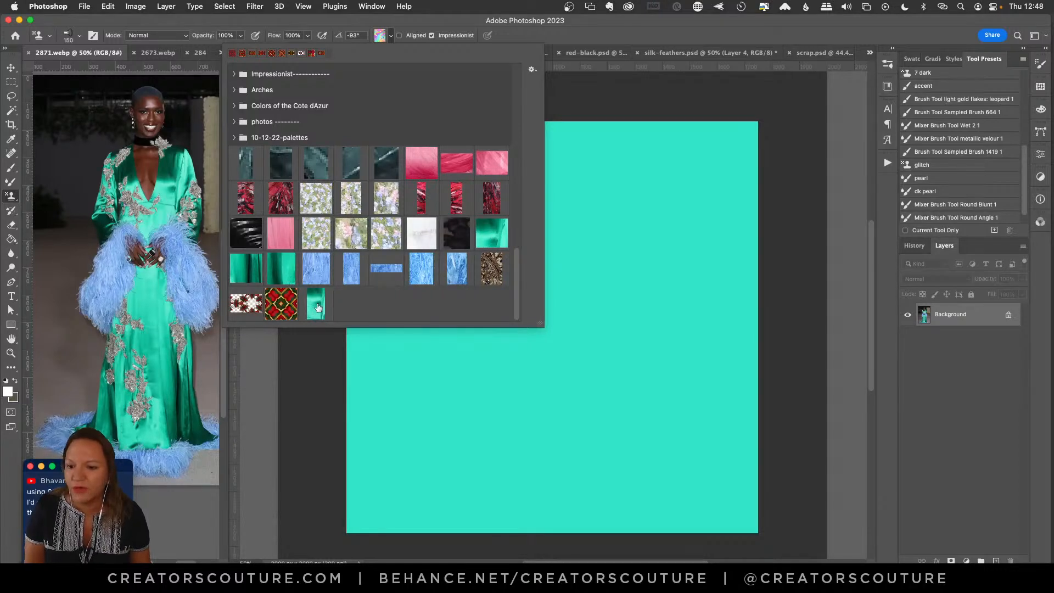
{"action": "left_click", "coordinate": [402, 26]}
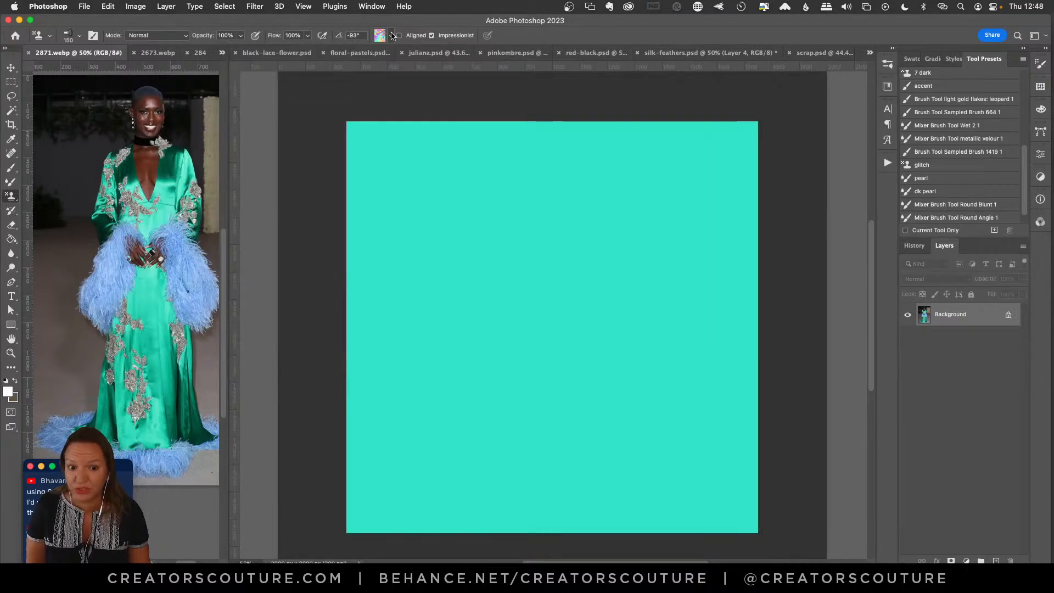
Select Layer 1 in silk-feathers.psd and show its painted green strokes above the colour fill.
{"action": "left_click", "coordinate": [424, 366]}
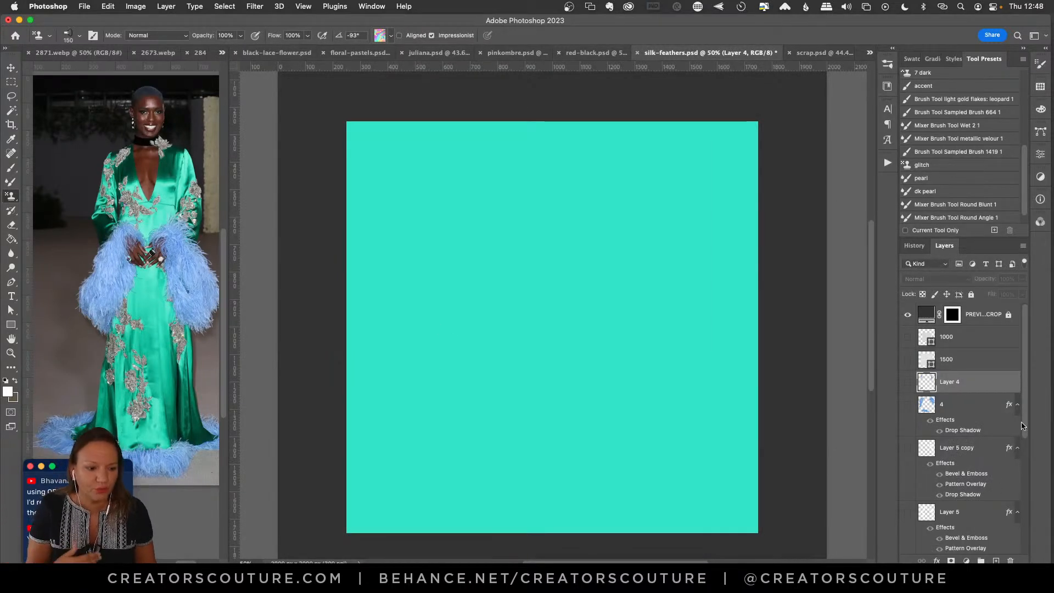
{"action": "left_click_drag", "start_coordinate": [1025, 421], "coordinate": [1005, 544]}
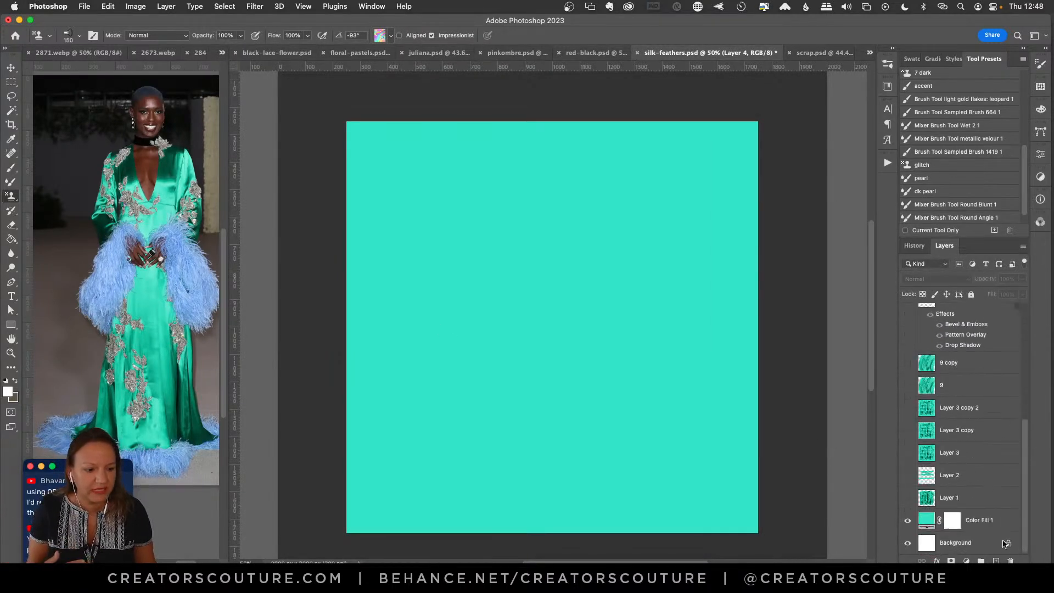
{"action": "left_click", "coordinate": [979, 504]}
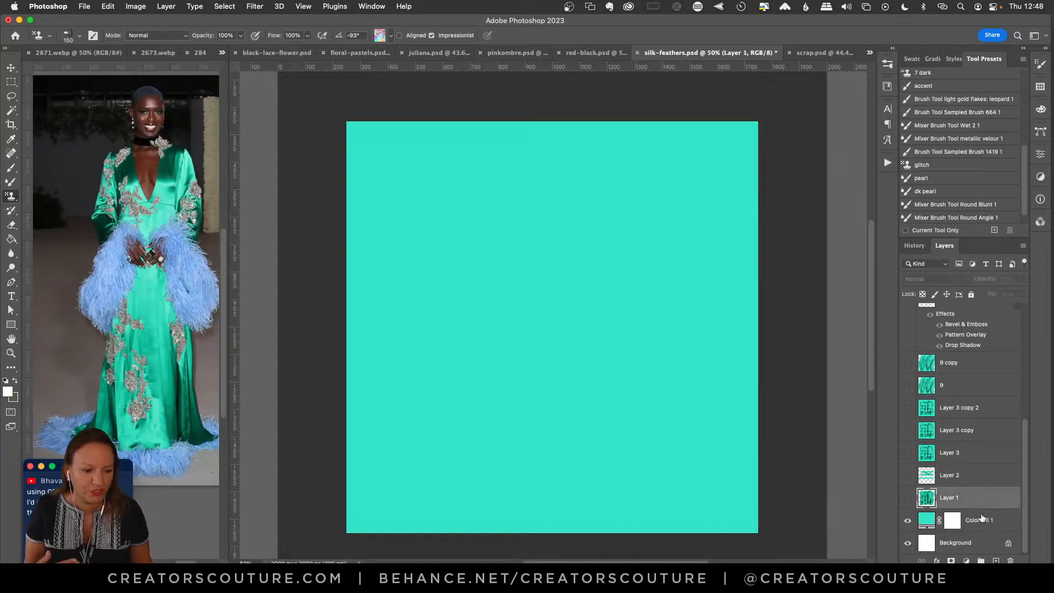
{"action": "left_click", "coordinate": [907, 498]}
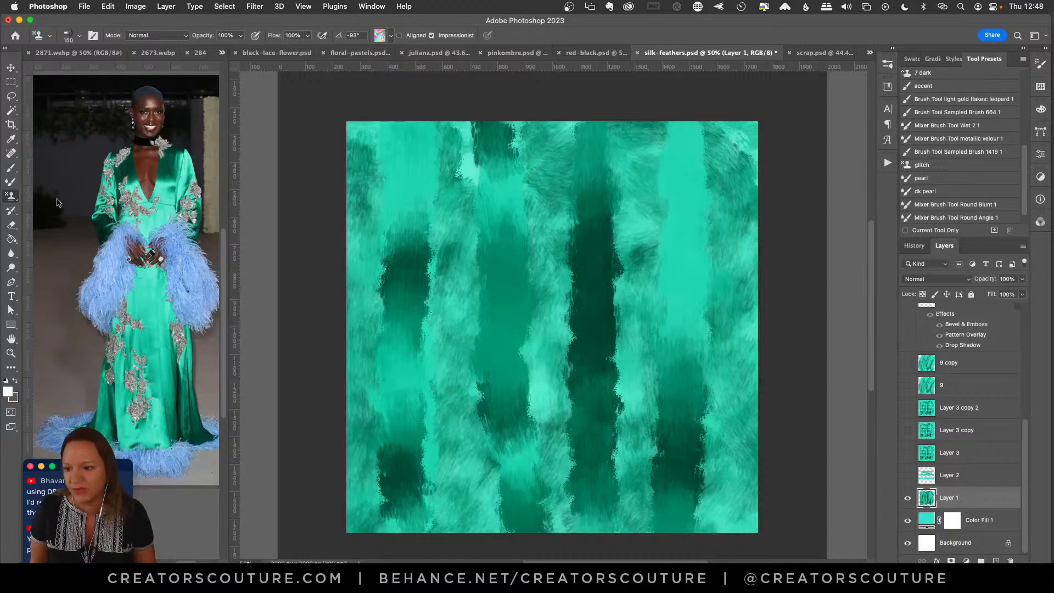
Choose the second vertically folded dark green satin swatch as the Pattern Stamp's pattern.
{"action": "left_click", "coordinate": [383, 36]}
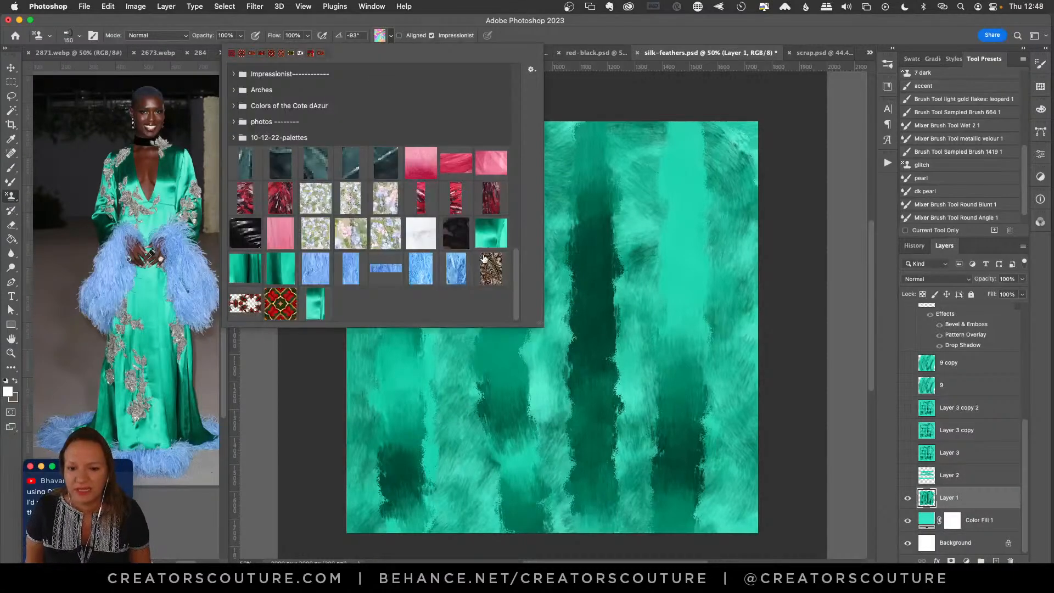
{"action": "left_click", "coordinate": [247, 275]}
{"action": "left_click", "coordinate": [281, 276]}
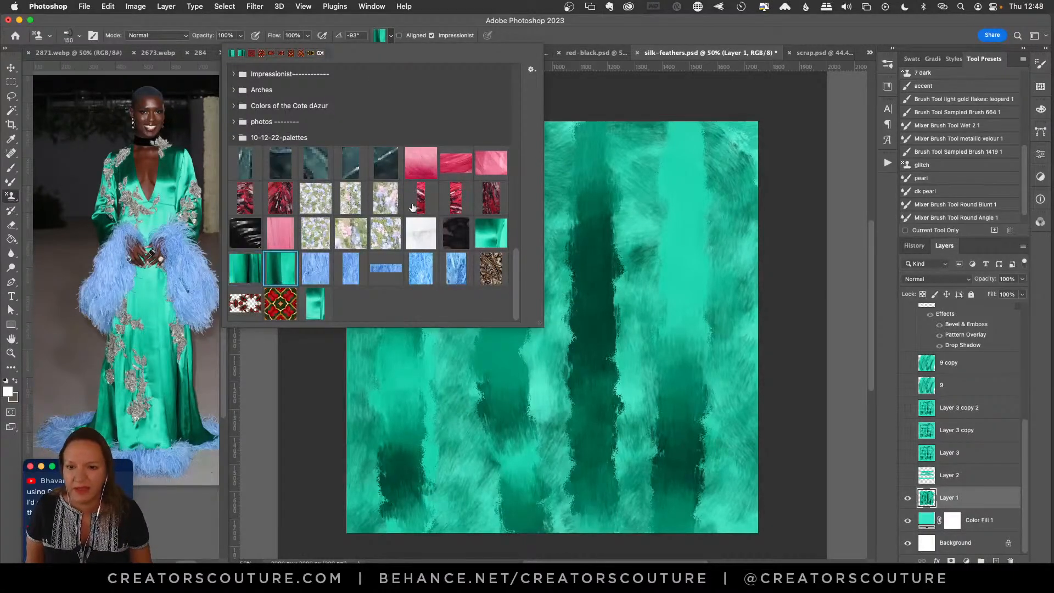
{"action": "left_click", "coordinate": [627, 22]}
Choose the brush preset 1 impressionist-creatorscouture from the PS modern impressionist V2 brush group.
{"action": "left_click", "coordinate": [887, 64]}
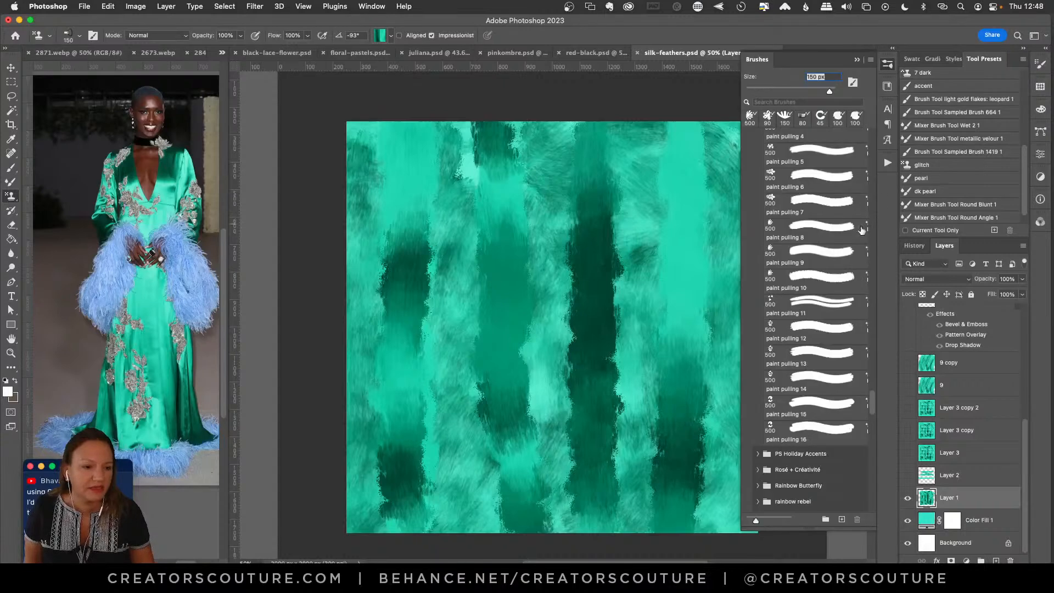
{"action": "left_click_drag", "start_coordinate": [866, 415], "coordinate": [887, 134]}
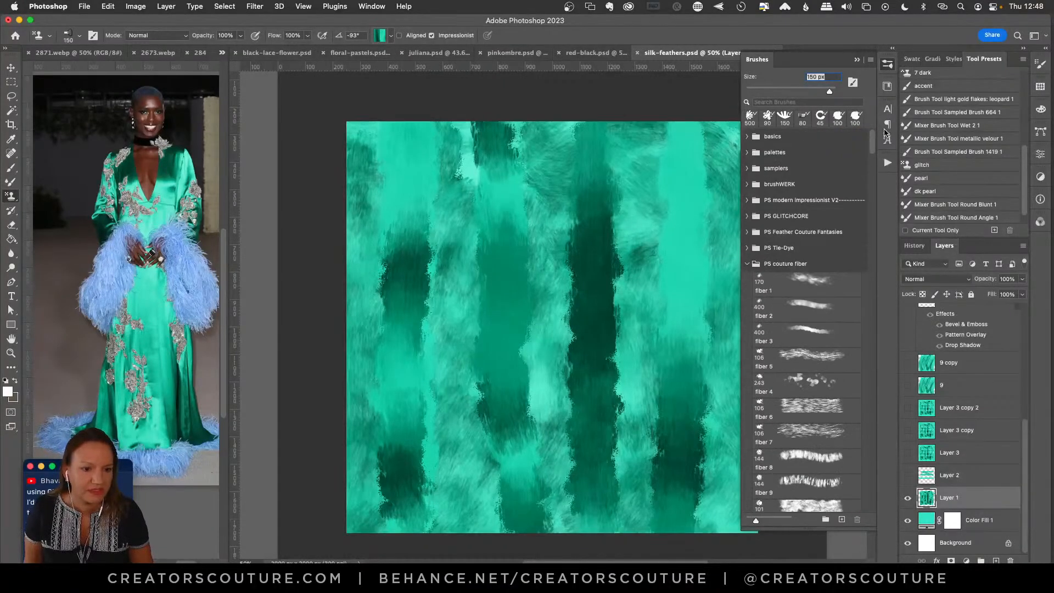
{"action": "left_click", "coordinate": [757, 216]}
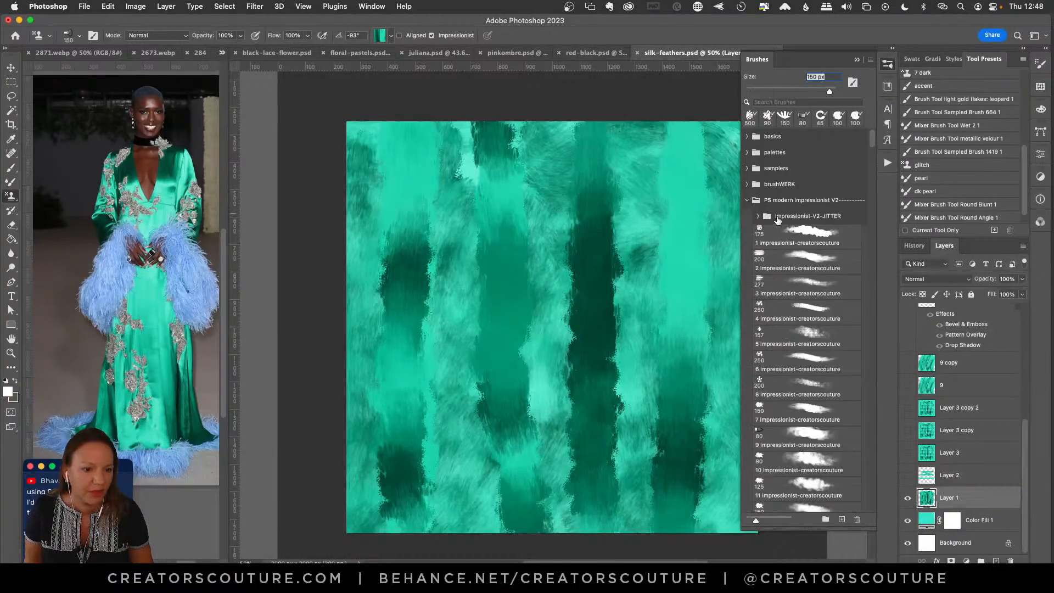
{"action": "left_click", "coordinate": [801, 234]}
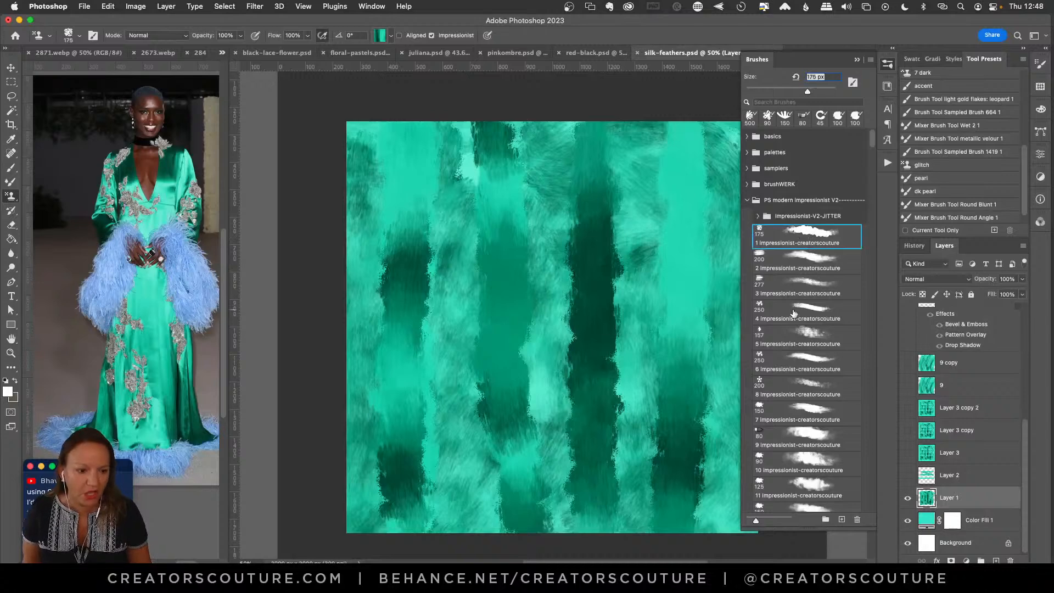
{"action": "left_click", "coordinate": [892, 65]}
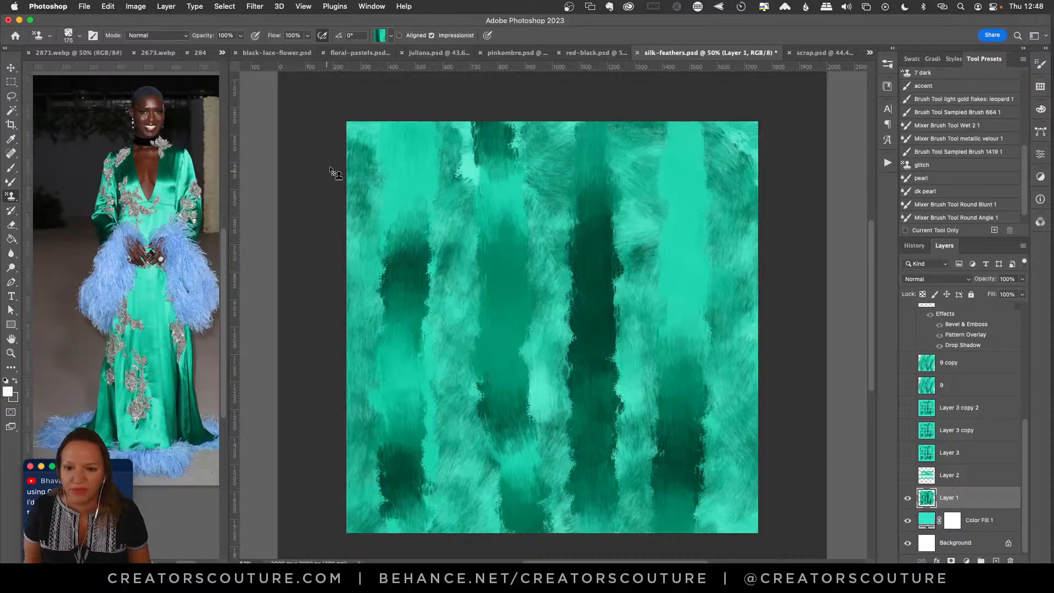
Try one horizontal and one vertical Pattern Stamp stroke across Layer 1, undoing each.
{"action": "left_click_drag", "start_coordinate": [329, 134], "coordinate": [757, 153]}
{"action": "key", "text": "cmd+z"}
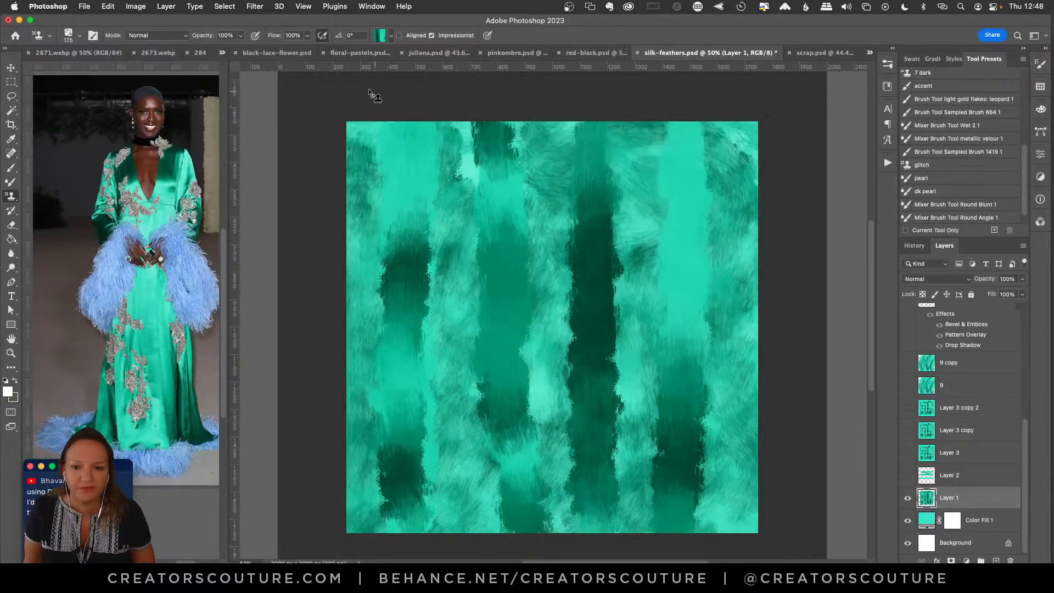
{"action": "left_click_drag", "start_coordinate": [369, 96], "coordinate": [369, 545]}
{"action": "key", "text": "super+z"}
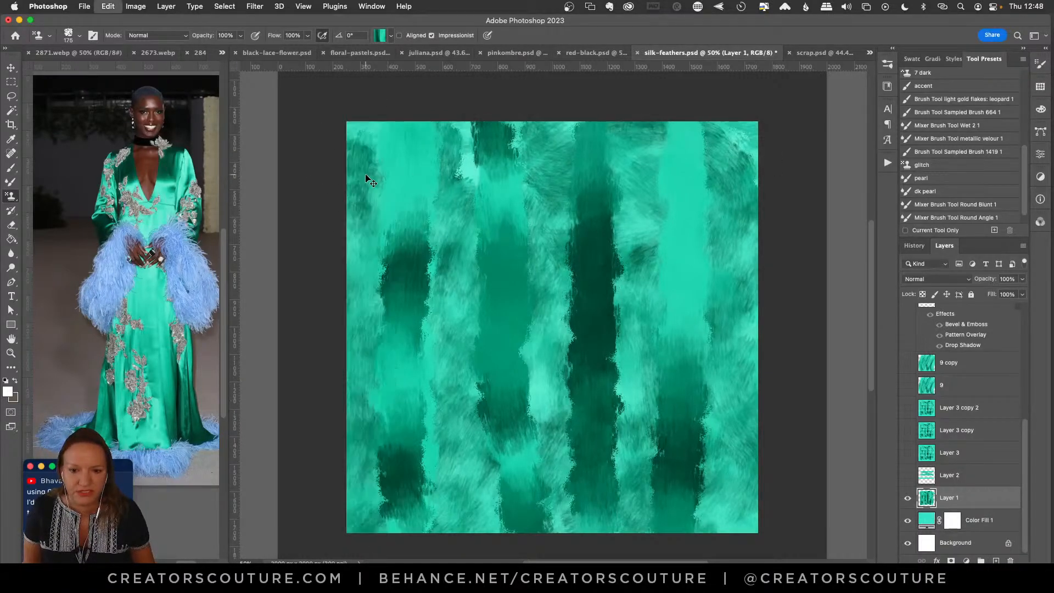
Stamp horizontal strokes across the upper part of Layer 1, then cover the layer with vertical strokes of the bright, shiny green satin swatch.
{"action": "mouse_move", "coordinate": [363, 135]}
{"action": "left_mouse_down"}
{"action": "mouse_move", "coordinate": [693, 146]}
{"action": "mouse_move", "coordinate": [301, 170]}
{"action": "mouse_move", "coordinate": [781, 206]}
{"action": "mouse_move", "coordinate": [475, 218]}
{"action": "mouse_move", "coordinate": [486, 242]}
{"action": "mouse_move", "coordinate": [352, 256]}
{"action": "left_mouse_up"}
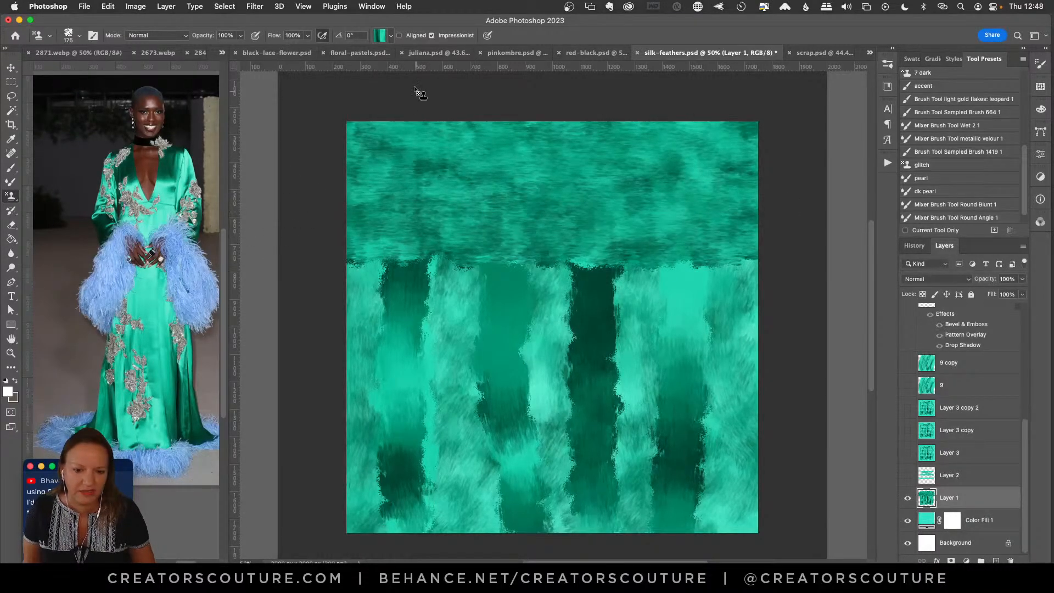
{"action": "left_click", "coordinate": [382, 35]}
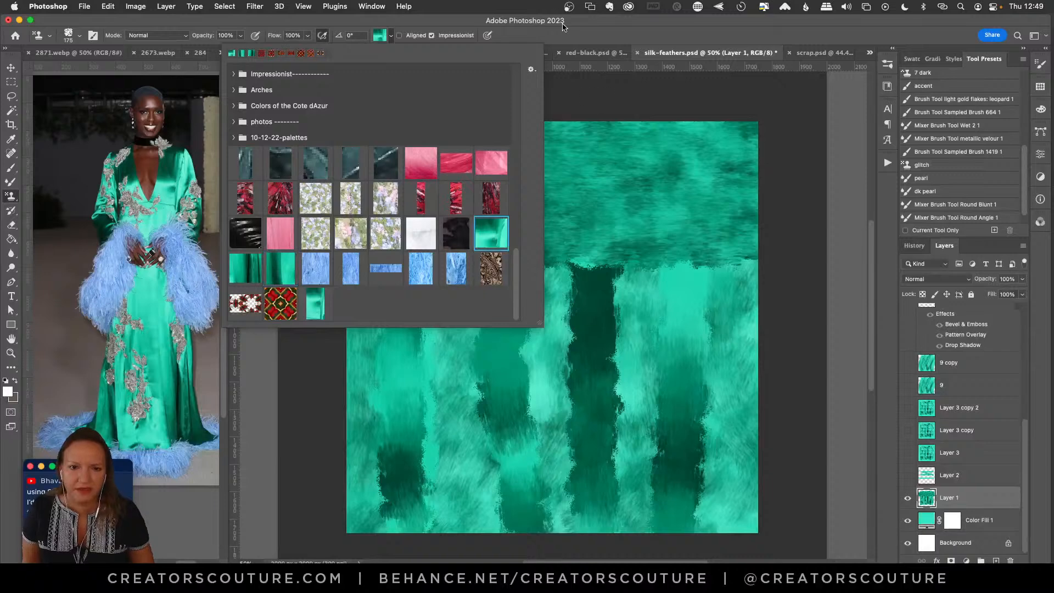
{"action": "left_click", "coordinate": [574, 26]}
{"action": "mouse_move", "coordinate": [348, 124]}
{"action": "left_mouse_down"}
{"action": "mouse_move", "coordinate": [343, 487]}
{"action": "mouse_move", "coordinate": [384, 361]}
{"action": "mouse_move", "coordinate": [409, 100]}
{"action": "mouse_move", "coordinate": [418, 535]}
{"action": "mouse_move", "coordinate": [432, 531]}
{"action": "mouse_move", "coordinate": [419, 76]}
{"action": "left_mouse_up"}
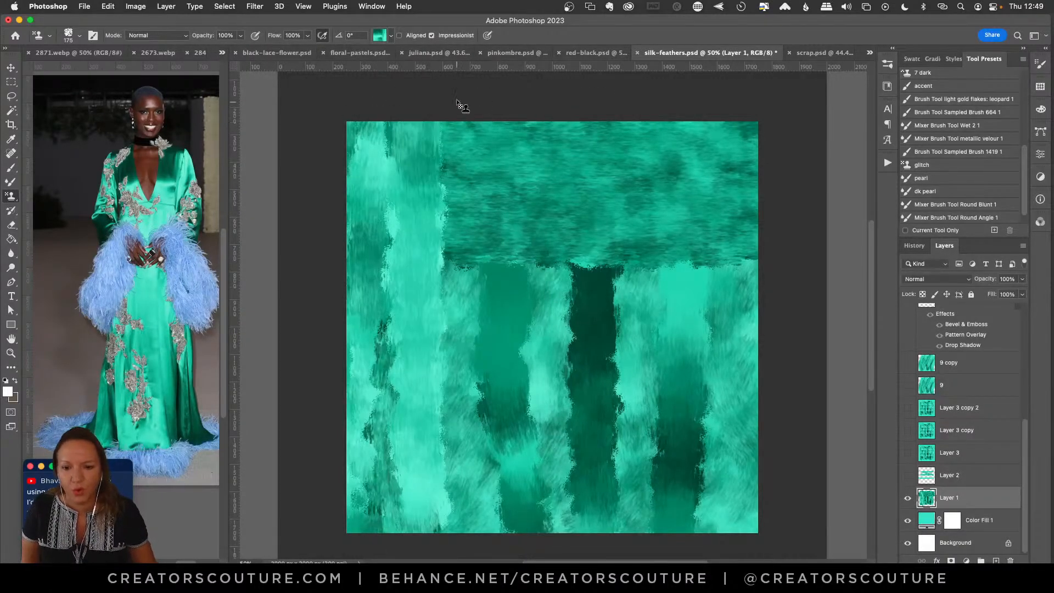
{"action": "mouse_move", "coordinate": [462, 106]}
{"action": "left_mouse_down"}
{"action": "mouse_move", "coordinate": [470, 531]}
{"action": "mouse_move", "coordinate": [507, 533]}
{"action": "mouse_move", "coordinate": [477, 129]}
{"action": "mouse_move", "coordinate": [527, 156]}
{"action": "mouse_move", "coordinate": [529, 560]}
{"action": "mouse_move", "coordinate": [558, 522]}
{"action": "mouse_move", "coordinate": [534, 132]}
{"action": "mouse_move", "coordinate": [571, 160]}
{"action": "mouse_move", "coordinate": [604, 535]}
{"action": "mouse_move", "coordinate": [631, 438]}
{"action": "mouse_move", "coordinate": [627, 122]}
{"action": "mouse_move", "coordinate": [634, 513]}
{"action": "mouse_move", "coordinate": [660, 501]}
{"action": "mouse_move", "coordinate": [624, 228]}
{"action": "mouse_move", "coordinate": [696, 129]}
{"action": "mouse_move", "coordinate": [701, 506]}
{"action": "mouse_move", "coordinate": [717, 332]}
{"action": "mouse_move", "coordinate": [757, 110]}
{"action": "mouse_move", "coordinate": [733, 535]}
{"action": "left_mouse_up"}
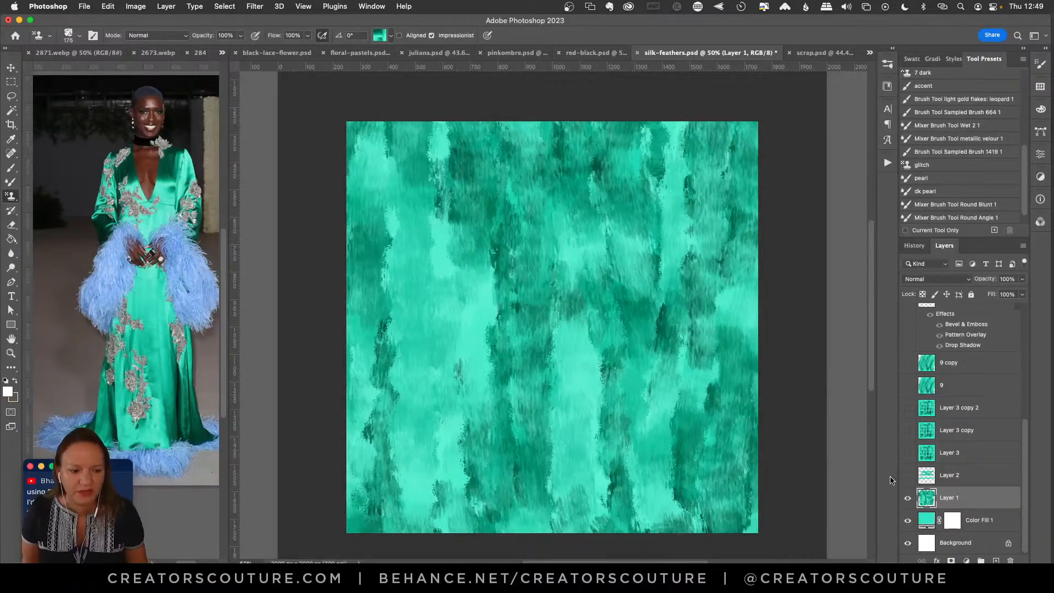
{"action": "left_click", "coordinate": [908, 475]}
{"action": "left_click", "coordinate": [908, 475]}
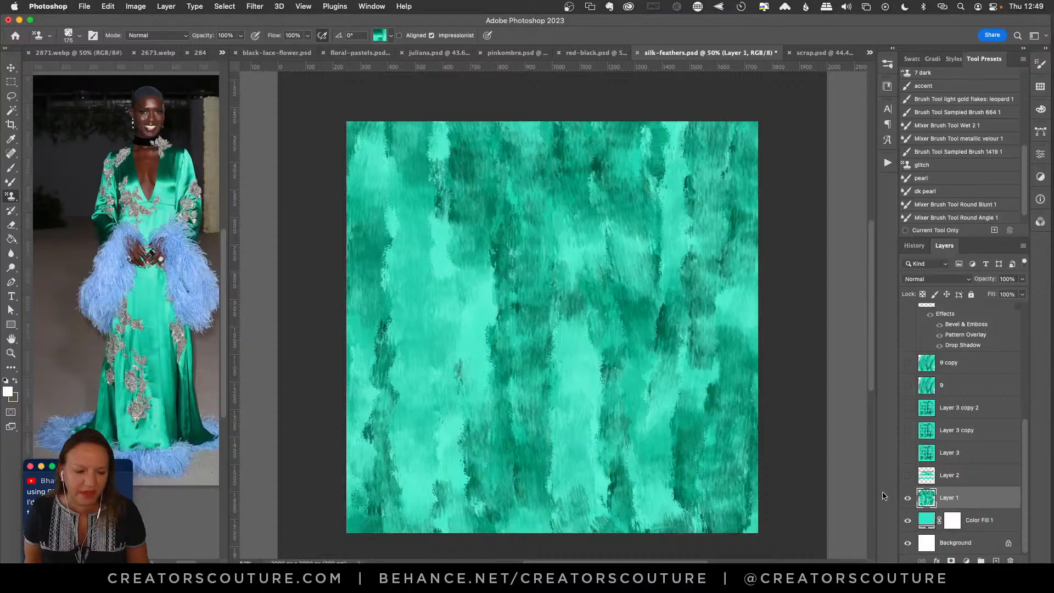
Stamp four spaced vertical stripes down Layer 1 with the first vertically folded dark green satin swatch.
{"action": "left_click", "coordinate": [379, 35]}
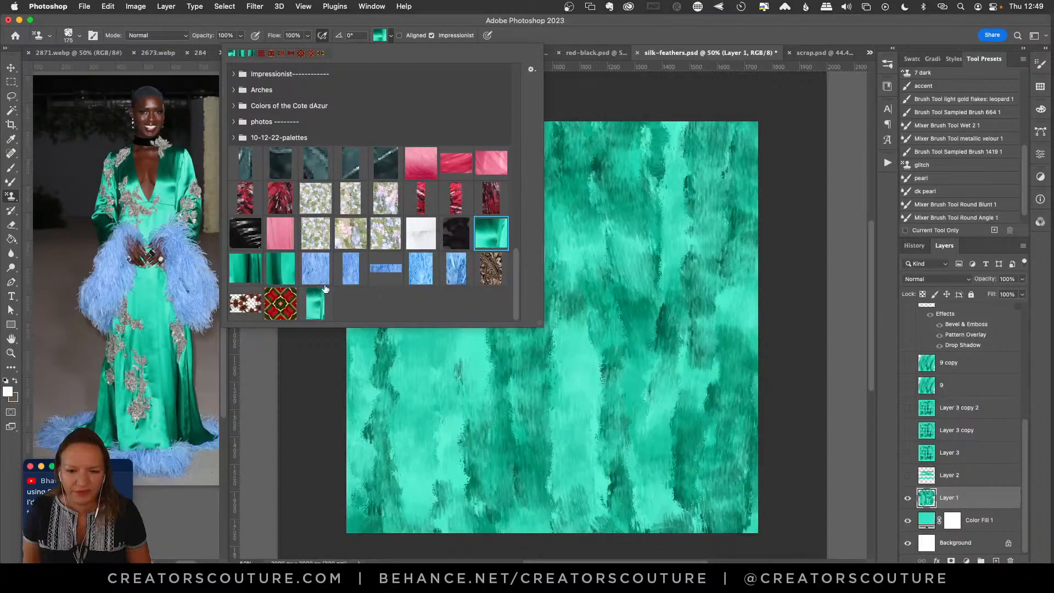
{"action": "left_click", "coordinate": [256, 285]}
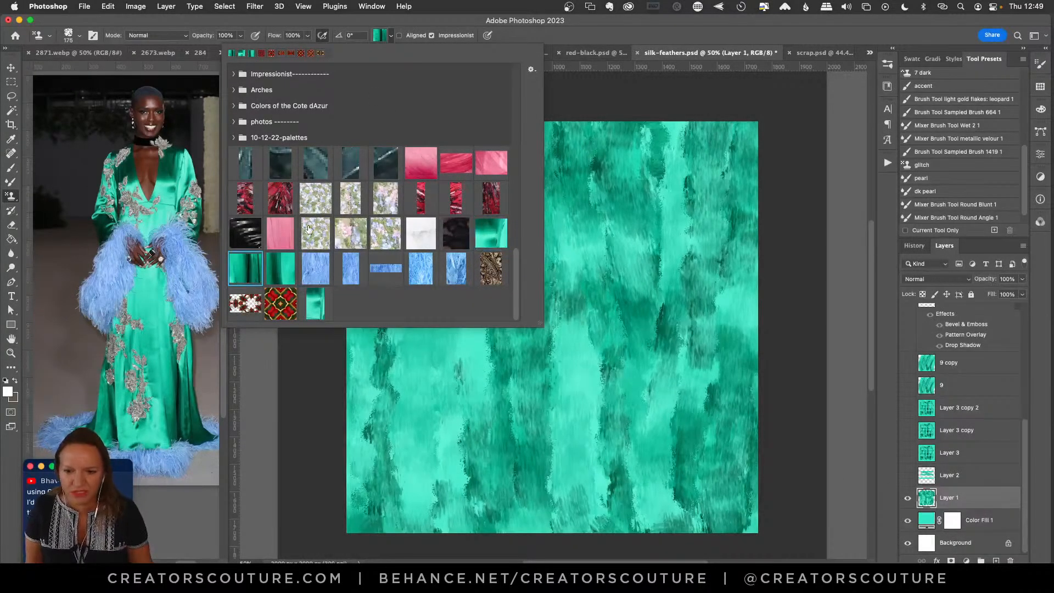
{"action": "left_click", "coordinate": [531, 34]}
{"action": "mouse_move", "coordinate": [411, 123]}
{"action": "left_mouse_down"}
{"action": "mouse_move", "coordinate": [417, 369]}
{"action": "mouse_move", "coordinate": [439, 535]}
{"action": "left_mouse_up"}
{"action": "mouse_move", "coordinate": [502, 528]}
{"action": "left_mouse_down"}
{"action": "mouse_move", "coordinate": [546, 422]}
{"action": "mouse_move", "coordinate": [508, 100]}
{"action": "left_mouse_up"}
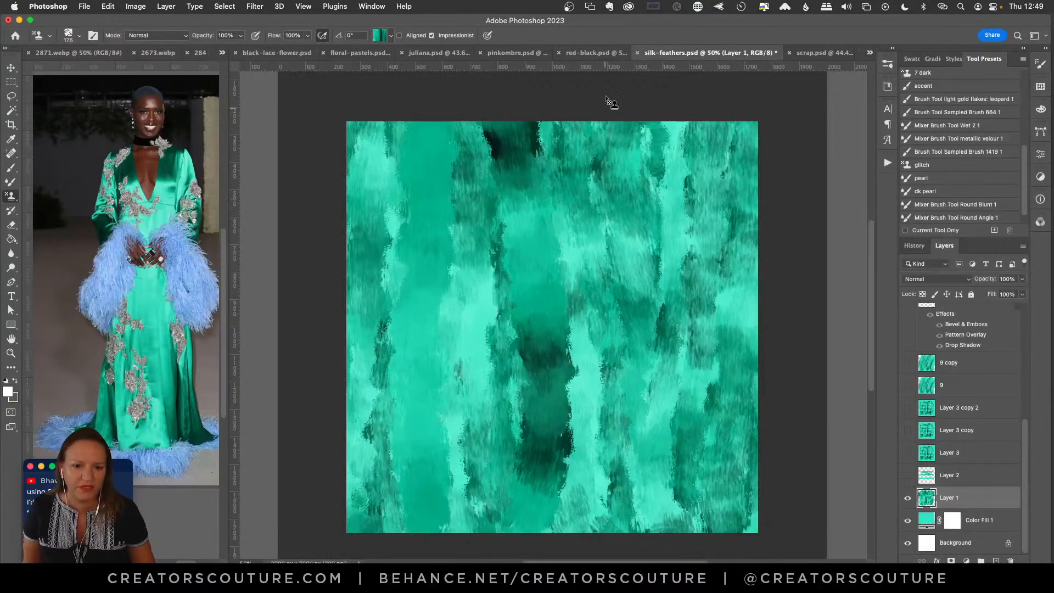
{"action": "mouse_move", "coordinate": [608, 101]}
{"action": "left_mouse_down"}
{"action": "mouse_move", "coordinate": [620, 186]}
{"action": "mouse_move", "coordinate": [600, 397]}
{"action": "mouse_move", "coordinate": [646, 509]}
{"action": "left_mouse_up"}
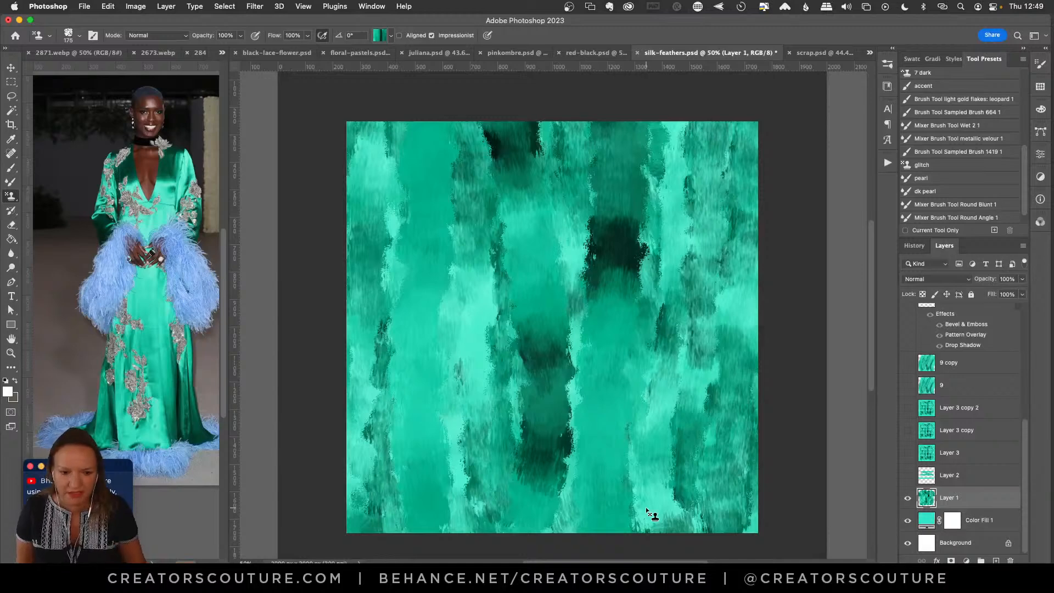
{"action": "mouse_move", "coordinate": [716, 535]}
{"action": "left_mouse_down"}
{"action": "mouse_move", "coordinate": [726, 192]}
{"action": "mouse_move", "coordinate": [714, 72]}
{"action": "mouse_move", "coordinate": [701, 502]}
{"action": "mouse_move", "coordinate": [716, 518]}
{"action": "left_mouse_up"}
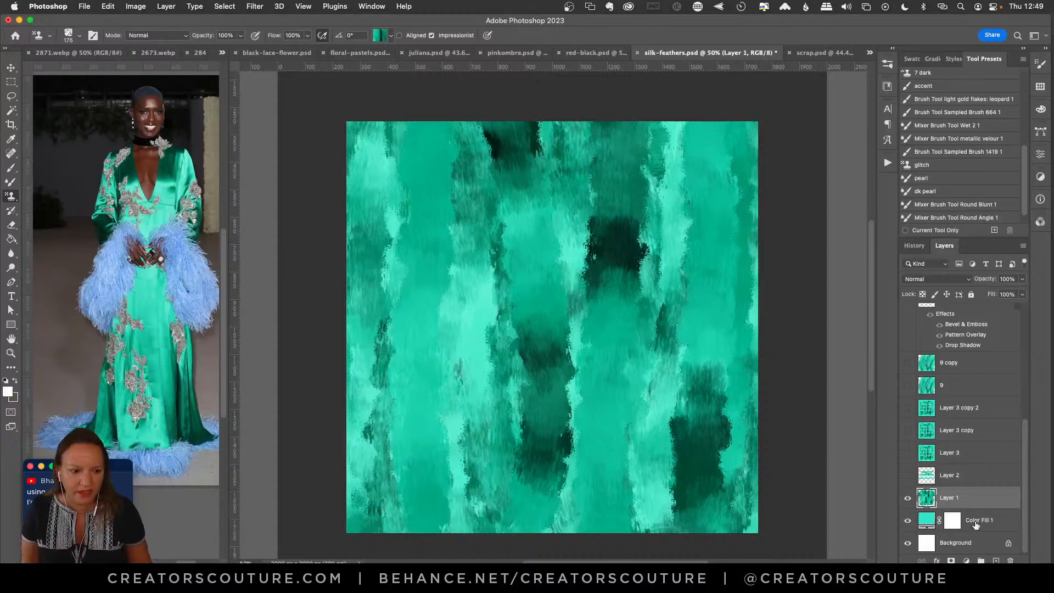
Add a new layer above Layer 1 in Multiply mode and try a vertical stamped stroke on it, undoing the stroke.
{"action": "left_click", "coordinate": [996, 560]}
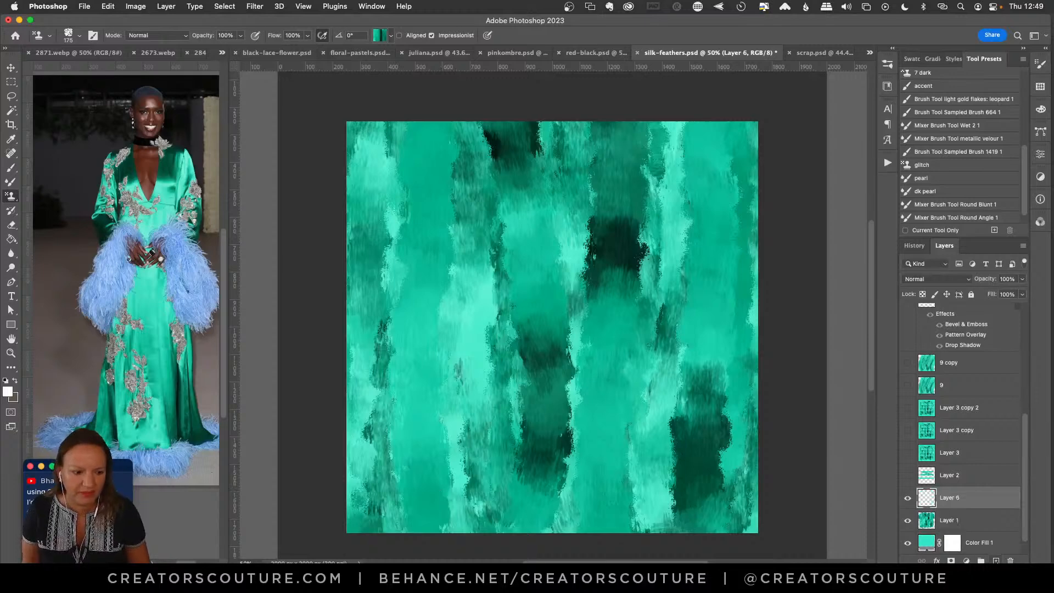
{"action": "left_click", "coordinate": [931, 278]}
{"action": "left_click", "coordinate": [926, 314]}
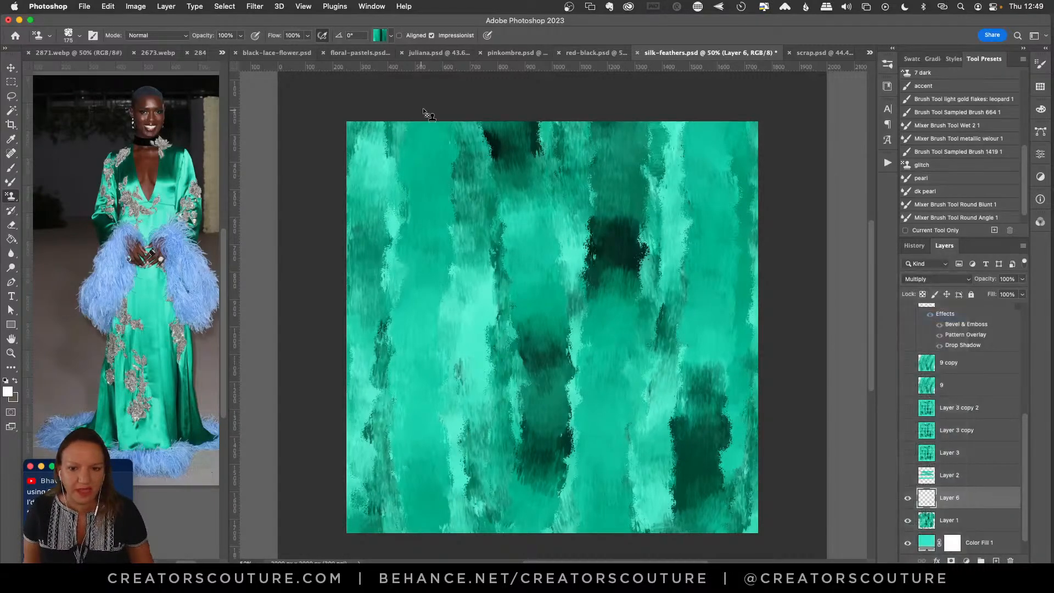
{"action": "mouse_move", "coordinate": [423, 113]}
{"action": "left_mouse_down"}
{"action": "mouse_move", "coordinate": [432, 314]}
{"action": "mouse_move", "coordinate": [416, 541]}
{"action": "left_mouse_up"}
{"action": "key", "text": "super+z"}
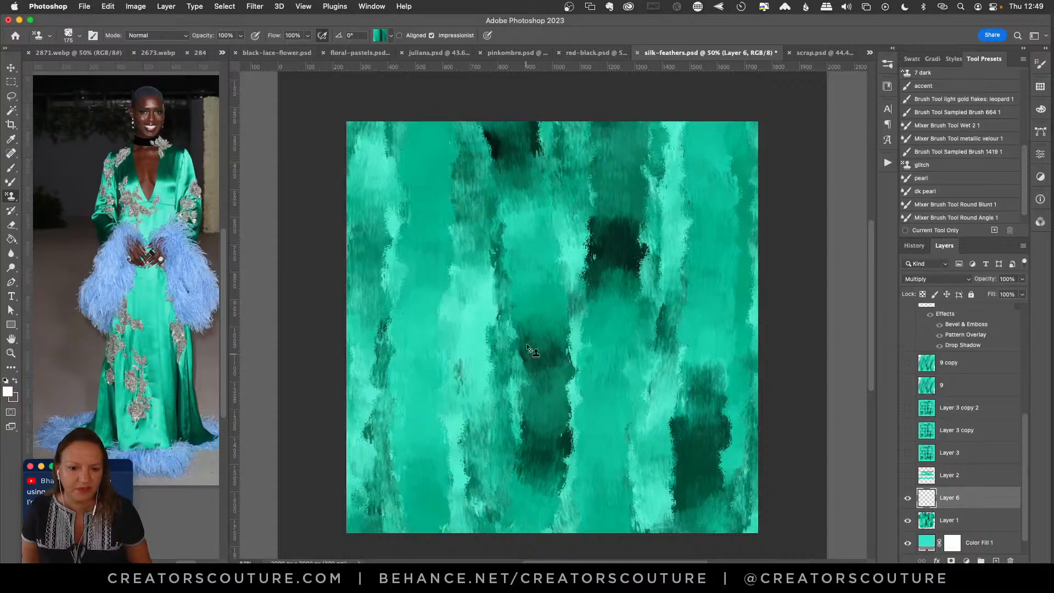
Switch to the bright, shiny green satin swatch and stamp a vertical stripe down the left part of Layer 1.
{"action": "left_click", "coordinate": [381, 36]}
{"action": "left_click", "coordinate": [490, 235]}
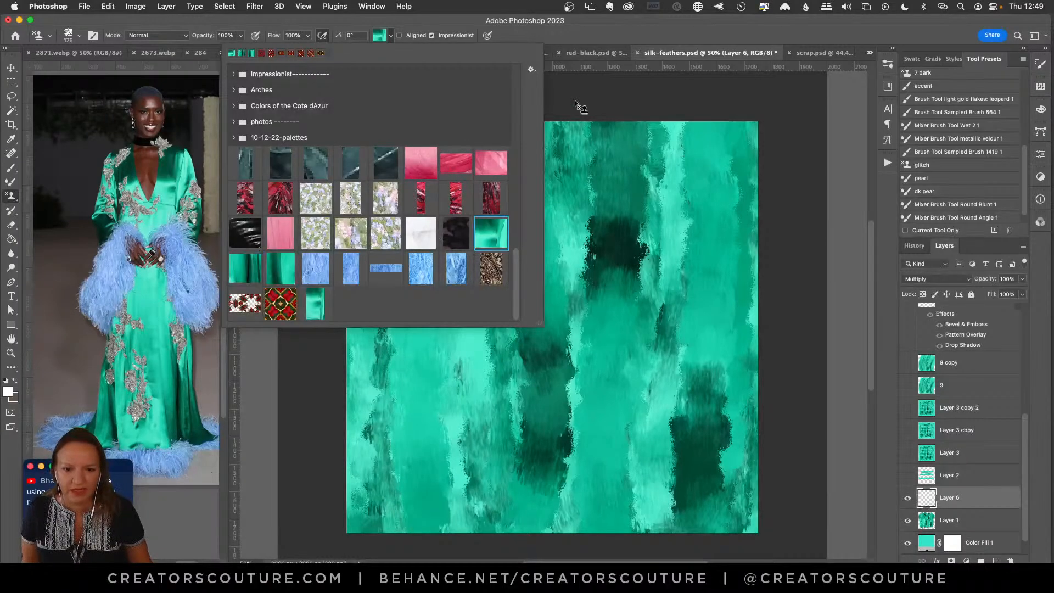
{"action": "left_click", "coordinate": [610, 45]}
{"action": "left_click", "coordinate": [949, 519]}
{"action": "mouse_move", "coordinate": [407, 98]}
{"action": "left_mouse_down"}
{"action": "mouse_move", "coordinate": [415, 359]}
{"action": "mouse_move", "coordinate": [437, 517]}
{"action": "mouse_move", "coordinate": [412, 99]}
{"action": "mouse_move", "coordinate": [413, 441]}
{"action": "left_mouse_up"}
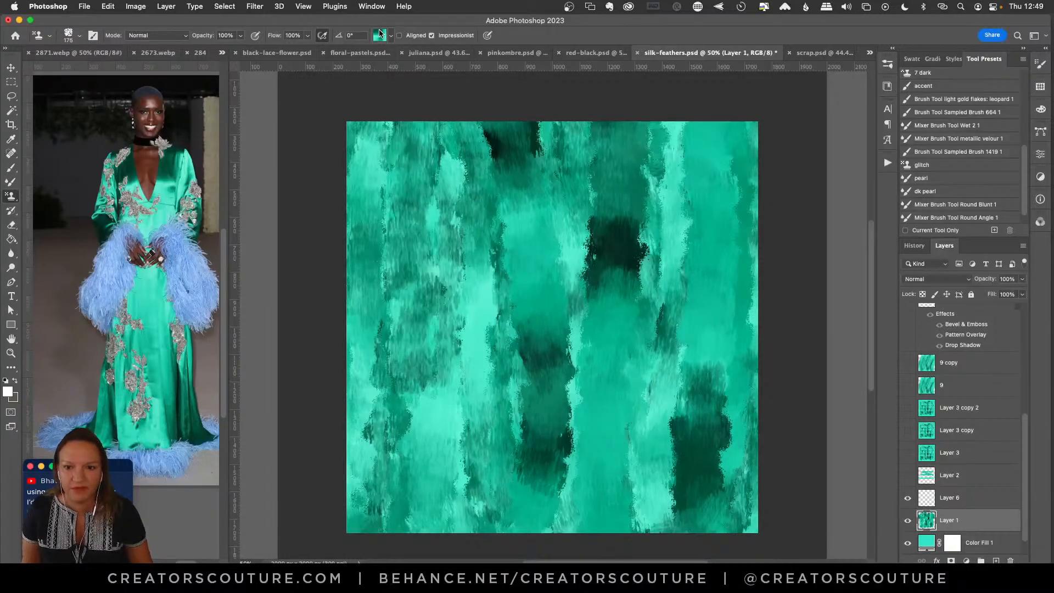
Rework the upper half of that left stripe on Layer 1 with the newly defined green satin swatch.
{"action": "left_click", "coordinate": [380, 35]}
{"action": "left_click", "coordinate": [317, 305]}
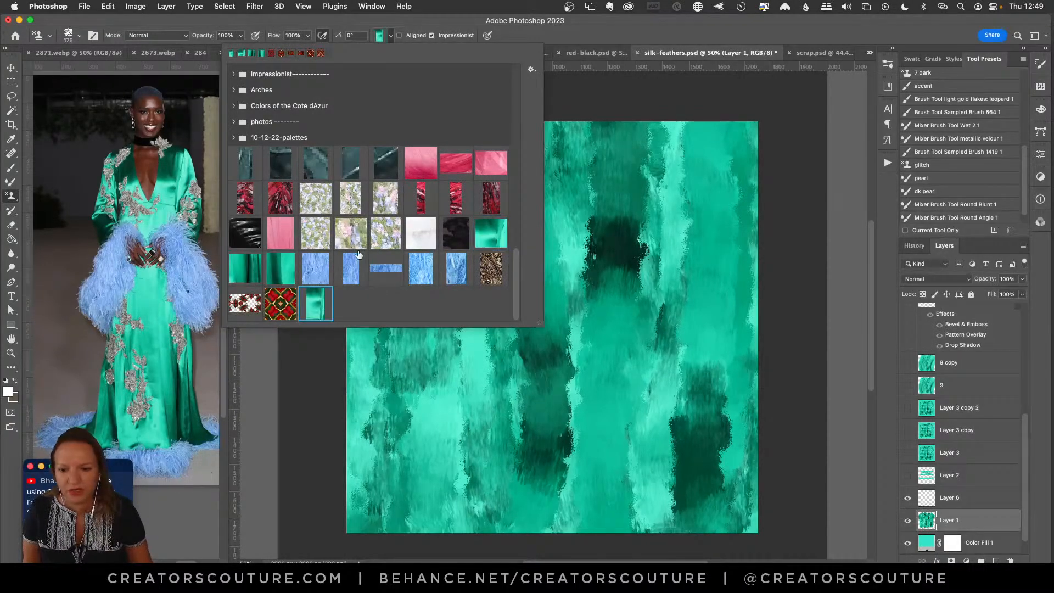
{"action": "left_click", "coordinate": [585, 43]}
{"action": "mouse_move", "coordinate": [420, 113]}
{"action": "left_mouse_down"}
{"action": "mouse_move", "coordinate": [425, 362]}
{"action": "mouse_move", "coordinate": [416, 397]}
{"action": "left_mouse_up"}
{"action": "left_click_drag", "start_coordinate": [420, 201], "coordinate": [418, 392]}
Return to the bright, shiny green satin swatch and stamp more vertical strokes over the left stripe on Layer 1.
{"action": "left_click", "coordinate": [380, 36]}
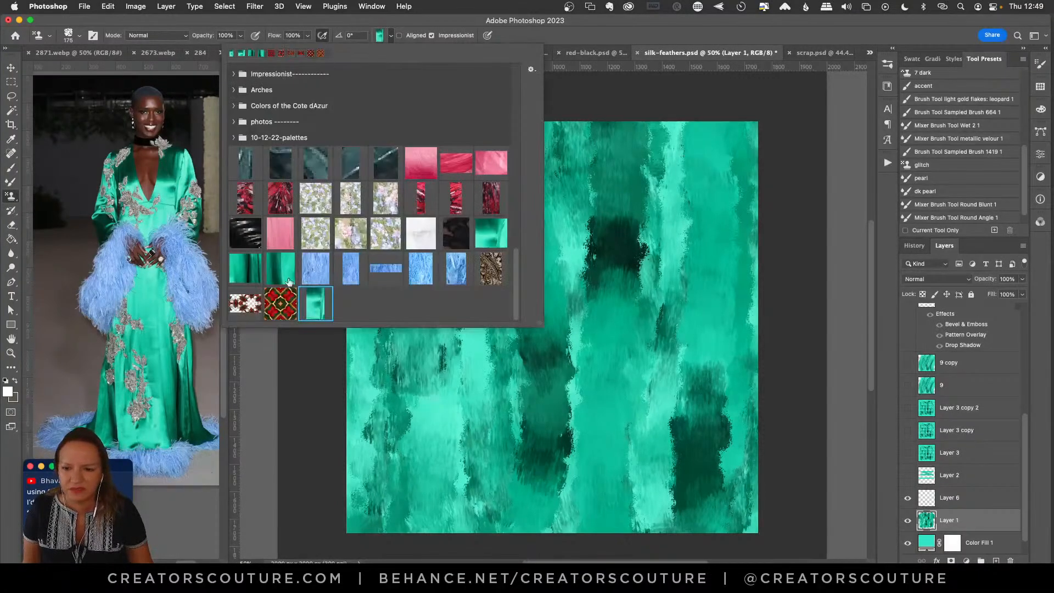
{"action": "left_click", "coordinate": [490, 241]}
{"action": "left_click", "coordinate": [570, 30]}
{"action": "left_click_drag", "start_coordinate": [415, 192], "coordinate": [414, 523]}
{"action": "mouse_move", "coordinate": [433, 467]}
{"action": "left_mouse_down"}
{"action": "mouse_move", "coordinate": [425, 211]}
{"action": "mouse_move", "coordinate": [404, 172]}
{"action": "left_mouse_up"}
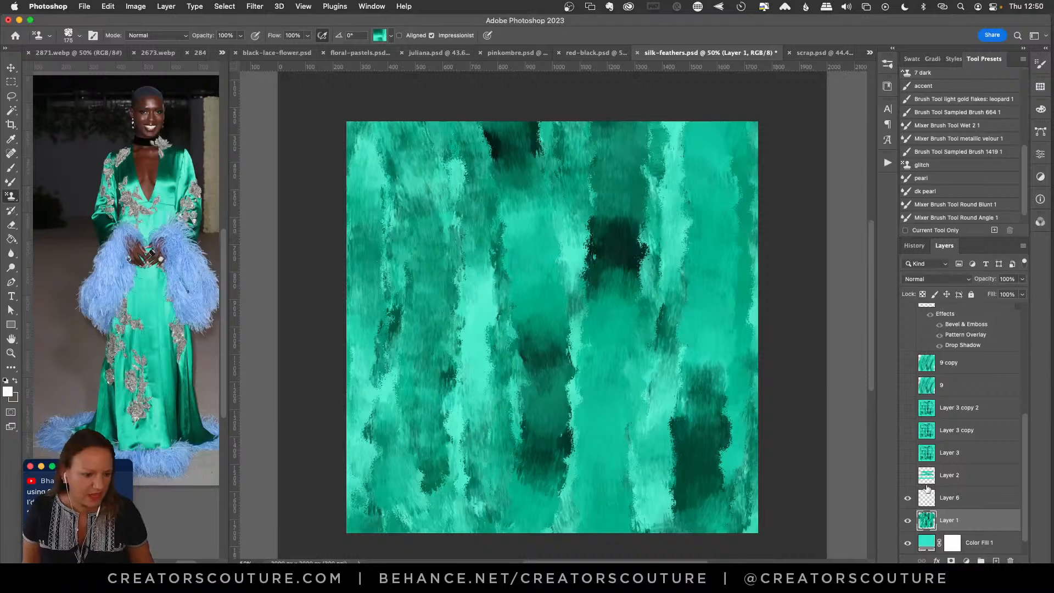
Show Layer 2 and set its blend mode to Normal and its opacity to 100%, comparing the artwork with and without it.
{"action": "left_click_drag", "start_coordinate": [905, 496], "coordinate": [907, 475]}
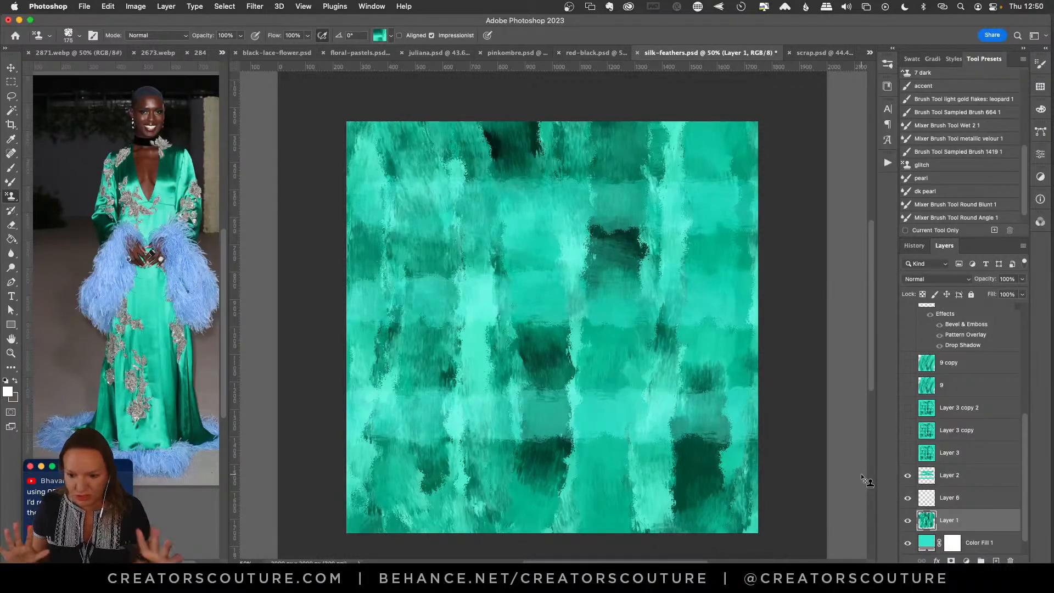
{"action": "left_click", "coordinate": [951, 484]}
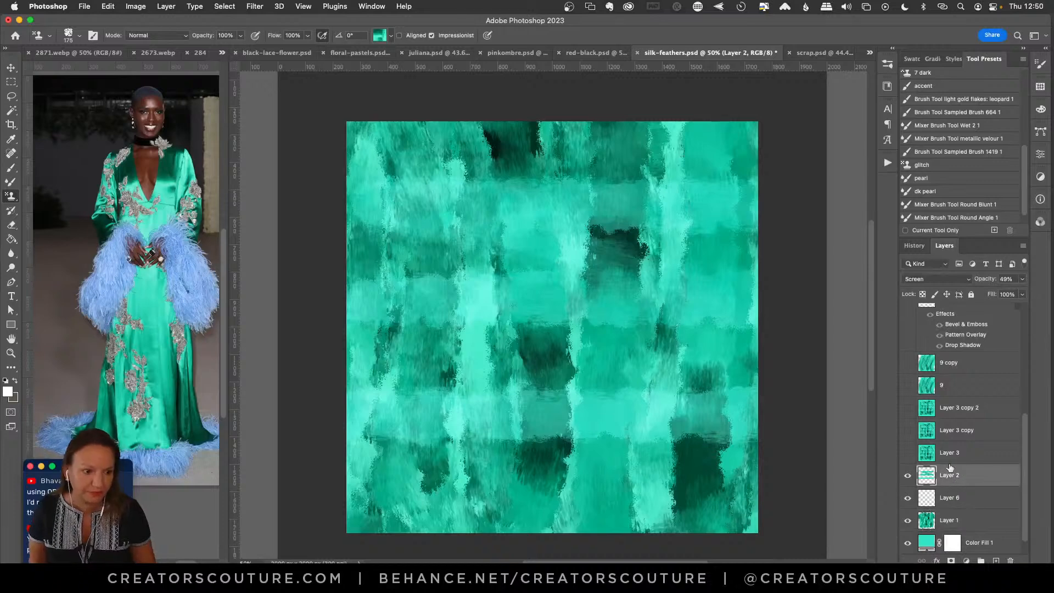
{"action": "left_click", "coordinate": [927, 280]}
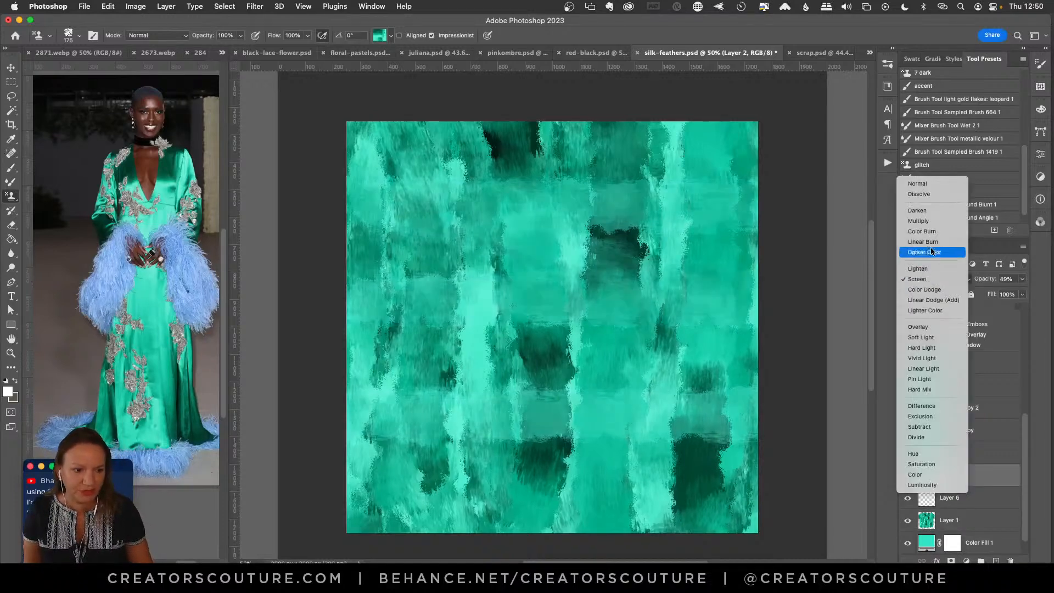
{"action": "left_click", "coordinate": [944, 185]}
{"action": "left_click", "coordinate": [1021, 279]}
{"action": "left_click_drag", "start_coordinate": [1014, 292], "coordinate": [1022, 293]}
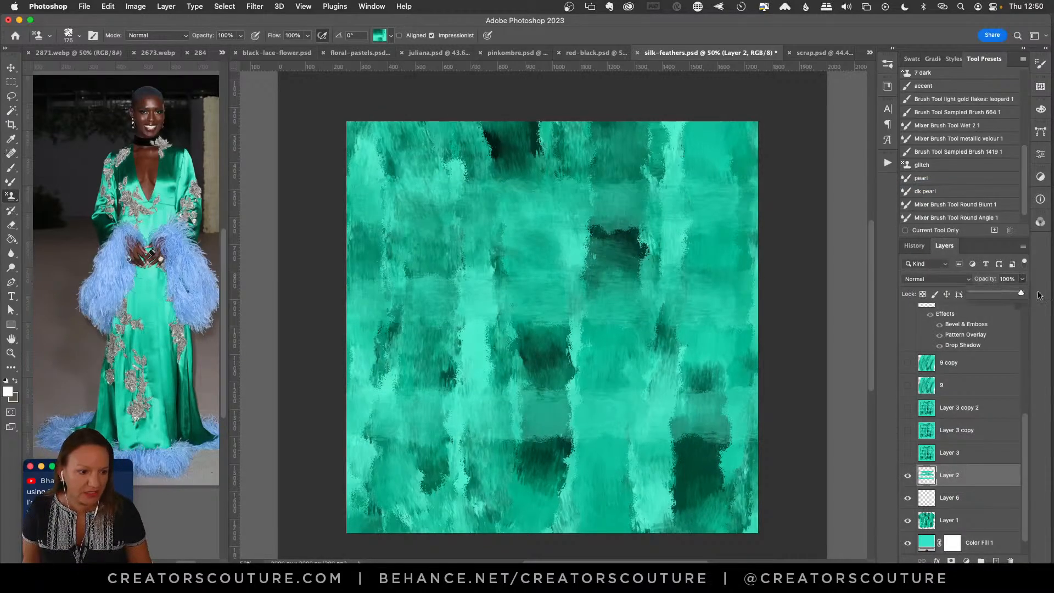
{"action": "left_click", "coordinate": [909, 478]}
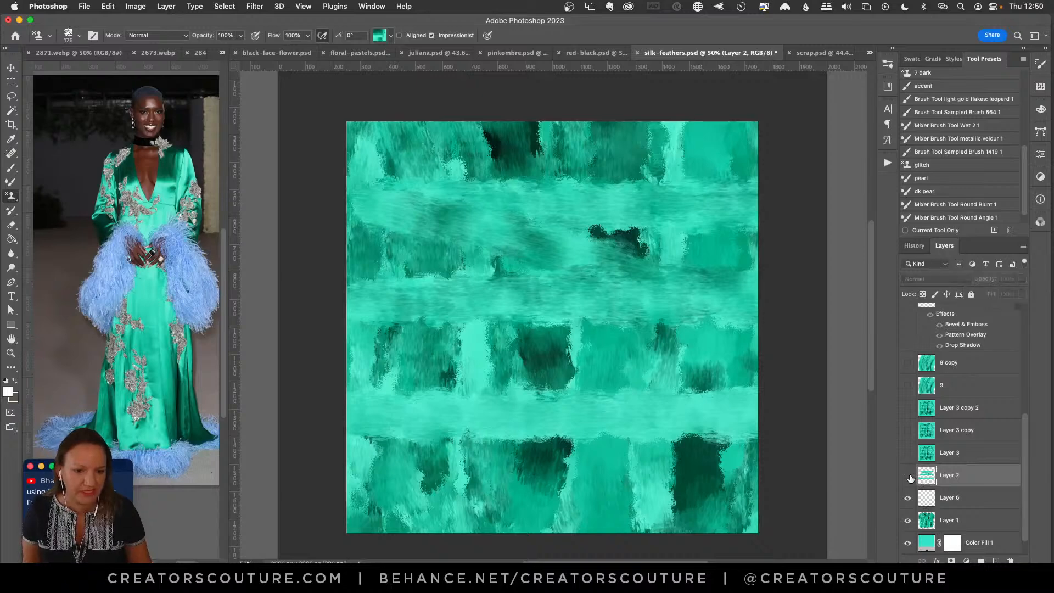
{"action": "left_click", "coordinate": [909, 479]}
{"action": "left_click", "coordinate": [908, 480]}
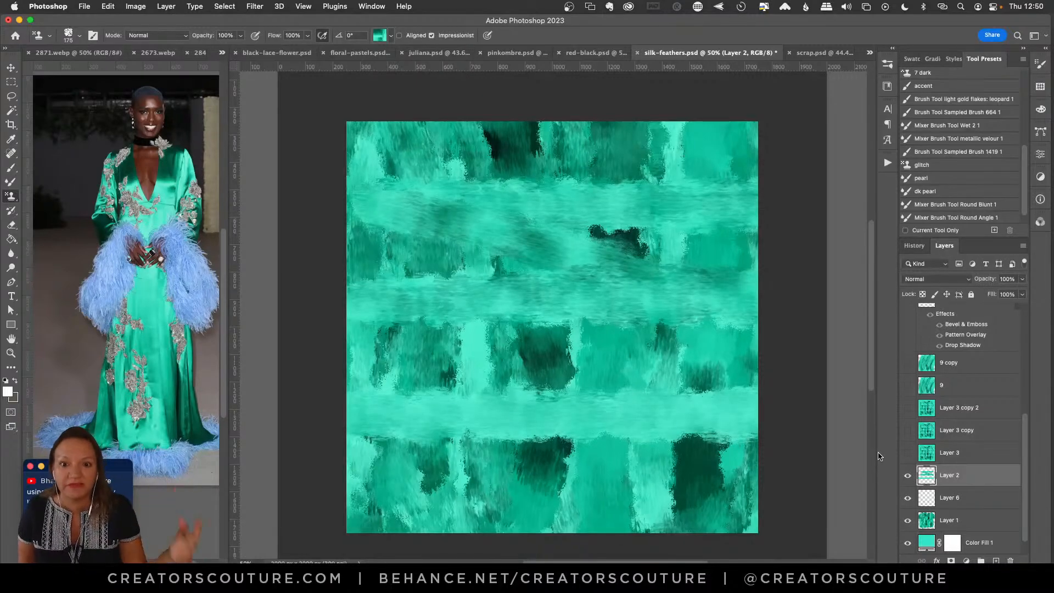
Stamp a horizontal stroke of the bright green satin swatch along the uppermost band of Layer 2.
{"action": "left_click", "coordinate": [379, 35]}
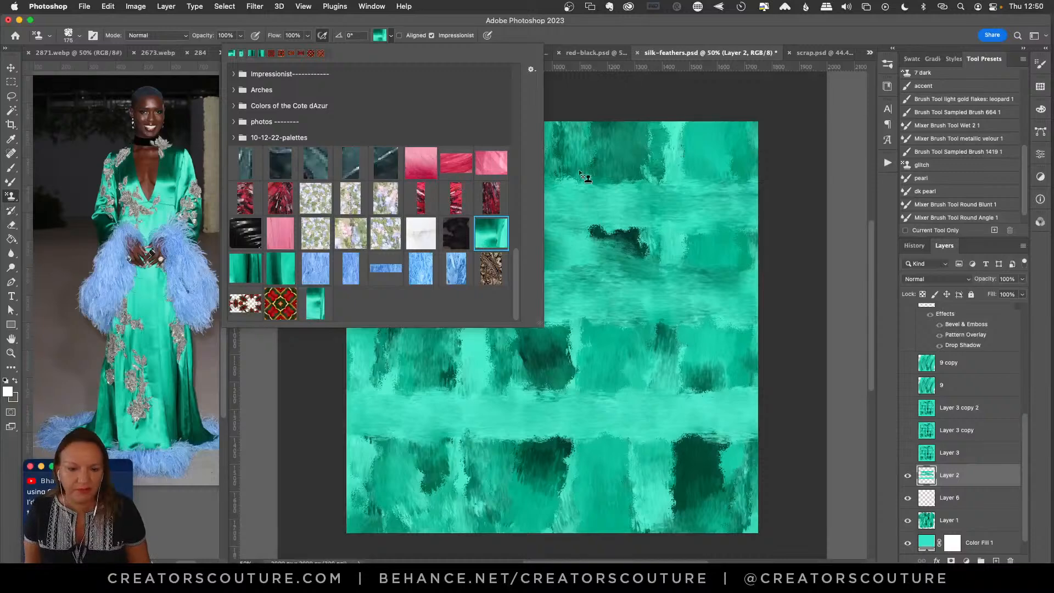
{"action": "left_click", "coordinate": [650, 34]}
{"action": "mouse_move", "coordinate": [770, 221]}
{"action": "left_mouse_down"}
{"action": "mouse_move", "coordinate": [362, 201]}
{"action": "mouse_move", "coordinate": [317, 243]}
{"action": "left_mouse_up"}
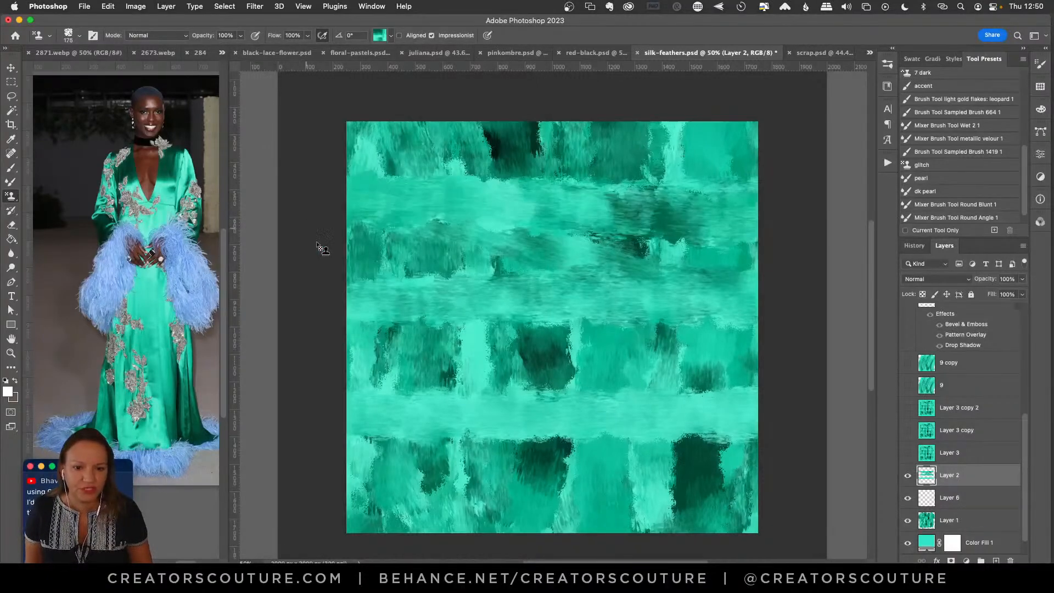
Stamp more horizontal strokes of the bright green satin swatch along the middle and lower bands of Layer 2.
{"action": "mouse_move", "coordinate": [348, 310]}
{"action": "left_mouse_down"}
{"action": "mouse_move", "coordinate": [766, 307]}
{"action": "mouse_move", "coordinate": [404, 299]}
{"action": "mouse_move", "coordinate": [303, 313]}
{"action": "left_mouse_up"}
{"action": "key", "text": "super+z"}
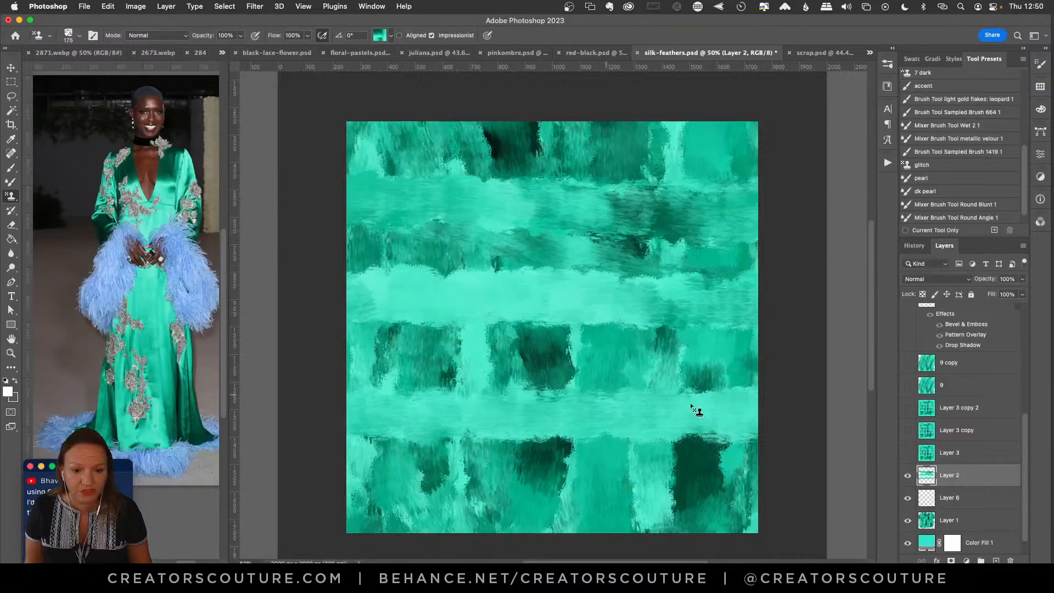
{"action": "mouse_move", "coordinate": [691, 409]}
{"action": "left_mouse_down"}
{"action": "mouse_move", "coordinate": [233, 407]}
{"action": "mouse_move", "coordinate": [361, 397]}
{"action": "mouse_move", "coordinate": [343, 381]}
{"action": "mouse_move", "coordinate": [763, 398]}
{"action": "mouse_move", "coordinate": [854, 369]}
{"action": "mouse_move", "coordinate": [794, 394]}
{"action": "mouse_move", "coordinate": [226, 377]}
{"action": "left_mouse_up"}
{"action": "mouse_move", "coordinate": [323, 382]}
{"action": "left_mouse_down"}
{"action": "mouse_move", "coordinate": [789, 389]}
{"action": "mouse_move", "coordinate": [182, 409]}
{"action": "left_mouse_up"}
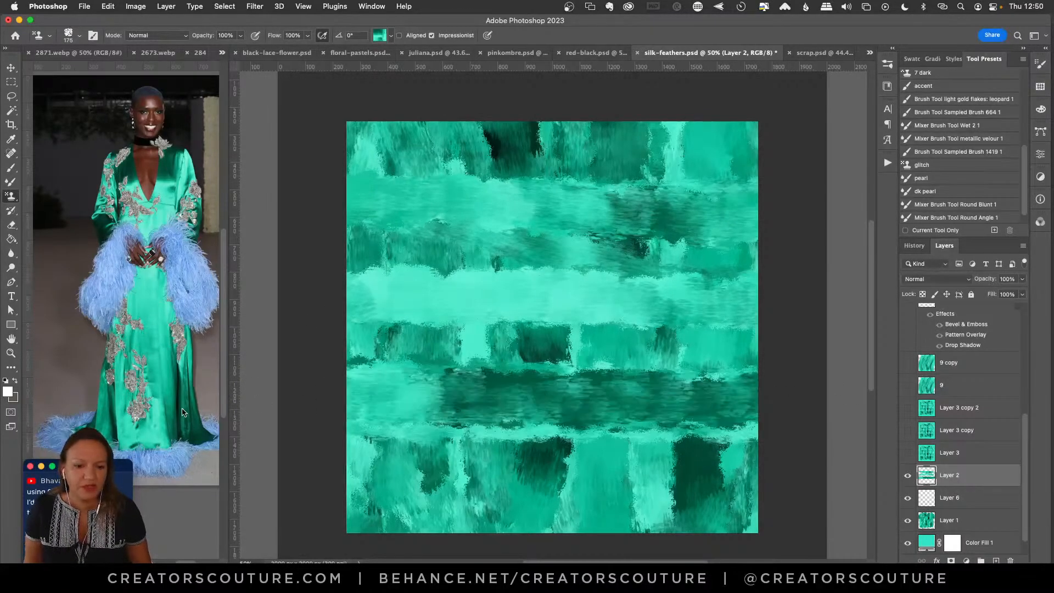
{"action": "left_click_drag", "start_coordinate": [370, 388], "coordinate": [884, 379]}
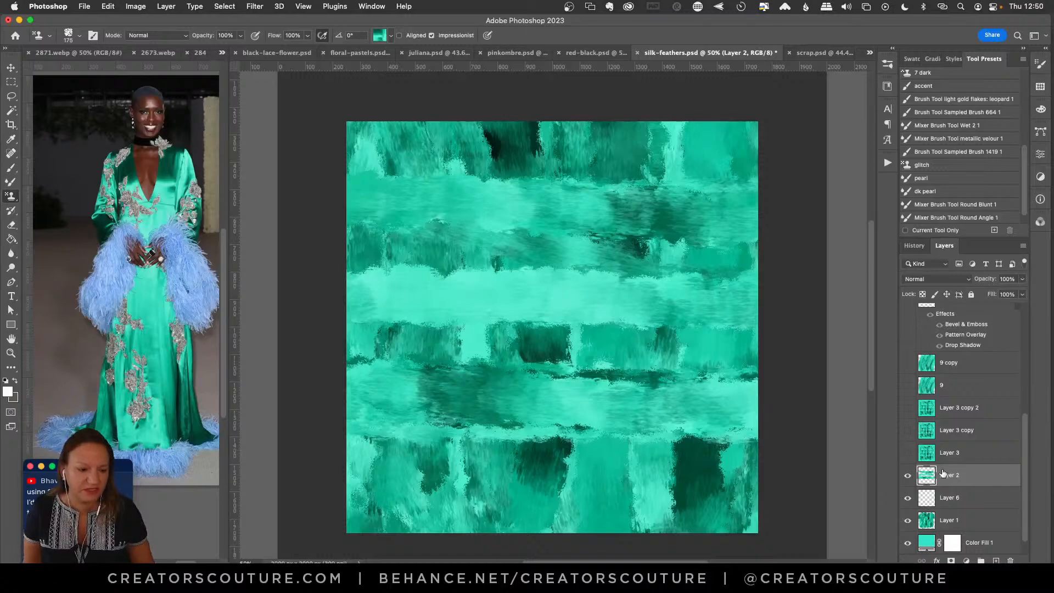
Set Layer 2's blend mode to Screen and its opacity to 48%.
{"action": "left_click", "coordinate": [961, 281]}
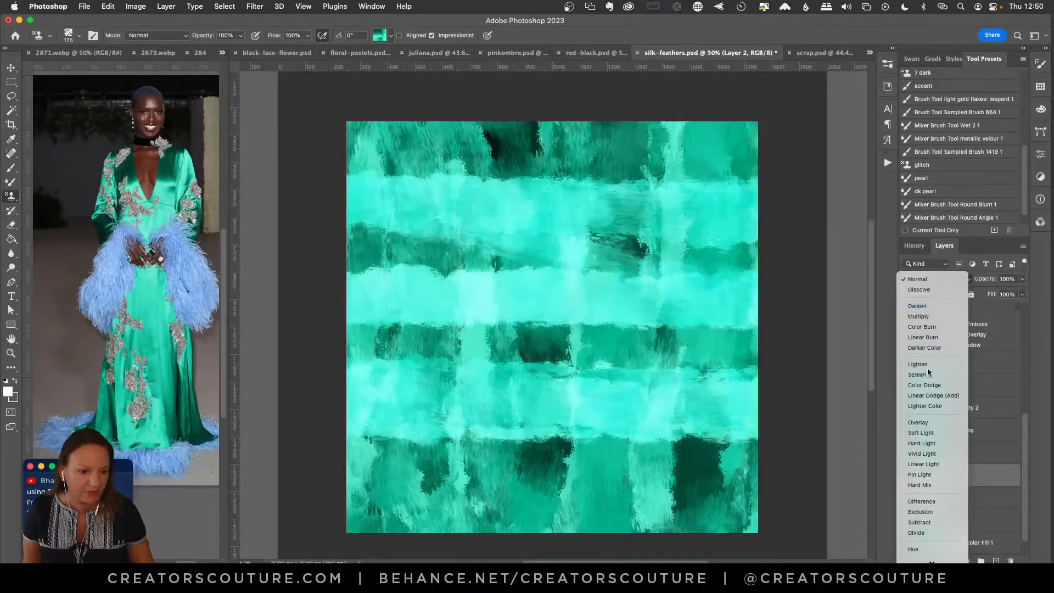
{"action": "left_click", "coordinate": [969, 351]}
{"action": "left_click_drag", "start_coordinate": [1020, 281], "coordinate": [992, 297]}
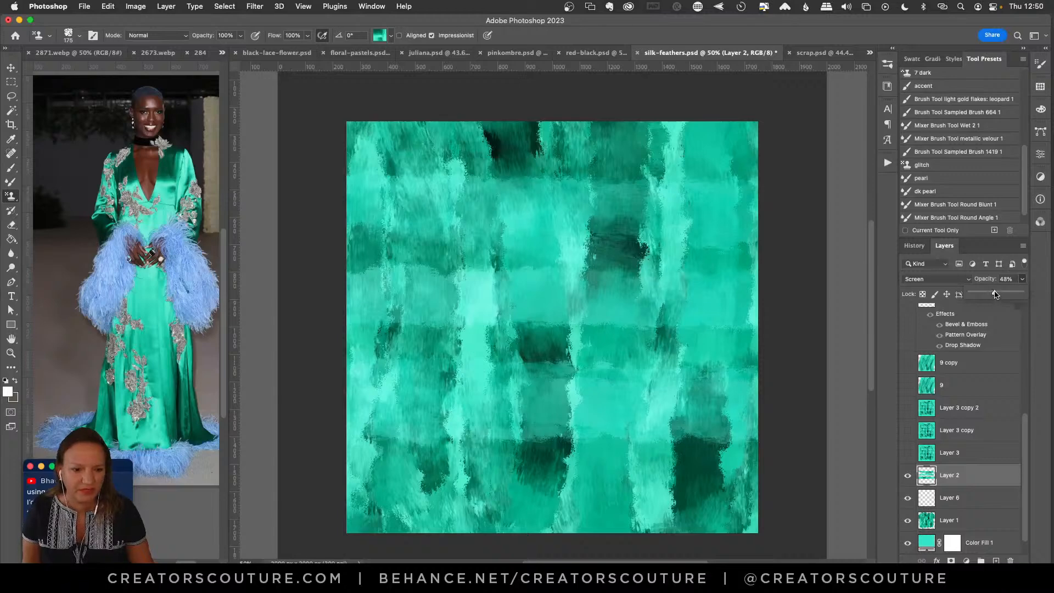
Show and select Layer 3, comparing the artwork with and without it.
{"action": "left_click", "coordinate": [908, 453]}
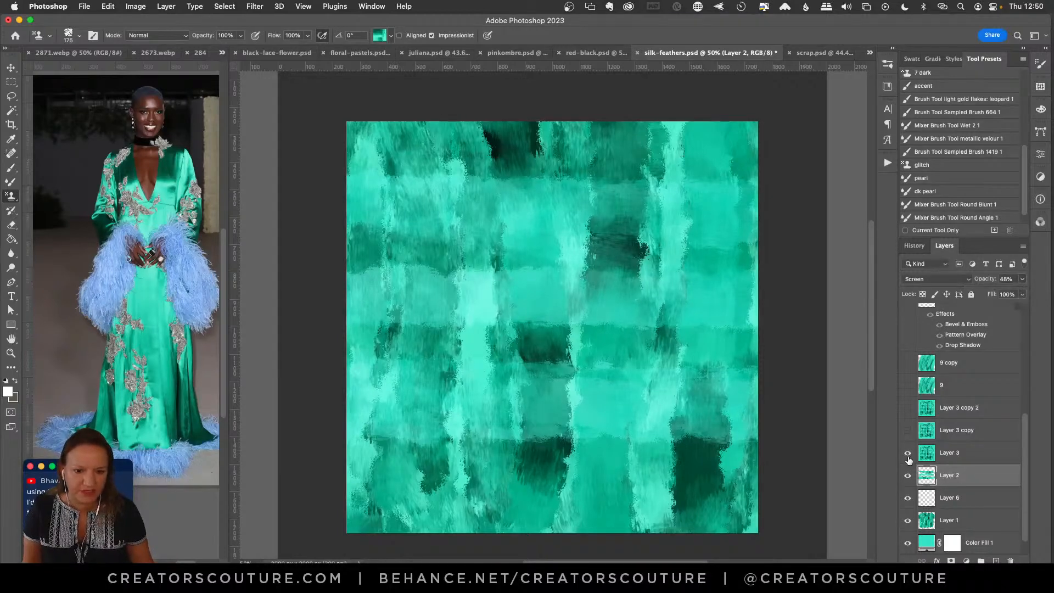
{"action": "left_click", "coordinate": [950, 456]}
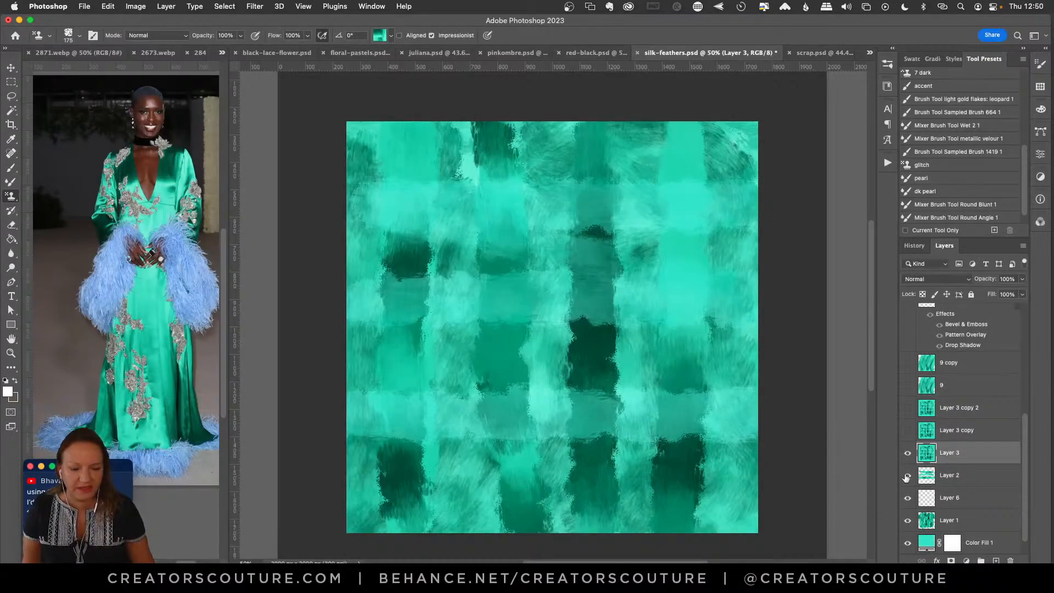
{"action": "left_click", "coordinate": [908, 453]}
{"action": "left_click", "coordinate": [907, 454]}
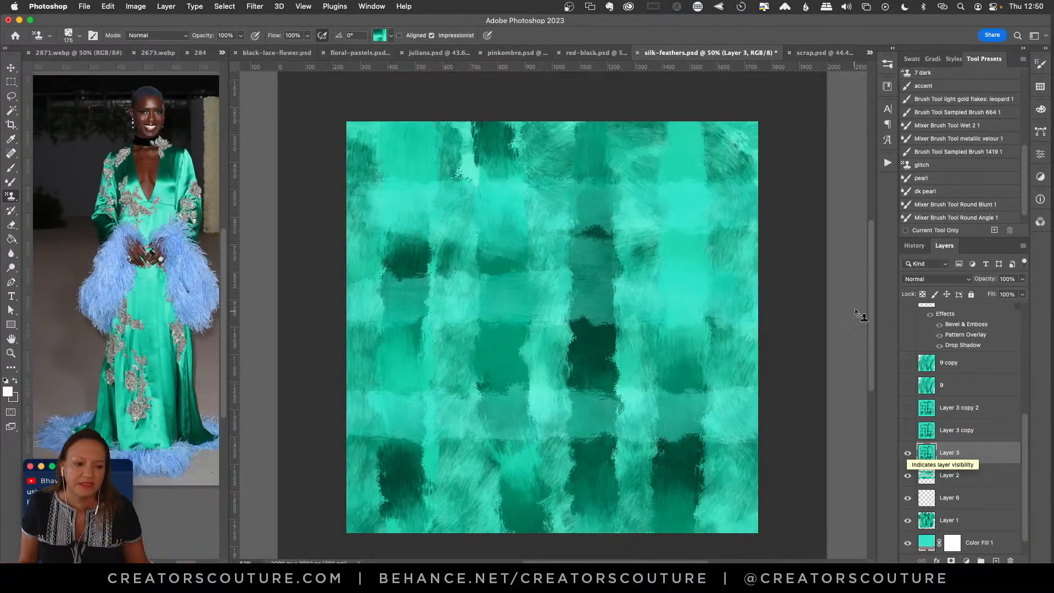
Show and select Layer 3 copy 2, and switch to the Mixer Brush with the 500 px paint pulling 9 brush.
{"action": "left_click", "coordinate": [909, 409]}
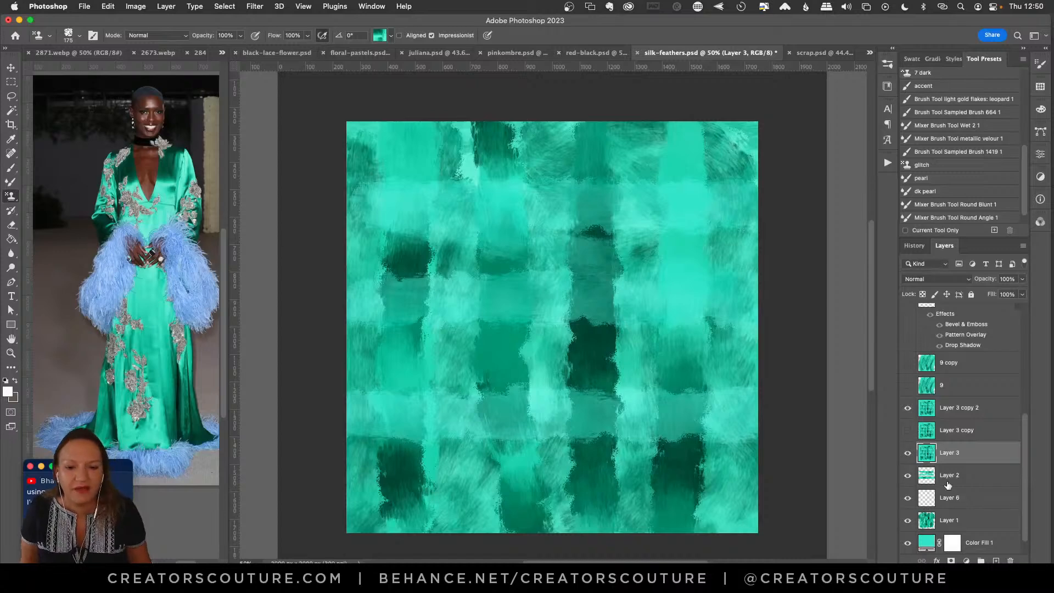
{"action": "left_click", "coordinate": [954, 412]}
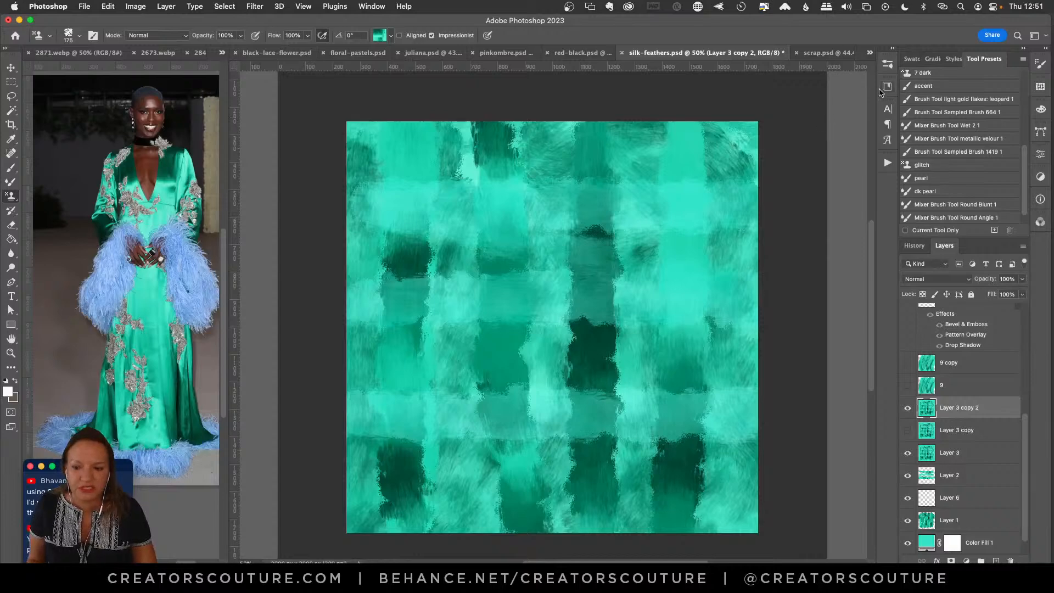
{"action": "left_click", "coordinate": [888, 66]}
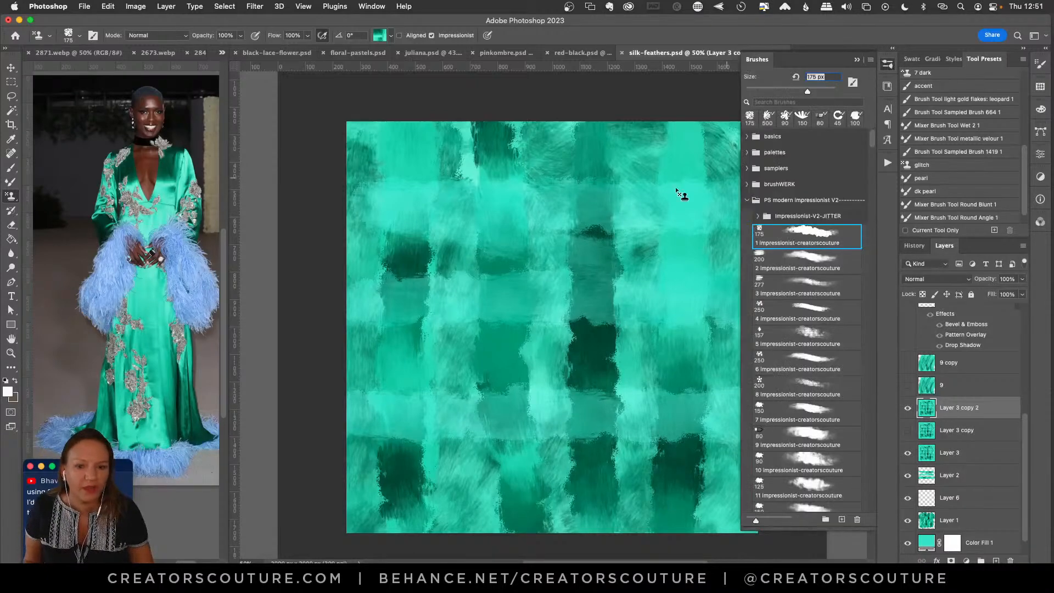
{"action": "left_click", "coordinate": [11, 182]}
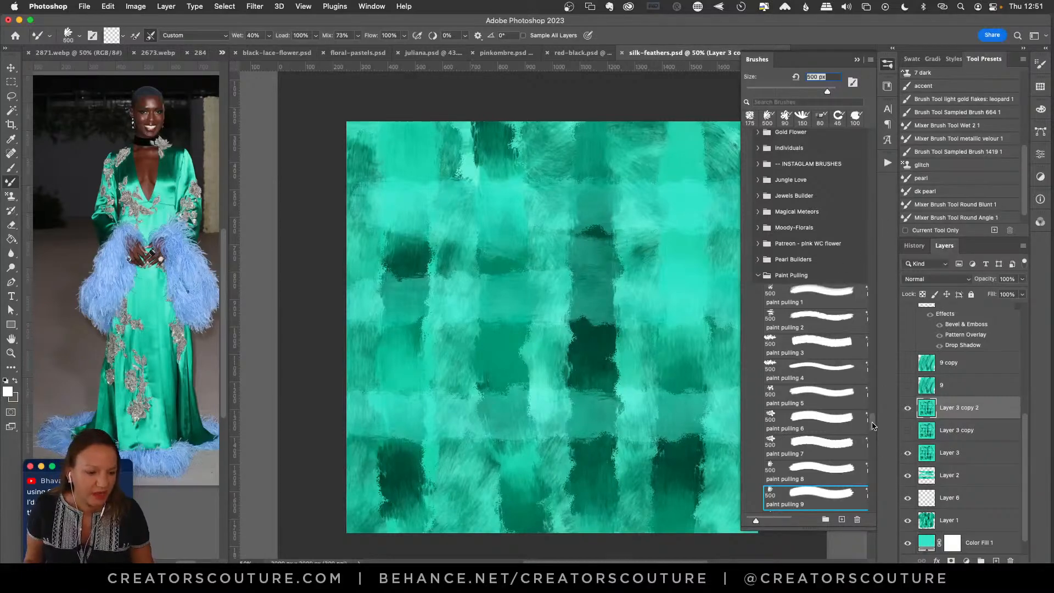
{"action": "scroll", "coordinate": [872, 425], "scroll_direction": "down", "scroll_amount": 5}
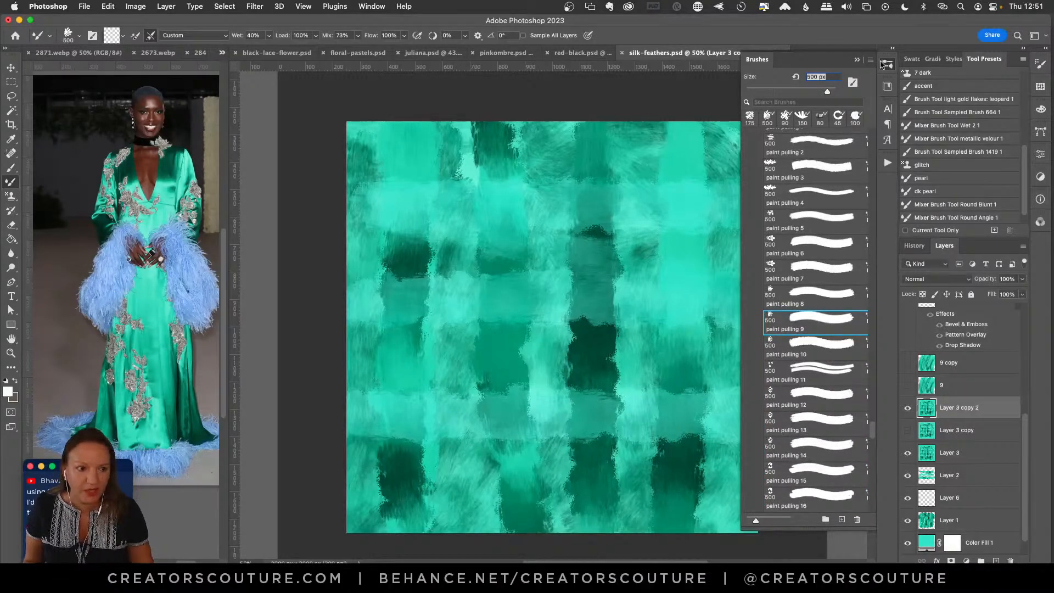
{"action": "left_click", "coordinate": [884, 65]}
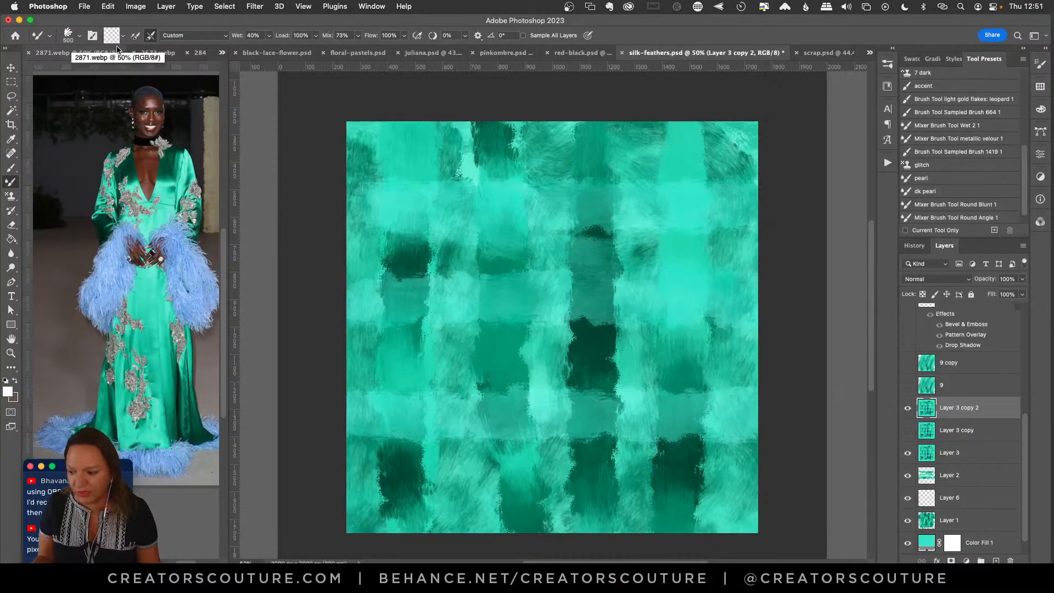
Blend Layer 3 copy 2 with long curved Mixer Brush strokes sweeping from the upper right down to the lower left.
{"action": "mouse_move", "coordinate": [437, 116]}
{"action": "left_mouse_down"}
{"action": "mouse_move", "coordinate": [397, 216]}
{"action": "mouse_move", "coordinate": [328, 319]}
{"action": "mouse_move", "coordinate": [292, 441]}
{"action": "left_mouse_up"}
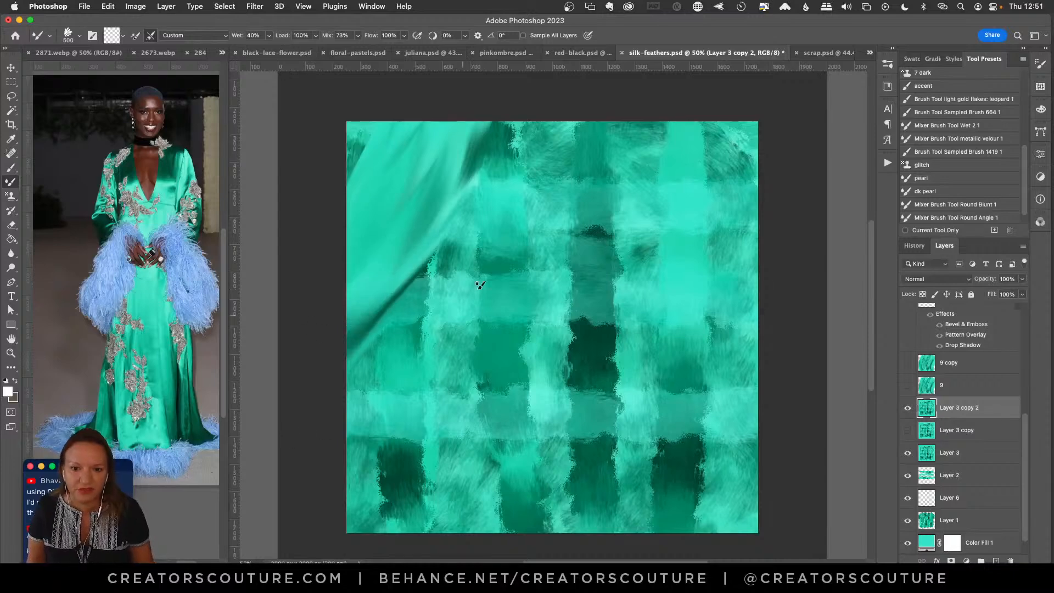
{"action": "key", "text": "super+z"}
{"action": "mouse_move", "coordinate": [662, 94]}
{"action": "left_mouse_down"}
{"action": "mouse_move", "coordinate": [610, 250]}
{"action": "mouse_move", "coordinate": [459, 393]}
{"action": "mouse_move", "coordinate": [441, 560]}
{"action": "mouse_move", "coordinate": [482, 534]}
{"action": "left_mouse_up"}
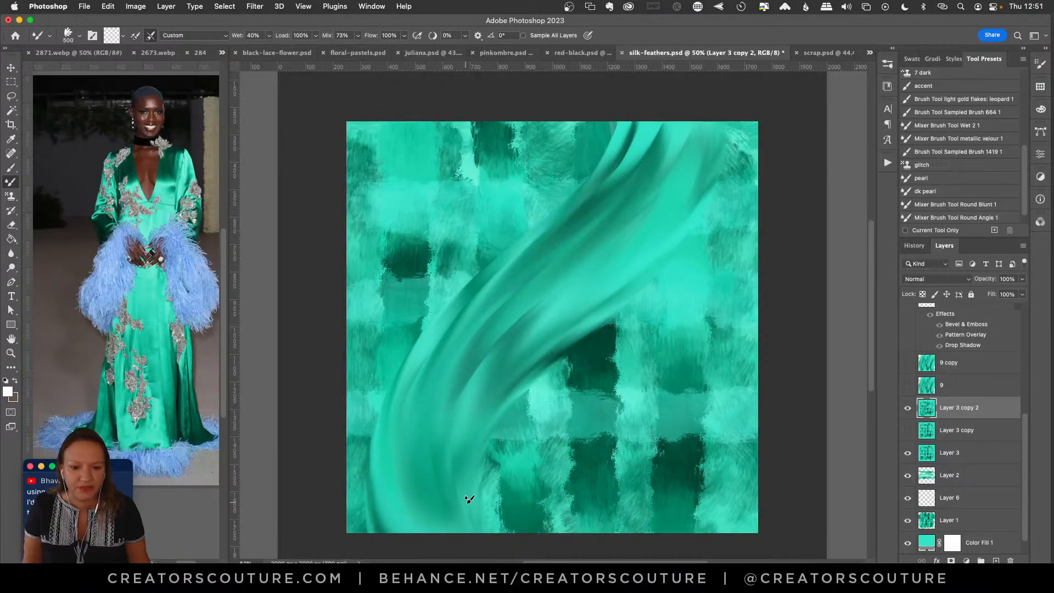
{"action": "mouse_move", "coordinate": [609, 100]}
{"action": "left_mouse_down"}
{"action": "mouse_move", "coordinate": [524, 214]}
{"action": "mouse_move", "coordinate": [362, 384]}
{"action": "mouse_move", "coordinate": [429, 576]}
{"action": "left_mouse_up"}
Blend the upper-left area and left edge of Layer 3 copy 2 with curved Mixer Brush strokes, undoing and retrying unwanted ones.
{"action": "mouse_move", "coordinate": [501, 107]}
{"action": "left_mouse_down"}
{"action": "mouse_move", "coordinate": [398, 192]}
{"action": "mouse_move", "coordinate": [352, 280]}
{"action": "left_mouse_up"}
{"action": "key", "text": "super+z"}
{"action": "mouse_move", "coordinate": [500, 93]}
{"action": "left_mouse_down"}
{"action": "mouse_move", "coordinate": [346, 255]}
{"action": "mouse_move", "coordinate": [366, 503]}
{"action": "left_mouse_up"}
{"action": "key", "text": "super+z"}
{"action": "mouse_move", "coordinate": [315, 297]}
{"action": "left_mouse_down"}
{"action": "mouse_move", "coordinate": [413, 170]}
{"action": "mouse_move", "coordinate": [435, 99]}
{"action": "left_mouse_up"}
{"action": "key", "text": "super+z"}
{"action": "mouse_move", "coordinate": [507, 101]}
{"action": "left_mouse_down"}
{"action": "mouse_move", "coordinate": [294, 326]}
{"action": "mouse_move", "coordinate": [348, 542]}
{"action": "left_mouse_up"}
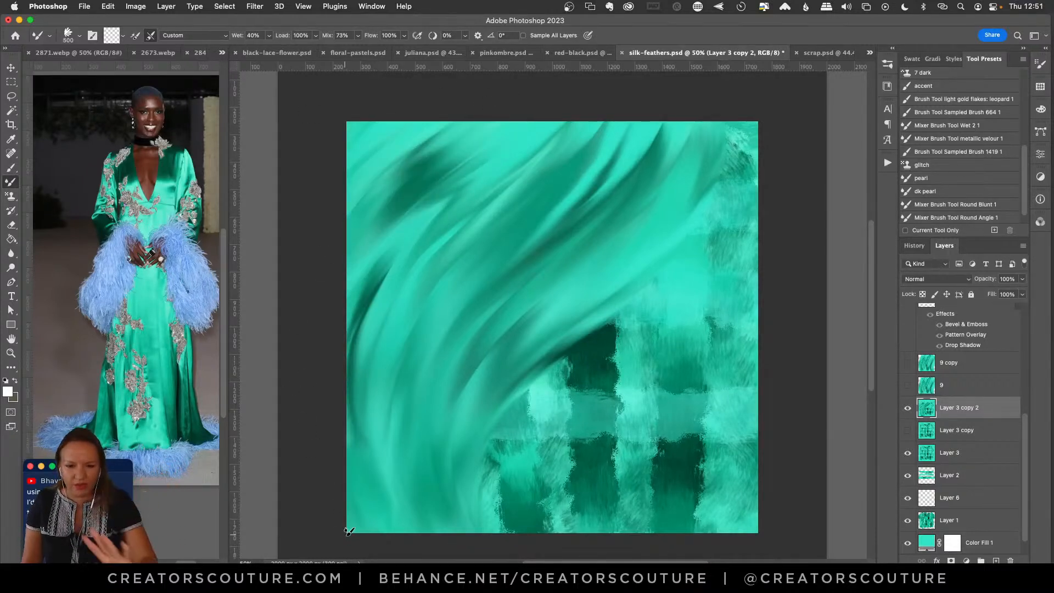
Blend the remaining lower-right area and upper-right corner of Layer 3 copy 2 with curved Mixer Brush strokes.
{"action": "mouse_move", "coordinate": [779, 127]}
{"action": "left_mouse_down"}
{"action": "mouse_move", "coordinate": [622, 346]}
{"action": "mouse_move", "coordinate": [527, 571]}
{"action": "left_mouse_up"}
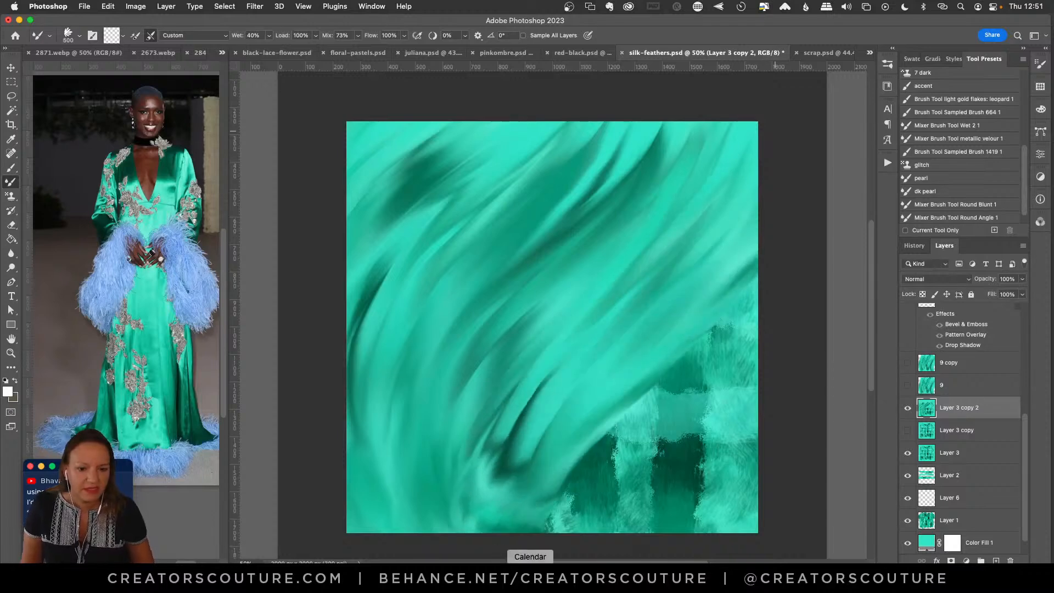
{"action": "key", "text": "super+z"}
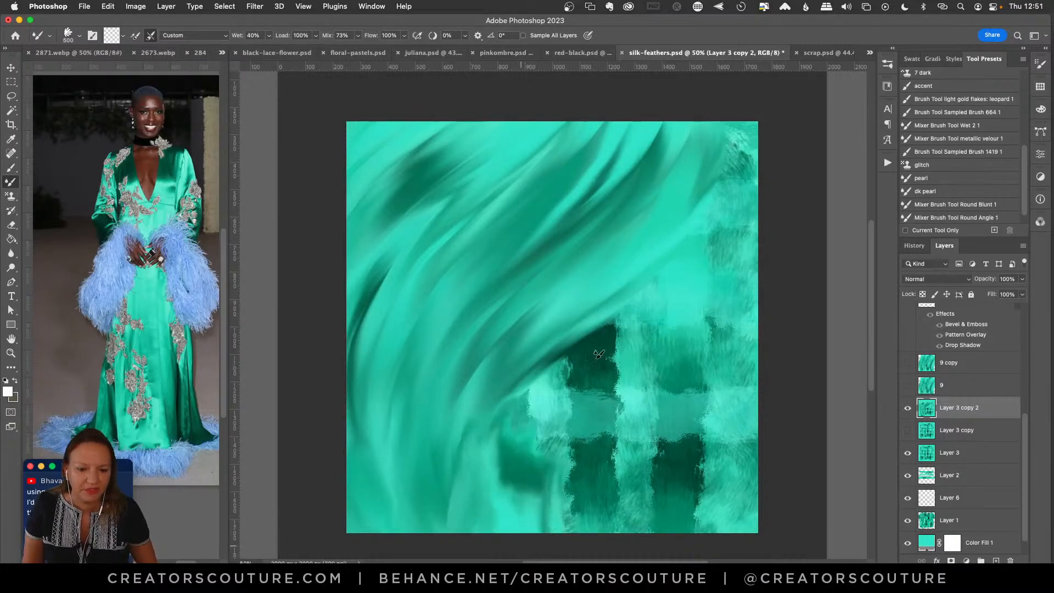
{"action": "left_click_drag", "start_coordinate": [598, 354], "coordinate": [782, 268]}
{"action": "mouse_move", "coordinate": [793, 351]}
{"action": "left_mouse_down"}
{"action": "mouse_move", "coordinate": [673, 404]}
{"action": "mouse_move", "coordinate": [700, 502]}
{"action": "mouse_move", "coordinate": [670, 555]}
{"action": "mouse_move", "coordinate": [657, 548]}
{"action": "mouse_move", "coordinate": [789, 400]}
{"action": "mouse_move", "coordinate": [933, 383]}
{"action": "left_mouse_up"}
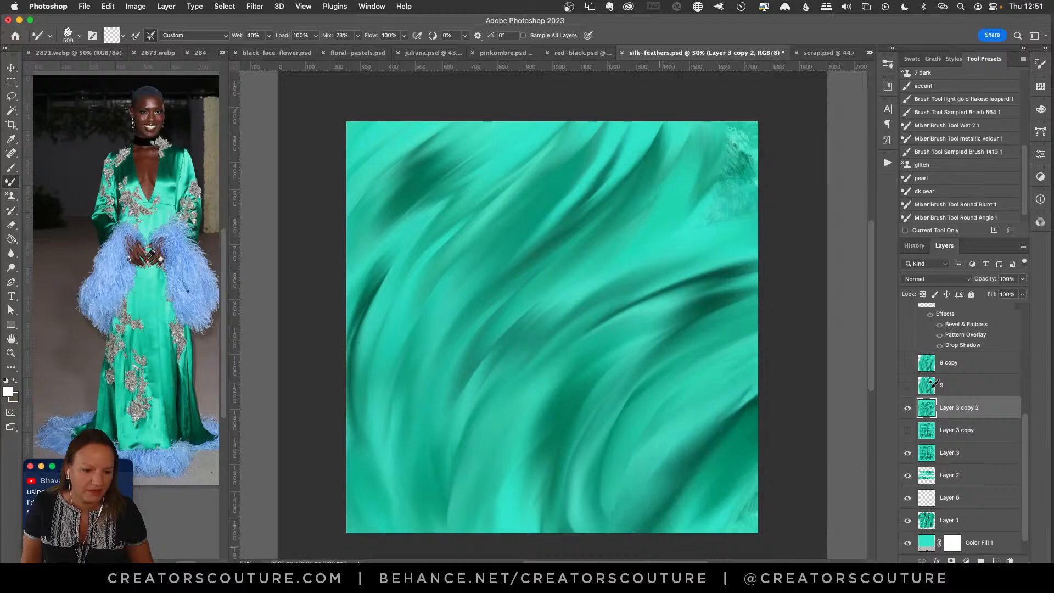
{"action": "mouse_move", "coordinate": [765, 110]}
{"action": "left_mouse_down"}
{"action": "mouse_move", "coordinate": [645, 303]}
{"action": "mouse_move", "coordinate": [651, 308]}
{"action": "mouse_move", "coordinate": [661, 239]}
{"action": "mouse_move", "coordinate": [803, 6]}
{"action": "left_mouse_up"}
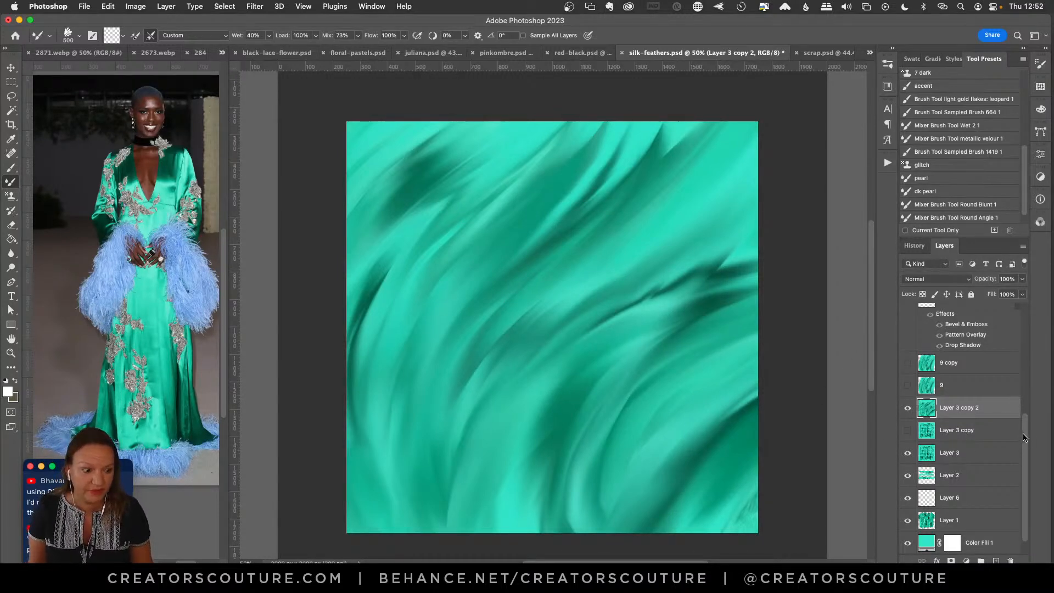
Compare the glitter flowers of Layer 5 and Layer 5 copy over the silk, leaving only Layer 5 shown.
{"action": "scroll", "coordinate": [1023, 438], "scroll_direction": "up", "scroll_amount": 5}
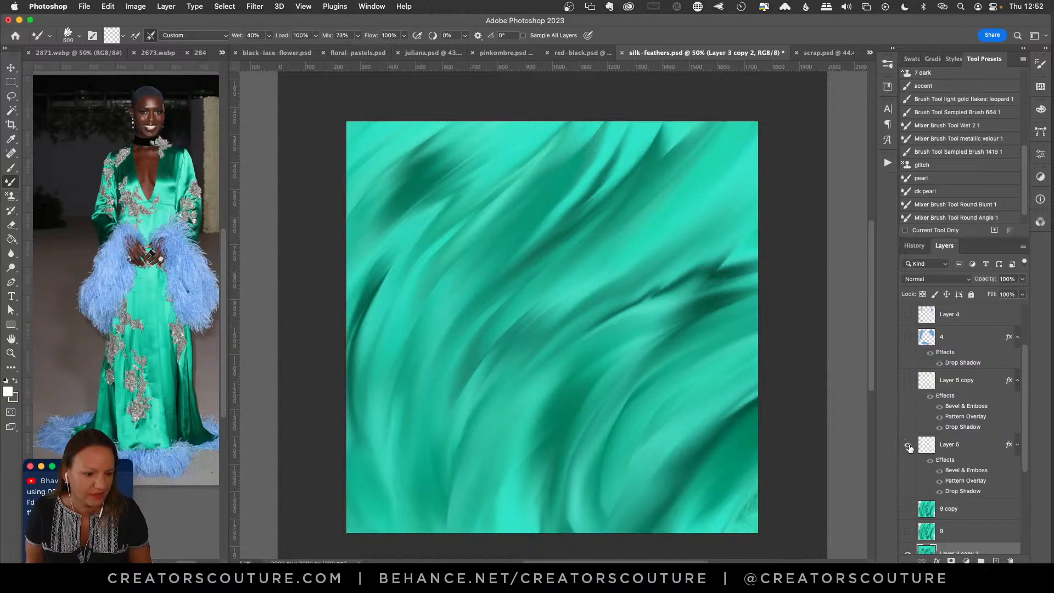
{"action": "left_click", "coordinate": [908, 446]}
{"action": "left_click", "coordinate": [907, 444]}
{"action": "left_click", "coordinate": [907, 379]}
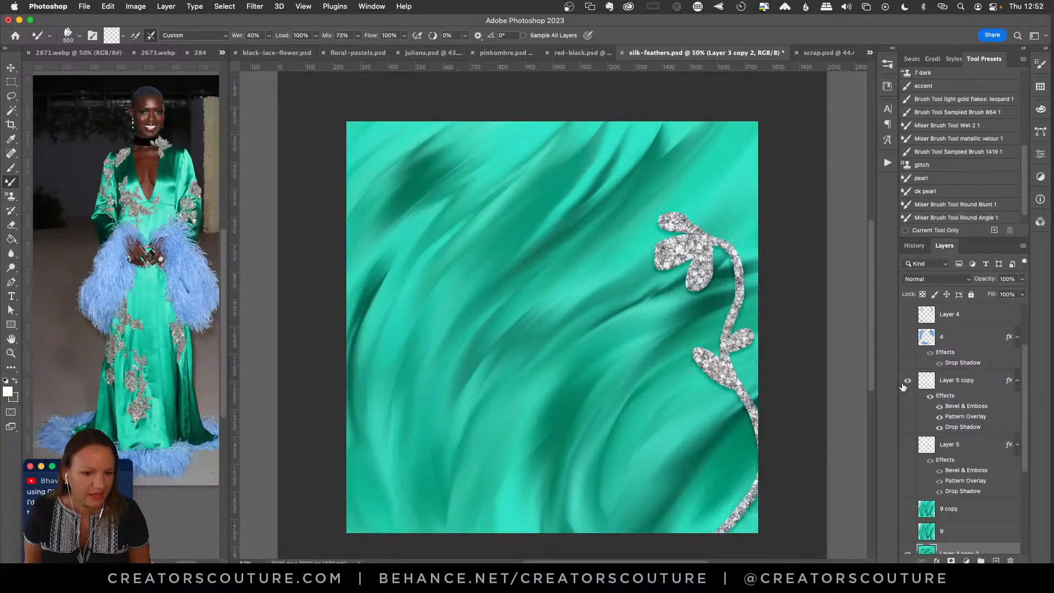
{"action": "left_click", "coordinate": [907, 380]}
{"action": "left_click", "coordinate": [908, 445]}
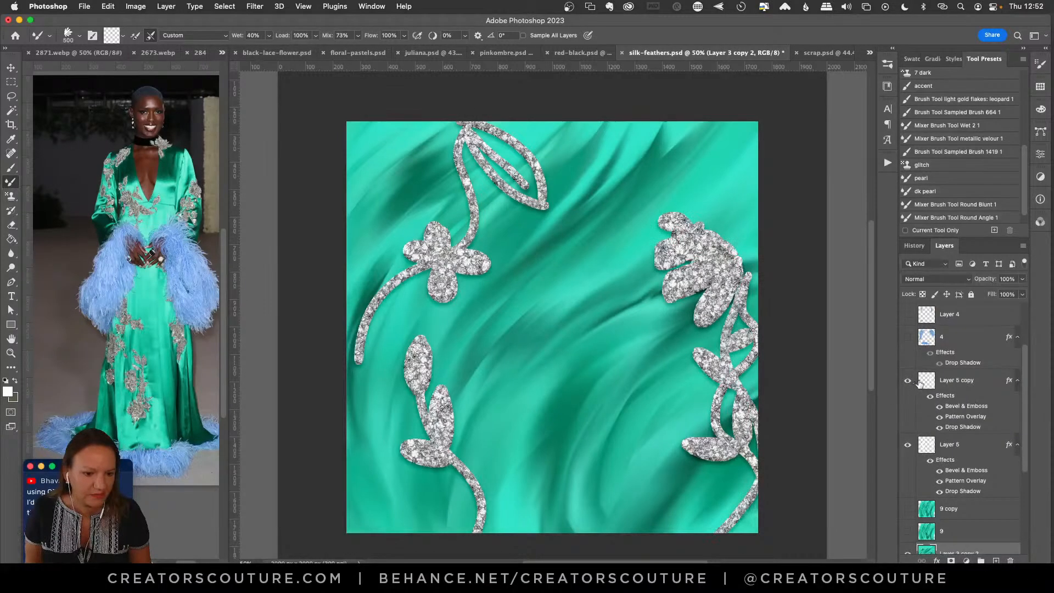
{"action": "left_click", "coordinate": [907, 446]}
{"action": "left_click", "coordinate": [907, 380]}
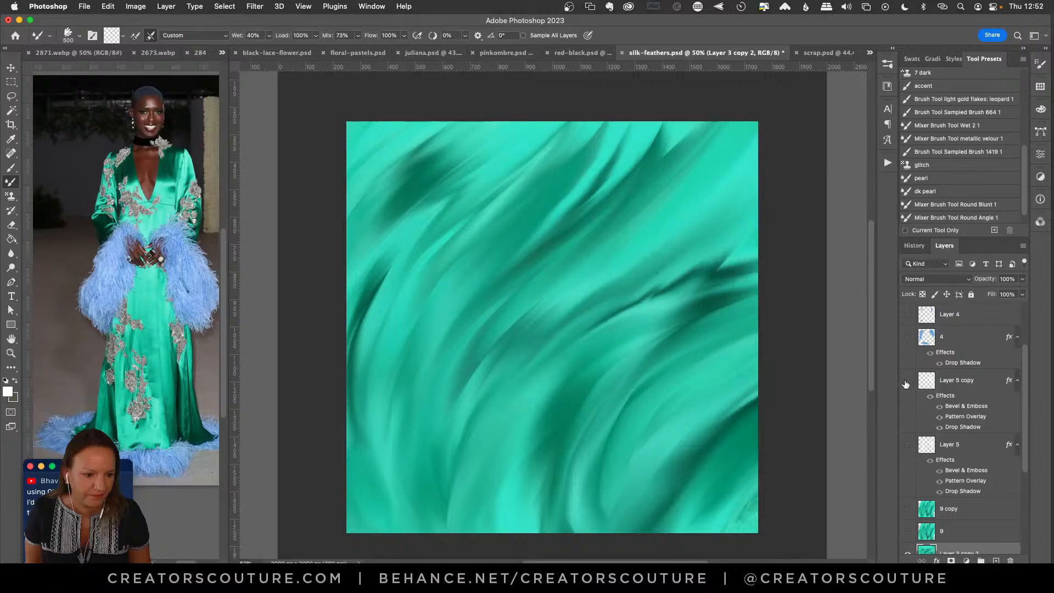
{"action": "left_click", "coordinate": [907, 444]}
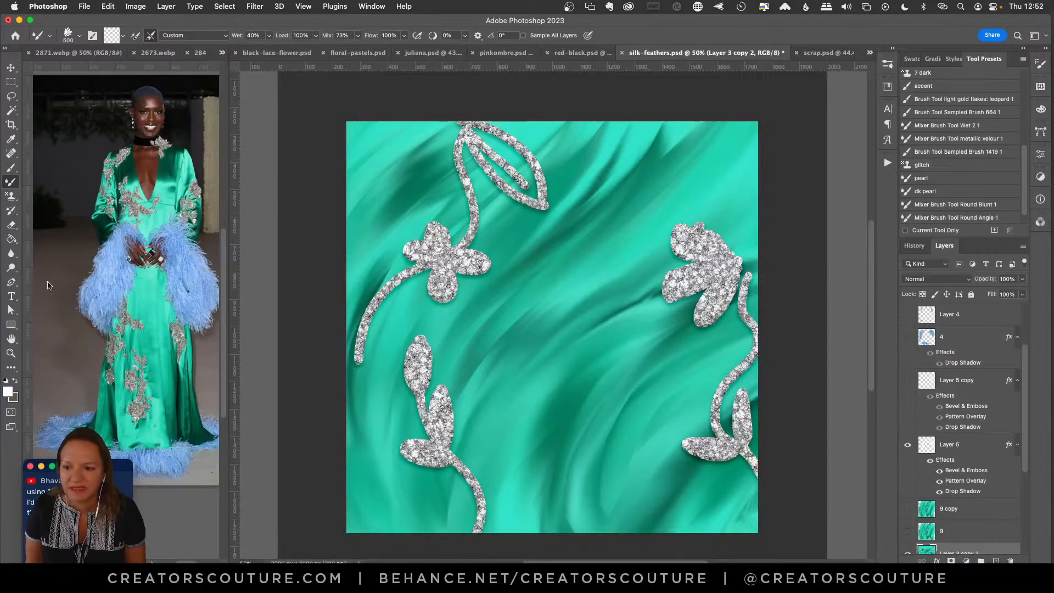
Zoom in on the gown photo 2871.webp to examine the silver floral embroidery.
{"action": "key", "text": "z"}
{"action": "left_click", "coordinate": [93, 250]}
{"action": "left_click", "coordinate": [150, 200]}
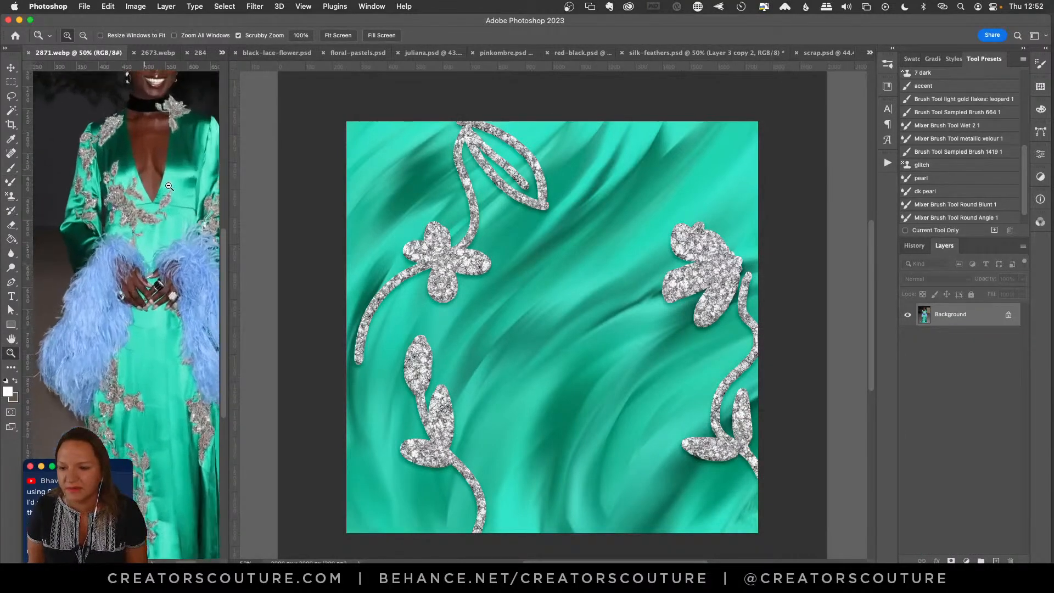
{"action": "left_click_drag", "start_coordinate": [169, 186], "coordinate": [164, 212]}
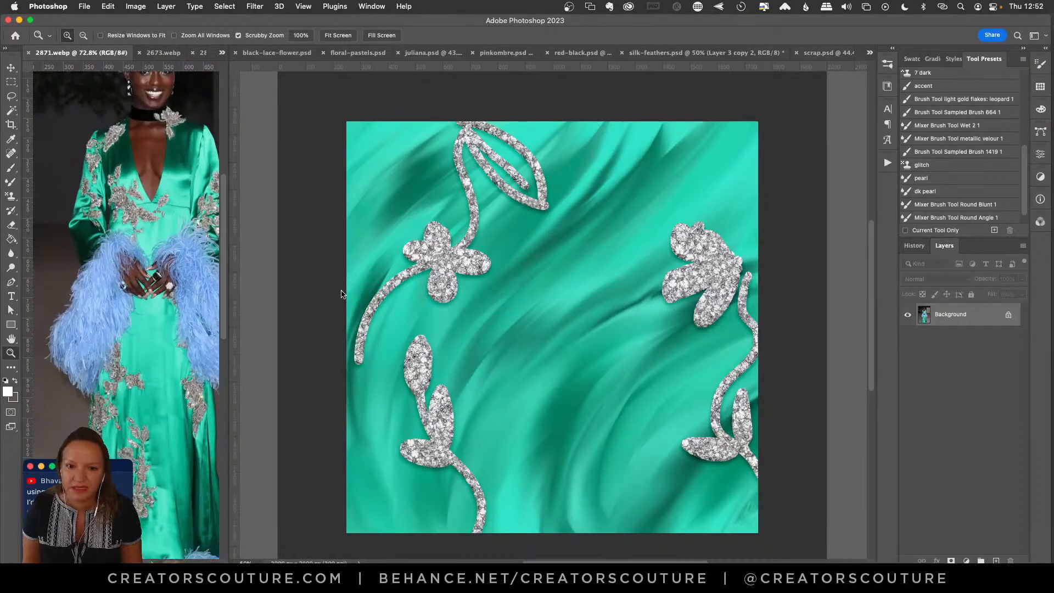
Select Layer 5 in silk-feathers.psd and hide its Bevel & Emboss and Drop Shadow, comparing the flowers with and without the Pattern Overlay.
{"action": "left_click", "coordinate": [11, 68]}
{"action": "left_click", "coordinate": [448, 262]}
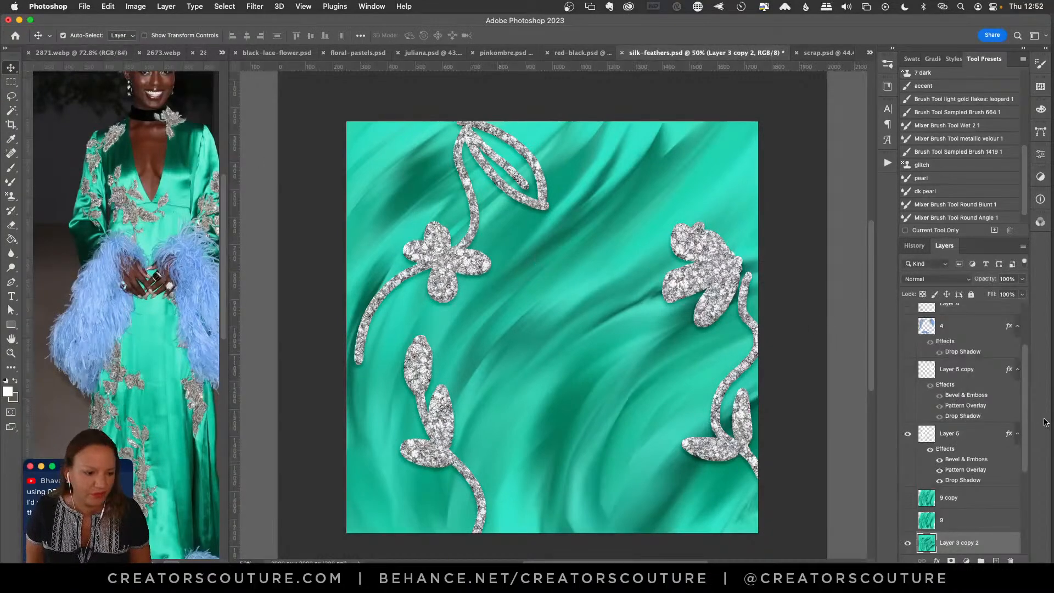
{"action": "left_click", "coordinate": [713, 262]}
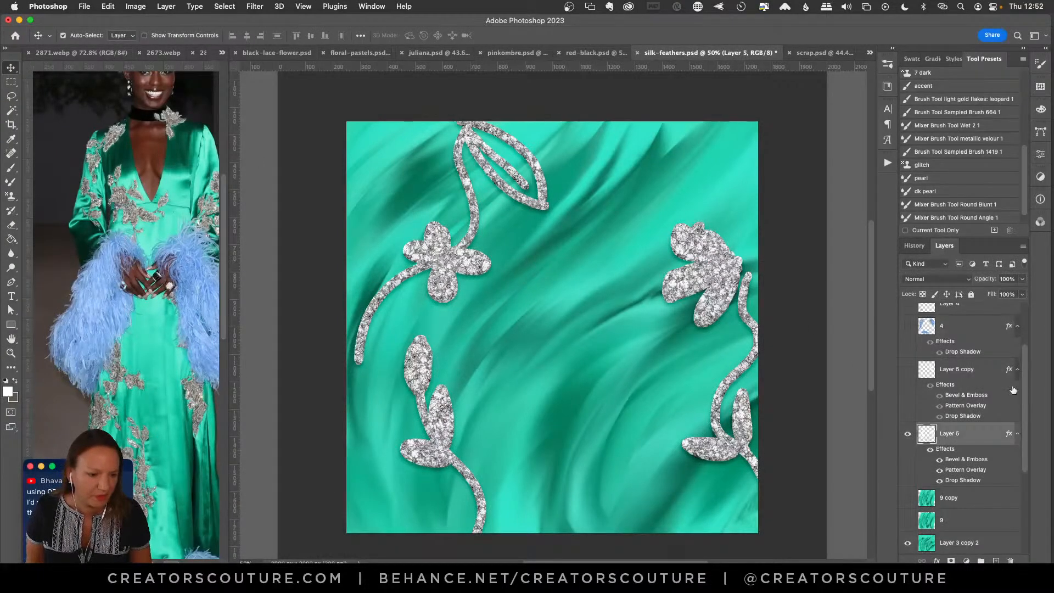
{"action": "left_click", "coordinate": [939, 459]}
{"action": "left_click", "coordinate": [939, 479]}
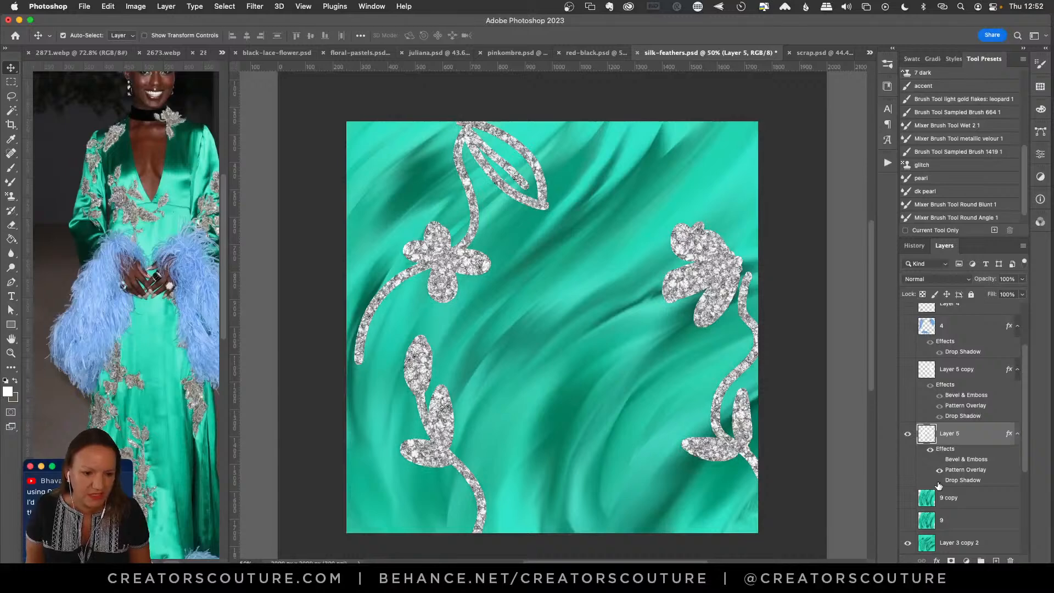
{"action": "left_click", "coordinate": [939, 470]}
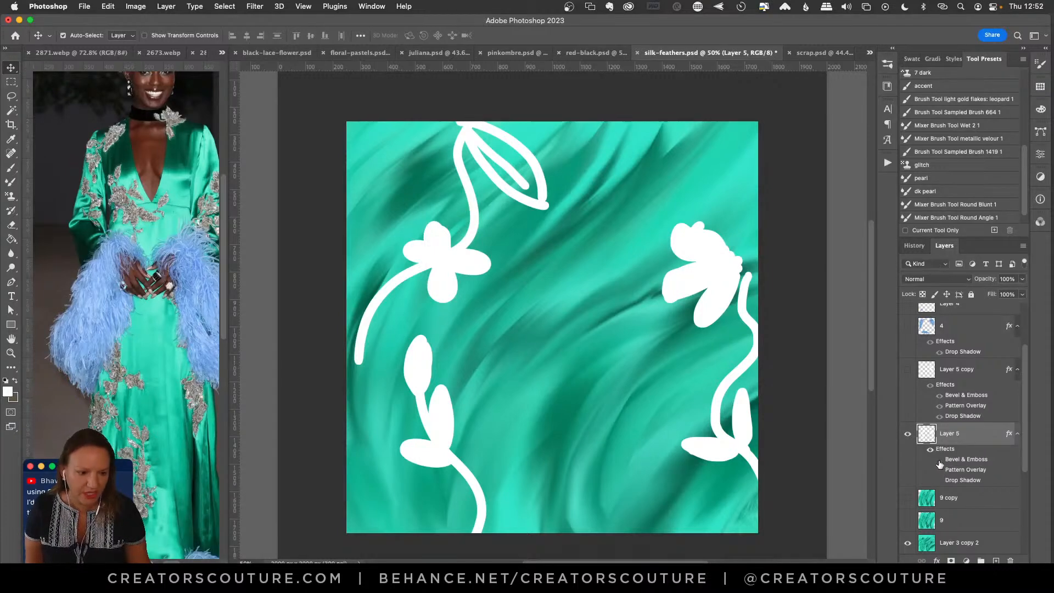
{"action": "left_click", "coordinate": [939, 469]}
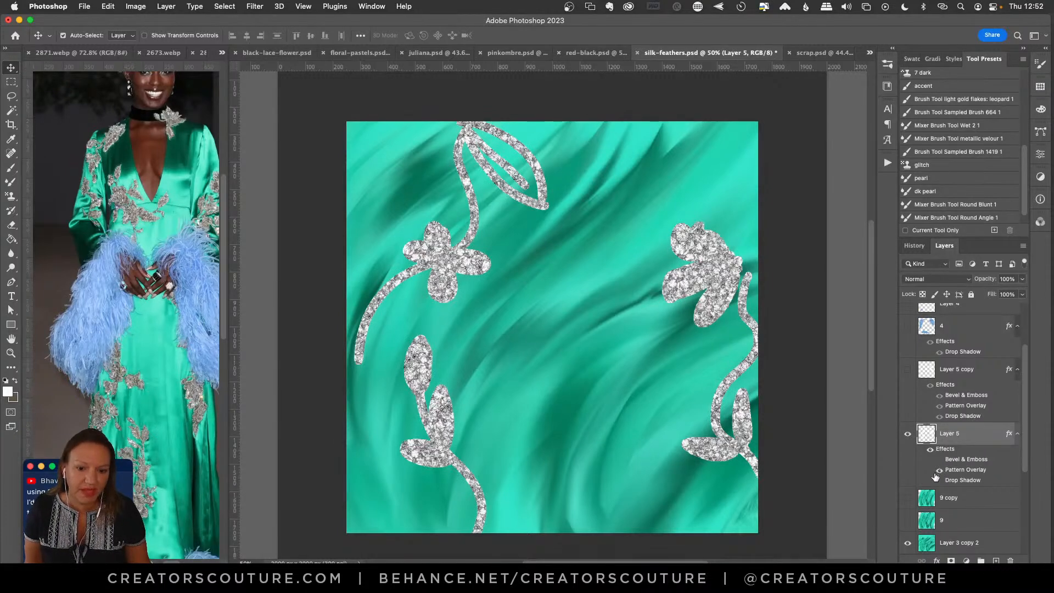
Review the Pattern Overlay settings of Layer 5, including its glitter pattern and blend mode, and close them.
{"action": "double_click", "coordinate": [964, 470]}
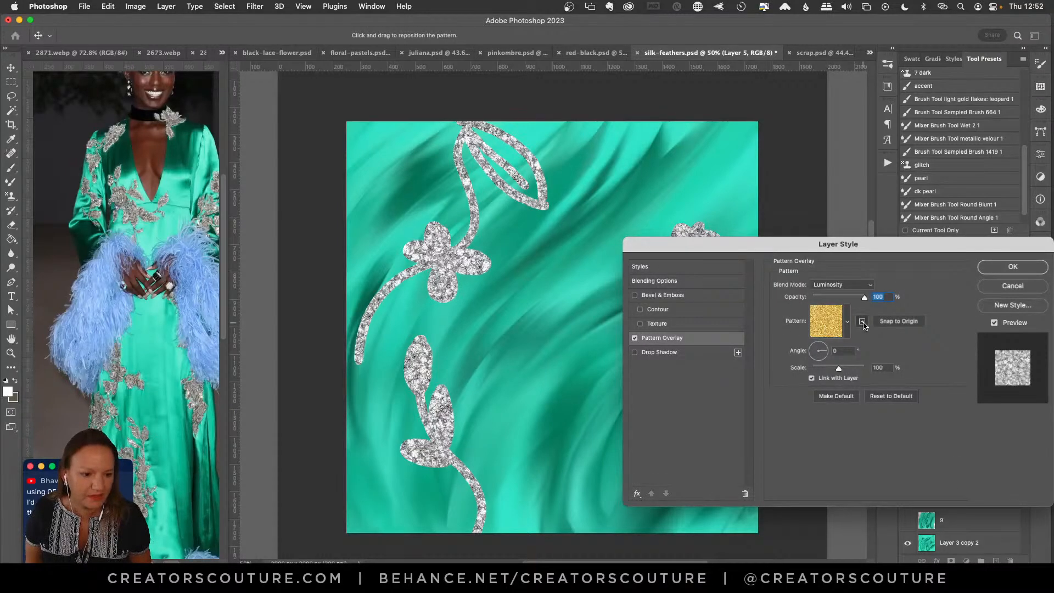
{"action": "left_click", "coordinate": [1012, 267]}
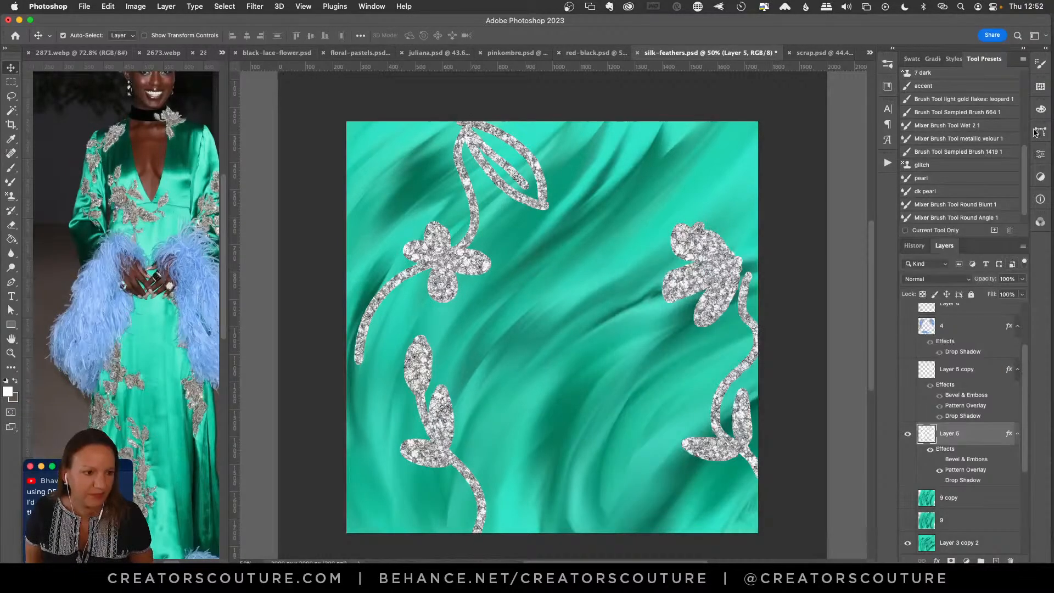
Browse the saved patterns down to the gold jeweled 5 pattern and close the pattern library.
{"action": "left_click", "coordinate": [1039, 88]}
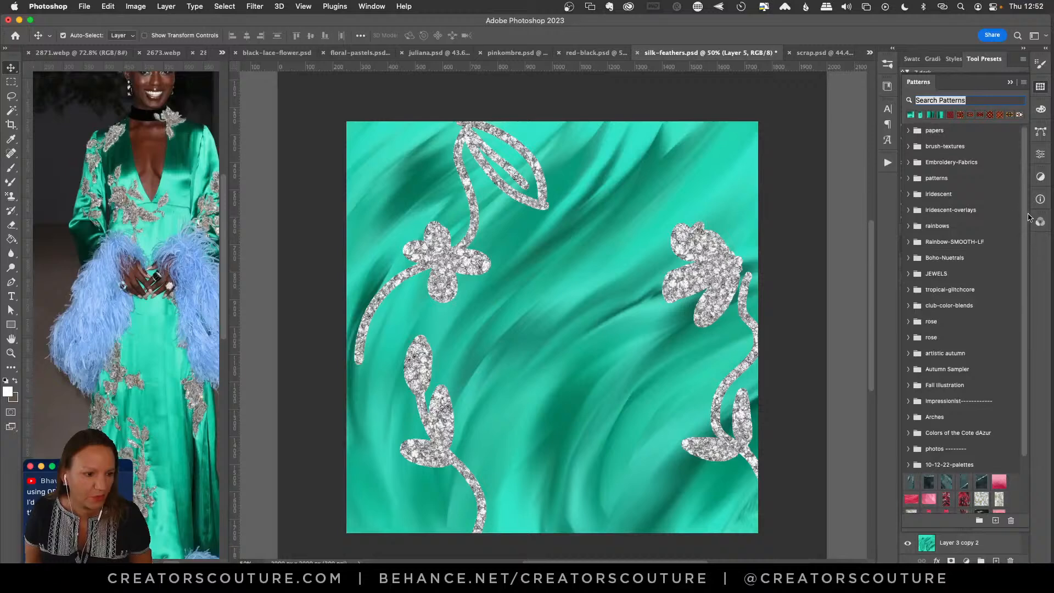
{"action": "scroll", "coordinate": [1018, 330], "scroll_direction": "down", "scroll_amount": 3}
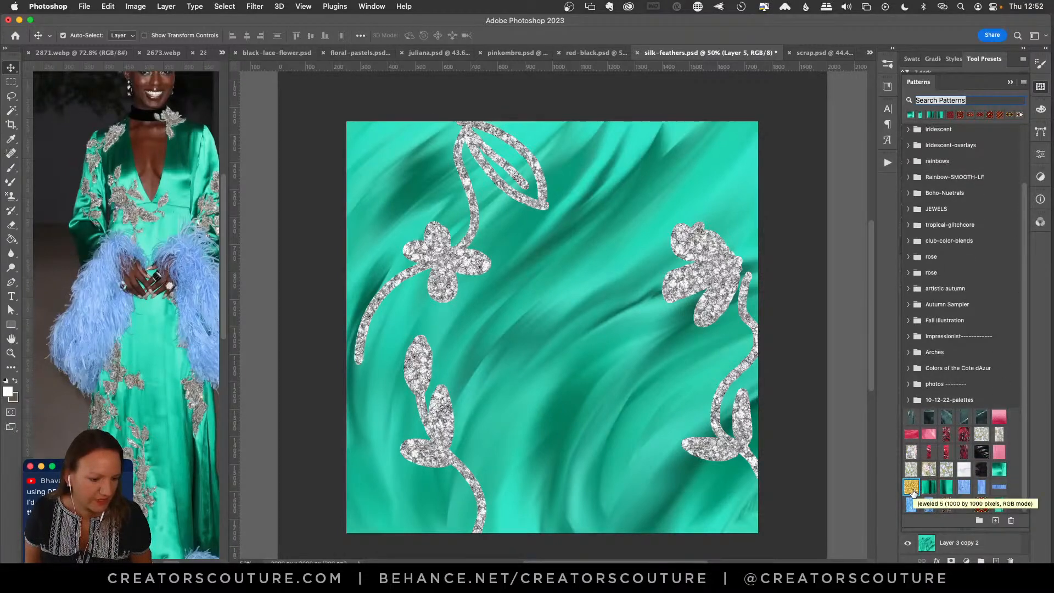
{"action": "left_click", "coordinate": [1041, 87]}
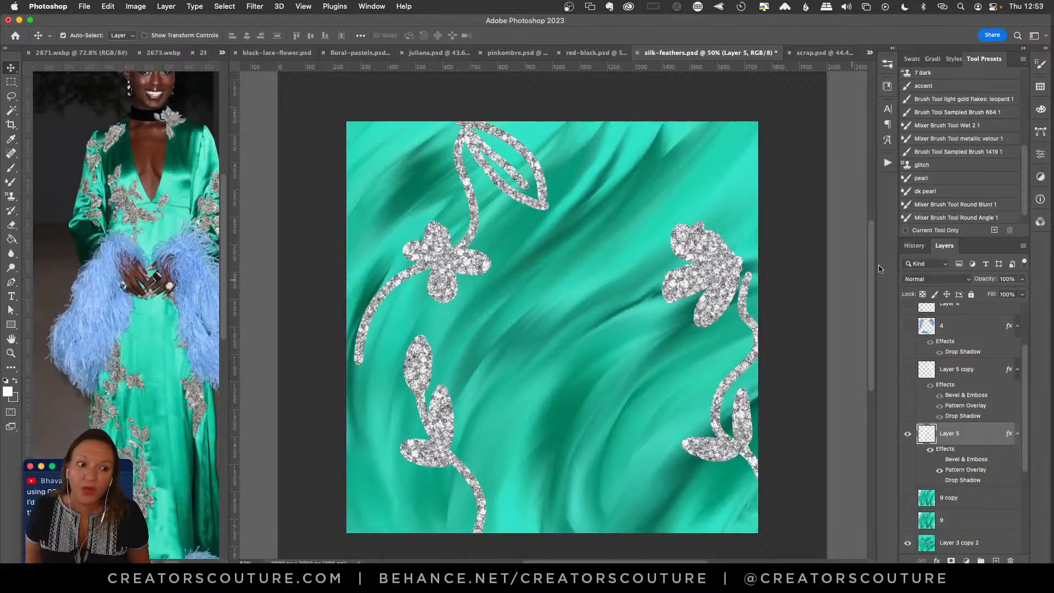
Show the GoldPlay Add Dimension styles and compare Layer 5's flowers with and without Bevel & Emboss and Drop Shadow.
{"action": "left_click", "coordinate": [953, 59]}
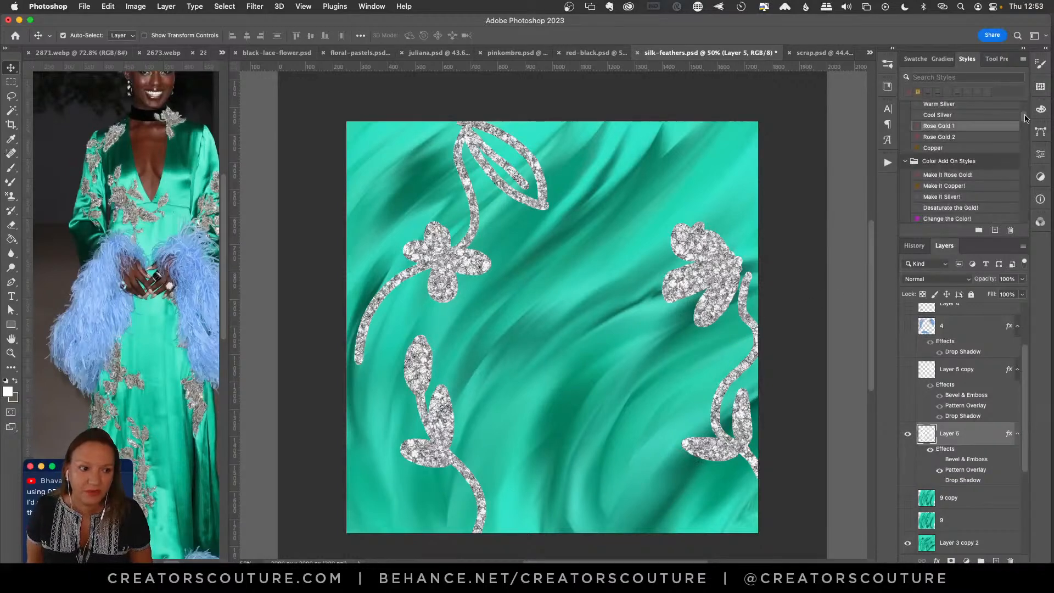
{"action": "left_click_drag", "start_coordinate": [1024, 118], "coordinate": [1017, 225]}
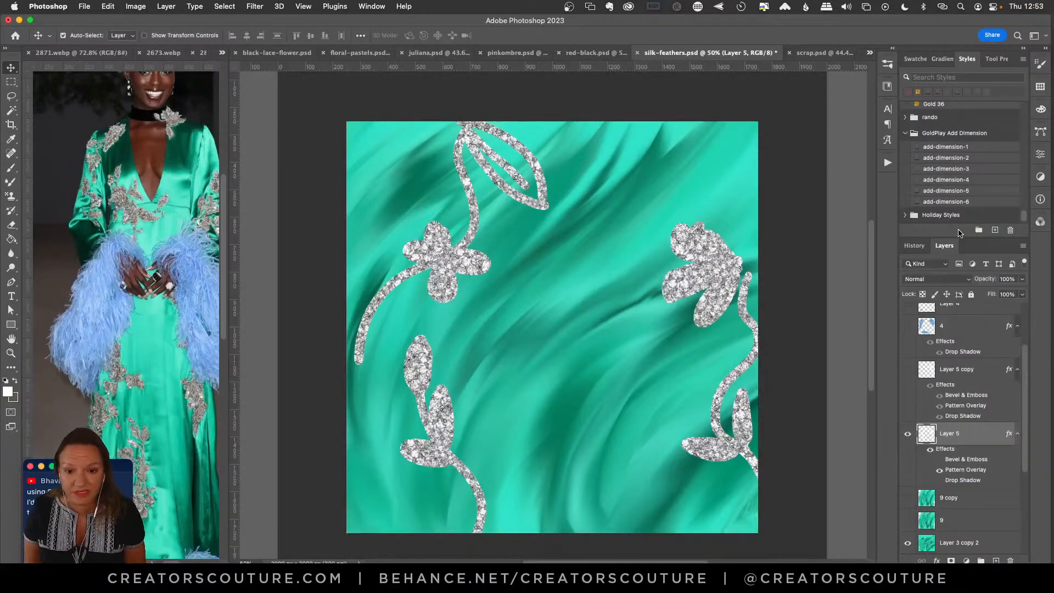
{"action": "left_click", "coordinate": [939, 464]}
{"action": "left_click", "coordinate": [940, 480]}
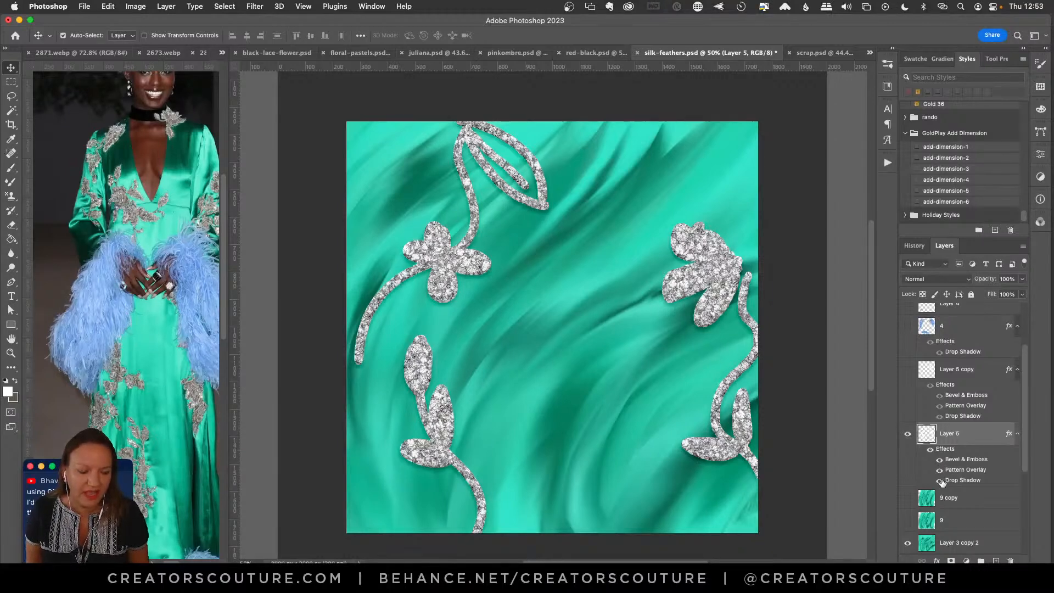
{"action": "left_click", "coordinate": [939, 459]}
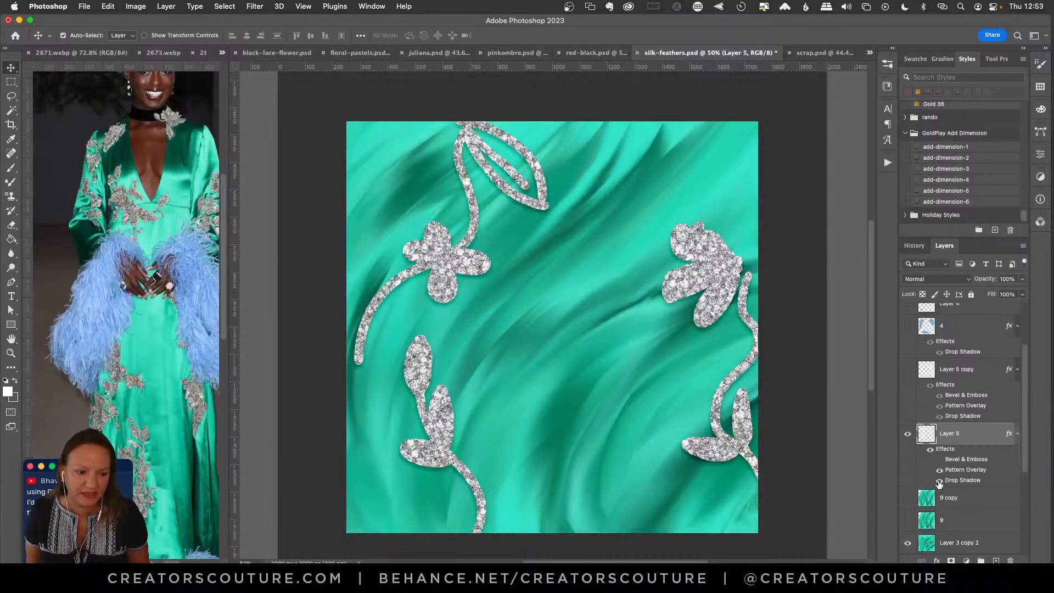
{"action": "left_click", "coordinate": [939, 481]}
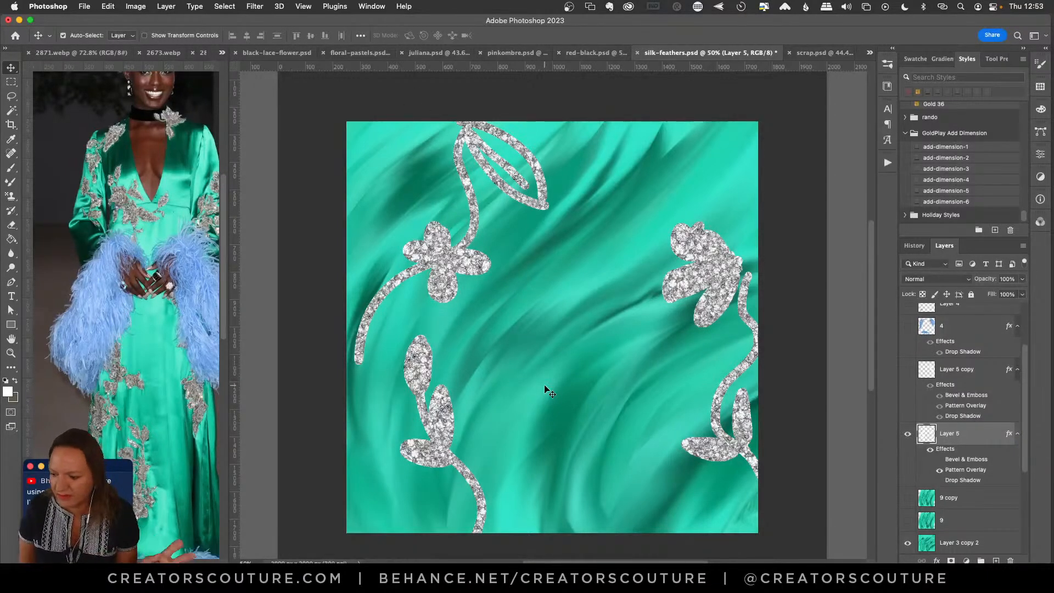
{"action": "left_click", "coordinate": [949, 168], "text": "shift"}
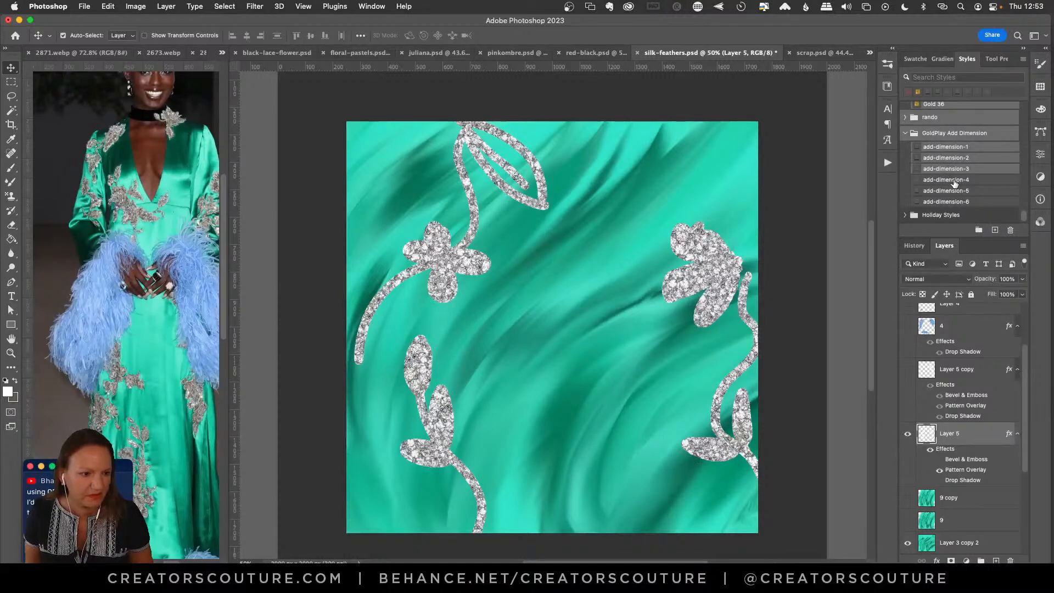
{"action": "double_click", "coordinate": [955, 369]}
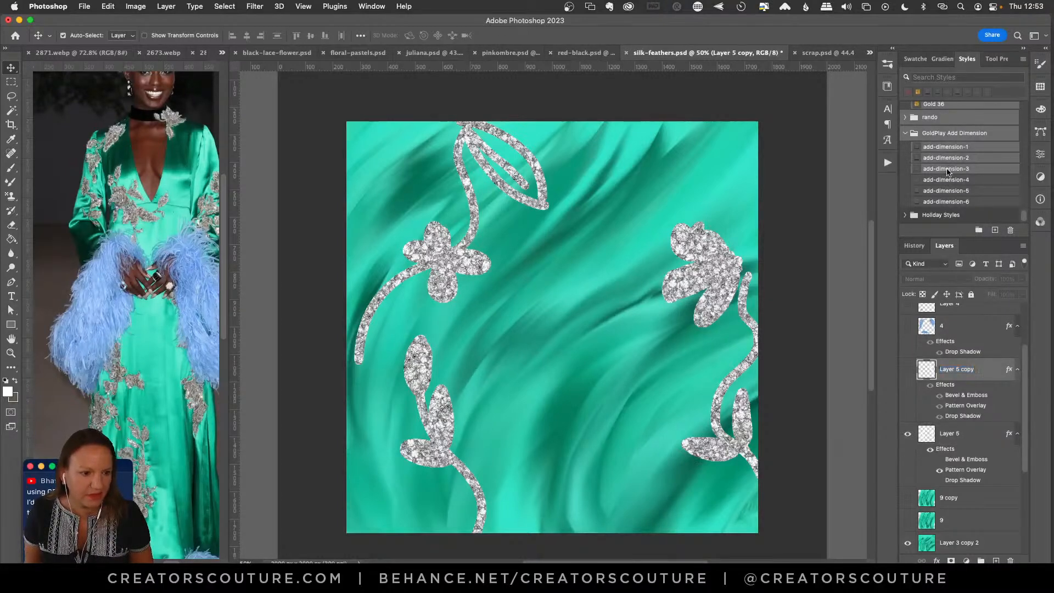
{"action": "left_click", "coordinate": [970, 171]}
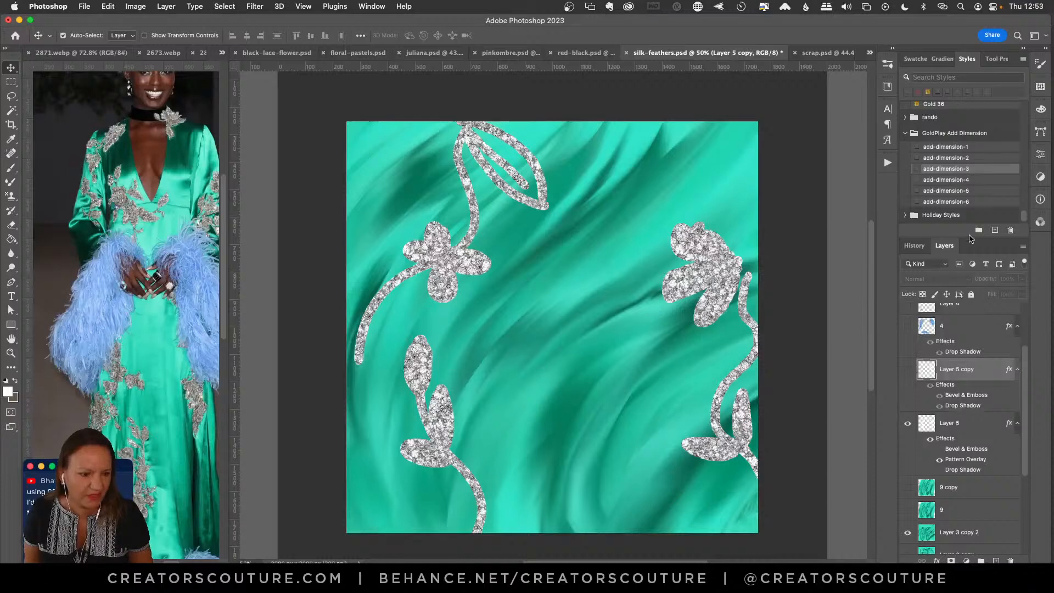
{"action": "key", "text": "super+z"}
Select Layer 5, apply the add-dimension-3 style to its glitter flowers, and undo the style.
{"action": "left_click", "coordinate": [957, 440]}
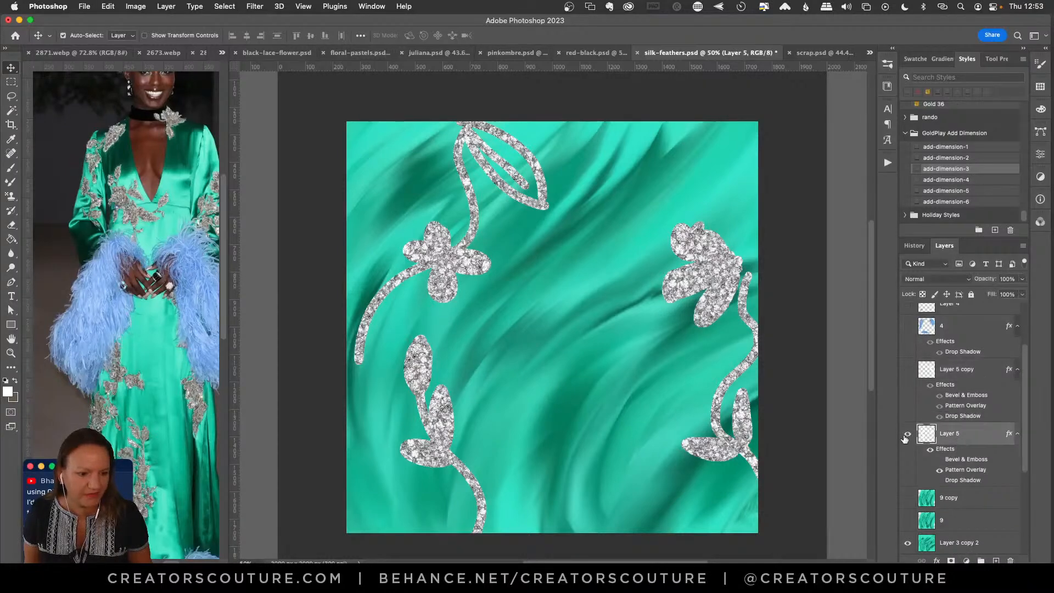
{"action": "left_click", "coordinate": [907, 434]}
{"action": "left_click", "coordinate": [907, 434]}
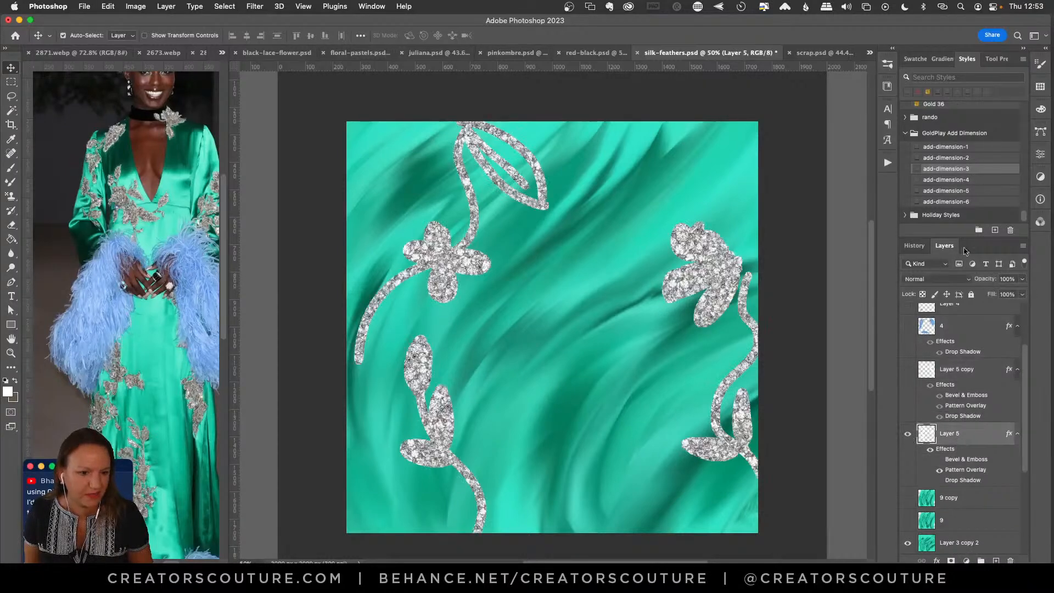
{"action": "left_click", "coordinate": [949, 171]}
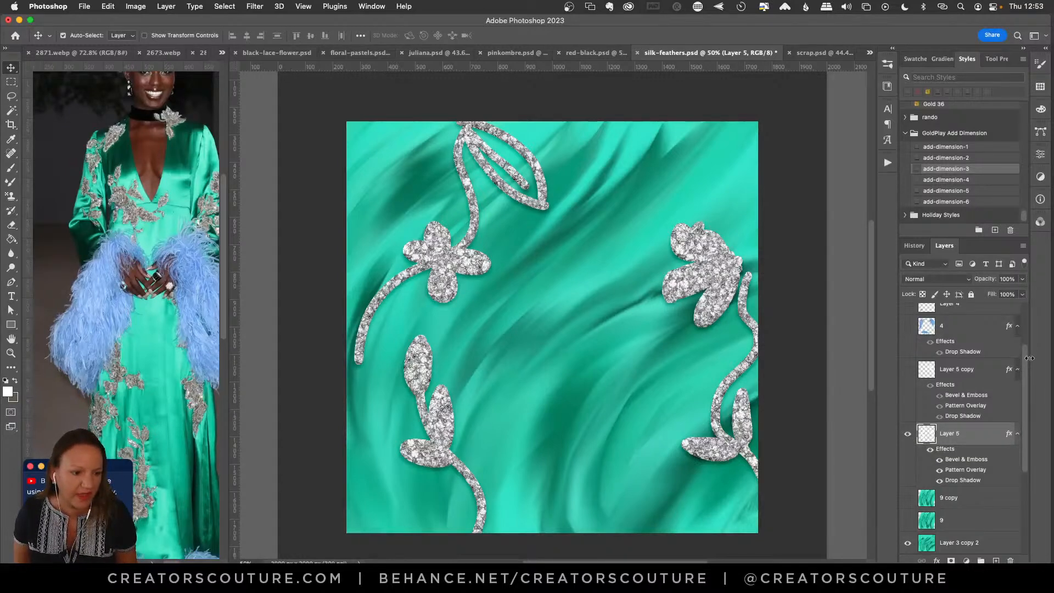
{"action": "left_click_drag", "start_coordinate": [1027, 362], "coordinate": [1025, 336]}
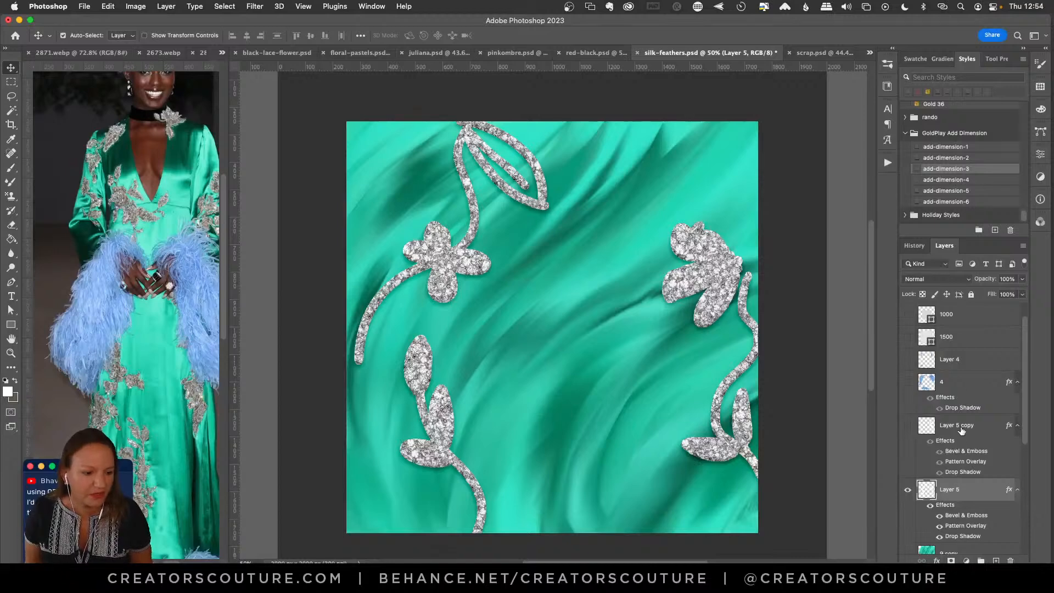
{"action": "left_click", "coordinate": [948, 170]}
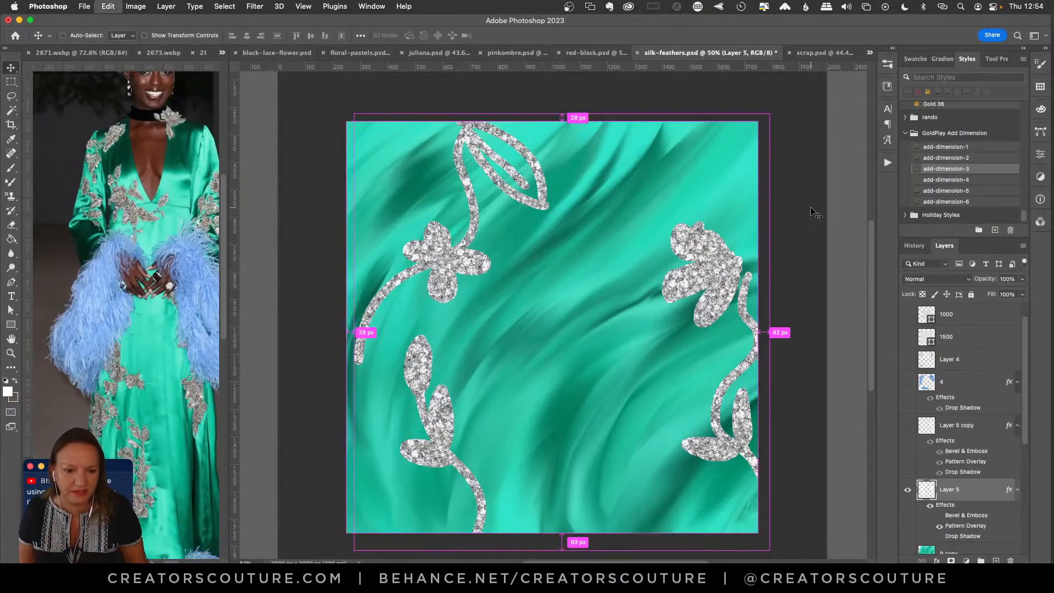
{"action": "key", "text": "super+z"}
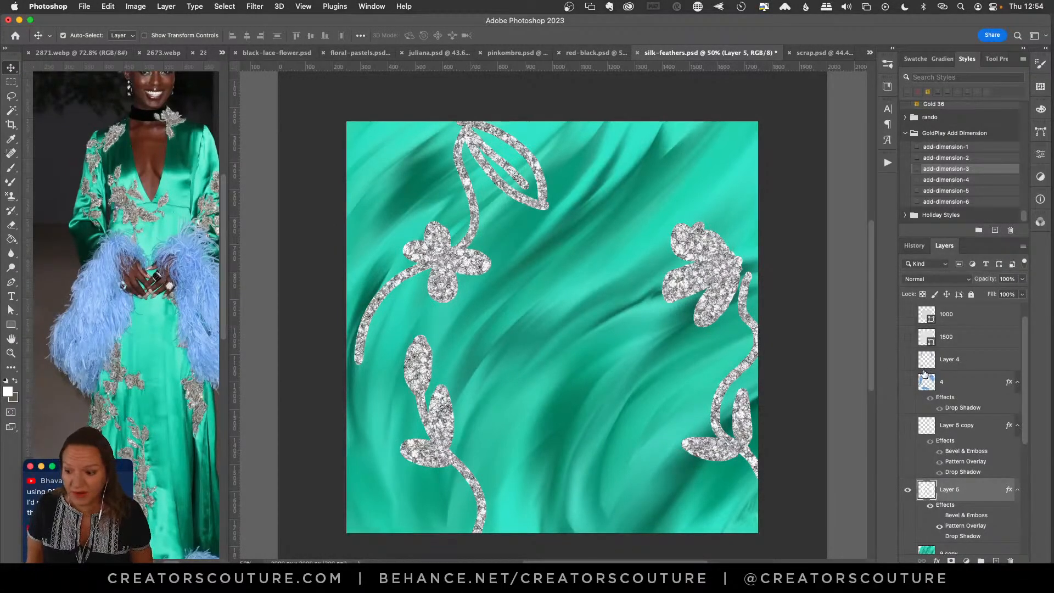
Show the blue feather layers 4 and Layer 4 over the silk, comparing the artwork with and without Layer 4.
{"action": "left_click", "coordinate": [907, 381]}
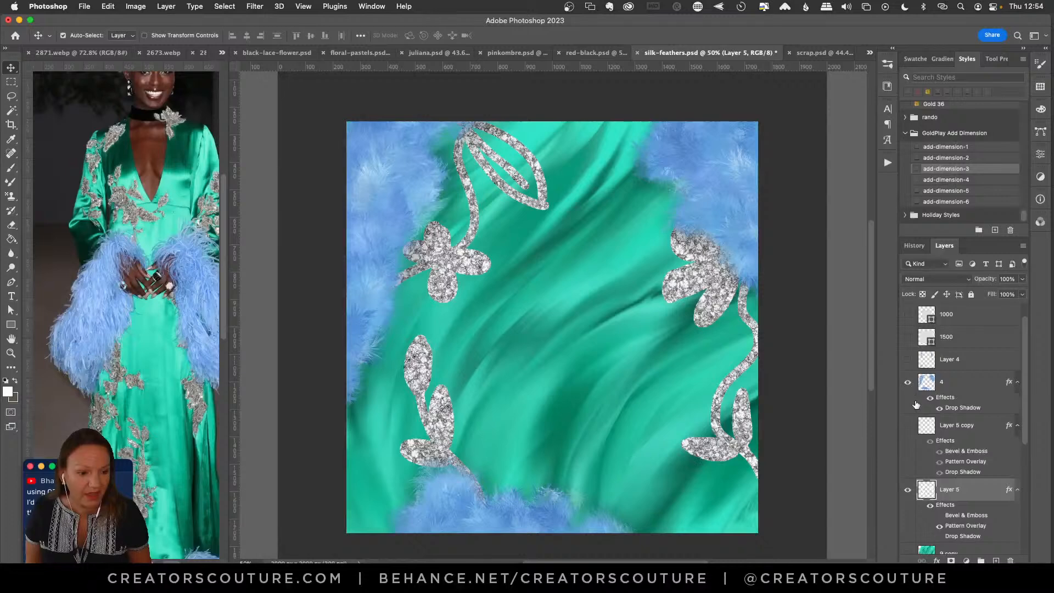
{"action": "left_click", "coordinate": [907, 360]}
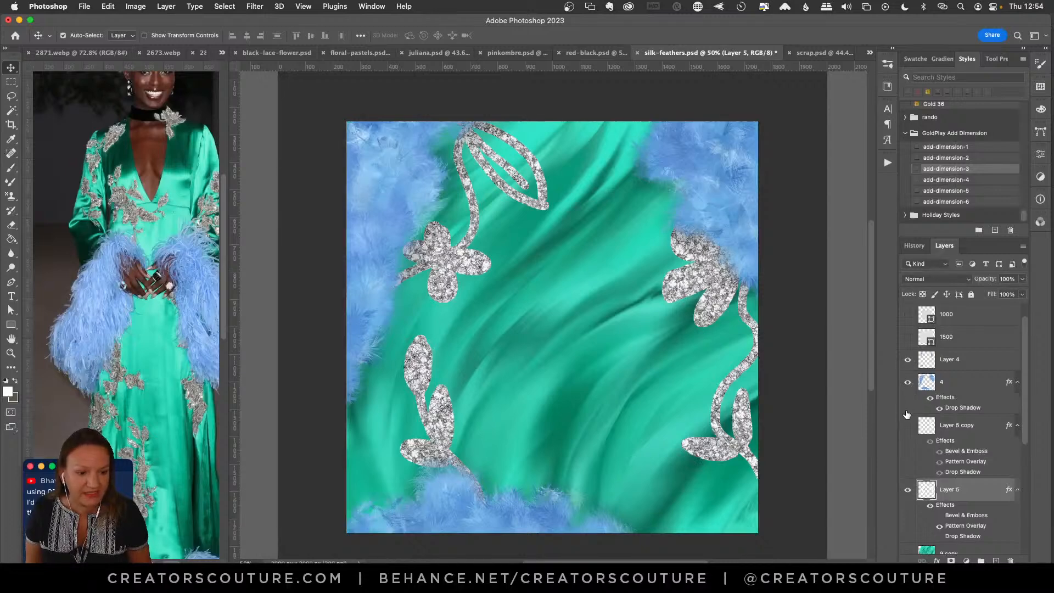
{"action": "left_click", "coordinate": [908, 361]}
{"action": "left_click", "coordinate": [907, 361]}
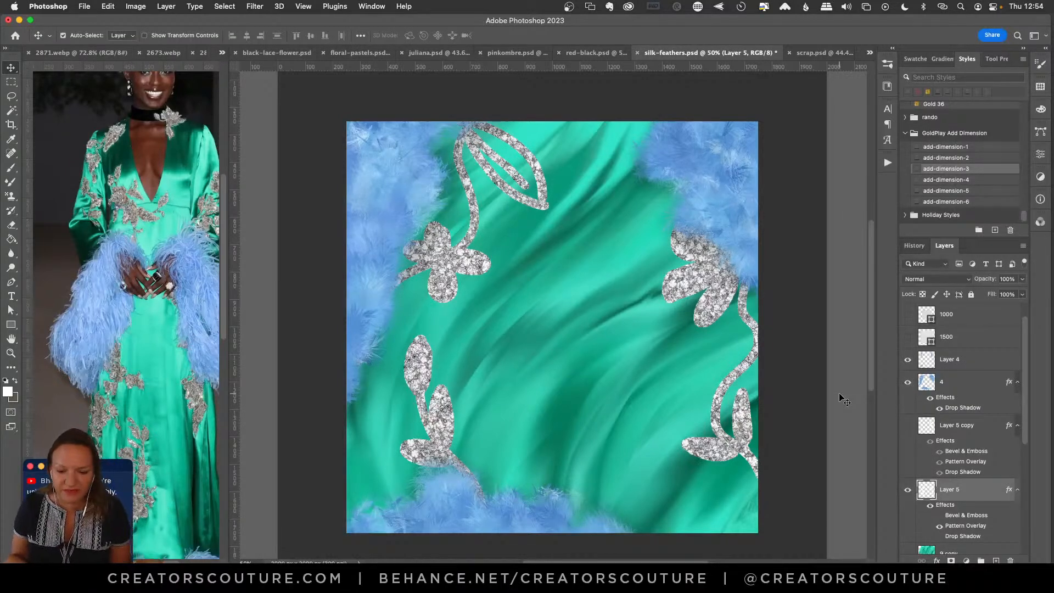
Choose the Pattern Stamp tool and review the blue feather swatches among its saved patterns.
{"action": "left_click", "coordinate": [887, 64]}
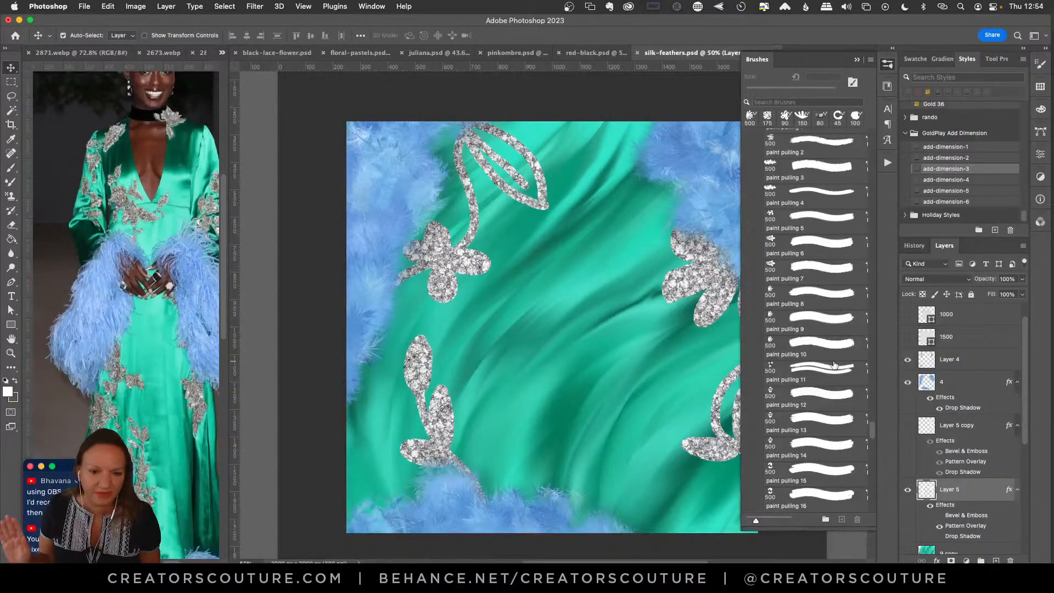
{"action": "left_click_drag", "start_coordinate": [11, 196], "coordinate": [53, 199]}
{"action": "left_click", "coordinate": [378, 35]}
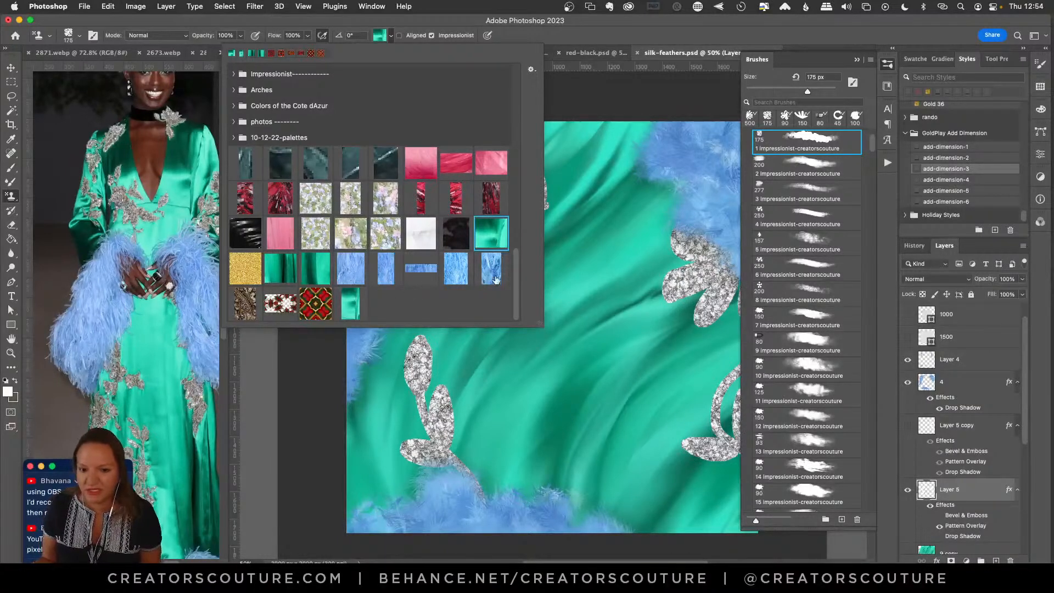
{"action": "left_click", "coordinate": [187, 27]}
Define a pattern from a rectangular selection of the lower-left cuff's blue feathers in gown photo 2871.webp.
{"action": "left_click", "coordinate": [20, 87]}
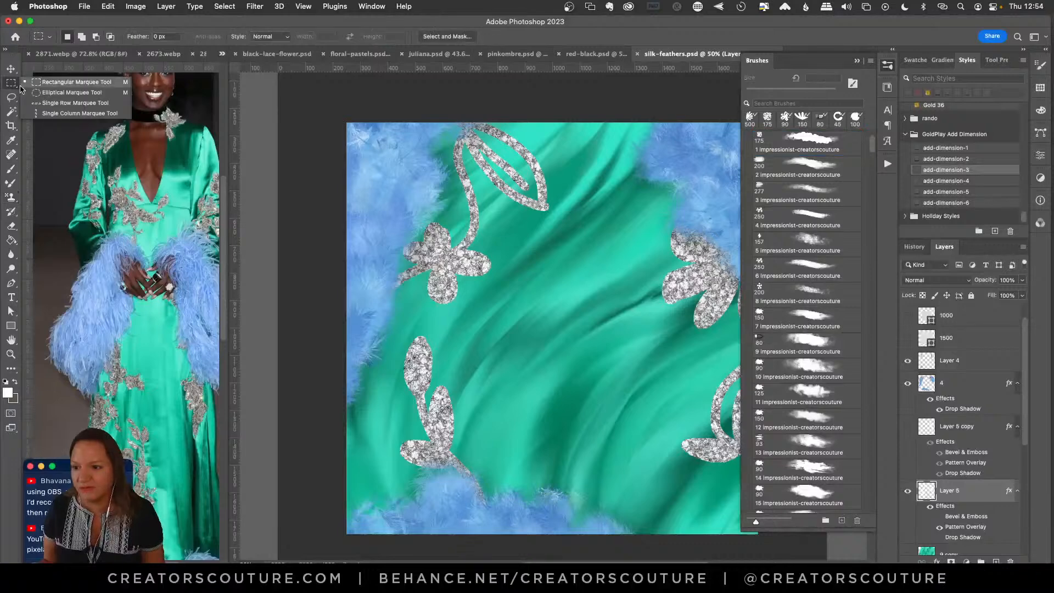
{"action": "left_click", "coordinate": [60, 83]}
{"action": "left_click", "coordinate": [102, 293]}
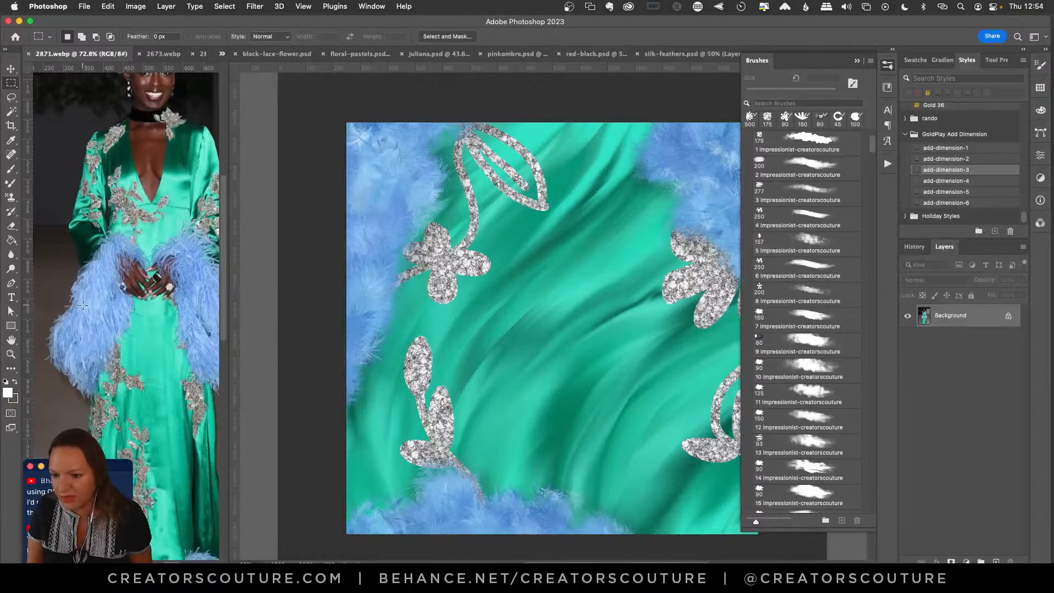
{"action": "left_click_drag", "start_coordinate": [64, 322], "coordinate": [92, 361]}
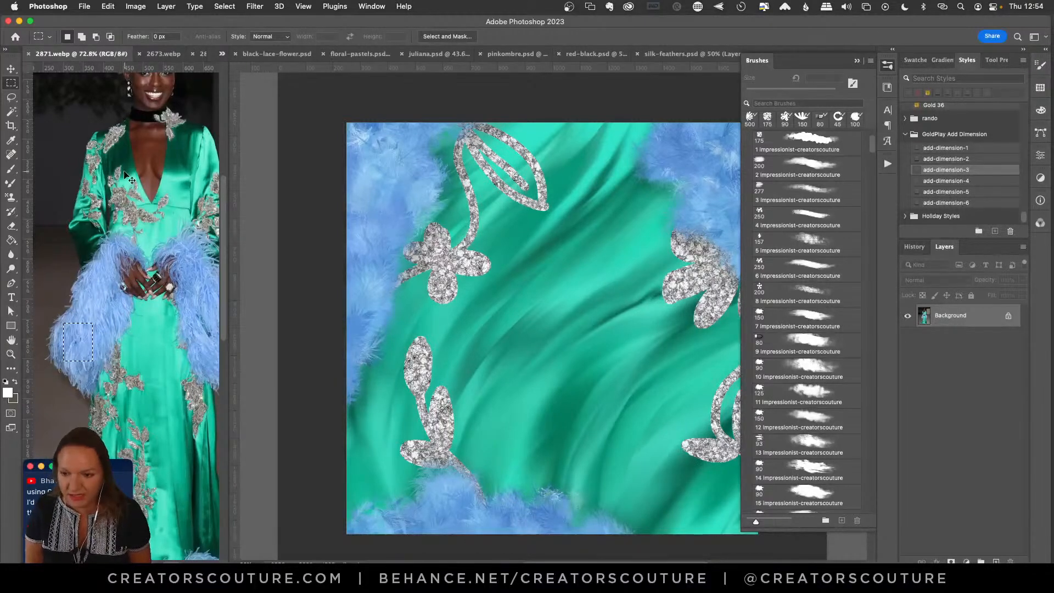
{"action": "key", "text": "super+shift+p"}
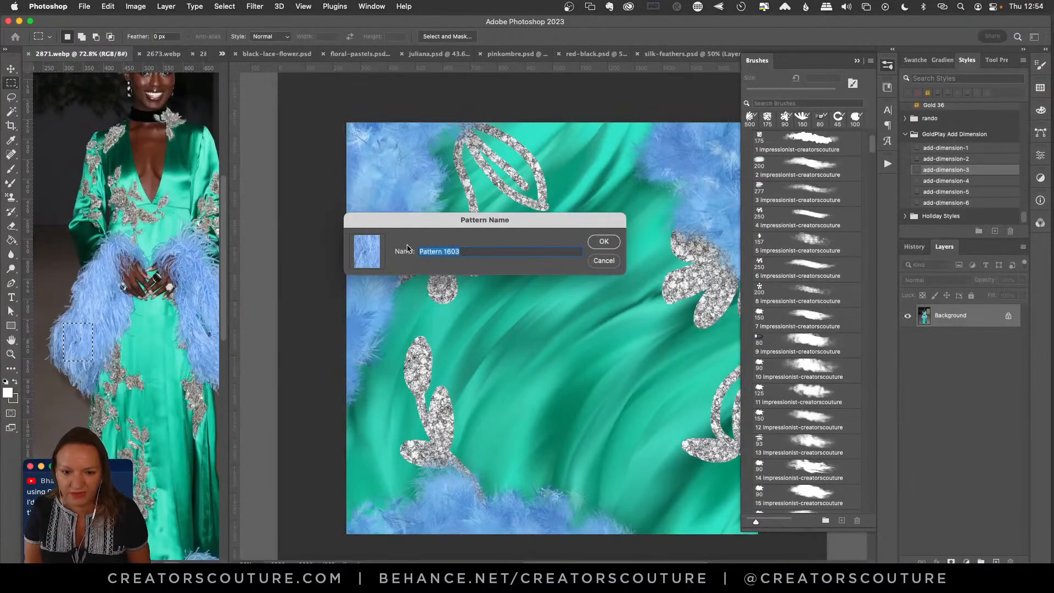
{"action": "left_click", "coordinate": [603, 241]}
Define three more feather patterns from the right cuff's upper part, the left cuff's bottom and the right cuff's outer side.
{"action": "left_click_drag", "start_coordinate": [183, 249], "coordinate": [201, 286]}
{"action": "key", "text": "super+shift+p"}
{"action": "left_click", "coordinate": [603, 241]}
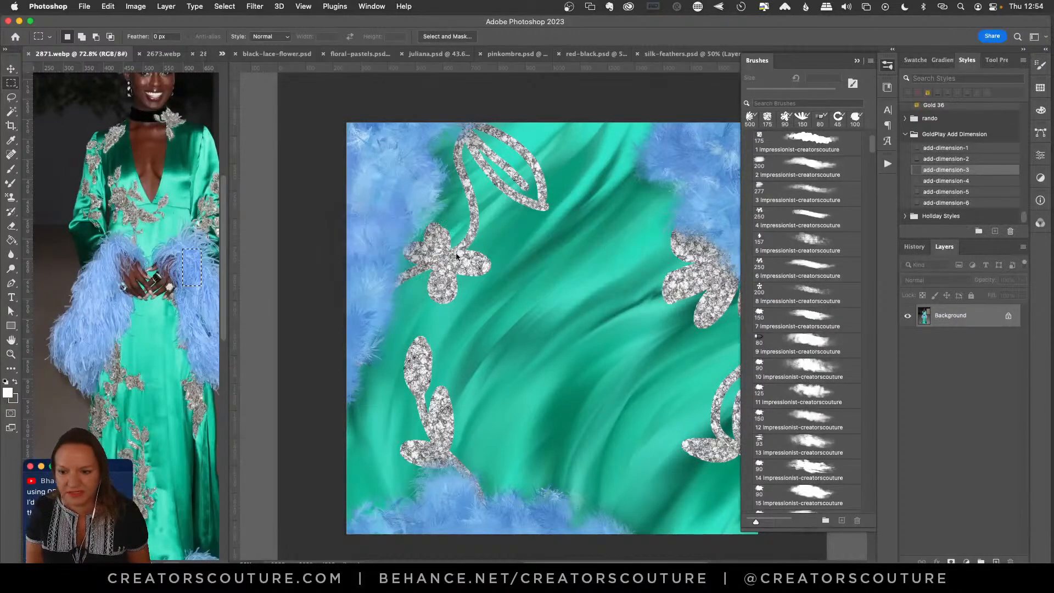
{"action": "left_click_drag", "start_coordinate": [66, 349], "coordinate": [94, 372]}
{"action": "key", "text": "super+shift+p"}
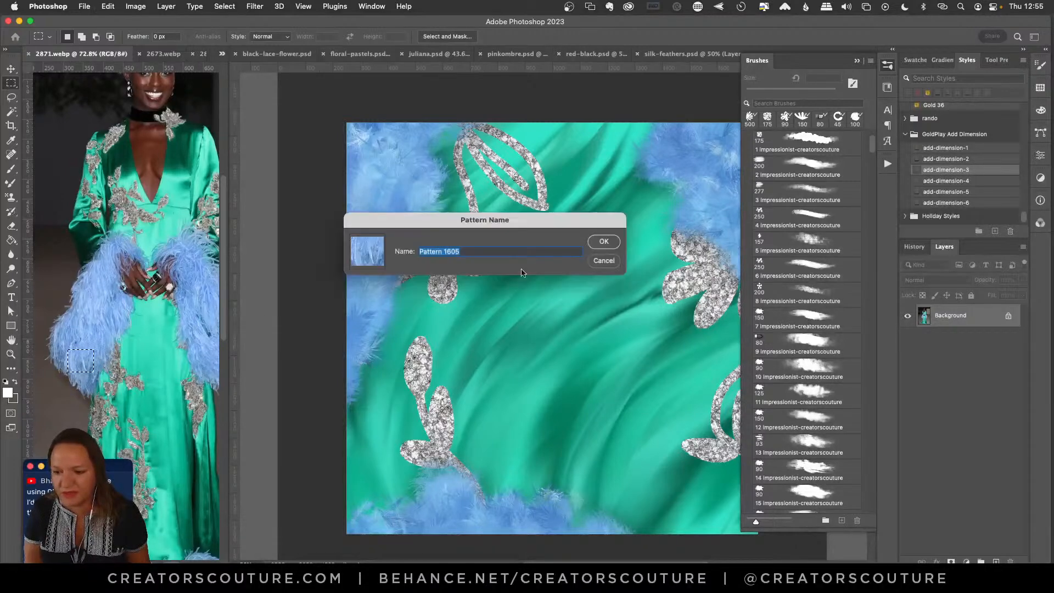
{"action": "left_click", "coordinate": [604, 241]}
{"action": "left_click_drag", "start_coordinate": [194, 282], "coordinate": [212, 335]}
{"action": "key", "text": "super+shift+p"}
{"action": "left_click", "coordinate": [603, 242]}
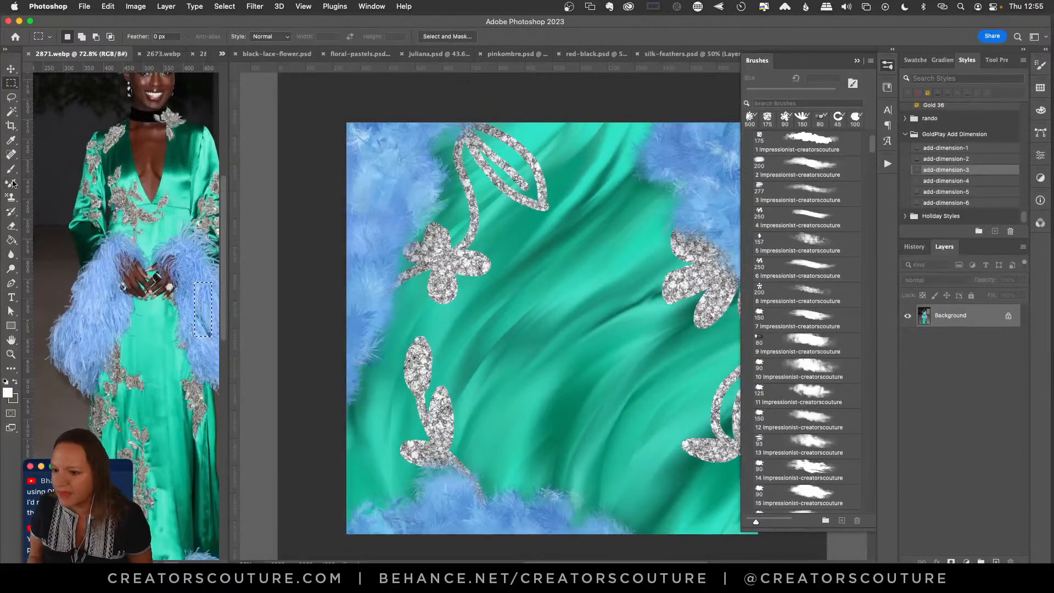
Set the Pattern Stamp brush to 4-feather-creatorscouture from the PS Feather Couture Fantasies set and close the brush library.
{"action": "left_click", "coordinate": [11, 197]}
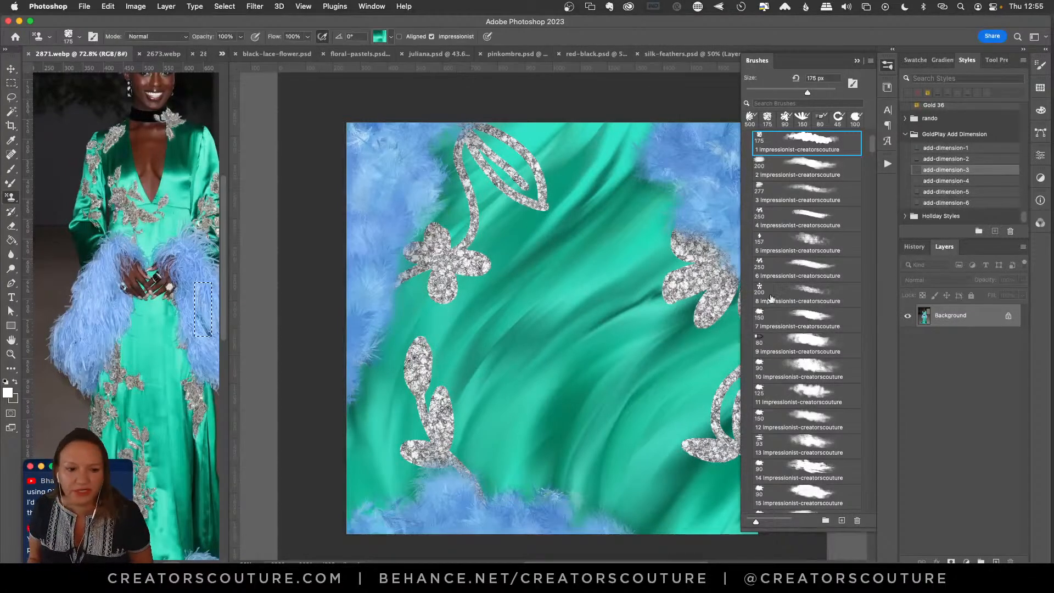
{"action": "scroll", "coordinate": [869, 138], "scroll_direction": "up", "scroll_amount": 3}
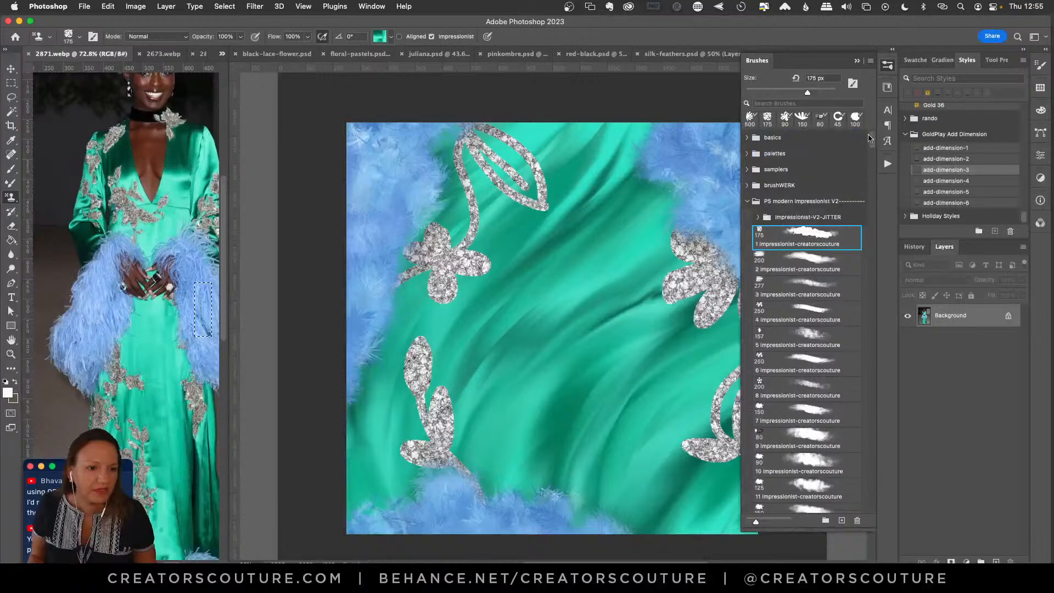
{"action": "left_click", "coordinate": [747, 200]}
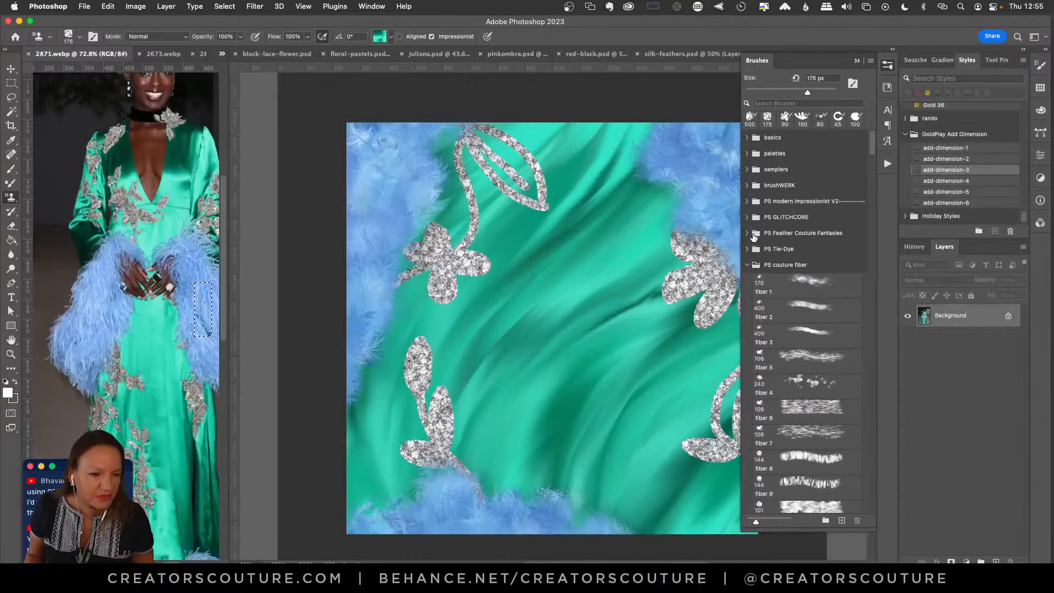
{"action": "left_click", "coordinate": [754, 236]}
{"action": "scroll", "coordinate": [869, 150], "scroll_direction": "down", "scroll_amount": 5}
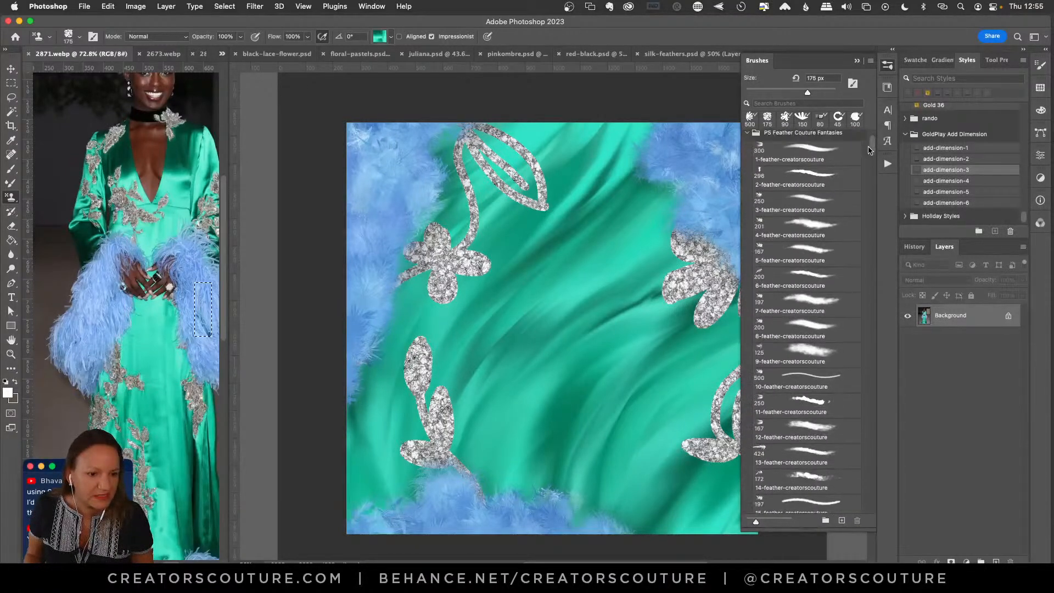
{"action": "scroll", "coordinate": [869, 150], "scroll_direction": "up", "scroll_amount": 1}
{"action": "left_click", "coordinate": [789, 242]}
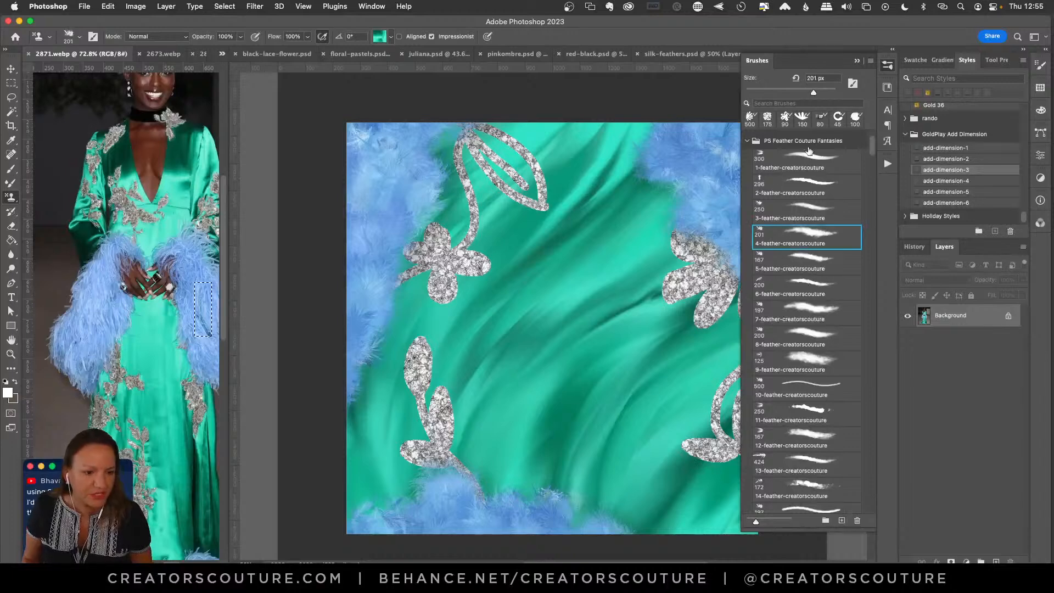
{"action": "left_click", "coordinate": [885, 68]}
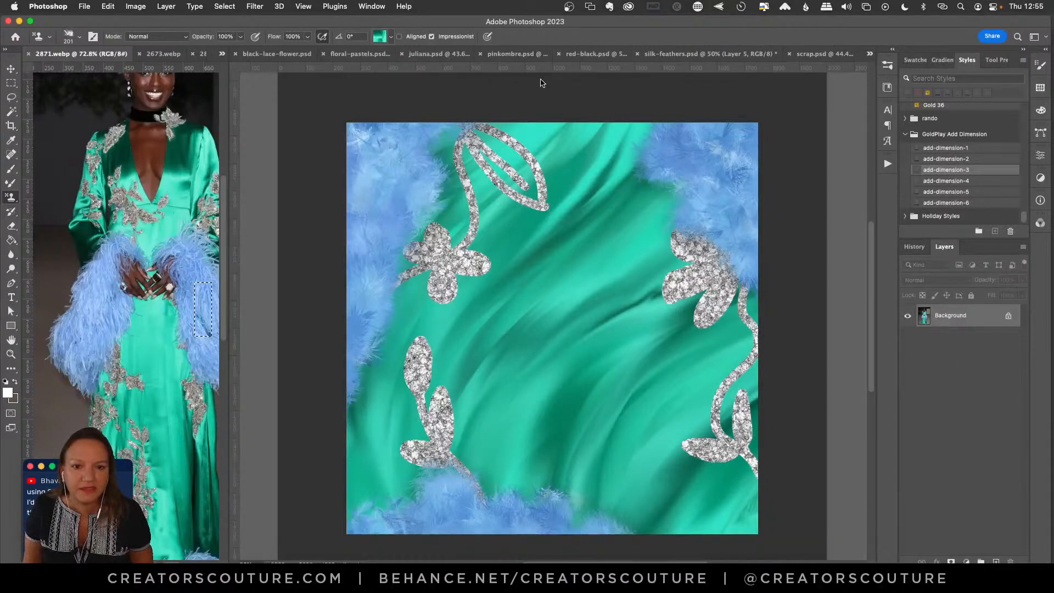
Add a new layer directly above Layer 4 in silk-feathers.psd.
{"action": "left_click", "coordinate": [643, 57]}
{"action": "left_click", "coordinate": [973, 375]}
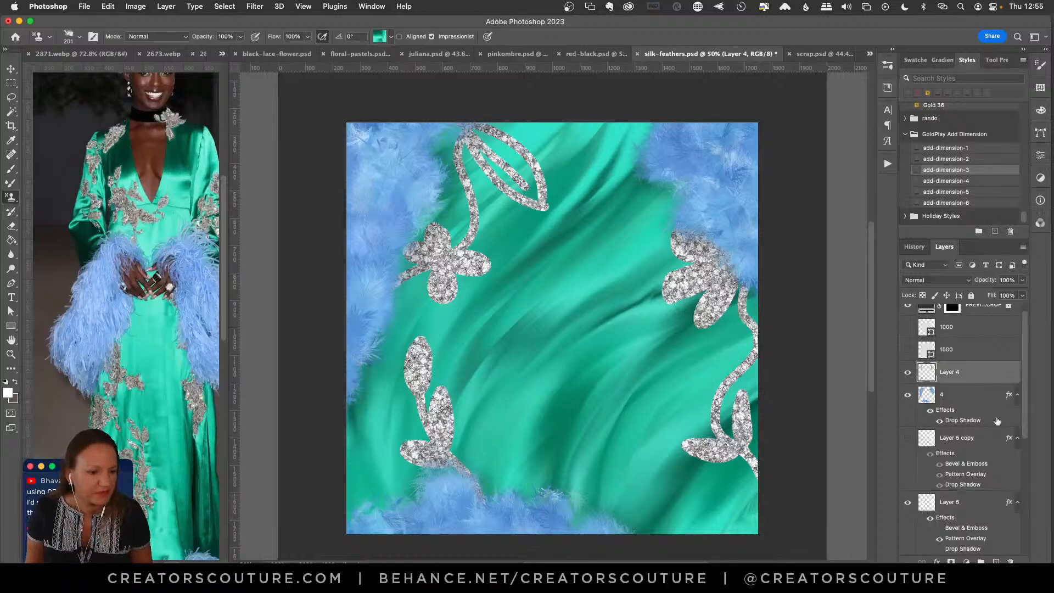
{"action": "left_click", "coordinate": [996, 561]}
Try test strokes in the artwork's centre with the green satin pattern and a blue feather pattern, undoing each stroke.
{"action": "left_click_drag", "start_coordinate": [560, 283], "coordinate": [577, 422]}
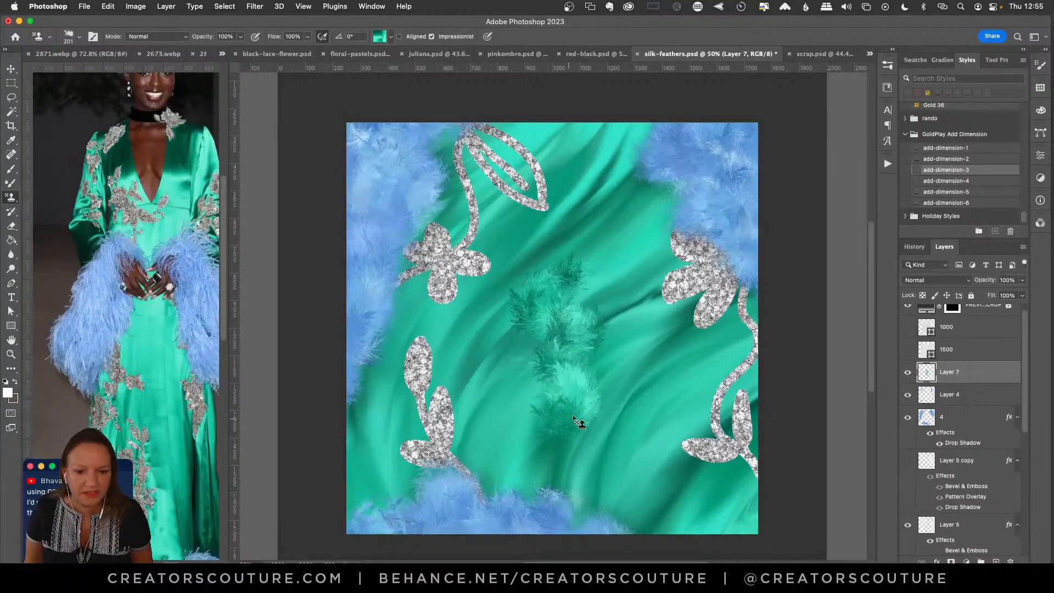
{"action": "key", "text": "super+z"}
{"action": "left_click", "coordinate": [379, 36]}
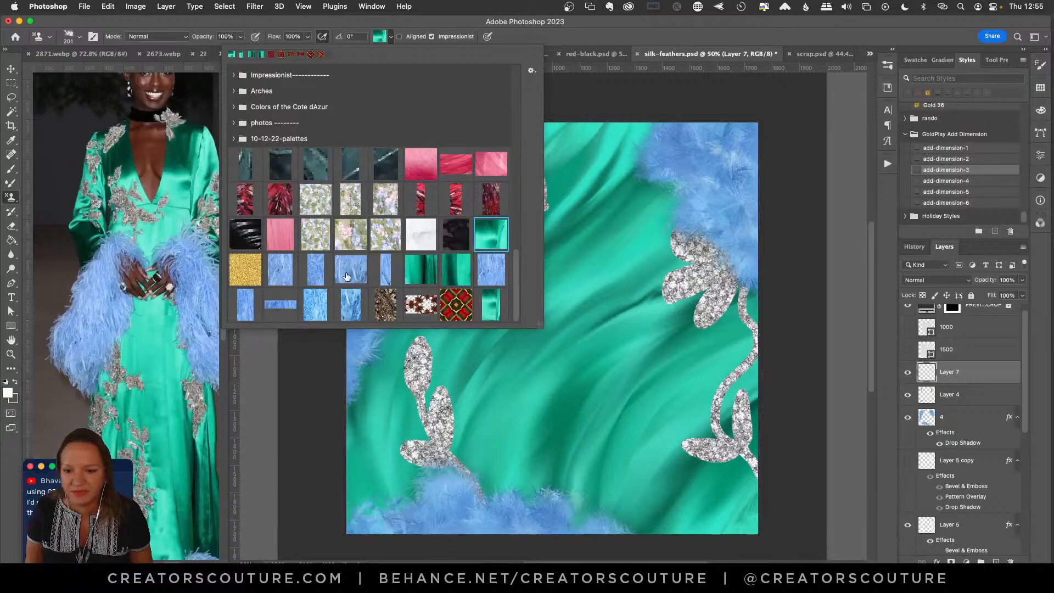
{"action": "left_click", "coordinate": [280, 269]}
{"action": "mouse_move", "coordinate": [647, 254]}
{"action": "left_mouse_down"}
{"action": "mouse_move", "coordinate": [612, 293]}
{"action": "mouse_move", "coordinate": [620, 366]}
{"action": "left_mouse_up"}
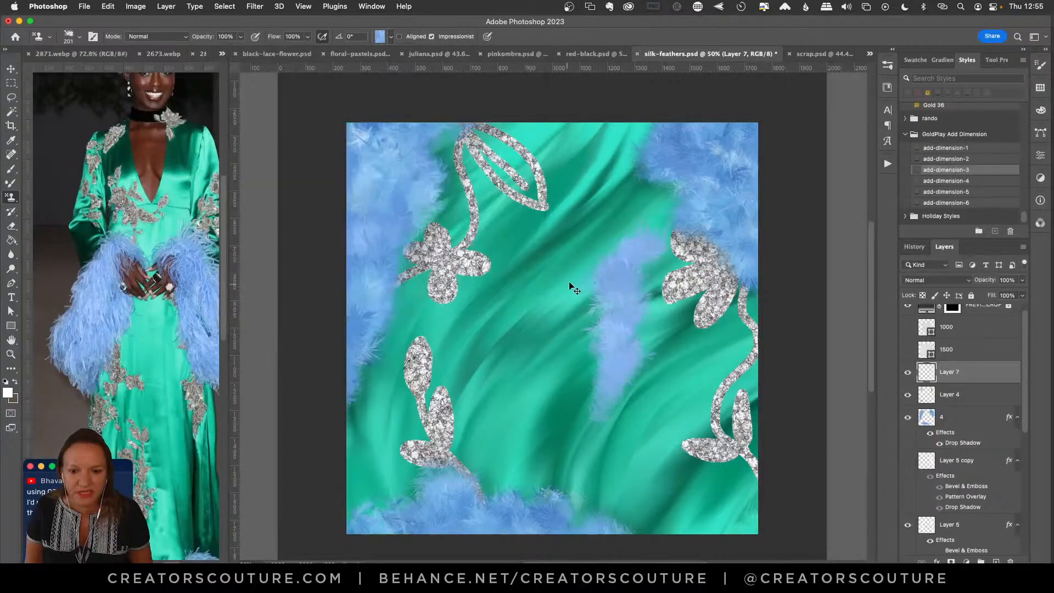
{"action": "key", "text": "super+z"}
Stamp a patch of blue feathers in the artwork's centre, building it up with different saved feather patterns.
{"action": "mouse_move", "coordinate": [569, 287]}
{"action": "left_mouse_down"}
{"action": "mouse_move", "coordinate": [560, 340]}
{"action": "mouse_move", "coordinate": [579, 400]}
{"action": "left_mouse_up"}
{"action": "left_click", "coordinate": [379, 36]}
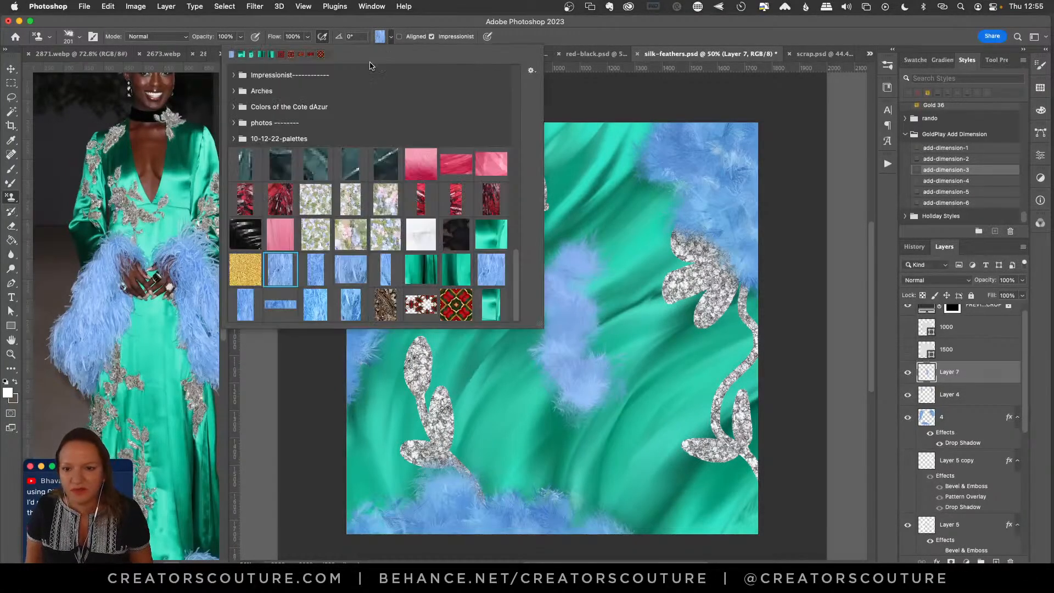
{"action": "left_click", "coordinate": [568, 272]}
{"action": "mouse_move", "coordinate": [568, 272]}
{"action": "left_mouse_down"}
{"action": "mouse_move", "coordinate": [569, 353]}
{"action": "mouse_move", "coordinate": [622, 382]}
{"action": "mouse_move", "coordinate": [556, 286]}
{"action": "mouse_move", "coordinate": [576, 388]}
{"action": "mouse_move", "coordinate": [528, 378]}
{"action": "mouse_move", "coordinate": [588, 395]}
{"action": "mouse_move", "coordinate": [578, 314]}
{"action": "mouse_move", "coordinate": [624, 358]}
{"action": "mouse_move", "coordinate": [496, 344]}
{"action": "mouse_move", "coordinate": [618, 355]}
{"action": "mouse_move", "coordinate": [620, 401]}
{"action": "mouse_move", "coordinate": [616, 339]}
{"action": "mouse_move", "coordinate": [647, 367]}
{"action": "left_mouse_up"}
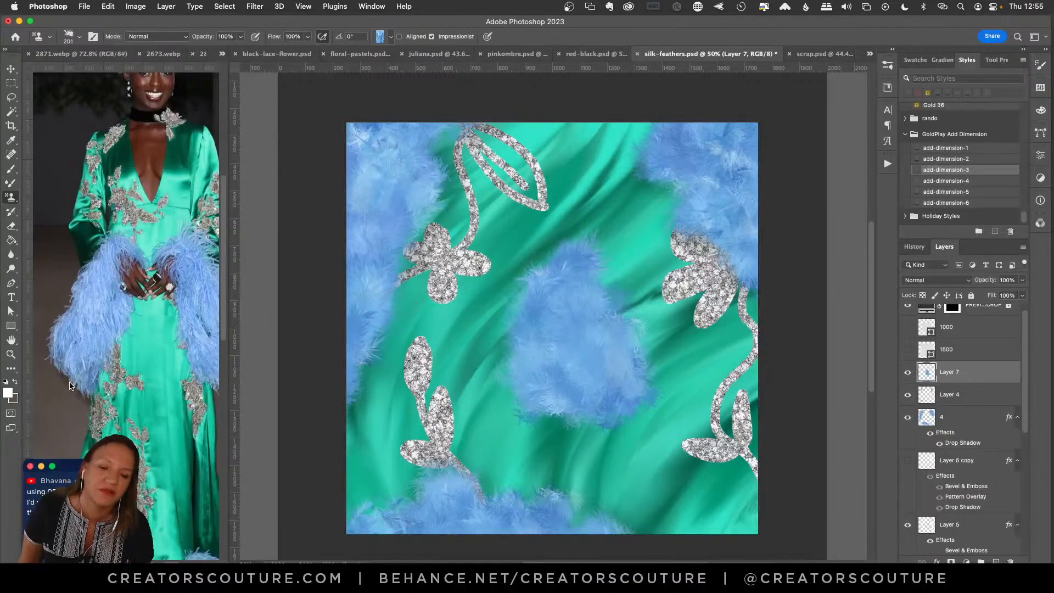
Cut the feather patch from the new layer, then stamp one more blue feather stroke and undo it.
{"action": "key", "text": "super+a"}
{"action": "key", "text": "super+x"}
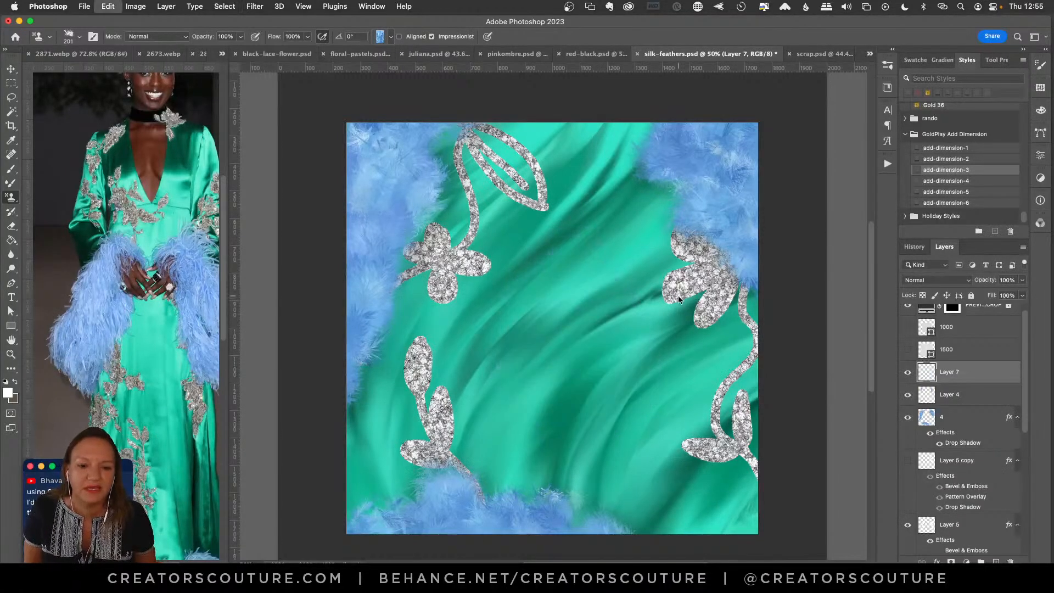
{"action": "mouse_move", "coordinate": [577, 274]}
{"action": "left_mouse_down"}
{"action": "mouse_move", "coordinate": [546, 293]}
{"action": "mouse_move", "coordinate": [615, 396]}
{"action": "left_mouse_up"}
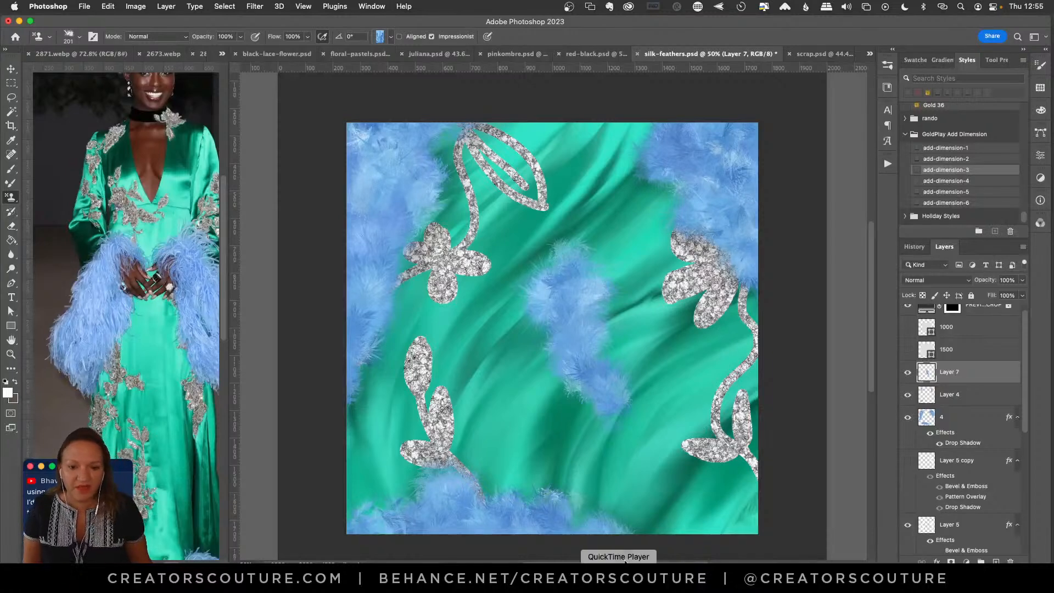
{"action": "key", "text": "super+z"}
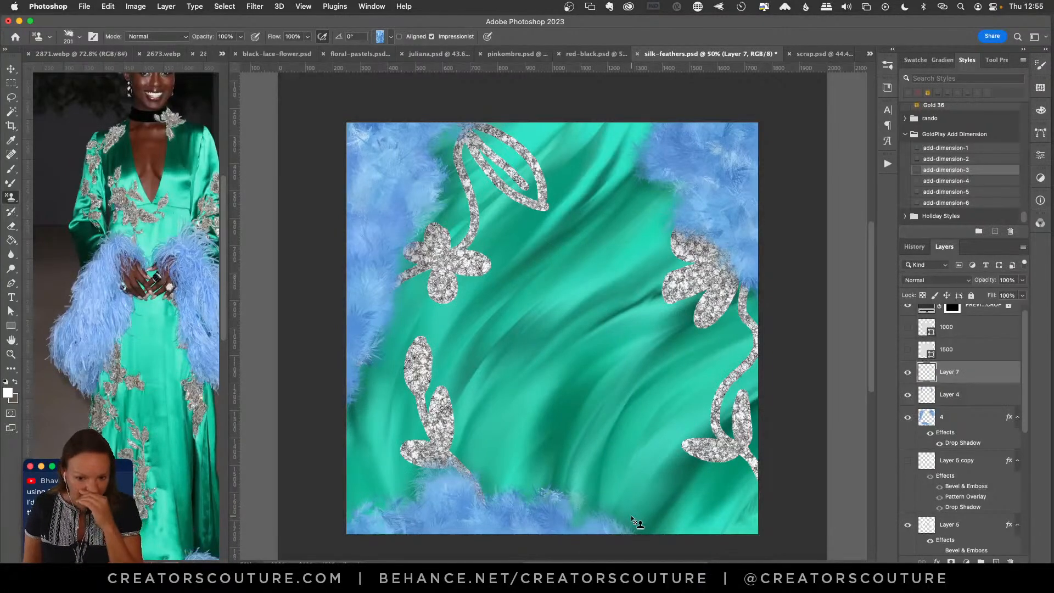
Remove the rectangular selection from the cuff in gown photo 2871.webp.
{"action": "left_click_drag", "start_coordinate": [222, 253], "coordinate": [221, 300]}
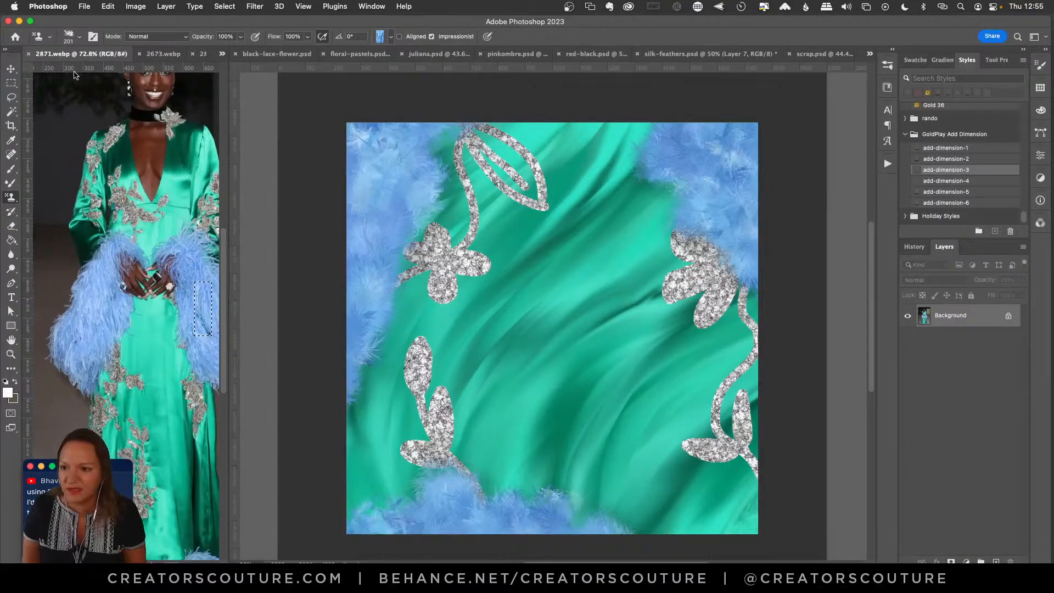
{"action": "key", "text": "super+d"}
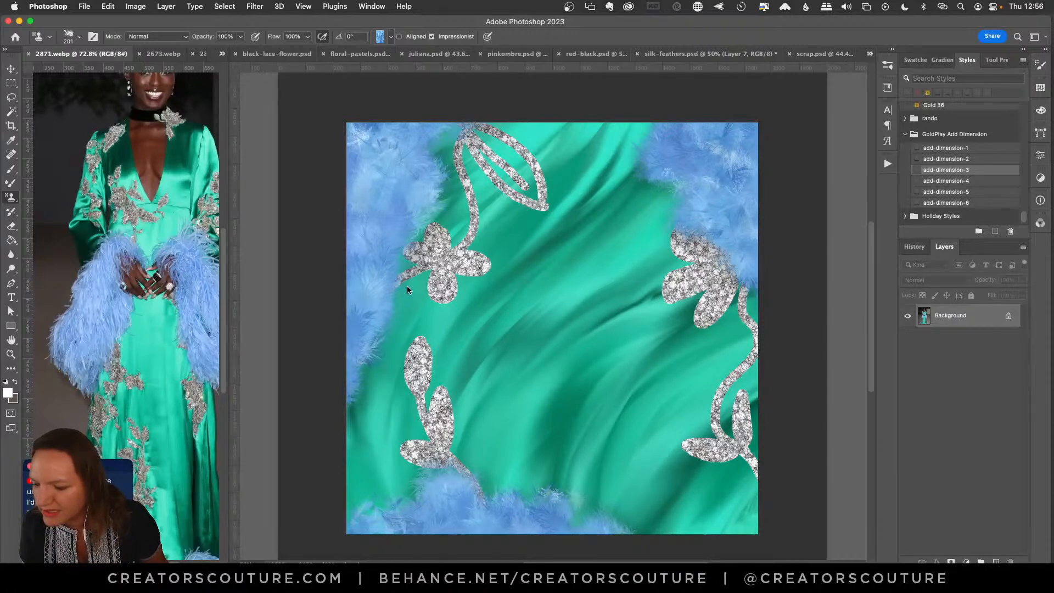
Check the computer's Wi-Fi connection and close the network list.
{"action": "left_click", "coordinate": [941, 6]}
{"action": "left_click", "coordinate": [941, 8]}
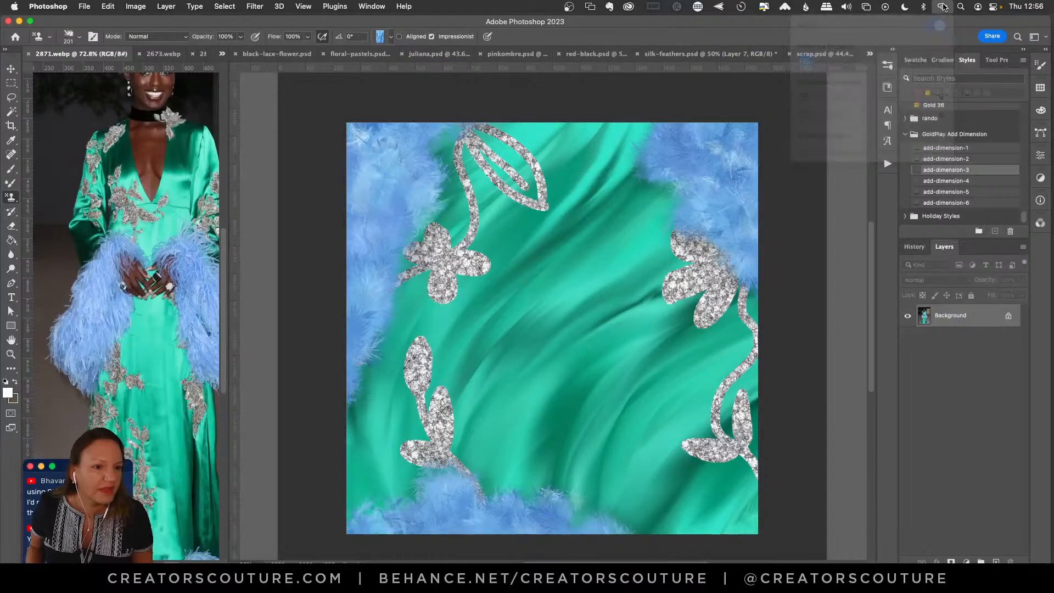
{"action": "left_click", "coordinate": [941, 7]}
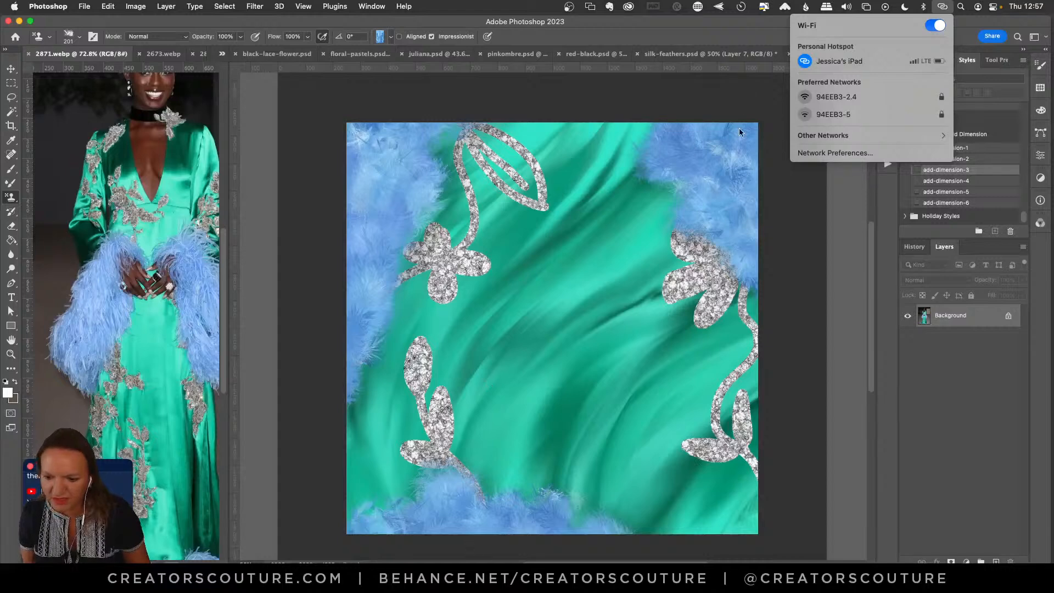
{"action": "left_click", "coordinate": [943, 5]}
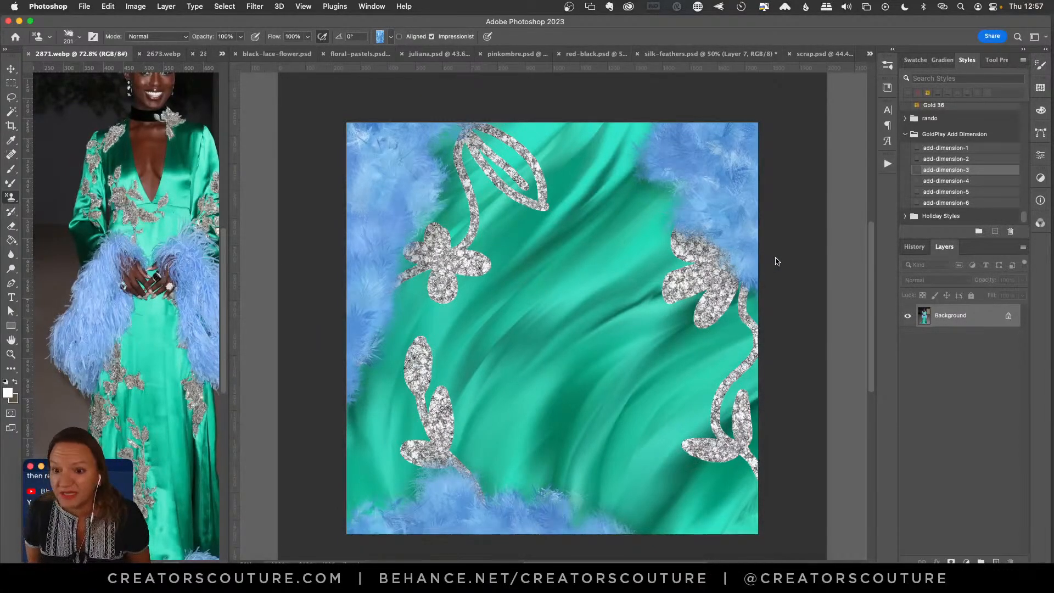
View gown photos 2673.webp and 2843.webp, and widen the reference photo pane to show more of the dress.
{"action": "left_click", "coordinate": [222, 54]}
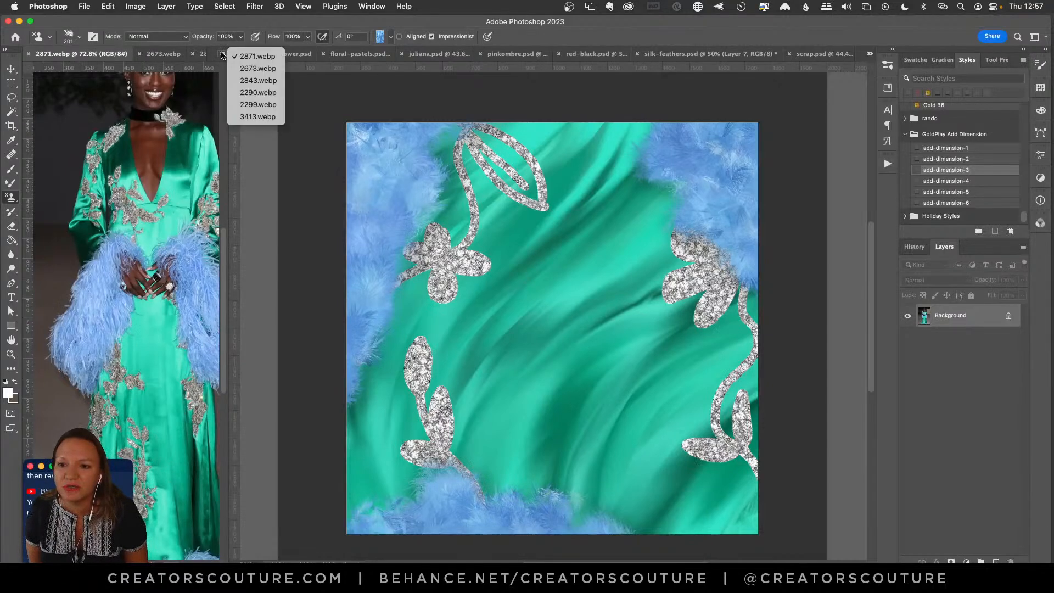
{"action": "left_click", "coordinate": [264, 69]}
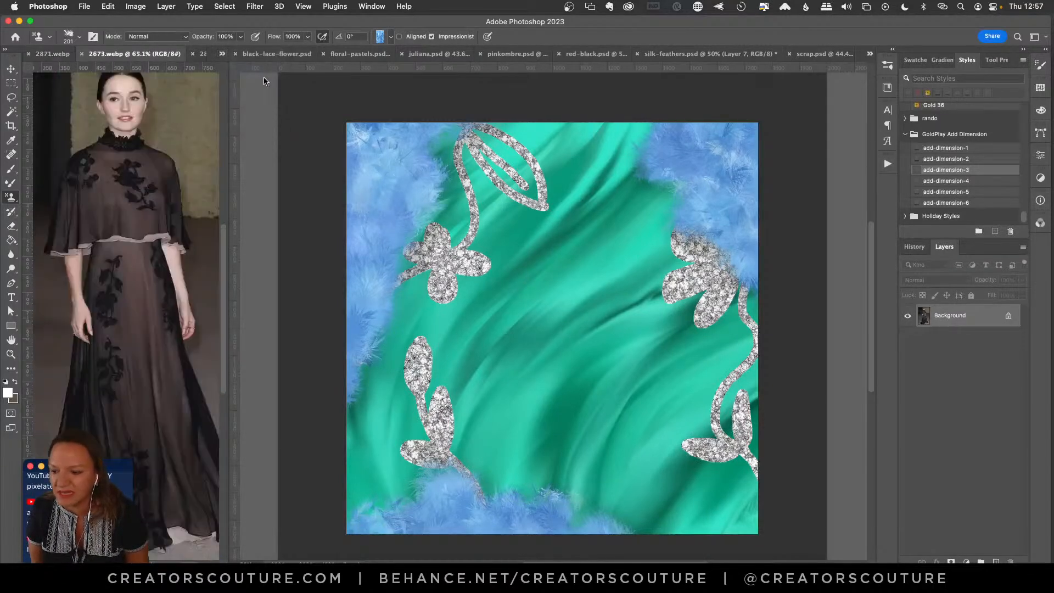
{"action": "left_click", "coordinate": [222, 54]}
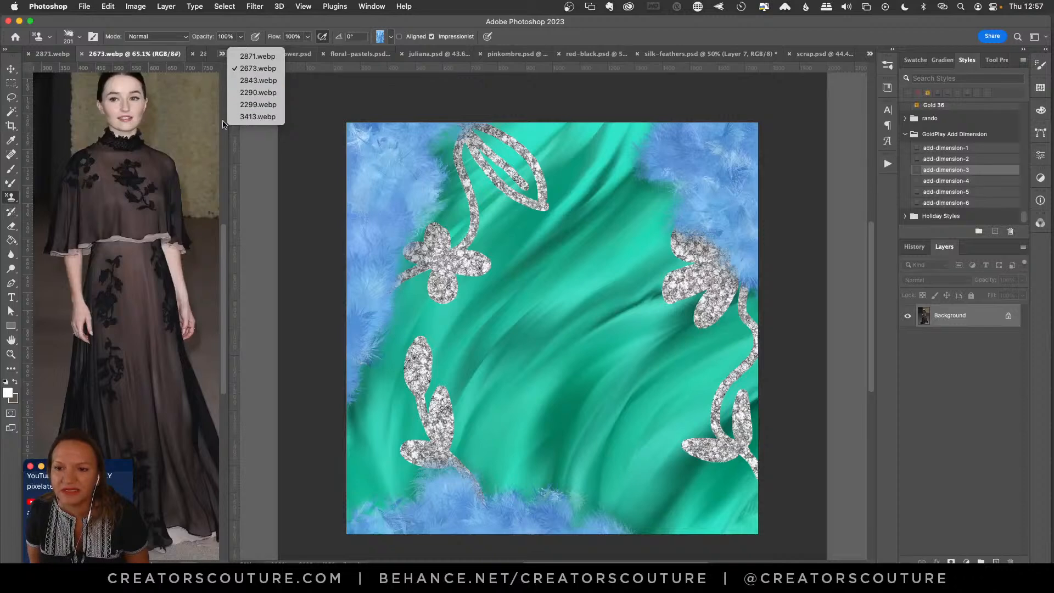
{"action": "left_click", "coordinate": [255, 80]}
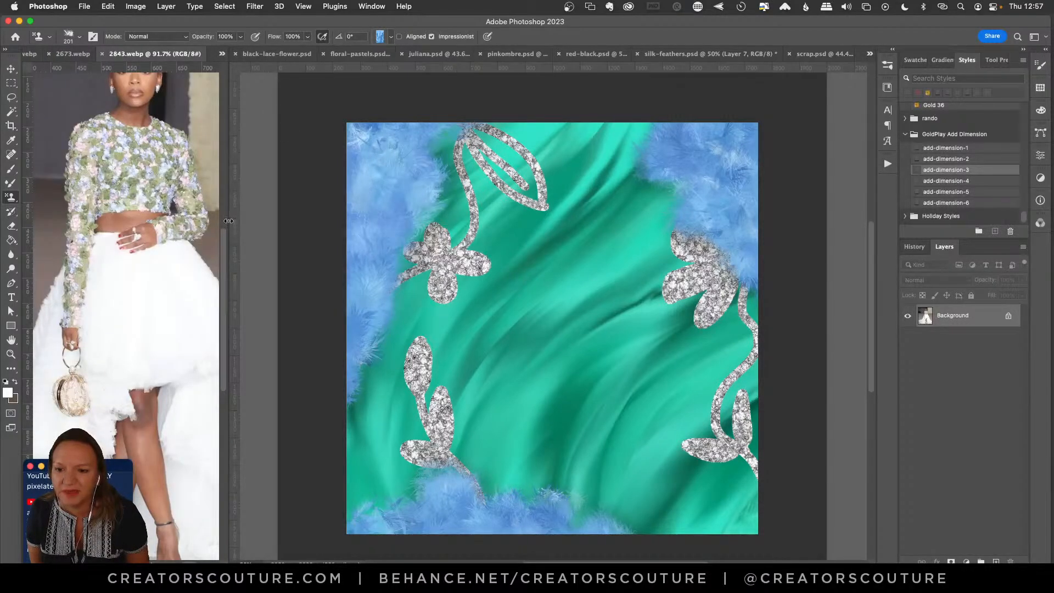
{"action": "left_click_drag", "start_coordinate": [229, 221], "coordinate": [318, 219]}
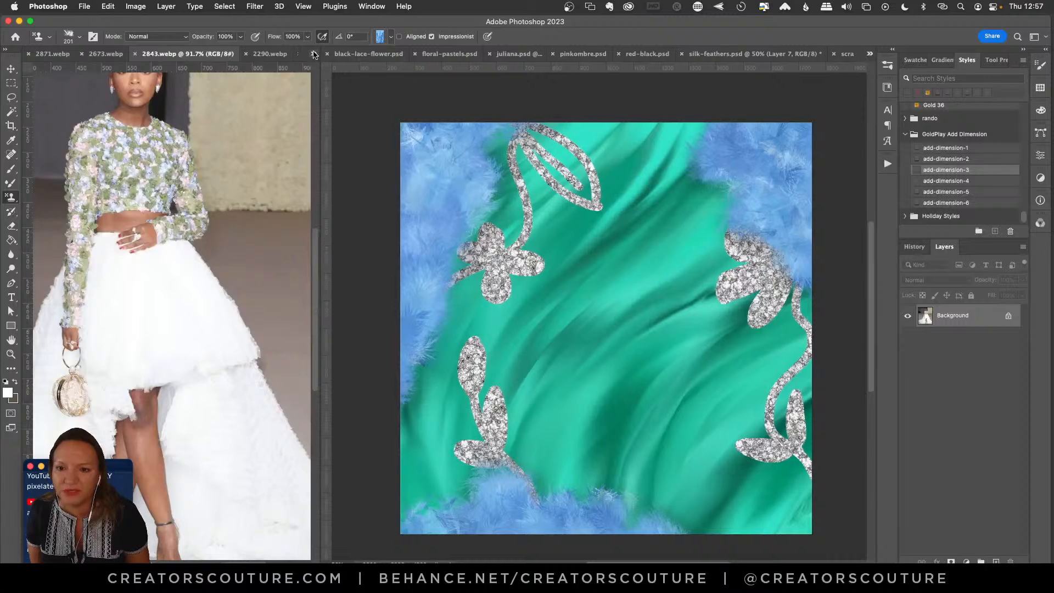
Review the remaining reference photos 2290.webp, 2299.webp and 3413.webp, examining each gown's fabric.
{"action": "left_click", "coordinate": [314, 53]}
{"action": "left_click", "coordinate": [332, 96]}
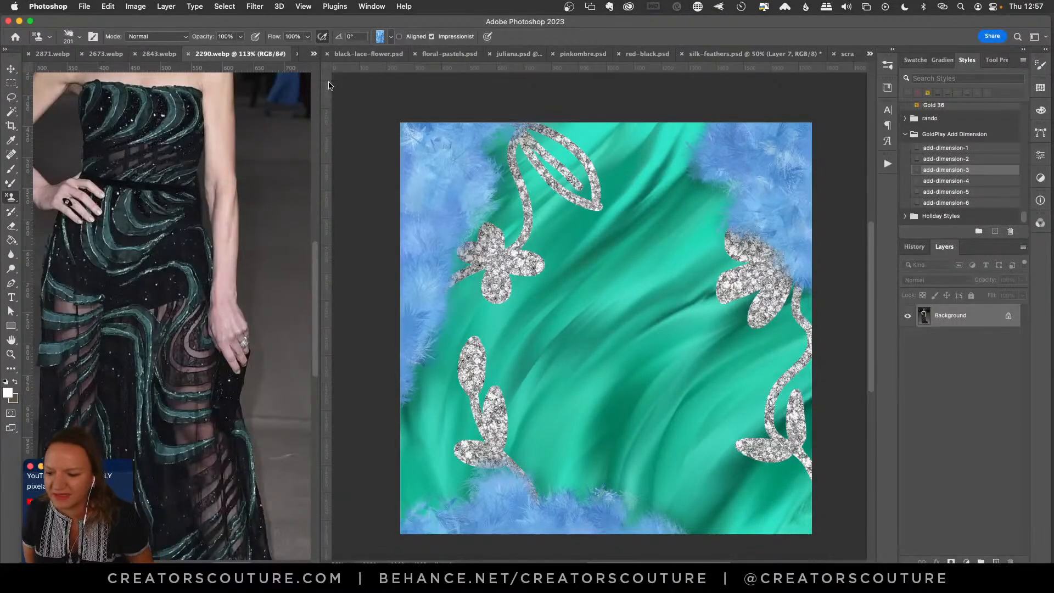
{"action": "scroll", "coordinate": [265, 177], "scroll_direction": "left", "scroll_amount": 5}
{"action": "scroll", "coordinate": [265, 177], "scroll_direction": "up", "scroll_amount": 3}
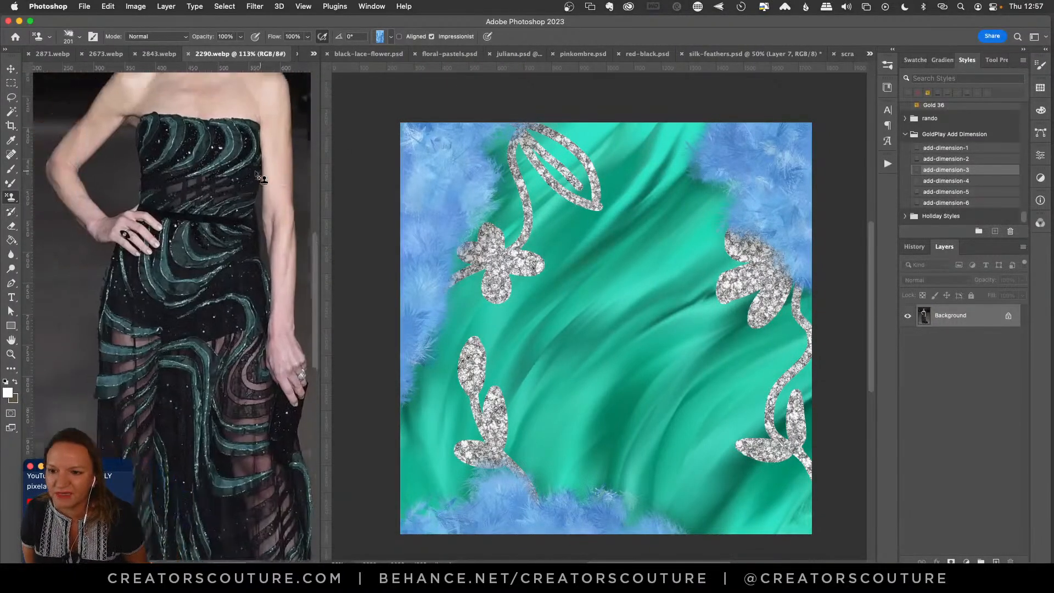
{"action": "left_click", "coordinate": [314, 53]}
{"action": "left_click", "coordinate": [342, 104]}
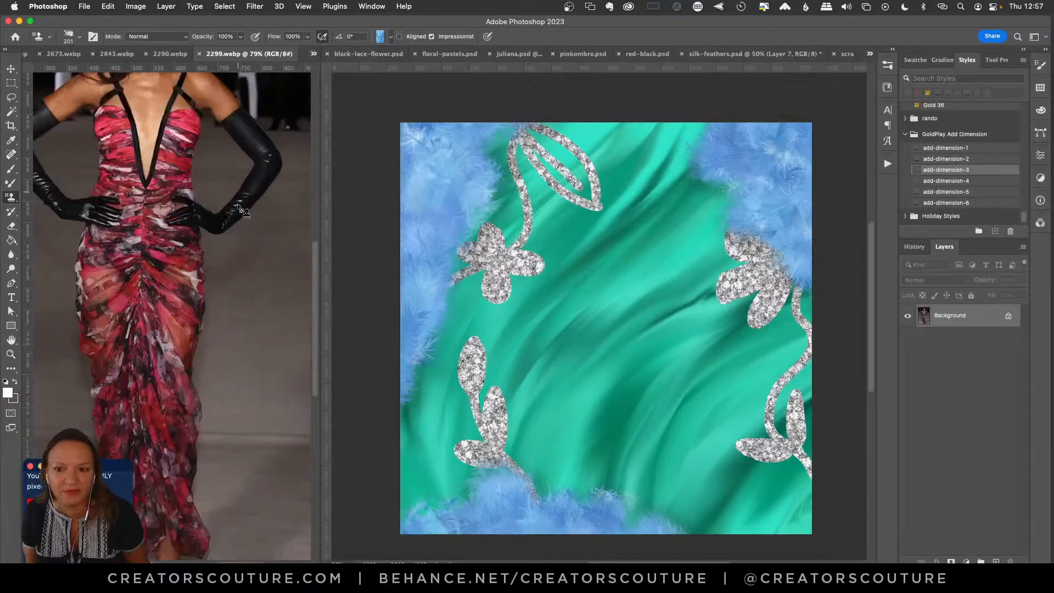
{"action": "scroll", "coordinate": [240, 211], "scroll_direction": "up", "scroll_amount": 3}
{"action": "scroll", "coordinate": [241, 211], "scroll_direction": "left", "scroll_amount": 3}
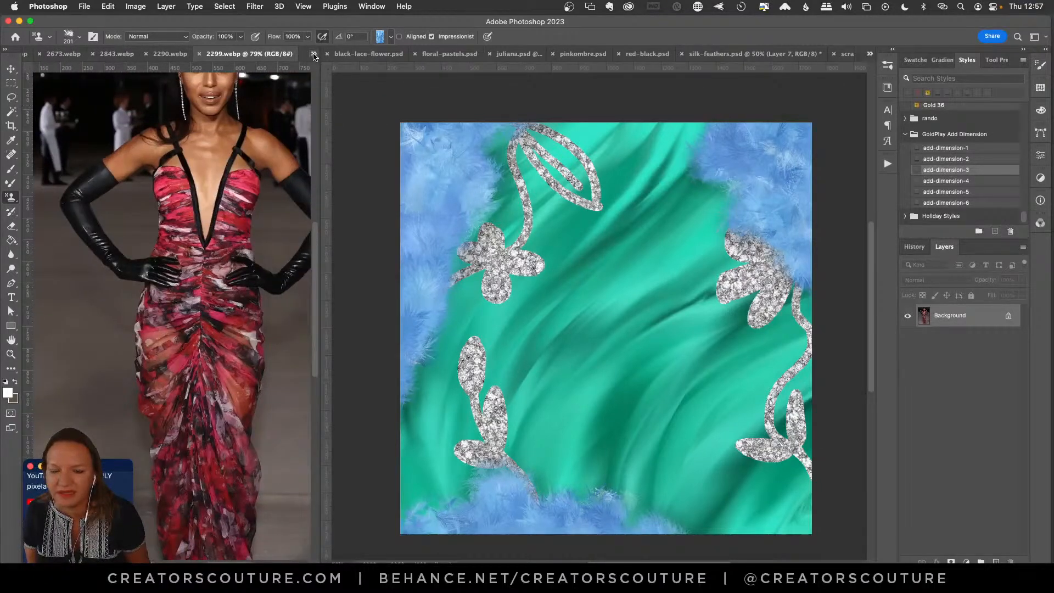
{"action": "left_click", "coordinate": [313, 54]}
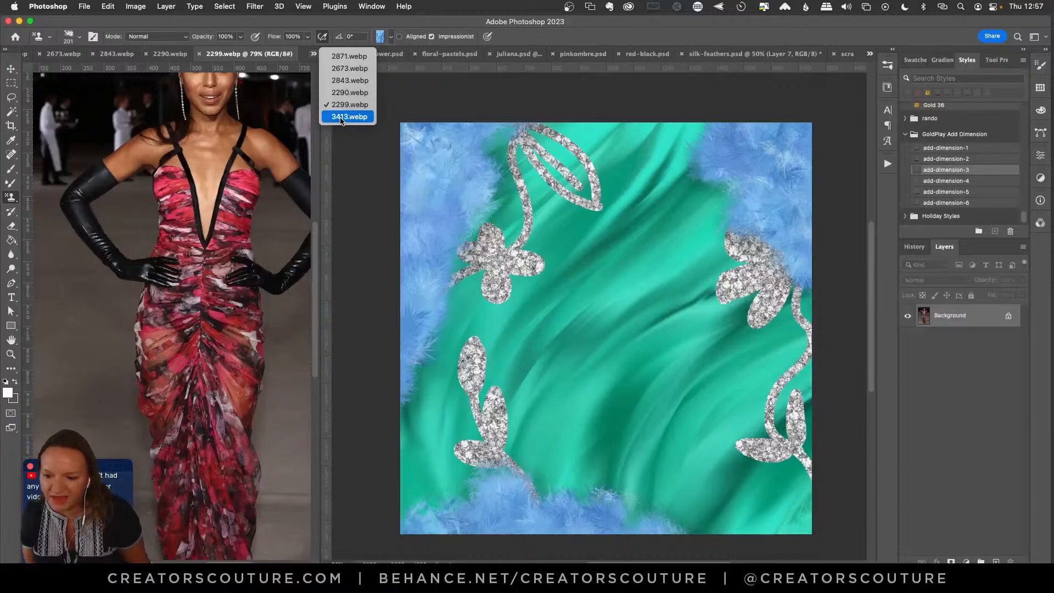
{"action": "left_click", "coordinate": [341, 117]}
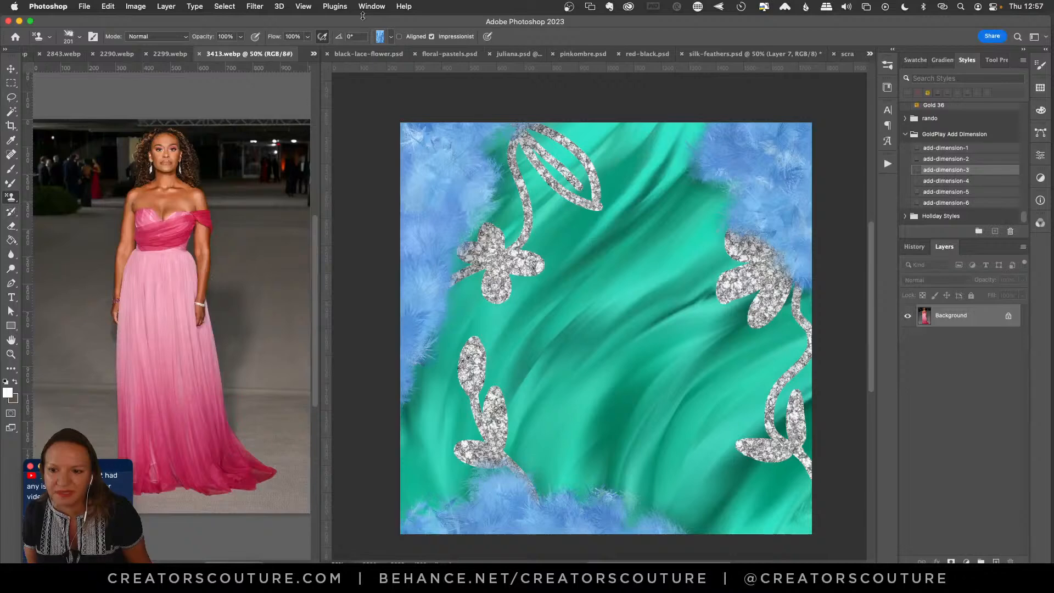
Show gown photo 2673.webp beside black-lace-flower.psd to compare the dress with its artwork.
{"action": "left_click", "coordinate": [313, 53]}
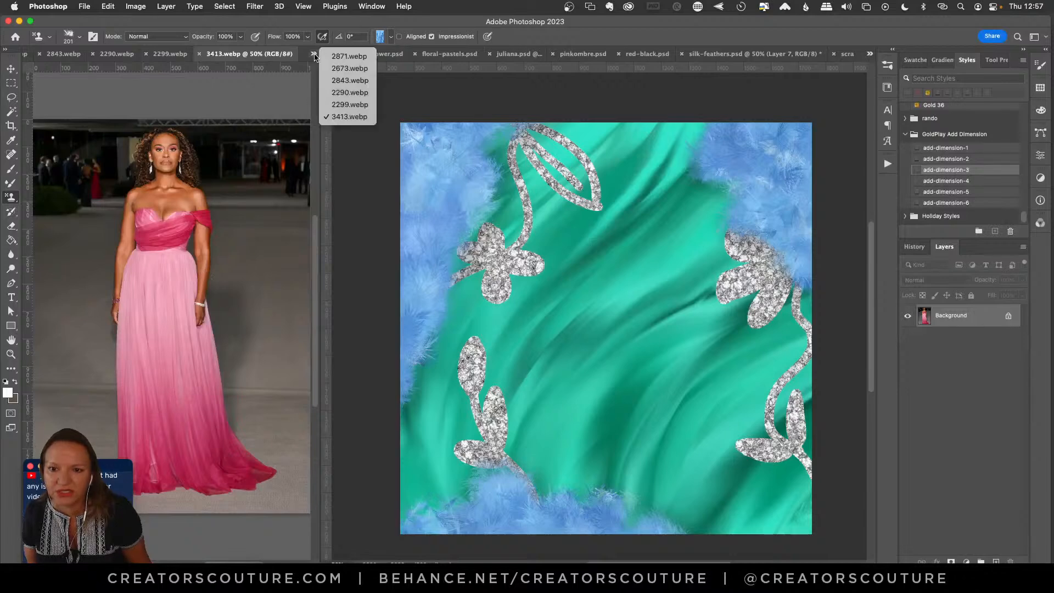
{"action": "left_click", "coordinate": [349, 68]}
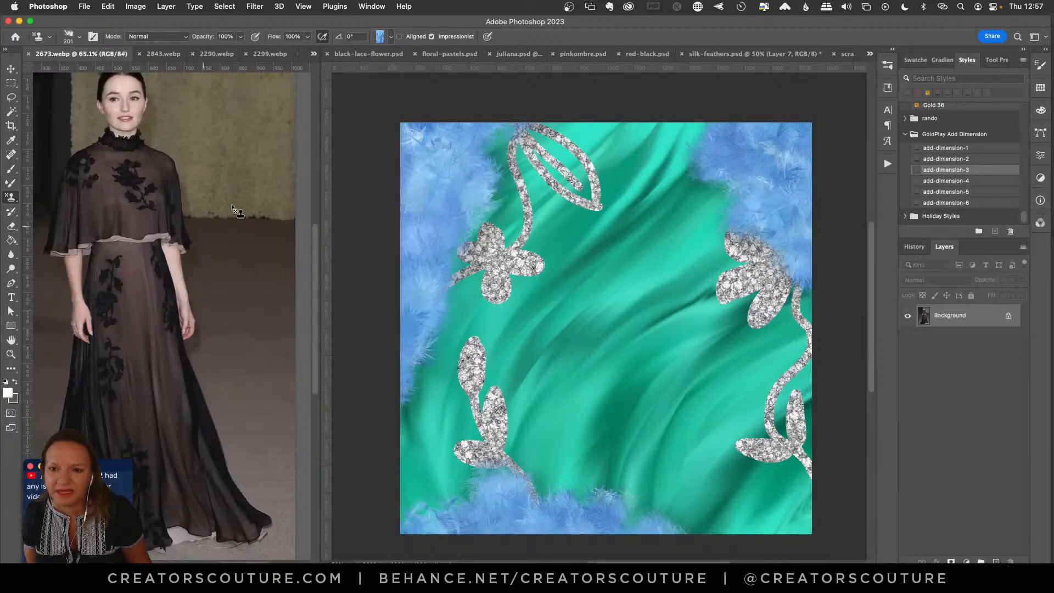
{"action": "left_click", "coordinate": [368, 54]}
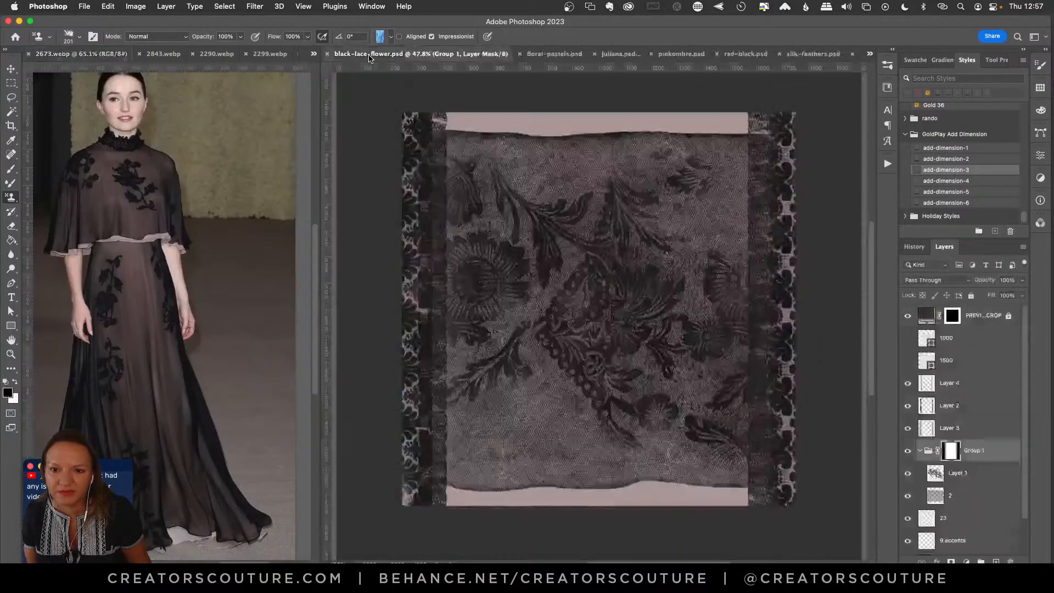
Show photo 2843.webp beside floral-pastels.psd to compare the floral top with its artwork.
{"action": "left_click", "coordinate": [313, 54]}
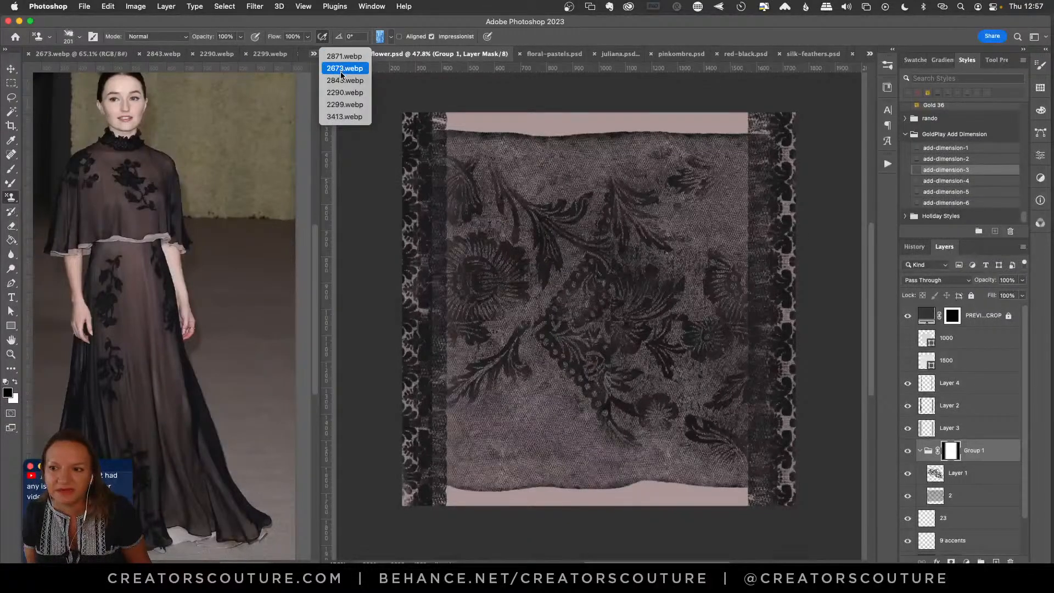
{"action": "left_click", "coordinate": [343, 82]}
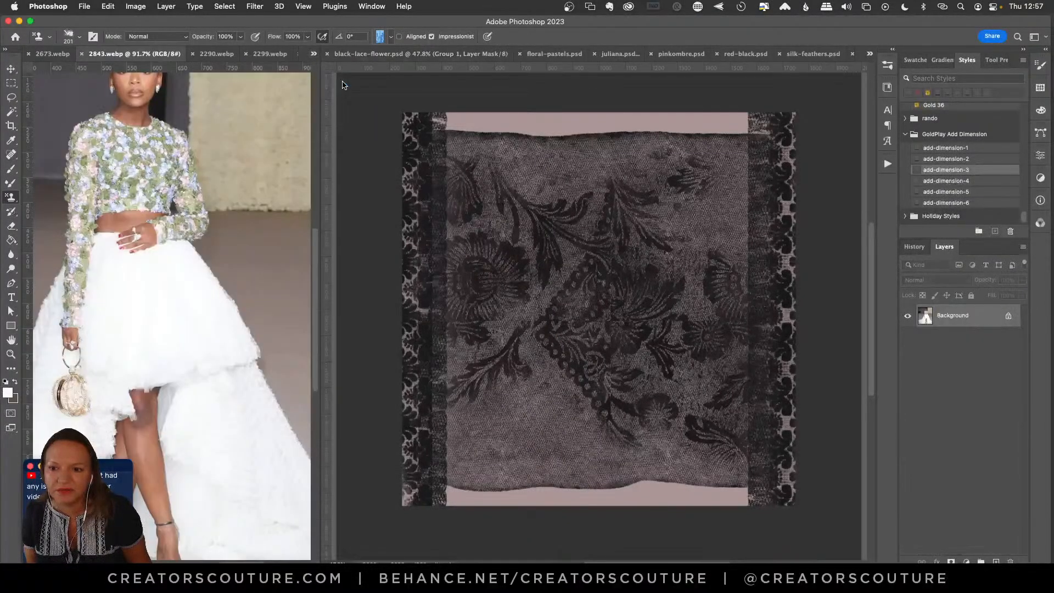
{"action": "left_click", "coordinate": [555, 53]}
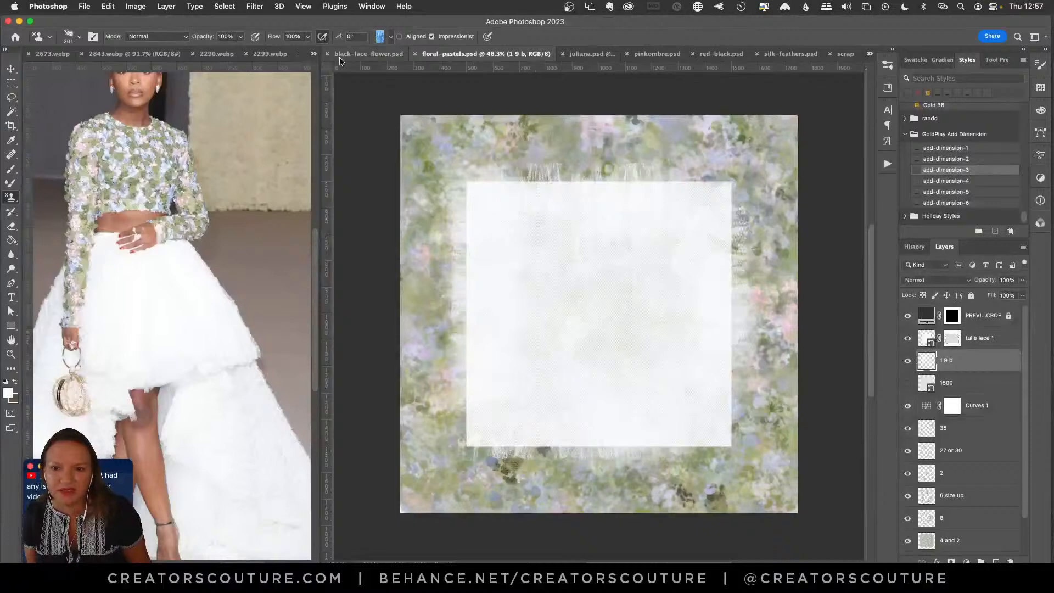
Show photo 2290.webp beside juliana.psd to compare the beaded wavy gown with its artwork.
{"action": "left_click", "coordinate": [313, 54]}
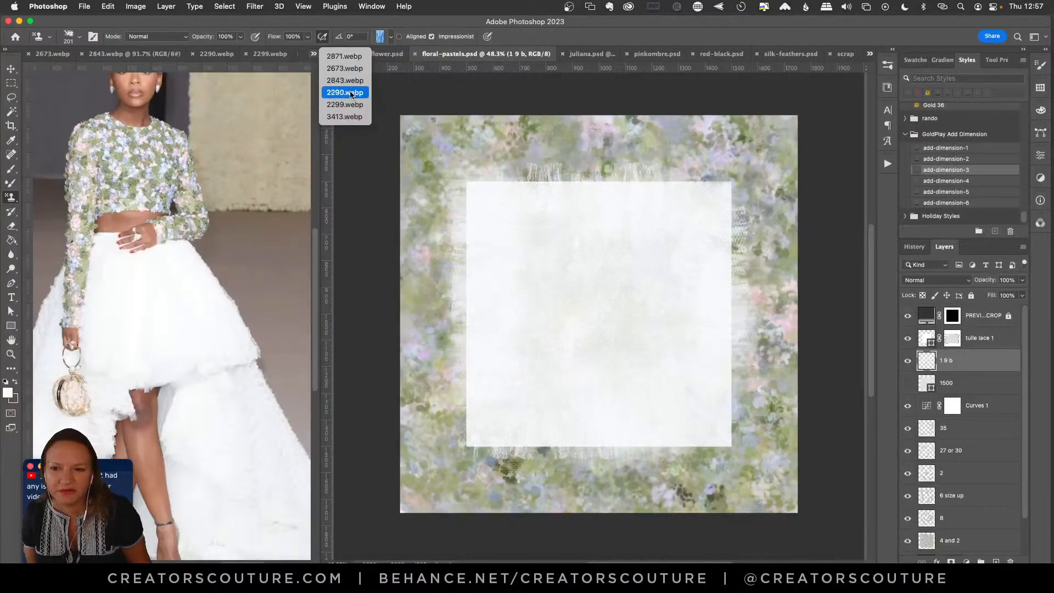
{"action": "left_click", "coordinate": [345, 92]}
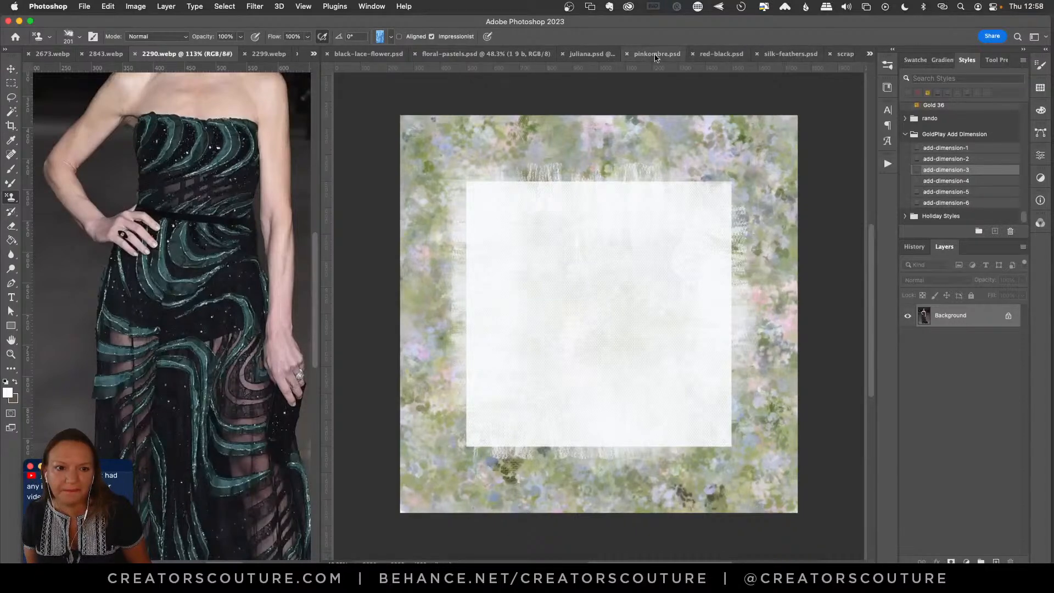
{"action": "left_click", "coordinate": [586, 53]}
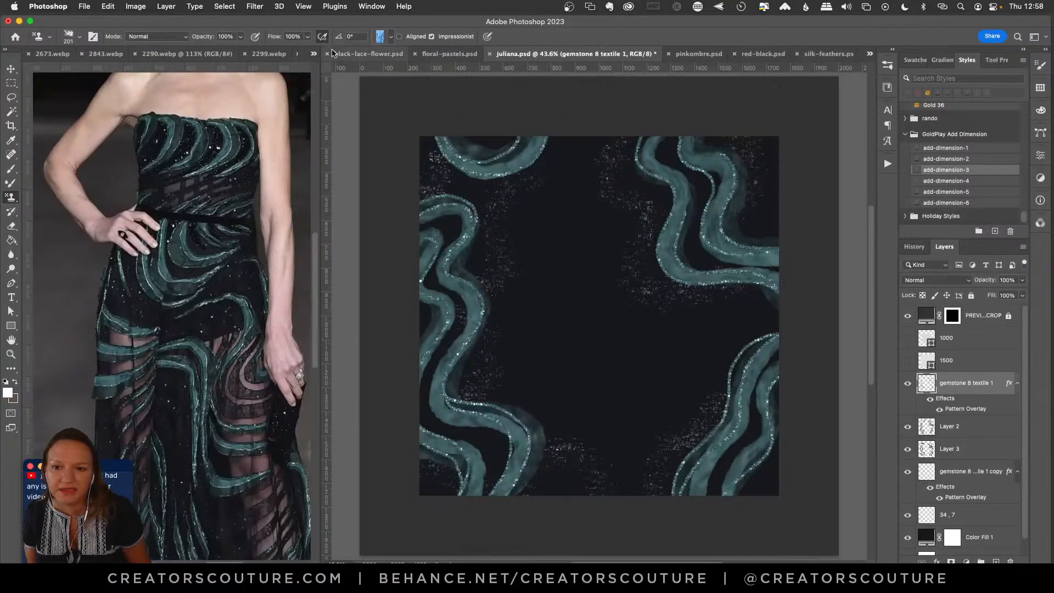
Show gown photo 2299.webp beside red-black.psd for comparison, and bring up the pink gown photo 3413.webp.
{"action": "left_click", "coordinate": [313, 53]}
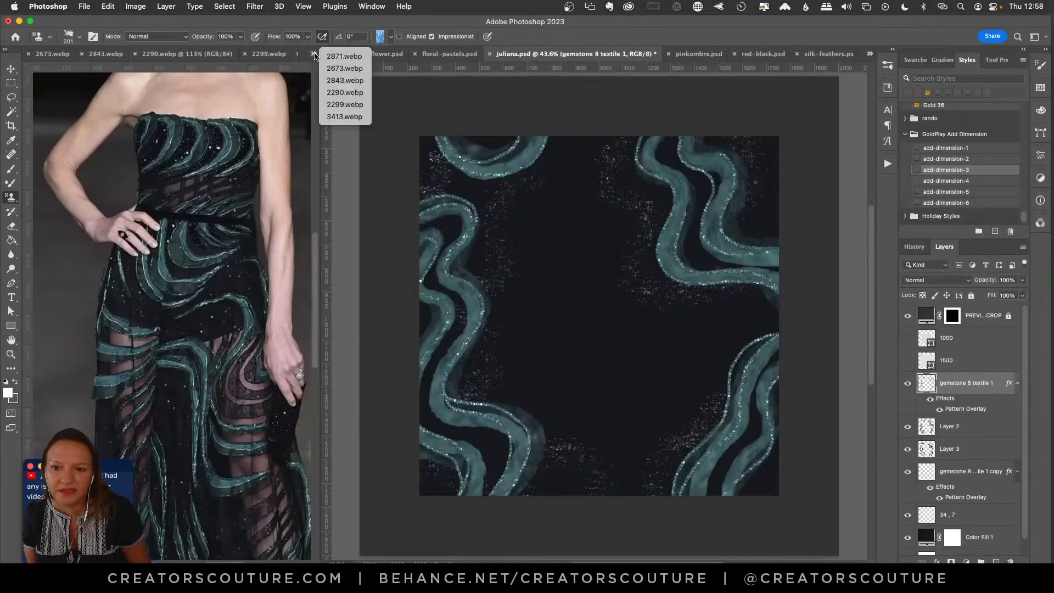
{"action": "left_click", "coordinate": [345, 105]}
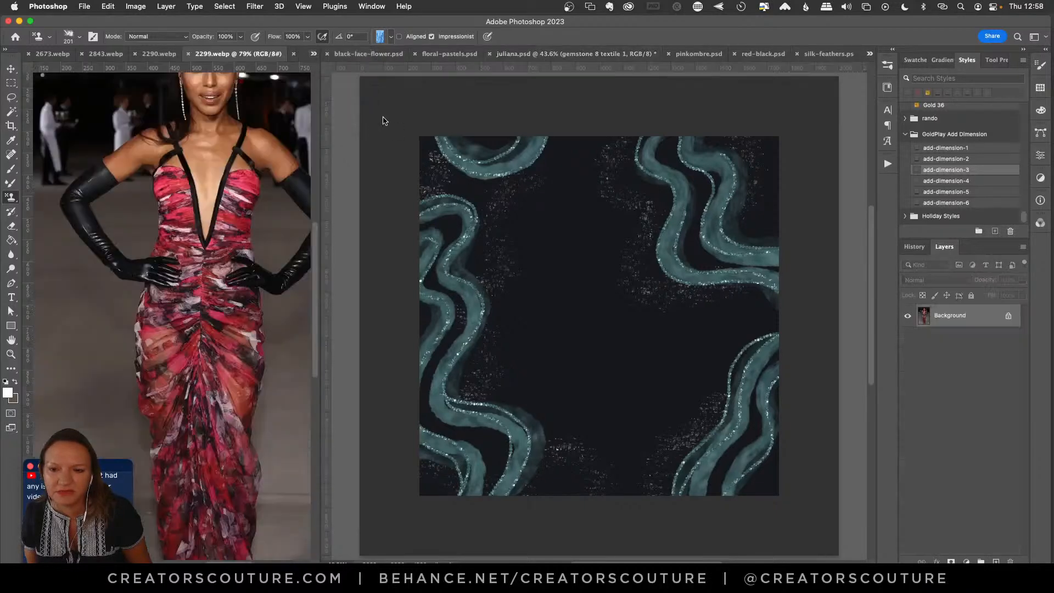
{"action": "left_click", "coordinate": [763, 54]}
{"action": "left_click", "coordinate": [313, 53]}
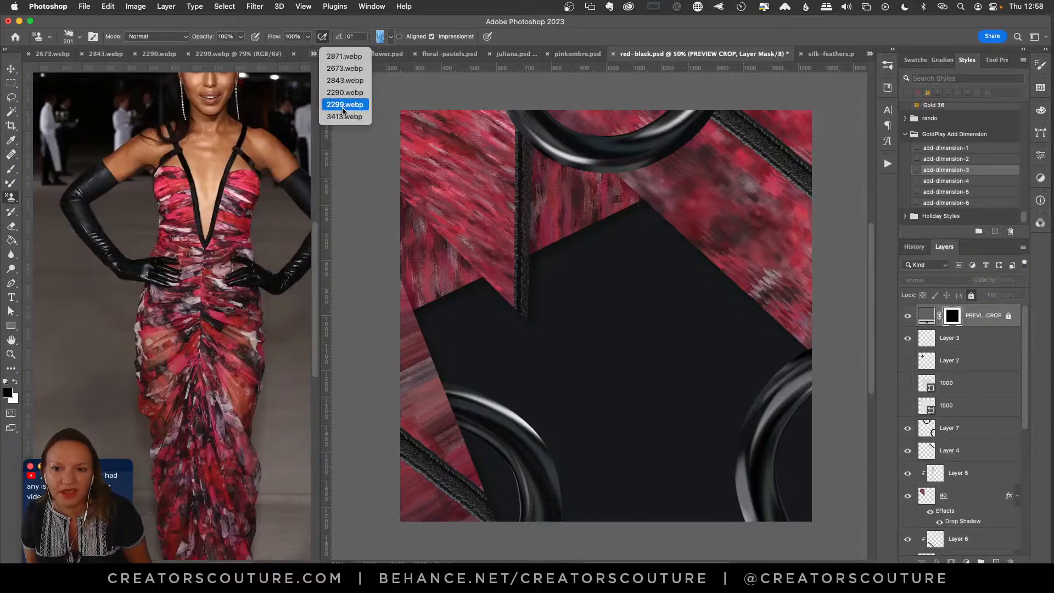
{"action": "left_click", "coordinate": [344, 116]}
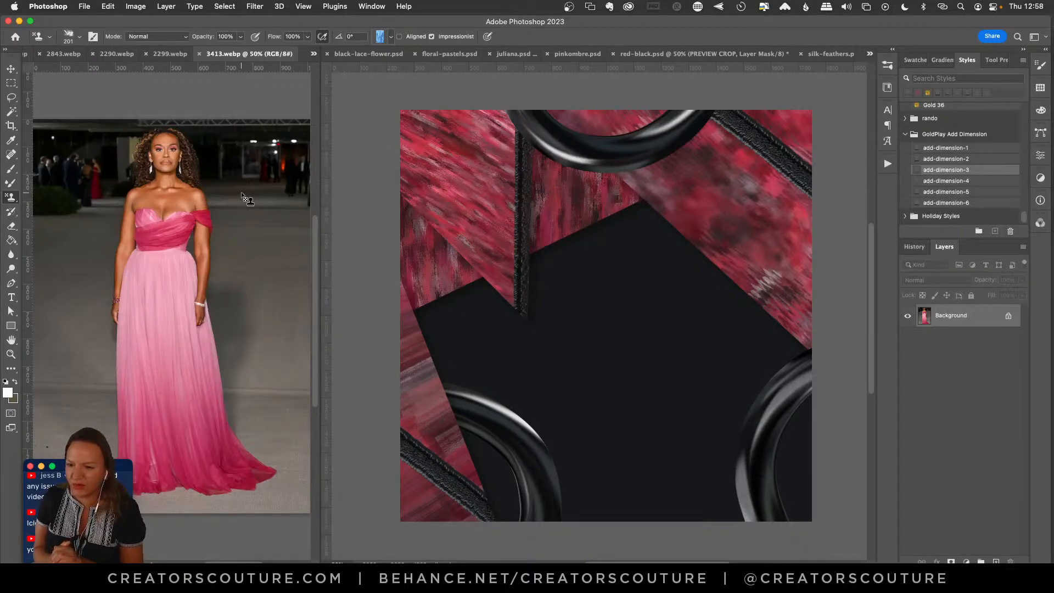
Show gown photo 2673.webp beside black-lace-flower.psd, and select Group 1 in the artwork with the Move tool active.
{"action": "left_click", "coordinate": [314, 55]}
{"action": "left_click", "coordinate": [349, 68]}
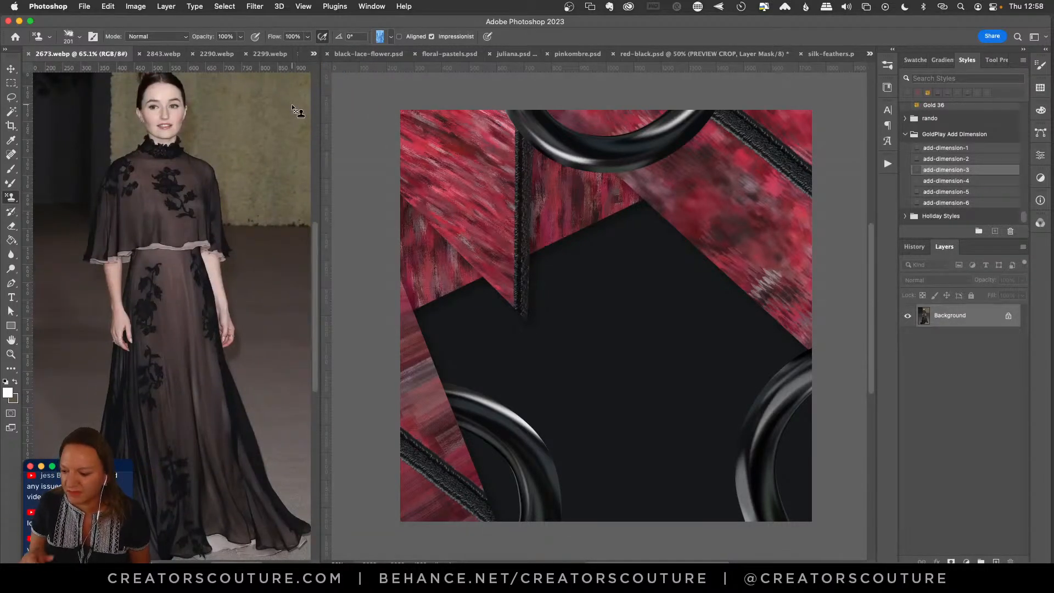
{"action": "left_click", "coordinate": [394, 55]}
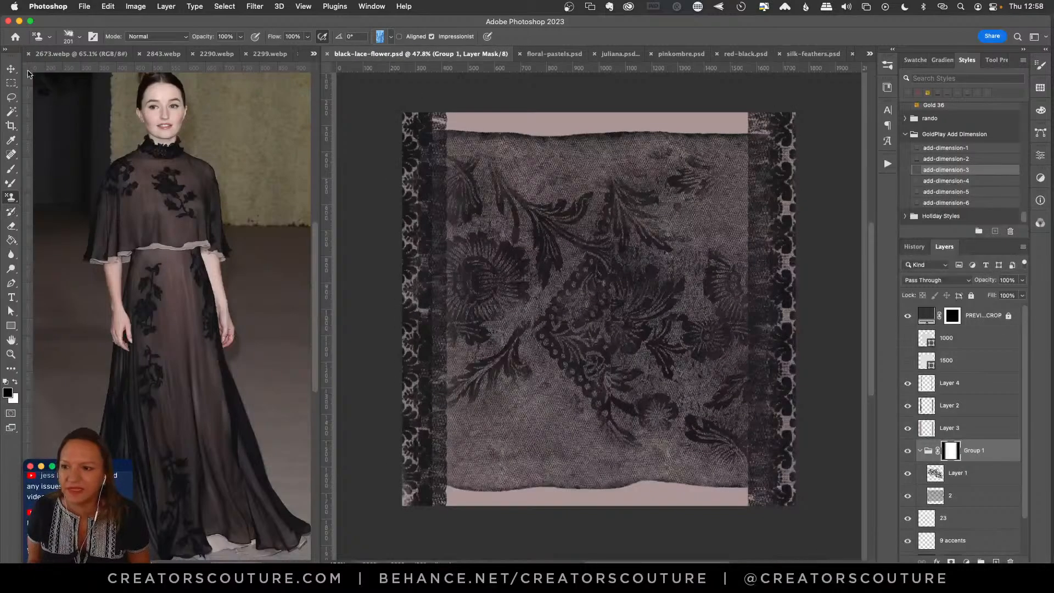
{"action": "left_click", "coordinate": [11, 69]}
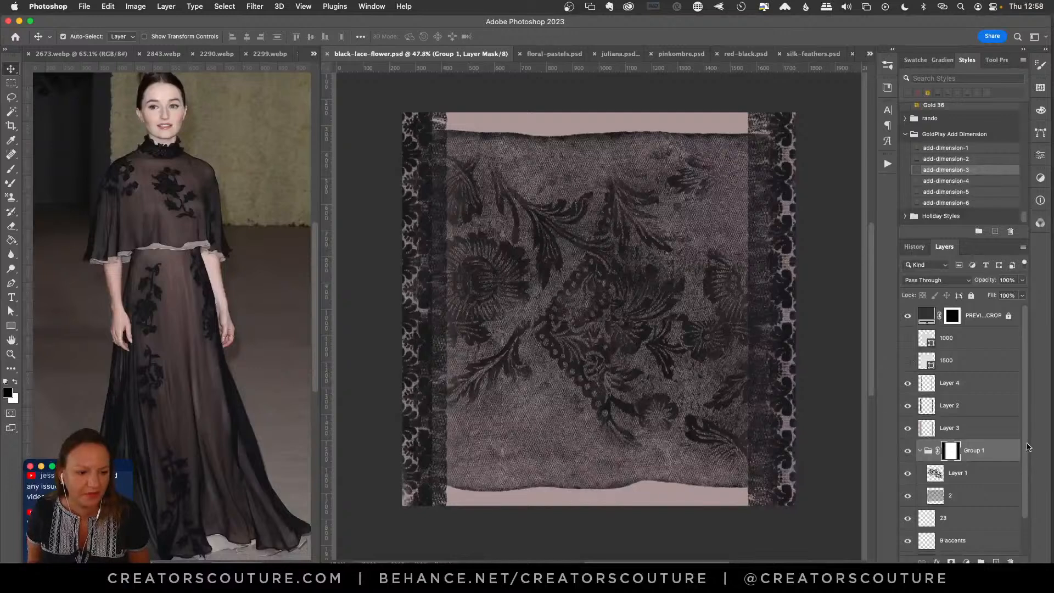
{"action": "scroll", "coordinate": [1021, 462], "scroll_direction": "down", "scroll_amount": 1}
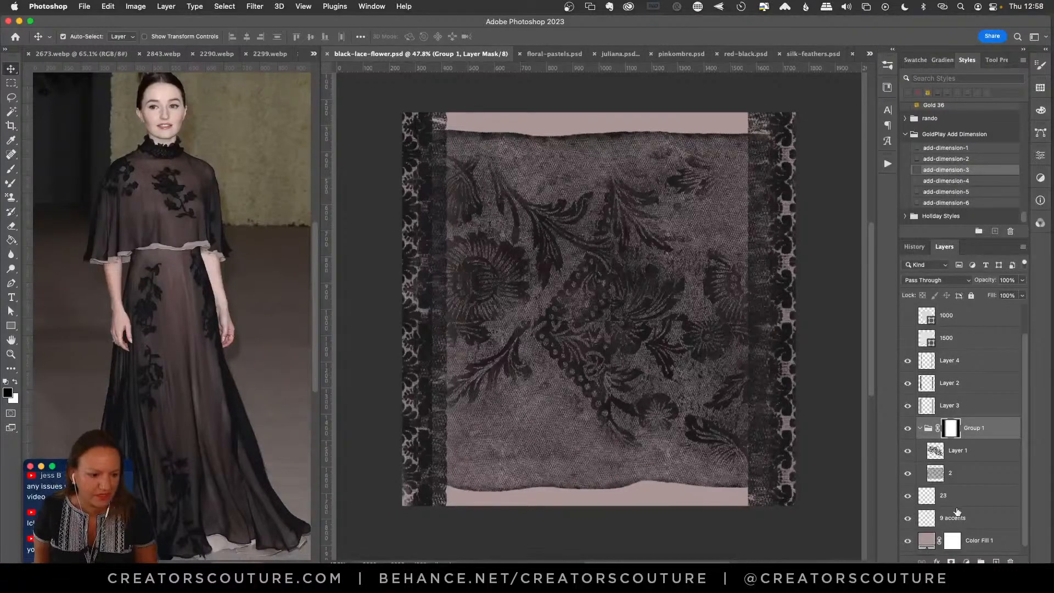
{"action": "left_click", "coordinate": [975, 432]}
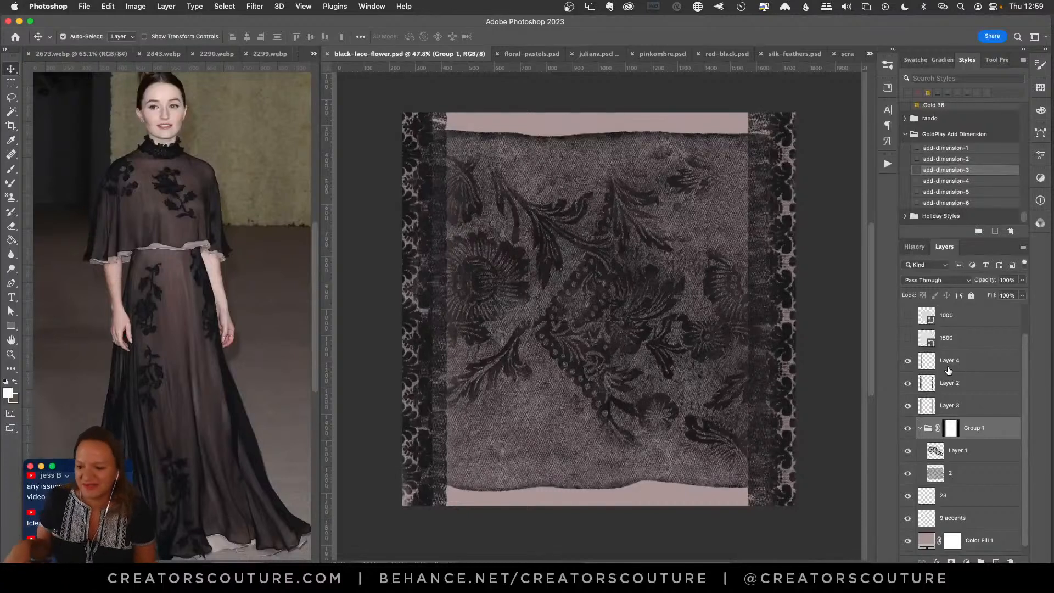
Hide Layer 4, Layer 2, Layer 3 and the floral Layer 1, keeping the tulle texture layer named 2 visible and selected.
{"action": "left_click", "coordinate": [907, 362]}
{"action": "left_click", "coordinate": [907, 383]}
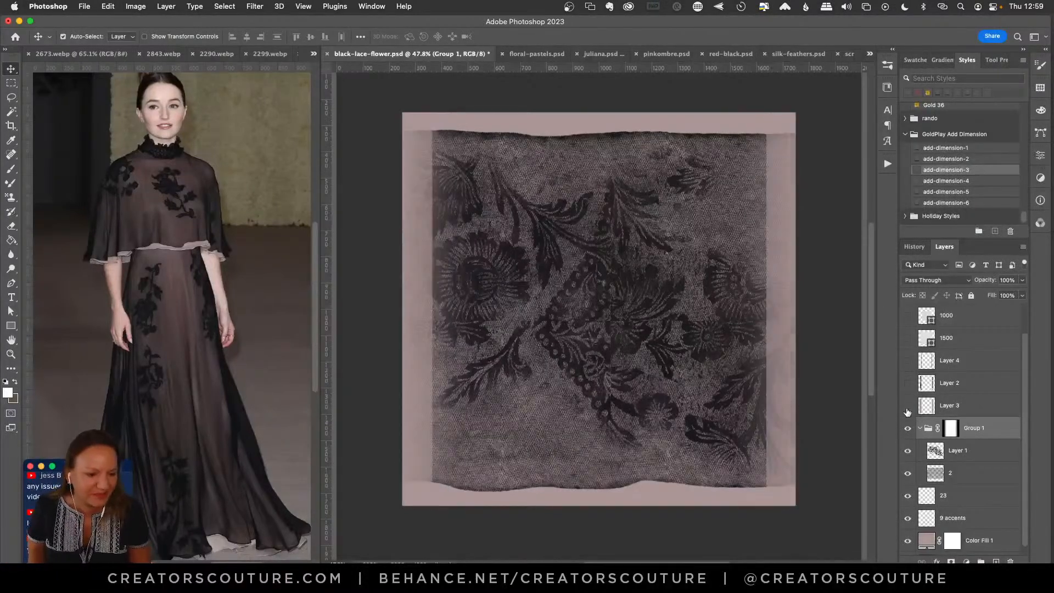
{"action": "left_click", "coordinate": [907, 405]}
{"action": "left_click", "coordinate": [907, 451]}
{"action": "left_click", "coordinate": [907, 473]}
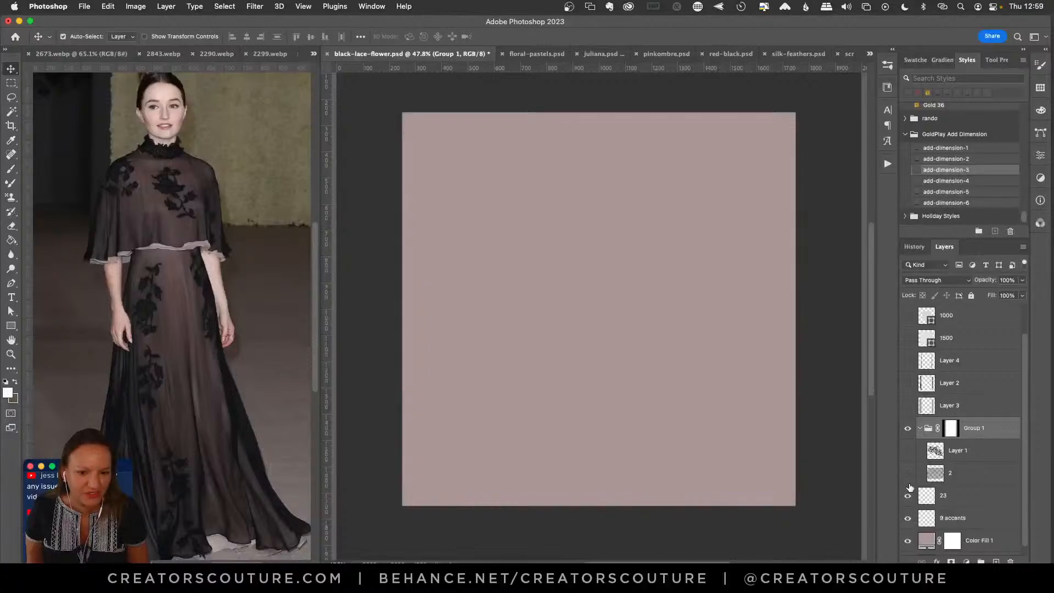
{"action": "left_click", "coordinate": [907, 473]}
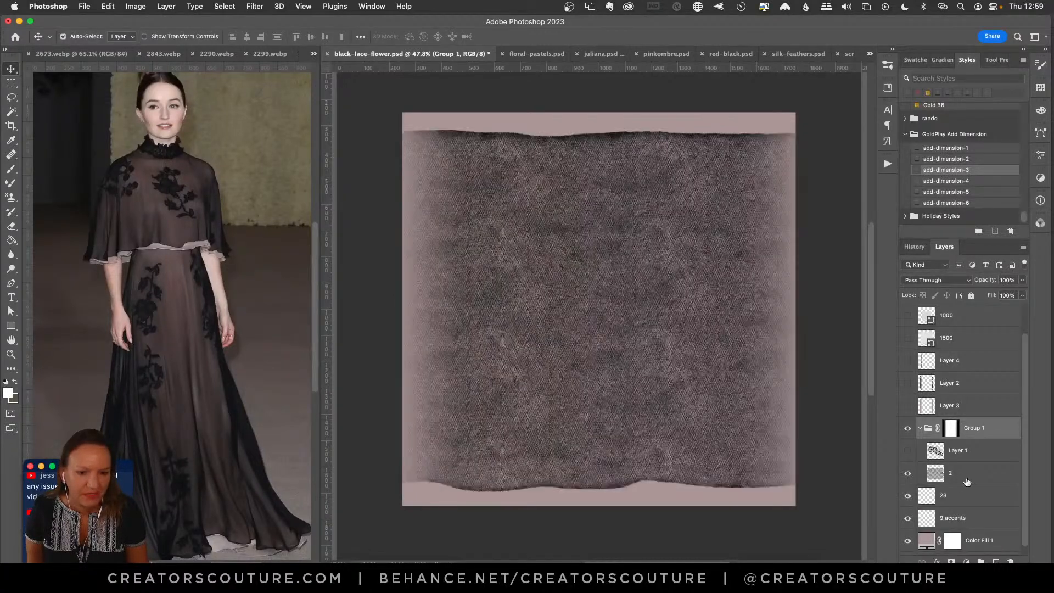
{"action": "left_click", "coordinate": [966, 481]}
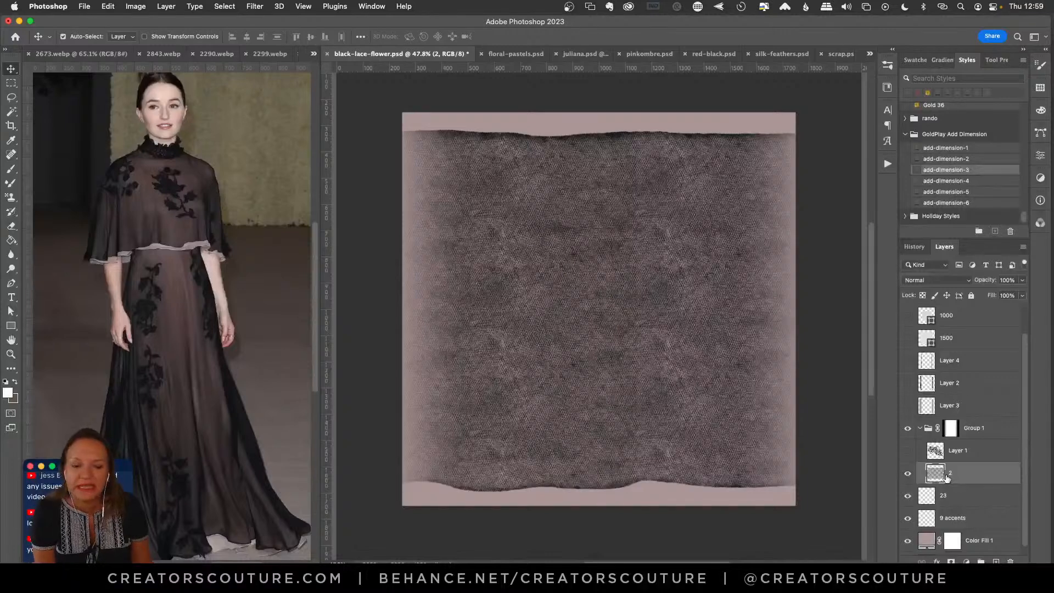
Choose the tulle and lace 2 brush from the Tulle and Lace set for the Brush tool.
{"action": "left_click", "coordinate": [11, 169]}
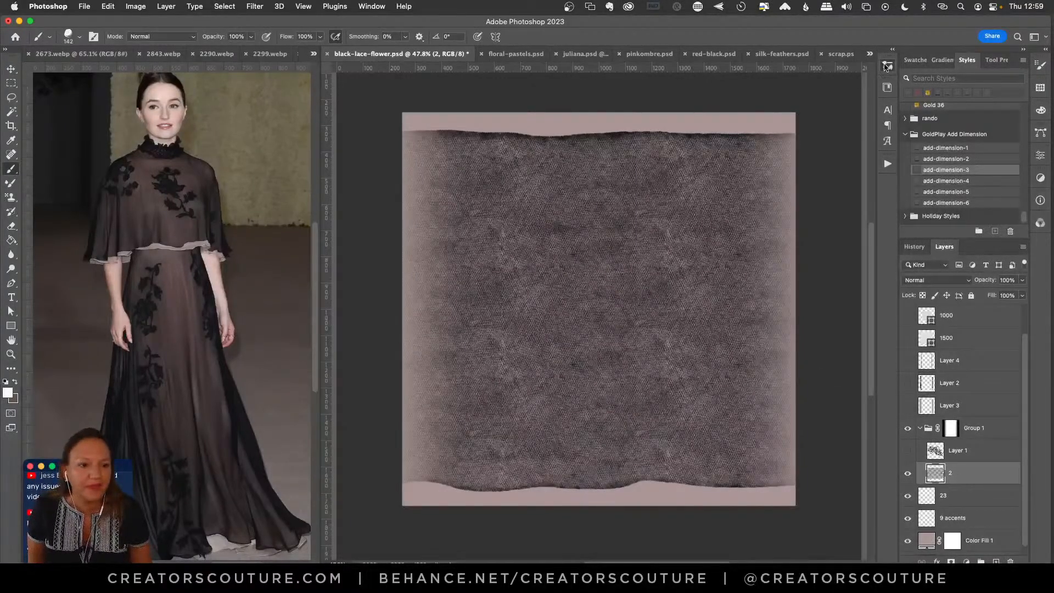
{"action": "left_click", "coordinate": [887, 65]}
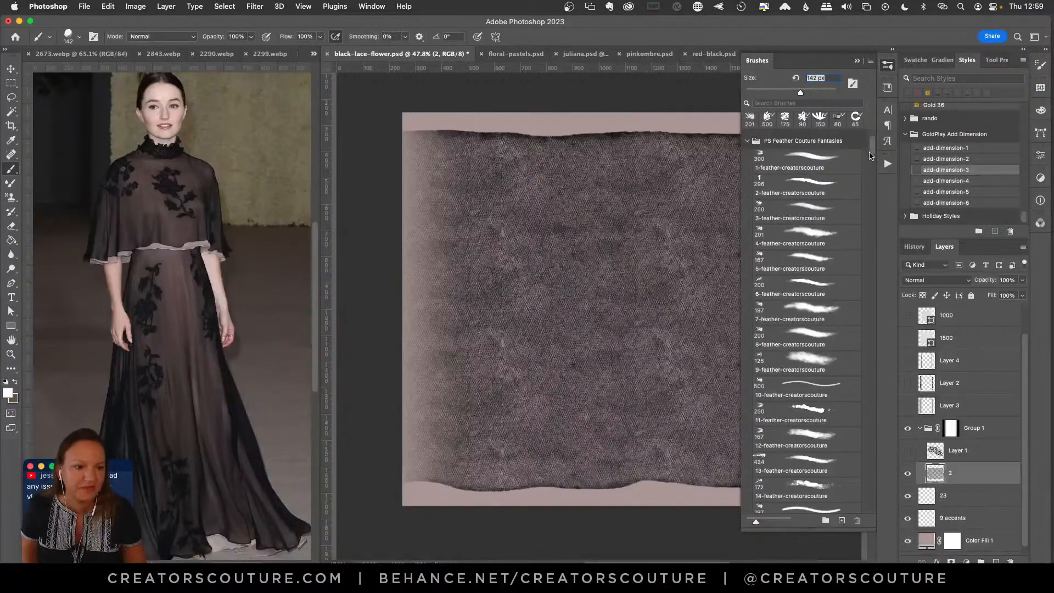
{"action": "left_click_drag", "start_coordinate": [869, 155], "coordinate": [854, 493]}
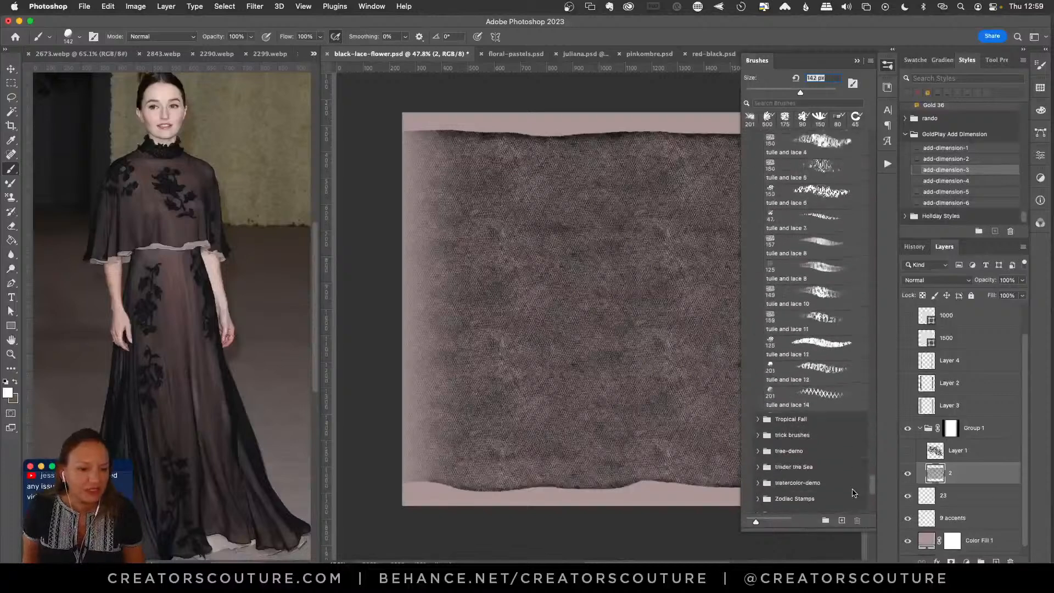
{"action": "scroll", "coordinate": [814, 241], "scroll_direction": "up", "scroll_amount": 5}
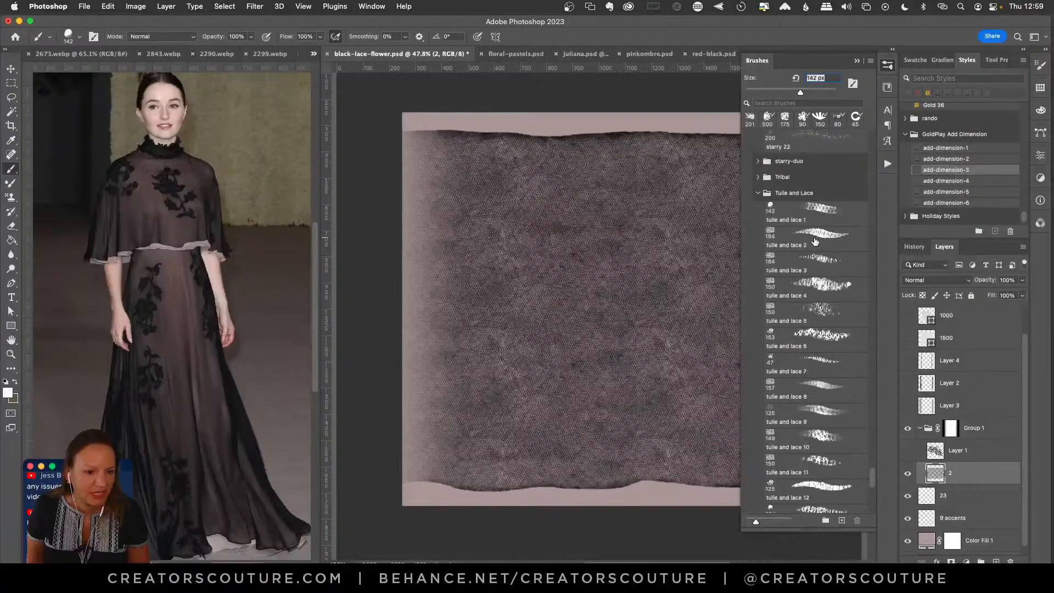
{"action": "left_click", "coordinate": [814, 242]}
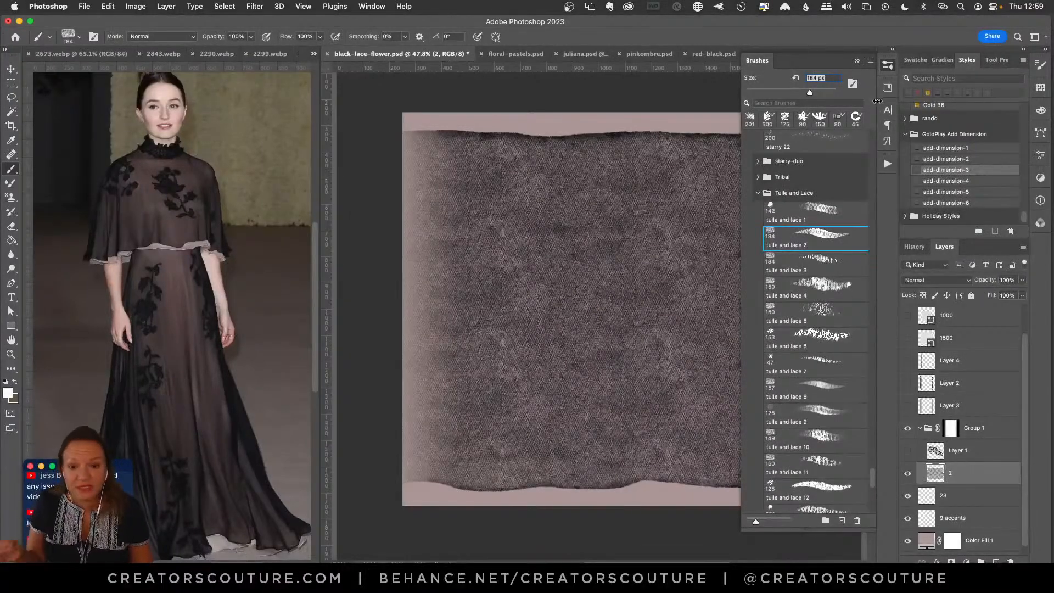
{"action": "left_click", "coordinate": [888, 66]}
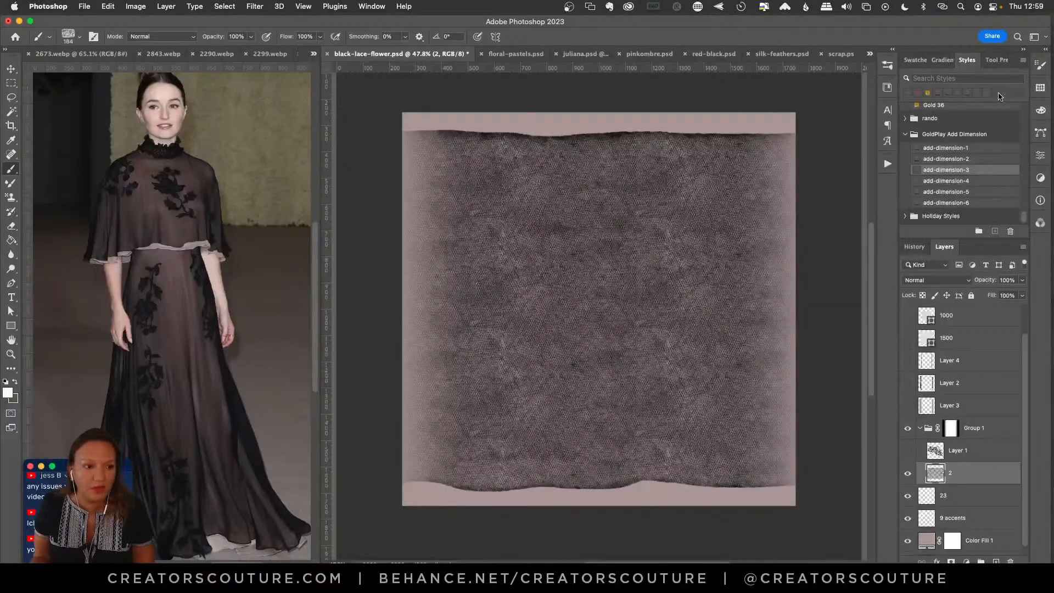
Examine the Texture options in the tulle brush's settings.
{"action": "left_click", "coordinate": [372, 6]}
{"action": "mouse_move", "coordinate": [371, 23]}
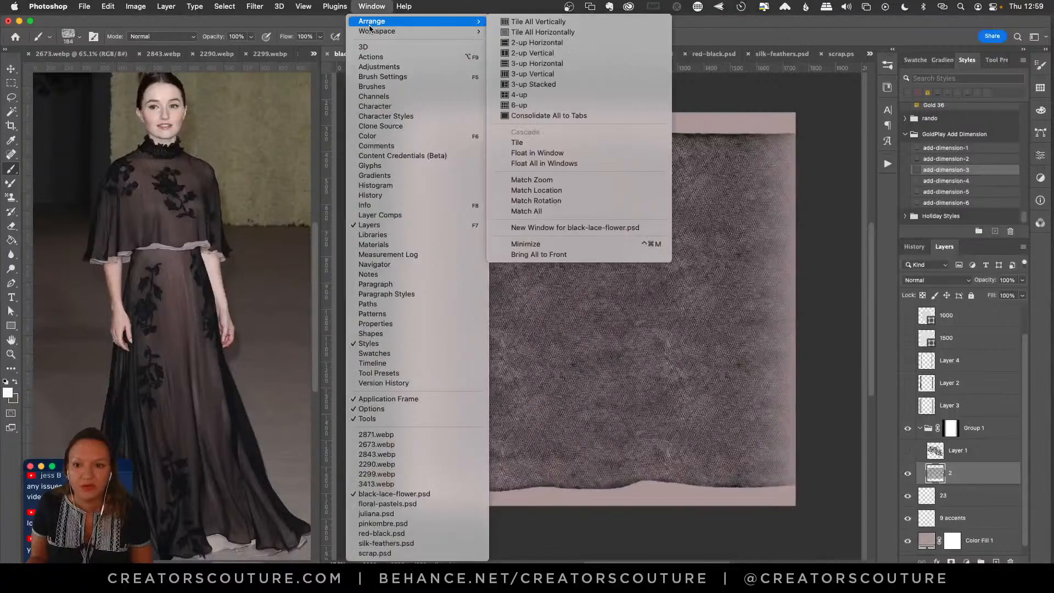
{"action": "left_click", "coordinate": [396, 76]}
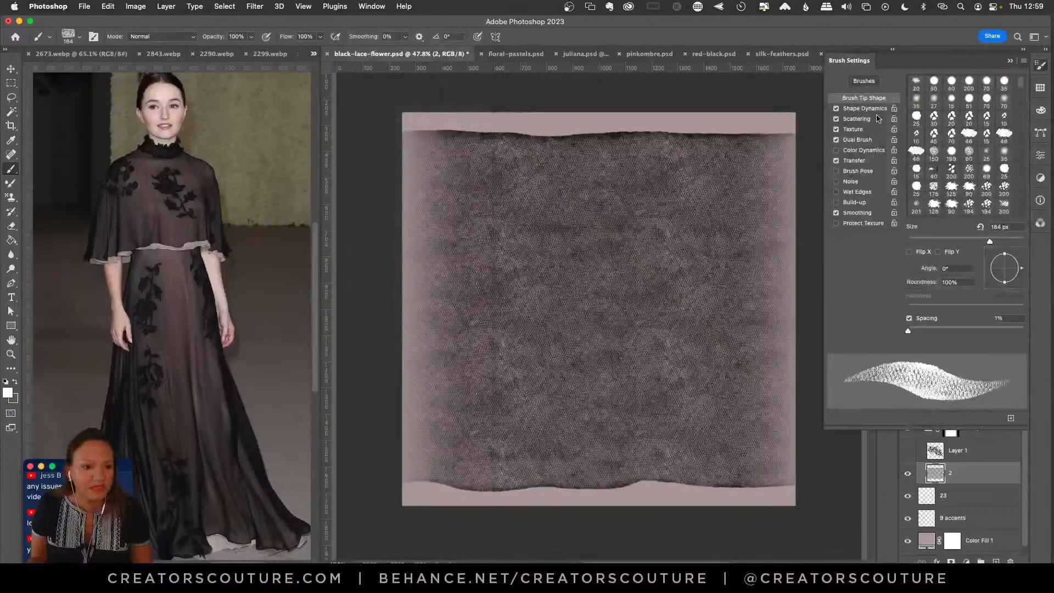
{"action": "left_click", "coordinate": [862, 132]}
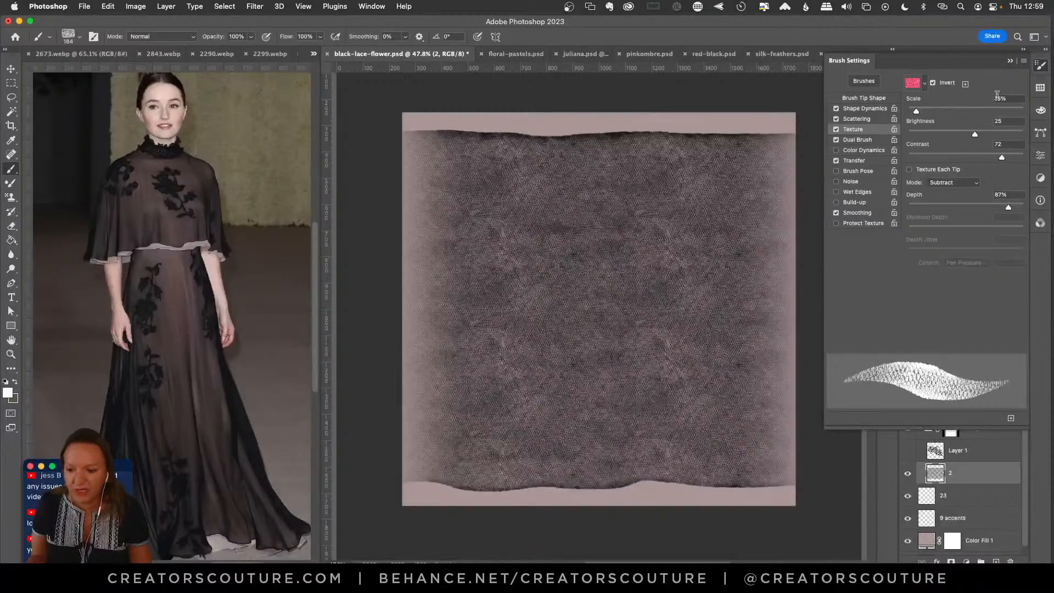
{"action": "left_click", "coordinate": [1042, 65]}
Try white zigzag strokes with the tulle brush over the middle of the artwork and undo them.
{"action": "mouse_move", "coordinate": [603, 137]}
{"action": "left_mouse_down"}
{"action": "mouse_move", "coordinate": [573, 173]}
{"action": "mouse_move", "coordinate": [604, 230]}
{"action": "left_mouse_up"}
{"action": "key", "text": "super+z"}
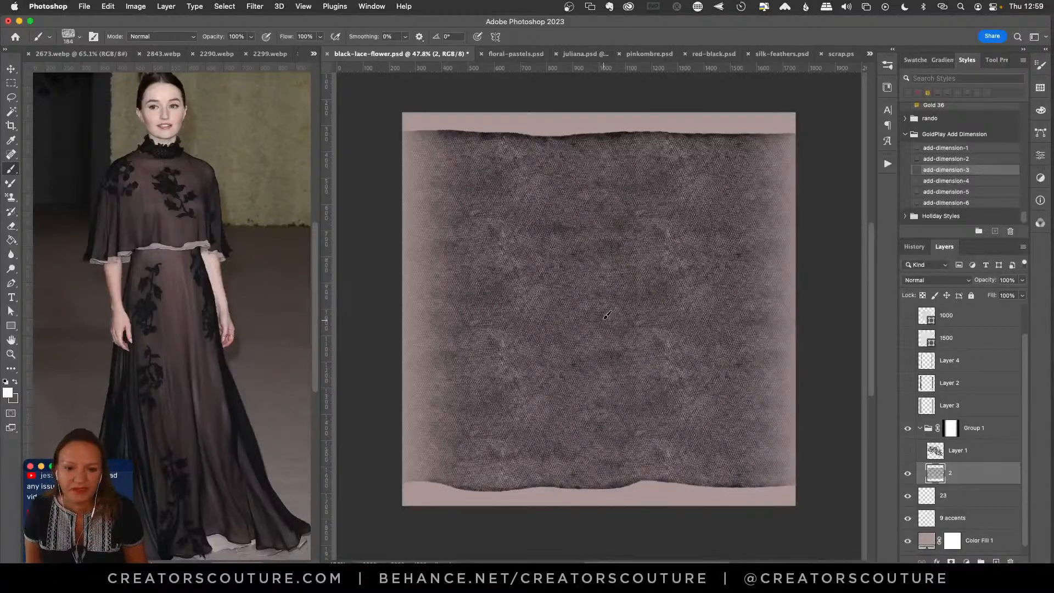
{"action": "left_click_drag", "start_coordinate": [598, 286], "coordinate": [606, 437]}
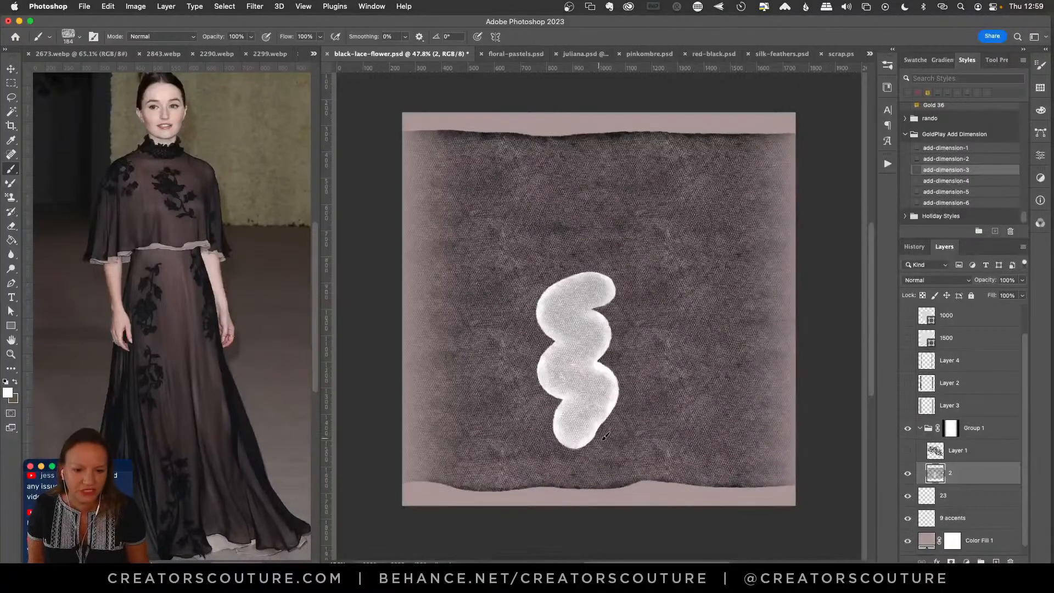
{"action": "key", "text": "super+z"}
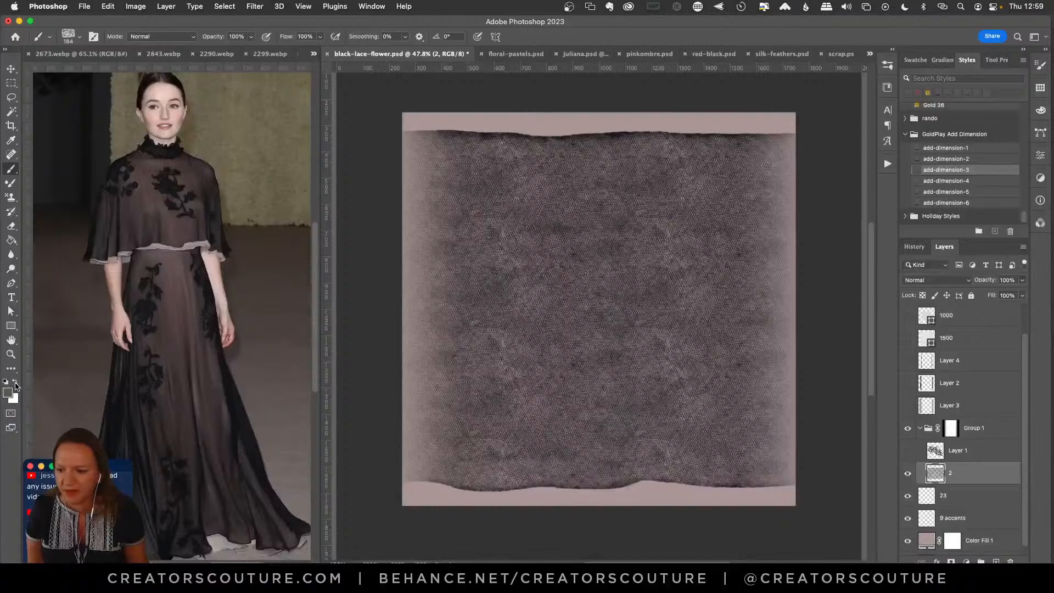
Set the foreground colour to black for the tulle brush.
{"action": "left_click", "coordinate": [8, 392]}
{"action": "left_click_drag", "start_coordinate": [817, 368], "coordinate": [1031, 455]}
{"action": "left_click", "coordinate": [991, 276]}
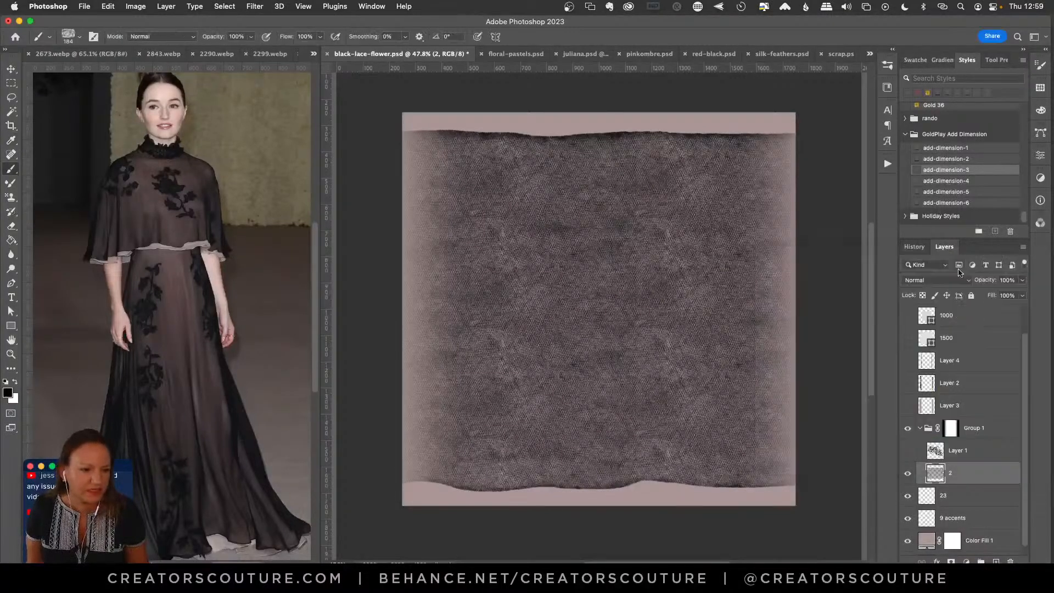
Try black tulle strokes over the middle and across the whole artwork on layer 2, undoing each one.
{"action": "mouse_move", "coordinate": [602, 271]}
{"action": "left_mouse_down"}
{"action": "mouse_move", "coordinate": [586, 312]}
{"action": "mouse_move", "coordinate": [580, 396]}
{"action": "left_mouse_up"}
{"action": "key", "text": "super+z"}
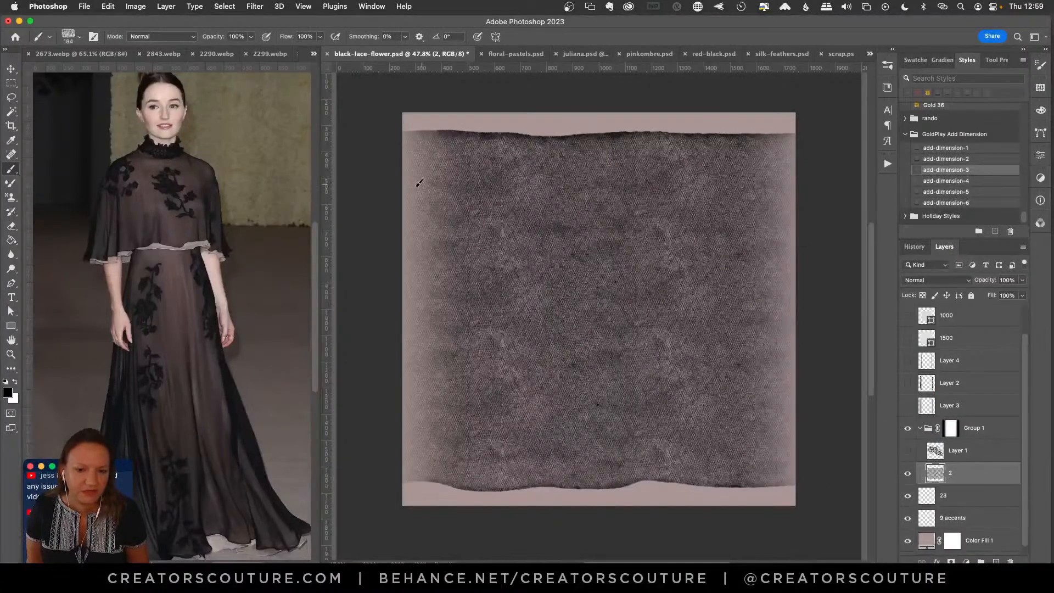
{"action": "mouse_move", "coordinate": [420, 176]}
{"action": "left_mouse_down"}
{"action": "mouse_move", "coordinate": [603, 177]}
{"action": "mouse_move", "coordinate": [509, 197]}
{"action": "mouse_move", "coordinate": [612, 231]}
{"action": "mouse_move", "coordinate": [413, 273]}
{"action": "mouse_move", "coordinate": [775, 247]}
{"action": "mouse_move", "coordinate": [630, 264]}
{"action": "mouse_move", "coordinate": [480, 300]}
{"action": "mouse_move", "coordinate": [768, 294]}
{"action": "mouse_move", "coordinate": [480, 327]}
{"action": "mouse_move", "coordinate": [533, 355]}
{"action": "mouse_move", "coordinate": [777, 357]}
{"action": "mouse_move", "coordinate": [454, 373]}
{"action": "mouse_move", "coordinate": [597, 399]}
{"action": "mouse_move", "coordinate": [805, 397]}
{"action": "mouse_move", "coordinate": [444, 401]}
{"action": "mouse_move", "coordinate": [618, 432]}
{"action": "mouse_move", "coordinate": [796, 411]}
{"action": "left_mouse_up"}
{"action": "key", "text": "super+z"}
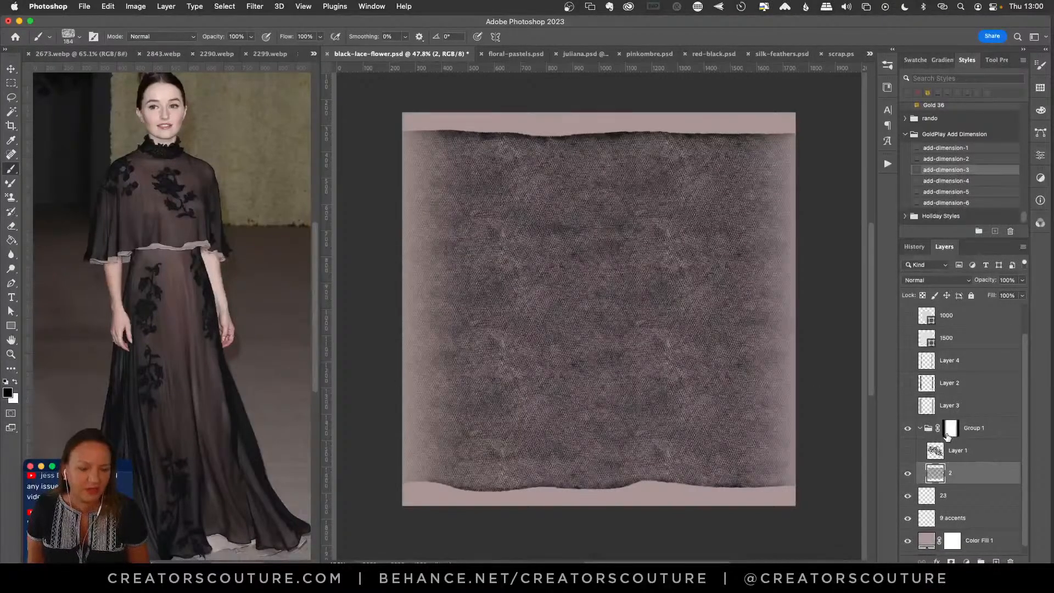
Disable the layer mask on Group 1, then show and select the floral lace Layer 1 inside it.
{"action": "left_click", "coordinate": [957, 437]}
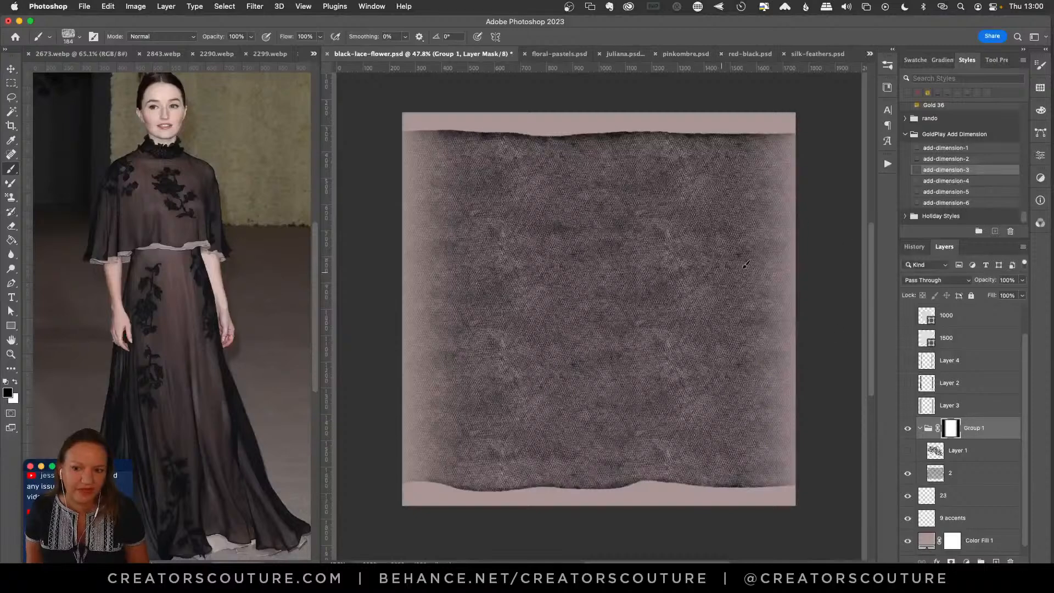
{"action": "right_click", "coordinate": [951, 430]}
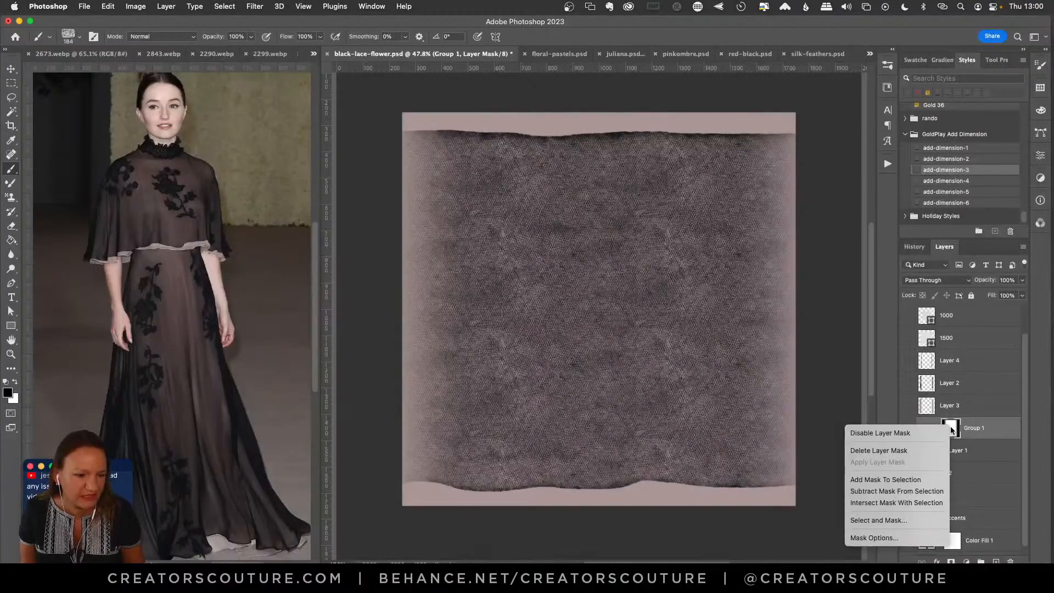
{"action": "left_click", "coordinate": [891, 432]}
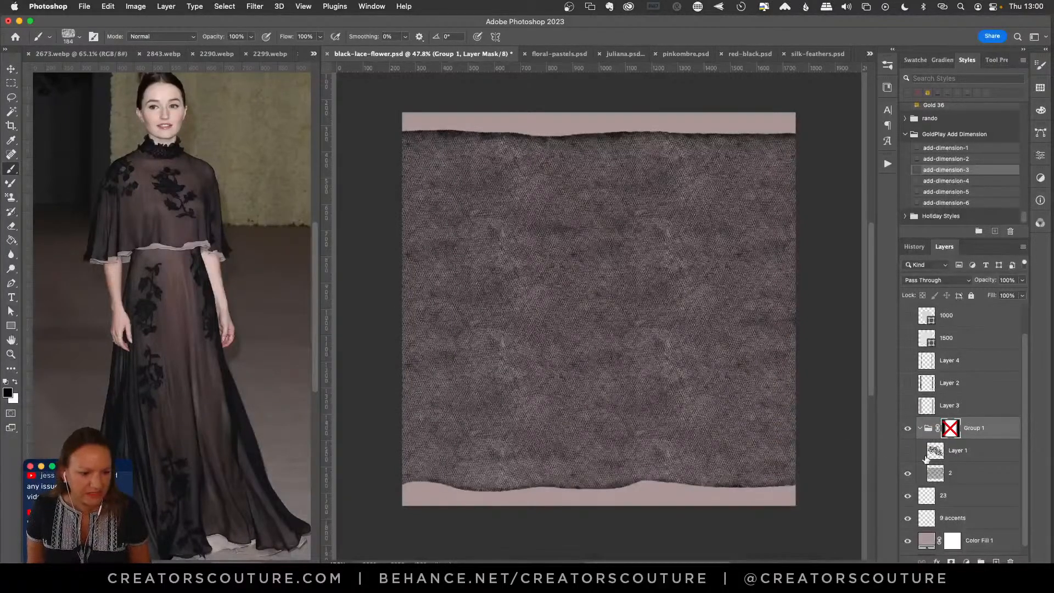
{"action": "left_click", "coordinate": [907, 451]}
{"action": "left_click", "coordinate": [952, 459]}
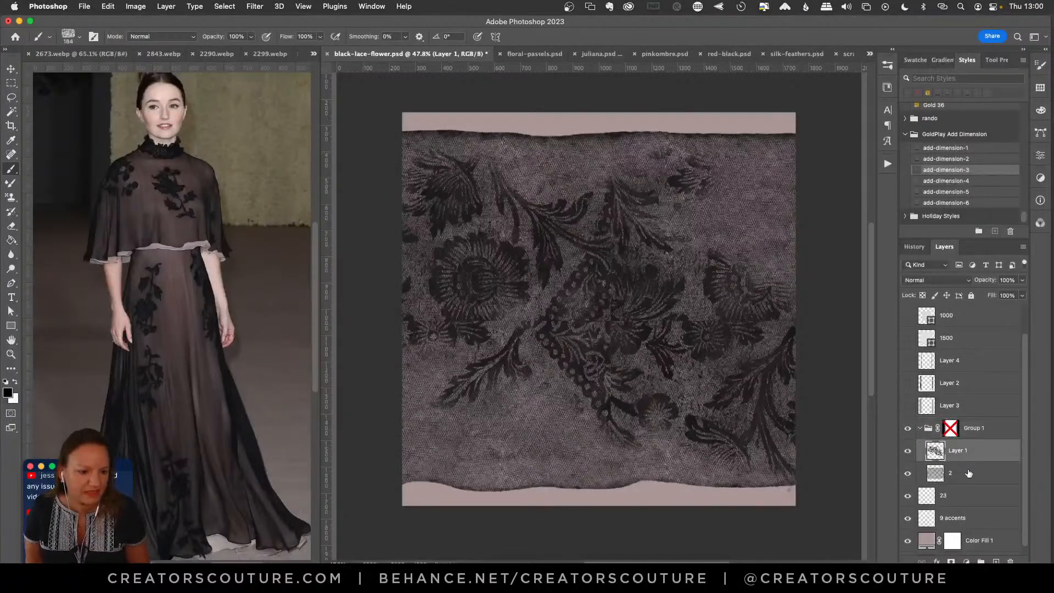
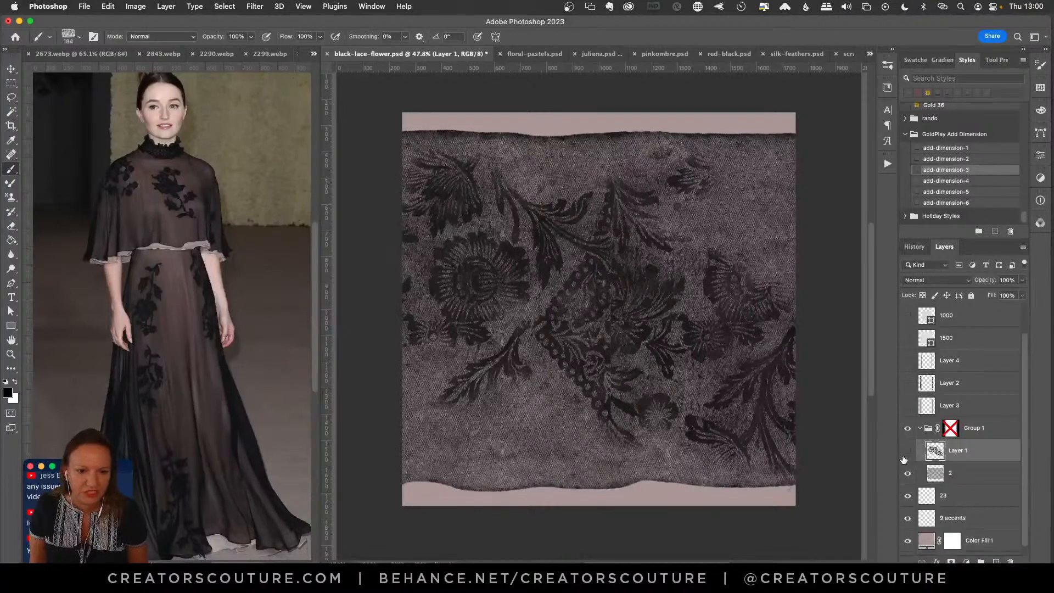
Hide Layer 1 and add one new empty layer above it in Group 1, undoing the surplus second layer.
{"action": "left_click", "coordinate": [907, 451]}
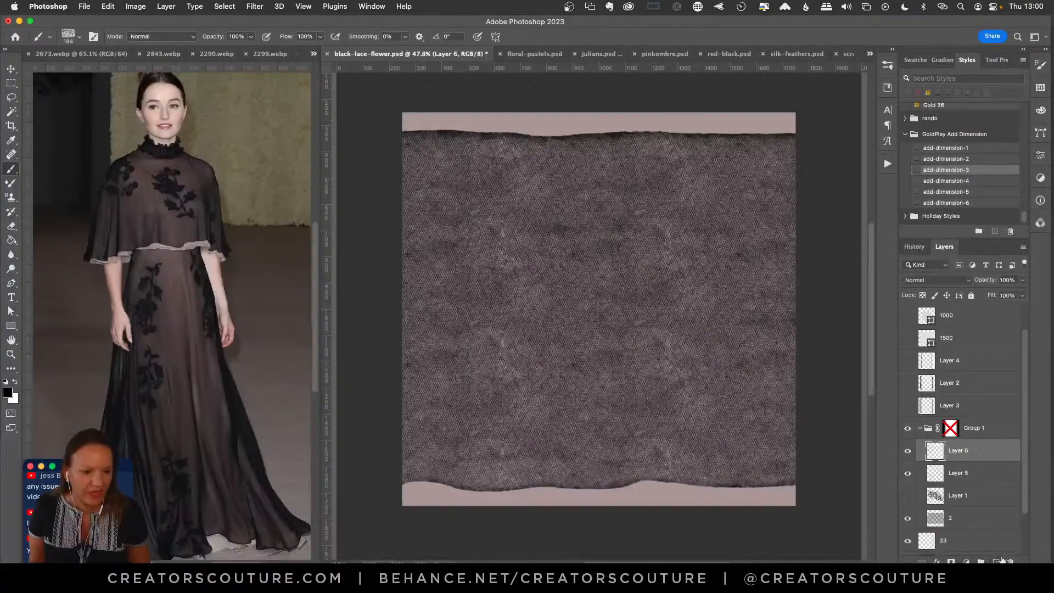
{"action": "left_click", "coordinate": [996, 560]}
{"action": "left_click", "coordinate": [995, 561]}
{"action": "key", "text": "super+z"}
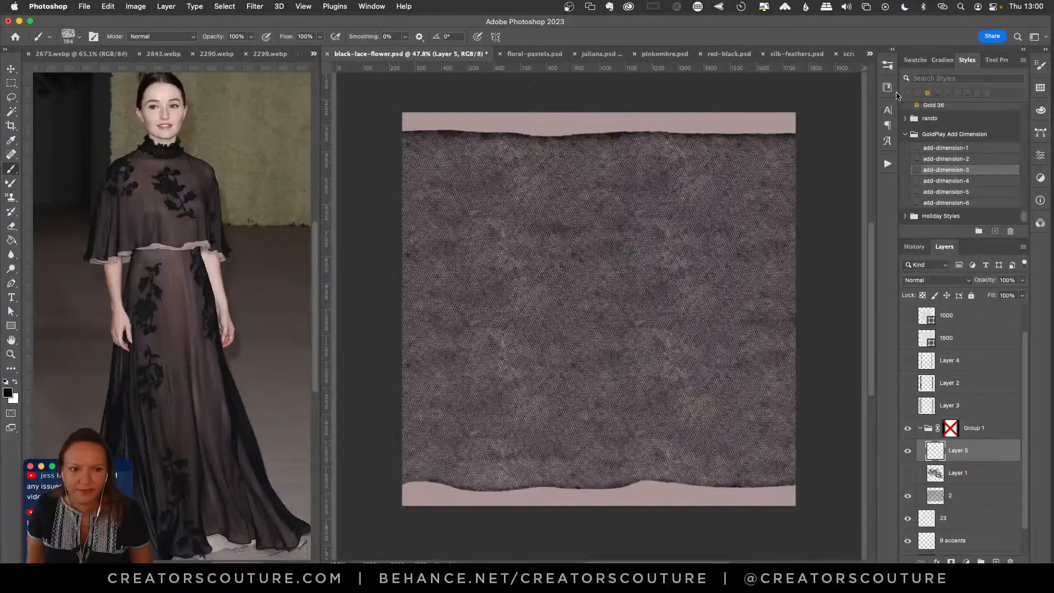
Open the brush library and expand the set containing the Modern Renaissance brushes.
{"action": "left_click", "coordinate": [887, 66]}
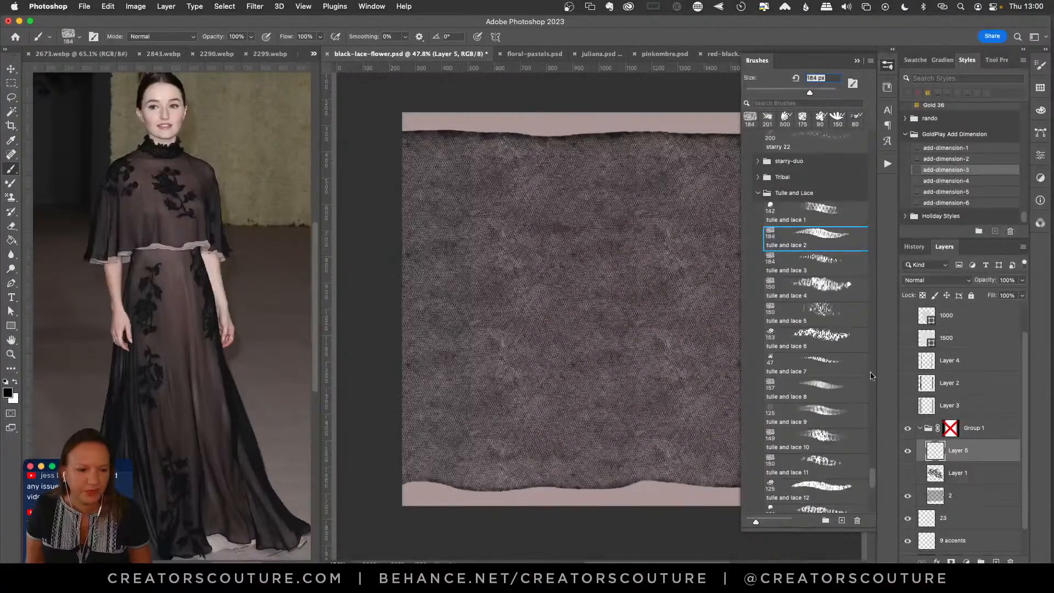
{"action": "mouse_move", "coordinate": [874, 475]}
{"action": "left_mouse_down"}
{"action": "mouse_move", "coordinate": [864, 211]}
{"action": "mouse_move", "coordinate": [868, 465]}
{"action": "mouse_move", "coordinate": [871, 410]}
{"action": "left_mouse_up"}
{"action": "scroll", "coordinate": [870, 410], "scroll_direction": "up", "scroll_amount": 1}
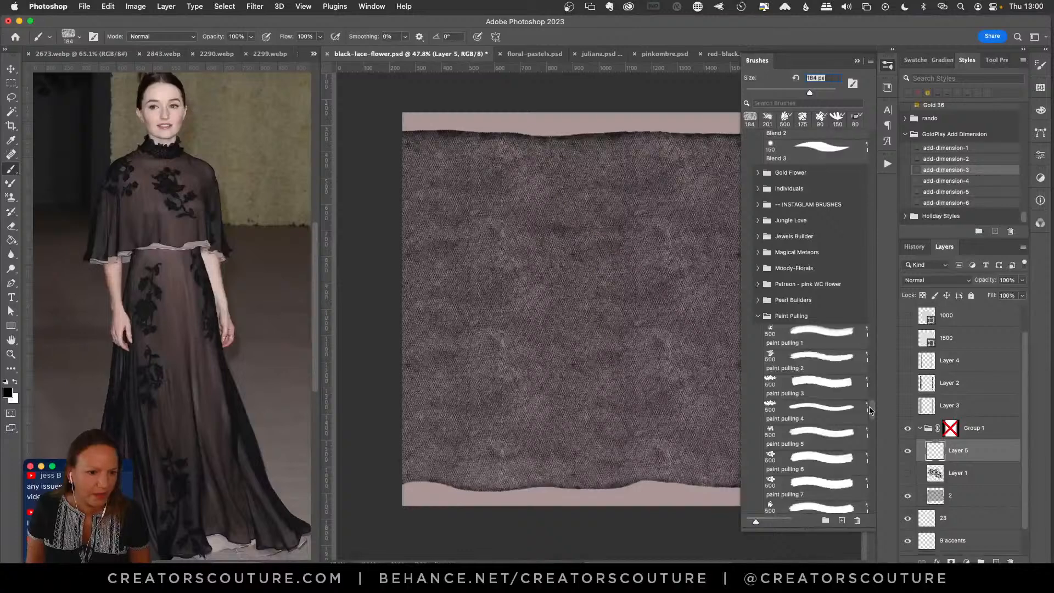
{"action": "scroll", "coordinate": [869, 410], "scroll_direction": "up", "scroll_amount": 2}
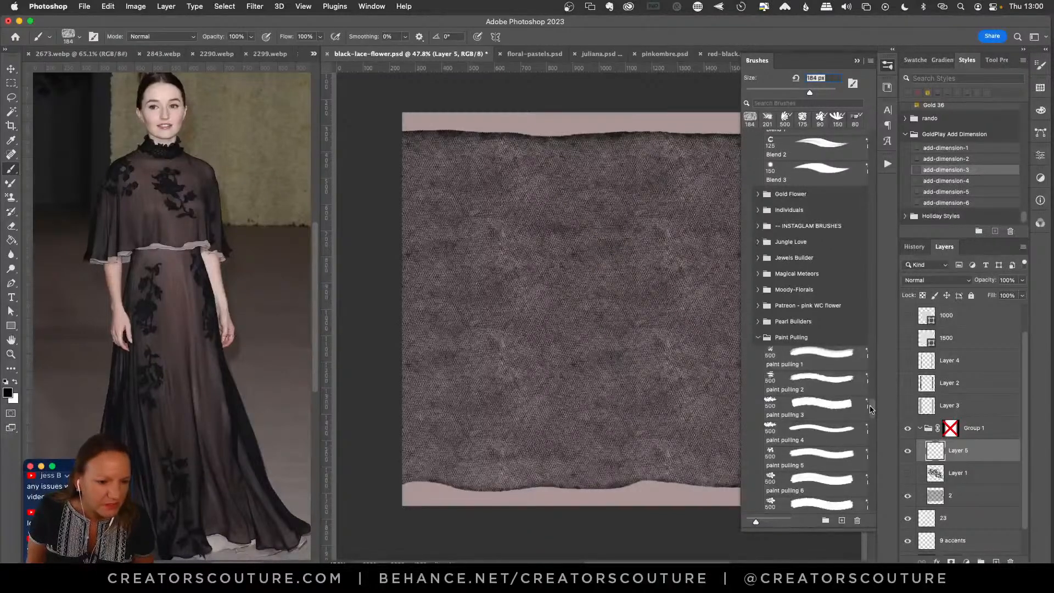
{"action": "mouse_move", "coordinate": [870, 410]}
{"action": "left_mouse_down"}
{"action": "mouse_move", "coordinate": [864, 458]}
{"action": "mouse_move", "coordinate": [868, 415]}
{"action": "left_mouse_up"}
{"action": "left_click", "coordinate": [758, 258]}
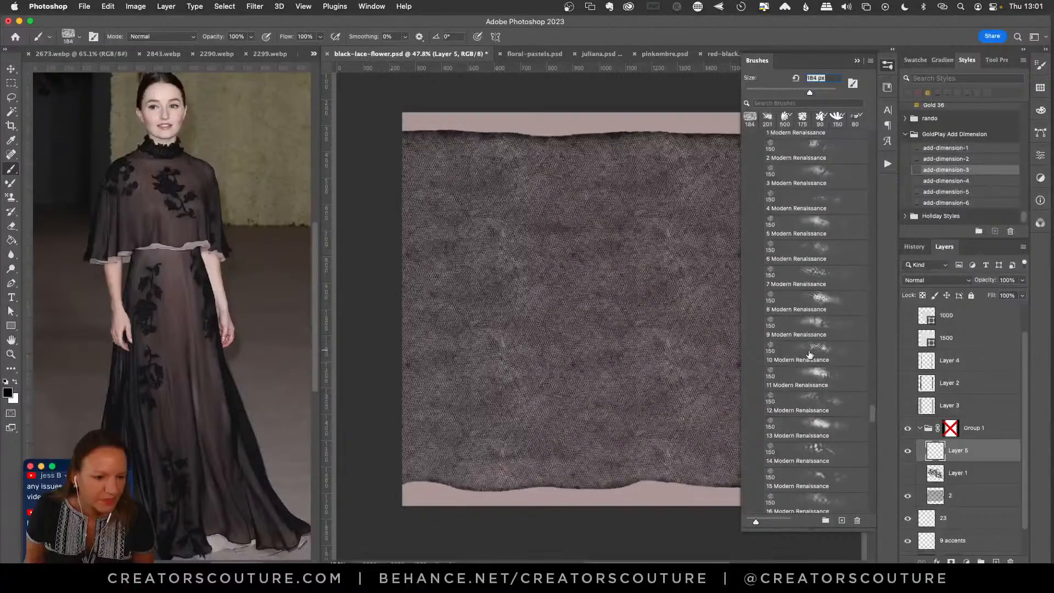
Try the 10 and 11 Modern Renaissance brushes with diagonal strokes on the new layer, undoing each stroke.
{"action": "left_click", "coordinate": [810, 356]}
{"action": "mouse_move", "coordinate": [543, 247]}
{"action": "left_mouse_down"}
{"action": "mouse_move", "coordinate": [534, 296]}
{"action": "mouse_move", "coordinate": [615, 315]}
{"action": "mouse_move", "coordinate": [659, 367]}
{"action": "left_mouse_up"}
{"action": "key", "text": "cmd+z"}
{"action": "left_click", "coordinate": [801, 379]}
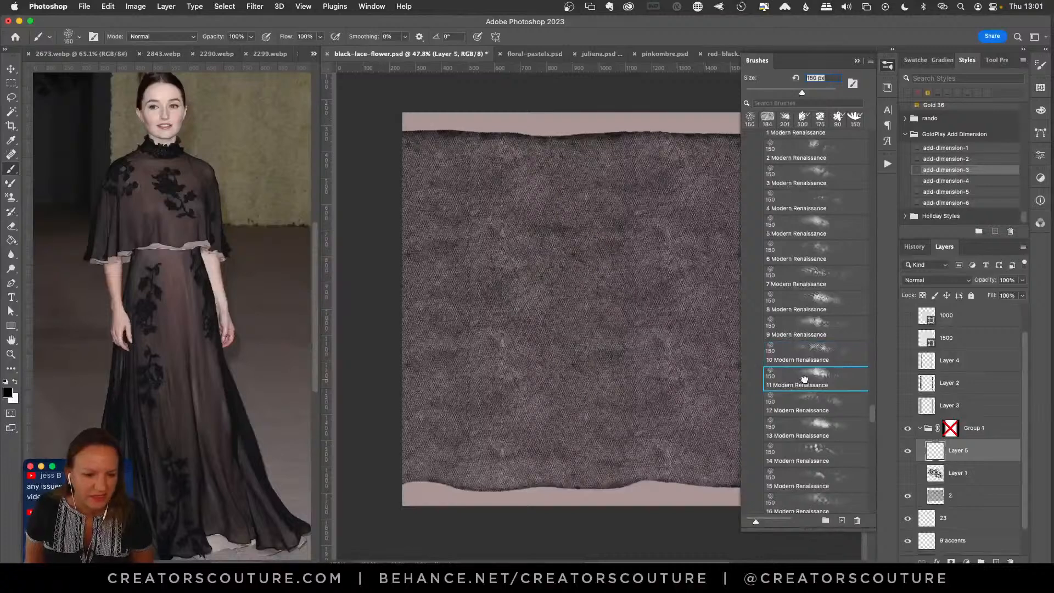
{"action": "mouse_move", "coordinate": [460, 197]}
{"action": "left_mouse_down"}
{"action": "mouse_move", "coordinate": [431, 252]}
{"action": "mouse_move", "coordinate": [503, 263]}
{"action": "mouse_move", "coordinate": [626, 367]}
{"action": "left_mouse_up"}
{"action": "key", "text": "super+z"}
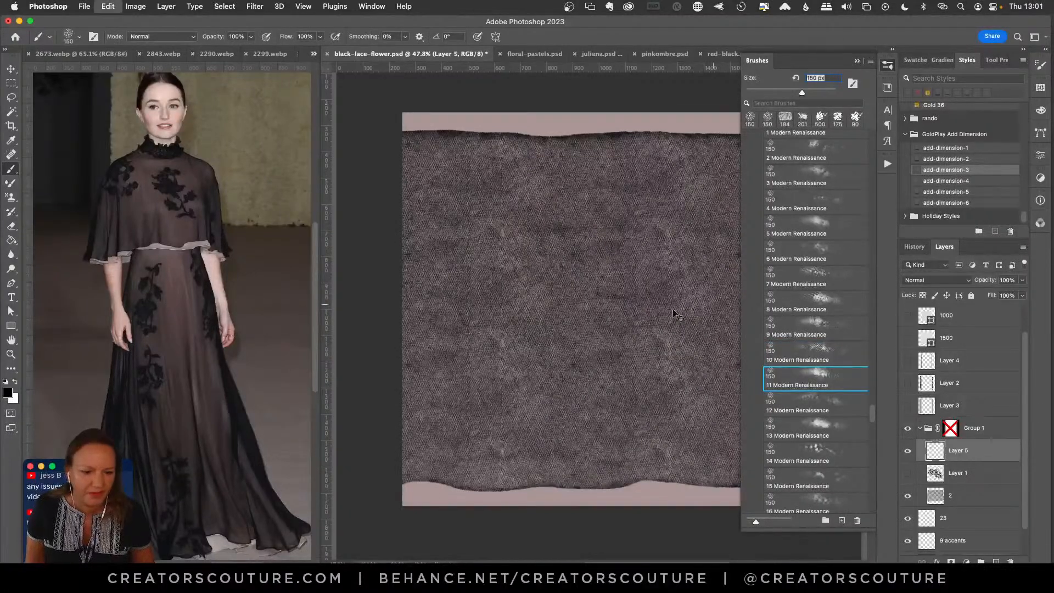
Try the 13 and 14 Modern Renaissance brushes with black strokes across the net fabric, undoing every stroke.
{"action": "left_click", "coordinate": [814, 428]}
{"action": "mouse_move", "coordinate": [468, 187]}
{"action": "left_mouse_down"}
{"action": "mouse_move", "coordinate": [509, 286]}
{"action": "mouse_move", "coordinate": [596, 329]}
{"action": "left_mouse_up"}
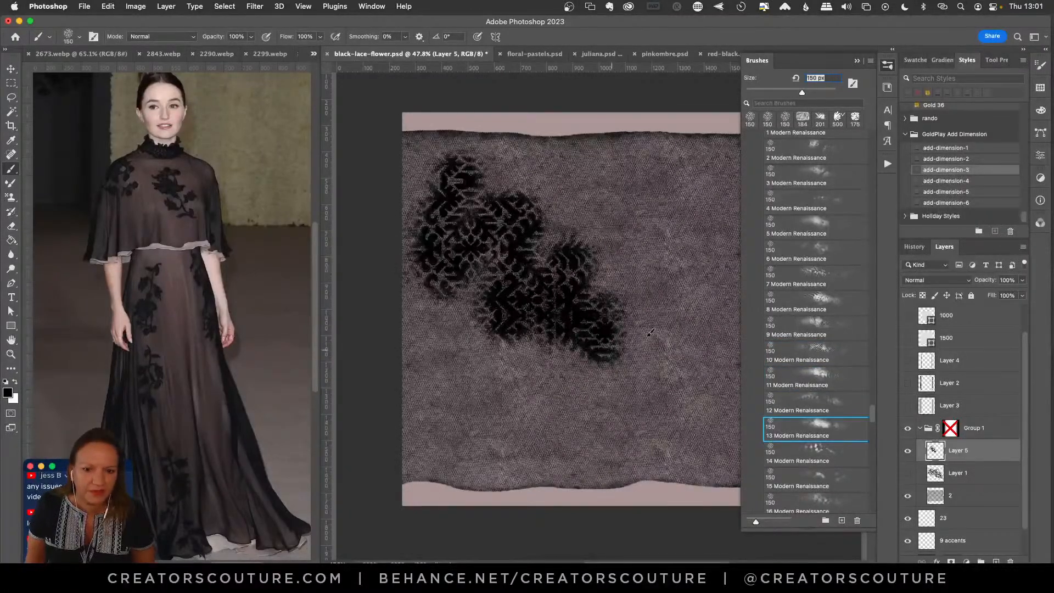
{"action": "key", "text": "super+z"}
{"action": "left_click", "coordinate": [804, 453]}
{"action": "mouse_move", "coordinate": [470, 192]}
{"action": "left_mouse_down"}
{"action": "mouse_move", "coordinate": [533, 321]}
{"action": "mouse_move", "coordinate": [674, 366]}
{"action": "left_mouse_up"}
{"action": "key", "text": "super+z"}
{"action": "left_click_drag", "start_coordinate": [503, 204], "coordinate": [552, 302]}
{"action": "key", "text": "super+z"}
Try the 15 Modern Renaissance brush with one diagonal stroke over the net fabric and undo it.
{"action": "scroll", "coordinate": [872, 411], "scroll_direction": "down", "scroll_amount": 5}
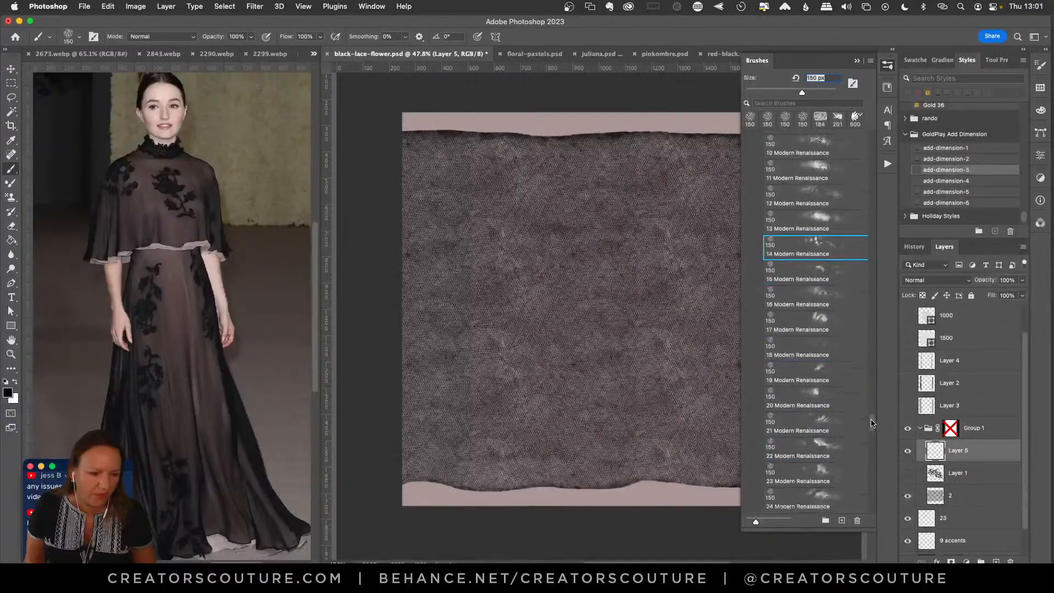
{"action": "left_click", "coordinate": [812, 280]}
{"action": "mouse_move", "coordinate": [472, 189]}
{"action": "left_mouse_down"}
{"action": "mouse_move", "coordinate": [561, 231]}
{"action": "mouse_move", "coordinate": [609, 337]}
{"action": "mouse_move", "coordinate": [672, 343]}
{"action": "left_mouse_up"}
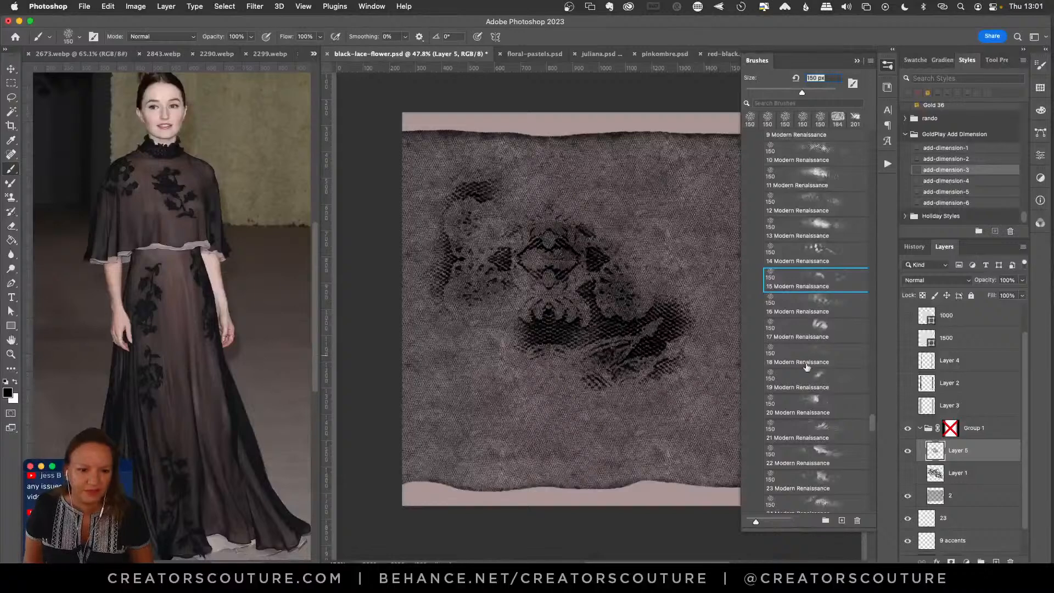
{"action": "key", "text": "super+z"}
Paint a diagonal black floral band on Layer 5 with the 16 Modern Renaissance brush, undoing the first attempt.
{"action": "left_click", "coordinate": [812, 312]}
{"action": "mouse_move", "coordinate": [506, 182]}
{"action": "left_mouse_down"}
{"action": "mouse_move", "coordinate": [472, 231]}
{"action": "mouse_move", "coordinate": [576, 329]}
{"action": "mouse_move", "coordinate": [712, 391]}
{"action": "left_mouse_up"}
{"action": "key", "text": "super+z"}
{"action": "mouse_move", "coordinate": [453, 193]}
{"action": "left_mouse_down"}
{"action": "mouse_move", "coordinate": [576, 269]}
{"action": "mouse_move", "coordinate": [664, 359]}
{"action": "mouse_move", "coordinate": [456, 296]}
{"action": "mouse_move", "coordinate": [629, 363]}
{"action": "left_mouse_up"}
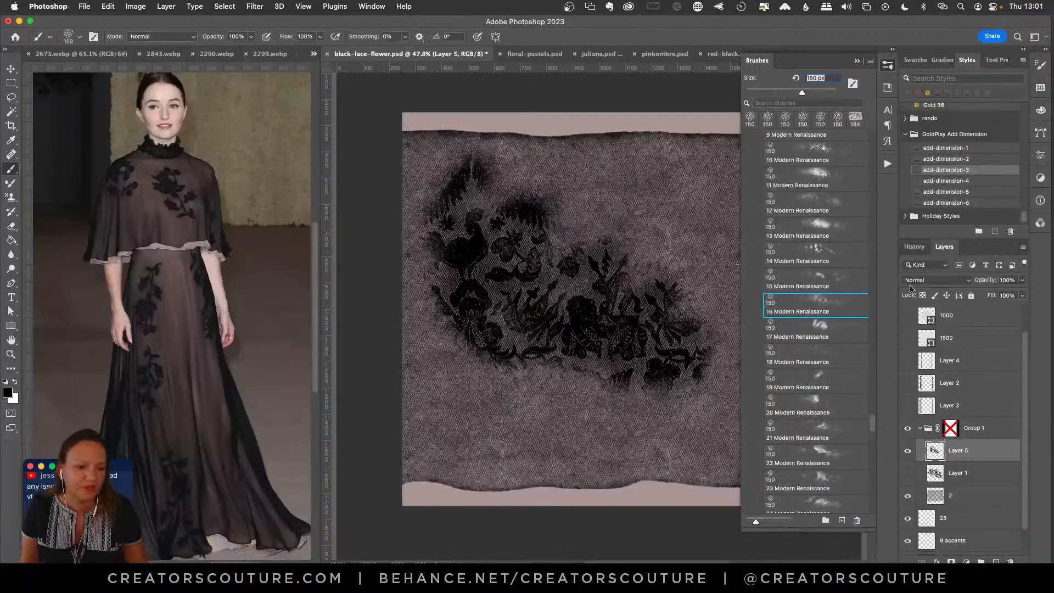
{"action": "mouse_move", "coordinate": [687, 291]}
{"action": "left_mouse_down"}
{"action": "mouse_move", "coordinate": [689, 268]}
{"action": "mouse_move", "coordinate": [702, 313]}
{"action": "left_mouse_up"}
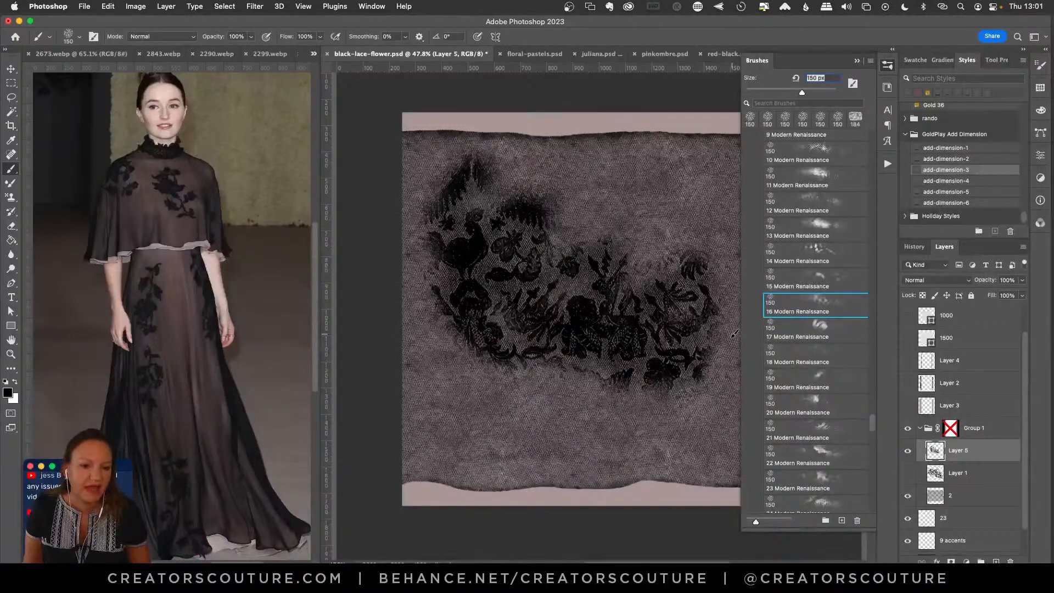
Raise the 16 Modern Renaissance brush's texture scale to 89%, make a short stroke, and clear all paint from Layer 5.
{"action": "left_click", "coordinate": [1040, 66]}
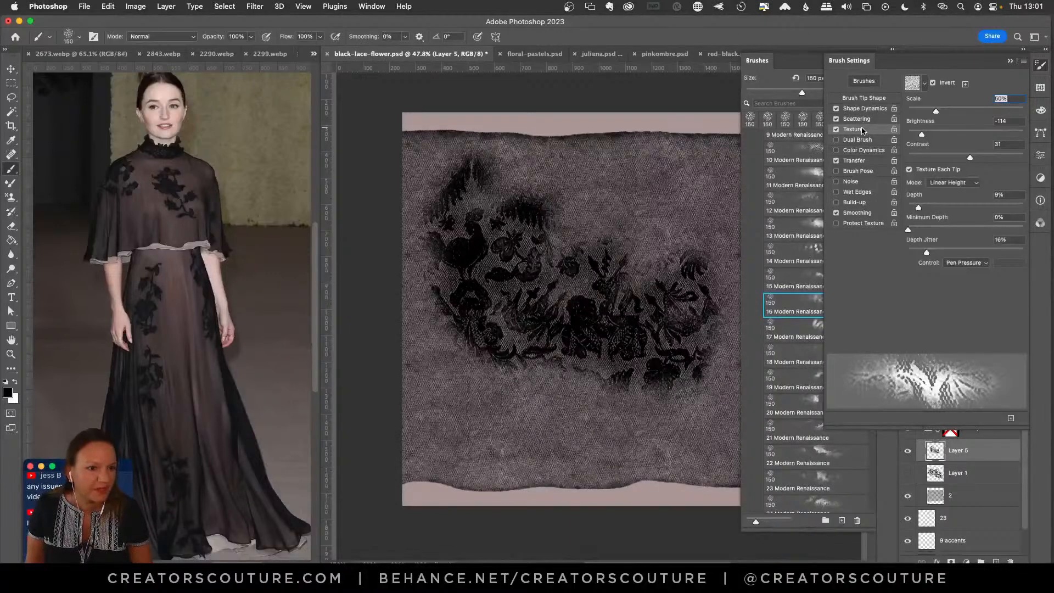
{"action": "left_click_drag", "start_coordinate": [936, 112], "coordinate": [958, 111]}
{"action": "mouse_move", "coordinate": [598, 212]}
{"action": "left_mouse_down"}
{"action": "mouse_move", "coordinate": [641, 244]}
{"action": "mouse_move", "coordinate": [631, 261]}
{"action": "left_mouse_up"}
{"action": "key", "text": "super+a"}
{"action": "key", "text": "BackSpace"}
{"action": "key", "text": "super+d"}
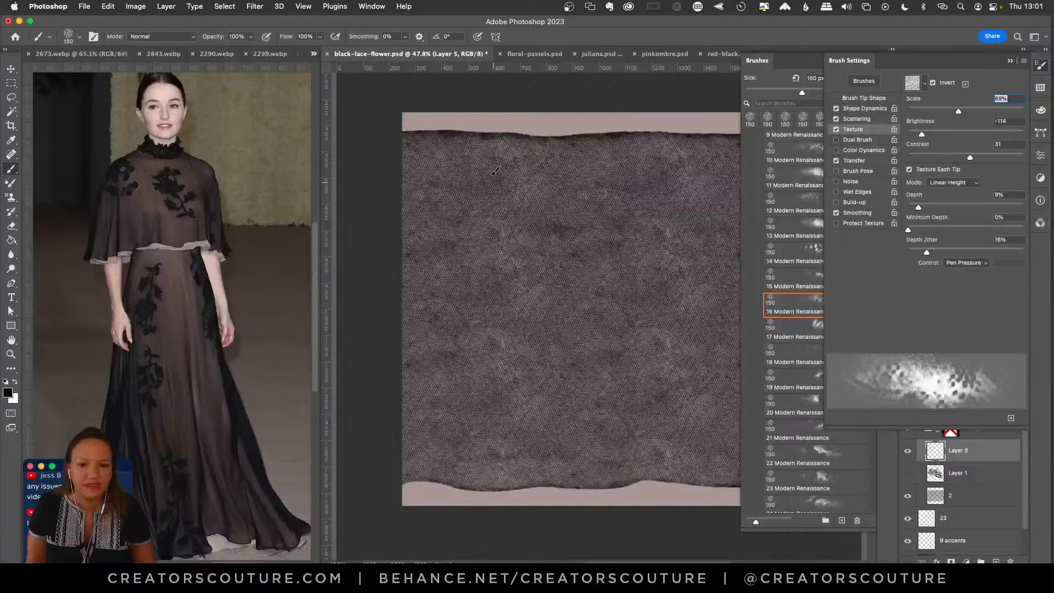
Try the rescaled 16 Modern Renaissance brush with two strokes on the emptied Layer 5, undoing both.
{"action": "mouse_move", "coordinate": [483, 182]}
{"action": "left_mouse_down"}
{"action": "mouse_move", "coordinate": [528, 280]}
{"action": "mouse_move", "coordinate": [683, 298]}
{"action": "mouse_move", "coordinate": [508, 312]}
{"action": "mouse_move", "coordinate": [513, 343]}
{"action": "mouse_move", "coordinate": [702, 366]}
{"action": "left_mouse_up"}
{"action": "key", "text": "super+z"}
{"action": "mouse_move", "coordinate": [546, 168]}
{"action": "left_mouse_down"}
{"action": "mouse_move", "coordinate": [518, 176]}
{"action": "mouse_move", "coordinate": [647, 356]}
{"action": "left_mouse_up"}
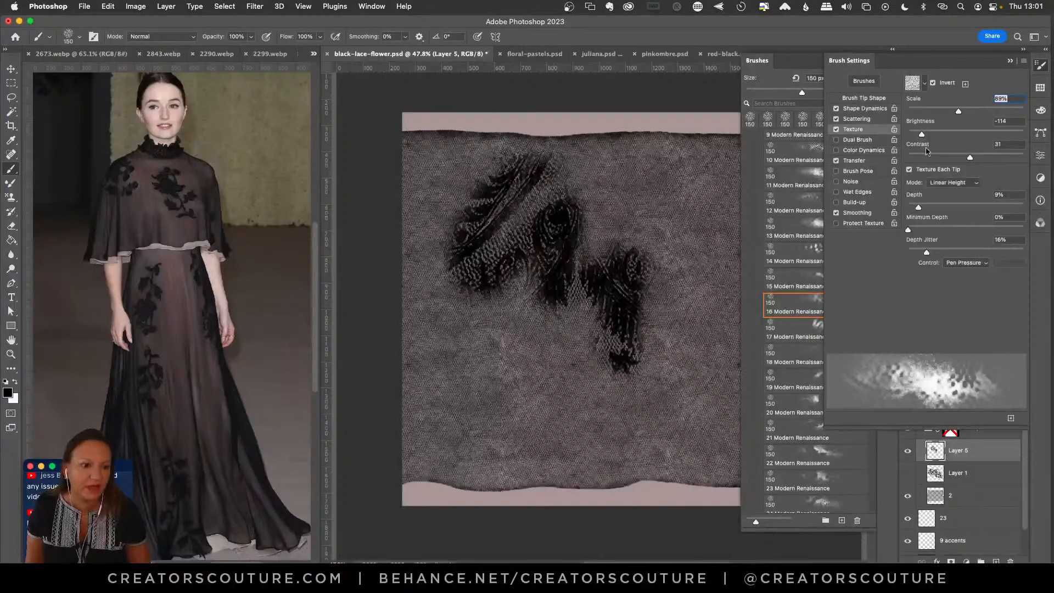
{"action": "key", "text": "super+z"}
Try the 17 Modern Renaissance brush before and after raising its texture scale to 199%, undoing each stroke.
{"action": "left_click", "coordinate": [801, 323]}
{"action": "left_click", "coordinate": [802, 323]}
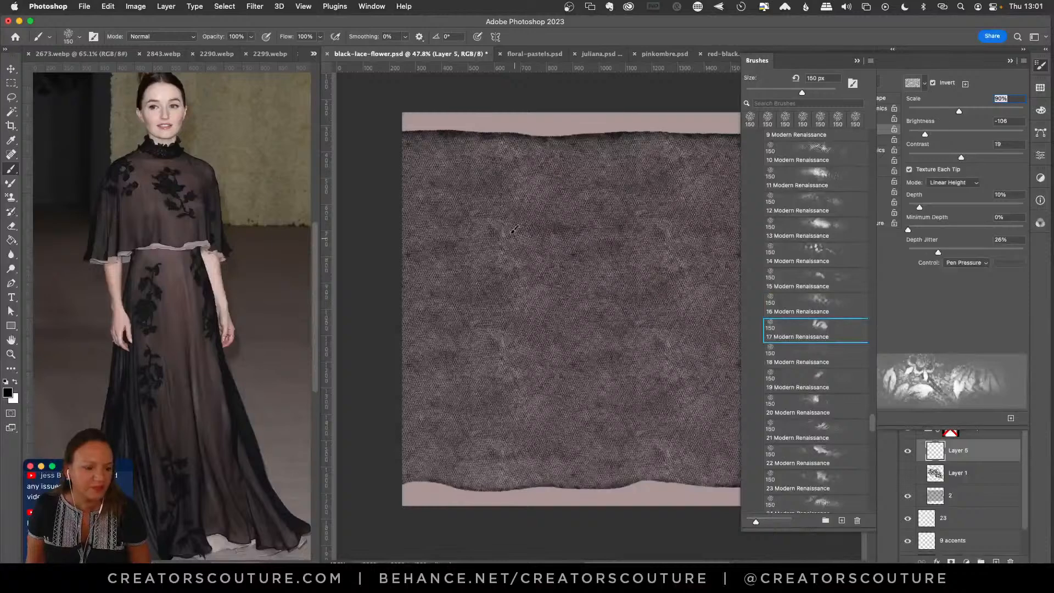
{"action": "mouse_move", "coordinate": [515, 228]}
{"action": "left_mouse_down"}
{"action": "mouse_move", "coordinate": [582, 319]}
{"action": "mouse_move", "coordinate": [715, 344]}
{"action": "left_mouse_up"}
{"action": "key", "text": "super+z"}
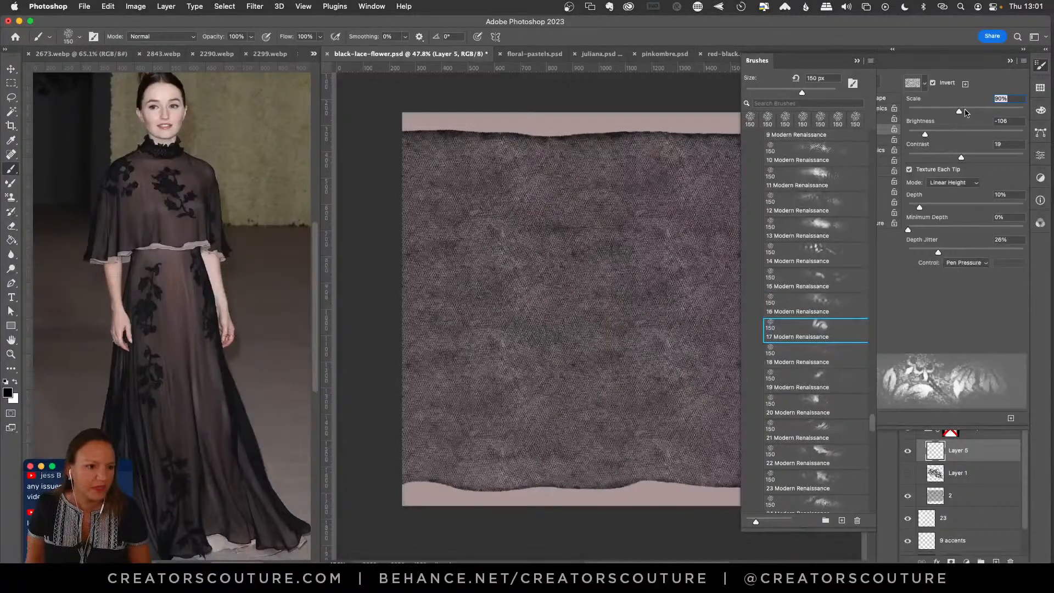
{"action": "left_click_drag", "start_coordinate": [959, 111], "coordinate": [994, 111]}
{"action": "mouse_move", "coordinate": [535, 226]}
{"action": "left_mouse_down"}
{"action": "mouse_move", "coordinate": [494, 289]}
{"action": "mouse_move", "coordinate": [612, 289]}
{"action": "mouse_move", "coordinate": [703, 345]}
{"action": "mouse_move", "coordinate": [697, 361]}
{"action": "mouse_move", "coordinate": [536, 276]}
{"action": "mouse_move", "coordinate": [462, 218]}
{"action": "mouse_move", "coordinate": [453, 270]}
{"action": "mouse_move", "coordinate": [617, 350]}
{"action": "left_mouse_up"}
{"action": "key", "text": "super+z"}
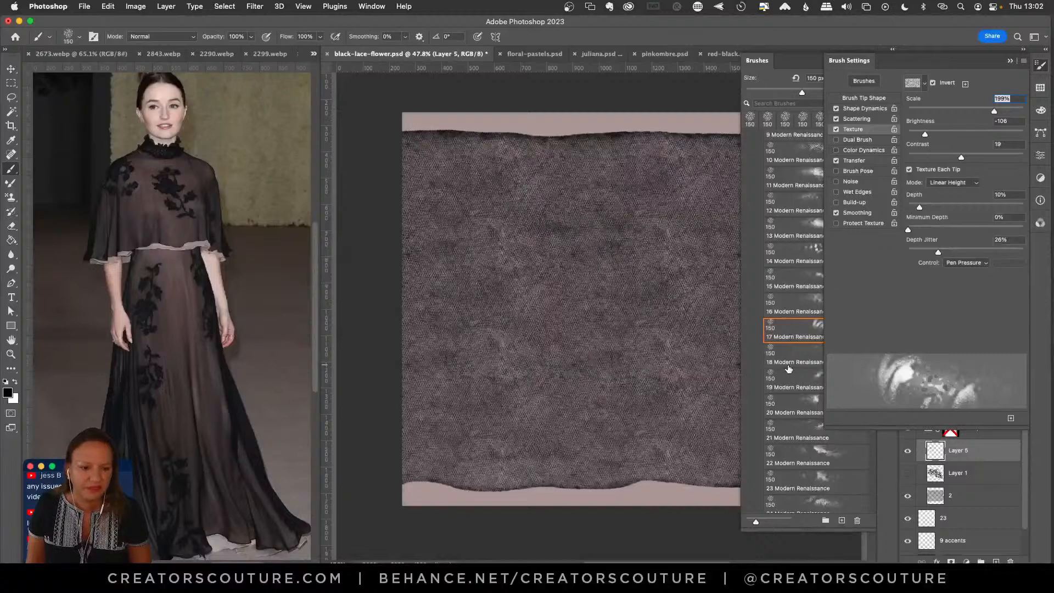
Select the 18 Modern Renaissance brush, set its texture scale to 100%, and make a test stroke, undoing it.
{"action": "left_click", "coordinate": [790, 362]}
{"action": "left_click_drag", "start_coordinate": [954, 114], "coordinate": [964, 111]}
{"action": "mouse_move", "coordinate": [472, 178]}
{"action": "left_mouse_down"}
{"action": "mouse_move", "coordinate": [461, 198]}
{"action": "mouse_move", "coordinate": [549, 307]}
{"action": "mouse_move", "coordinate": [695, 339]}
{"action": "mouse_move", "coordinate": [710, 384]}
{"action": "left_mouse_up"}
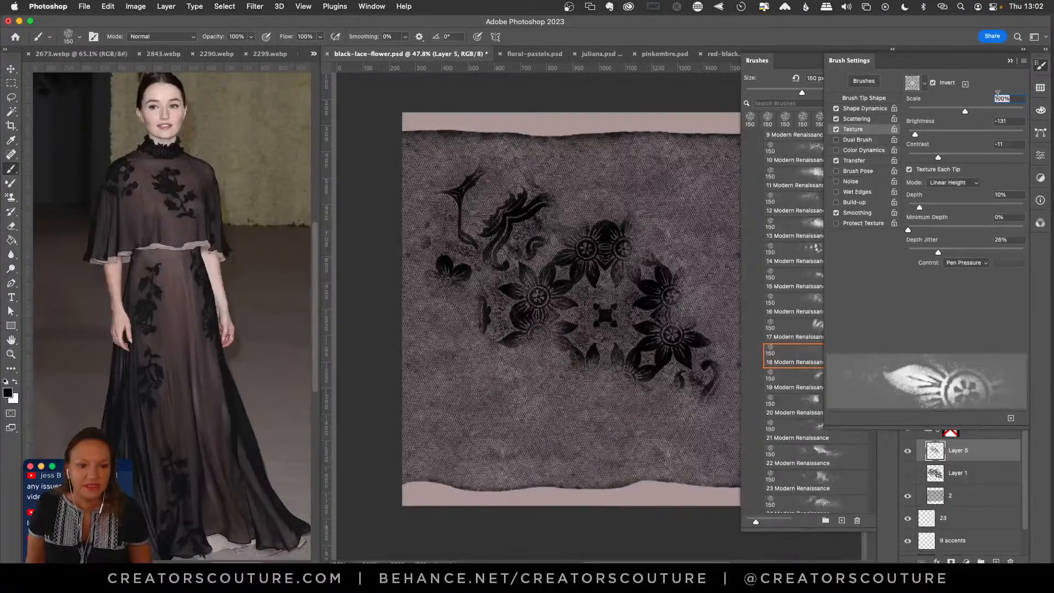
{"action": "key", "text": "super+z"}
Close the brush settings, then show and select the floral lace Layer 1 again.
{"action": "left_click", "coordinate": [1041, 69]}
{"action": "left_click", "coordinate": [907, 473]}
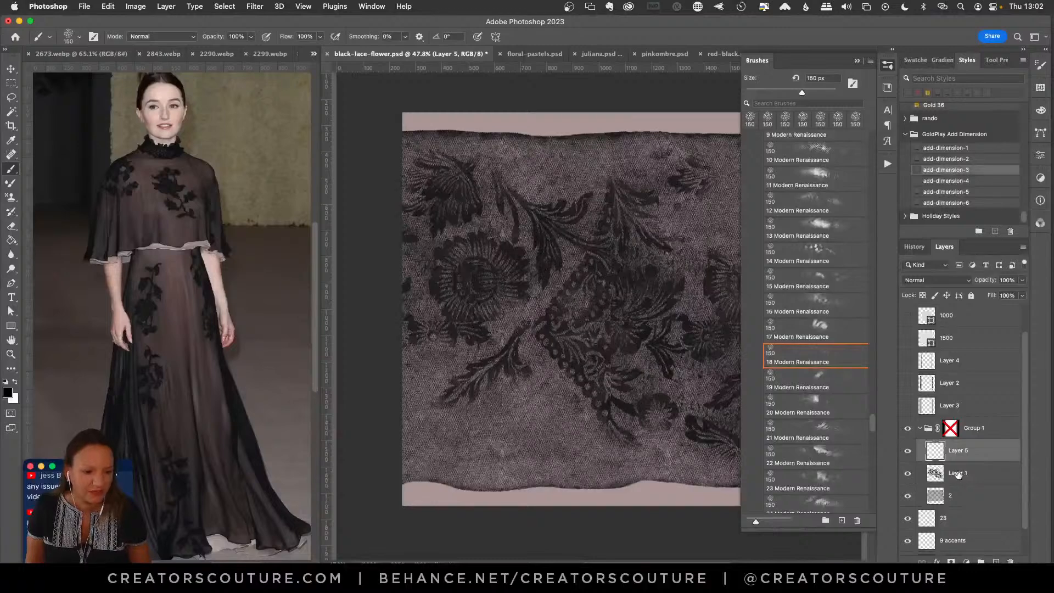
{"action": "left_click", "coordinate": [958, 474]}
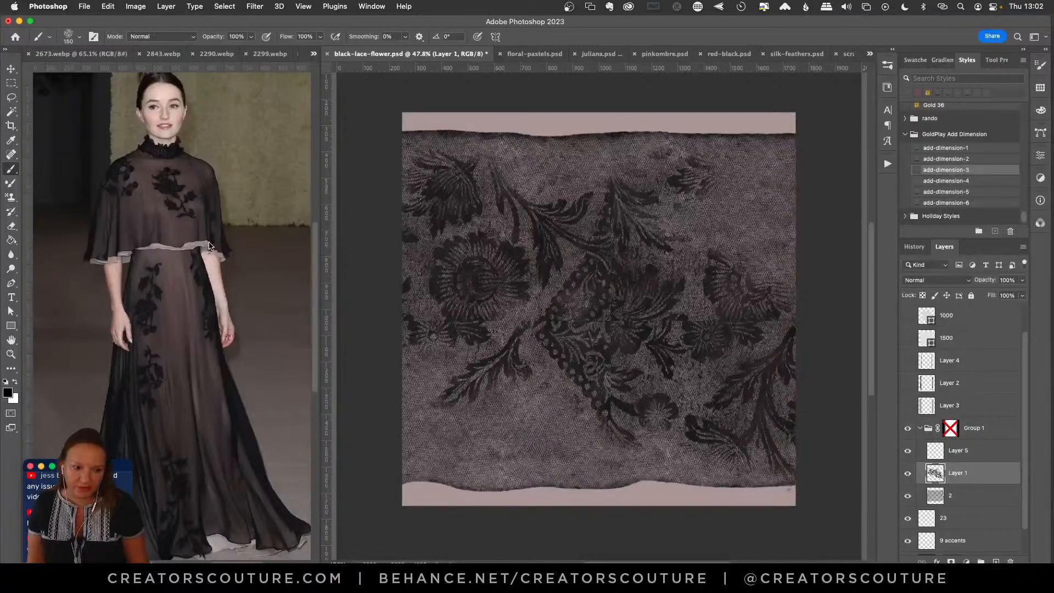
Preview the side strips on Layer 3 and the lace borders on Layer 2, hiding both layers again.
{"action": "left_click", "coordinate": [907, 407]}
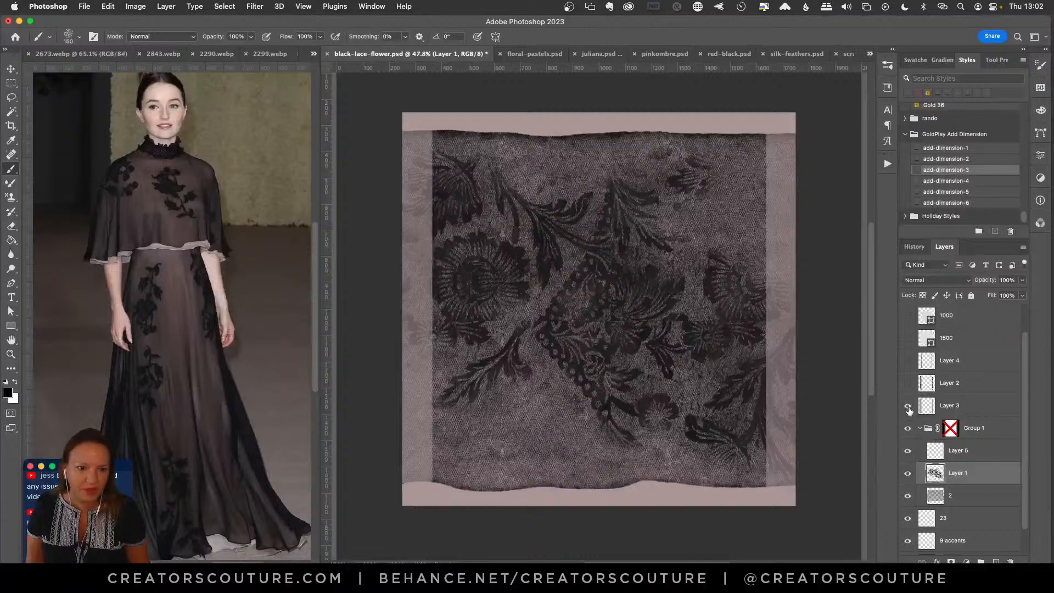
{"action": "double_click", "coordinate": [961, 404]}
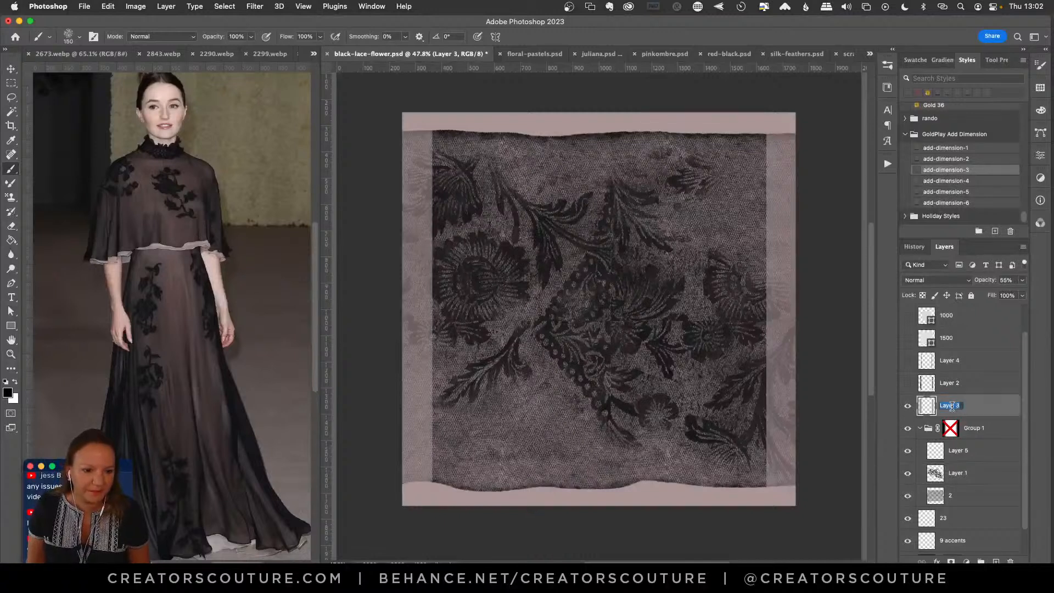
{"action": "left_click", "coordinate": [907, 383]}
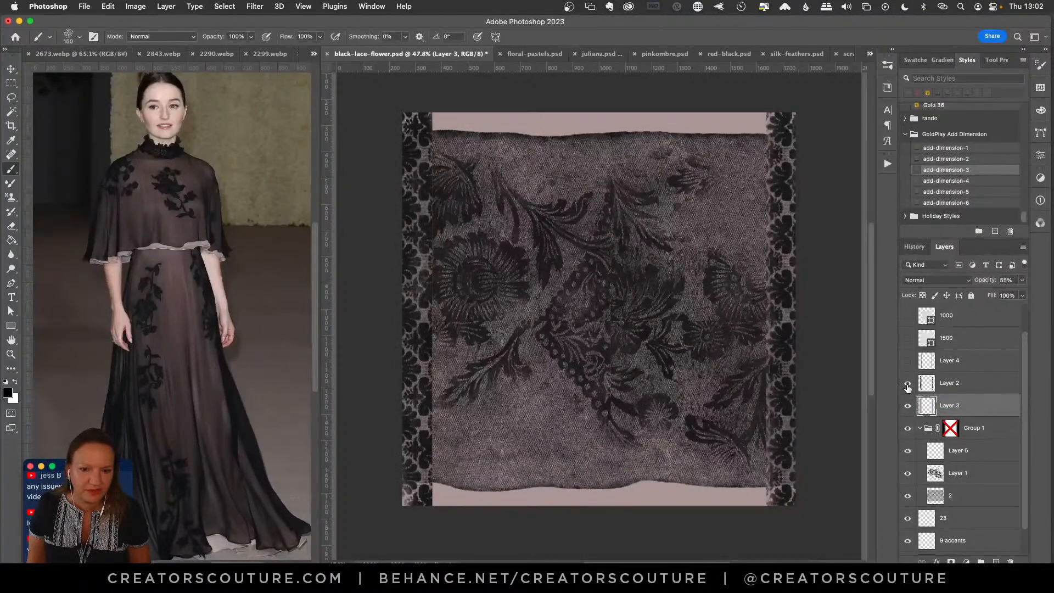
{"action": "left_click", "coordinate": [907, 383]}
{"action": "left_click", "coordinate": [907, 406]}
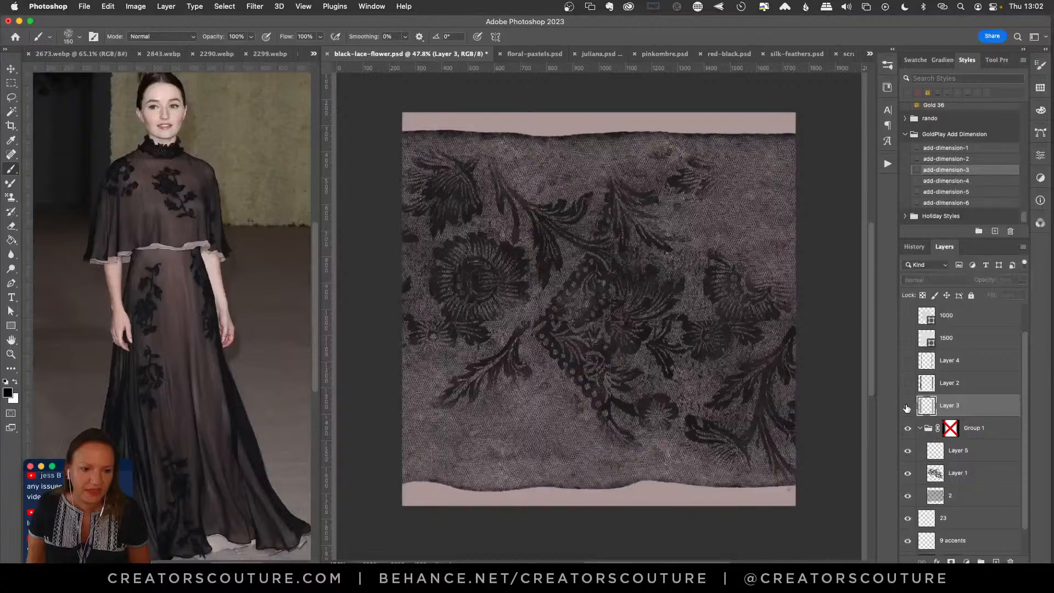
Preview Layer 4's vertical bands by themselves, then show Layers 2 and 4 together as the side borders.
{"action": "left_click", "coordinate": [907, 362]}
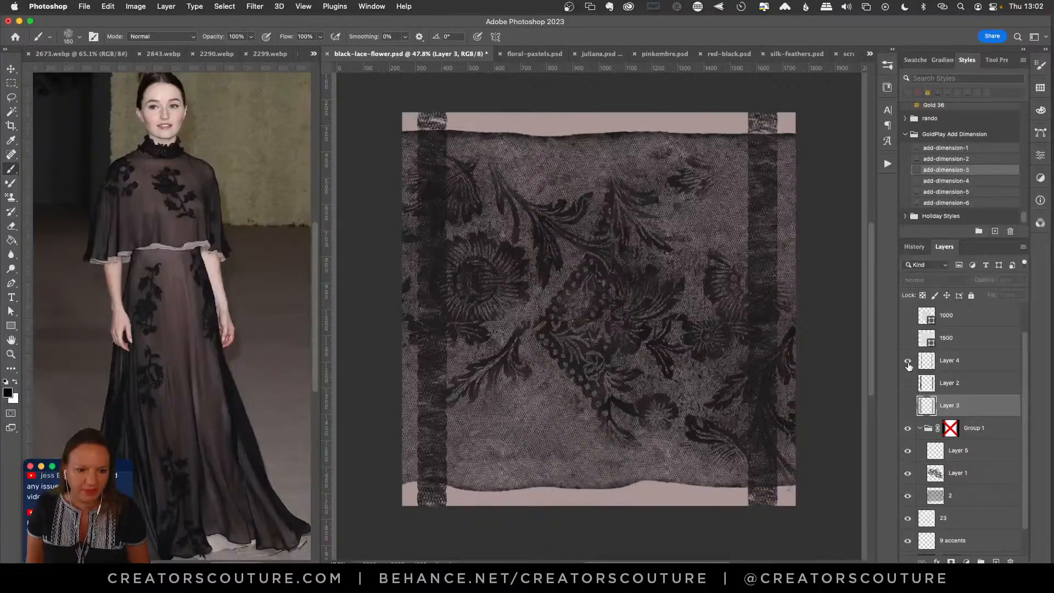
{"action": "left_click", "coordinate": [907, 365]}
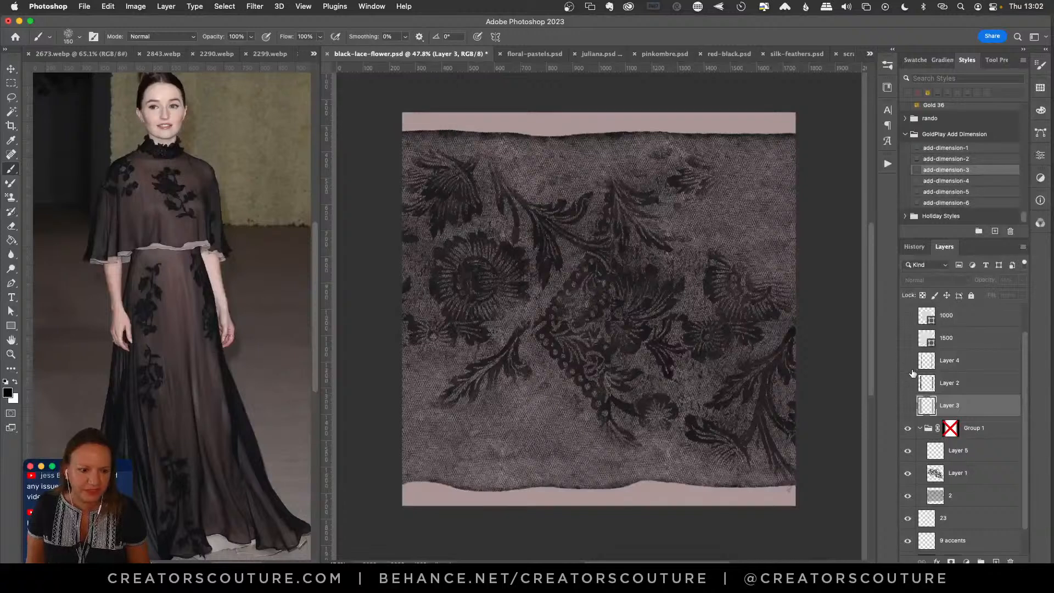
{"action": "left_click", "coordinate": [907, 382]}
{"action": "left_click", "coordinate": [908, 362]}
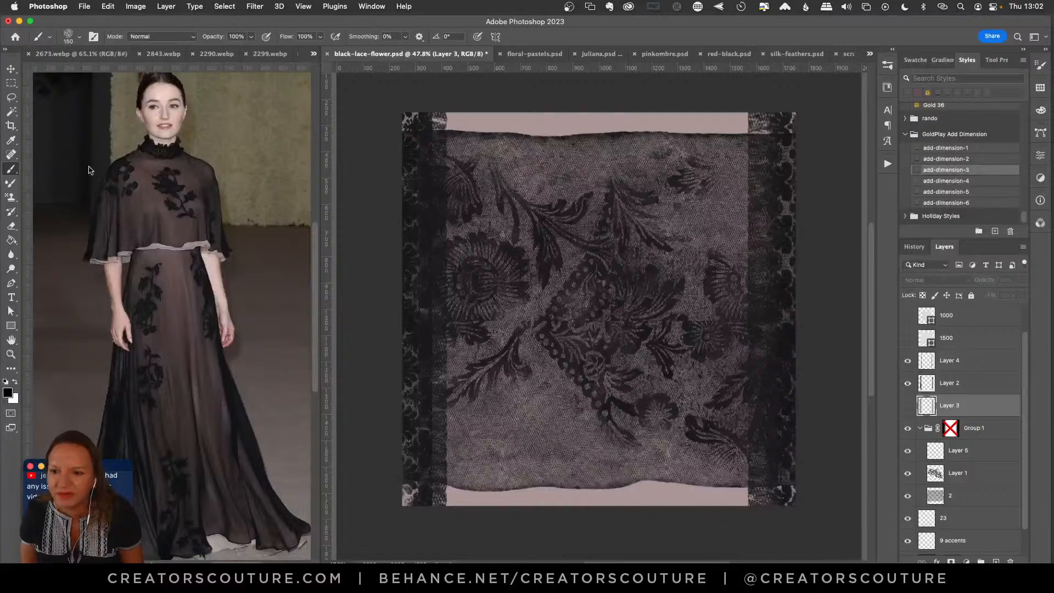
Zoom in on the embroidered bodice in the 2673.webp dress photo, then return to the black-lace-flower.psd document.
{"action": "left_click", "coordinate": [11, 354]}
{"action": "left_click", "coordinate": [145, 142]}
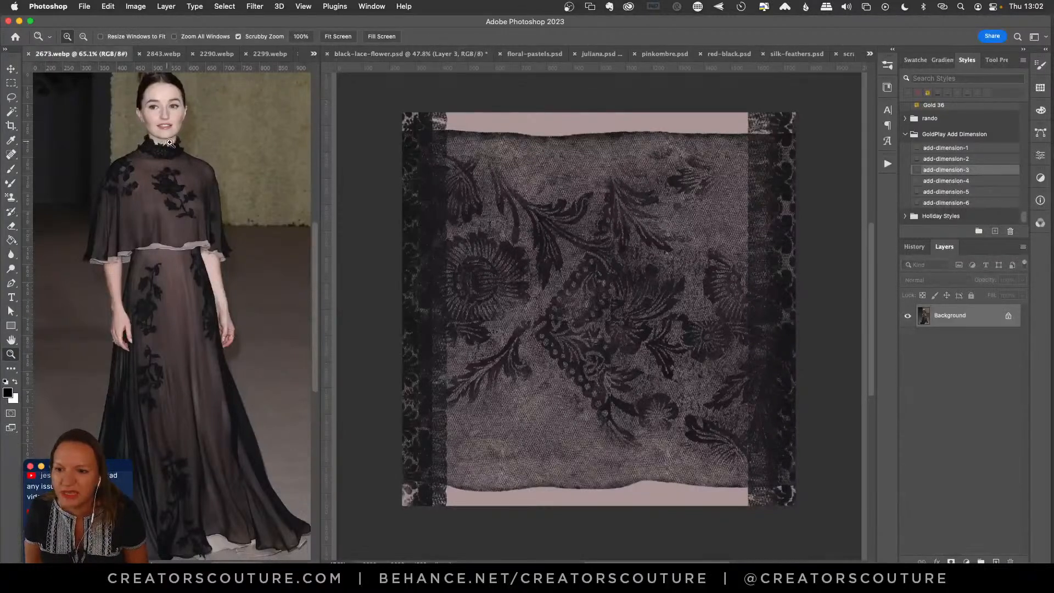
{"action": "mouse_move", "coordinate": [172, 140]}
{"action": "left_mouse_down"}
{"action": "mouse_move", "coordinate": [210, 123]}
{"action": "mouse_move", "coordinate": [188, 150]}
{"action": "left_mouse_up"}
{"action": "left_click", "coordinate": [11, 70]}
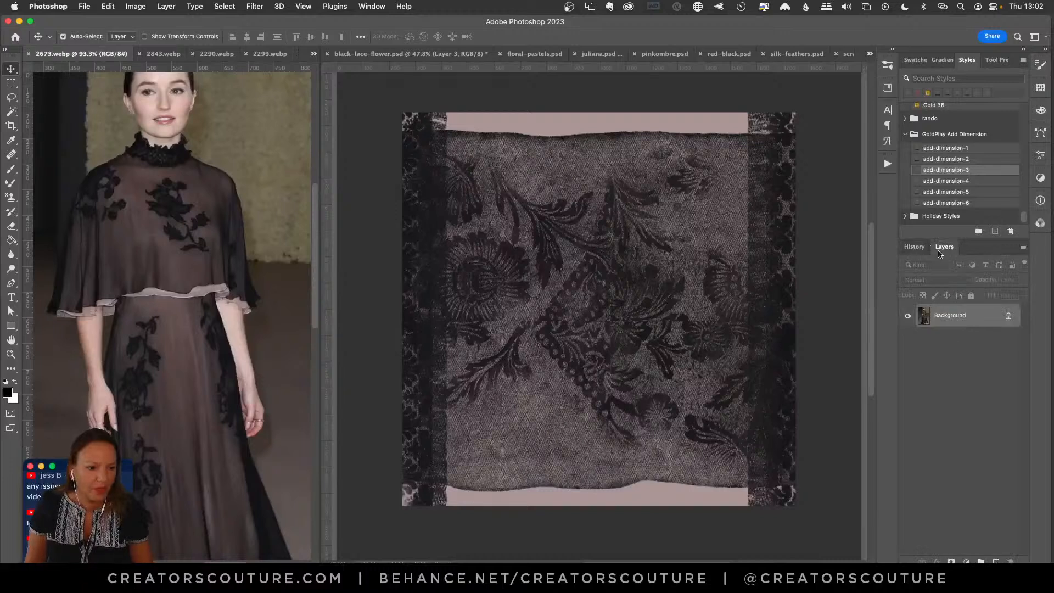
{"action": "left_click", "coordinate": [767, 101]}
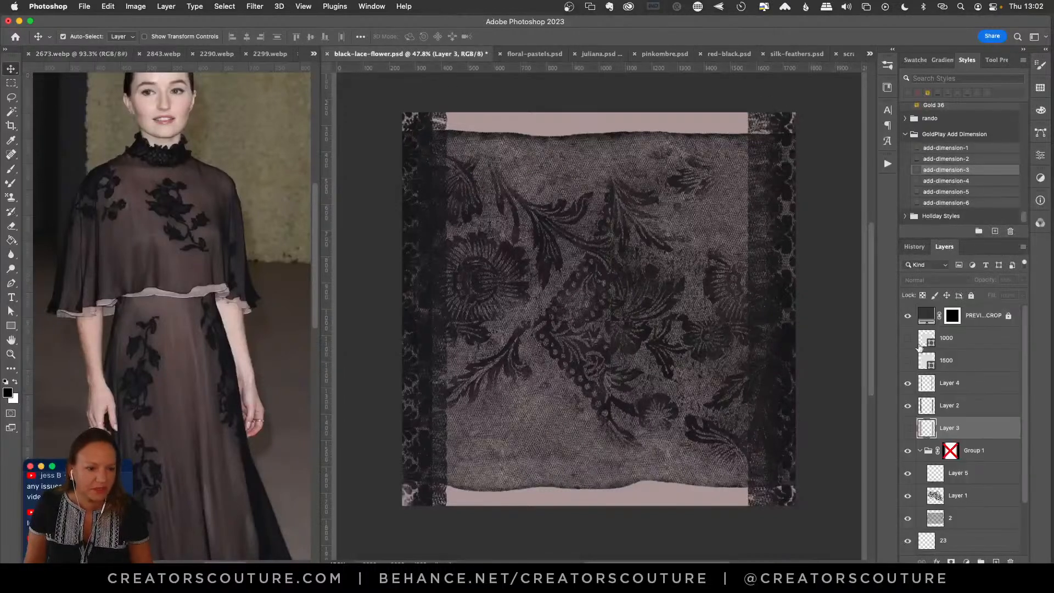
Show Layer 3 and enable Group 1's layer mask to preview the trimmed lace together with all the side borders.
{"action": "left_click", "coordinate": [906, 405]}
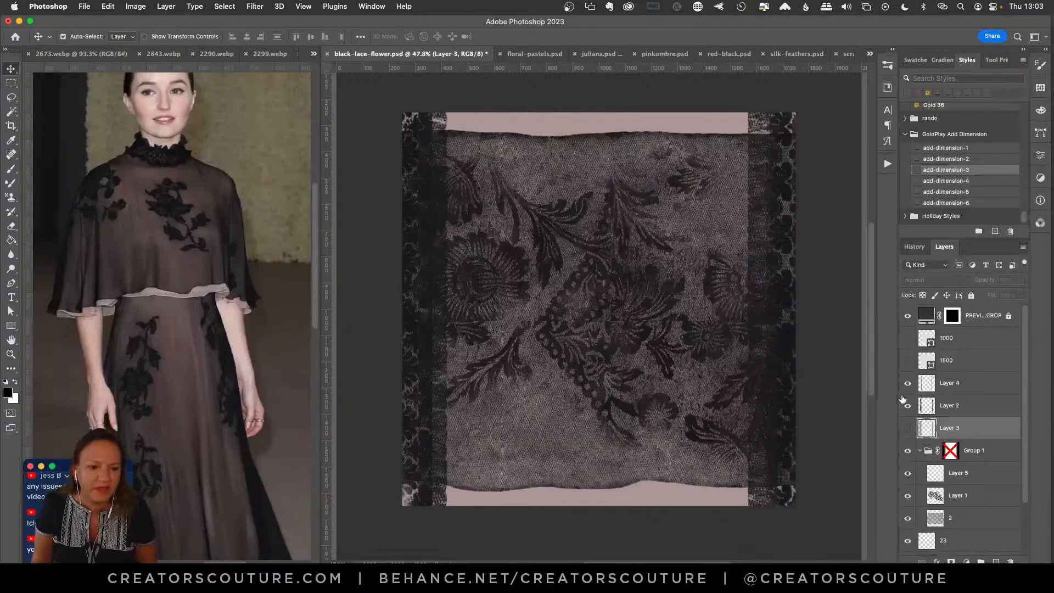
{"action": "left_click", "coordinate": [907, 429]}
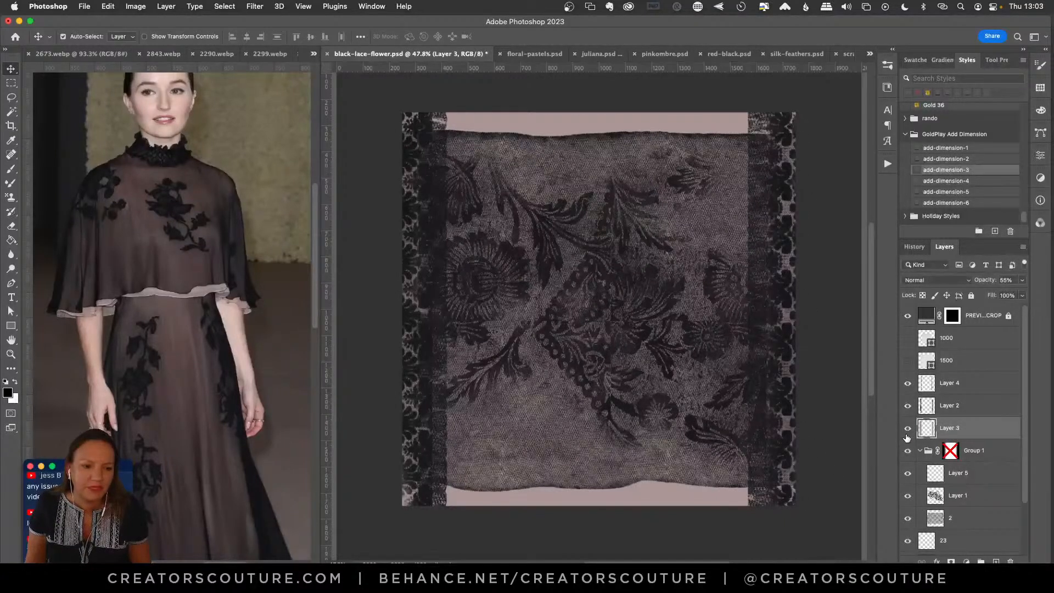
{"action": "right_click", "coordinate": [946, 455]}
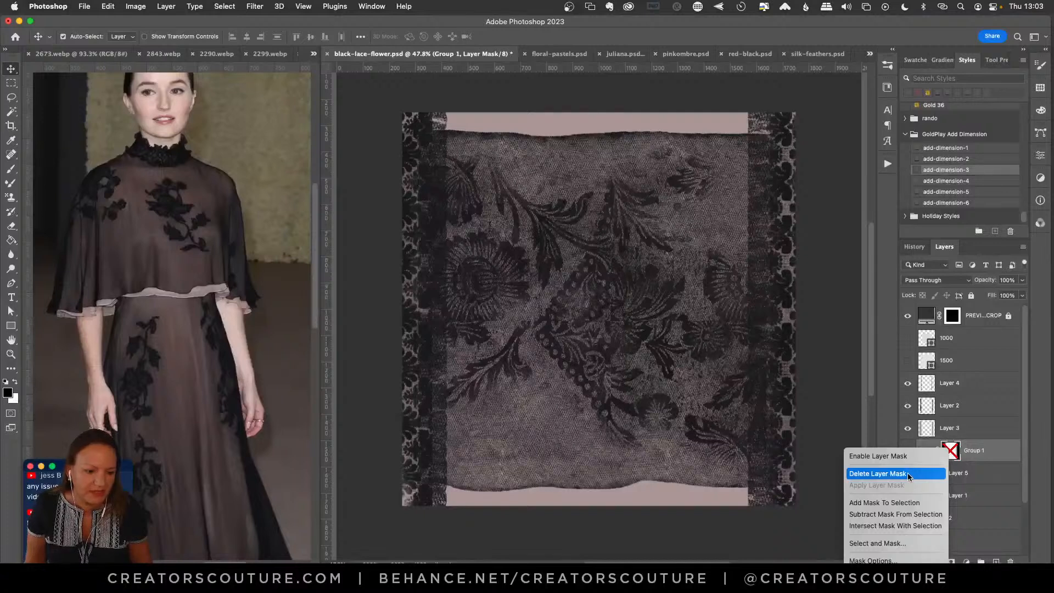
{"action": "left_click", "coordinate": [908, 455]}
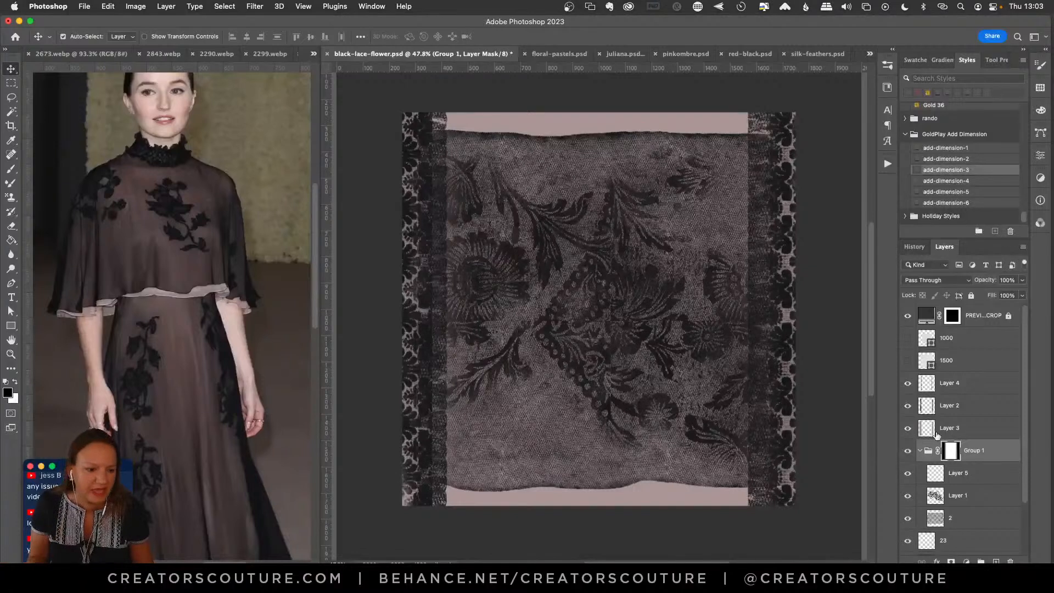
Hide Layers 3 and 2 and disable Group 1's layer mask again.
{"action": "left_click", "coordinate": [907, 431]}
{"action": "left_click", "coordinate": [907, 409]}
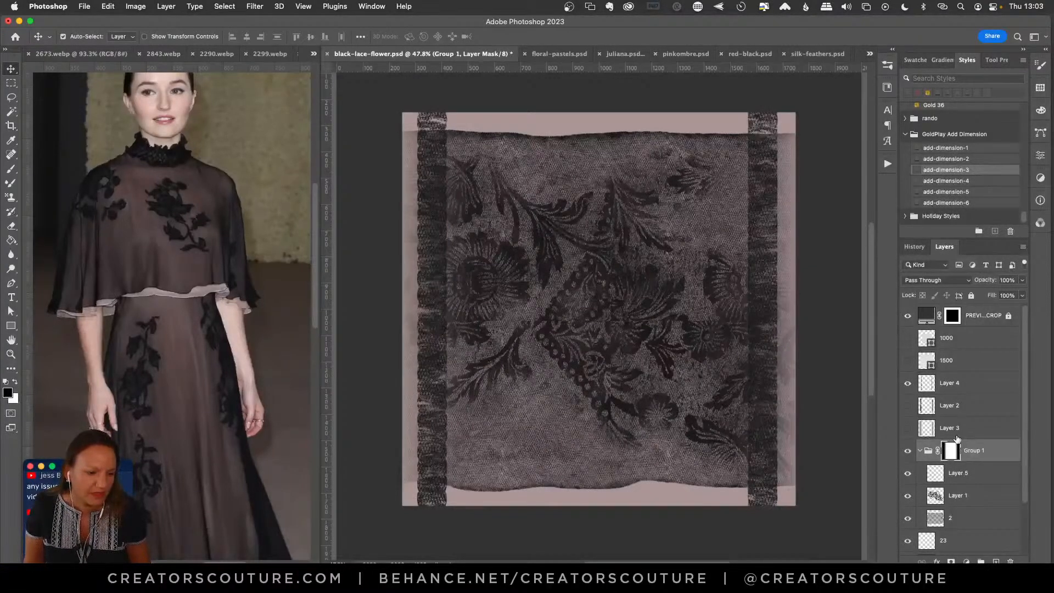
{"action": "right_click", "coordinate": [958, 457]}
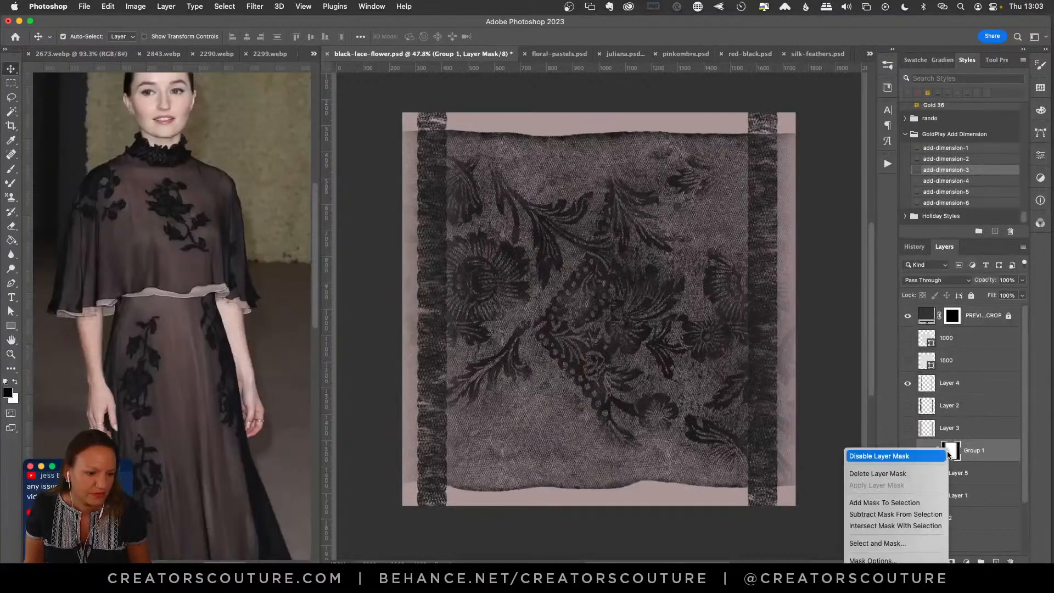
{"action": "left_click", "coordinate": [892, 460]}
Hide the vertical bands on Layer 4, then show and select Layer 2's lace borders.
{"action": "left_click", "coordinate": [930, 391]}
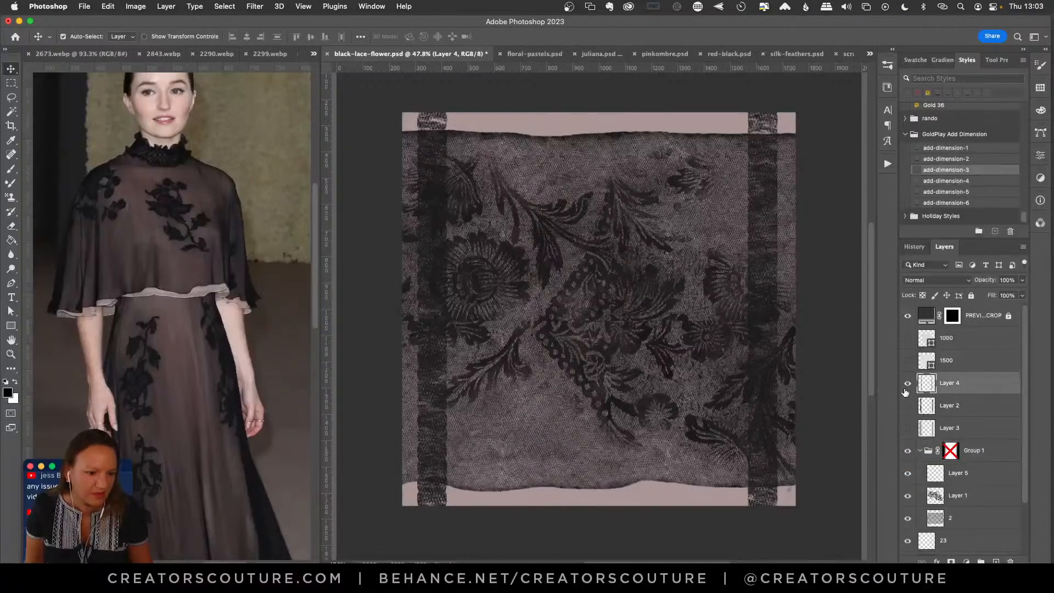
{"action": "left_click", "coordinate": [907, 384]}
{"action": "left_click", "coordinate": [906, 406]}
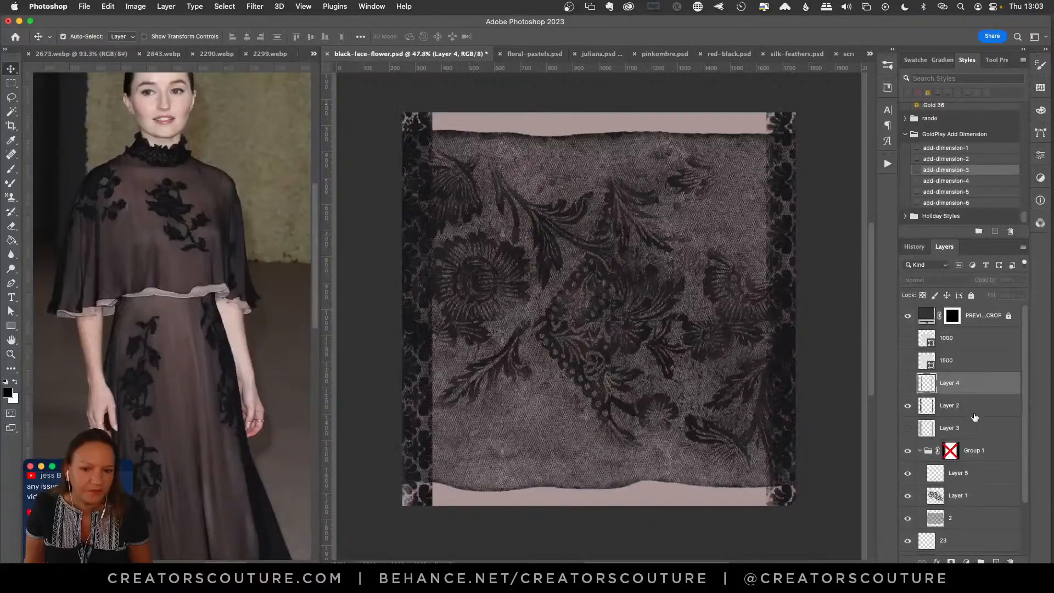
{"action": "left_click", "coordinate": [973, 415]}
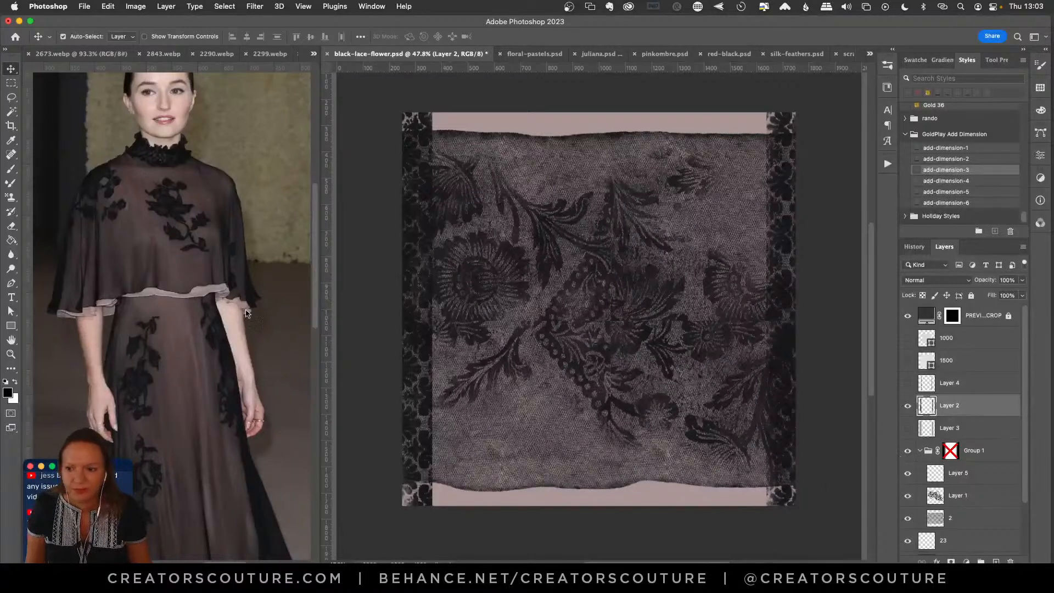
Look through the available pattern swatches for the Pattern Stamp tool.
{"action": "left_click", "coordinate": [11, 196]}
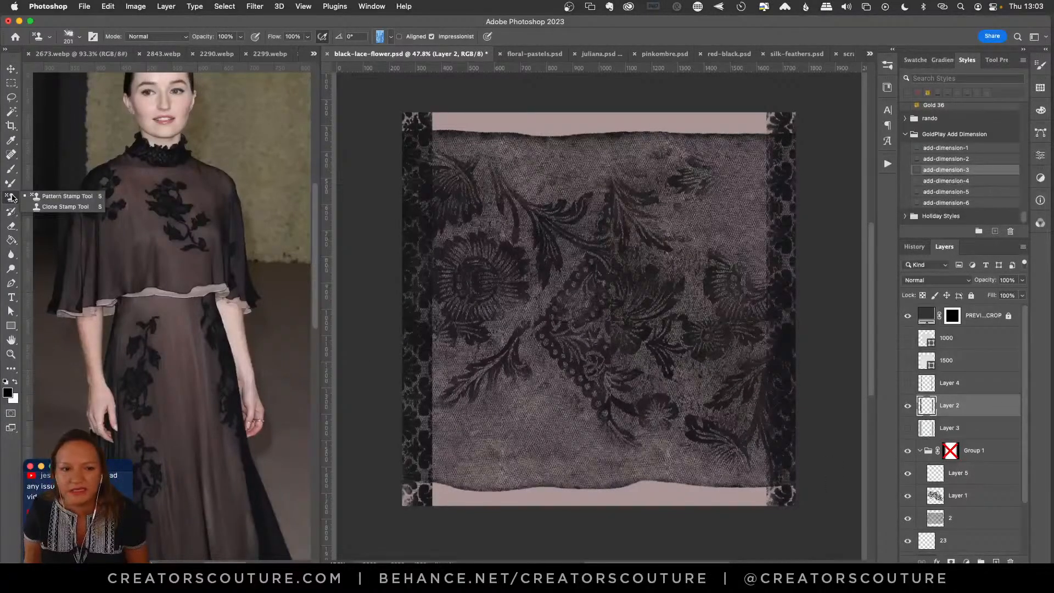
{"action": "left_click", "coordinate": [43, 198]}
{"action": "left_click", "coordinate": [379, 37]}
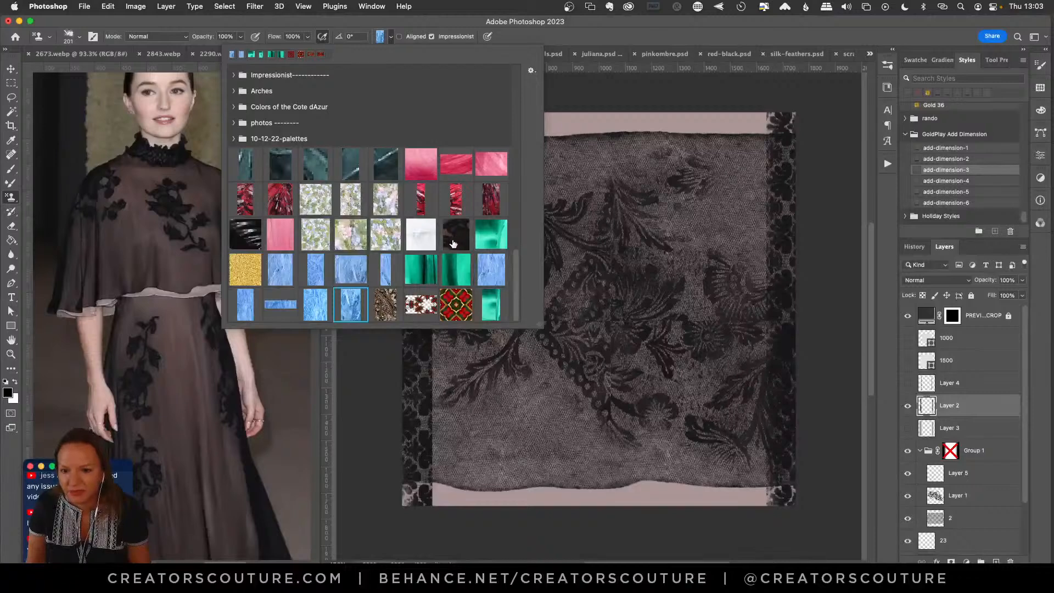
Define a pattern from a small rectangular selection around the black flower on the dress photo's bodice, then clear the selection.
{"action": "left_click", "coordinate": [11, 82]}
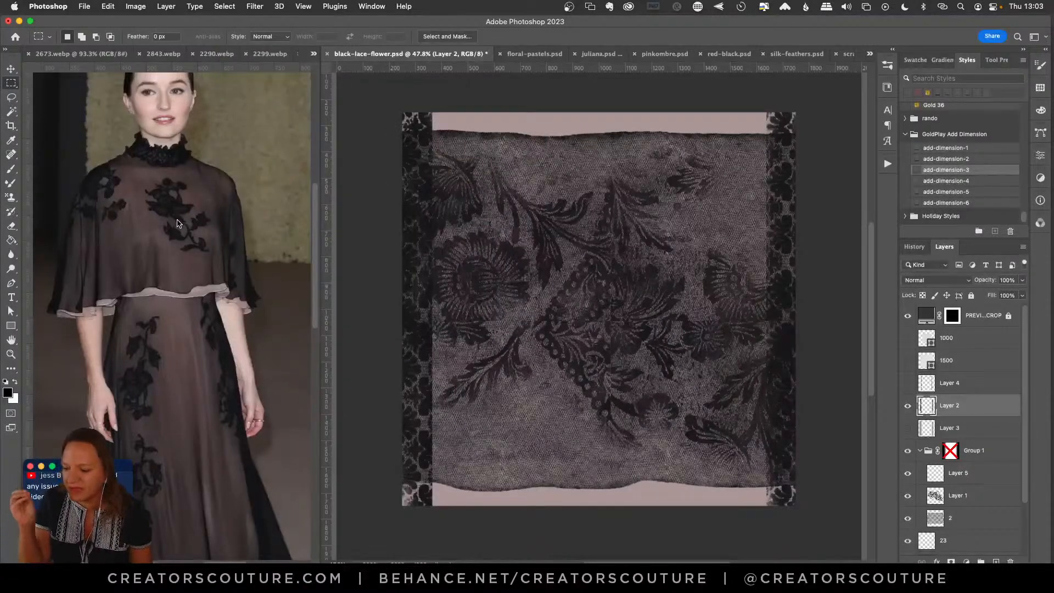
{"action": "left_click", "coordinate": [177, 202]}
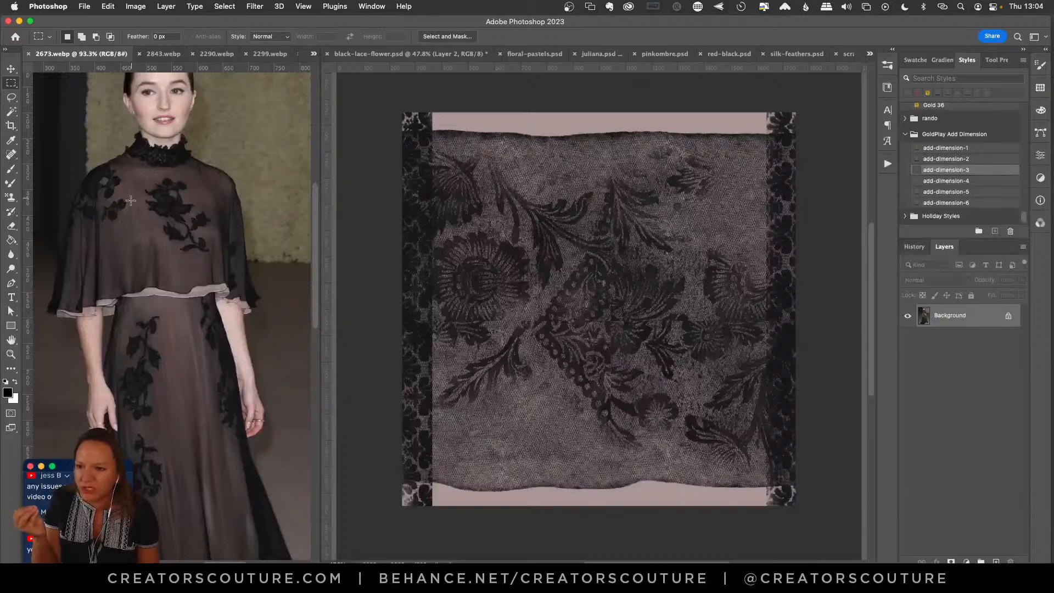
{"action": "left_click_drag", "start_coordinate": [146, 179], "coordinate": [177, 215]}
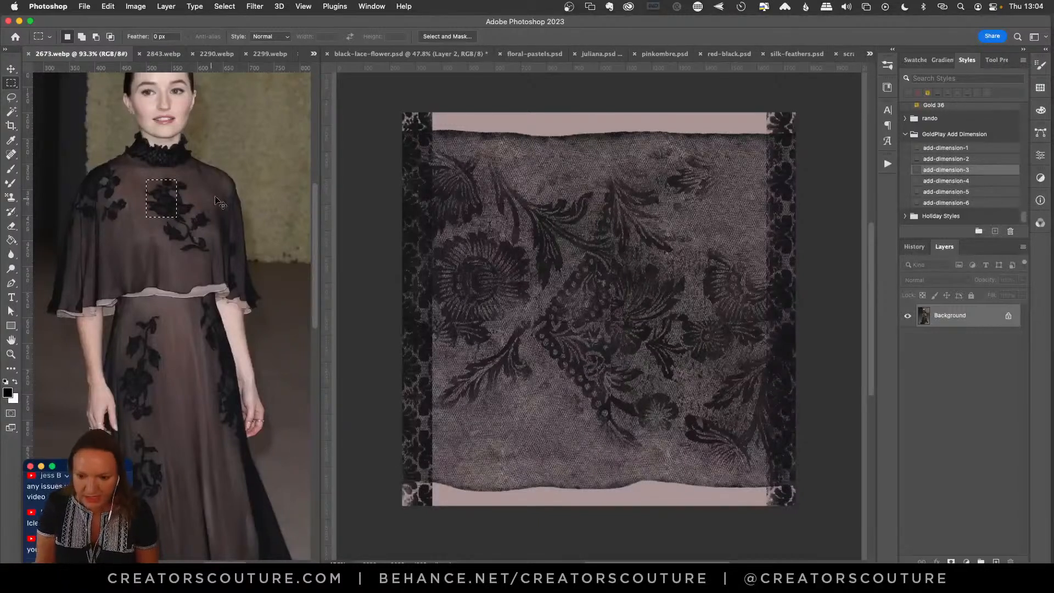
{"action": "key", "text": "super+alt+shift+p"}
{"action": "left_click", "coordinate": [604, 242]}
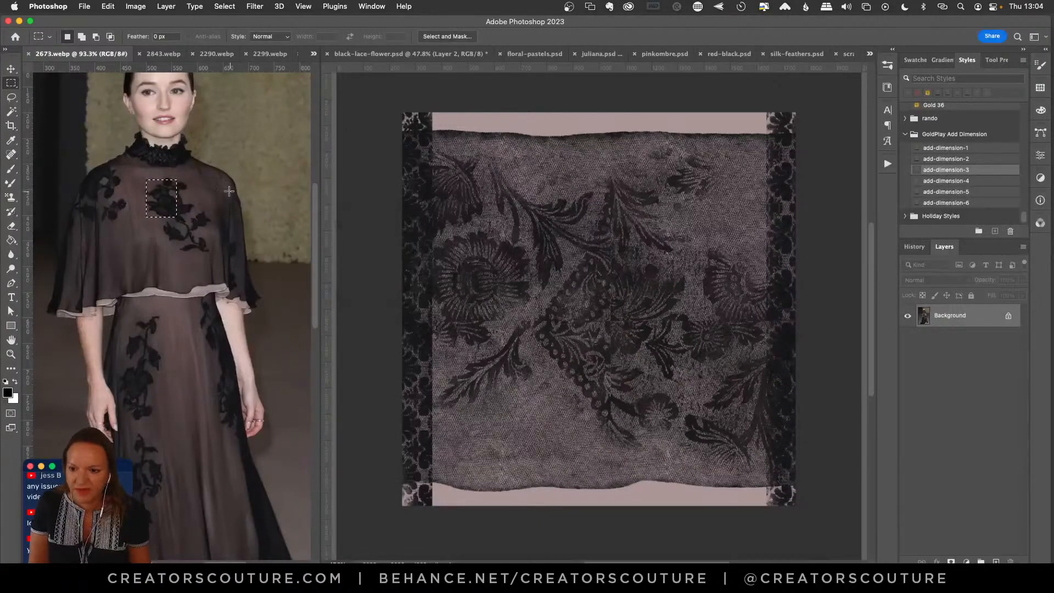
{"action": "key", "text": "super+d"}
Choose the Pattern Stamp tool and load the black flower pattern sampled from the dress photo.
{"action": "left_click", "coordinate": [10, 197]}
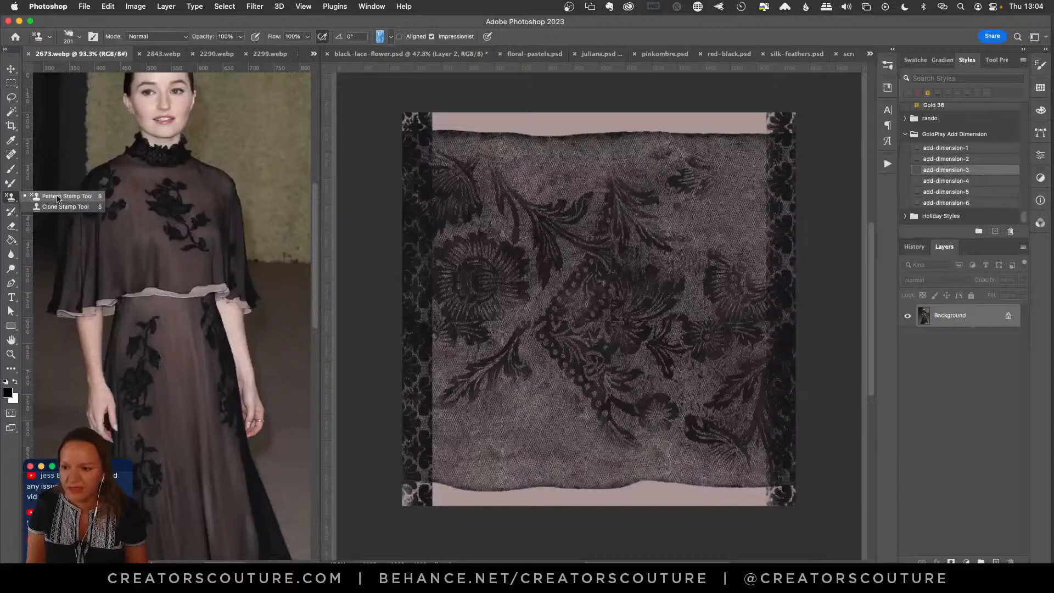
{"action": "left_click", "coordinate": [58, 197]}
{"action": "left_click", "coordinate": [379, 36]}
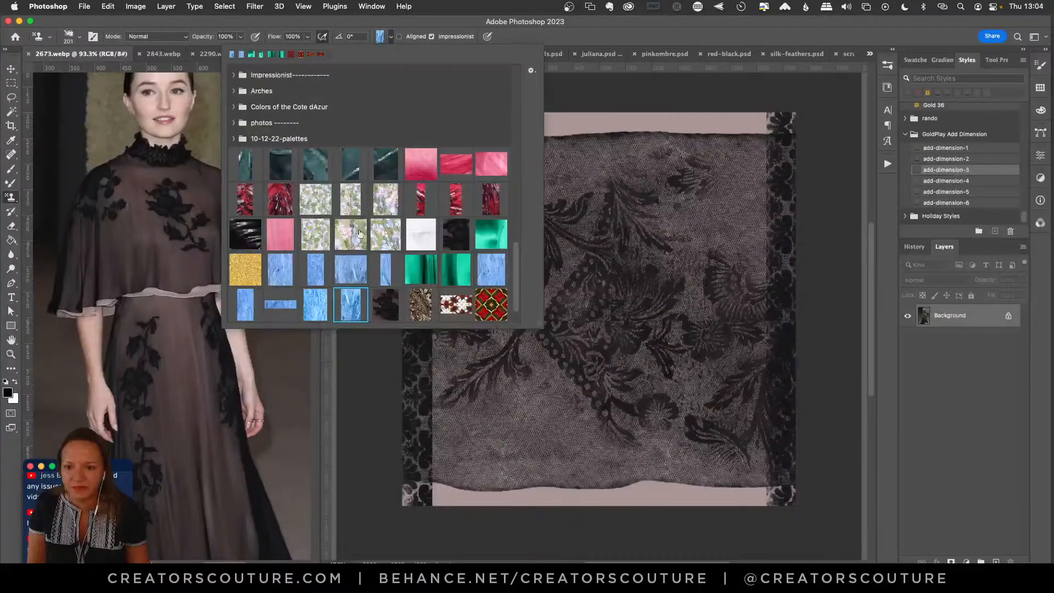
{"action": "left_click", "coordinate": [456, 237]}
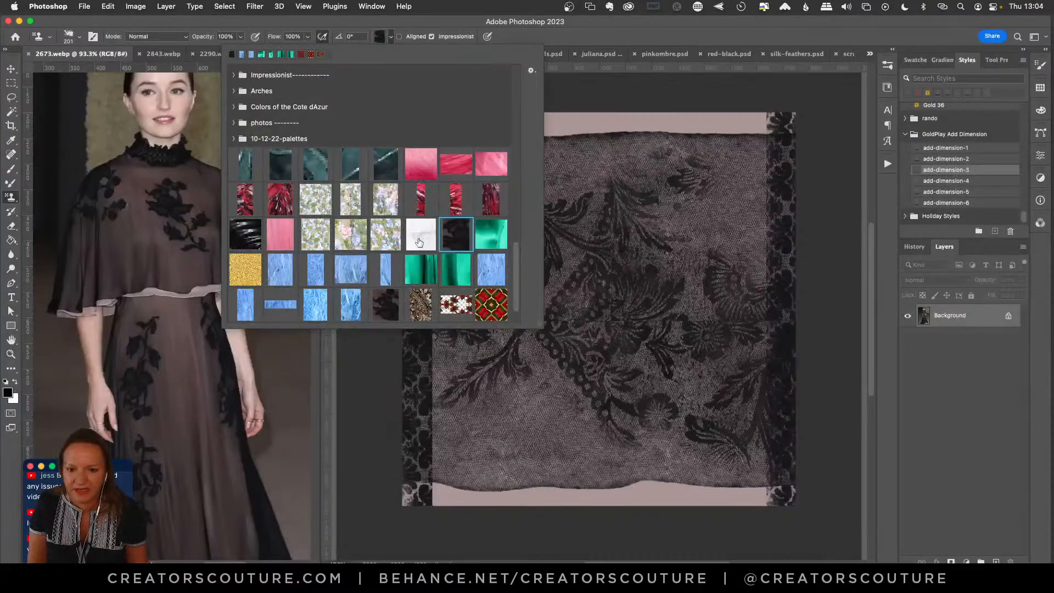
{"action": "left_click", "coordinate": [388, 312]}
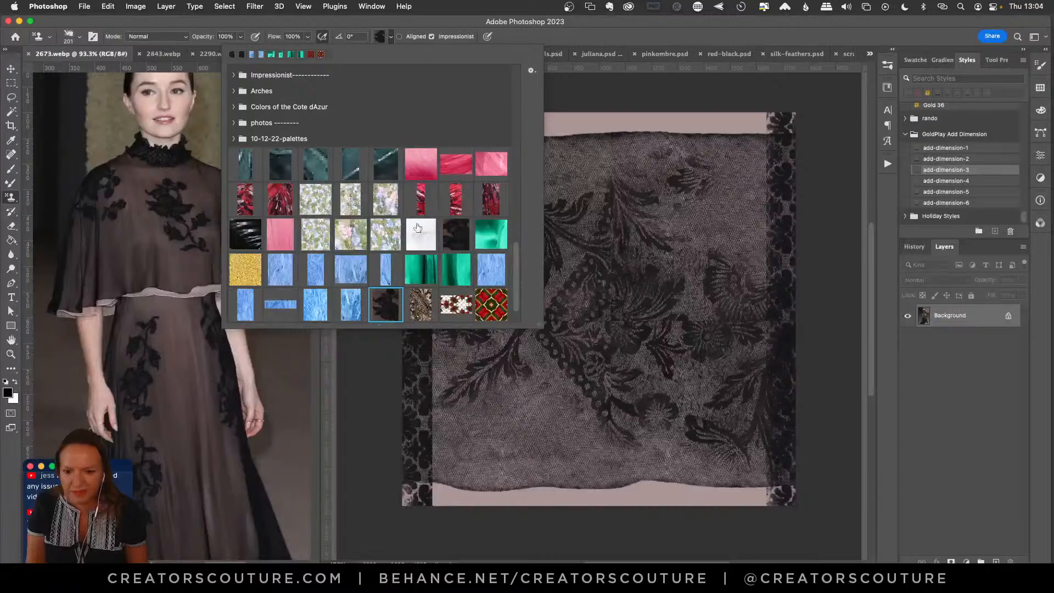
{"action": "left_click", "coordinate": [510, 30]}
Return to the lace document and compare the fabric with and without Layer 2's borders, leaving Layer 2 hidden.
{"action": "left_click", "coordinate": [914, 247]}
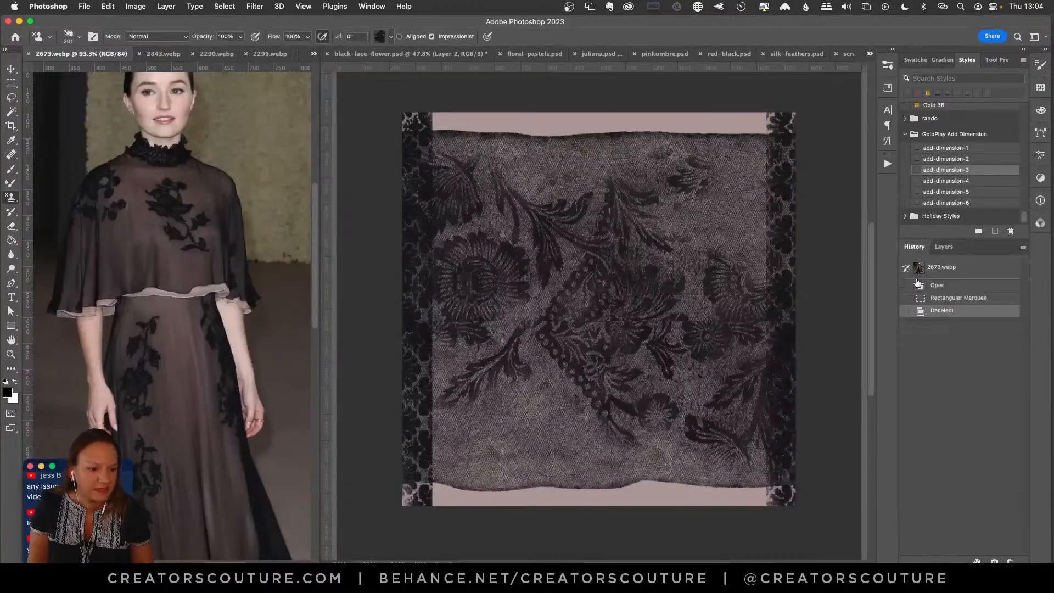
{"action": "left_click", "coordinate": [943, 246]}
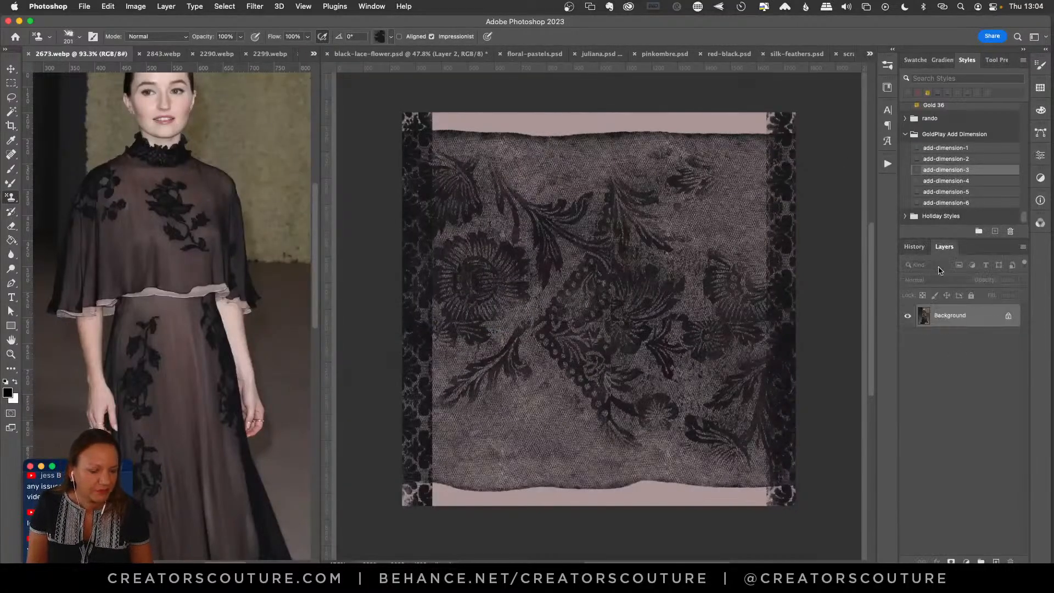
{"action": "left_click", "coordinate": [675, 133]}
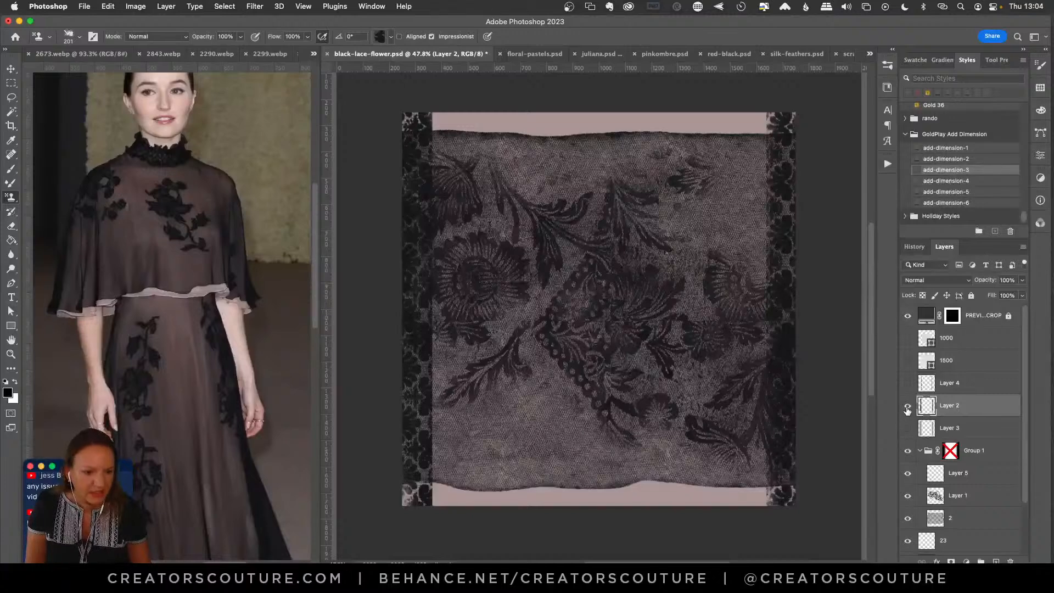
{"action": "left_click", "coordinate": [907, 407]}
{"action": "left_click", "coordinate": [907, 407]}
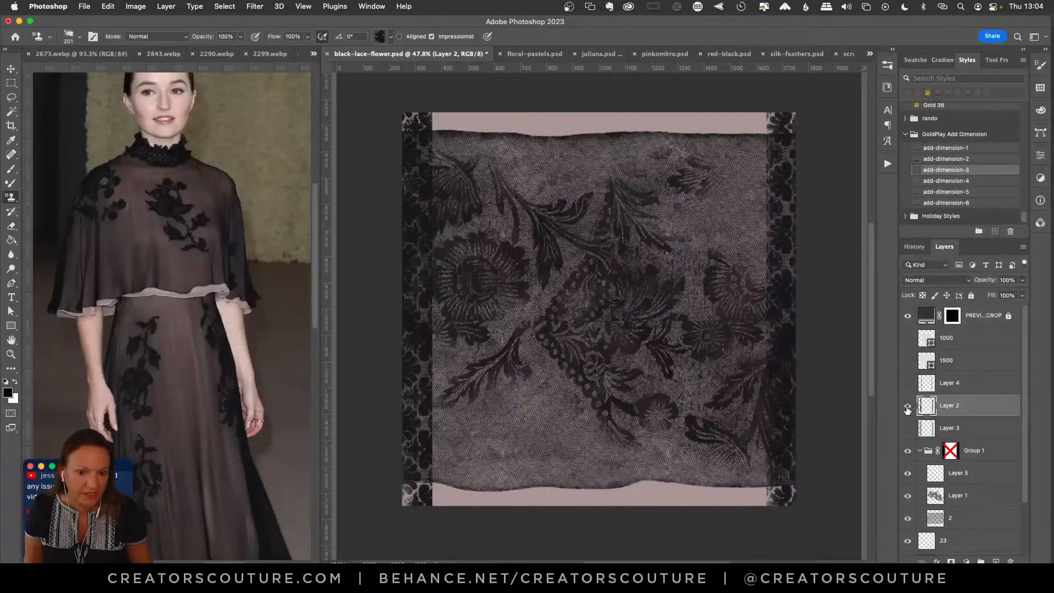
{"action": "left_click", "coordinate": [907, 407]}
{"action": "left_click", "coordinate": [907, 407]}
{"action": "left_click", "coordinate": [907, 407]}
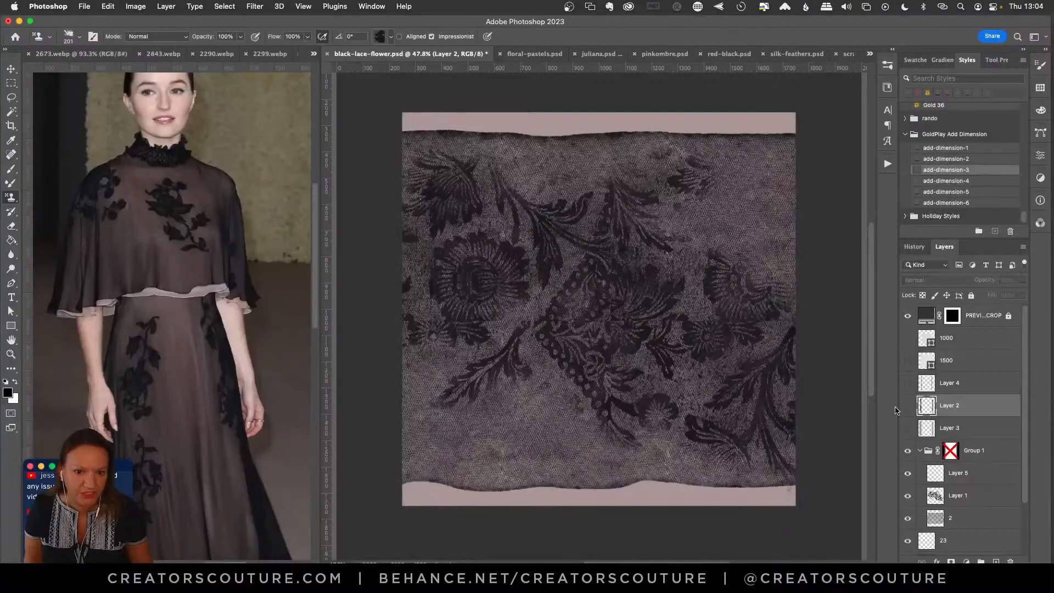
Select narrow full-height strips along both side edges of the fabric and add a new layer above Layer 2.
{"action": "left_click", "coordinate": [11, 83]}
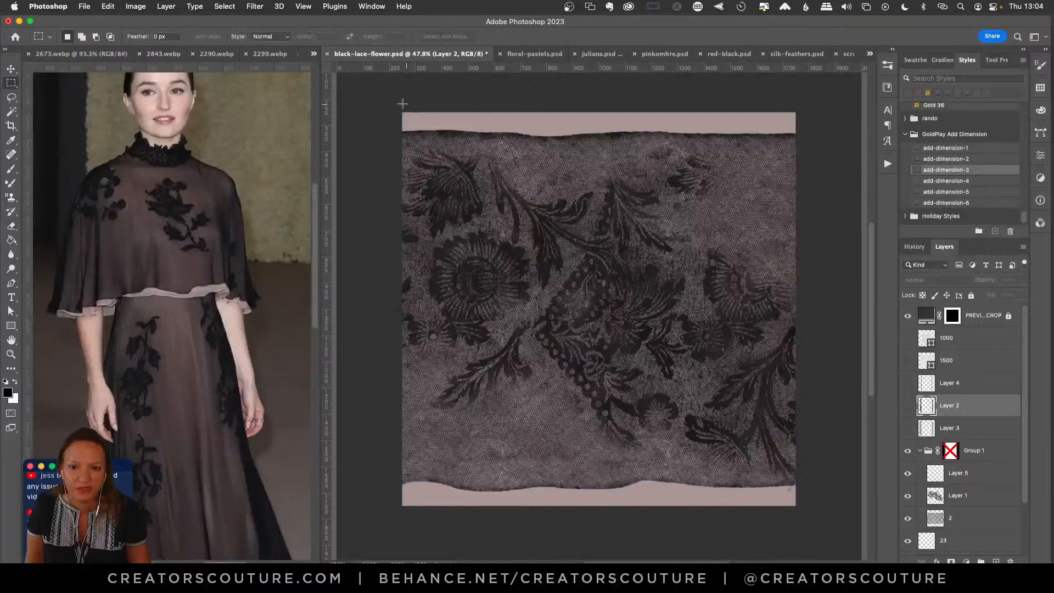
{"action": "left_click_drag", "start_coordinate": [379, 92], "coordinate": [435, 379]}
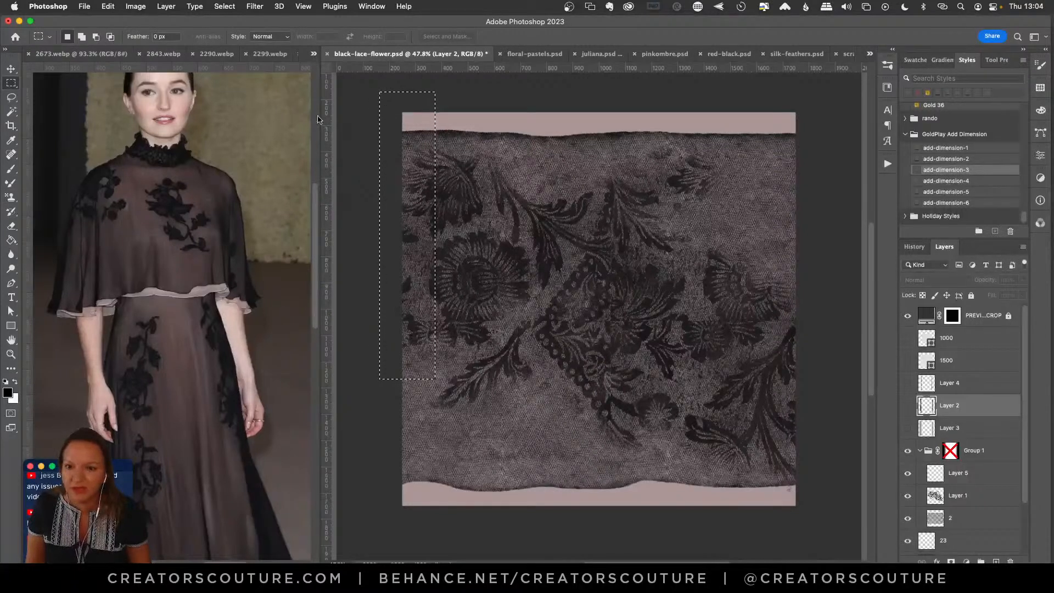
{"action": "left_click", "coordinate": [459, 97]}
{"action": "left_click_drag", "start_coordinate": [396, 103], "coordinate": [430, 522]}
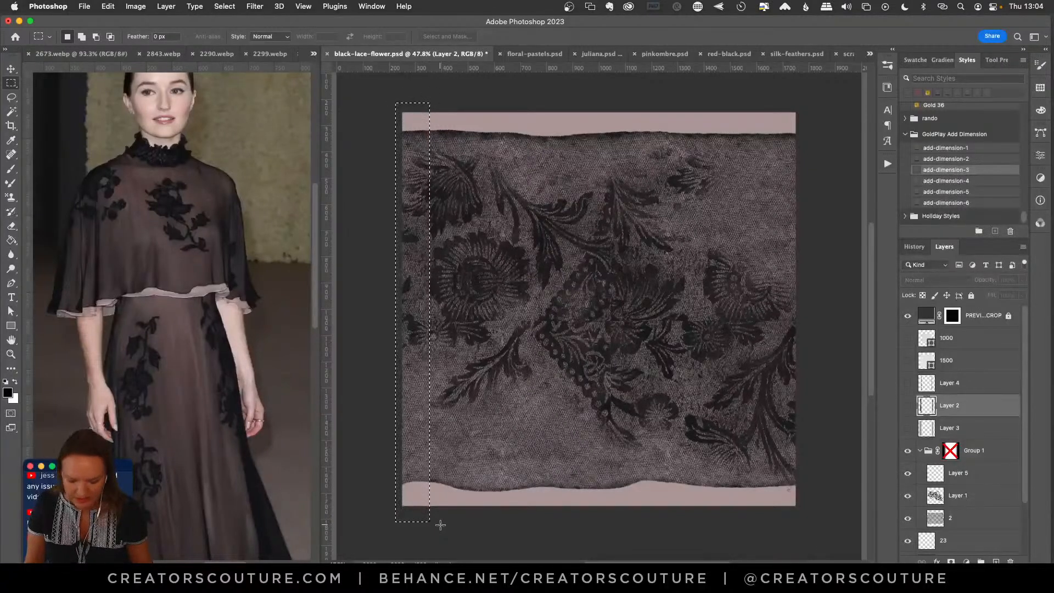
{"action": "key", "text": "shift"}
{"action": "left_click_drag", "start_coordinate": [821, 99], "coordinate": [768, 527]}
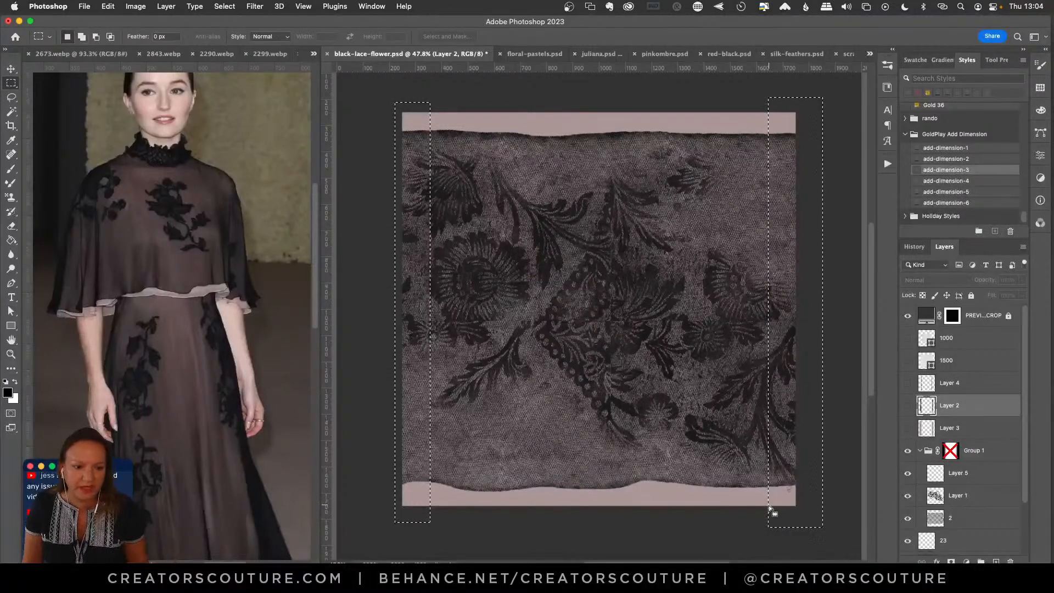
{"action": "left_click", "coordinate": [995, 561]}
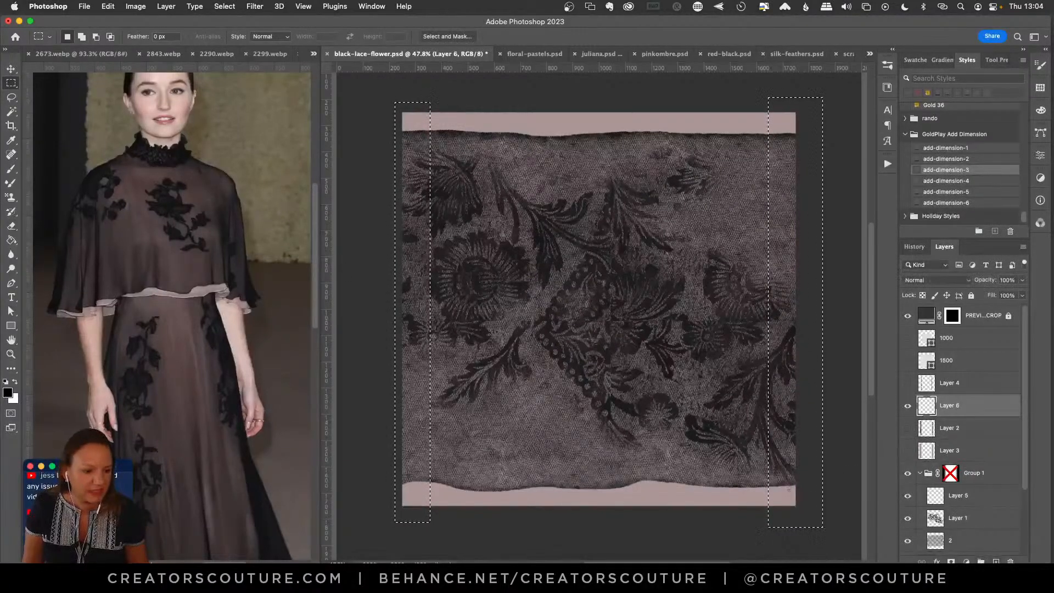
Switch to the Pattern Stamp tool and choose the 14 Modern Renaissance brush for it.
{"action": "key", "text": "s"}
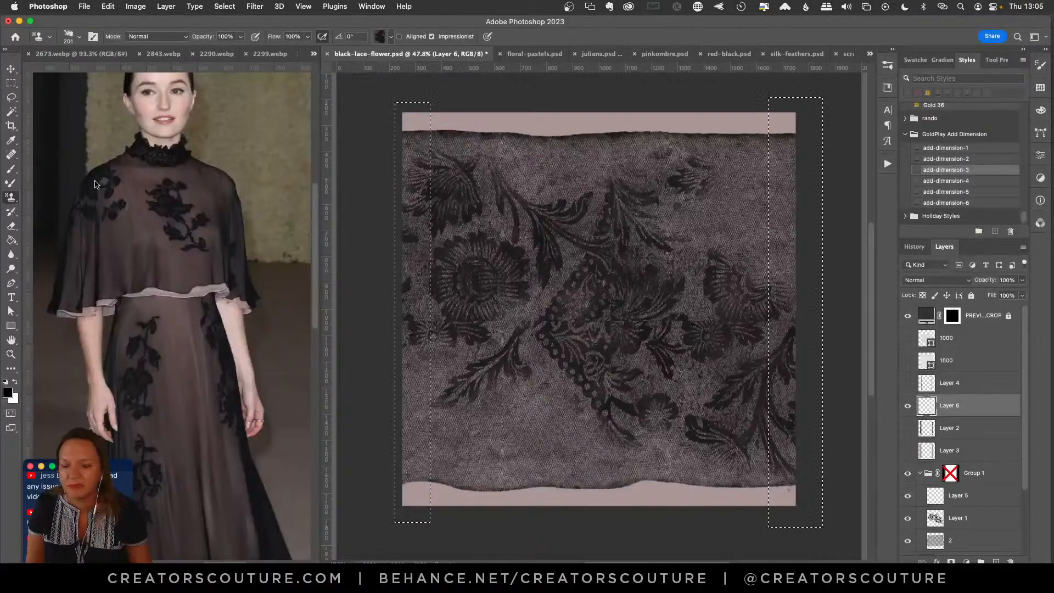
{"action": "left_click", "coordinate": [887, 89]}
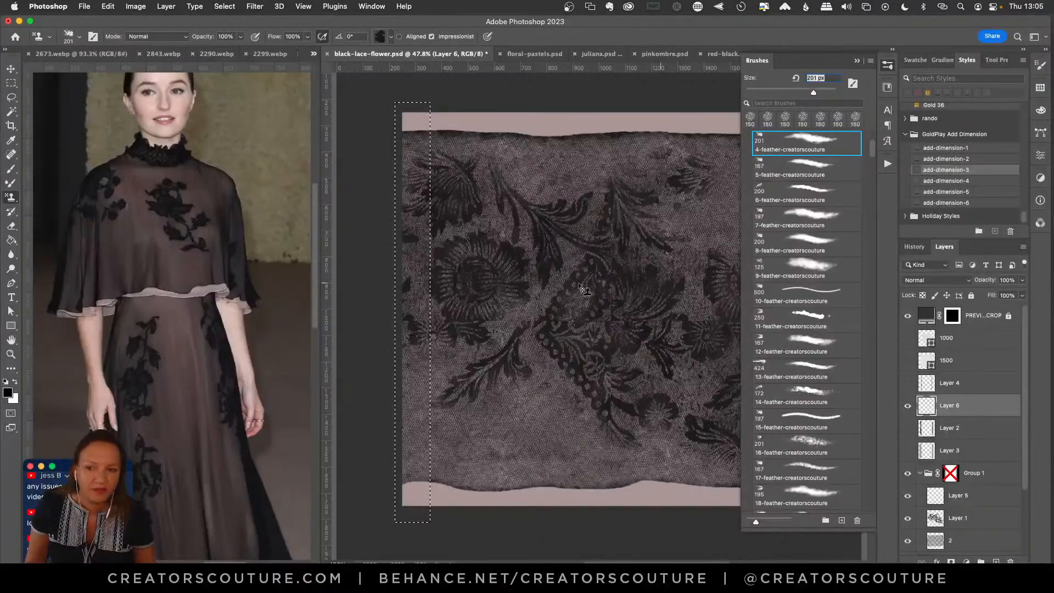
{"action": "left_click_drag", "start_coordinate": [872, 148], "coordinate": [843, 424]}
{"action": "left_click", "coordinate": [805, 243]}
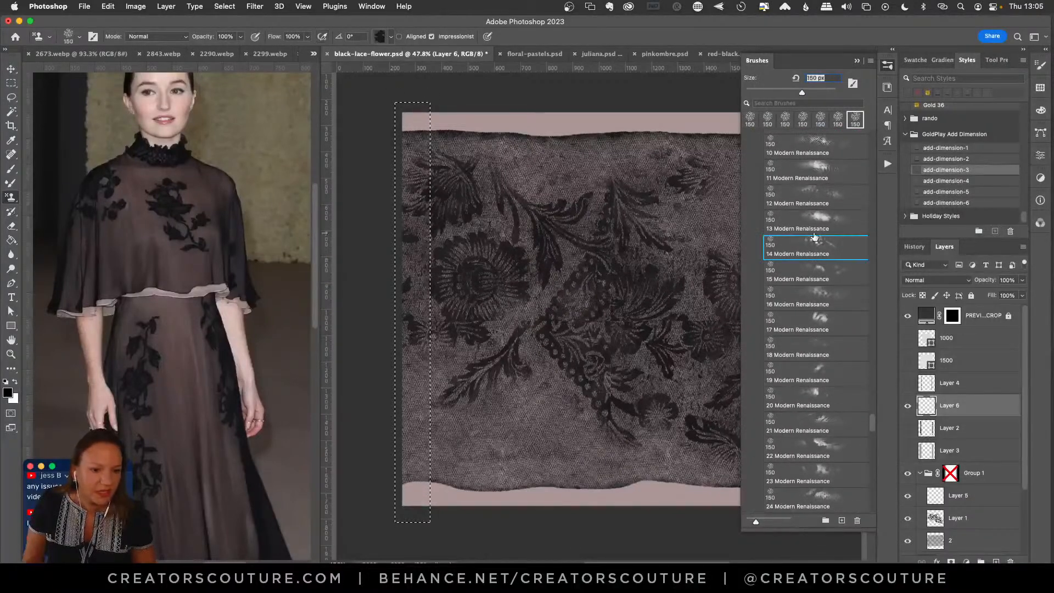
Paint the left side strip on Layer 6 with the black flower pattern, and load the darker black fabric pattern for the Pattern Stamp.
{"action": "left_click", "coordinate": [416, 121]}
{"action": "left_click_drag", "start_coordinate": [429, 229], "coordinate": [442, 463]}
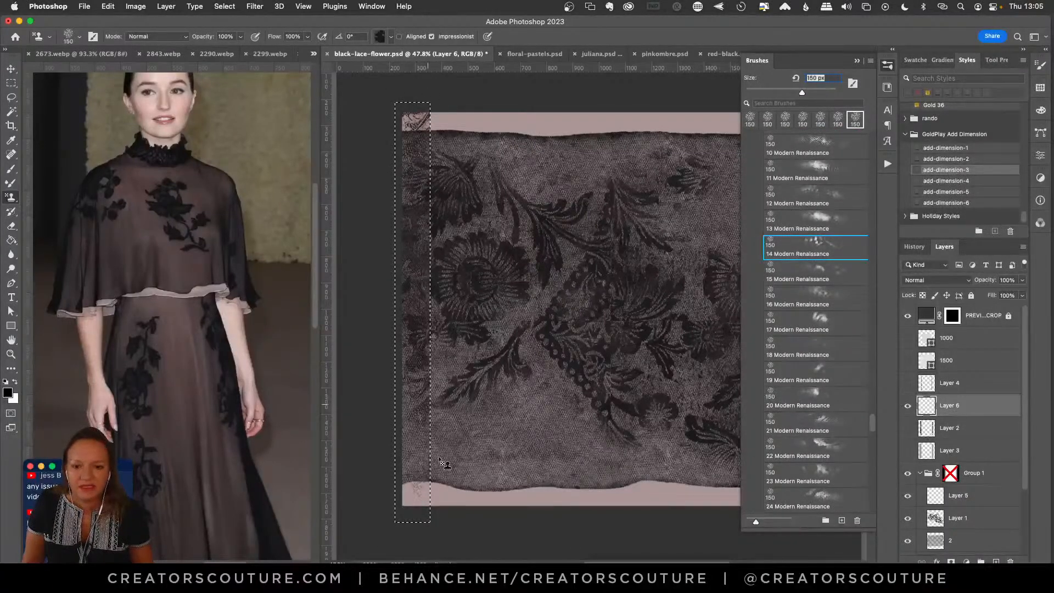
{"action": "left_click", "coordinate": [380, 37]}
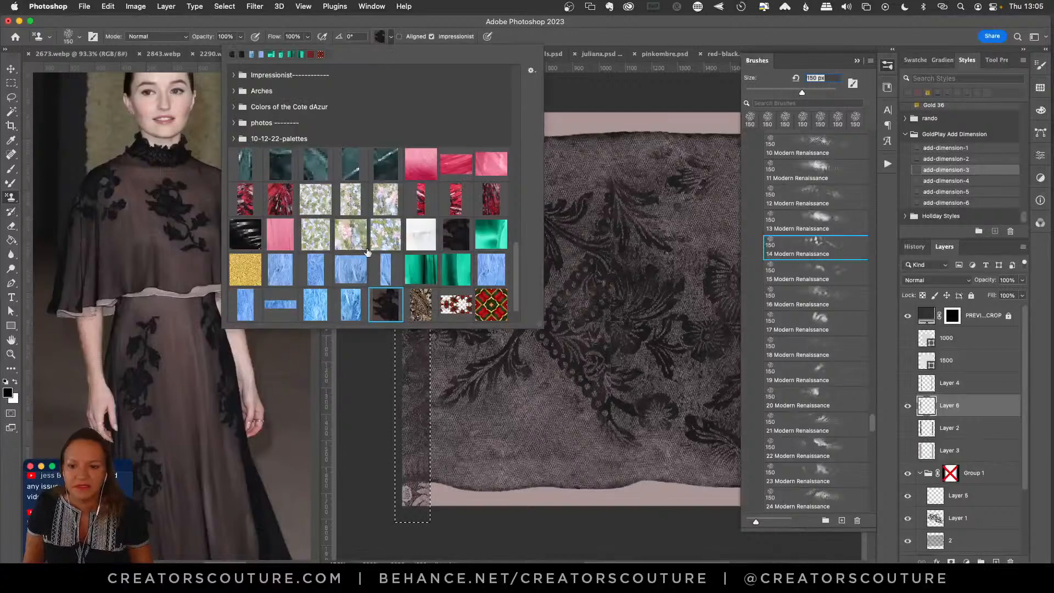
{"action": "left_click", "coordinate": [458, 239]}
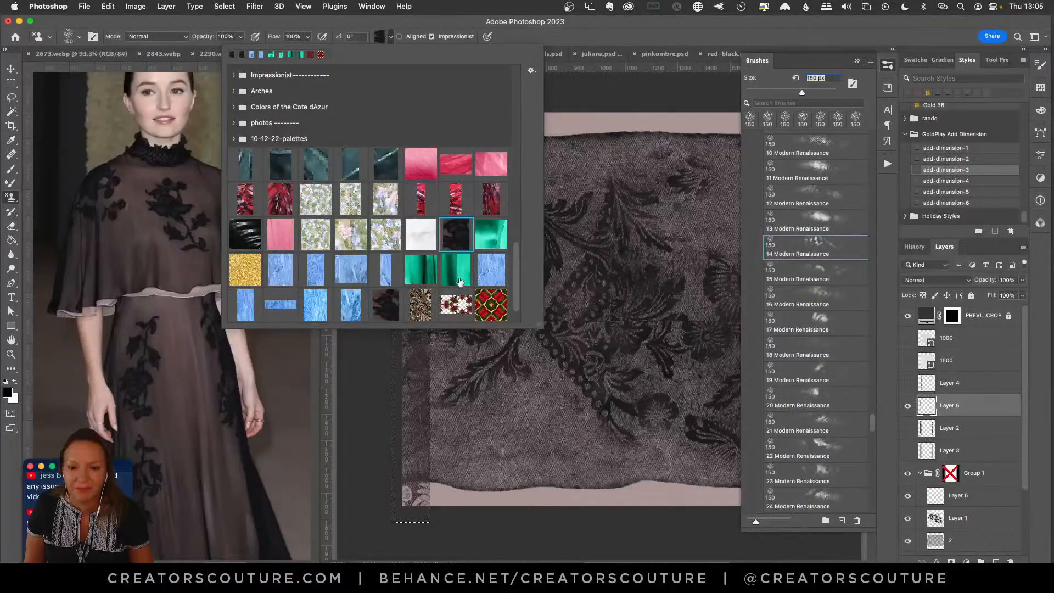
{"action": "left_click", "coordinate": [491, 114]}
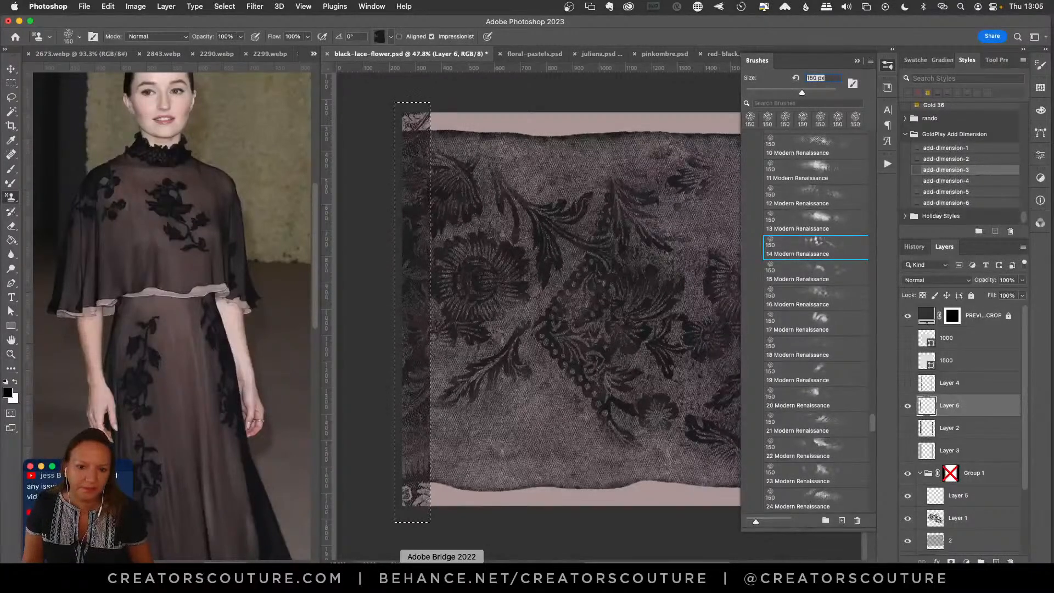
Choose the 17 Modern Renaissance brush, stamp the black fabric pattern down both full-height side strips, and clear the selection.
{"action": "left_click", "coordinate": [822, 325]}
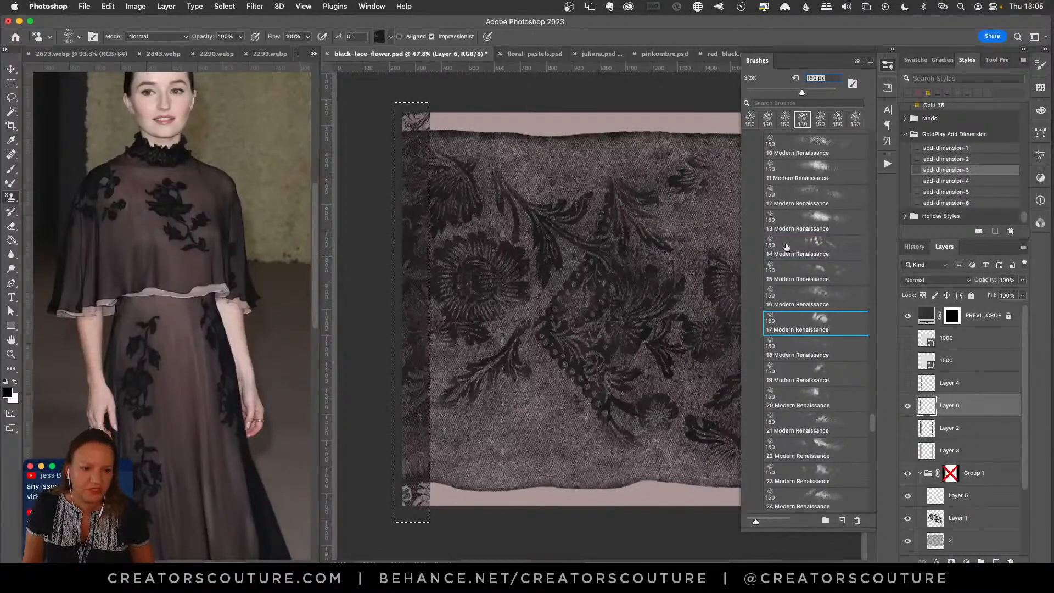
{"action": "left_click", "coordinate": [889, 65]}
{"action": "mouse_move", "coordinate": [786, 118]}
{"action": "left_mouse_down"}
{"action": "mouse_move", "coordinate": [782, 236]}
{"action": "mouse_move", "coordinate": [772, 222]}
{"action": "mouse_move", "coordinate": [786, 500]}
{"action": "left_mouse_up"}
{"action": "key", "text": "super+z"}
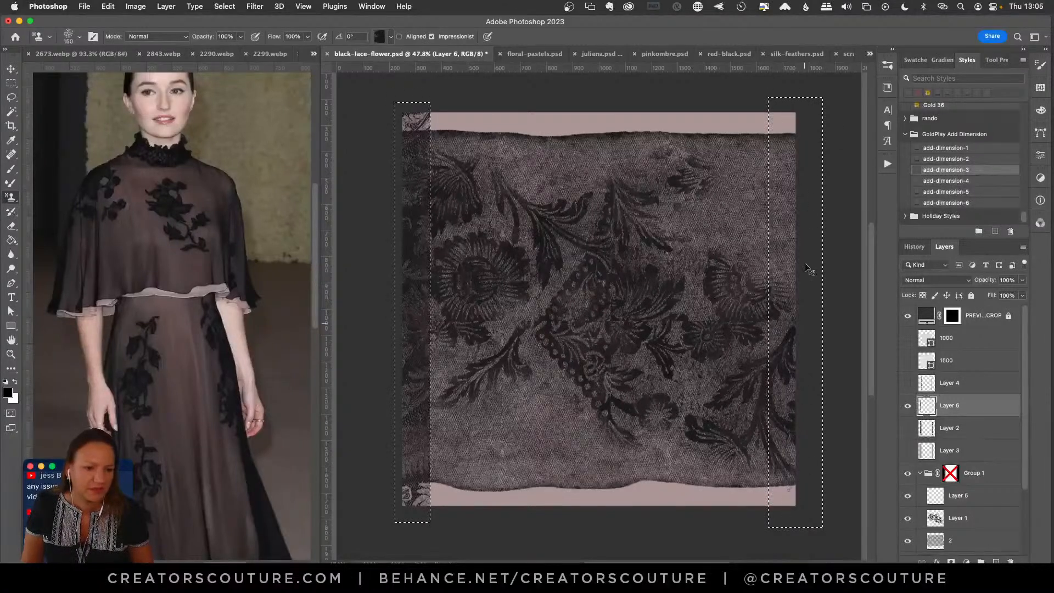
{"action": "left_click_drag", "start_coordinate": [787, 98], "coordinate": [777, 524]}
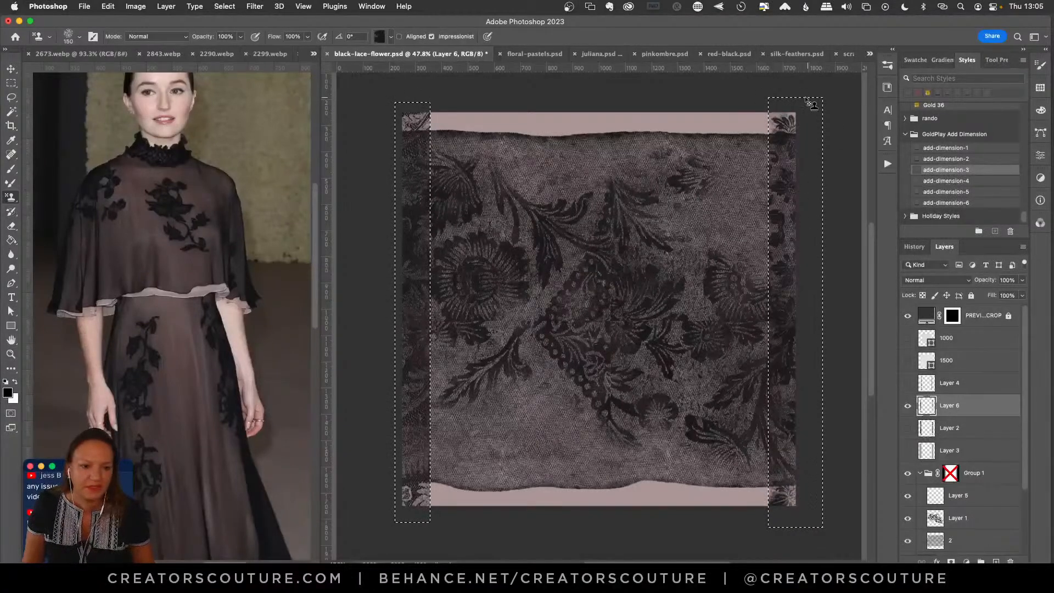
{"action": "mouse_move", "coordinate": [804, 99]}
{"action": "left_mouse_down"}
{"action": "mouse_move", "coordinate": [779, 499]}
{"action": "mouse_move", "coordinate": [798, 477]}
{"action": "left_mouse_up"}
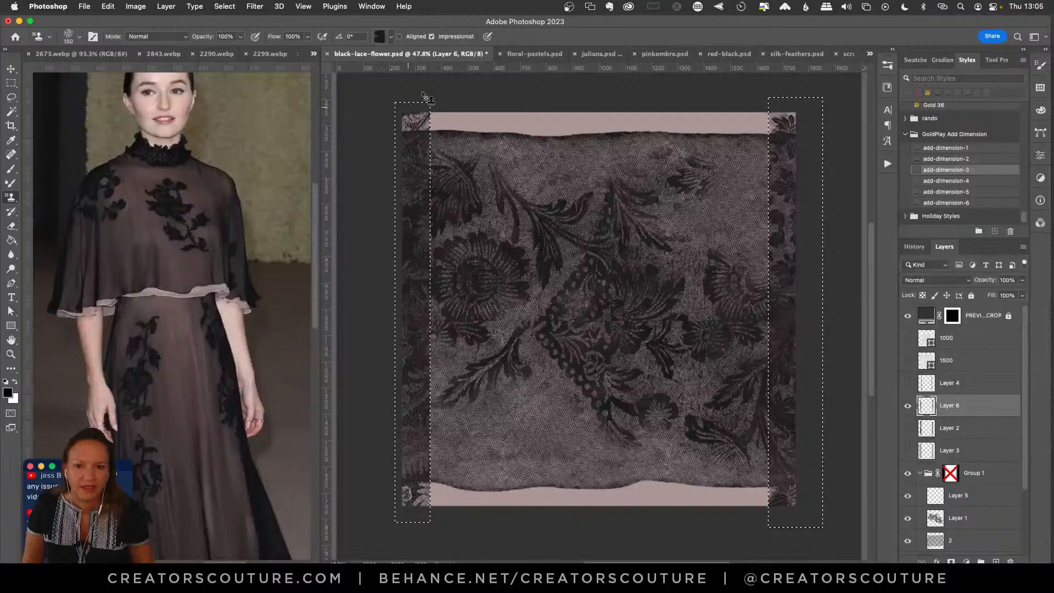
{"action": "mouse_move", "coordinate": [423, 96]}
{"action": "left_mouse_down"}
{"action": "mouse_move", "coordinate": [421, 441]}
{"action": "mouse_move", "coordinate": [434, 538]}
{"action": "left_mouse_up"}
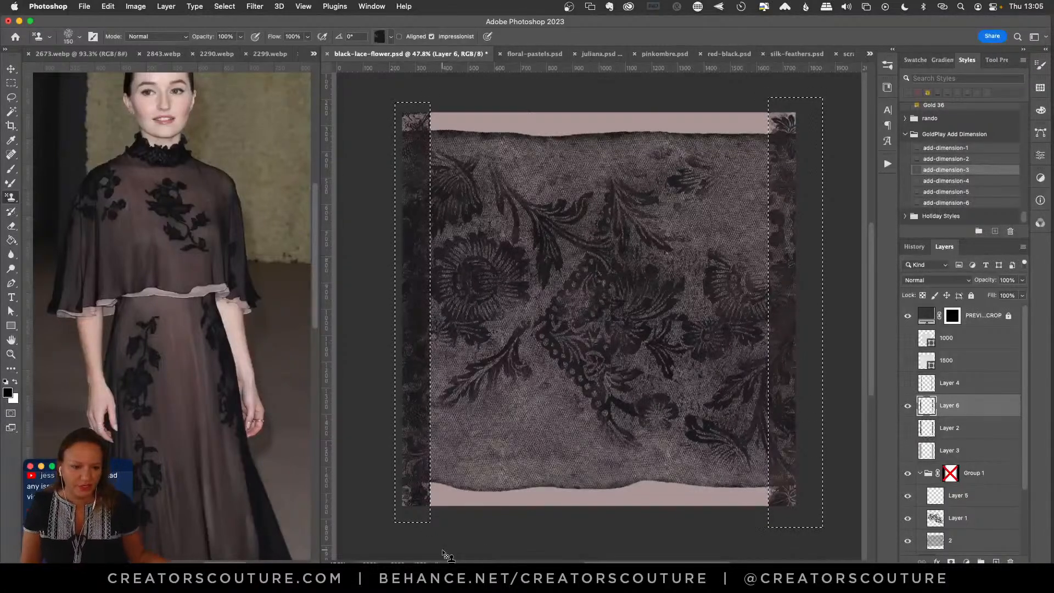
{"action": "key", "text": "super+d"}
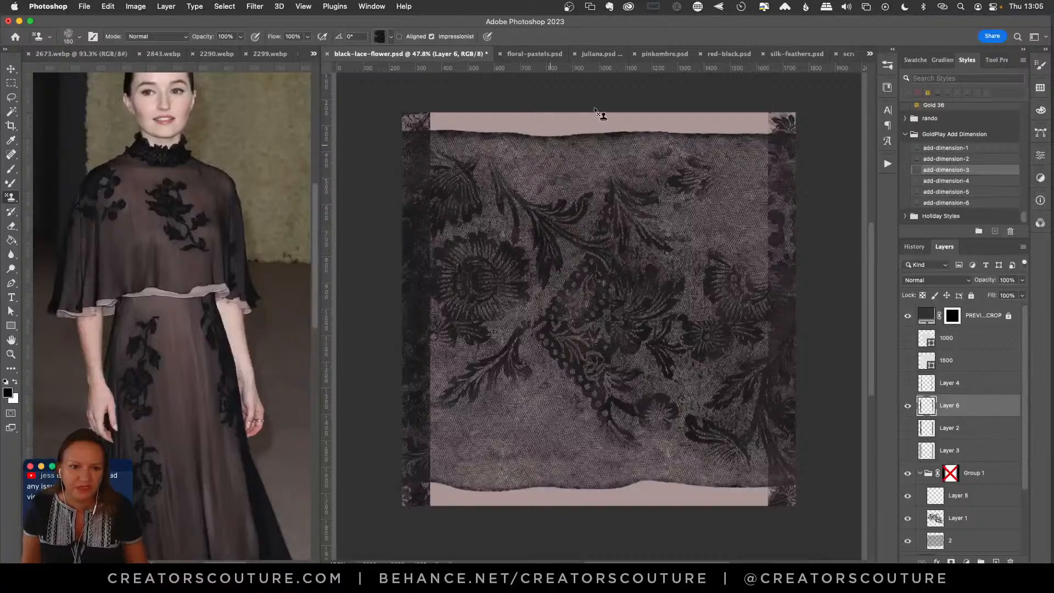
Hide Layer 6, show and select Layer 2, and compare its borders with and without Layer 4, leaving Layer 4 hidden.
{"action": "left_click", "coordinate": [907, 406]}
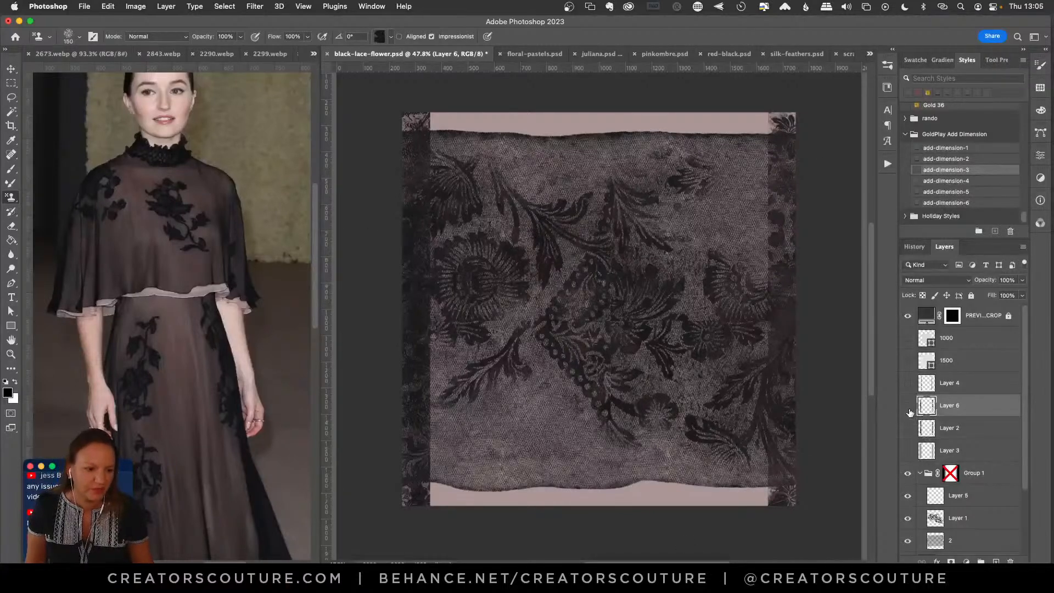
{"action": "left_click", "coordinate": [907, 428]}
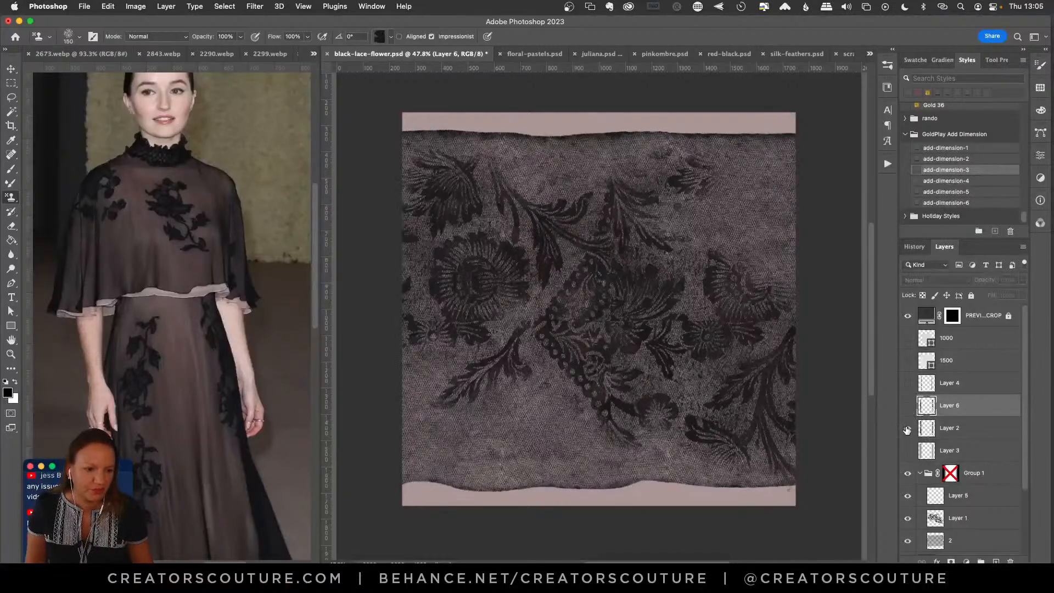
{"action": "left_click", "coordinate": [954, 431]}
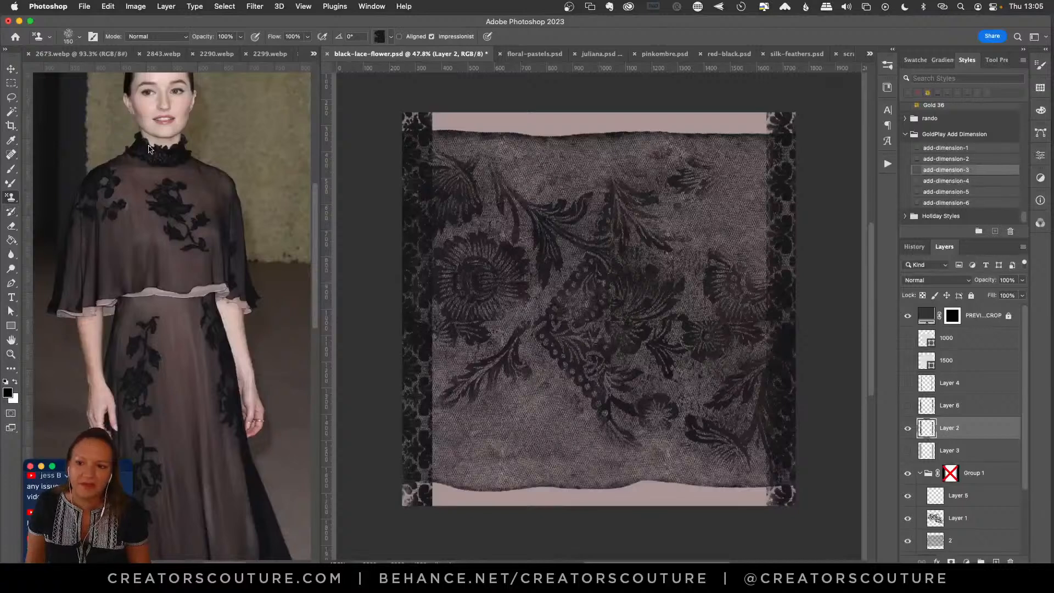
{"action": "left_click", "coordinate": [907, 383]}
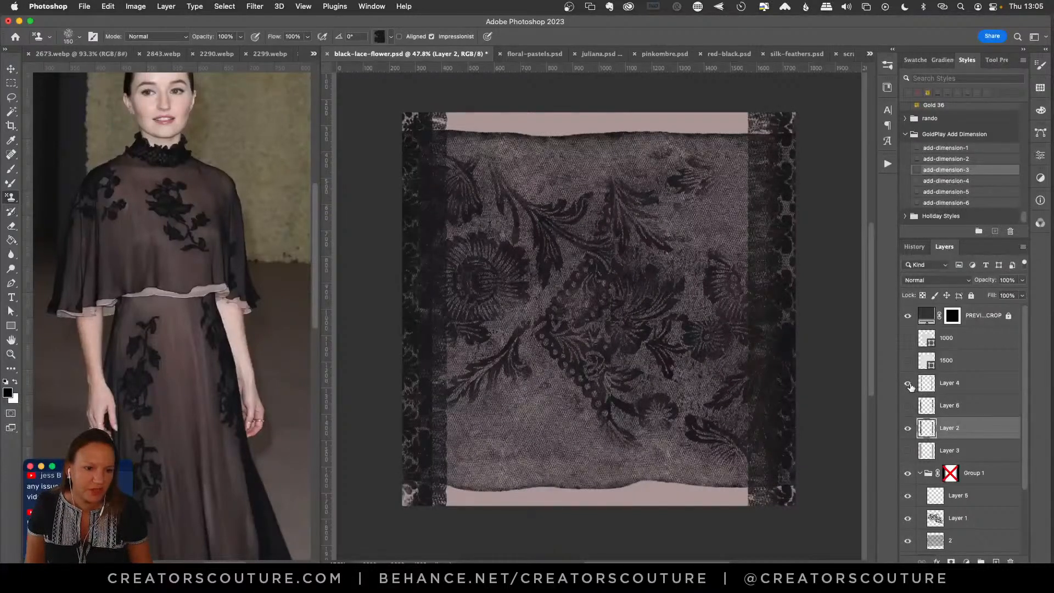
{"action": "left_click", "coordinate": [909, 384]}
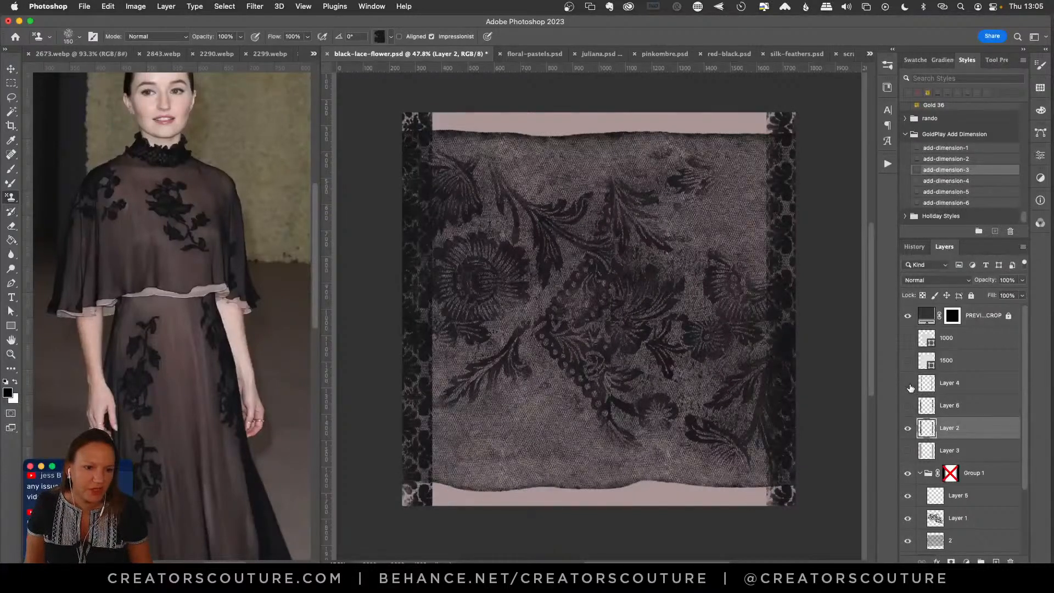
Switch to the Brush tool and bring up the Tulle Couture brush set.
{"action": "left_click", "coordinate": [11, 171]}
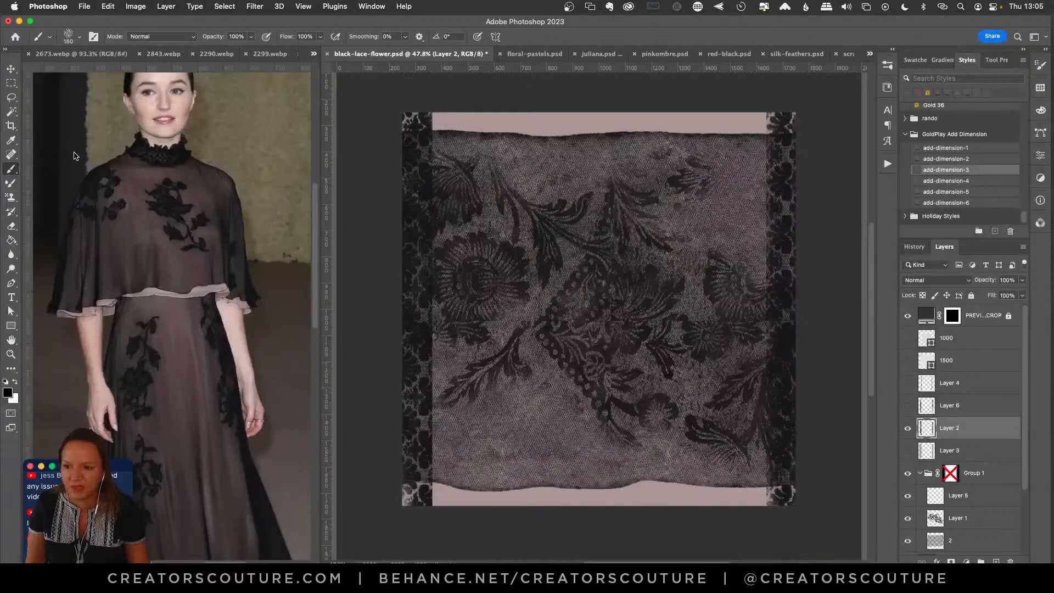
{"action": "left_click", "coordinate": [887, 64]}
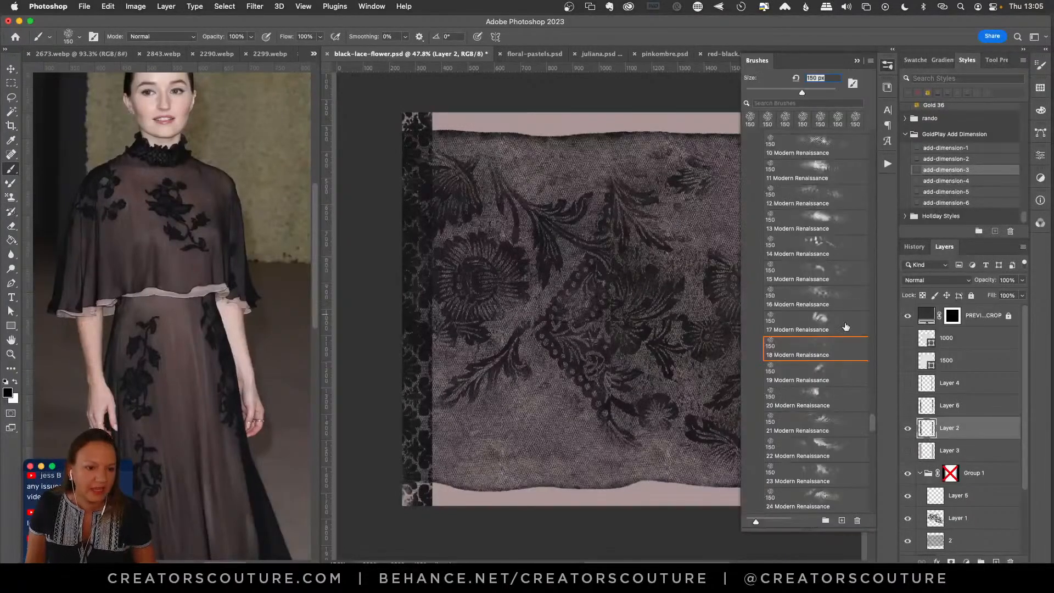
{"action": "mouse_move", "coordinate": [875, 422]}
{"action": "left_mouse_down"}
{"action": "mouse_move", "coordinate": [869, 447]}
{"action": "mouse_move", "coordinate": [895, 192]}
{"action": "mouse_move", "coordinate": [887, 226]}
{"action": "mouse_move", "coordinate": [872, 234]}
{"action": "left_mouse_up"}
{"action": "left_click", "coordinate": [751, 289]}
Compare the side borders with Layer 6 and Layer 4 toggled, leaving Layer 4 visible and Layer 6 hidden.
{"action": "left_click", "coordinate": [908, 406]}
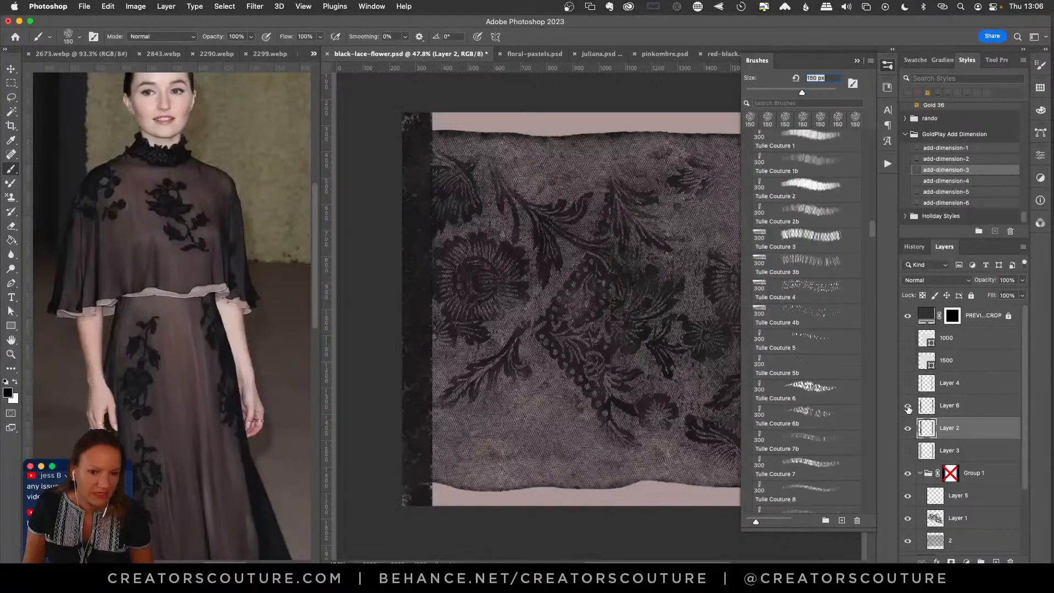
{"action": "left_click", "coordinate": [907, 408]}
{"action": "left_click", "coordinate": [908, 386]}
{"action": "left_click", "coordinate": [909, 385]}
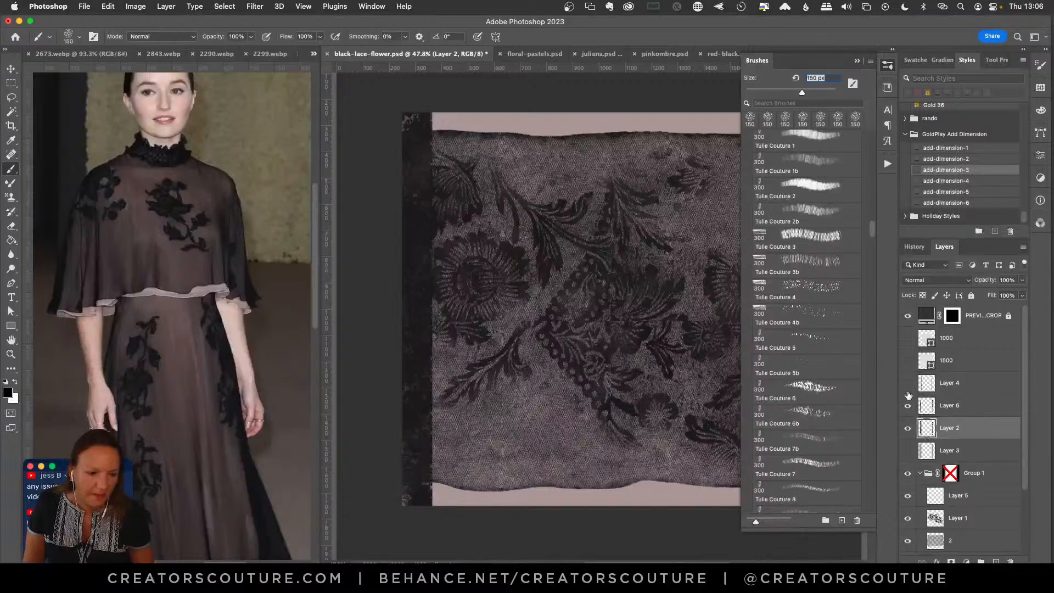
{"action": "left_click", "coordinate": [907, 408]}
{"action": "left_click", "coordinate": [909, 385]}
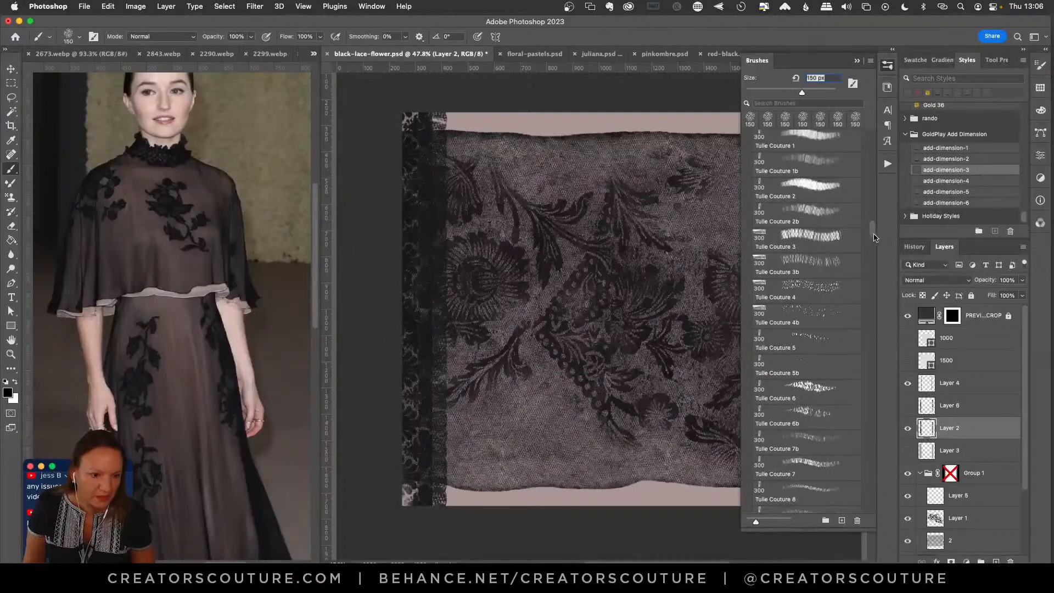
Try the Tulle Couture 9 brush at 250 px in a vertical strip across the lace on Layer 2, and undo the stroke.
{"action": "scroll", "coordinate": [808, 331], "scroll_direction": "down", "scroll_amount": 8}
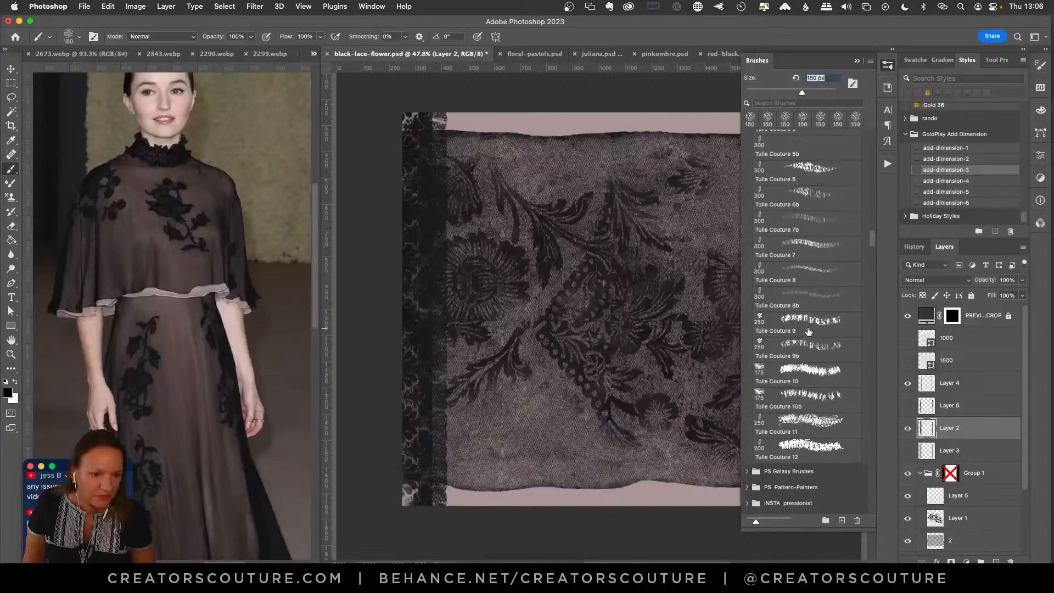
{"action": "left_click", "coordinate": [808, 329]}
{"action": "mouse_move", "coordinate": [540, 115]}
{"action": "left_mouse_down"}
{"action": "mouse_move", "coordinate": [534, 173]}
{"action": "mouse_move", "coordinate": [521, 366]}
{"action": "mouse_move", "coordinate": [540, 428]}
{"action": "left_mouse_up"}
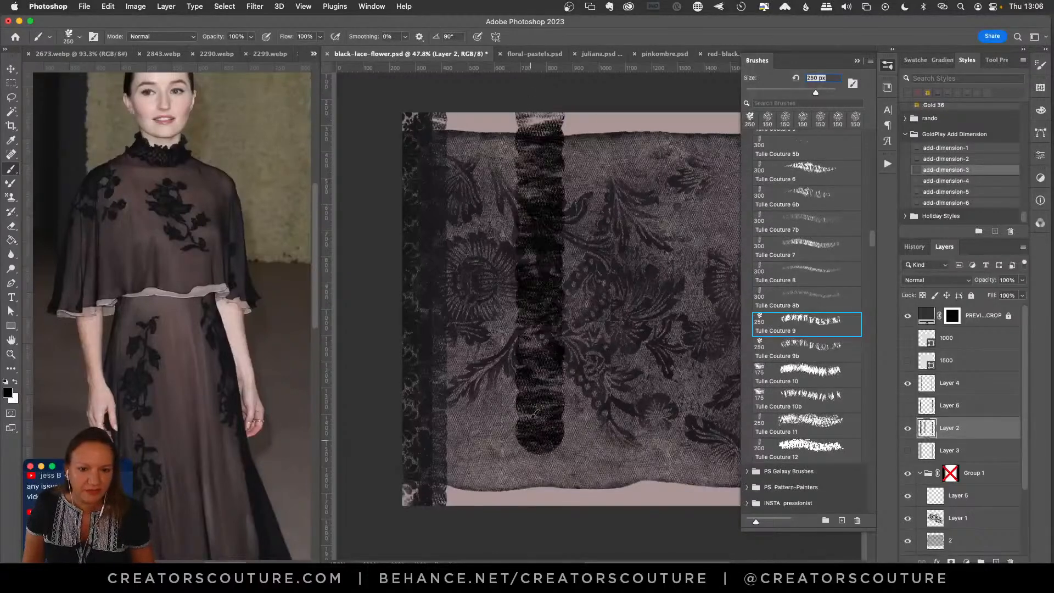
{"action": "key", "text": "super+z"}
Try the Tulle Couture 9b brush in a full-height vertical strip over the lace, and undo the stroke.
{"action": "left_click", "coordinate": [796, 352]}
{"action": "left_click_drag", "start_coordinate": [521, 114], "coordinate": [524, 487]}
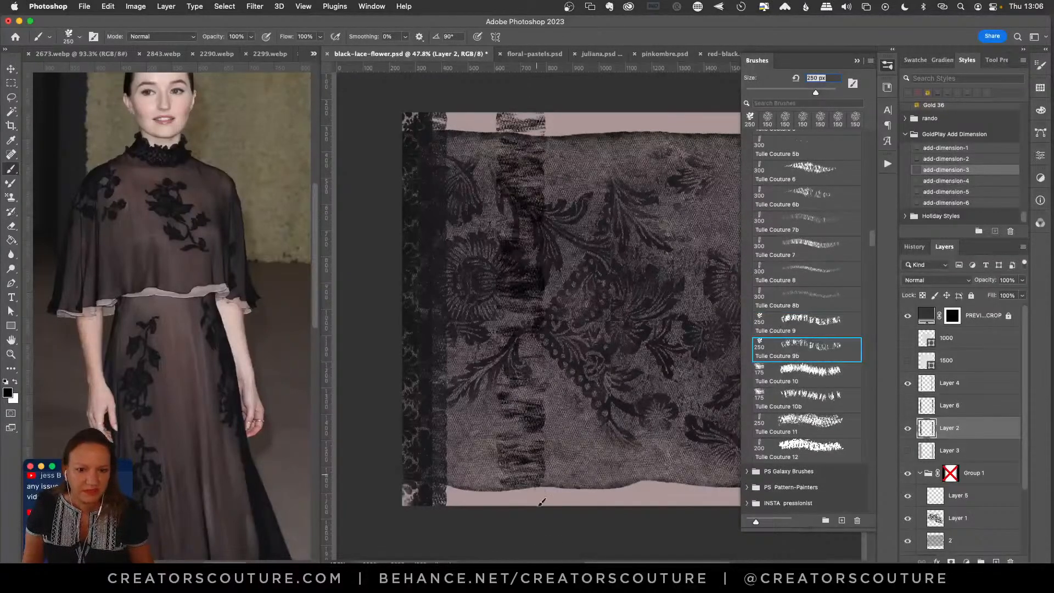
{"action": "scroll", "coordinate": [554, 485], "scroll_direction": "down", "scroll_amount": 5}
{"action": "key", "text": "super+z"}
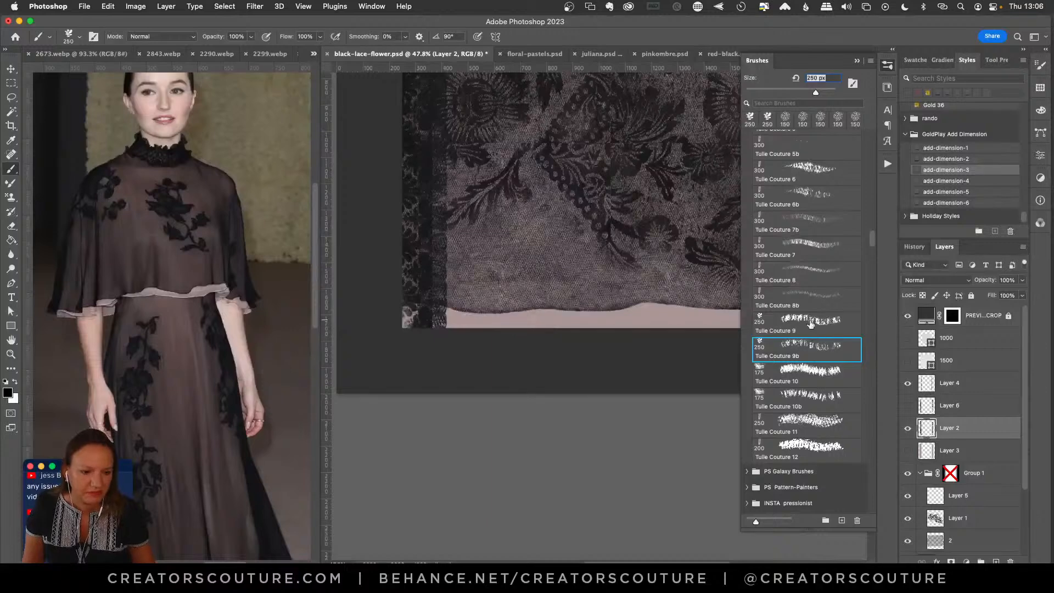
Return to the Tulle Couture 9 brush, test a full-height strip down the middle of the fabric, and undo the stroke.
{"action": "left_click", "coordinate": [807, 324]}
{"action": "left_click", "coordinate": [885, 88]}
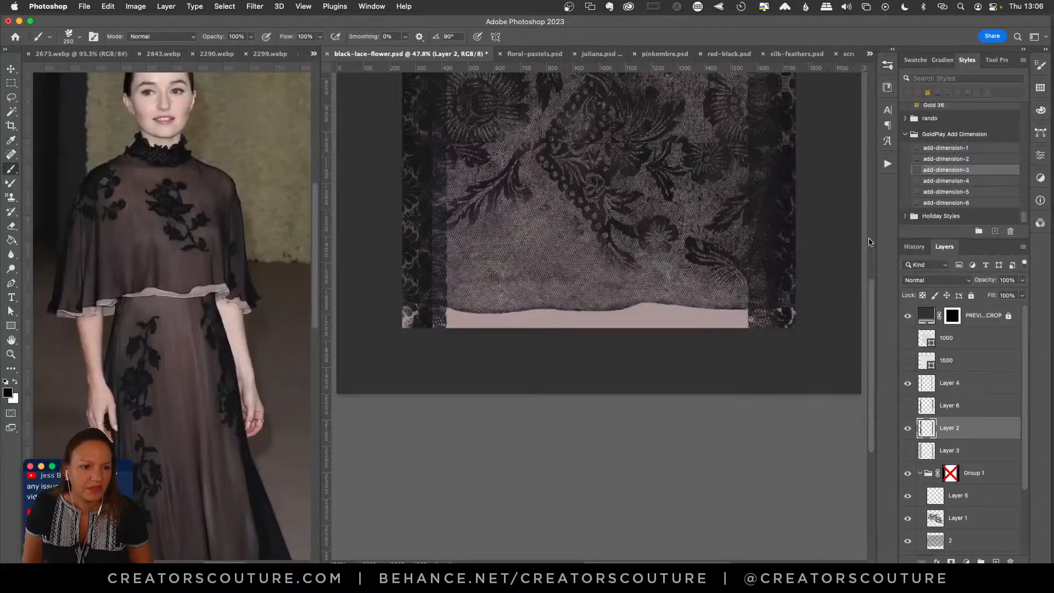
{"action": "scroll", "coordinate": [869, 299], "scroll_direction": "up", "scroll_amount": 5}
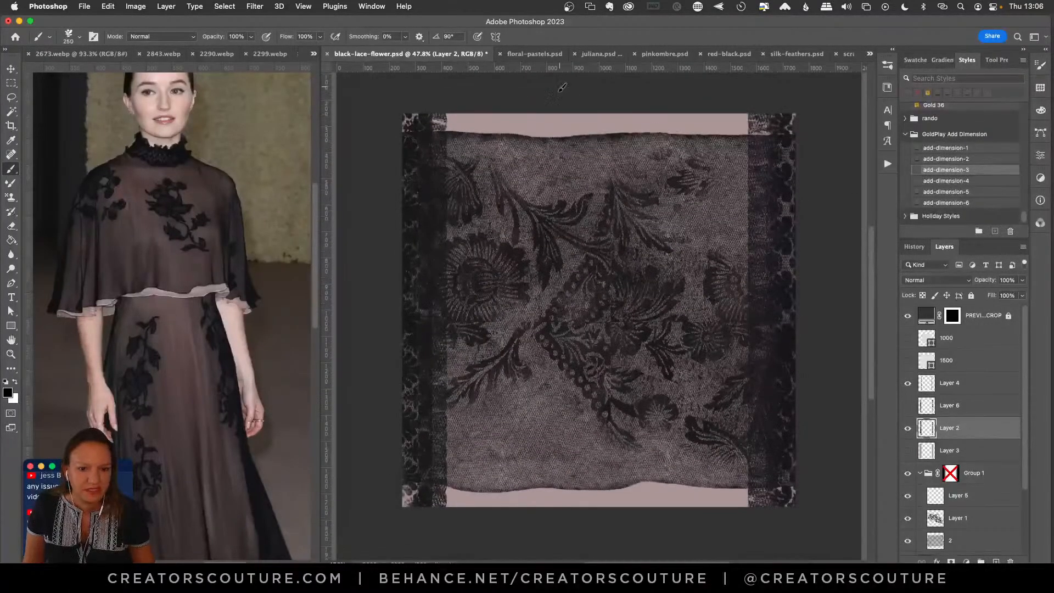
{"action": "left_click_drag", "start_coordinate": [560, 88], "coordinate": [559, 508]}
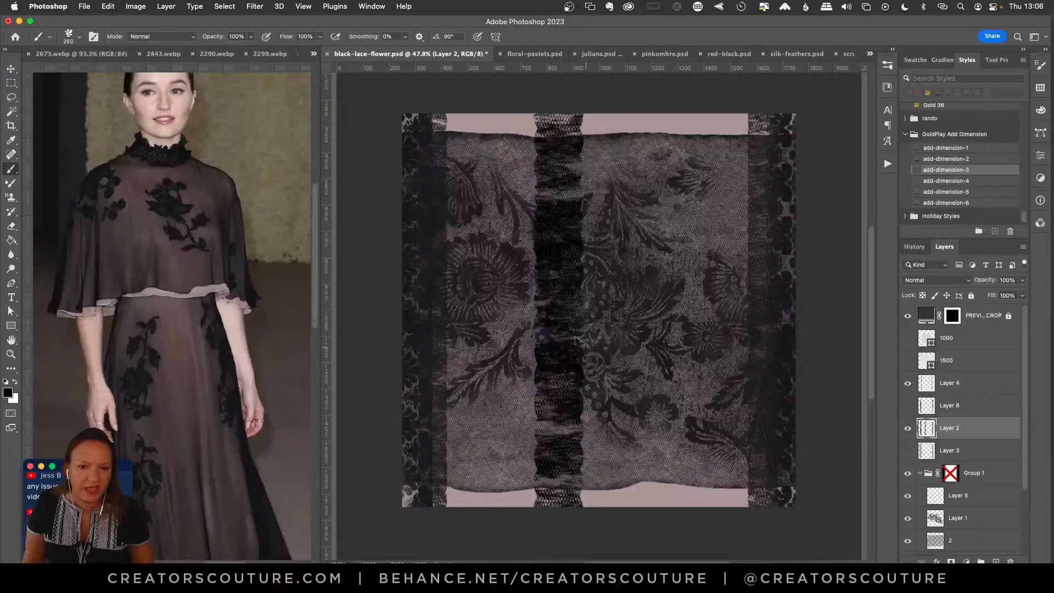
{"action": "key", "text": "super+z"}
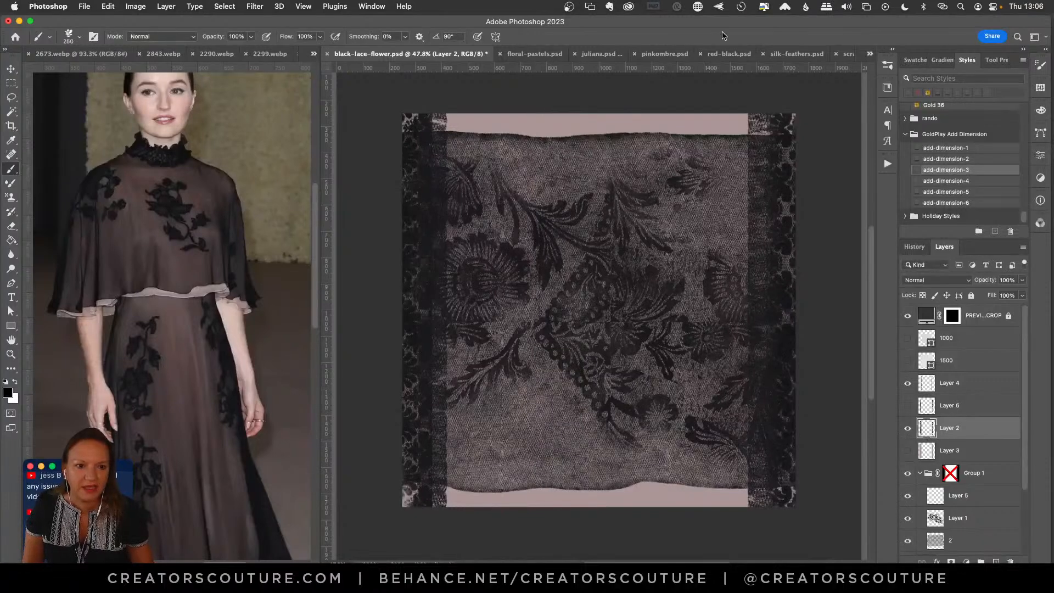
Paint a vertical Tulle Couture 9 test strip on the white canvas of scrap.psd, and return to black-lace-flower.psd.
{"action": "left_click", "coordinate": [845, 53]}
{"action": "left_click_drag", "start_coordinate": [548, 118], "coordinate": [531, 475]}
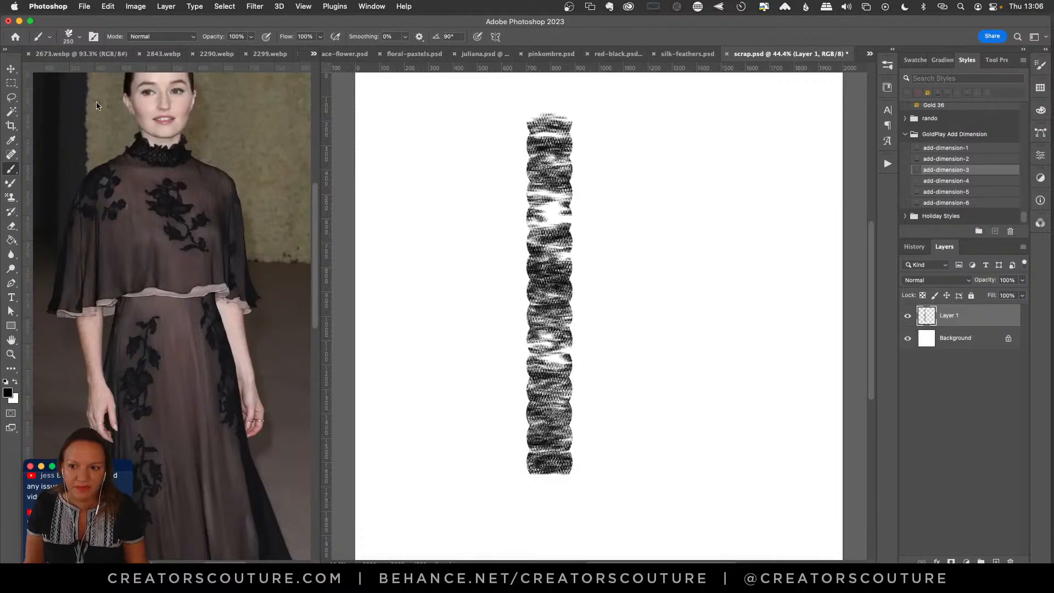
{"action": "left_click", "coordinate": [870, 53]}
{"action": "left_click", "coordinate": [892, 57]}
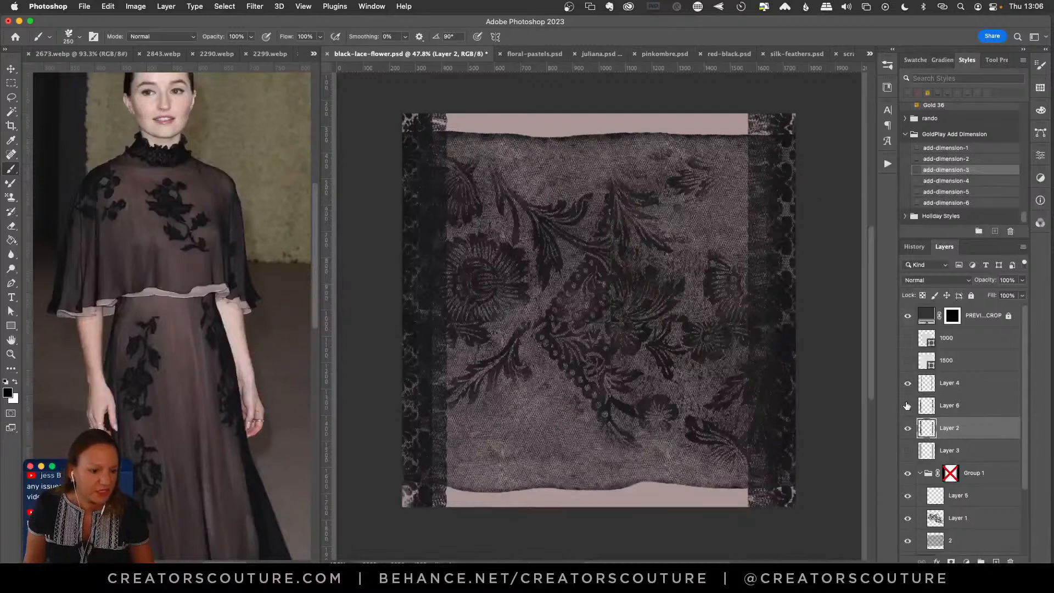
Toggle the visibility of Layer 4 and show the 1500 layer above it.
{"action": "left_click", "coordinate": [908, 382]}
{"action": "left_click", "coordinate": [908, 372]}
{"action": "left_click", "coordinate": [907, 383]}
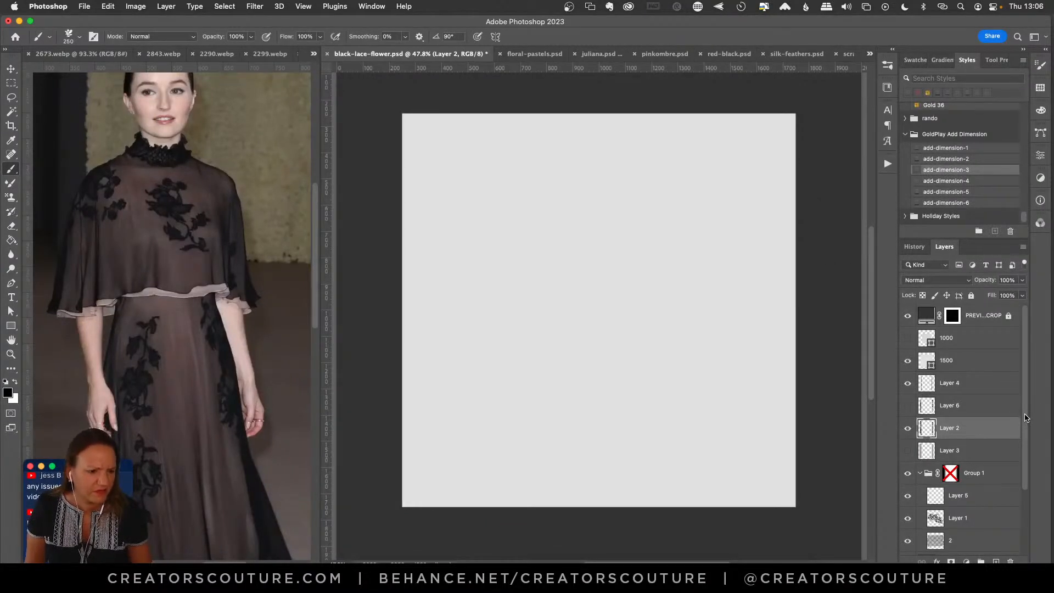
Step back one layer visibility change in the history and check the layer stack down to the Background.
{"action": "scroll", "coordinate": [1025, 417], "scroll_direction": "down", "scroll_amount": 4}
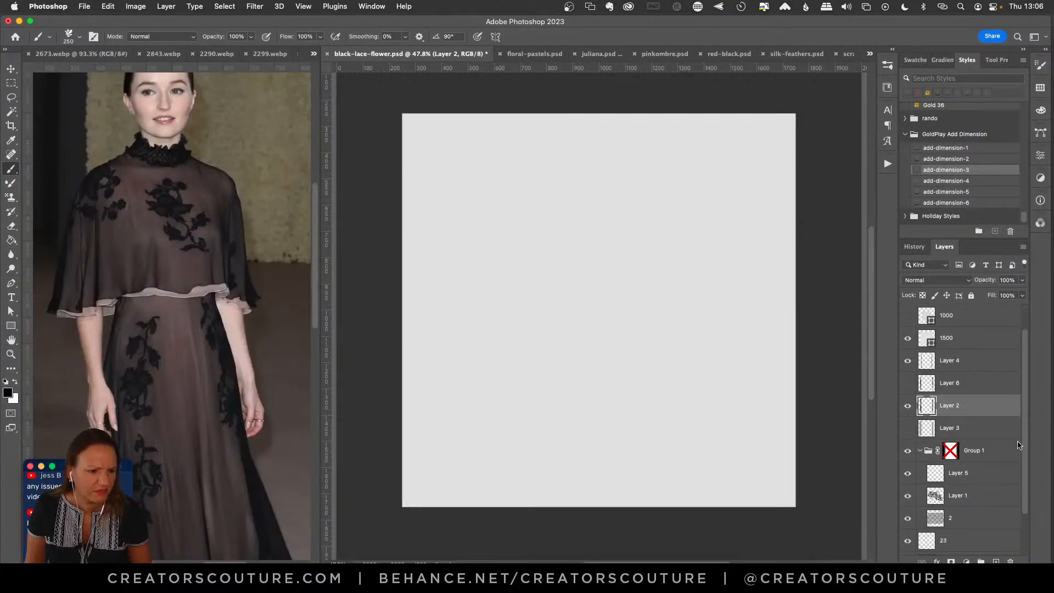
{"action": "left_click", "coordinate": [917, 249]}
{"action": "left_click", "coordinate": [956, 538]}
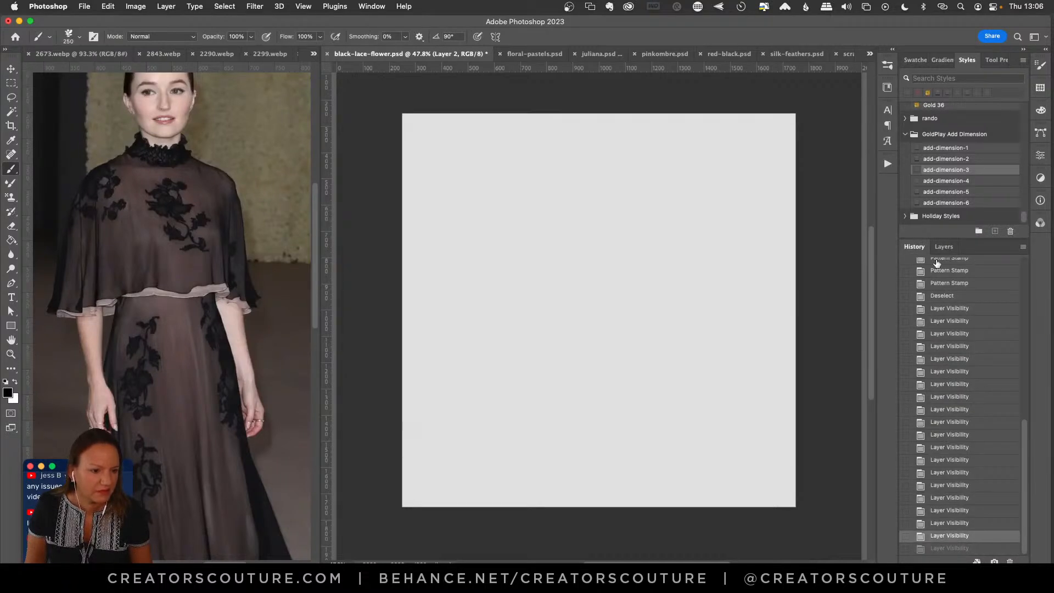
{"action": "left_click", "coordinate": [944, 246]}
{"action": "scroll", "coordinate": [1022, 399], "scroll_direction": "up", "scroll_amount": 3}
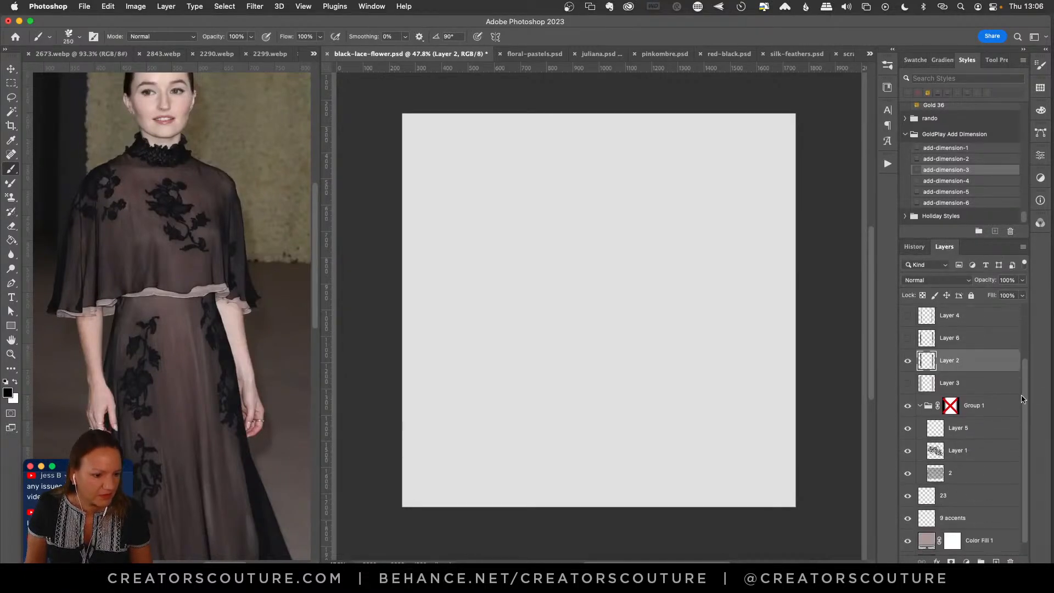
{"action": "scroll", "coordinate": [1016, 417], "scroll_direction": "down", "scroll_amount": 1}
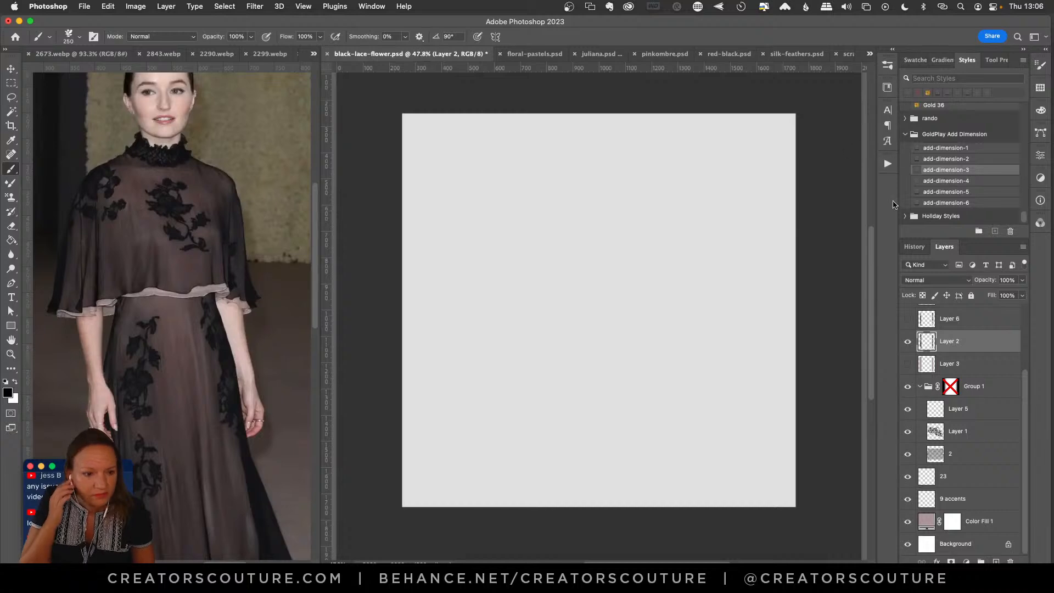
Step through the history to an earlier layer visibility state of black-lace-flower.psd that shows the full lace fabric.
{"action": "left_click", "coordinate": [984, 392]}
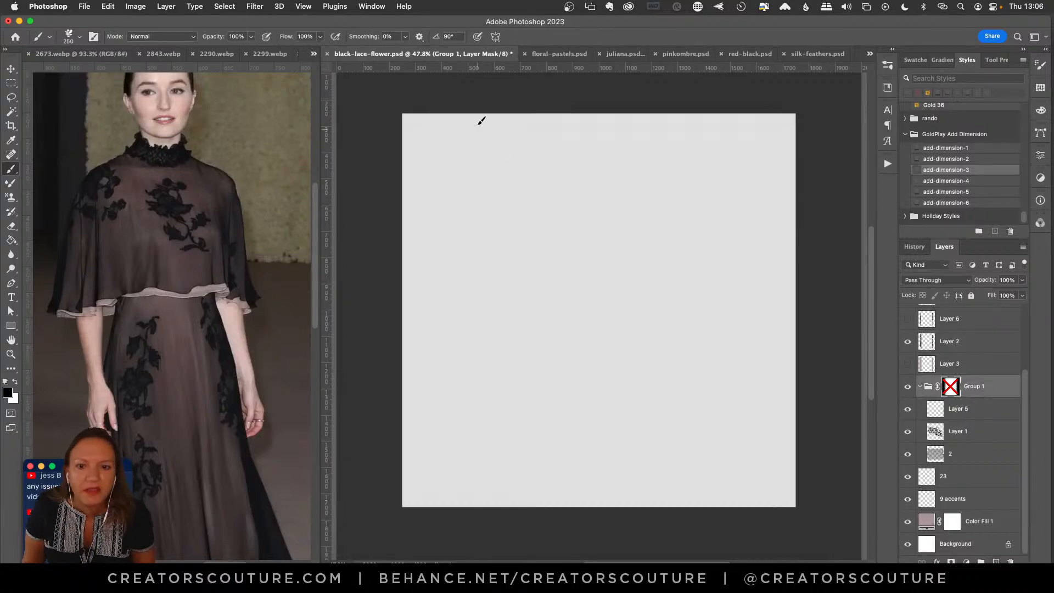
{"action": "left_click", "coordinate": [559, 53]}
{"action": "left_click", "coordinate": [357, 53]}
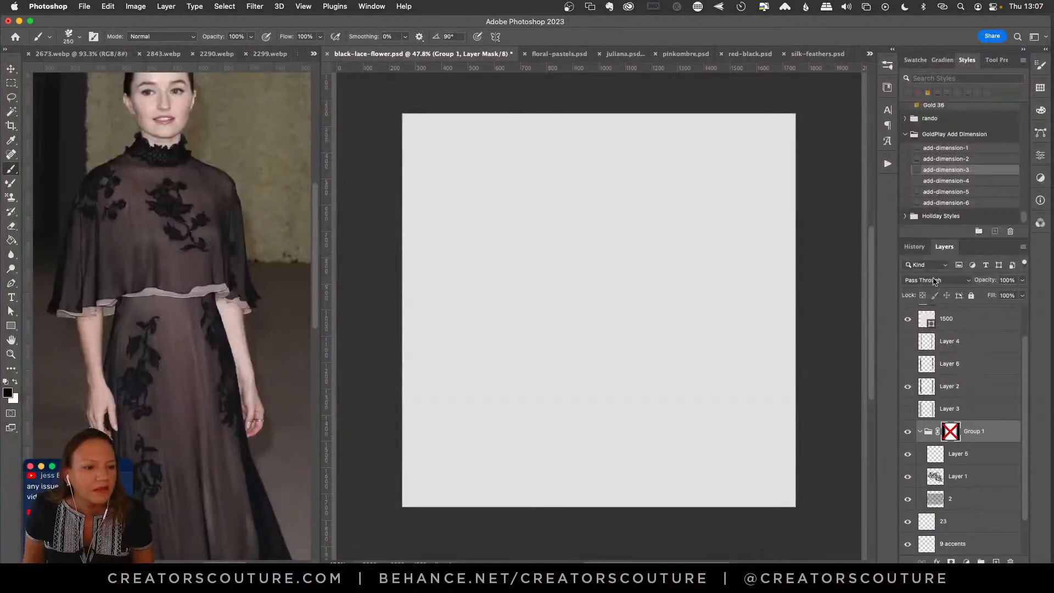
{"action": "left_click", "coordinate": [915, 247]}
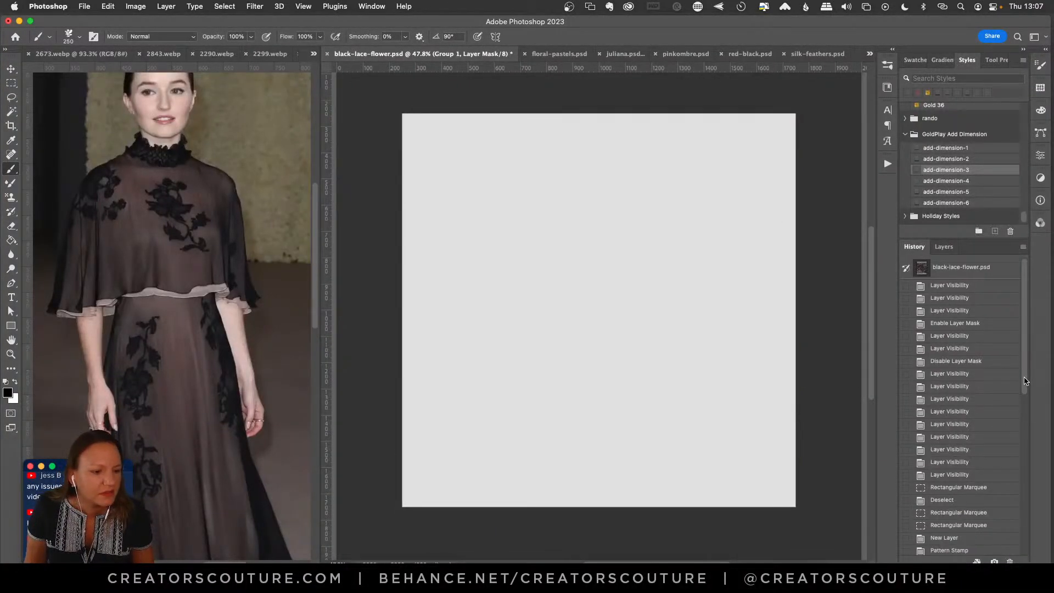
{"action": "left_click_drag", "start_coordinate": [1024, 380], "coordinate": [1011, 550]}
{"action": "left_click", "coordinate": [962, 501]}
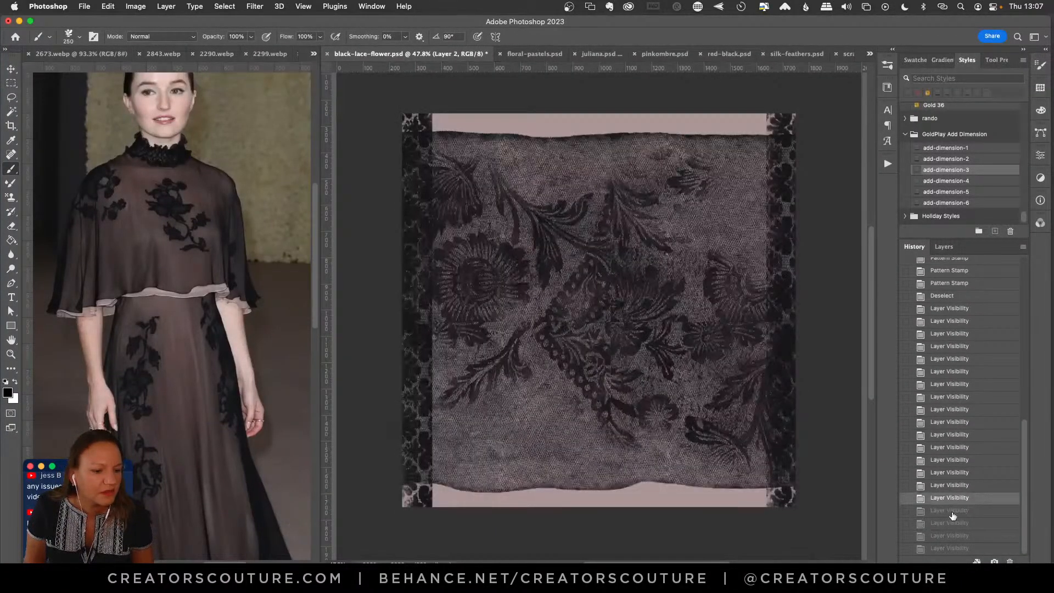
{"action": "left_click", "coordinate": [952, 513]}
{"action": "left_click", "coordinate": [948, 525]}
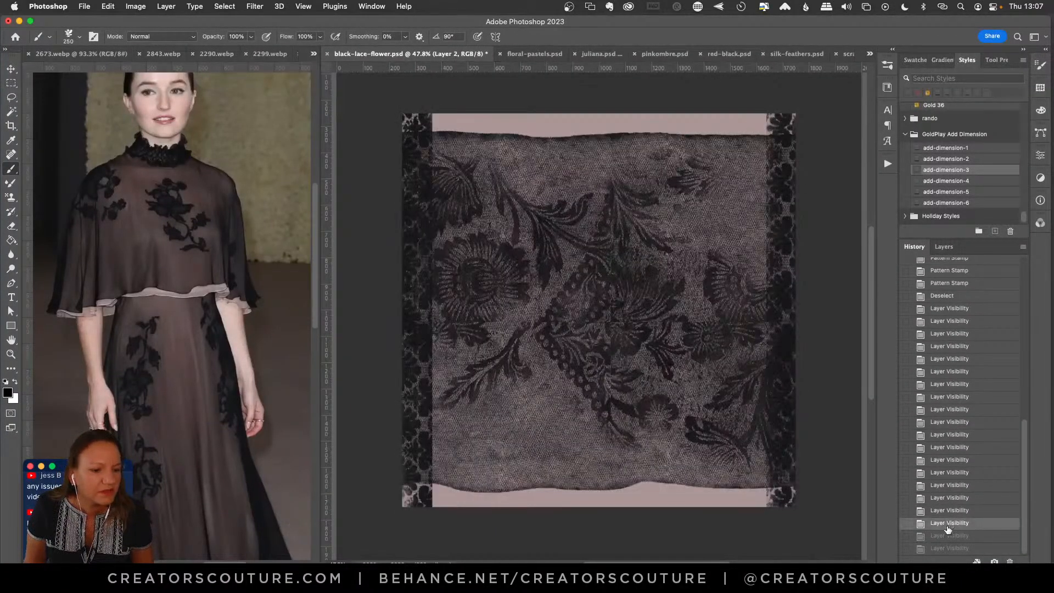
Compare the side borders by toggling the visibility of Layer 2, Layer 6 and Layer 4.
{"action": "left_click", "coordinate": [943, 246]}
{"action": "left_click", "coordinate": [906, 388]}
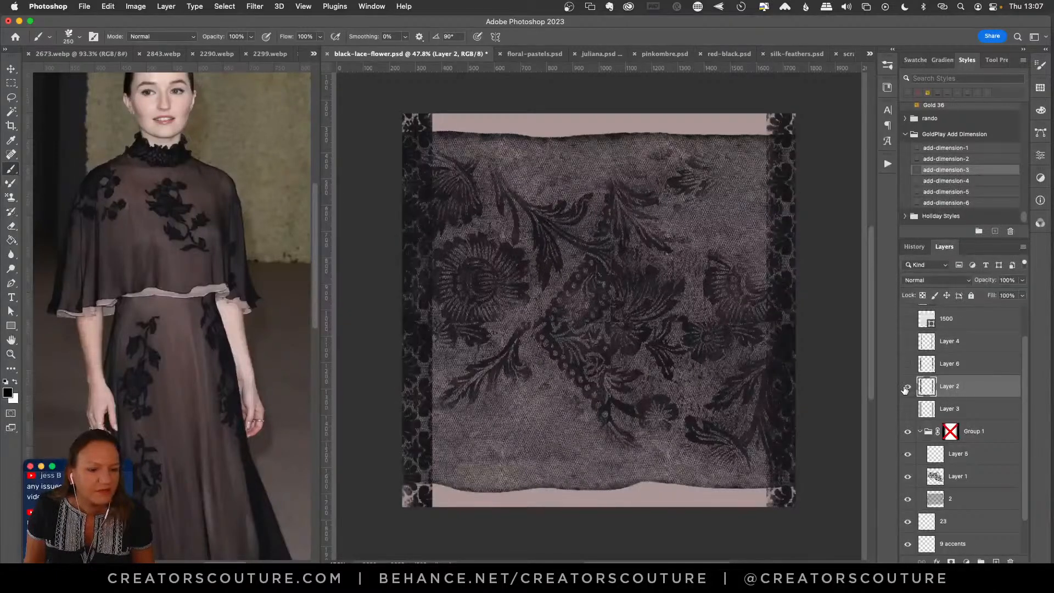
{"action": "left_click", "coordinate": [905, 365]}
{"action": "left_click", "coordinate": [906, 365]}
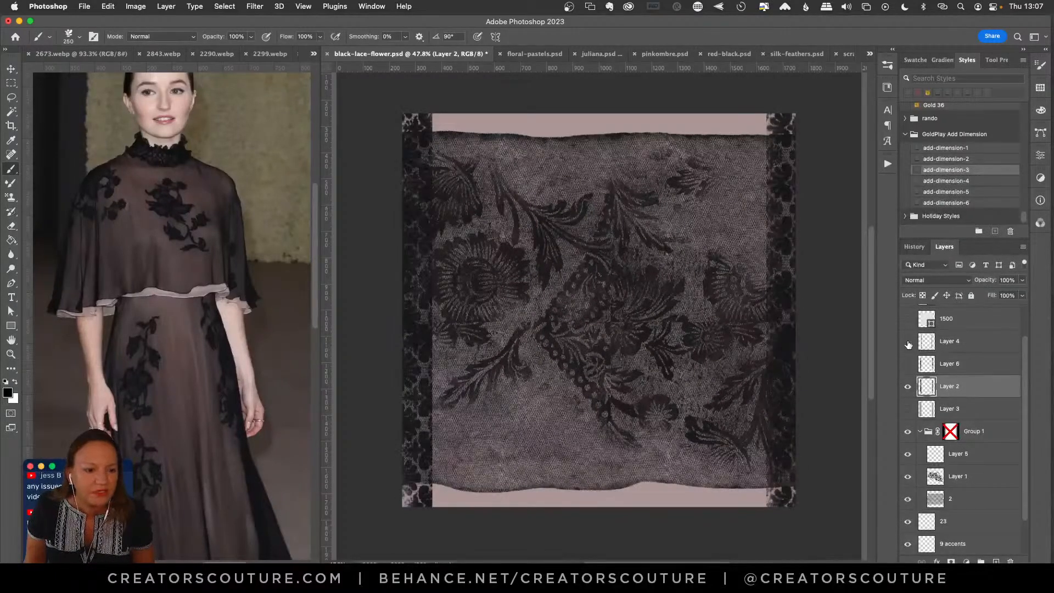
{"action": "left_click", "coordinate": [907, 341]}
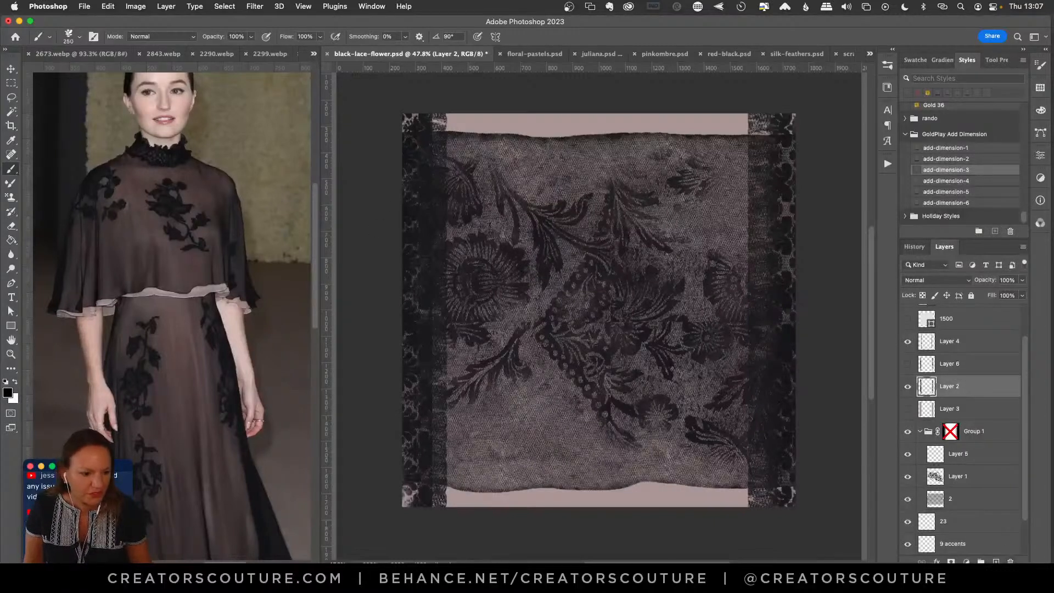
{"action": "left_click", "coordinate": [907, 386]}
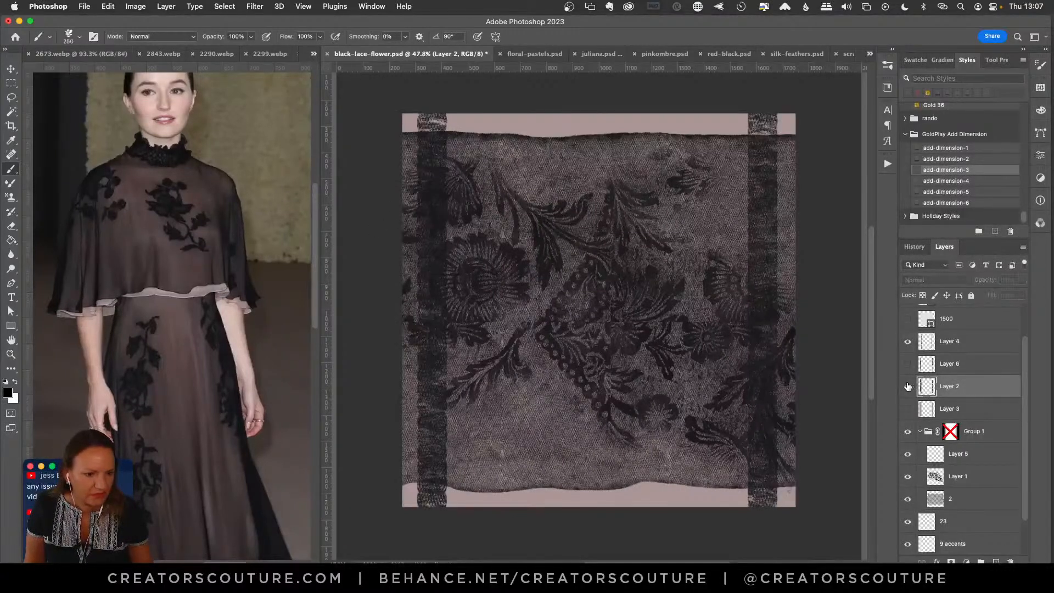
{"action": "left_click", "coordinate": [907, 387]}
{"action": "left_click", "coordinate": [906, 341]}
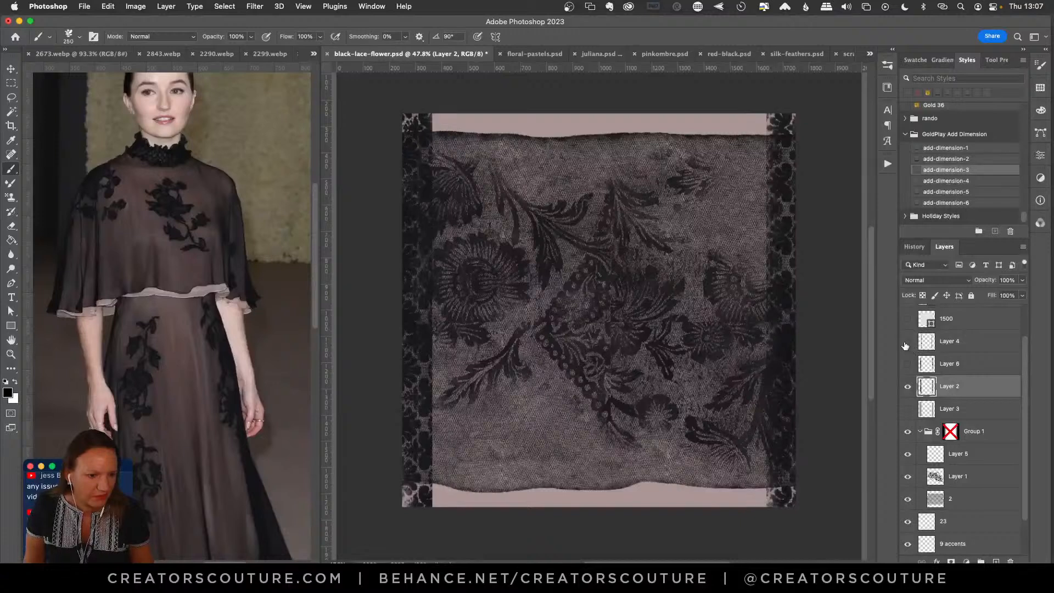
{"action": "left_click", "coordinate": [907, 341]}
Create a new layer directly above Layer 4 and hide Layer 4.
{"action": "left_click", "coordinate": [957, 345]}
{"action": "left_click", "coordinate": [907, 341]}
{"action": "left_click", "coordinate": [907, 342]}
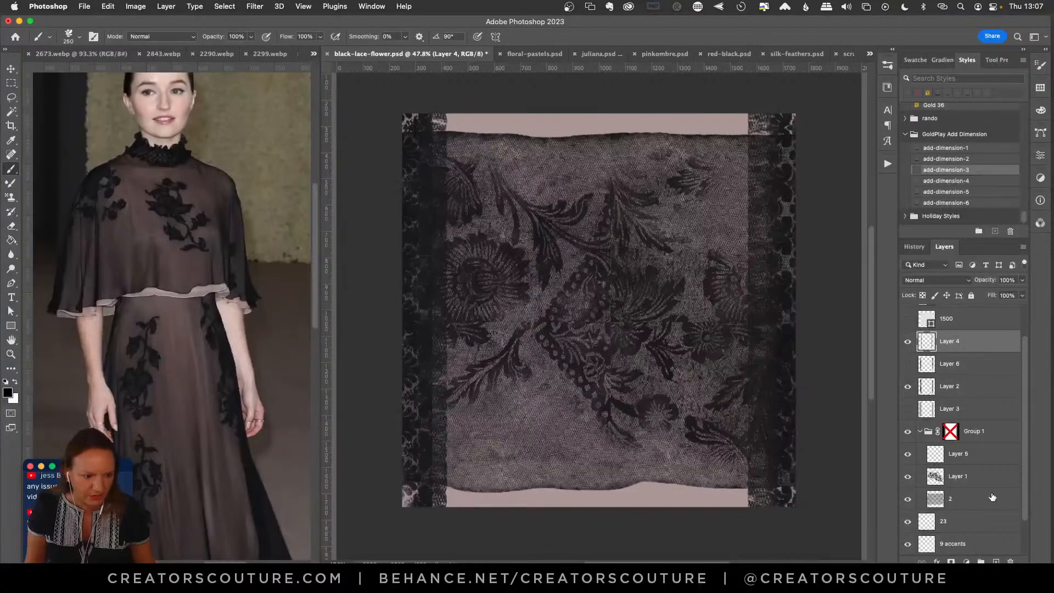
{"action": "left_click", "coordinate": [996, 561]}
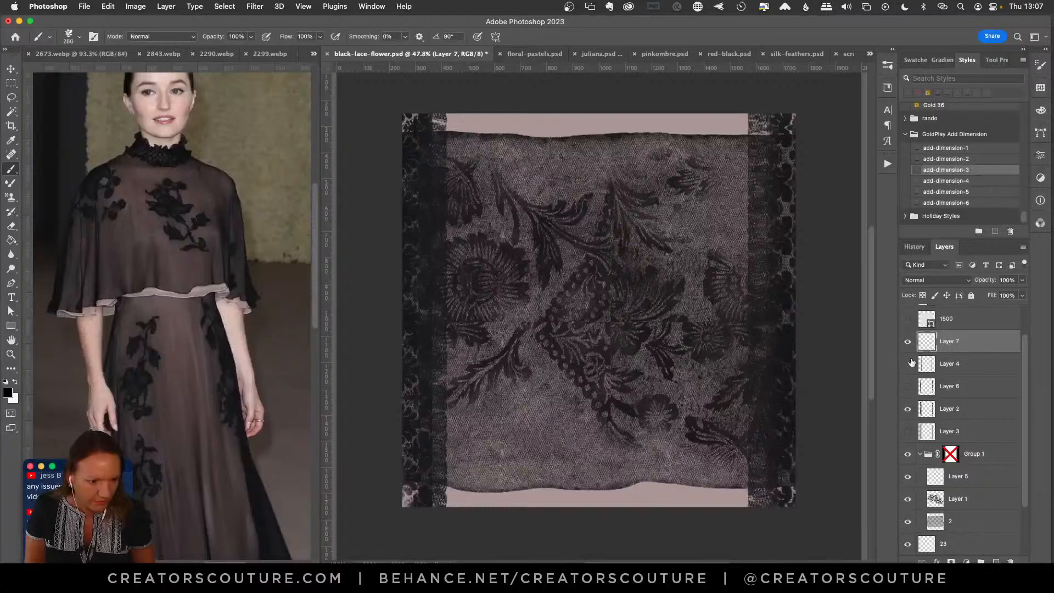
{"action": "left_click", "coordinate": [907, 364]}
Reduce the Tulle Couture 9 brush to 150 px, undo a test stroke, and paint black vertical strips along the inner edges of both side borders.
{"action": "key", "text": "bracketleft"}
{"action": "key", "text": "bracketleft"}
{"action": "left_click_drag", "start_coordinate": [674, 163], "coordinate": [675, 390]}
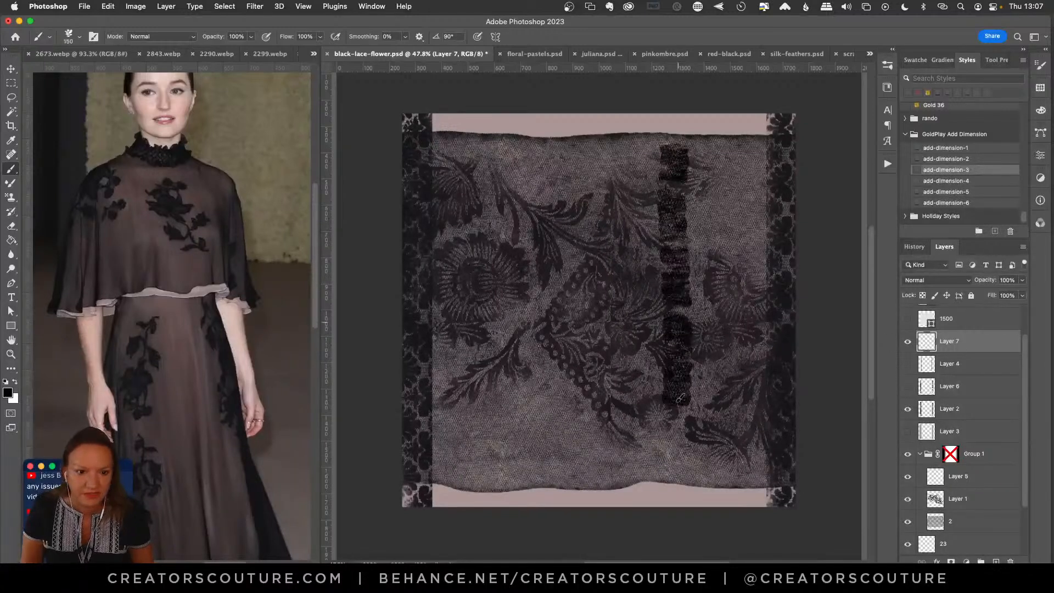
{"action": "key", "text": "super+z"}
{"action": "left_click_drag", "start_coordinate": [763, 98], "coordinate": [764, 507]}
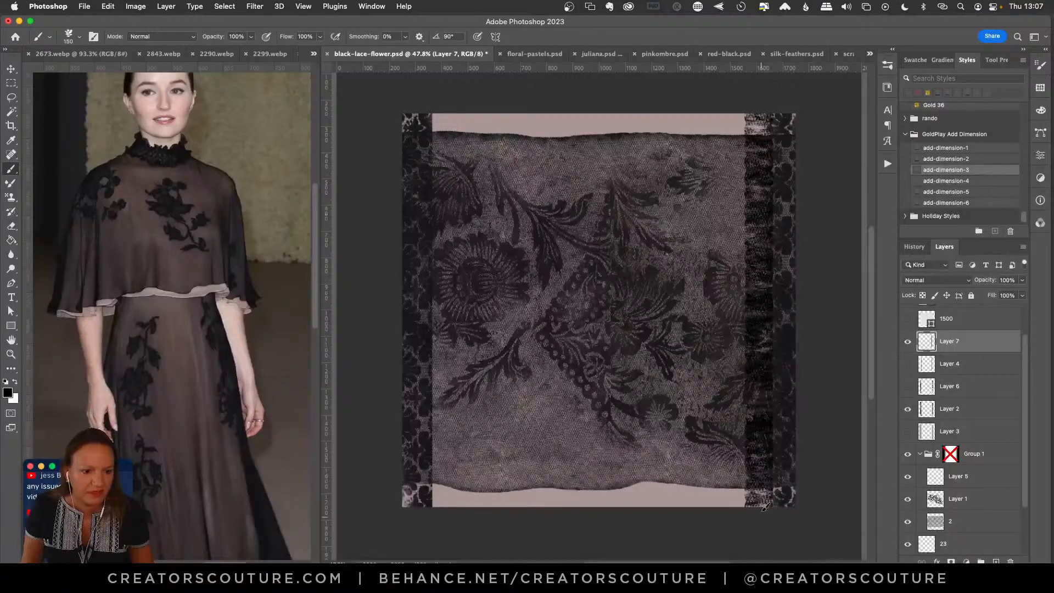
{"action": "left_click_drag", "start_coordinate": [444, 96], "coordinate": [466, 529]}
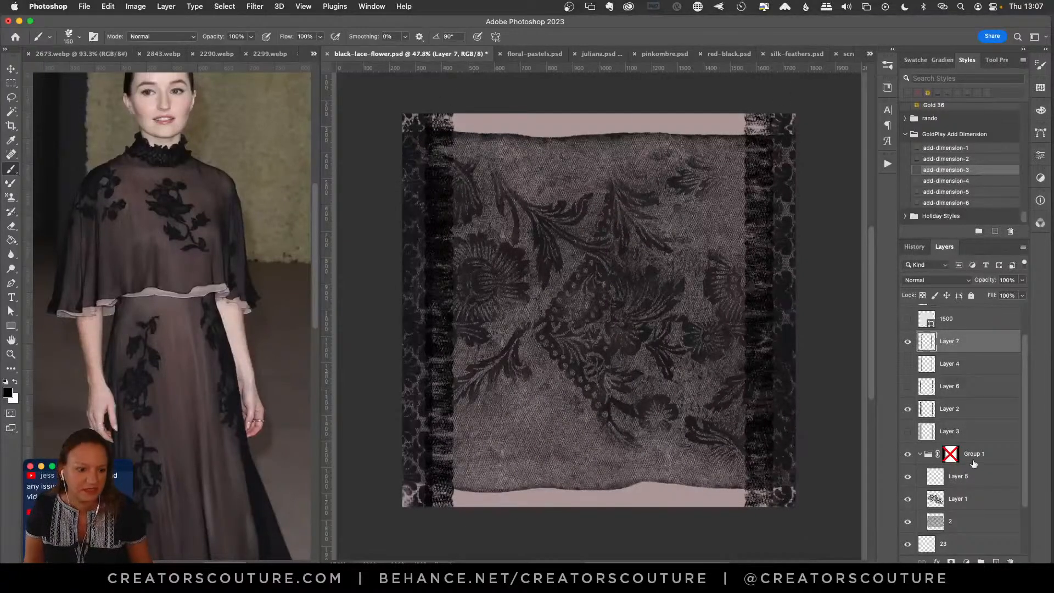
Compare the borders with and without Layer 3, and check the patterns available for the Pattern Stamp tool.
{"action": "left_click", "coordinate": [907, 433]}
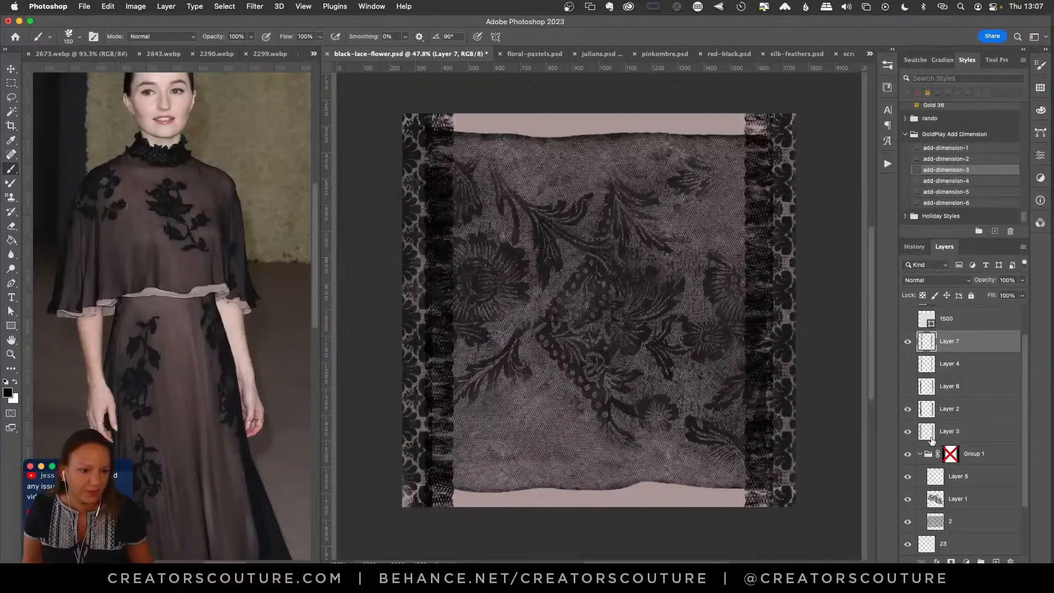
{"action": "left_click", "coordinate": [907, 433]}
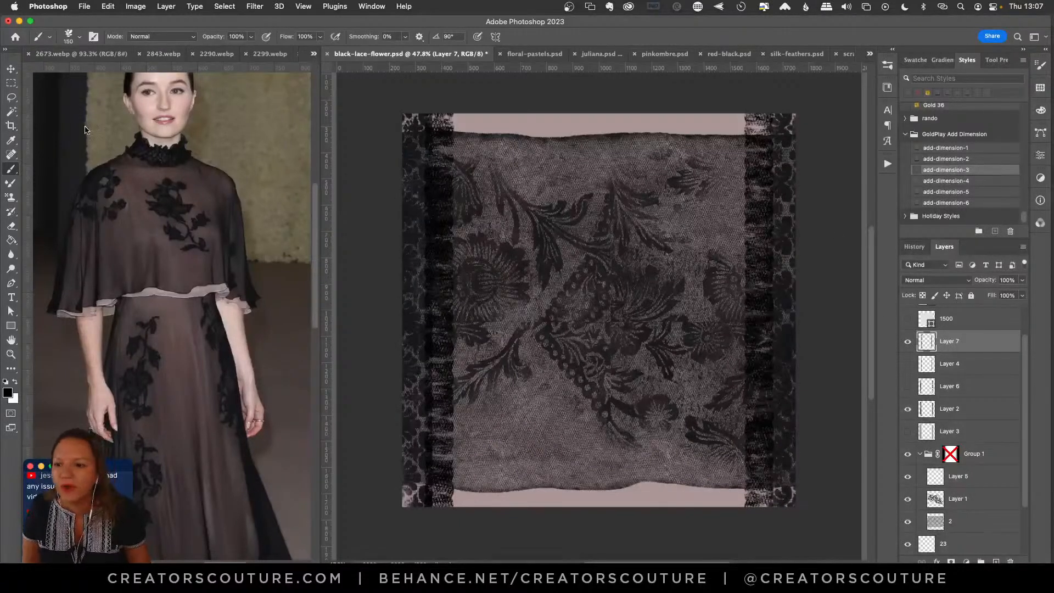
{"action": "left_click", "coordinate": [11, 196]}
{"action": "left_click", "coordinate": [378, 42]}
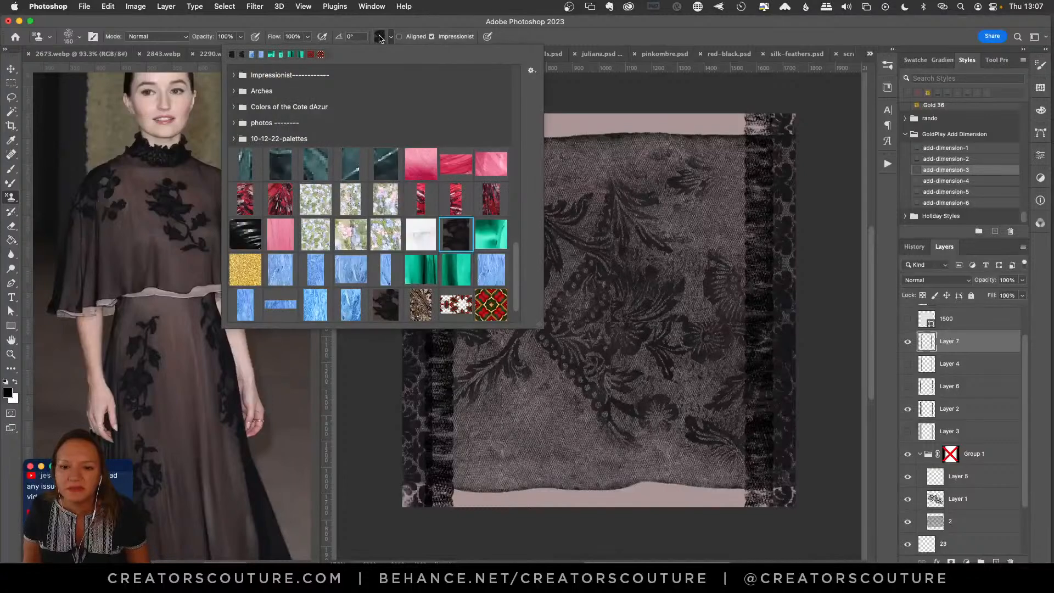
{"action": "left_click", "coordinate": [379, 41]}
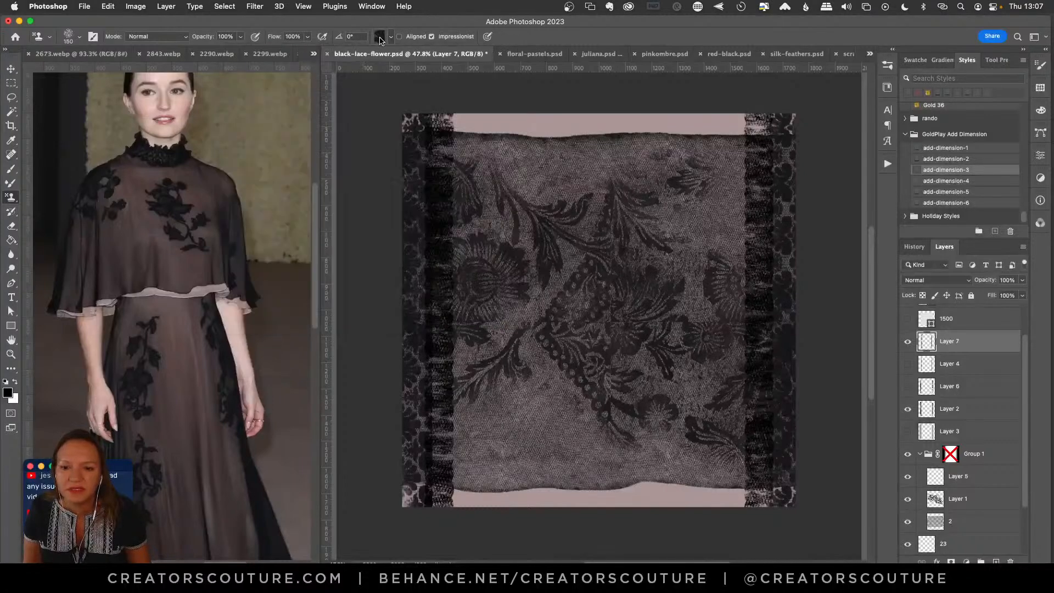
Create a new layer directly above Layer 3 and leave Layer 3 hidden.
{"action": "left_click", "coordinate": [907, 431]}
{"action": "left_click", "coordinate": [953, 437]}
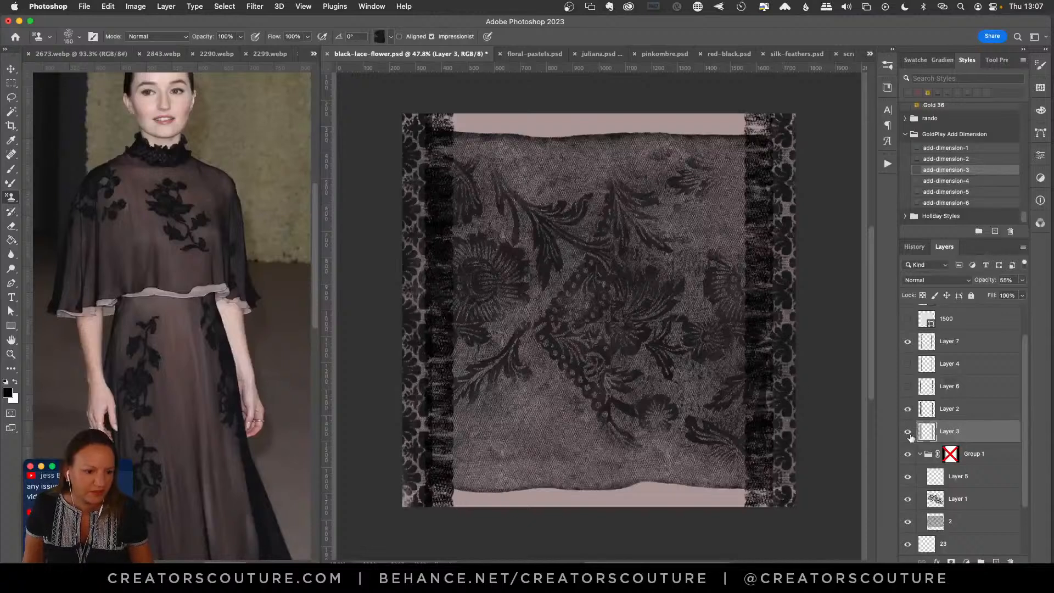
{"action": "left_click", "coordinate": [907, 431]}
{"action": "left_click", "coordinate": [995, 561]}
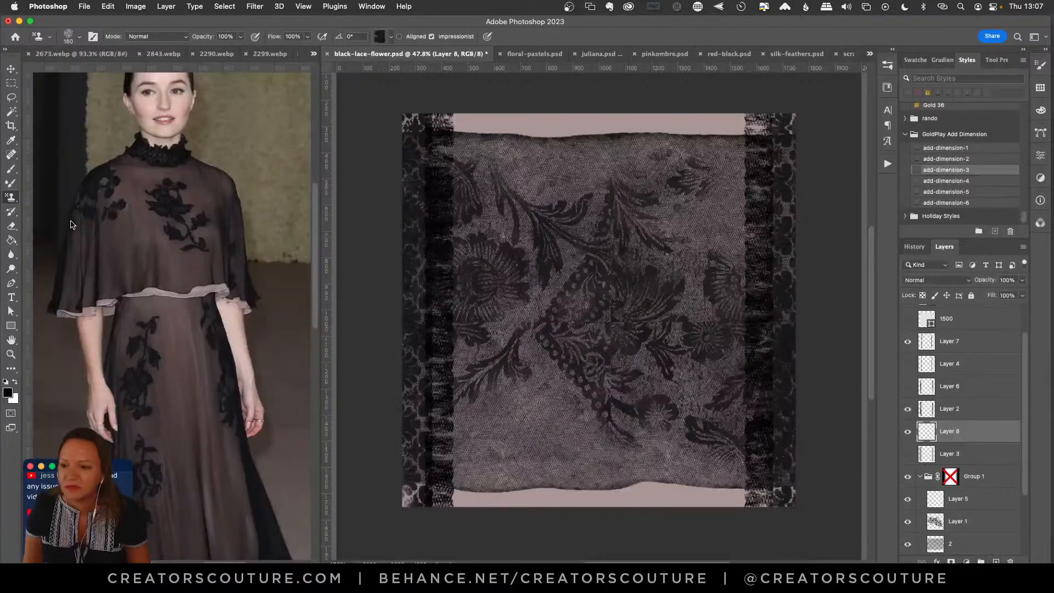
Return to the Brush tool, sample the mauve background colour, and choose the Tulle Couture 7 brush.
{"action": "key", "text": "b"}
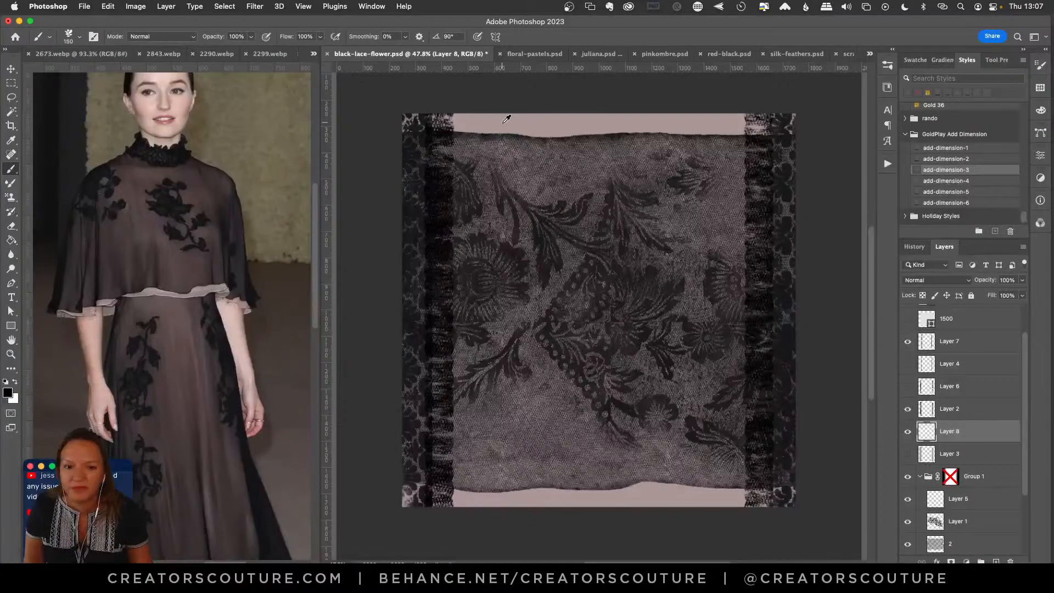
{"action": "left_click", "coordinate": [483, 115], "text": "alt"}
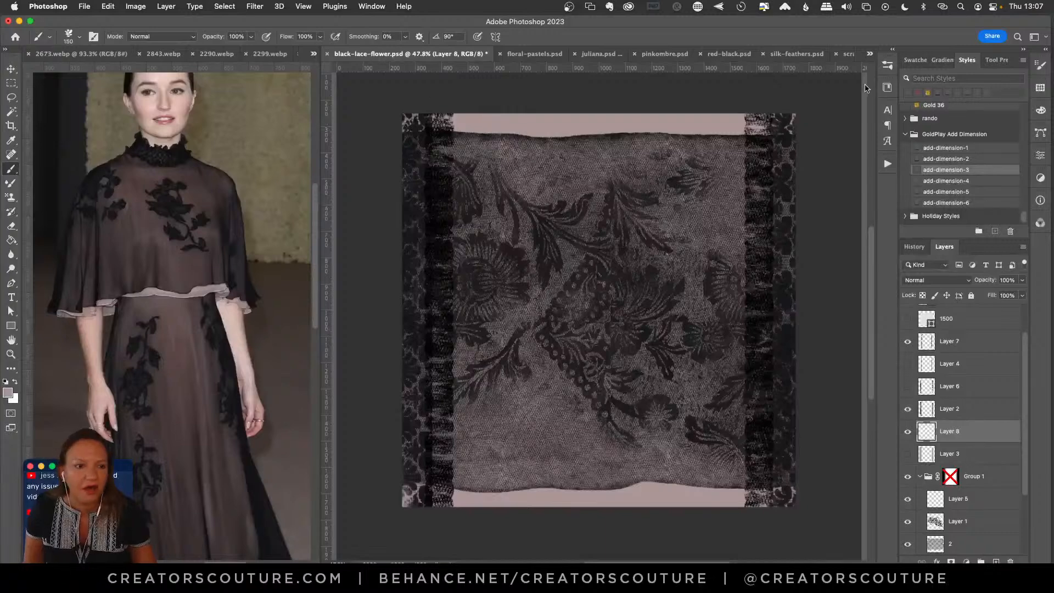
{"action": "left_click", "coordinate": [887, 65]}
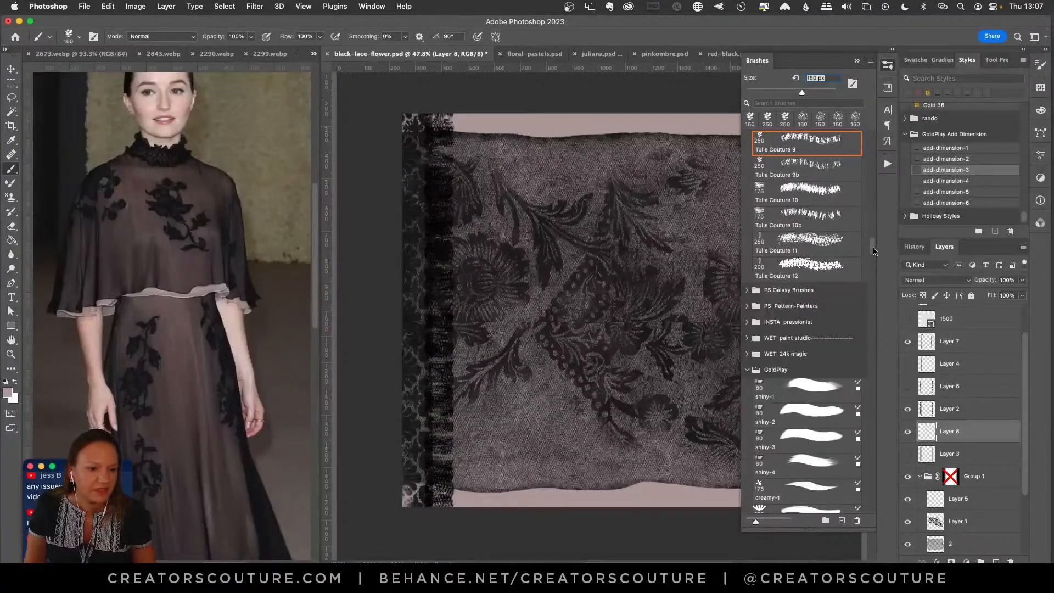
{"action": "left_click_drag", "start_coordinate": [873, 252], "coordinate": [871, 240]}
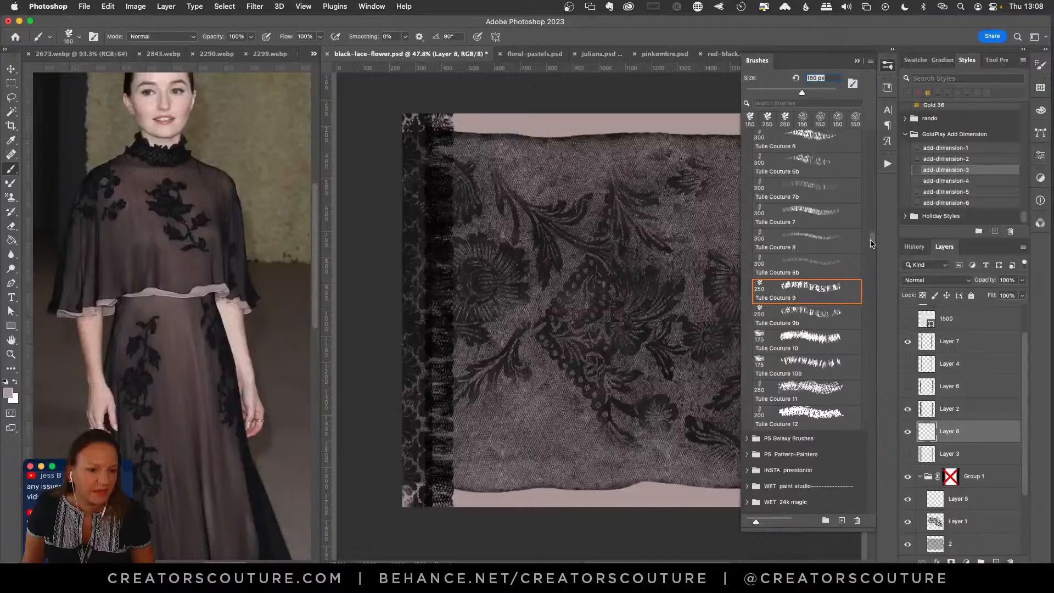
{"action": "left_click", "coordinate": [807, 214]}
Paint mauve vertical strips behind both outer lace borders and both inner black strips, undoing the stray diagonal stroke.
{"action": "mouse_move", "coordinate": [412, 132]}
{"action": "left_mouse_down"}
{"action": "mouse_move", "coordinate": [414, 357]}
{"action": "mouse_move", "coordinate": [434, 491]}
{"action": "left_mouse_up"}
{"action": "left_click", "coordinate": [887, 64]}
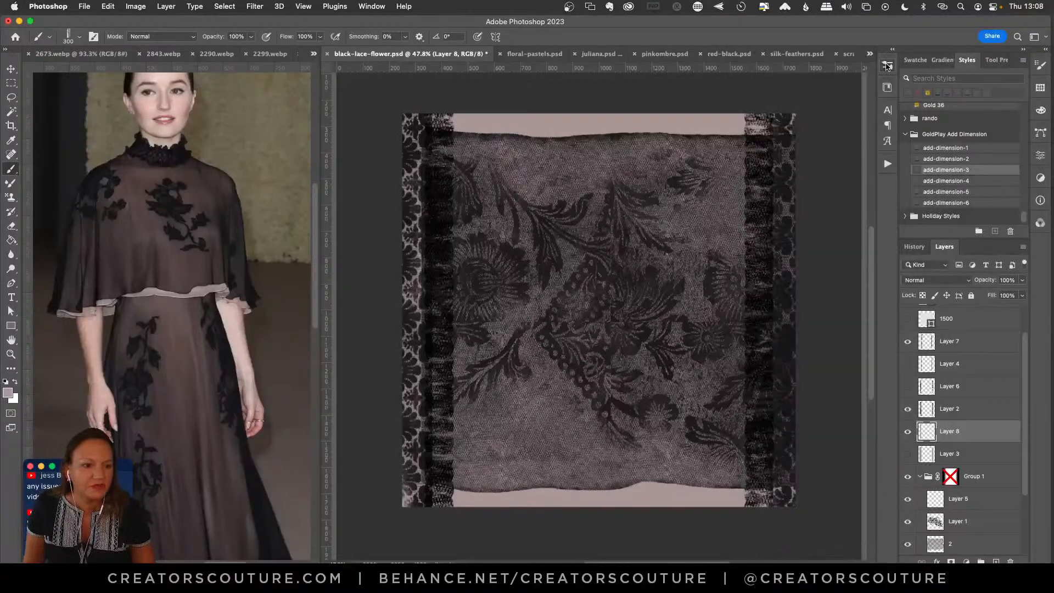
{"action": "left_click", "coordinate": [786, 103], "text": "shift"}
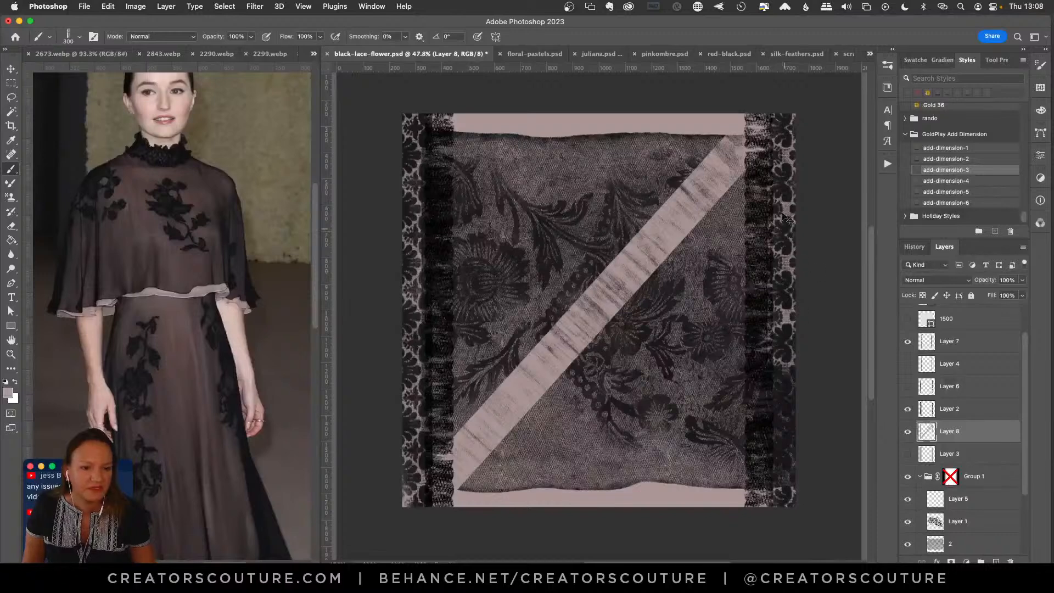
{"action": "key", "text": "super+z"}
{"action": "left_click_drag", "start_coordinate": [789, 118], "coordinate": [783, 502]}
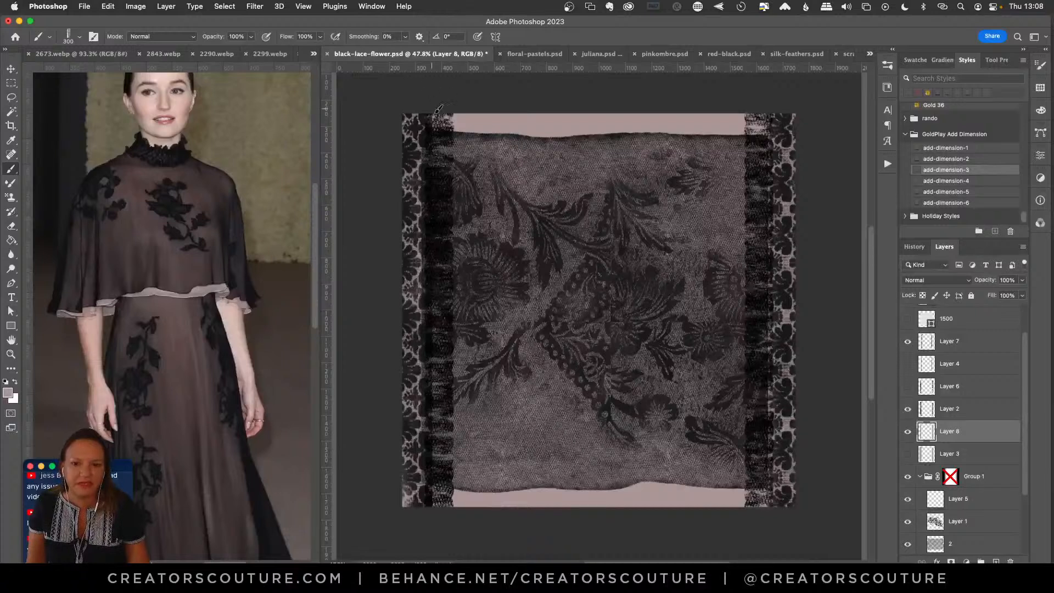
{"action": "left_click_drag", "start_coordinate": [439, 110], "coordinate": [438, 486]}
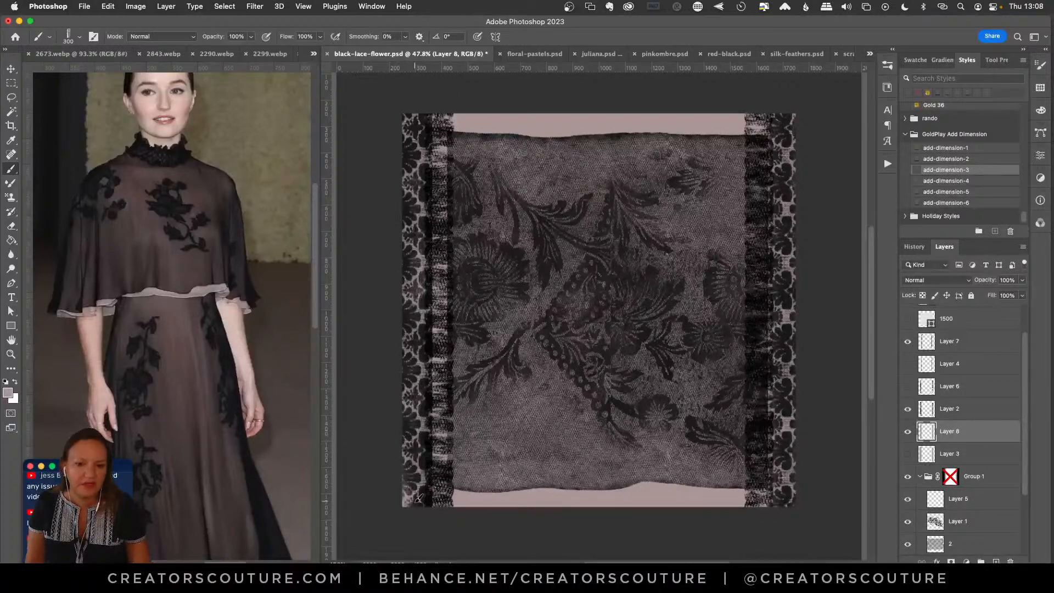
{"action": "mouse_move", "coordinate": [766, 116]}
{"action": "left_mouse_down"}
{"action": "mouse_move", "coordinate": [766, 453]}
{"action": "mouse_move", "coordinate": [779, 517]}
{"action": "left_mouse_up"}
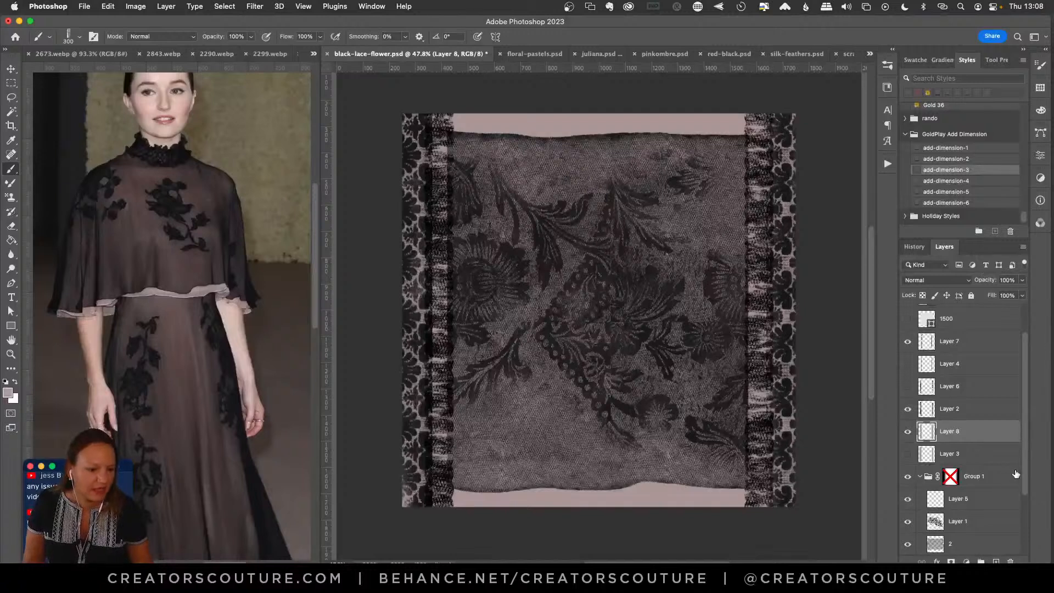
Enable the layer mask on Group 1 and toggle layer 2 inside the group to check its effect.
{"action": "scroll", "coordinate": [1020, 466], "scroll_direction": "down", "scroll_amount": 2}
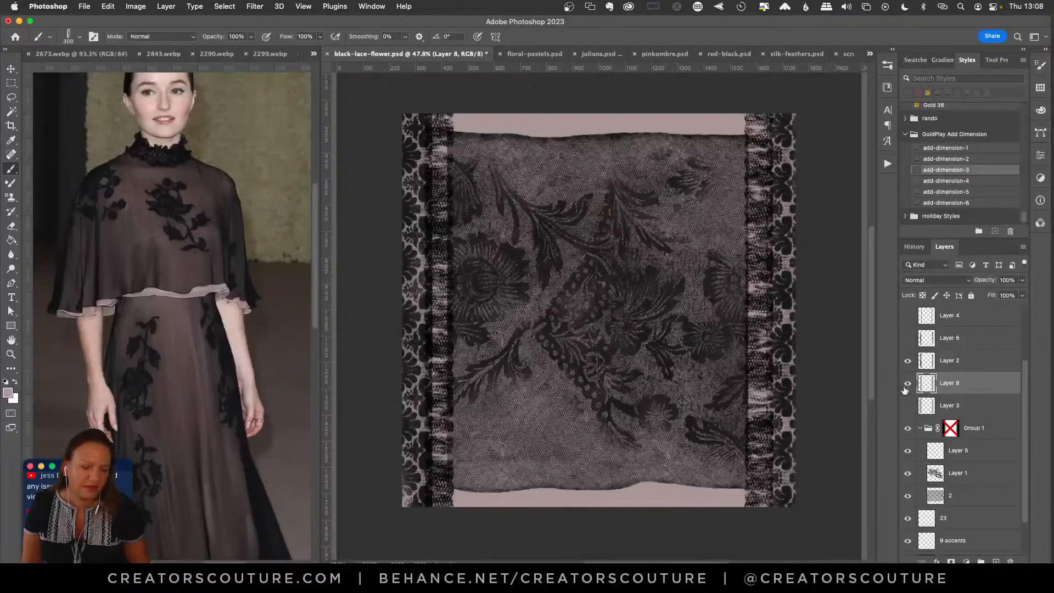
{"action": "right_click", "coordinate": [951, 430]}
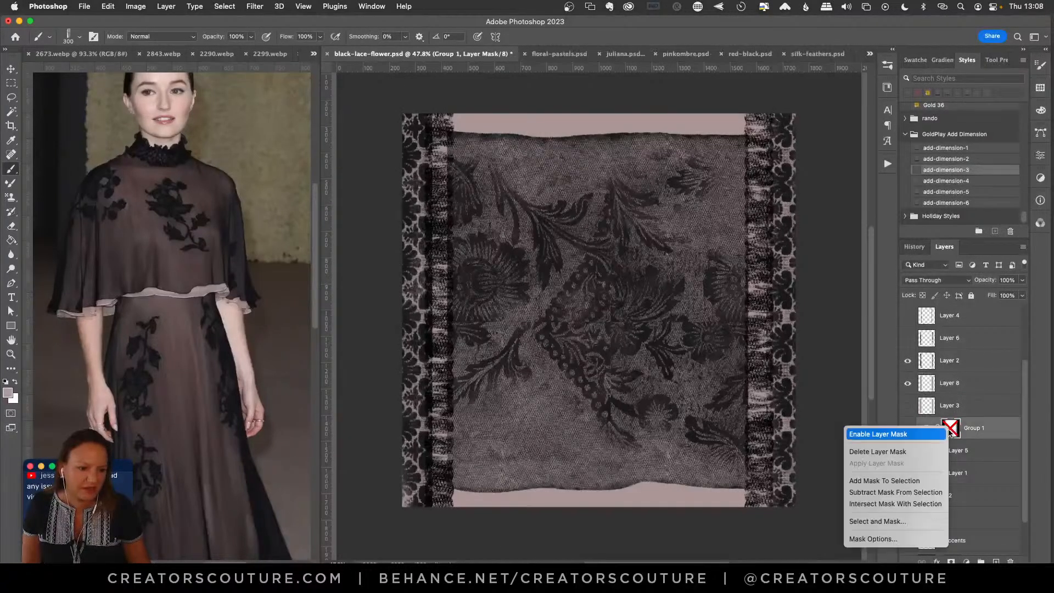
{"action": "left_click", "coordinate": [892, 435]}
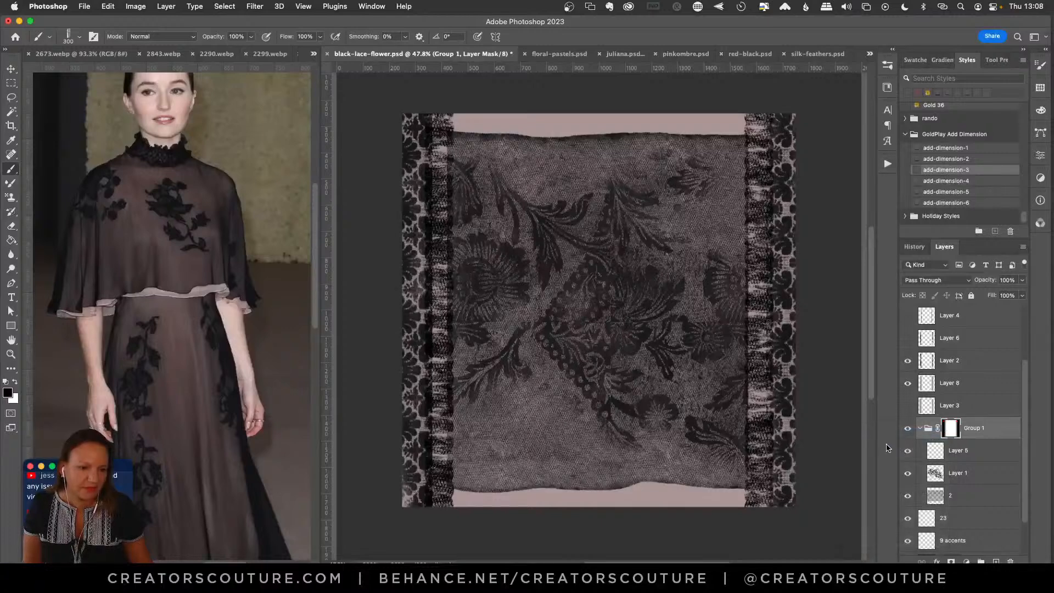
{"action": "left_click", "coordinate": [907, 496]}
{"action": "left_click", "coordinate": [907, 496]}
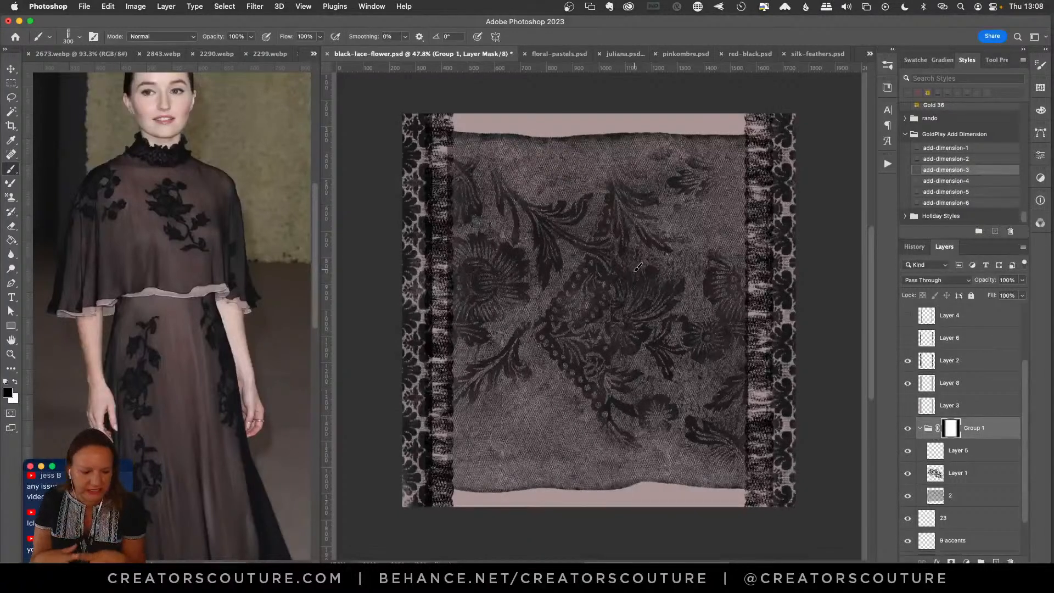
Show the 2843.webp dress reference beside floral-pastels.psd, cancelling the accidental closing of juliana.psd.
{"action": "left_click", "coordinate": [314, 54]}
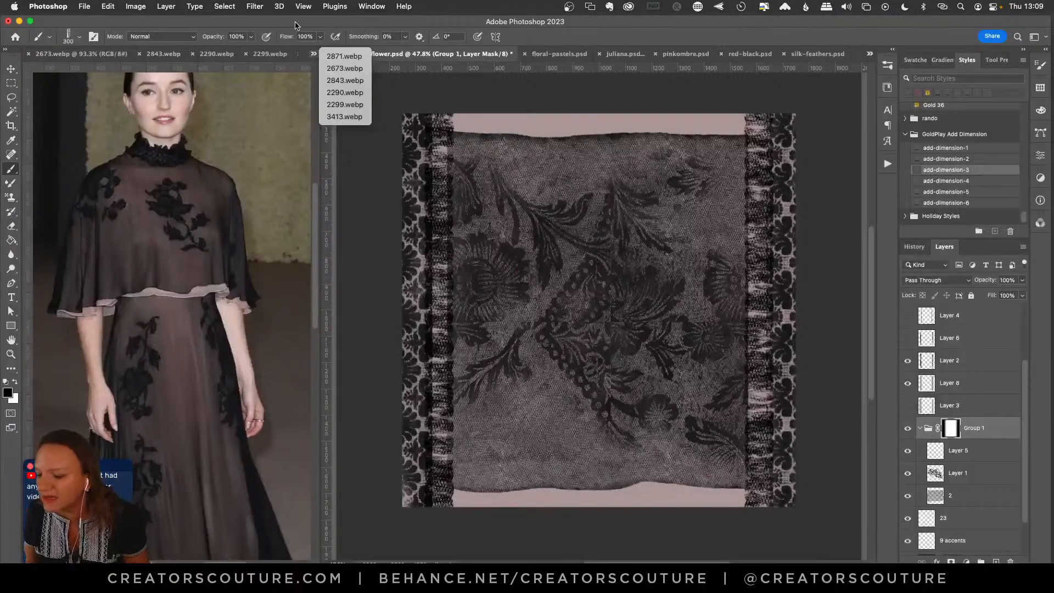
{"action": "left_click", "coordinate": [159, 53]}
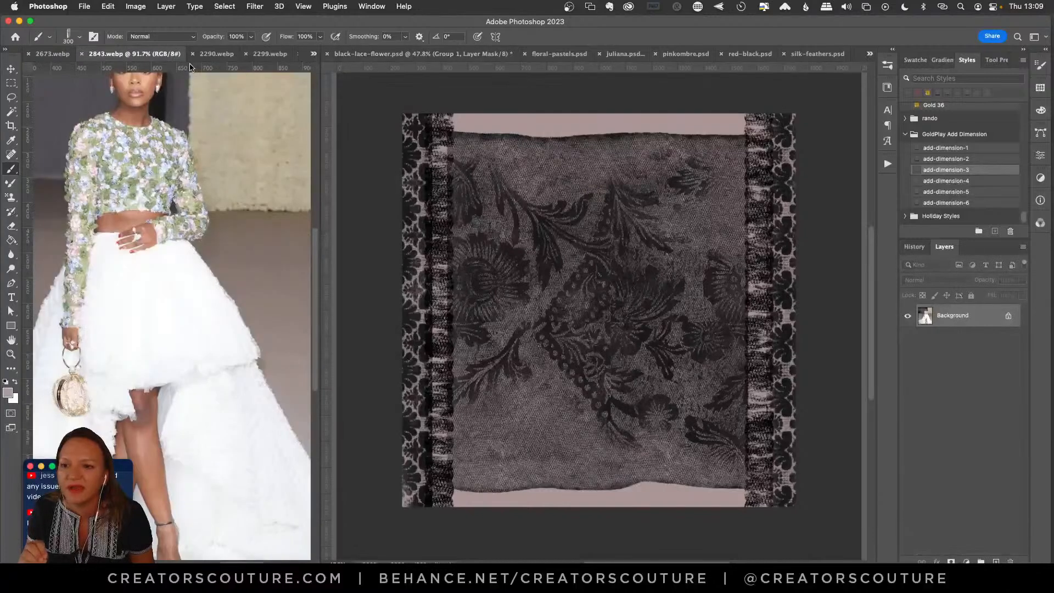
{"action": "scroll", "coordinate": [313, 269], "scroll_direction": "up", "scroll_amount": 3}
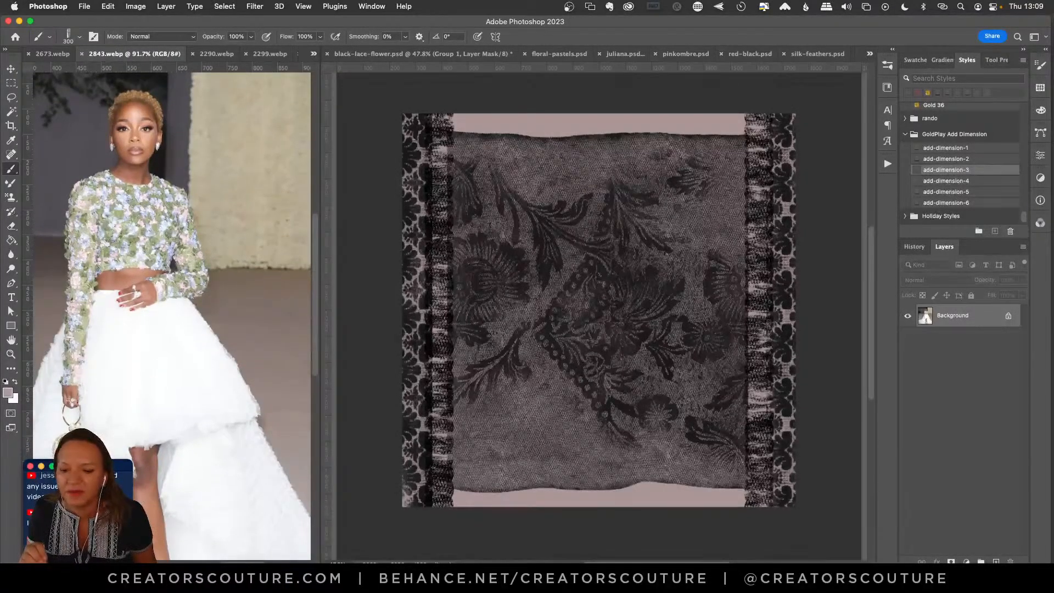
{"action": "scroll", "coordinate": [172, 310], "scroll_direction": "left", "scroll_amount": 3}
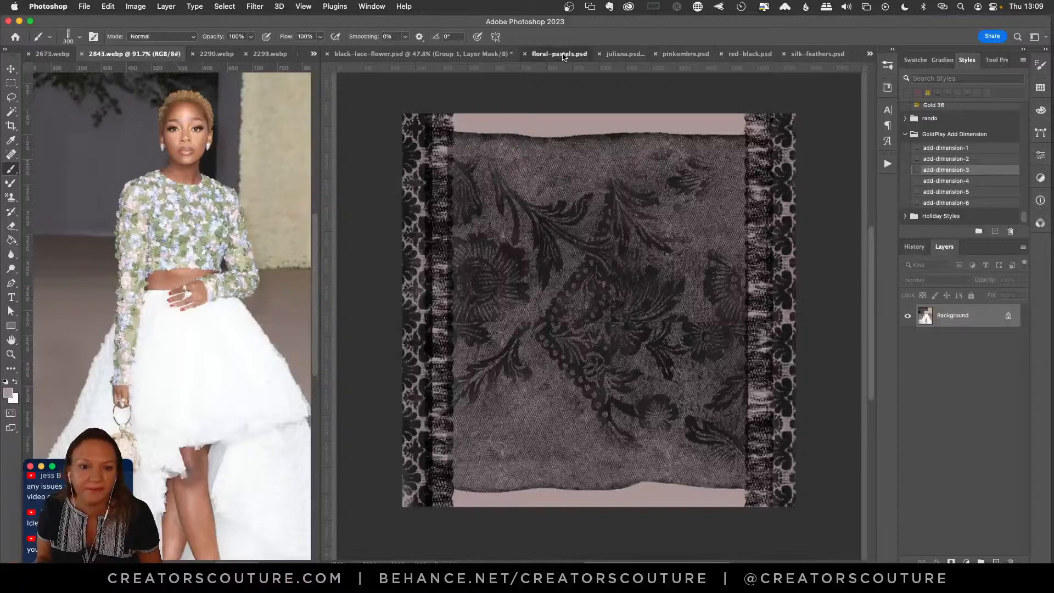
{"action": "left_click", "coordinate": [600, 53]}
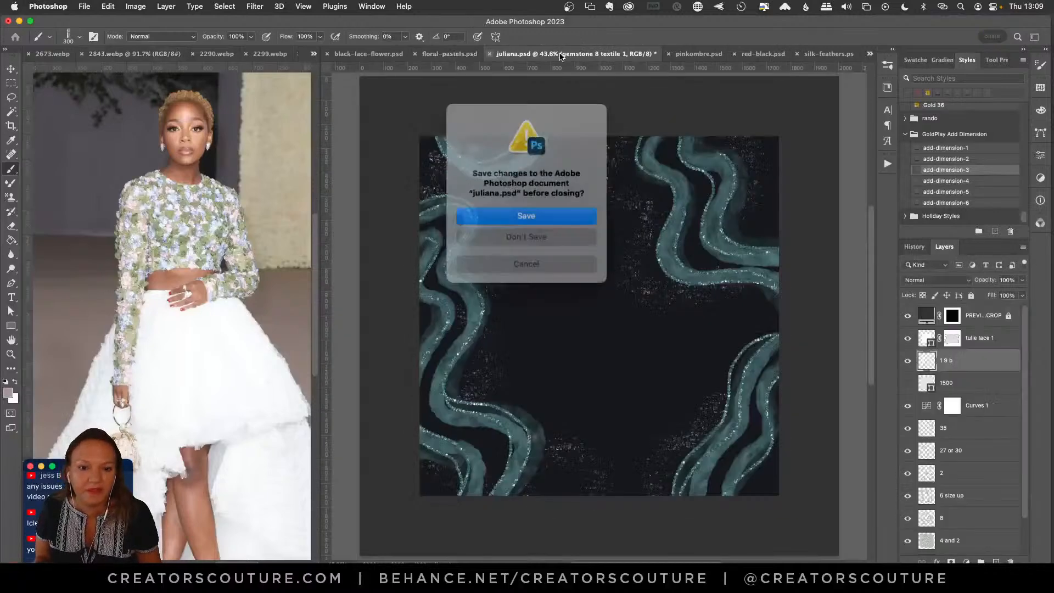
{"action": "left_click", "coordinate": [516, 258]}
{"action": "left_click", "coordinate": [456, 53]}
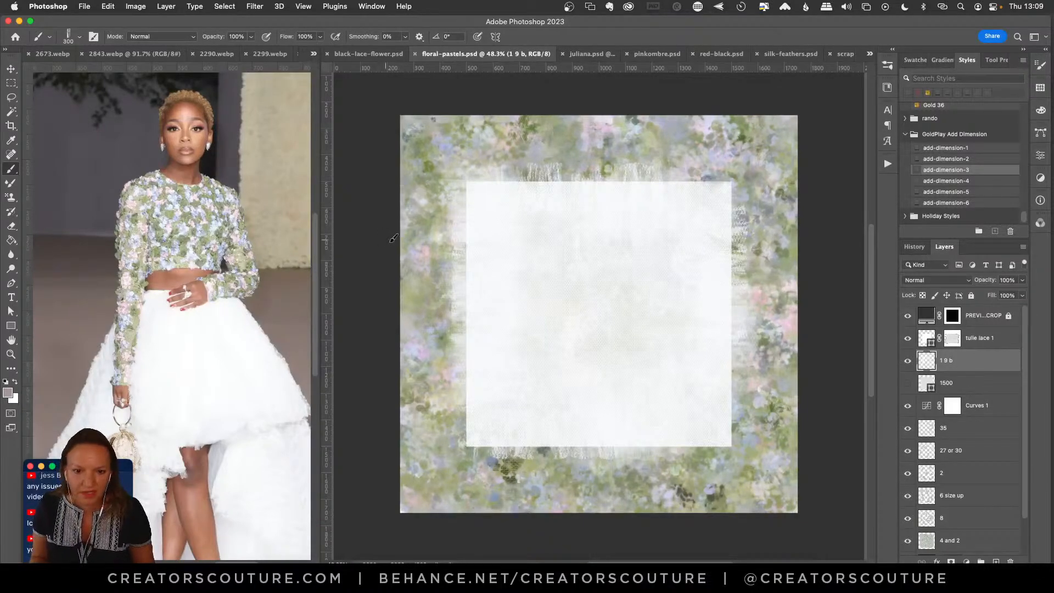
Define a rectangular patch of the floral top in 2843.webp as a pattern named tester.
{"action": "left_click", "coordinate": [13, 69]}
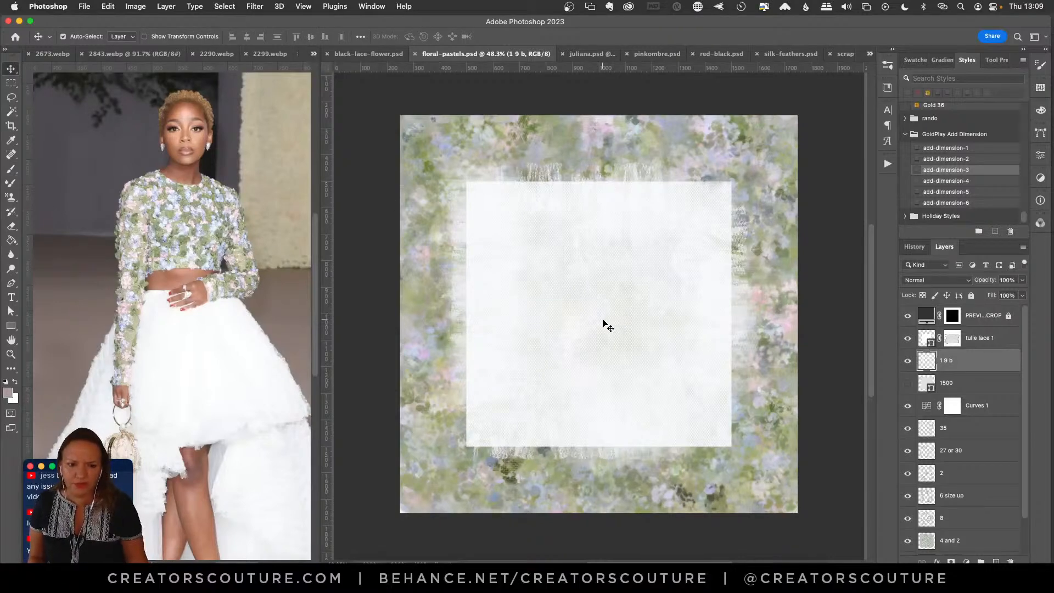
{"action": "left_click", "coordinate": [163, 233]}
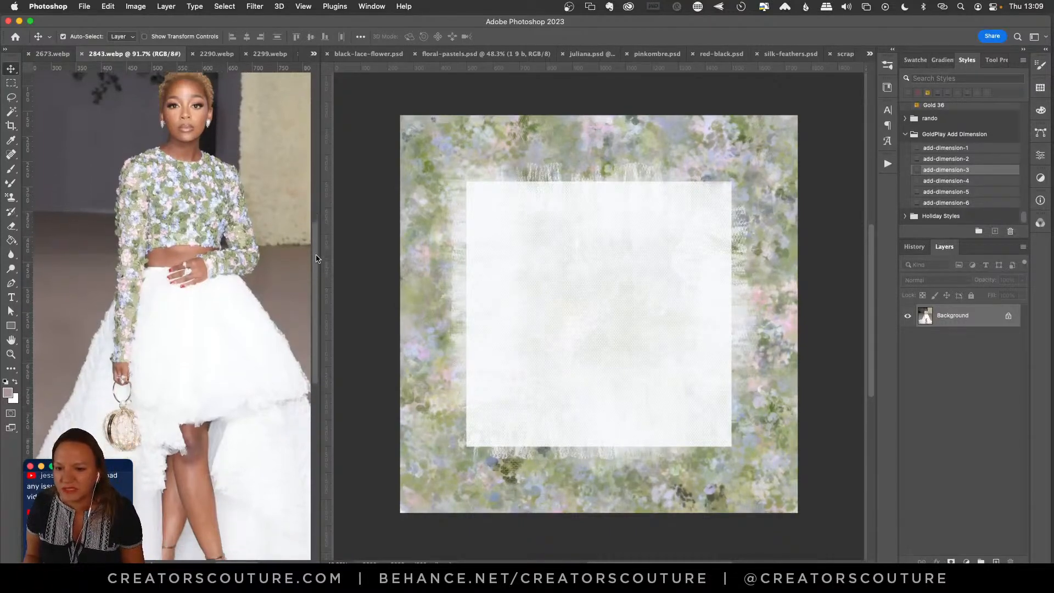
{"action": "key", "text": "z"}
{"action": "left_click", "coordinate": [145, 241]}
{"action": "left_click_drag", "start_coordinate": [145, 241], "coordinate": [165, 200]}
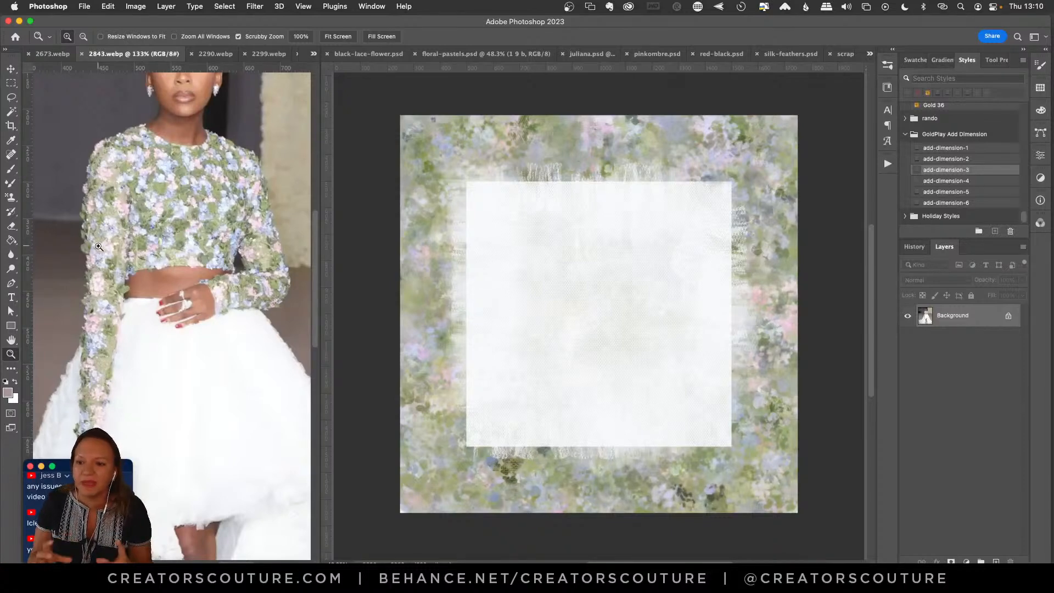
{"action": "key", "text": "m"}
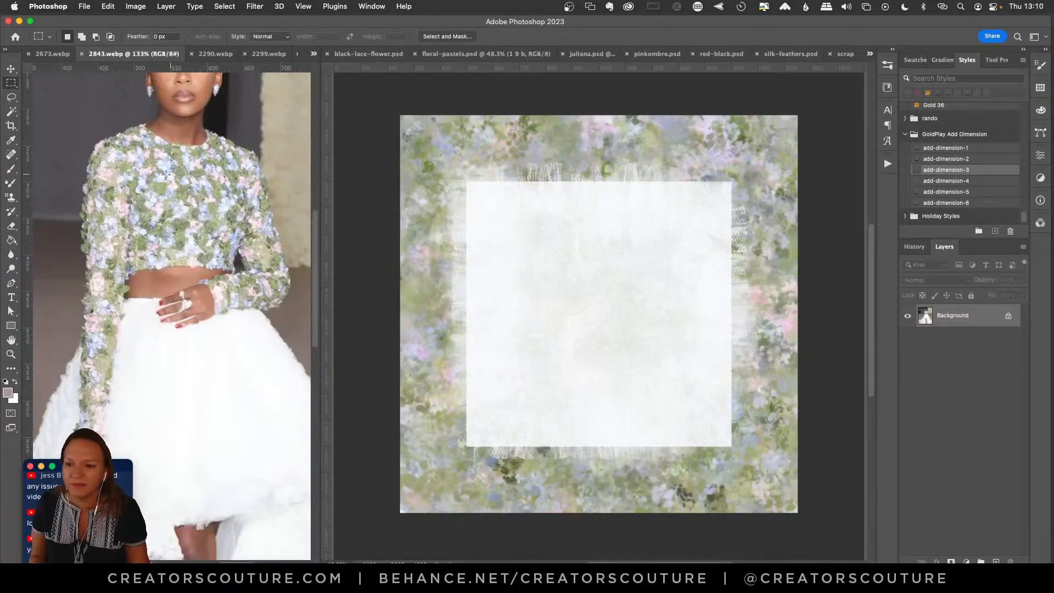
{"action": "left_click_drag", "start_coordinate": [144, 165], "coordinate": [218, 248]}
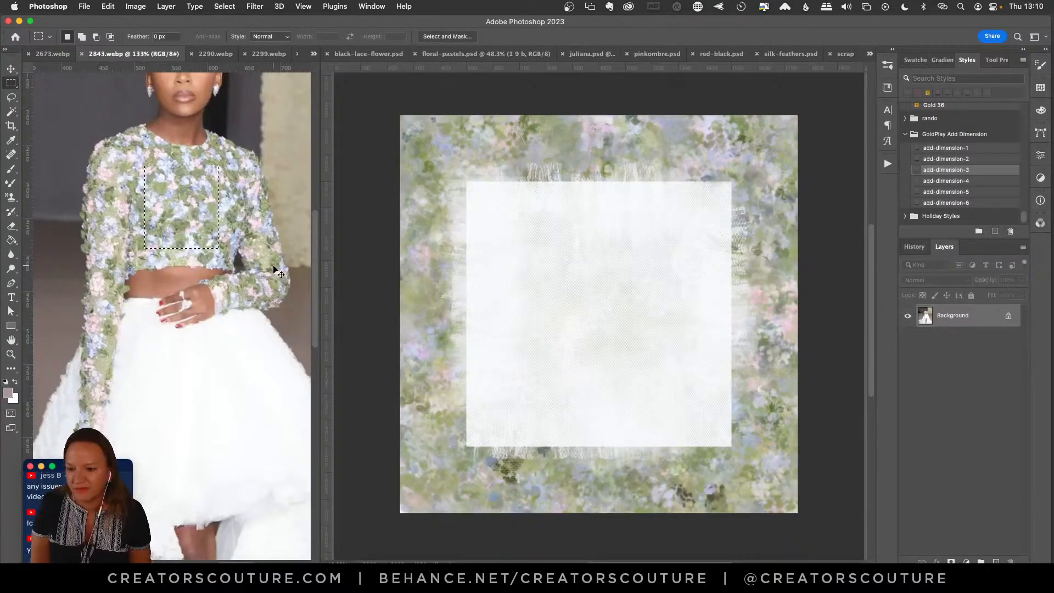
{"action": "key", "text": "super+shift+p"}
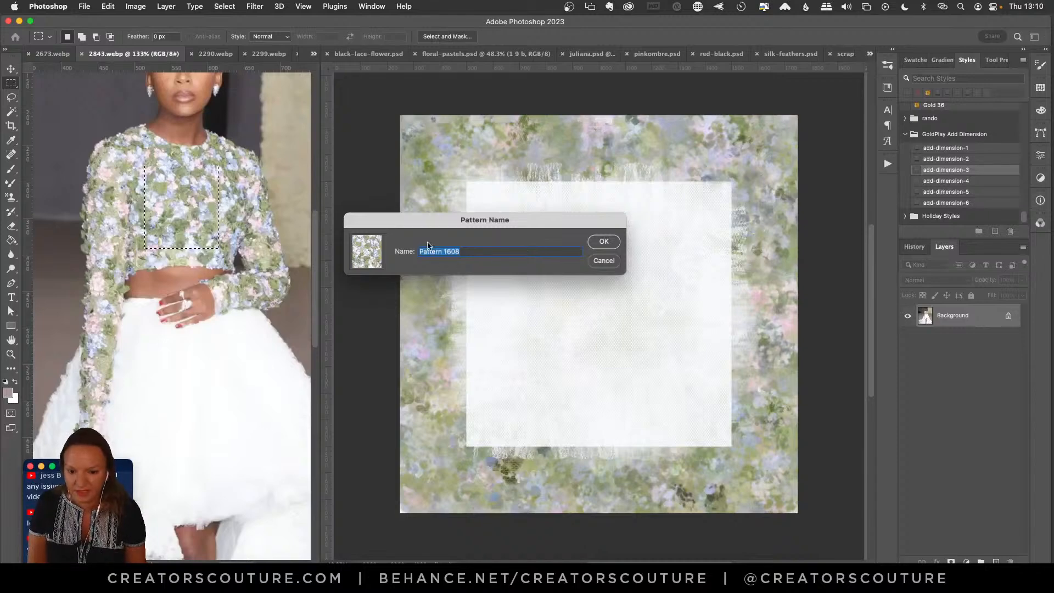
{"action": "type", "text": "tester"}
{"action": "key", "text": "Return"}
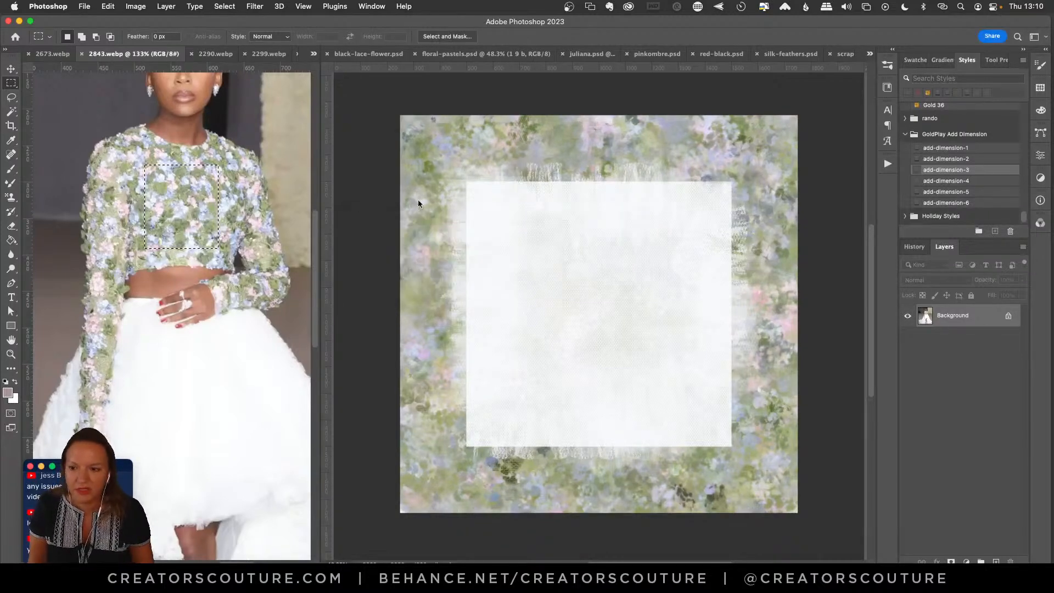
Activate the Pattern Stamp tool with the 1 englishgarden-creatorscouture brush from the PS english garden V2 set.
{"action": "left_click", "coordinate": [11, 198]}
{"action": "right_click", "coordinate": [11, 199]}
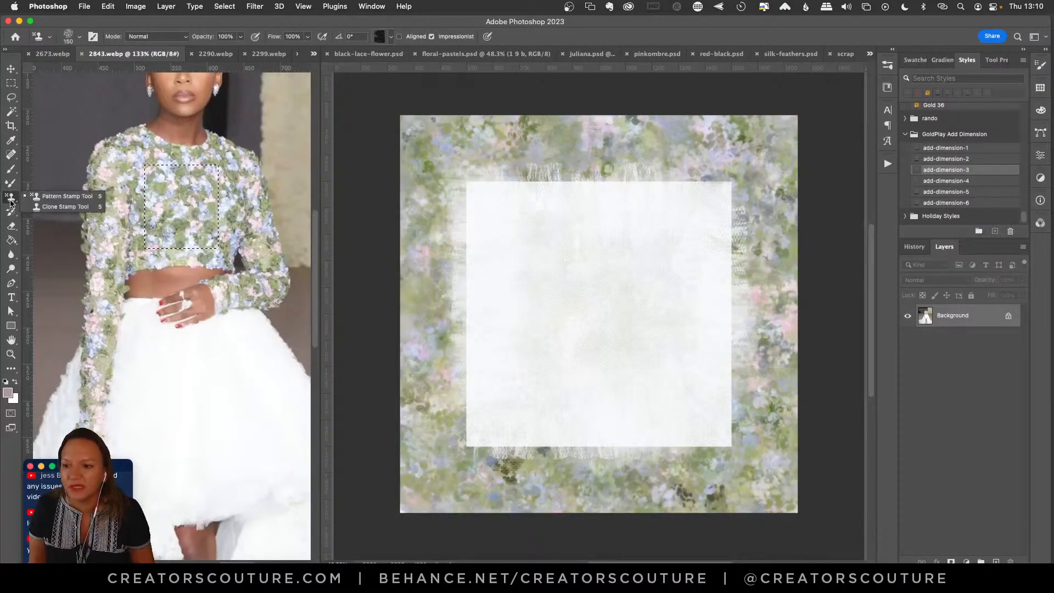
{"action": "left_click", "coordinate": [42, 198]}
{"action": "left_click", "coordinate": [887, 64]}
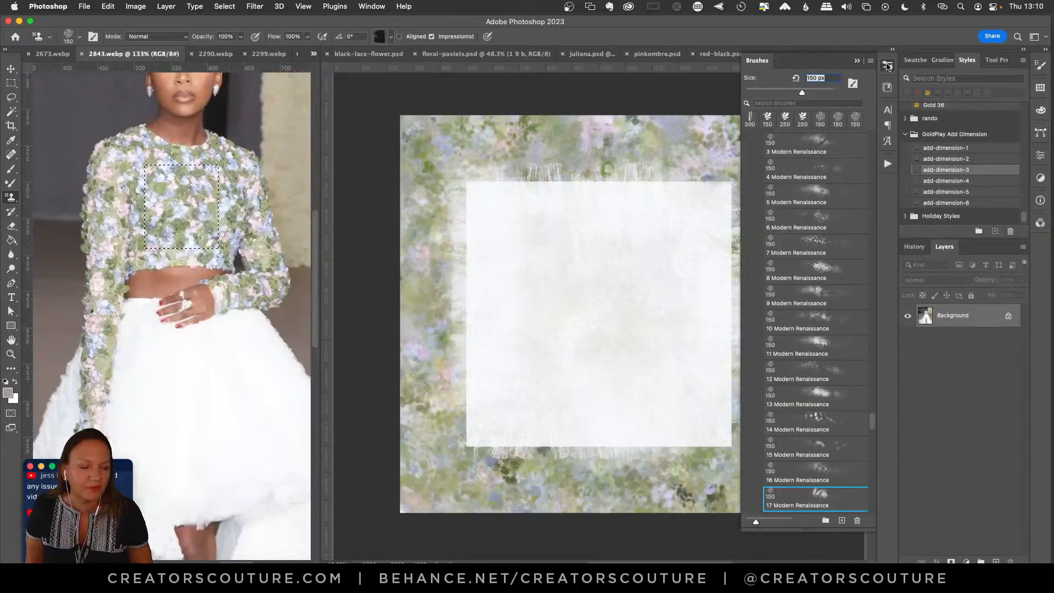
{"action": "left_click_drag", "start_coordinate": [871, 421], "coordinate": [866, 131]}
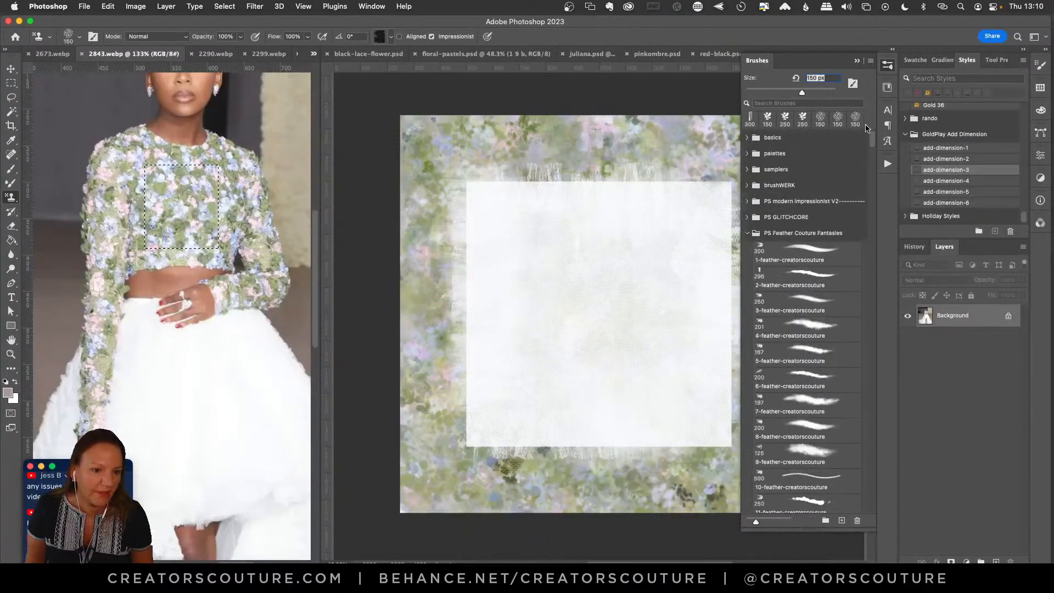
{"action": "left_click", "coordinate": [746, 233]}
{"action": "left_click", "coordinate": [747, 264]}
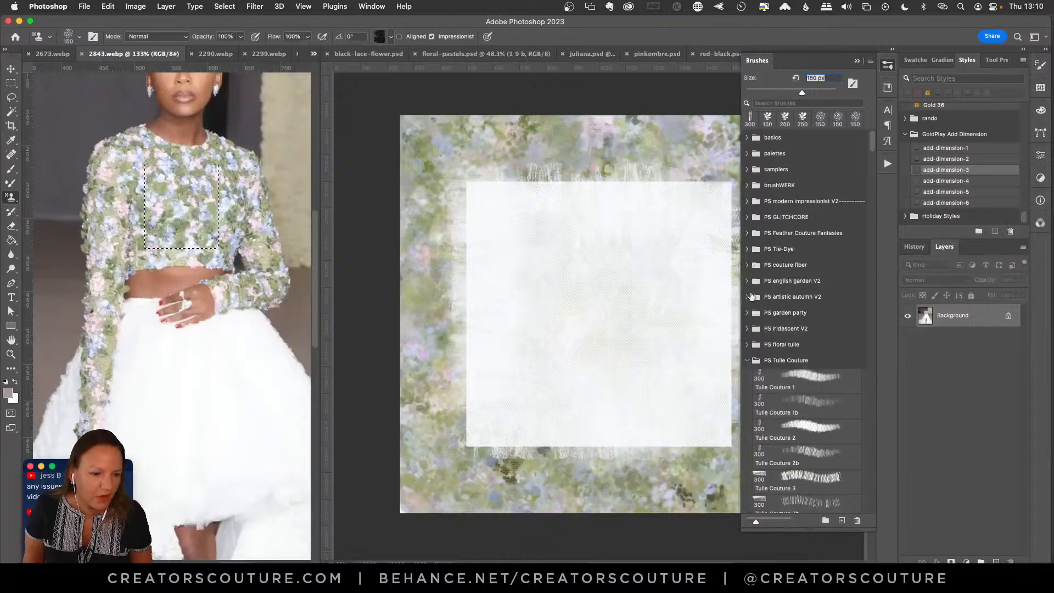
{"action": "left_click", "coordinate": [747, 281]}
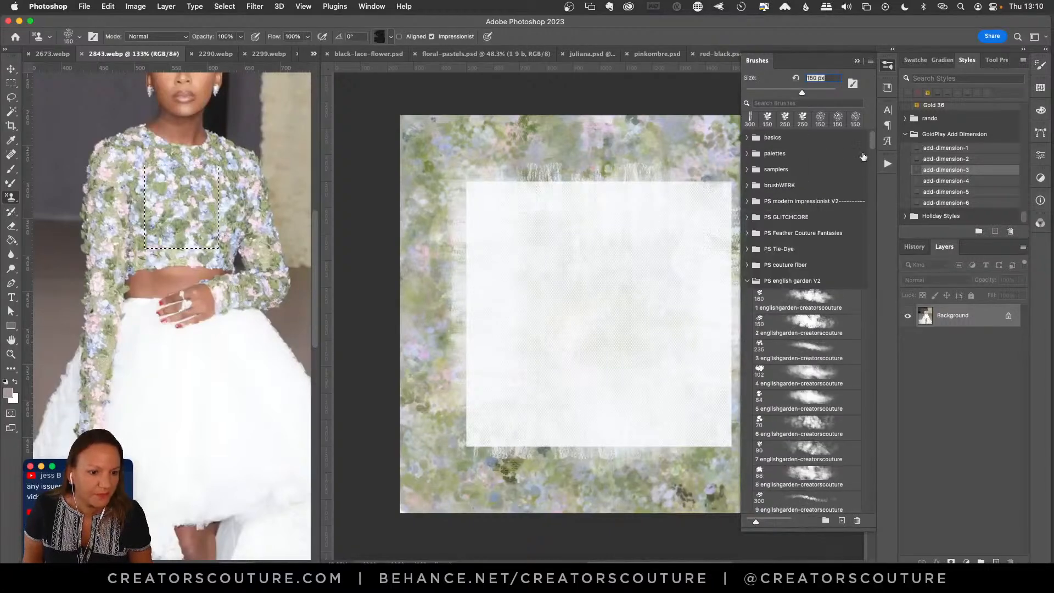
{"action": "left_click", "coordinate": [801, 297]}
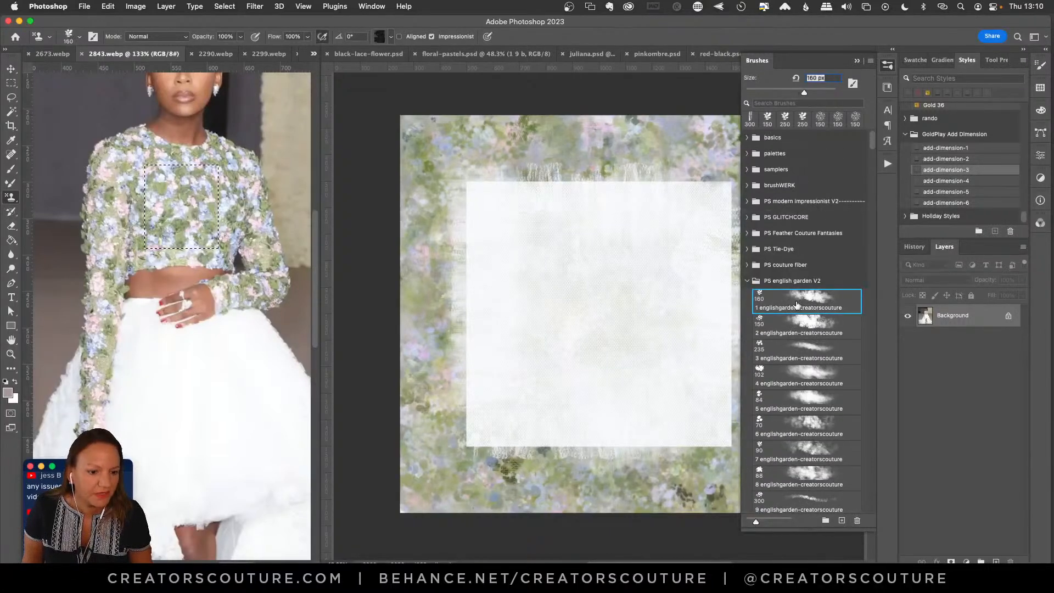
Add two new layers directly above the tulle lace 1 layer in floral-pastels.psd.
{"action": "left_click", "coordinate": [540, 127]}
{"action": "left_click", "coordinate": [988, 345]}
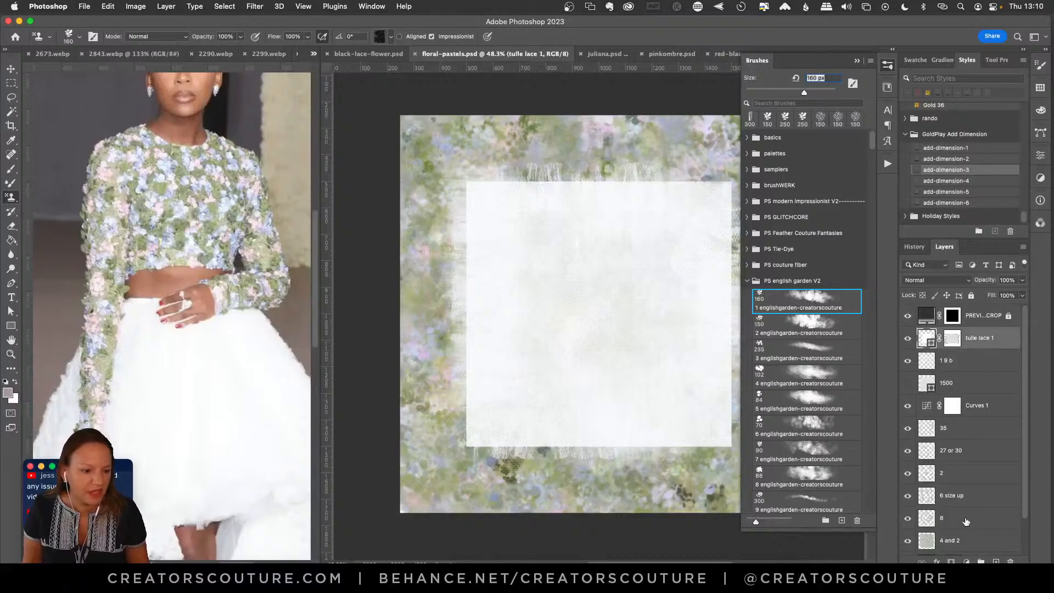
{"action": "left_click", "coordinate": [995, 560]}
{"action": "left_click", "coordinate": [995, 561]}
Stamp a test dab on the white square, undo it, and choose the pastel floral pattern for the stamp.
{"action": "left_click_drag", "start_coordinate": [600, 301], "coordinate": [603, 290]}
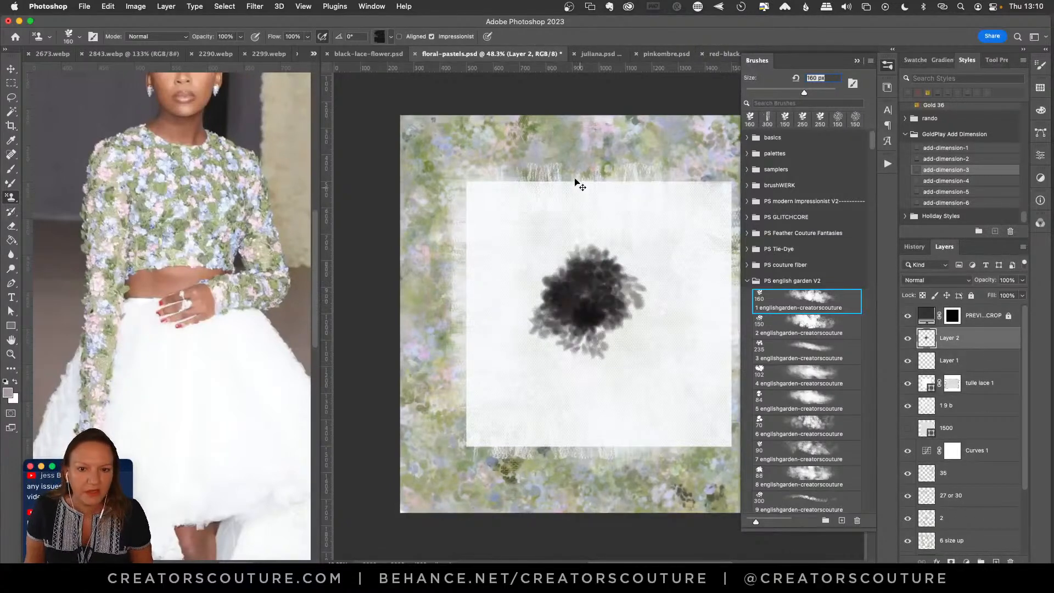
{"action": "key", "text": "super+z"}
{"action": "left_click", "coordinate": [379, 37]}
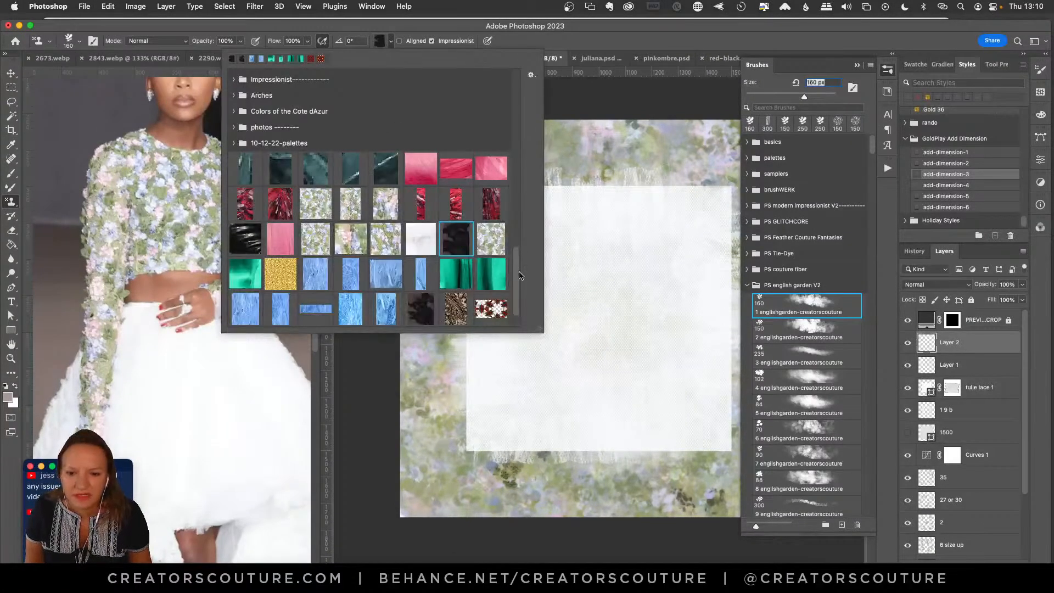
{"action": "left_click_drag", "start_coordinate": [518, 279], "coordinate": [517, 289]}
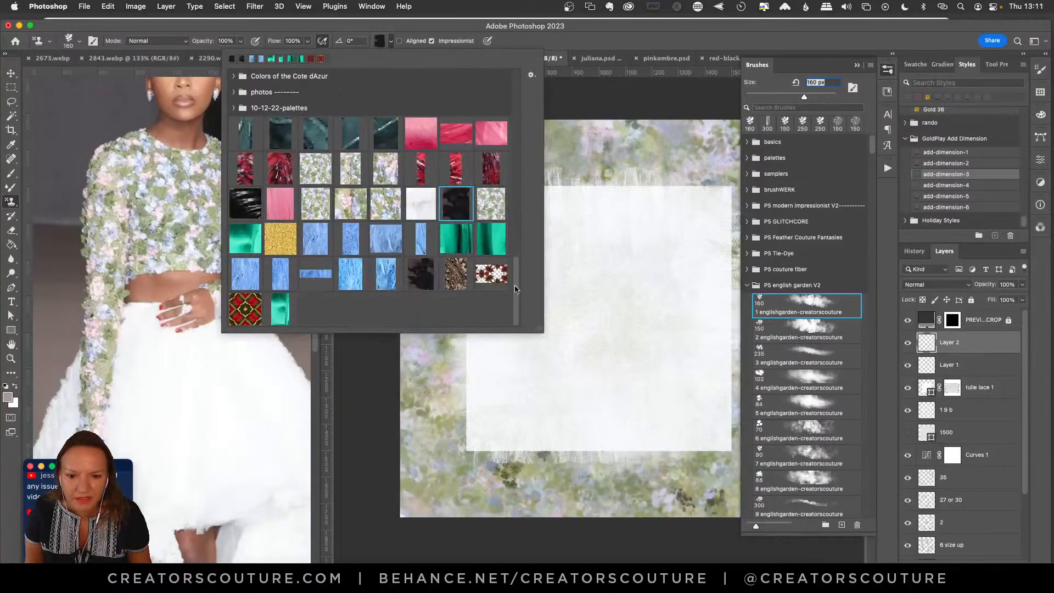
{"action": "left_click", "coordinate": [491, 204]}
Stamp several test clusters of the floral pattern in the middle of the white square, undoing each one.
{"action": "mouse_move", "coordinate": [647, 254]}
{"action": "left_mouse_down"}
{"action": "mouse_move", "coordinate": [581, 263]}
{"action": "mouse_move", "coordinate": [616, 293]}
{"action": "mouse_move", "coordinate": [594, 322]}
{"action": "mouse_move", "coordinate": [540, 317]}
{"action": "mouse_move", "coordinate": [542, 334]}
{"action": "mouse_move", "coordinate": [608, 351]}
{"action": "mouse_move", "coordinate": [618, 334]}
{"action": "mouse_move", "coordinate": [544, 275]}
{"action": "mouse_move", "coordinate": [604, 276]}
{"action": "mouse_move", "coordinate": [577, 317]}
{"action": "mouse_move", "coordinate": [628, 345]}
{"action": "mouse_move", "coordinate": [600, 370]}
{"action": "mouse_move", "coordinate": [609, 347]}
{"action": "left_mouse_up"}
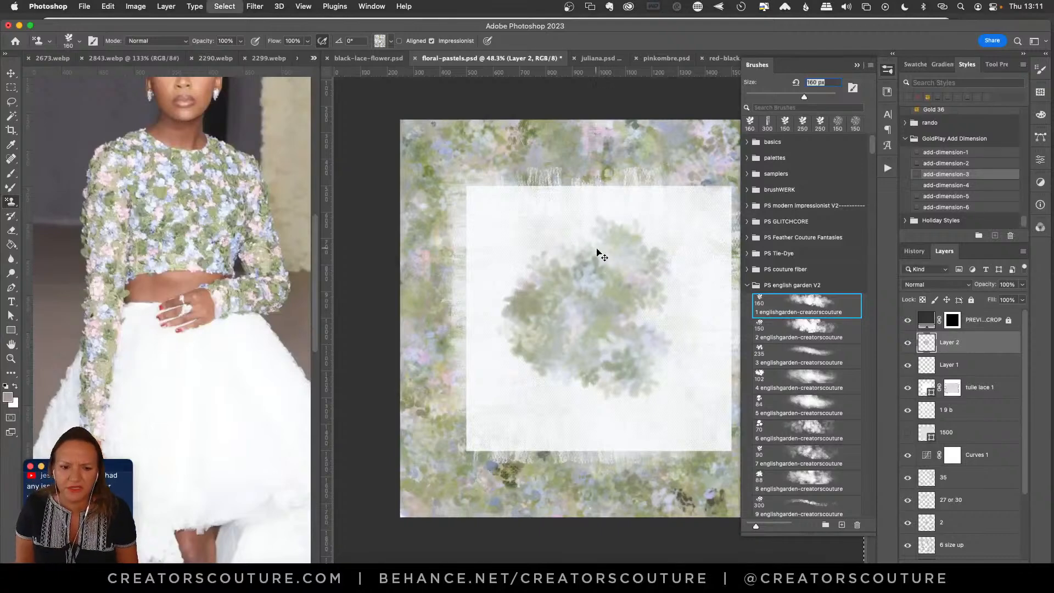
{"action": "key", "text": "super+z"}
{"action": "mouse_move", "coordinate": [621, 250]}
{"action": "left_mouse_down"}
{"action": "mouse_move", "coordinate": [574, 274]}
{"action": "mouse_move", "coordinate": [619, 316]}
{"action": "mouse_move", "coordinate": [561, 306]}
{"action": "mouse_move", "coordinate": [635, 296]}
{"action": "mouse_move", "coordinate": [607, 333]}
{"action": "mouse_move", "coordinate": [628, 332]}
{"action": "mouse_move", "coordinate": [576, 316]}
{"action": "mouse_move", "coordinate": [614, 357]}
{"action": "left_mouse_up"}
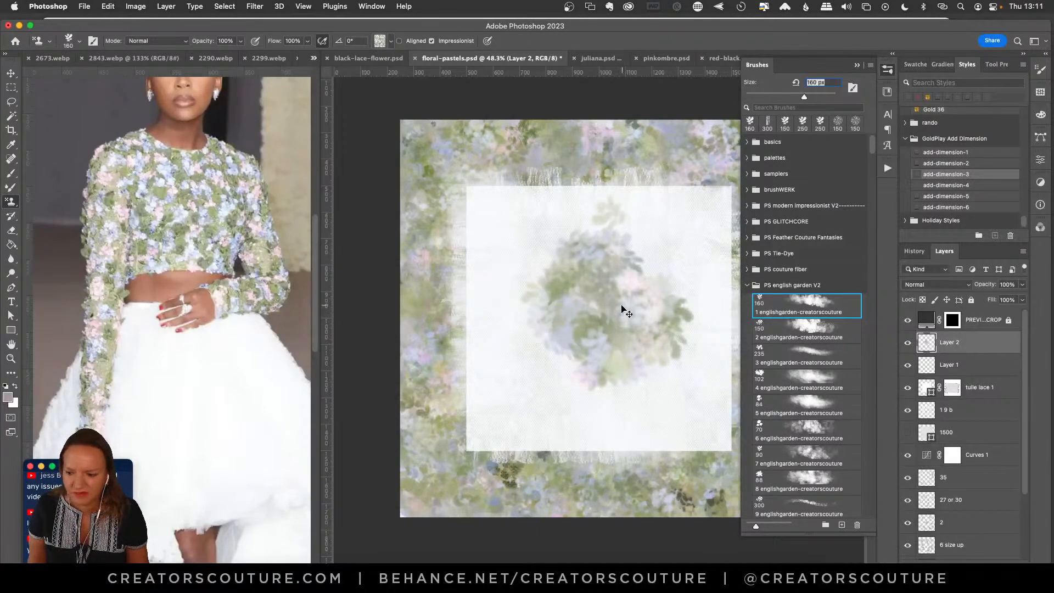
{"action": "key", "text": "super+z"}
{"action": "mouse_move", "coordinate": [600, 267]}
{"action": "left_mouse_down"}
{"action": "mouse_move", "coordinate": [572, 323]}
{"action": "mouse_move", "coordinate": [636, 341]}
{"action": "mouse_move", "coordinate": [570, 325]}
{"action": "mouse_move", "coordinate": [571, 342]}
{"action": "mouse_move", "coordinate": [608, 307]}
{"action": "mouse_move", "coordinate": [613, 353]}
{"action": "mouse_move", "coordinate": [652, 367]}
{"action": "left_mouse_up"}
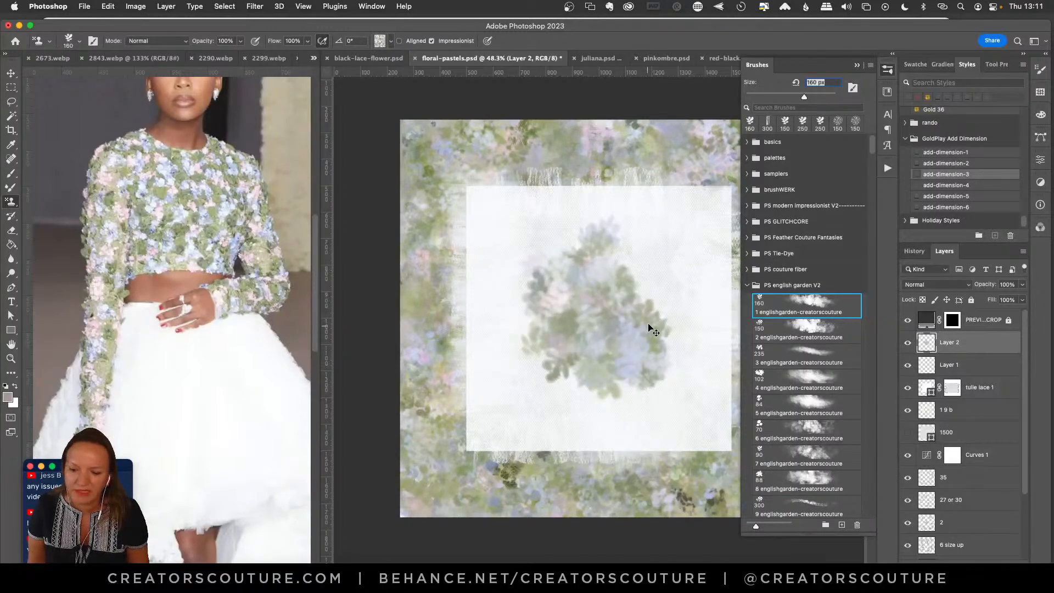
{"action": "key", "text": "super+z"}
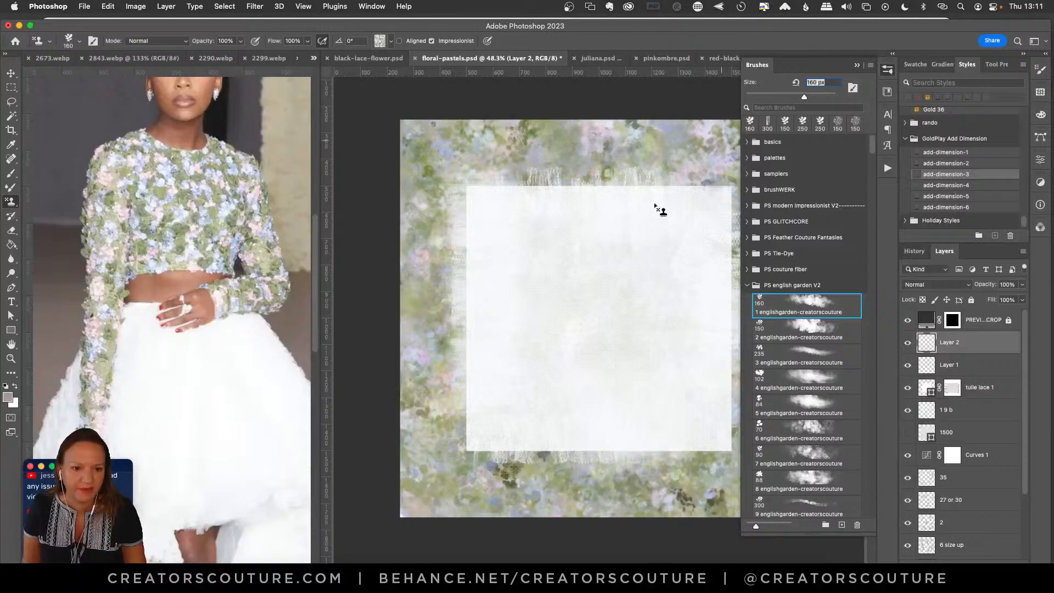
{"action": "mouse_move", "coordinate": [582, 294]}
{"action": "left_mouse_down"}
{"action": "mouse_move", "coordinate": [546, 308]}
{"action": "mouse_move", "coordinate": [585, 285]}
{"action": "mouse_move", "coordinate": [598, 318]}
{"action": "mouse_move", "coordinate": [570, 318]}
{"action": "mouse_move", "coordinate": [614, 299]}
{"action": "mouse_move", "coordinate": [604, 346]}
{"action": "mouse_move", "coordinate": [585, 341]}
{"action": "mouse_move", "coordinate": [590, 319]}
{"action": "mouse_move", "coordinate": [583, 336]}
{"action": "mouse_move", "coordinate": [602, 328]}
{"action": "left_mouse_up"}
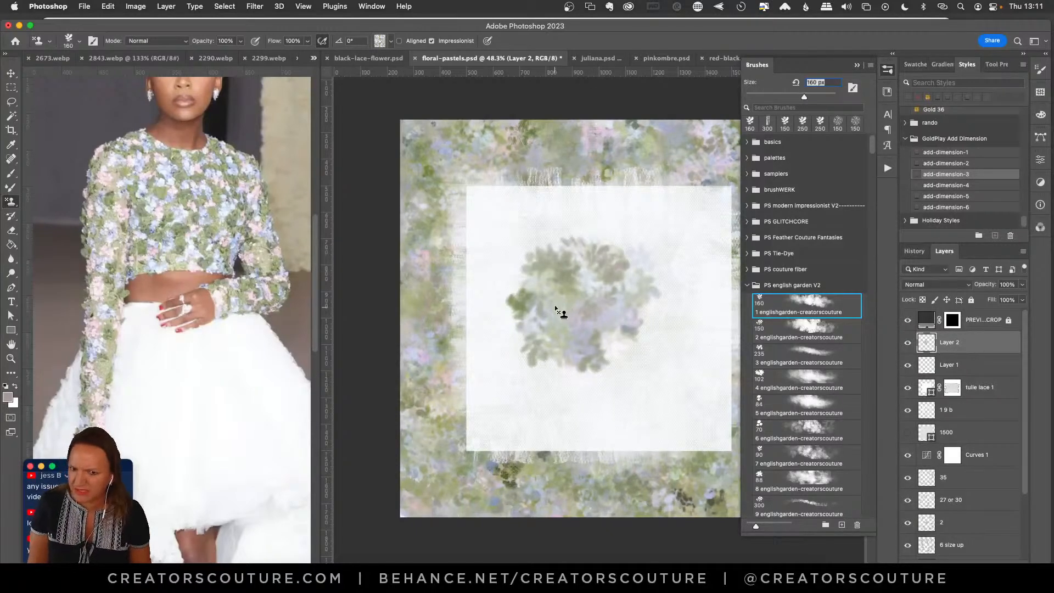
{"action": "mouse_move", "coordinate": [555, 306]}
{"action": "left_mouse_down"}
{"action": "mouse_move", "coordinate": [590, 270]}
{"action": "mouse_move", "coordinate": [605, 275]}
{"action": "mouse_move", "coordinate": [624, 335]}
{"action": "left_mouse_up"}
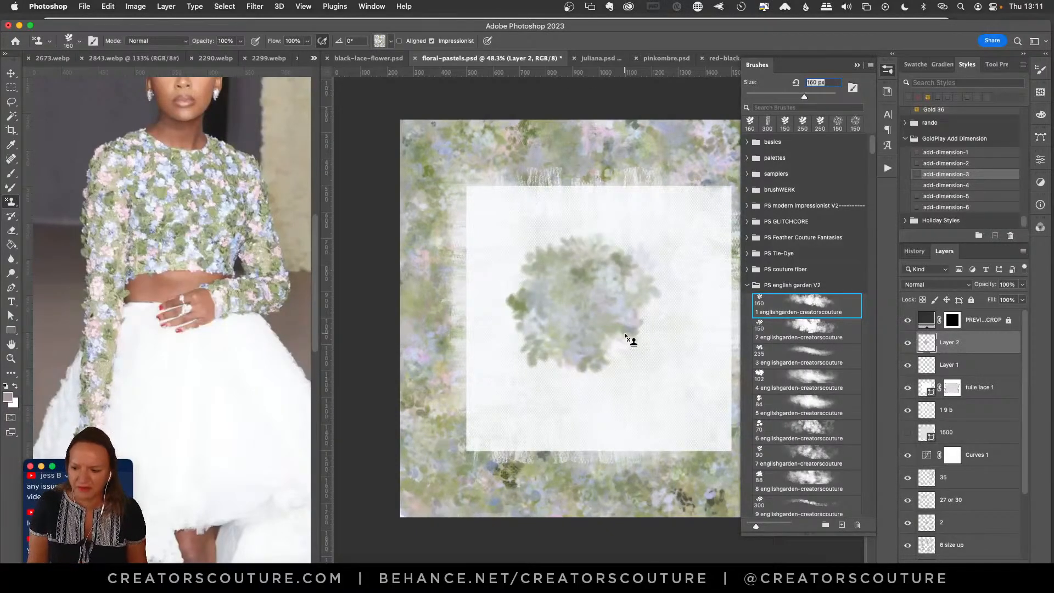
{"action": "key", "text": "super+z"}
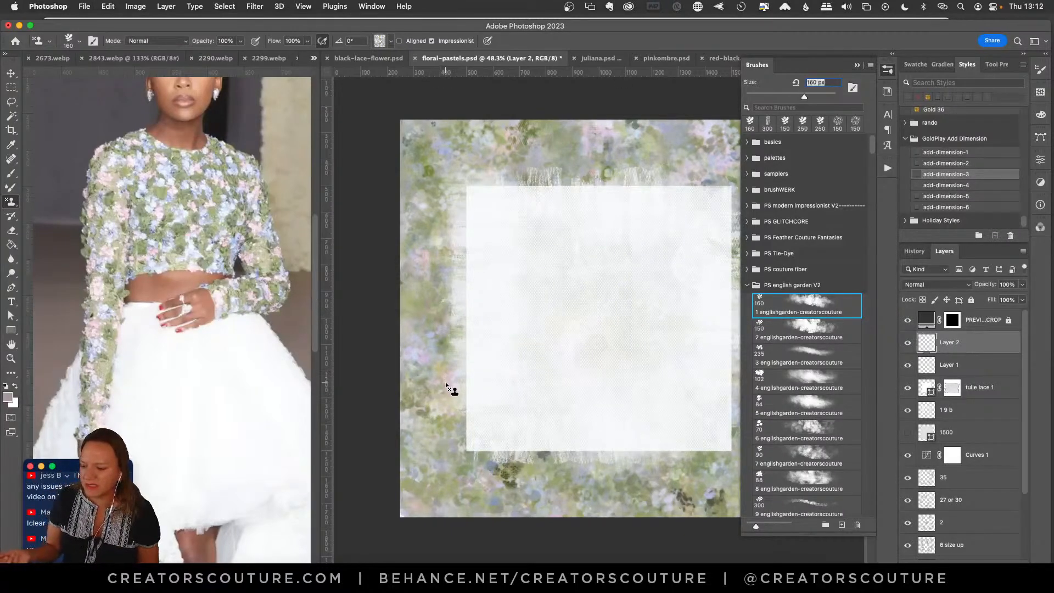
Clear the selection in 2843.webp and raise the photo's saturation to +21 with Hue/Saturation.
{"action": "left_click", "coordinate": [11, 73]}
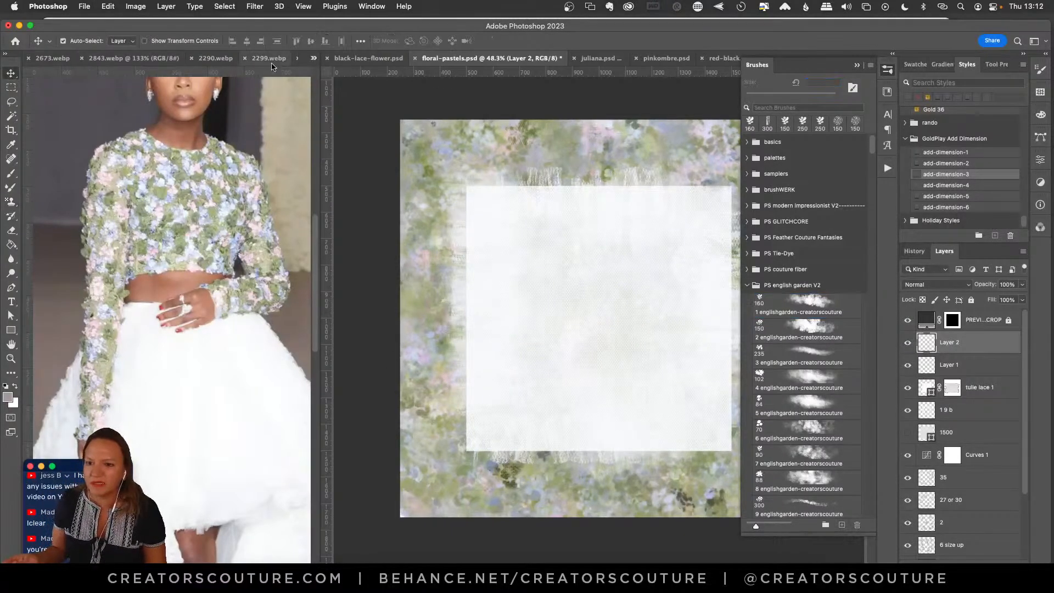
{"action": "left_click", "coordinate": [213, 125]}
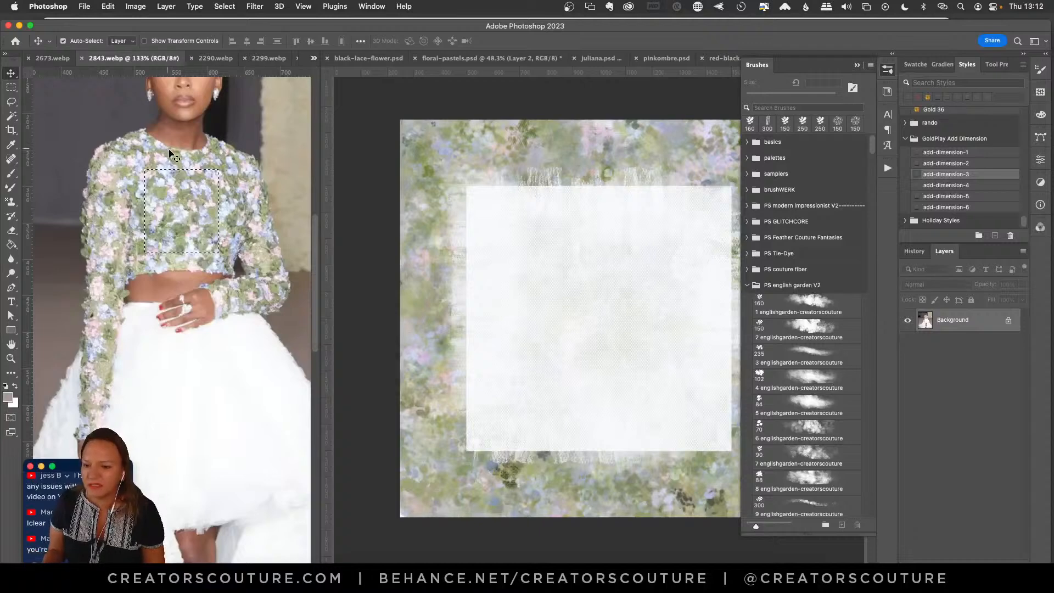
{"action": "key", "text": "super+d"}
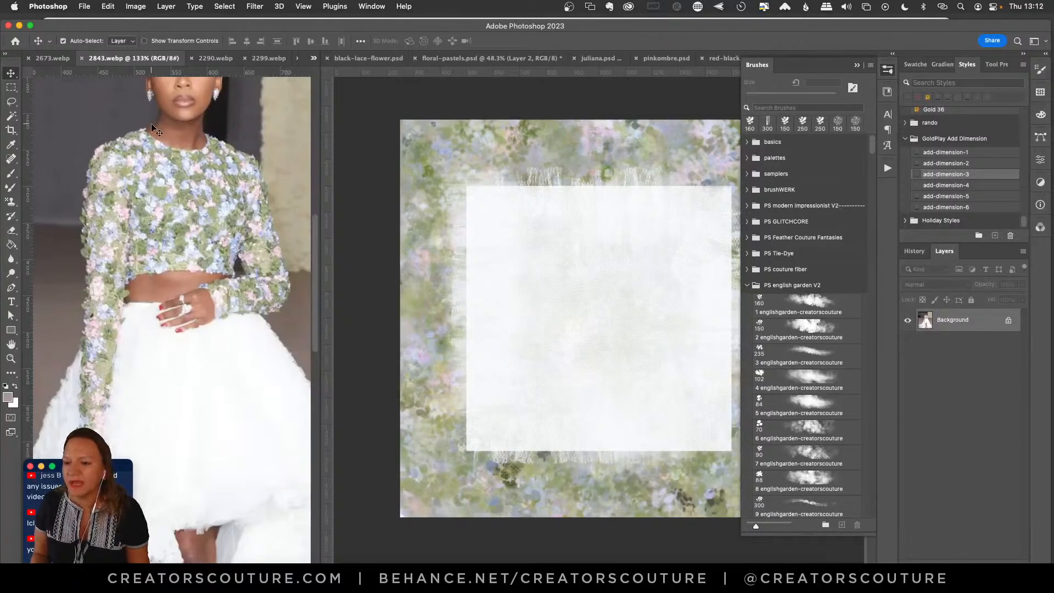
{"action": "left_click", "coordinate": [133, 8]}
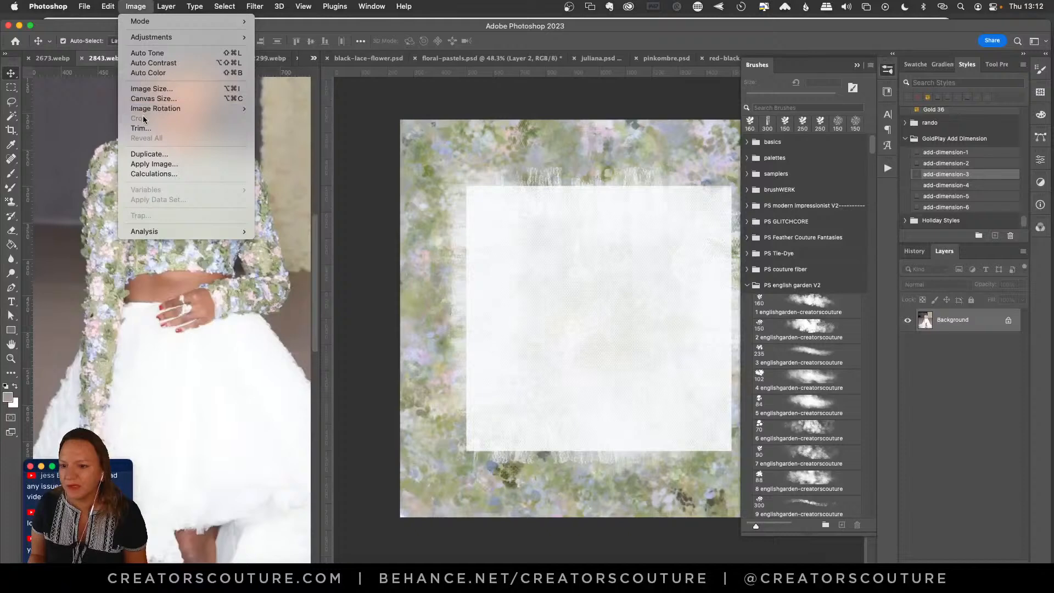
{"action": "mouse_move", "coordinate": [182, 37]}
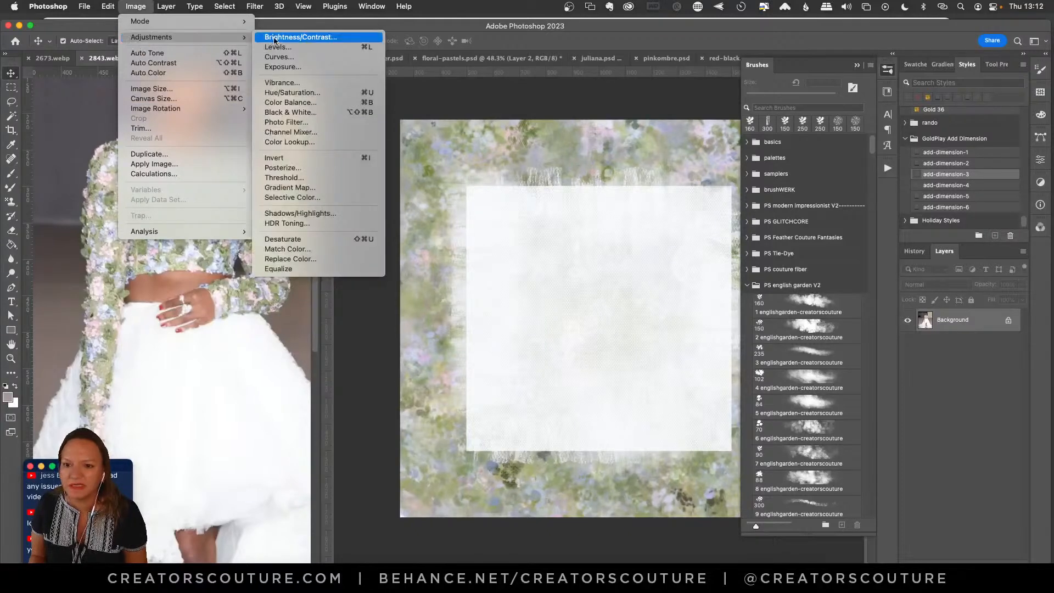
{"action": "left_click", "coordinate": [295, 93]}
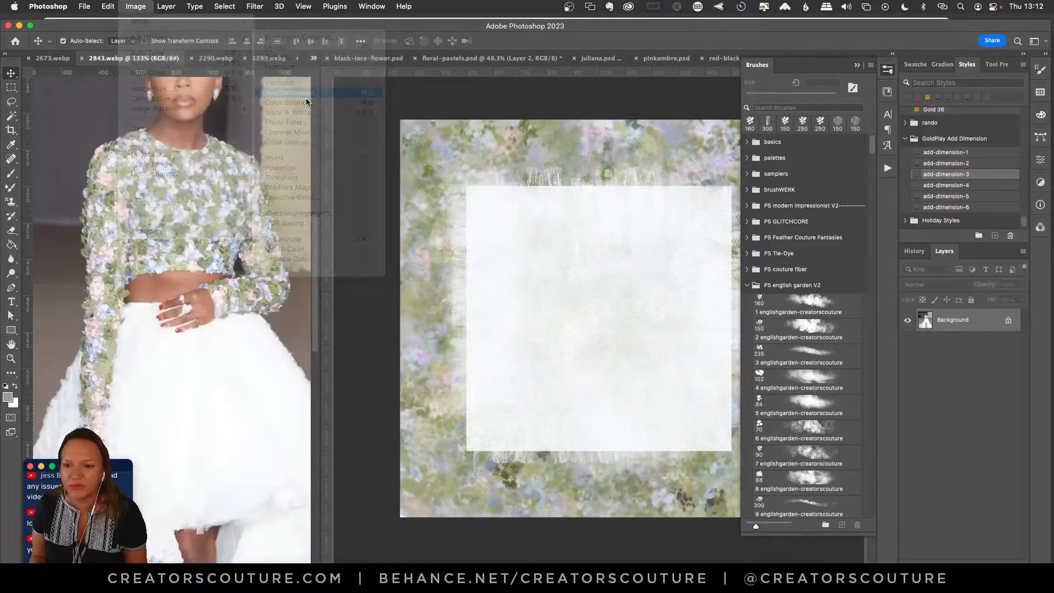
{"action": "left_click_drag", "start_coordinate": [589, 311], "coordinate": [594, 310]}
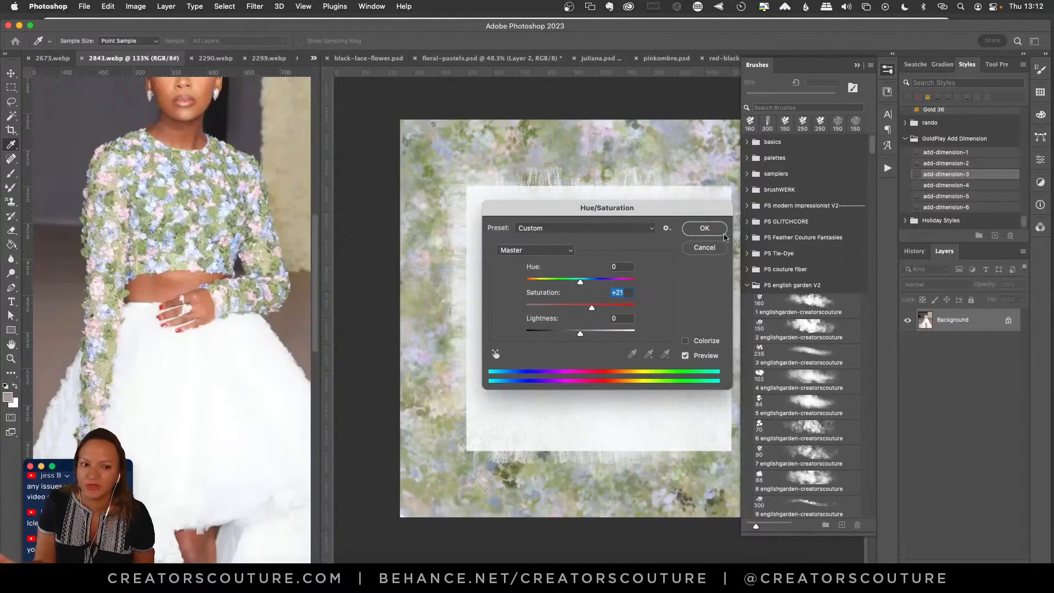
{"action": "left_click", "coordinate": [705, 229]}
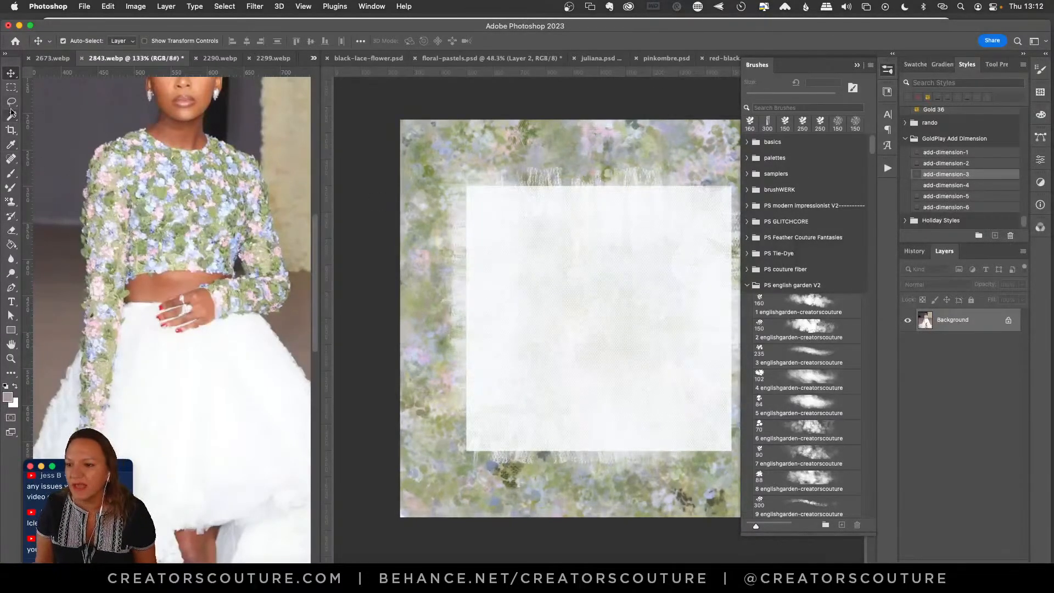
Marquee-select a square of the floral bodice in 2843.webp, define it as a pattern under the suggested name, and deselect it.
{"action": "left_click", "coordinate": [10, 87]}
{"action": "left_click_drag", "start_coordinate": [142, 164], "coordinate": [221, 246]}
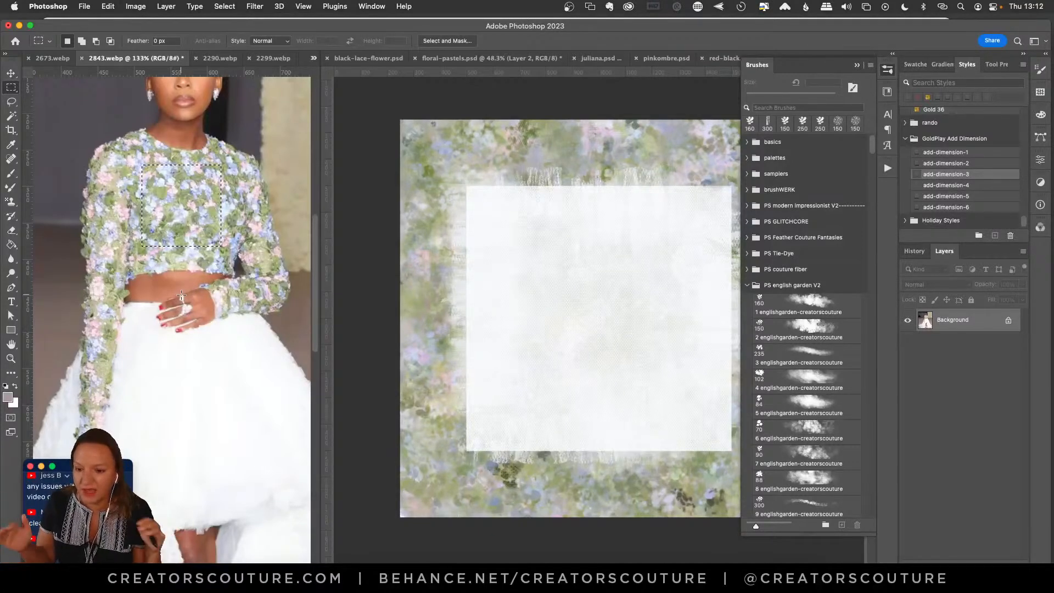
{"action": "key", "text": "super+shift+p"}
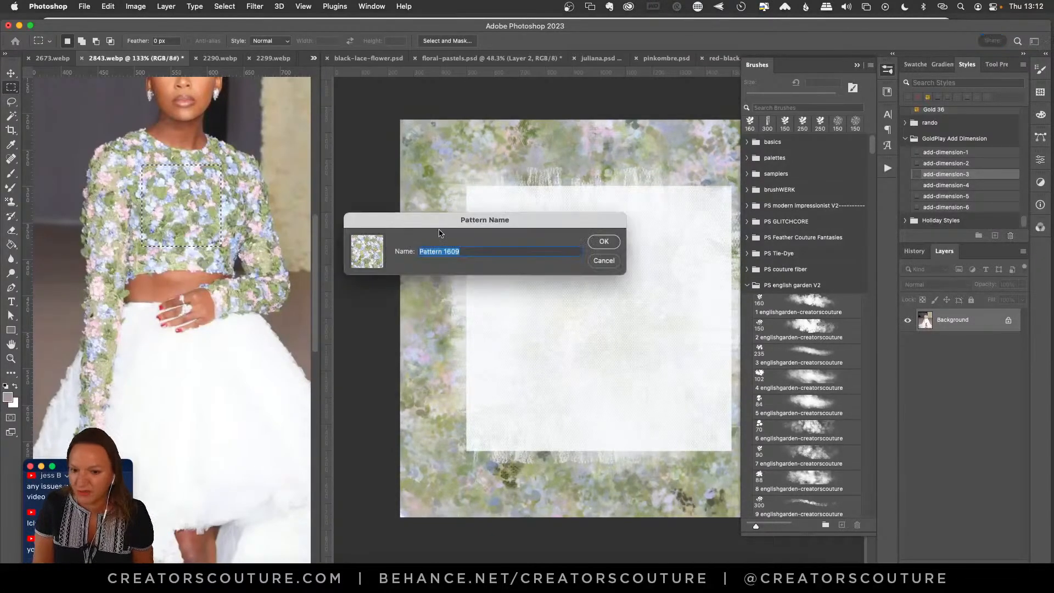
{"action": "left_click", "coordinate": [607, 240]}
{"action": "left_click", "coordinate": [269, 235]}
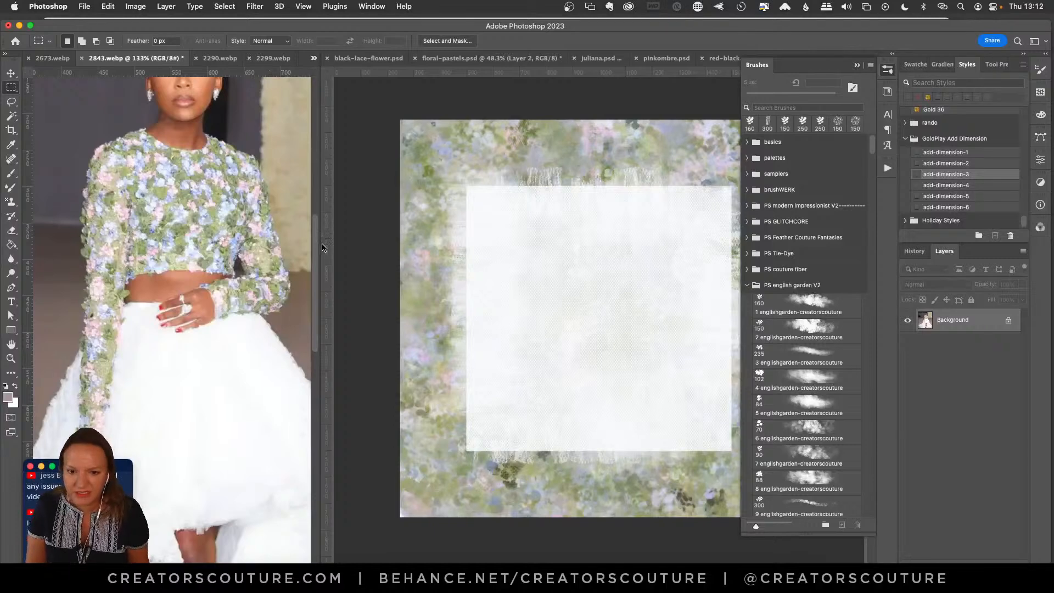
Pattern Stamp the florals down the left border on layer 35 of floral-pastels.psd with the 150 px 2 englishgarden-creatorscouture brush.
{"action": "left_click", "coordinate": [548, 212]}
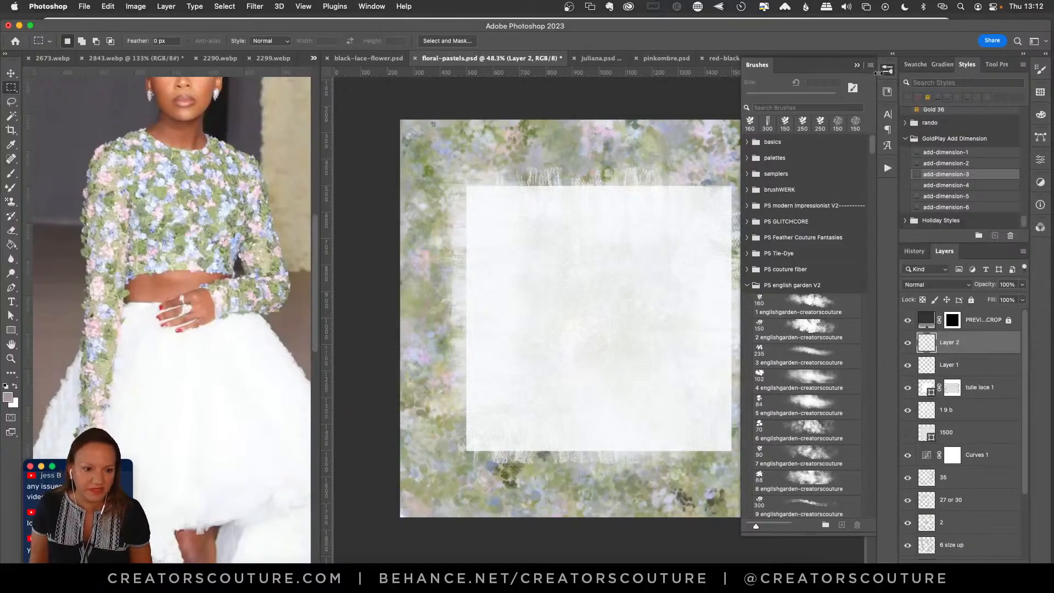
{"action": "left_click", "coordinate": [885, 73]}
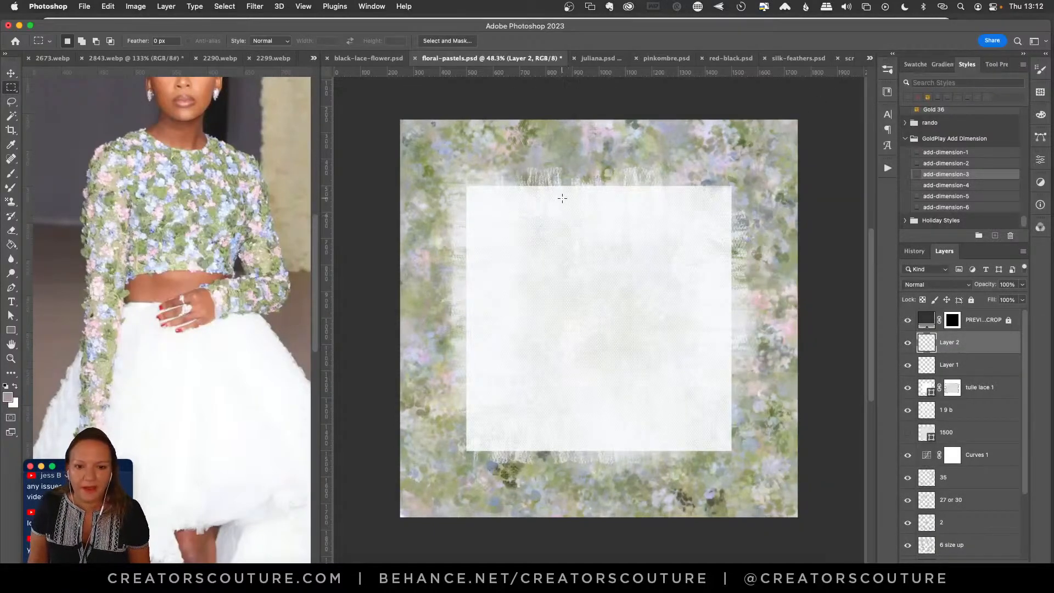
{"action": "scroll", "coordinate": [1018, 512], "scroll_direction": "down", "scroll_amount": 4}
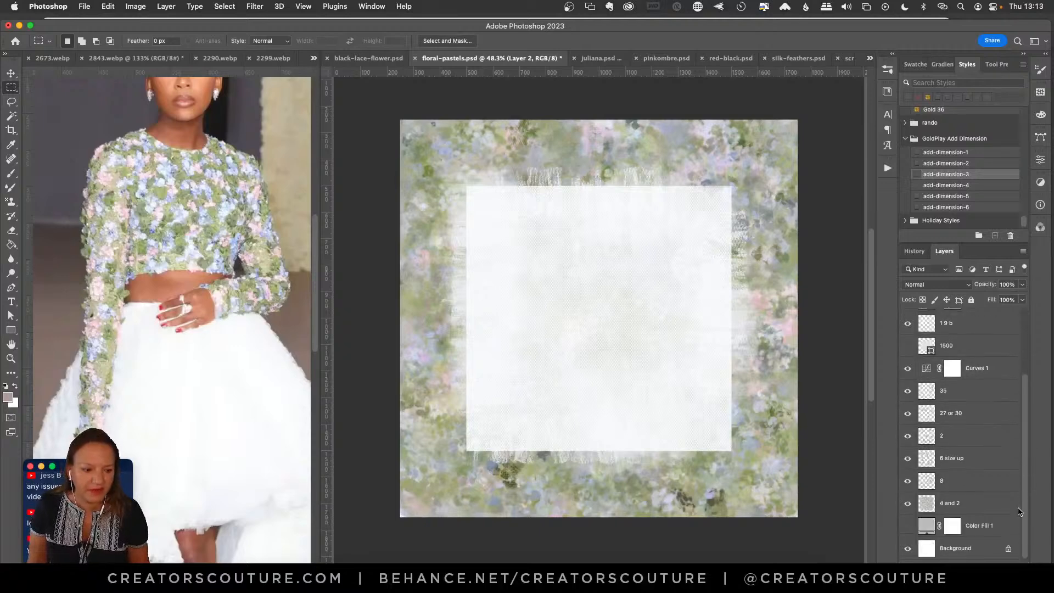
{"action": "left_click", "coordinate": [963, 457]}
{"action": "left_click", "coordinate": [956, 392]}
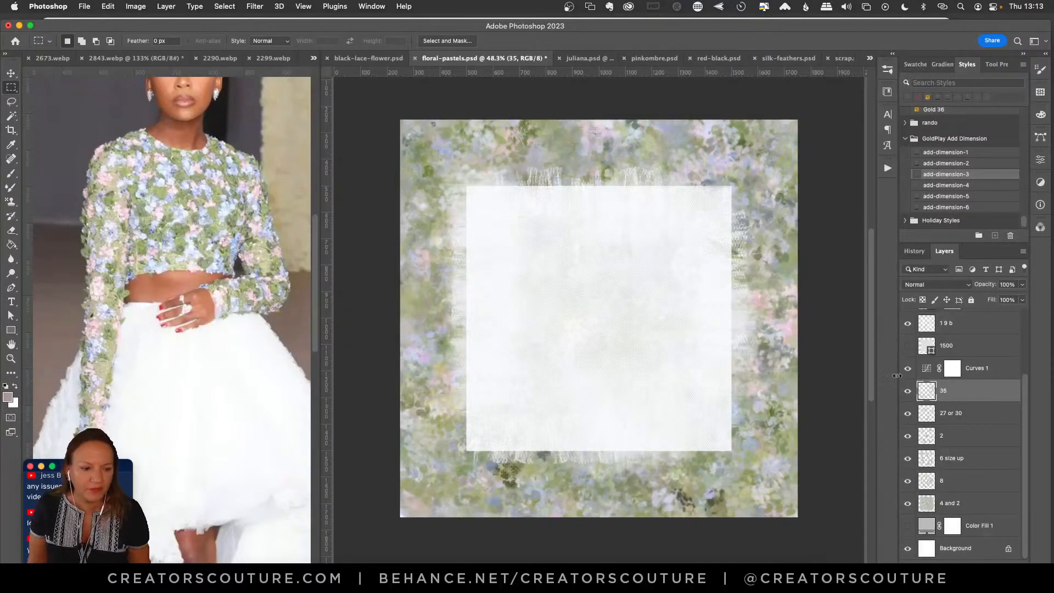
{"action": "left_click", "coordinate": [11, 201]}
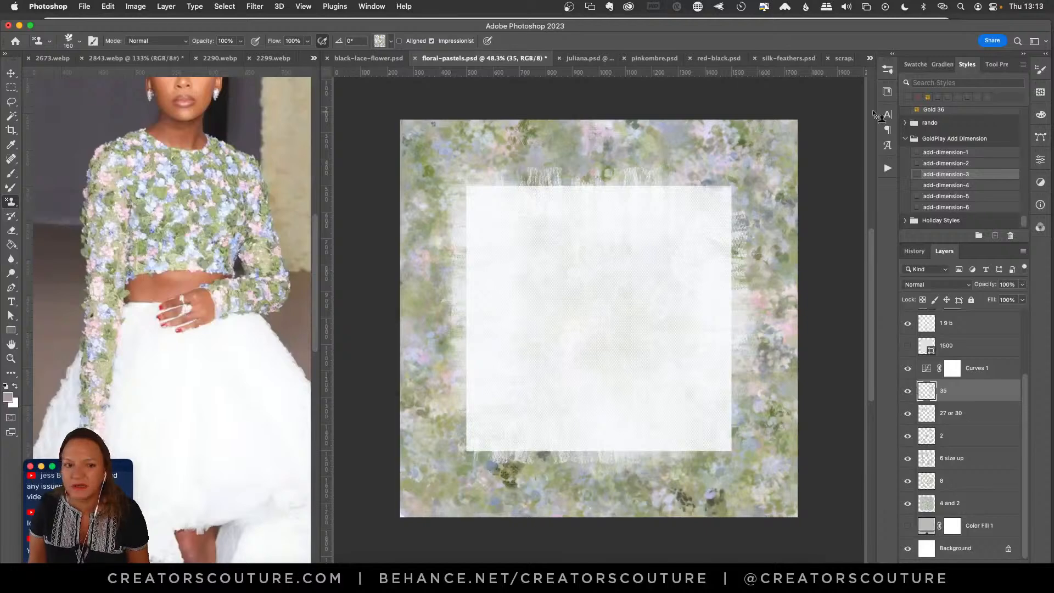
{"action": "left_click", "coordinate": [887, 70]}
{"action": "left_click", "coordinate": [804, 333]}
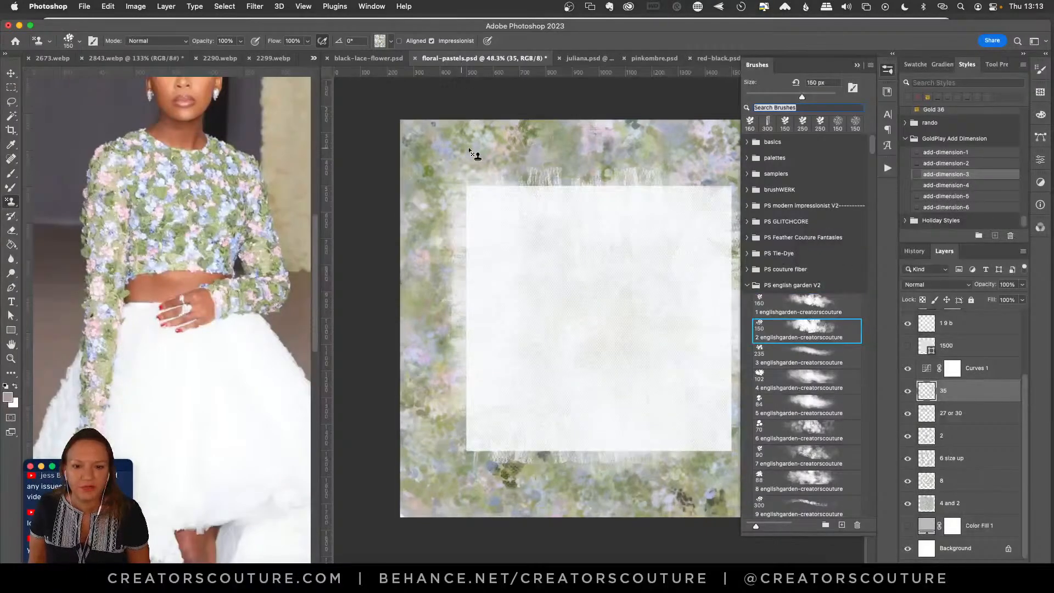
{"action": "mouse_move", "coordinate": [401, 218]}
{"action": "left_mouse_down"}
{"action": "mouse_move", "coordinate": [443, 294]}
{"action": "mouse_move", "coordinate": [439, 354]}
{"action": "left_mouse_up"}
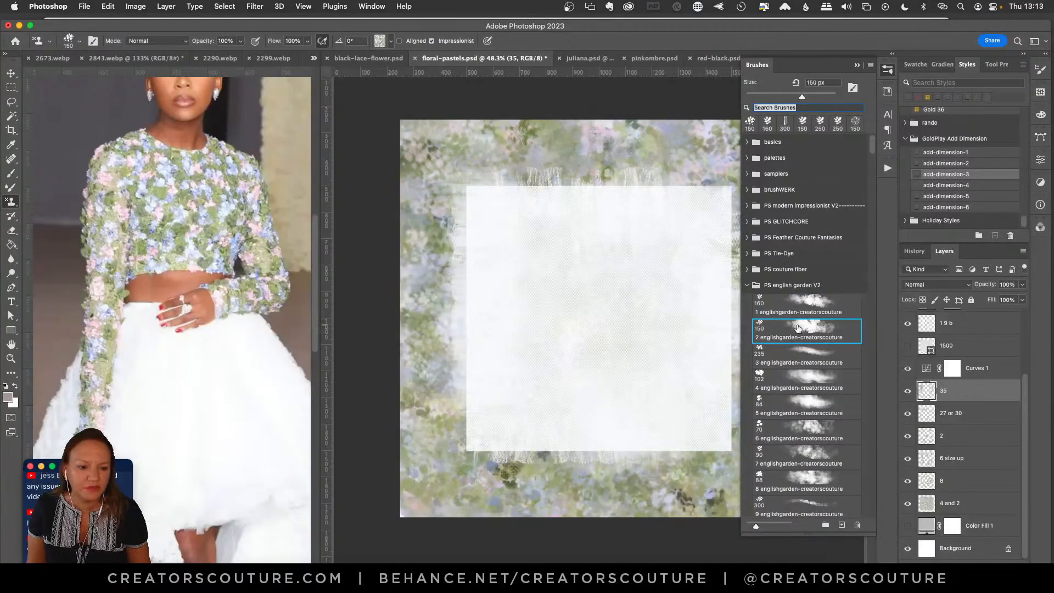
{"action": "scroll", "coordinate": [870, 149], "scroll_direction": "down", "scroll_amount": 3}
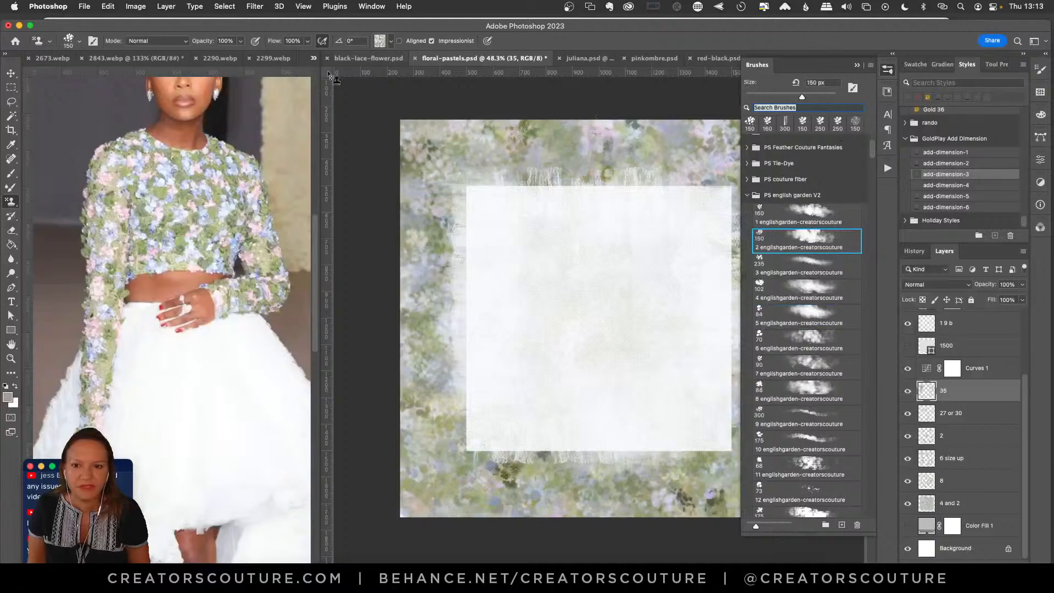
Choose another pastel floral swatch for the stamp and paint it from the upper border down the left border of the fabric.
{"action": "left_click", "coordinate": [379, 40]}
{"action": "left_click", "coordinate": [340, 199]}
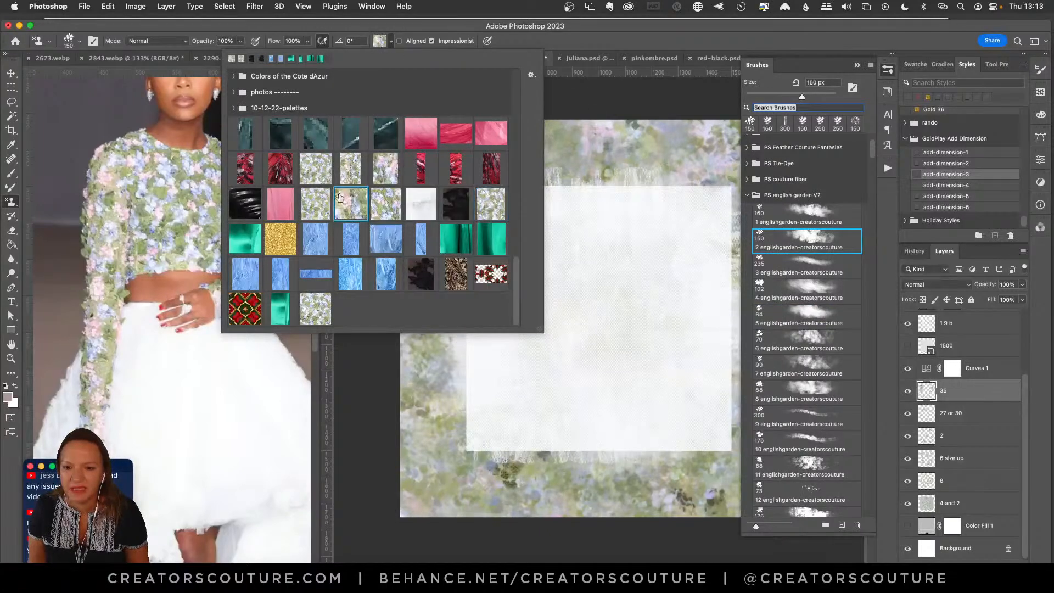
{"action": "left_click", "coordinate": [447, 34]}
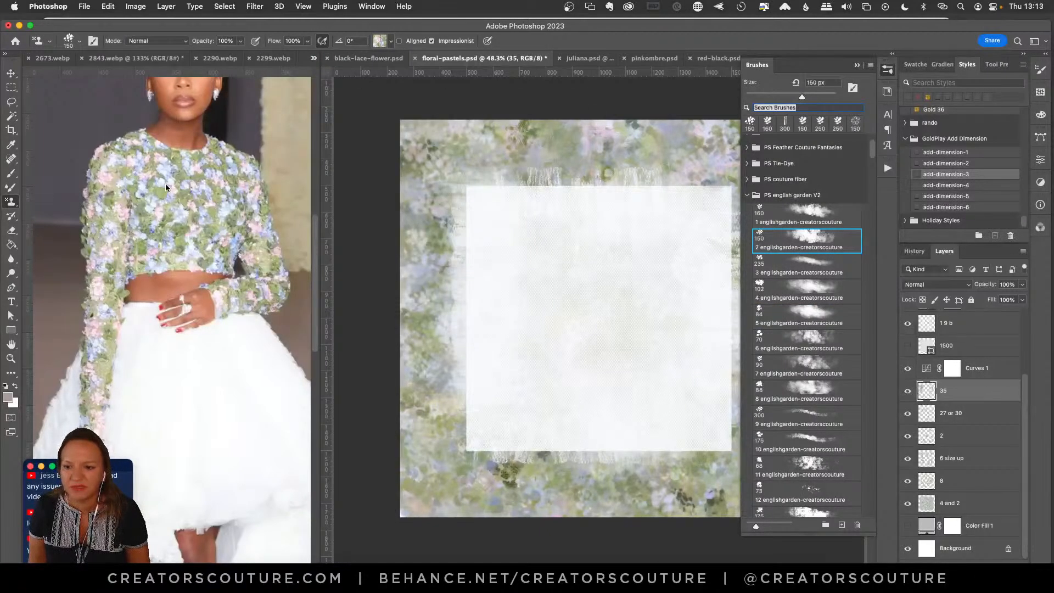
{"action": "left_click_drag", "start_coordinate": [496, 141], "coordinate": [436, 349]}
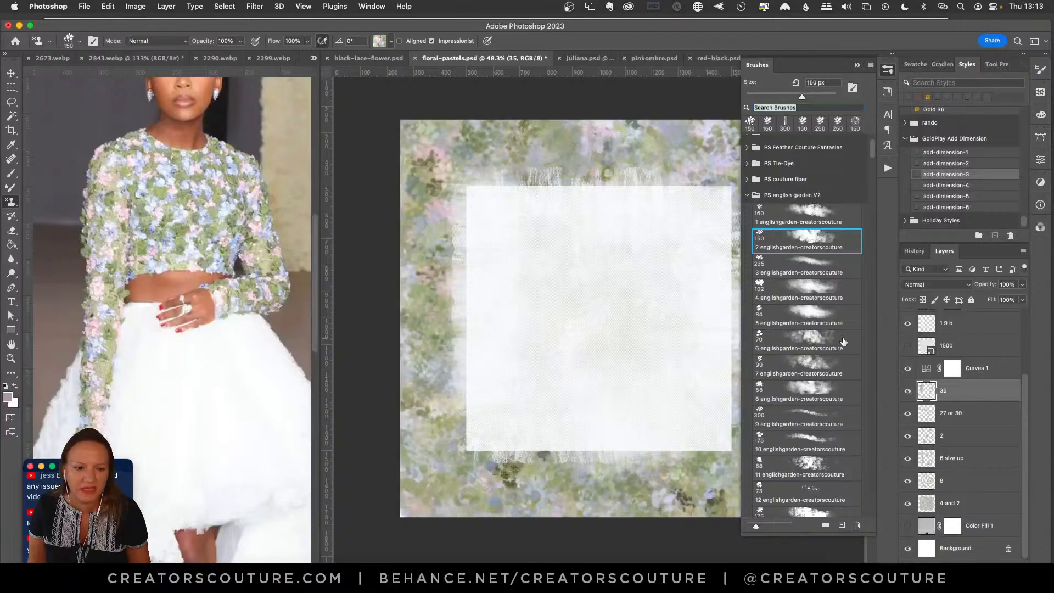
Stamp more of the floral pattern down the left border with the 4 and 6 englishgarden-creatorscouture brushes.
{"action": "left_click", "coordinate": [798, 290]}
{"action": "mouse_move", "coordinate": [435, 211]}
{"action": "left_mouse_down"}
{"action": "mouse_move", "coordinate": [440, 183]}
{"action": "mouse_move", "coordinate": [443, 285]}
{"action": "mouse_move", "coordinate": [410, 213]}
{"action": "mouse_move", "coordinate": [444, 316]}
{"action": "left_mouse_up"}
{"action": "left_click", "coordinate": [801, 315]}
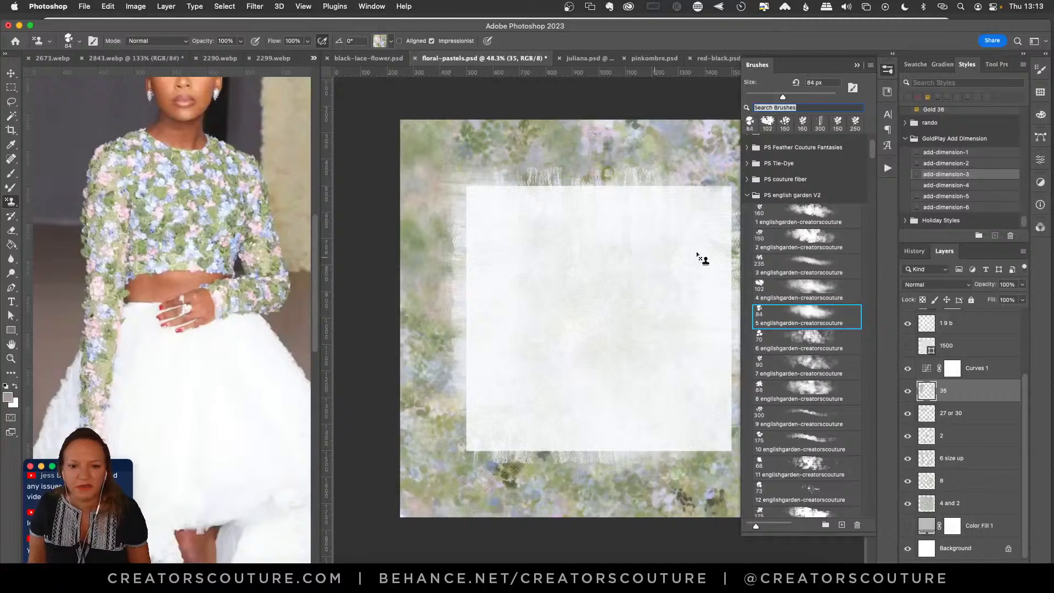
{"action": "left_click", "coordinate": [811, 339]}
{"action": "mouse_move", "coordinate": [425, 195]}
{"action": "left_mouse_down"}
{"action": "mouse_move", "coordinate": [440, 232]}
{"action": "mouse_move", "coordinate": [414, 298]}
{"action": "mouse_move", "coordinate": [445, 340]}
{"action": "left_mouse_up"}
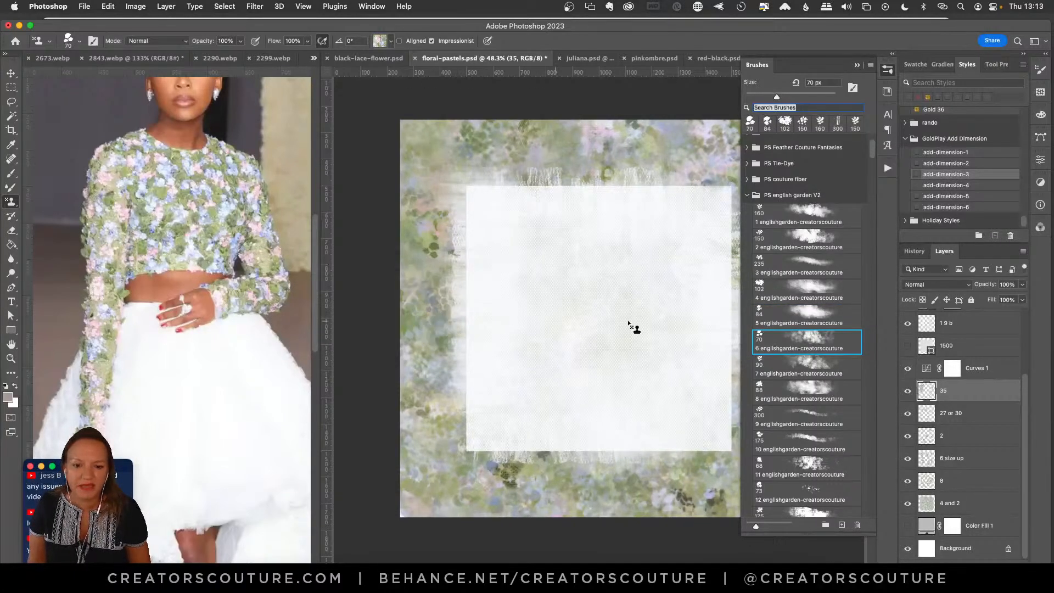
Stamp the floral pattern along the left and upper borders with the 8 englishgarden-creatorscouture brush.
{"action": "left_click", "coordinate": [804, 396]}
{"action": "mouse_move", "coordinate": [454, 376]}
{"action": "left_mouse_down"}
{"action": "mouse_move", "coordinate": [428, 467]}
{"action": "mouse_move", "coordinate": [417, 389]}
{"action": "mouse_move", "coordinate": [439, 189]}
{"action": "left_mouse_up"}
{"action": "mouse_move", "coordinate": [620, 145]}
{"action": "left_mouse_down"}
{"action": "mouse_move", "coordinate": [539, 147]}
{"action": "mouse_move", "coordinate": [516, 167]}
{"action": "left_mouse_up"}
{"action": "left_click", "coordinate": [886, 70]}
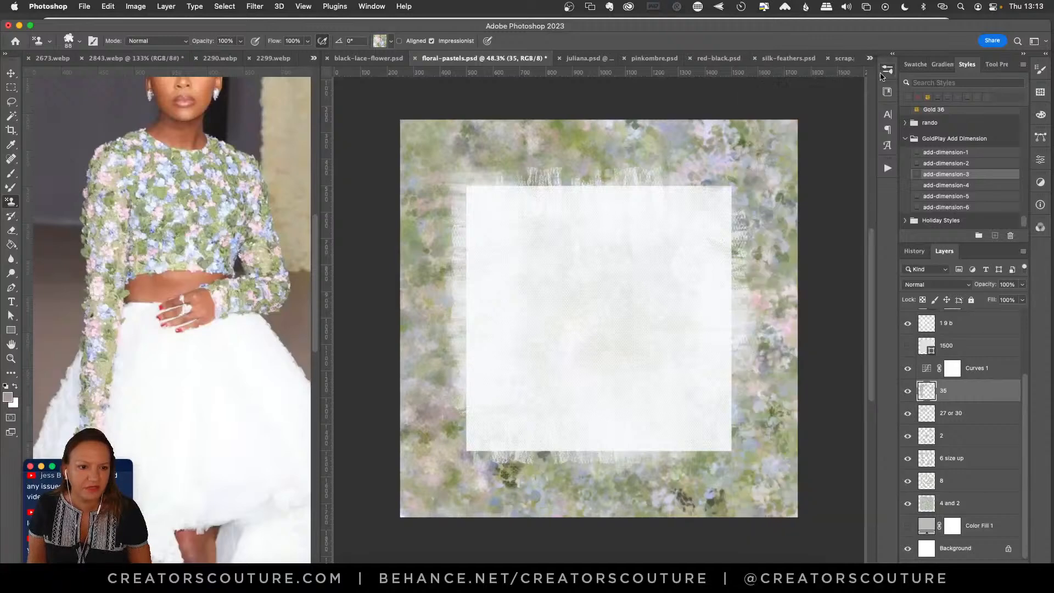
Hide layer 35 and compare the fabric with the Curves 1 adjustment turned off and back on.
{"action": "left_click", "coordinate": [907, 390]}
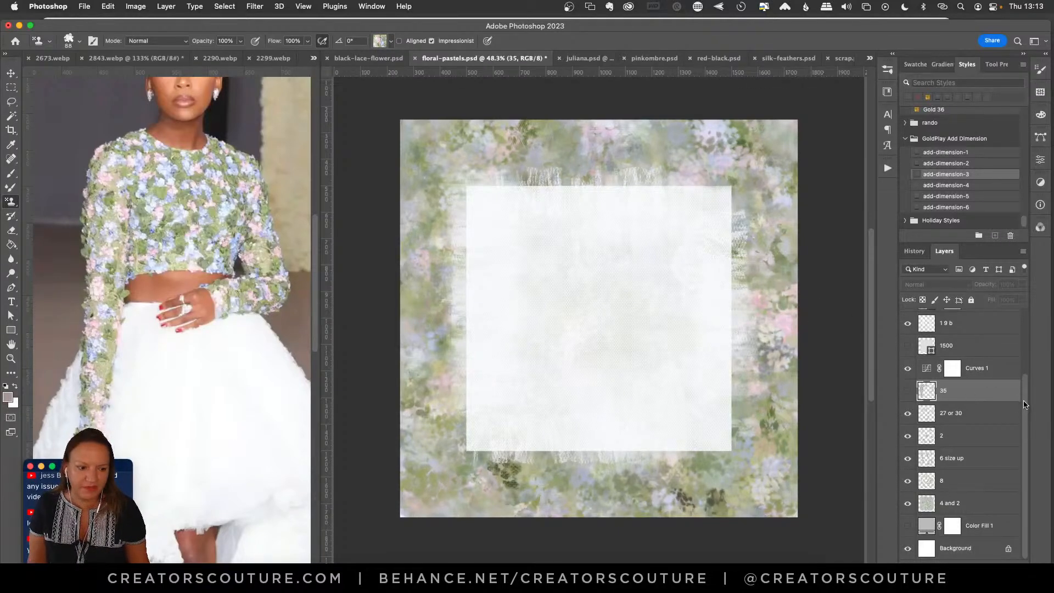
{"action": "scroll", "coordinate": [1023, 390], "scroll_direction": "up", "scroll_amount": 1}
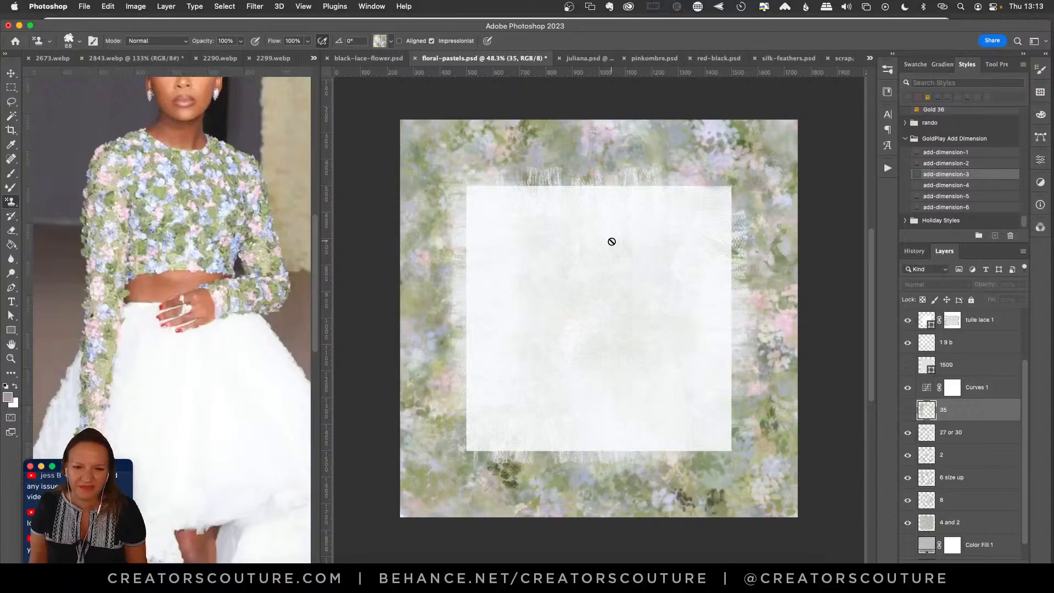
{"action": "left_click", "coordinate": [13, 74]}
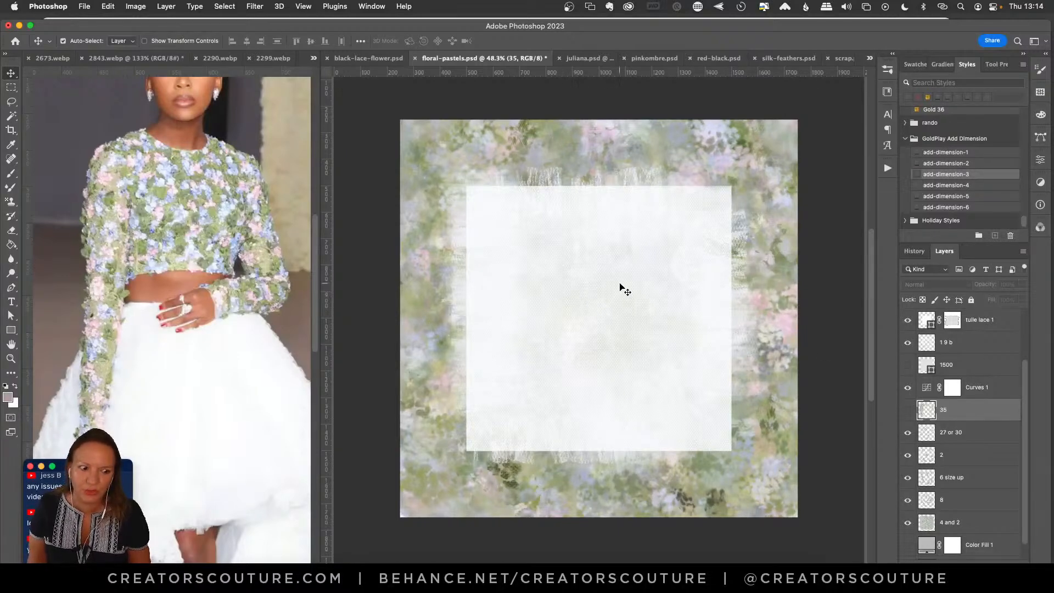
{"action": "double_click", "coordinate": [977, 393]}
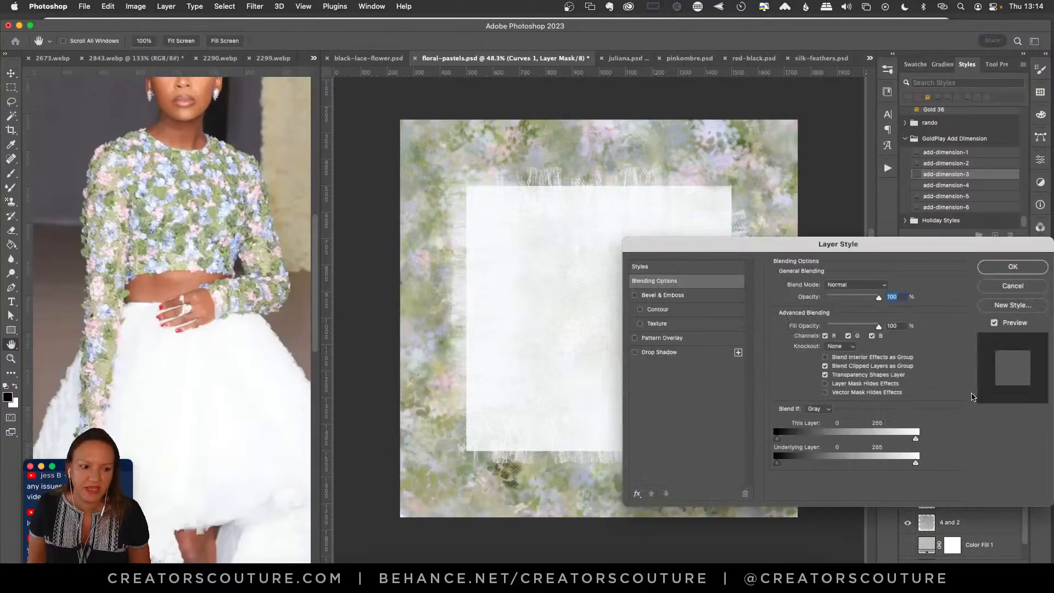
{"action": "left_click", "coordinate": [1003, 268]}
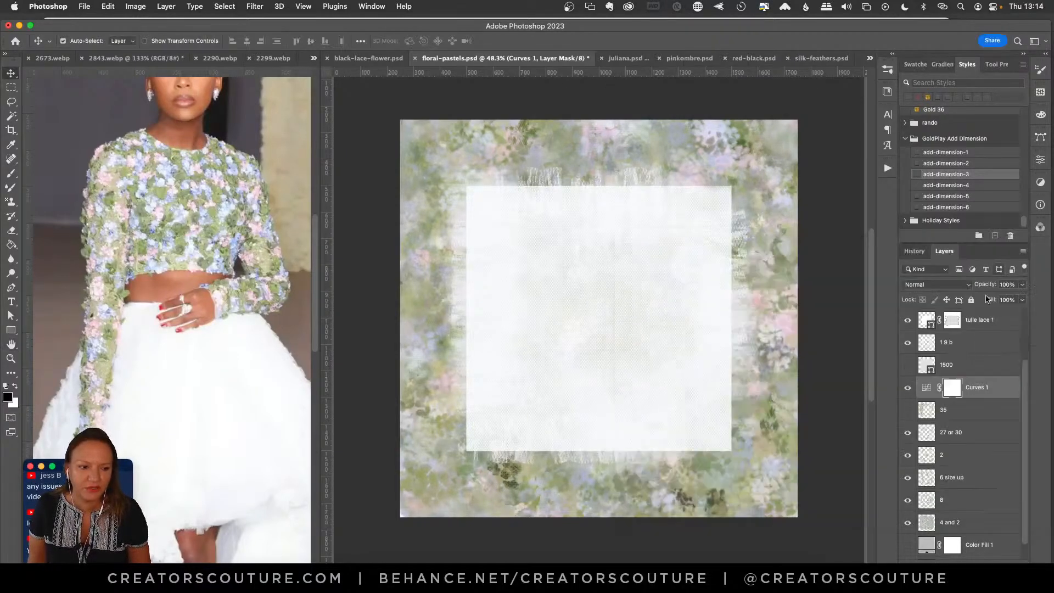
{"action": "left_click", "coordinate": [907, 387]}
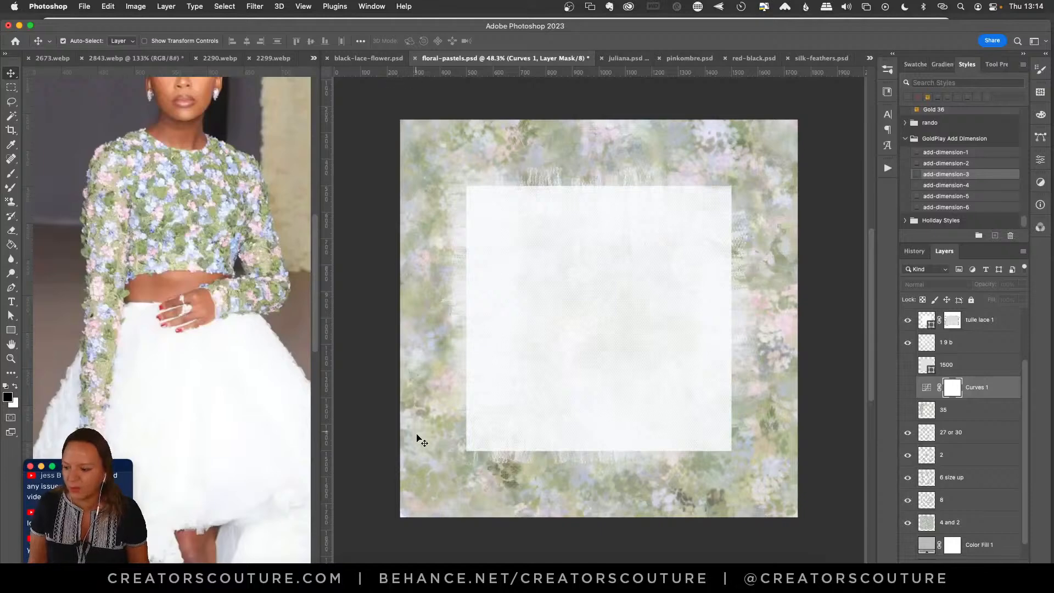
{"action": "left_click", "coordinate": [907, 390]}
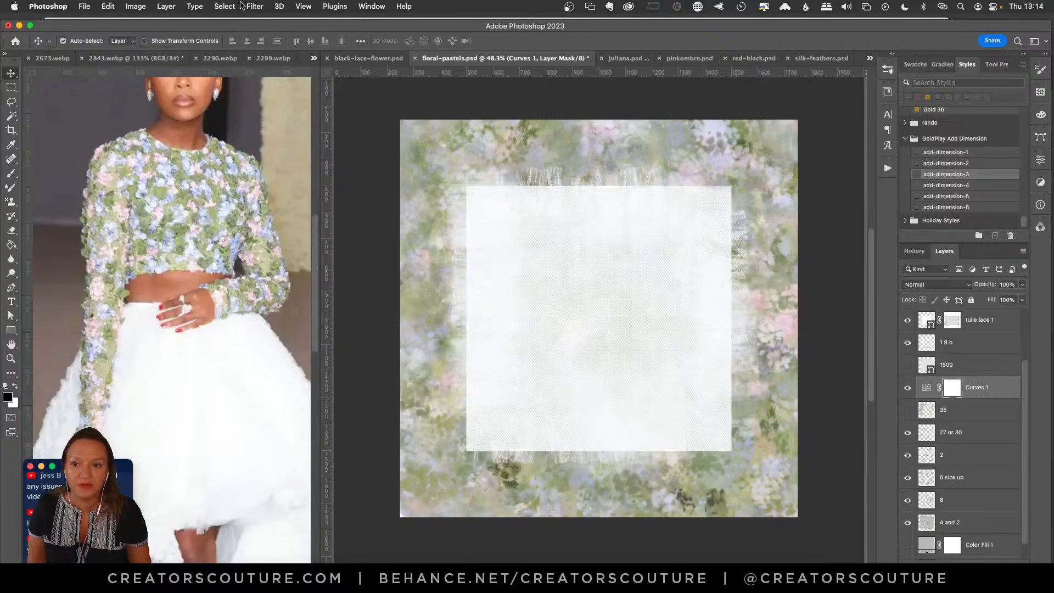
{"action": "left_click", "coordinate": [166, 6]}
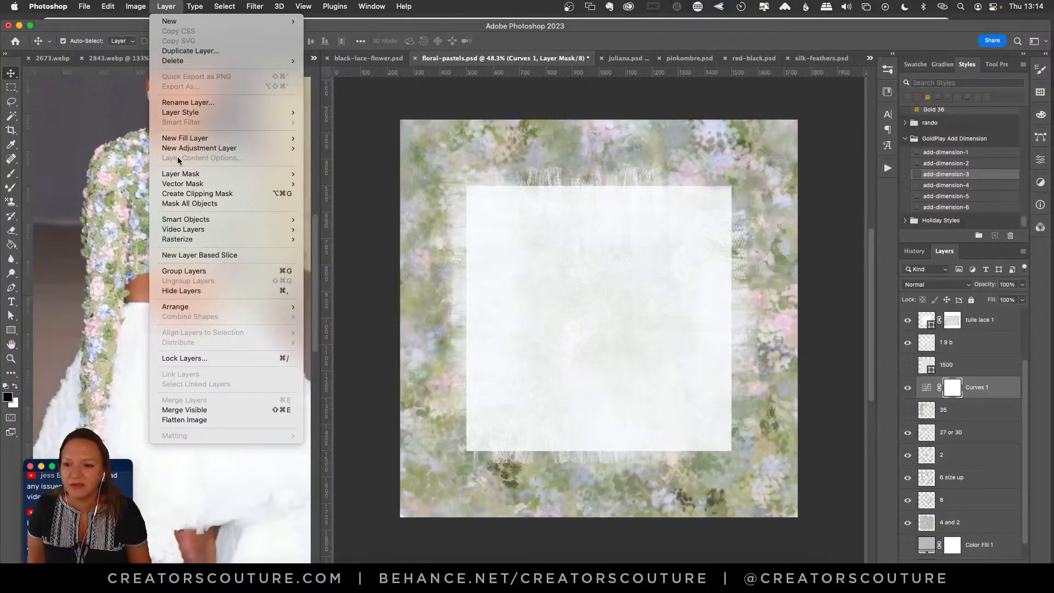
{"action": "mouse_move", "coordinate": [252, 152]}
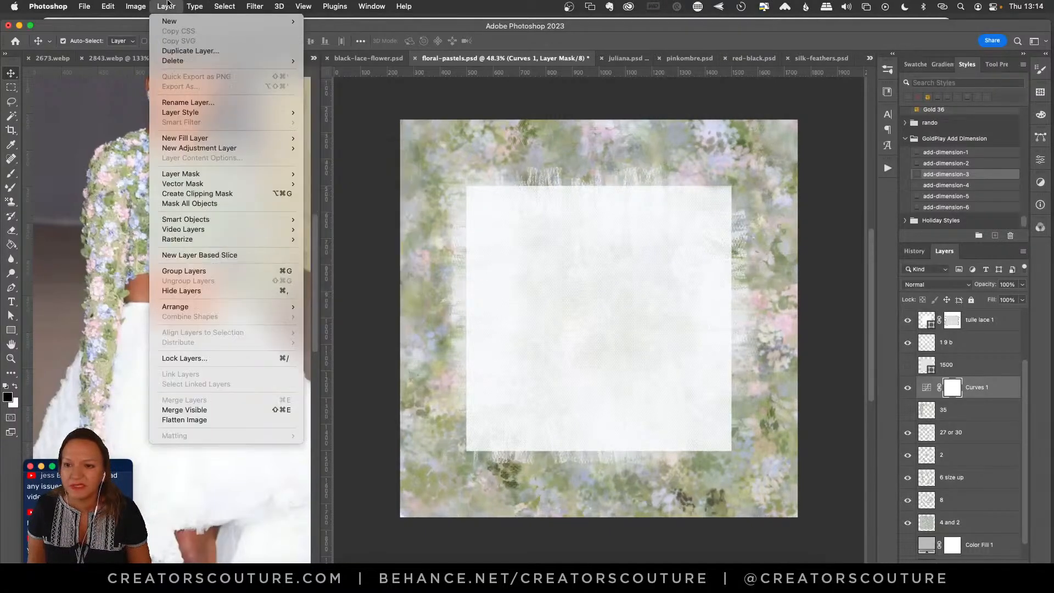
{"action": "left_click", "coordinate": [169, 6]}
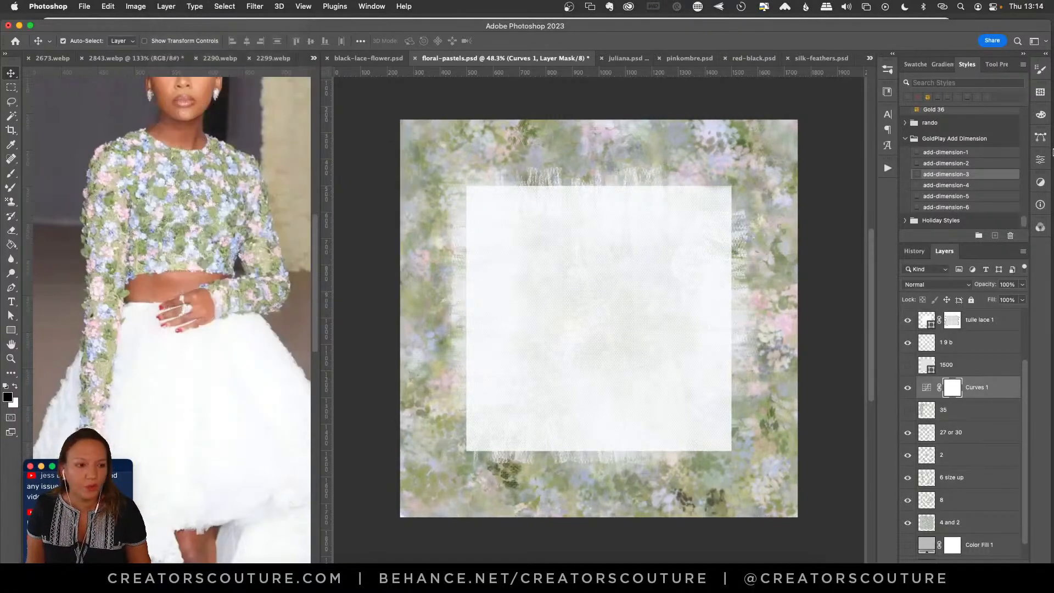
Review the Curves 1 adjustment's curve settings and compare the fabric with the adjustment turned off and on.
{"action": "left_click", "coordinate": [1039, 184]}
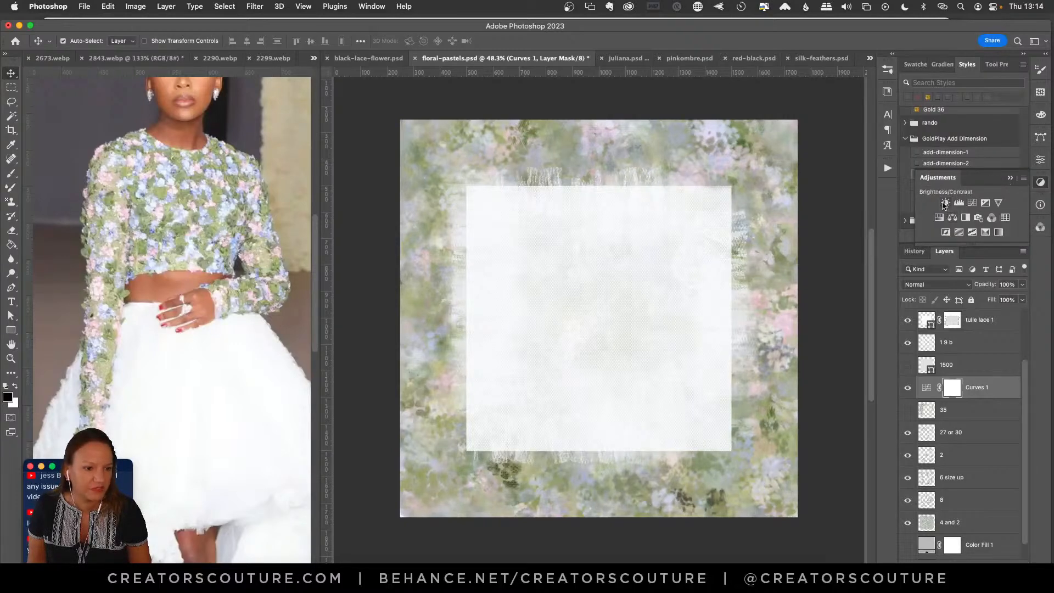
{"action": "left_click", "coordinate": [1040, 183]}
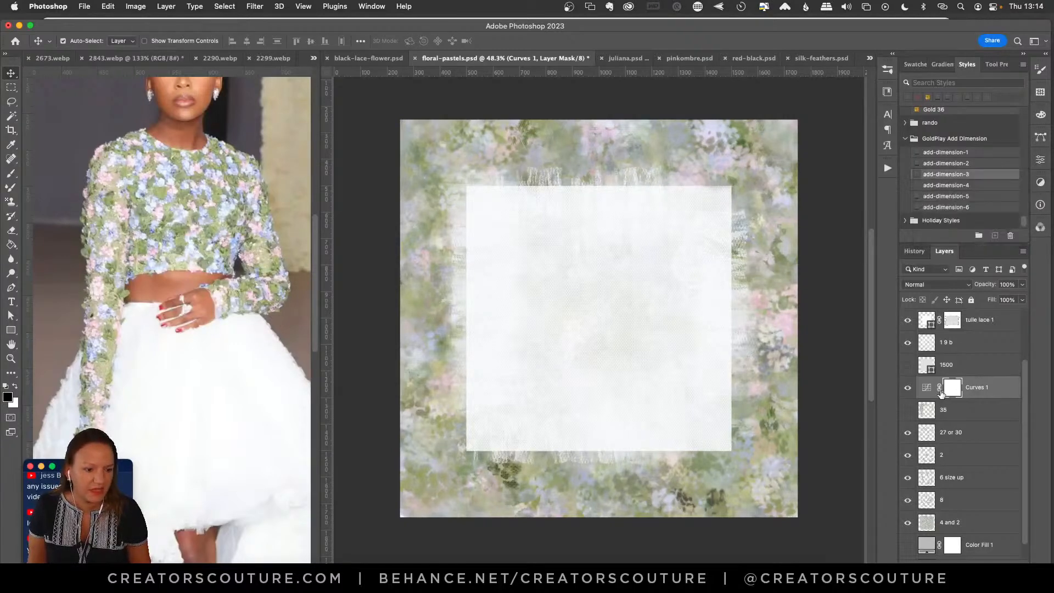
{"action": "left_click", "coordinate": [912, 387]}
{"action": "left_click", "coordinate": [913, 387]}
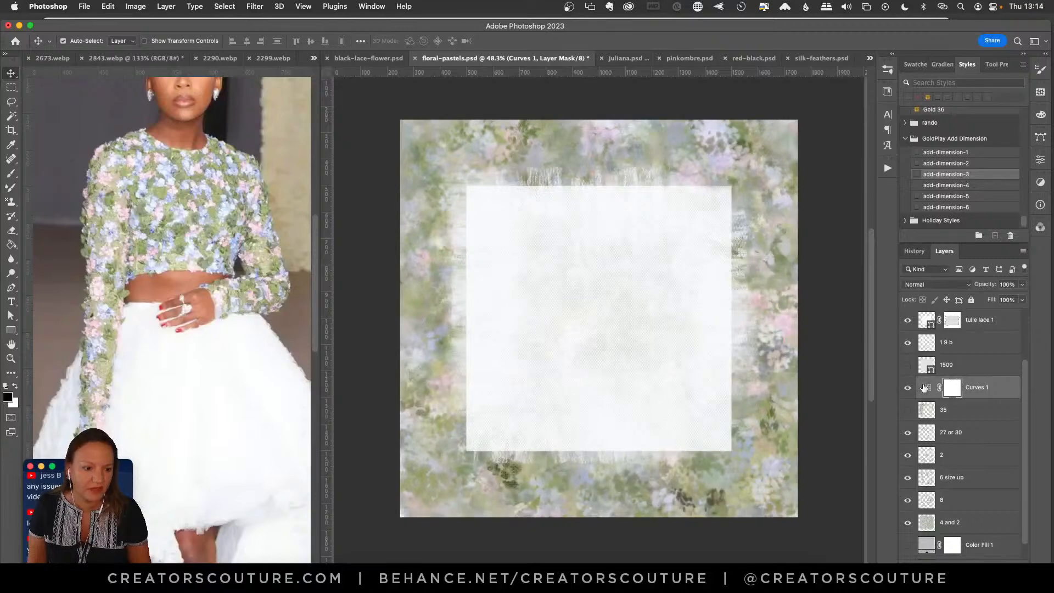
{"action": "double_click", "coordinate": [925, 387]}
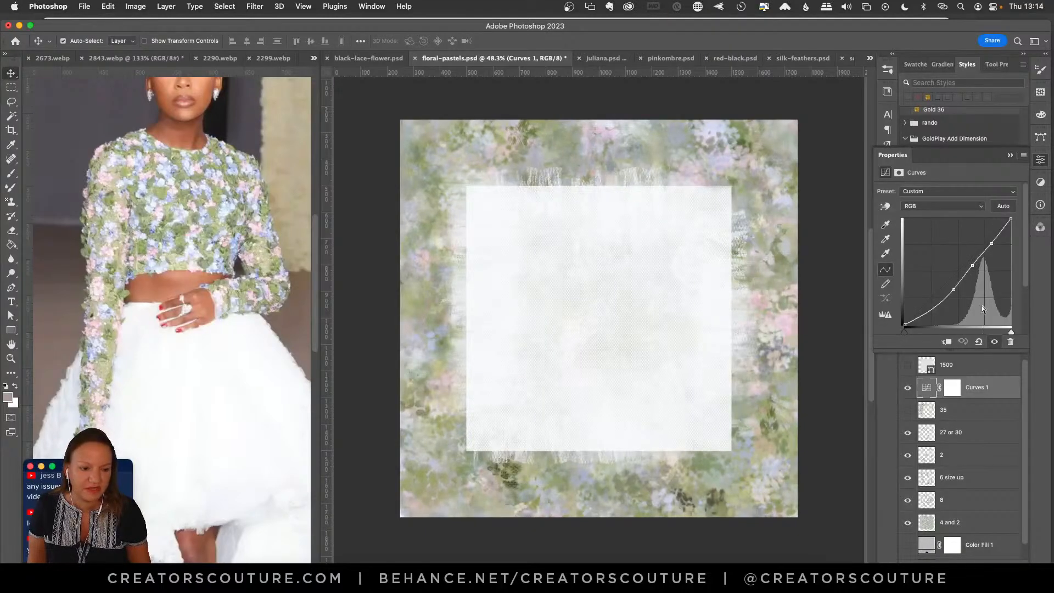
{"action": "left_click", "coordinate": [1038, 162]}
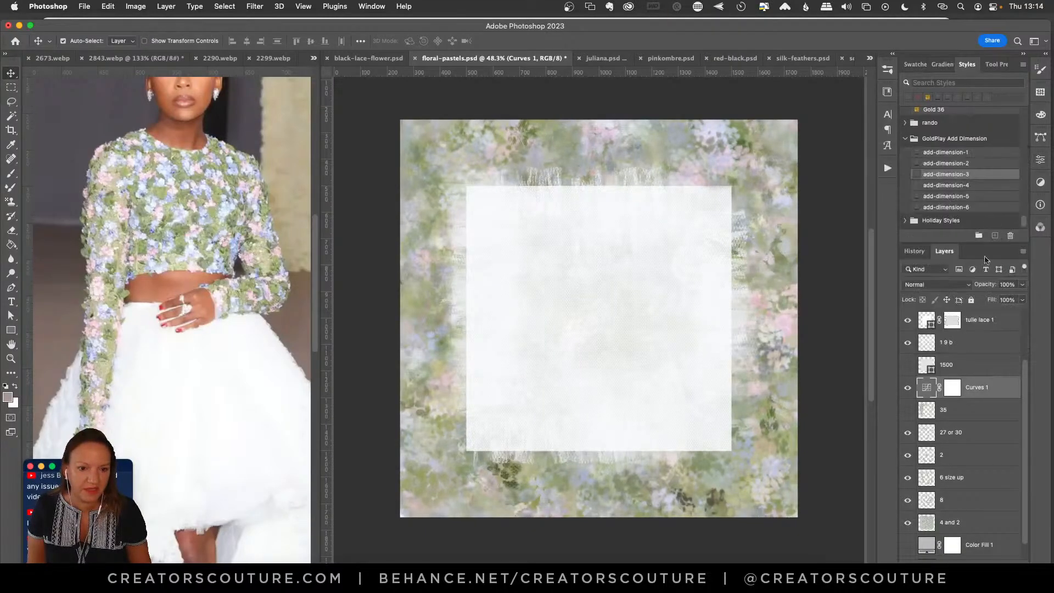
{"action": "left_click", "coordinate": [909, 387]}
{"action": "left_click", "coordinate": [909, 388]}
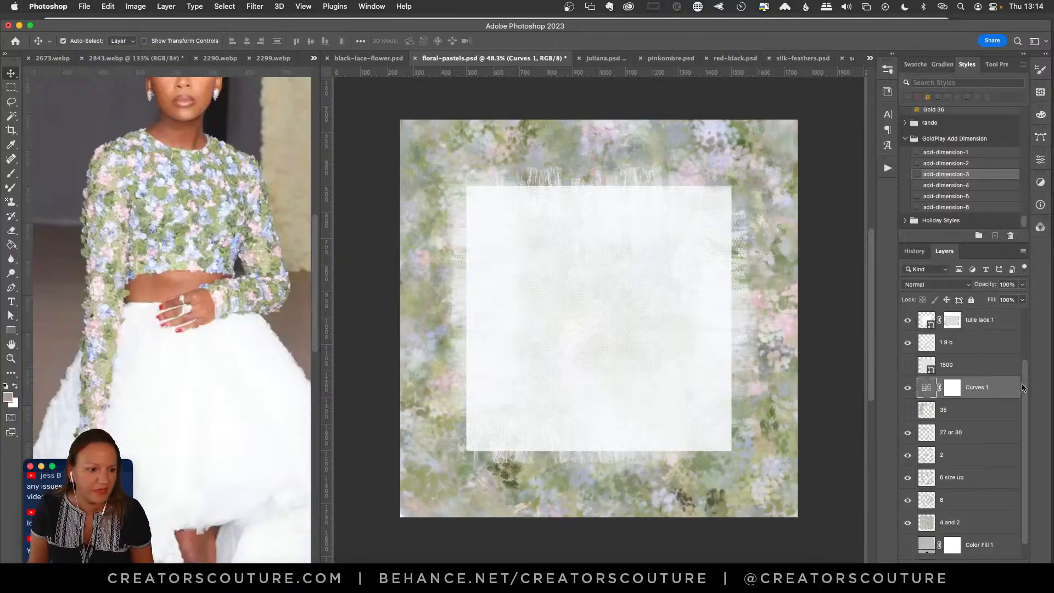
Hide Layer 2, Layer 1 and the 1 9 b layer.
{"action": "scroll", "coordinate": [1021, 387], "scroll_direction": "up", "scroll_amount": 3}
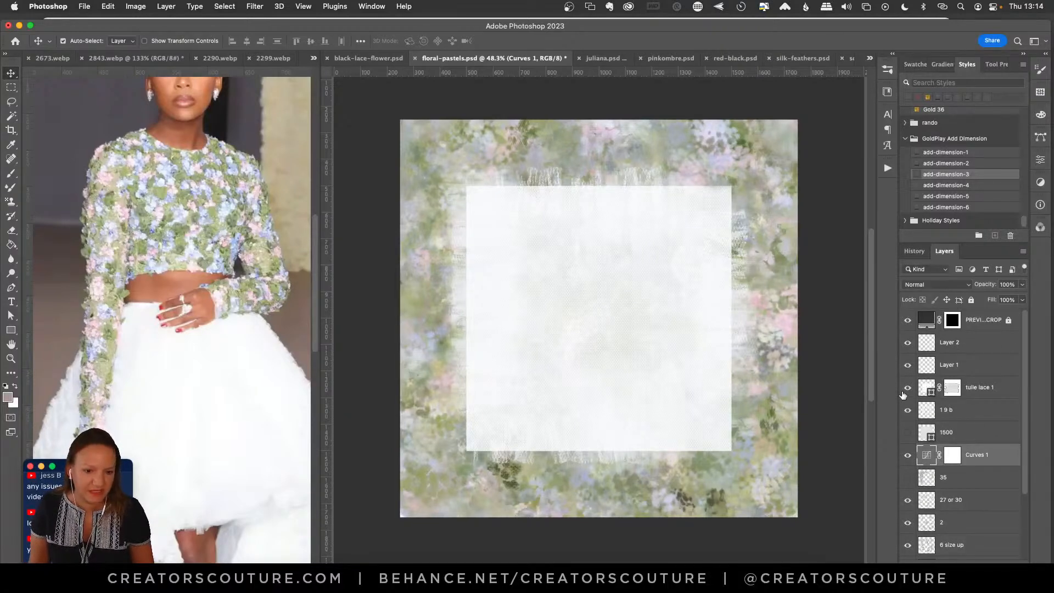
{"action": "left_click", "coordinate": [908, 343]}
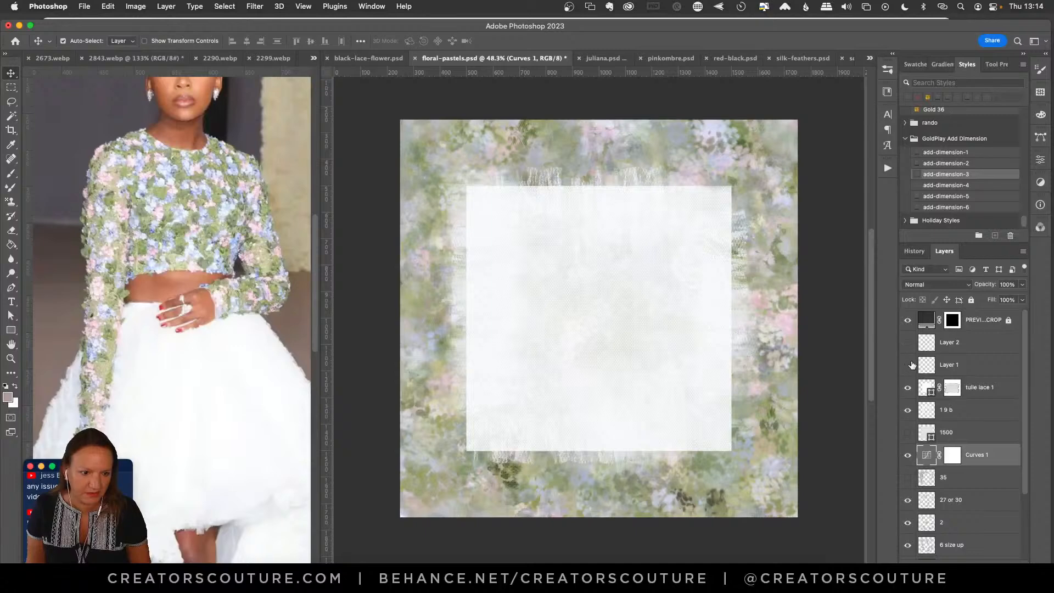
{"action": "left_click", "coordinate": [907, 409]}
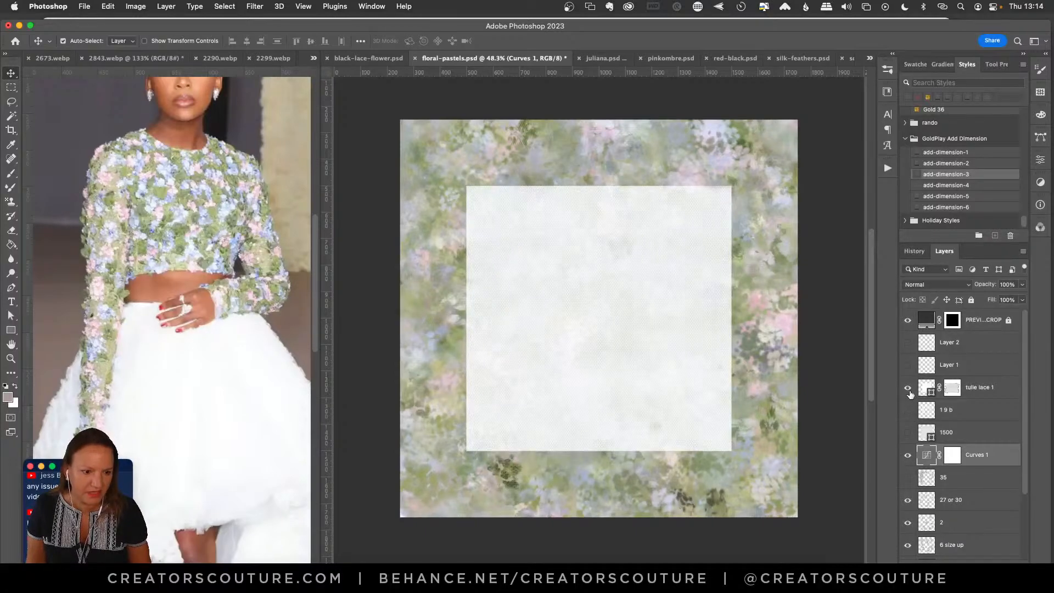
Disable the tulle lace 1 layer mask to view the full lace, and re-enable it as a plain white mask.
{"action": "left_click", "coordinate": [952, 392]}
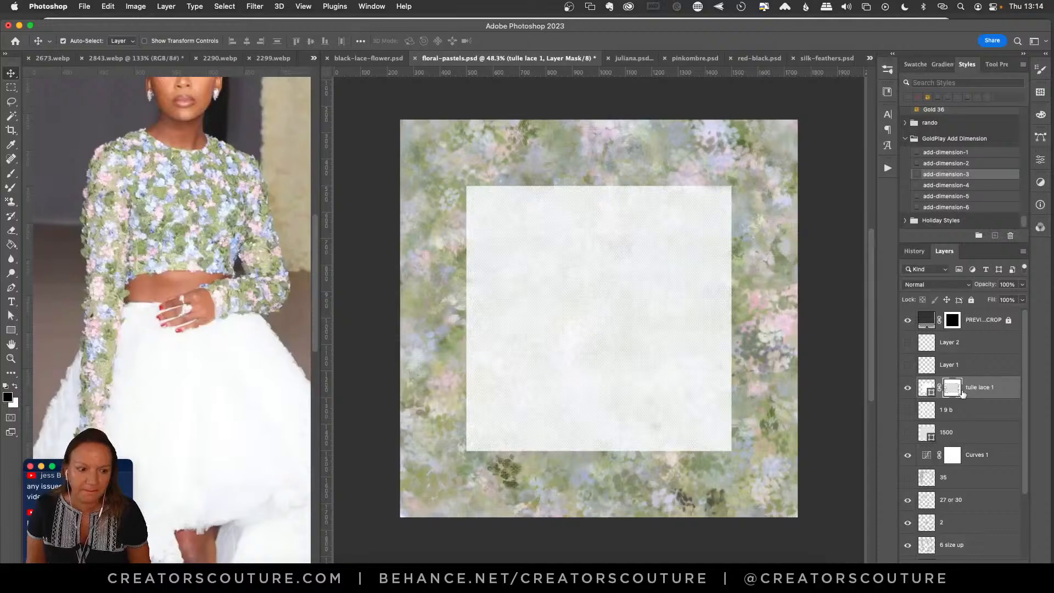
{"action": "right_click", "coordinate": [956, 396]}
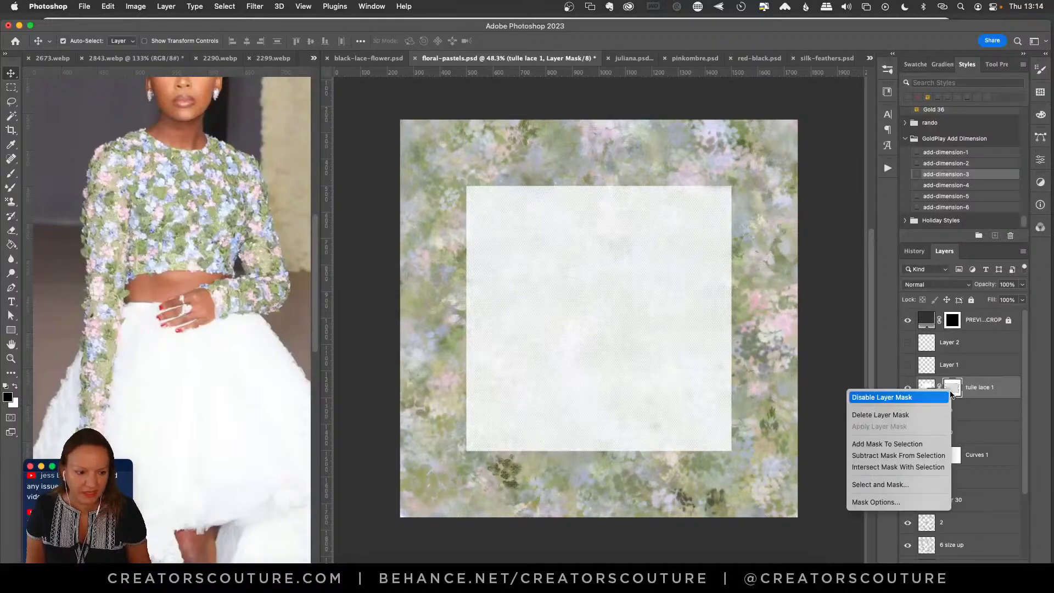
{"action": "left_click", "coordinate": [908, 396]}
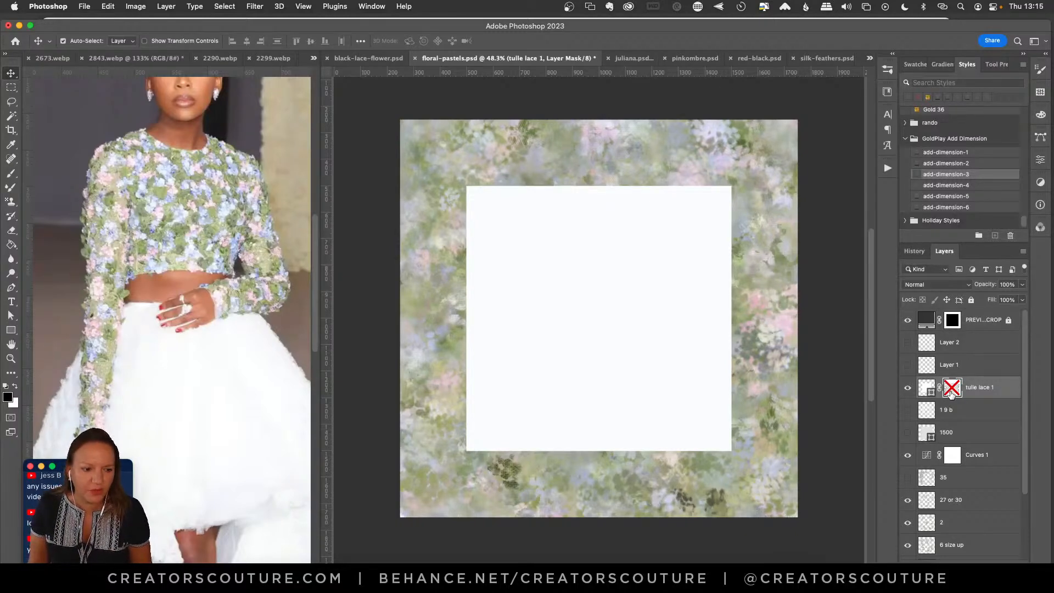
{"action": "left_click", "coordinate": [11, 175]}
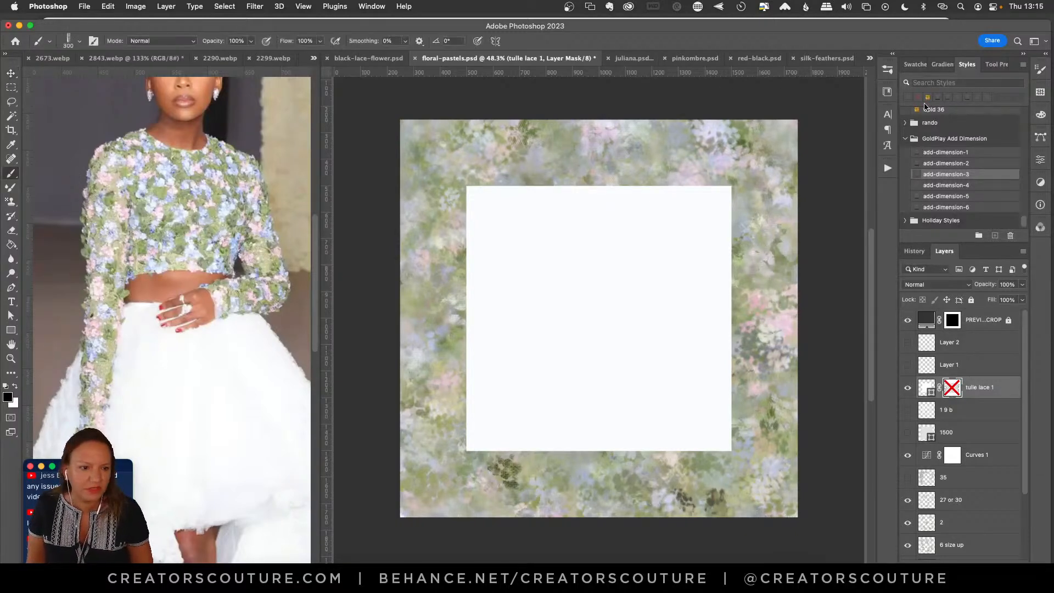
{"action": "right_click", "coordinate": [949, 387]}
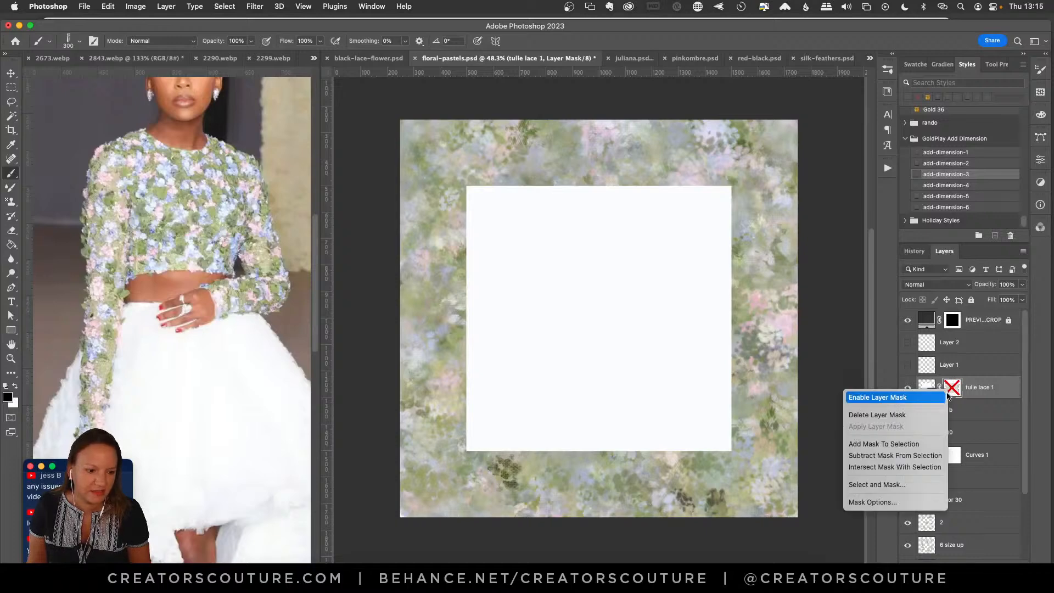
{"action": "left_click", "coordinate": [904, 398]}
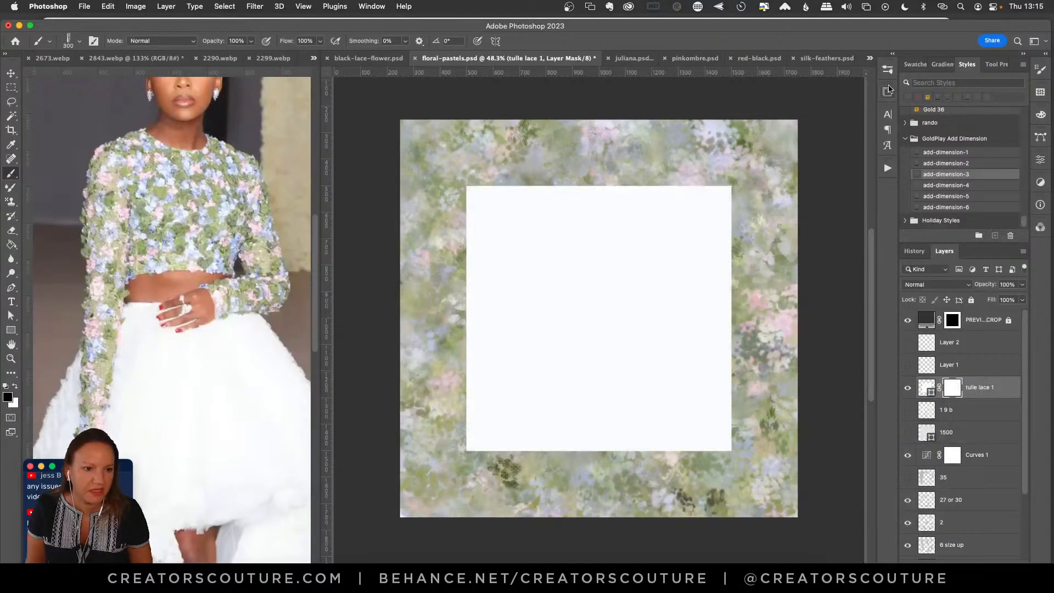
Bring up the Tulle and Lace brush set for painting on the tulle lace 1 mask.
{"action": "left_click", "coordinate": [887, 73]}
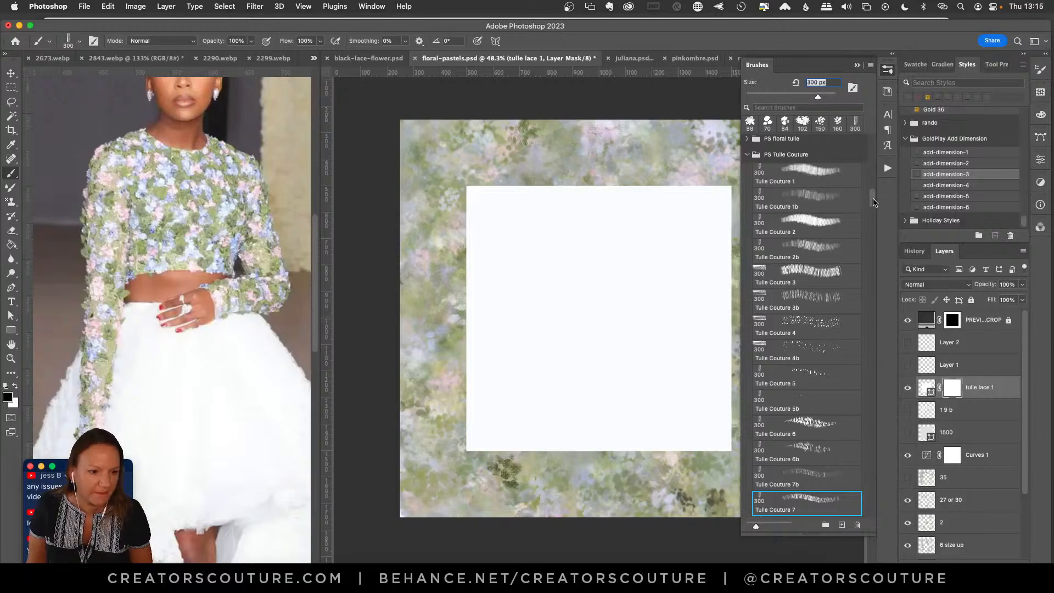
{"action": "mouse_move", "coordinate": [874, 203]}
{"action": "left_mouse_down"}
{"action": "mouse_move", "coordinate": [864, 433]}
{"action": "mouse_move", "coordinate": [848, 480]}
{"action": "left_mouse_up"}
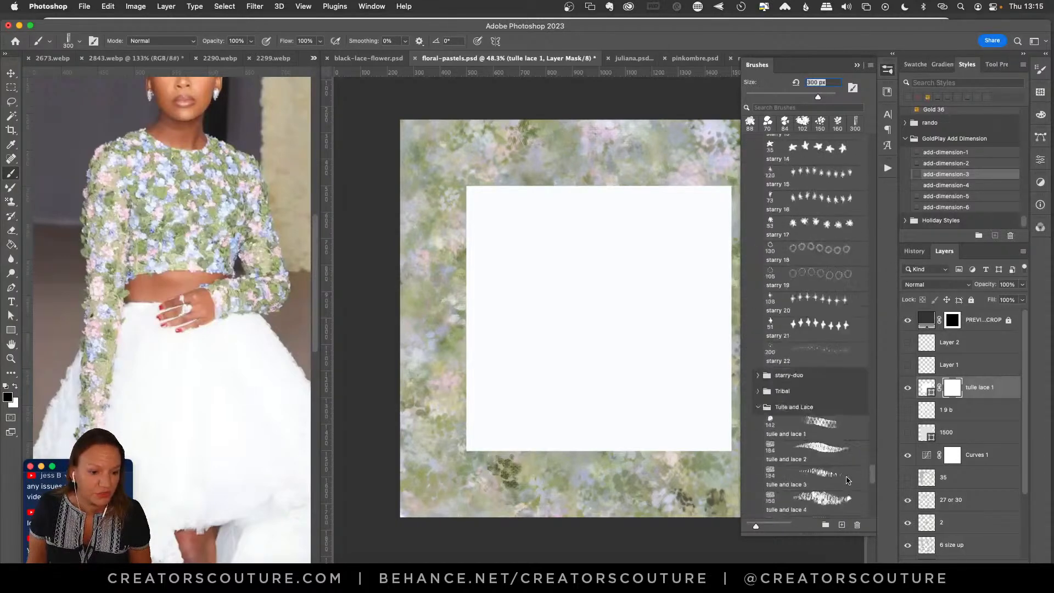
{"action": "scroll", "coordinate": [848, 480], "scroll_direction": "down", "scroll_amount": 8}
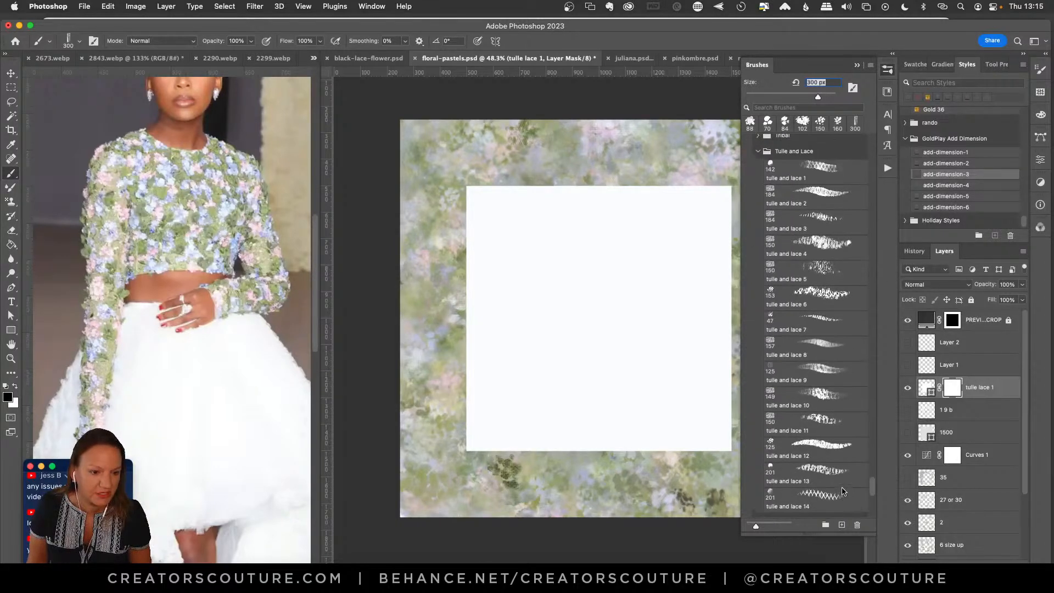
Try painting the tulle lace 1 mask with the tulle and lace 2 brush and undo the stroke.
{"action": "left_click", "coordinate": [804, 196]}
{"action": "mouse_move", "coordinate": [631, 229]}
{"action": "left_mouse_down"}
{"action": "mouse_move", "coordinate": [642, 287]}
{"action": "mouse_move", "coordinate": [618, 353]}
{"action": "left_mouse_up"}
{"action": "key", "text": "super+z"}
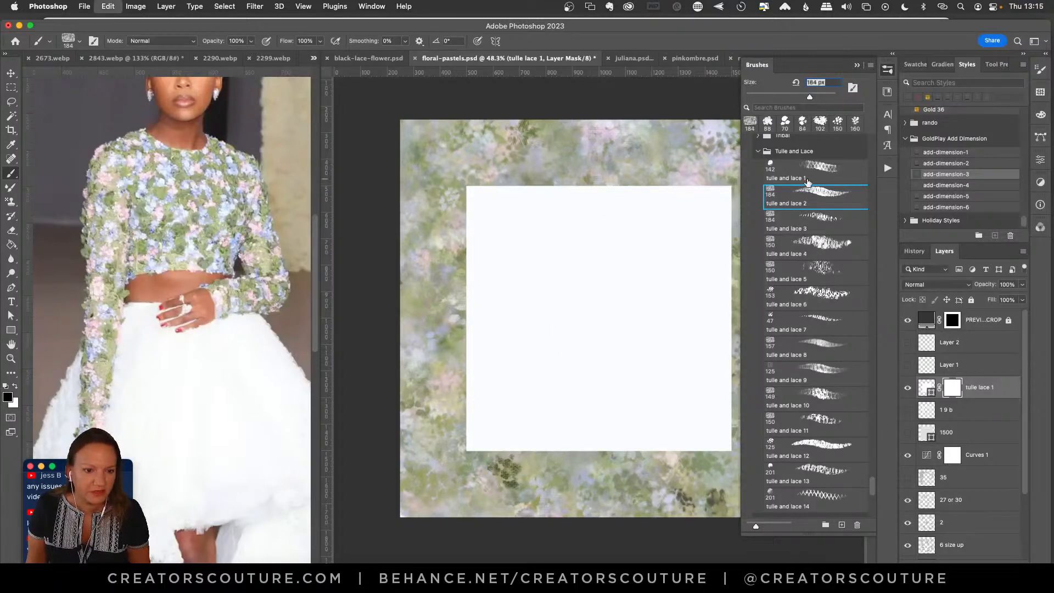
Paint black over the central square on the tulle lace 1 mask with the tulle and lace 1 brush.
{"action": "left_click", "coordinate": [804, 173]}
{"action": "mouse_move", "coordinate": [612, 211]}
{"action": "left_mouse_down"}
{"action": "mouse_move", "coordinate": [579, 199]}
{"action": "mouse_move", "coordinate": [482, 223]}
{"action": "mouse_move", "coordinate": [499, 195]}
{"action": "mouse_move", "coordinate": [661, 183]}
{"action": "mouse_move", "coordinate": [523, 272]}
{"action": "left_mouse_up"}
{"action": "mouse_move", "coordinate": [651, 201]}
{"action": "left_mouse_down"}
{"action": "mouse_move", "coordinate": [647, 230]}
{"action": "mouse_move", "coordinate": [496, 355]}
{"action": "mouse_move", "coordinate": [472, 402]}
{"action": "mouse_move", "coordinate": [484, 311]}
{"action": "mouse_move", "coordinate": [479, 430]}
{"action": "mouse_move", "coordinate": [583, 301]}
{"action": "mouse_move", "coordinate": [532, 452]}
{"action": "mouse_move", "coordinate": [679, 290]}
{"action": "mouse_move", "coordinate": [658, 417]}
{"action": "mouse_move", "coordinate": [724, 357]}
{"action": "mouse_move", "coordinate": [719, 428]}
{"action": "mouse_move", "coordinate": [707, 218]}
{"action": "mouse_move", "coordinate": [684, 217]}
{"action": "mouse_move", "coordinate": [635, 294]}
{"action": "left_mouse_up"}
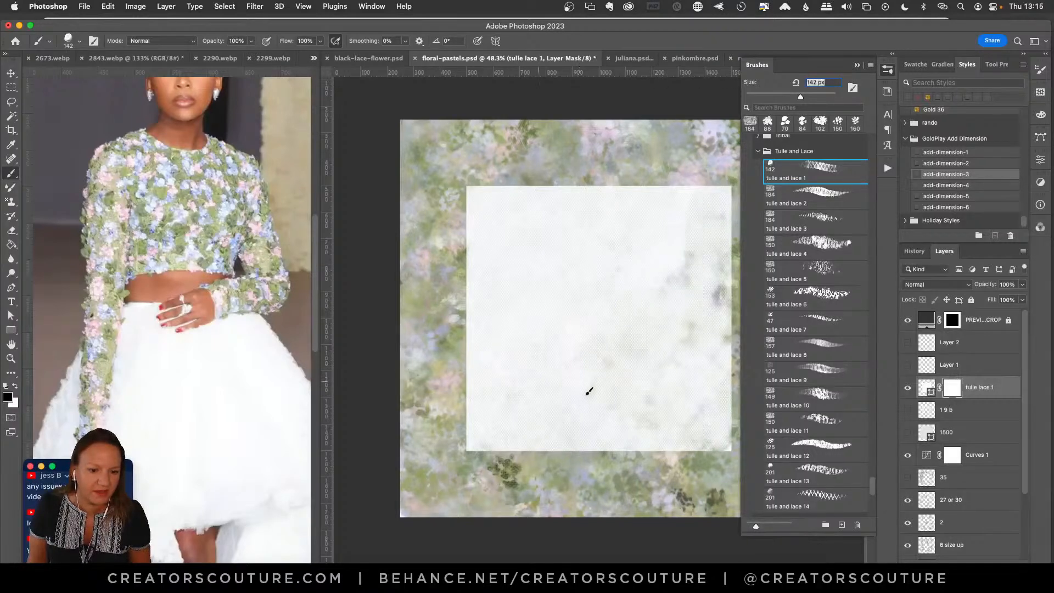
{"action": "mouse_move", "coordinate": [589, 391]}
{"action": "left_mouse_down"}
{"action": "mouse_move", "coordinate": [685, 378]}
{"action": "mouse_move", "coordinate": [741, 262]}
{"action": "mouse_move", "coordinate": [709, 409]}
{"action": "mouse_move", "coordinate": [596, 445]}
{"action": "left_mouse_up"}
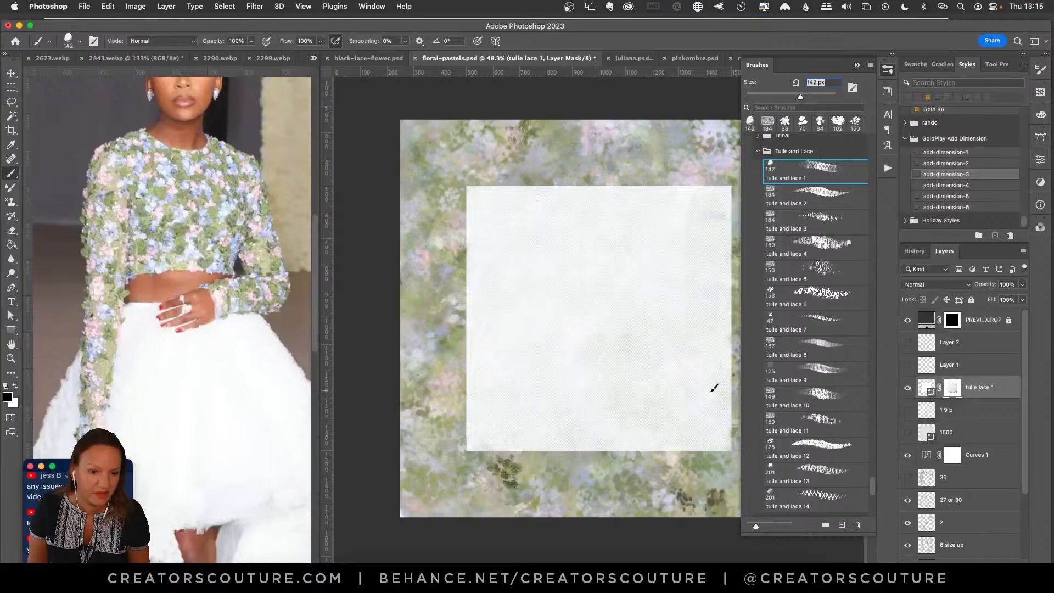
{"action": "left_click", "coordinate": [885, 71]}
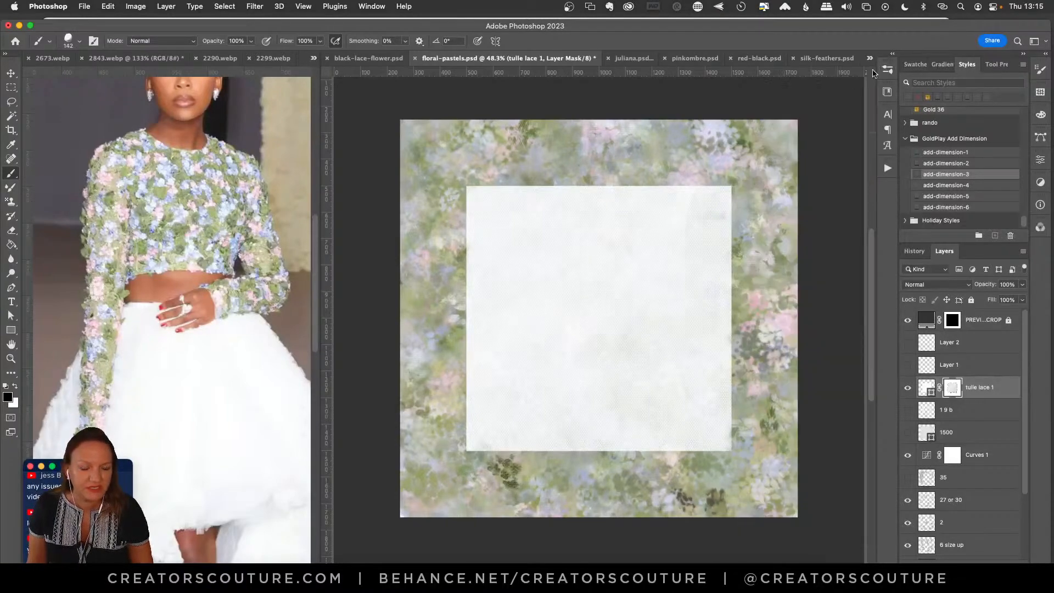
Inspect the central square up close and compare it with the tulle lace 1 mask disabled and enabled.
{"action": "key", "text": "z"}
{"action": "left_click_drag", "start_coordinate": [604, 294], "coordinate": [720, 338]}
{"action": "left_click", "coordinate": [659, 301], "text": "alt"}
{"action": "right_click", "coordinate": [953, 392]}
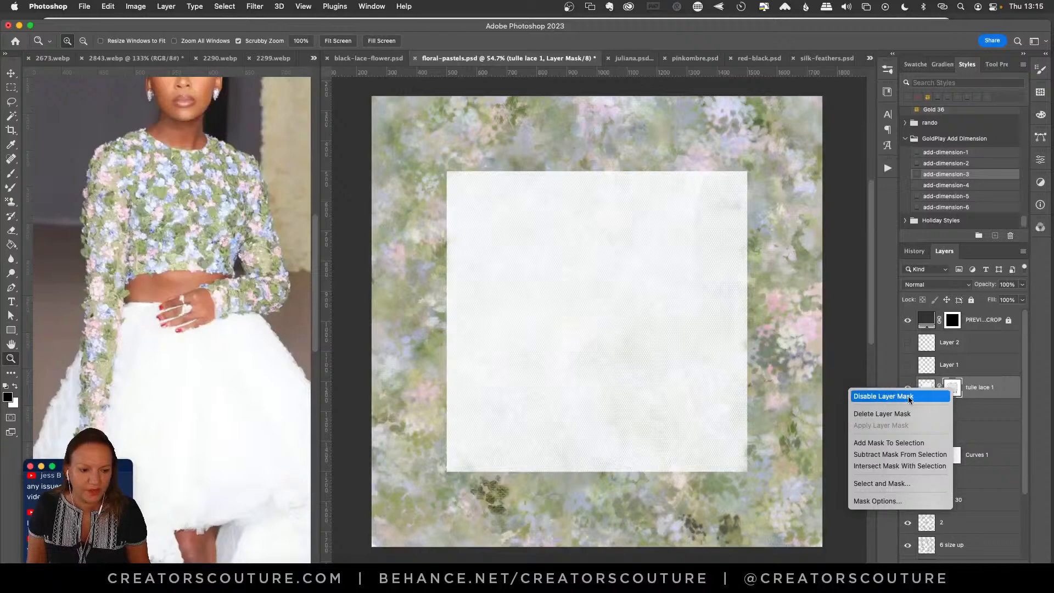
{"action": "left_click", "coordinate": [911, 396]}
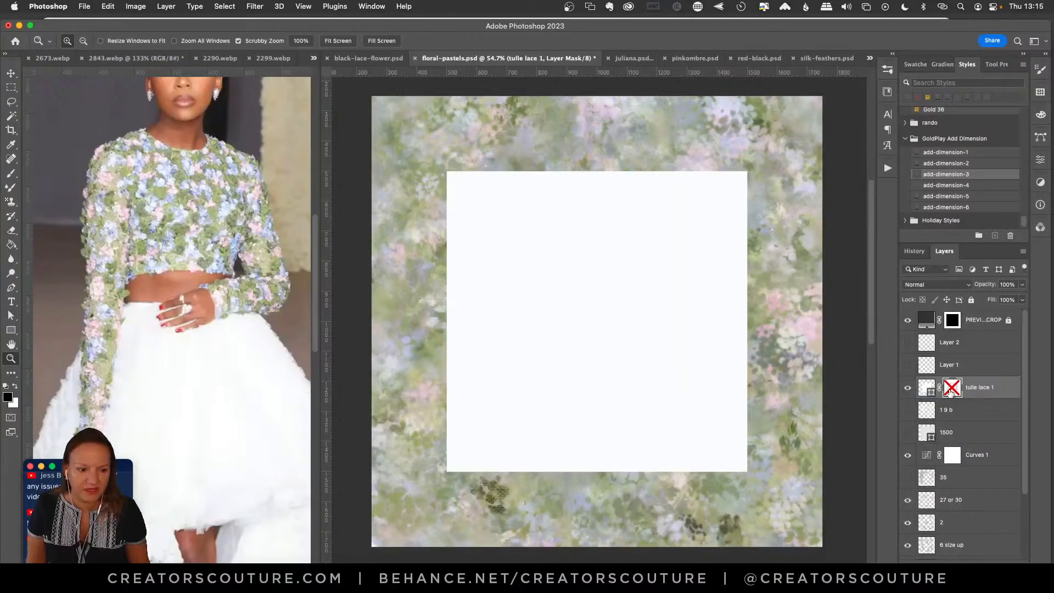
{"action": "right_click", "coordinate": [950, 391]}
{"action": "left_click", "coordinate": [923, 398]}
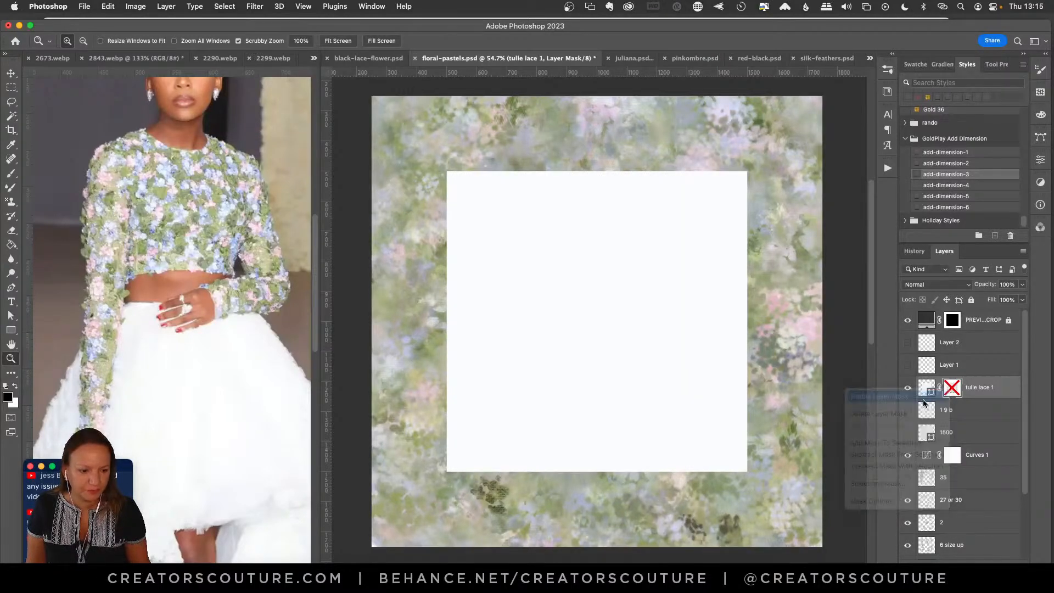
Show and select the 1 9 b layer and choose the Tulle Couture 9b brush.
{"action": "left_click", "coordinate": [907, 411]}
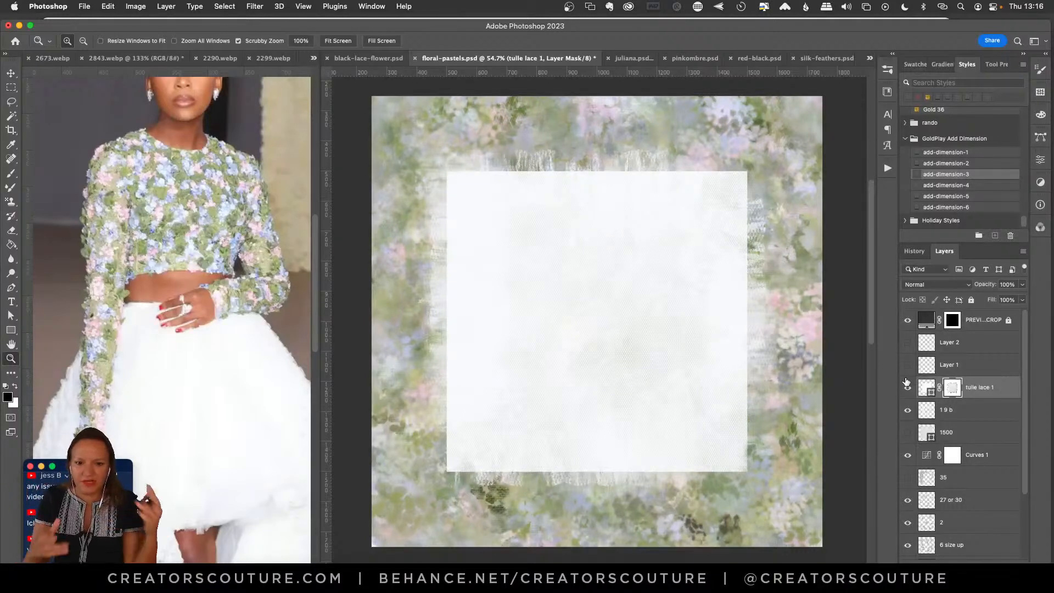
{"action": "left_click", "coordinate": [964, 416]}
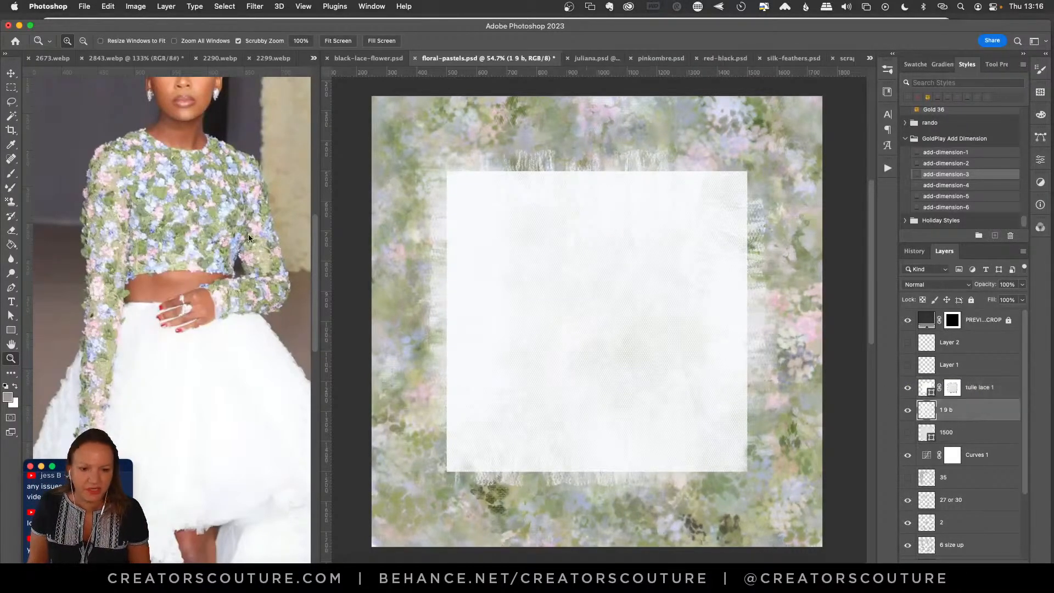
{"action": "left_click", "coordinate": [11, 175]}
{"action": "right_click", "coordinate": [11, 174]}
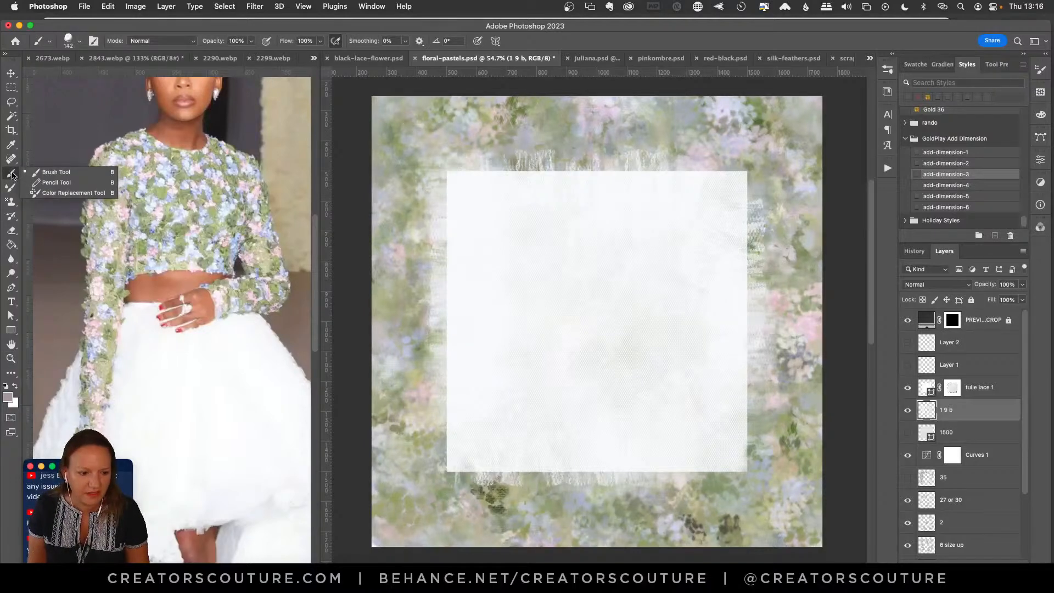
{"action": "left_click", "coordinate": [55, 172]}
{"action": "left_click", "coordinate": [886, 72]}
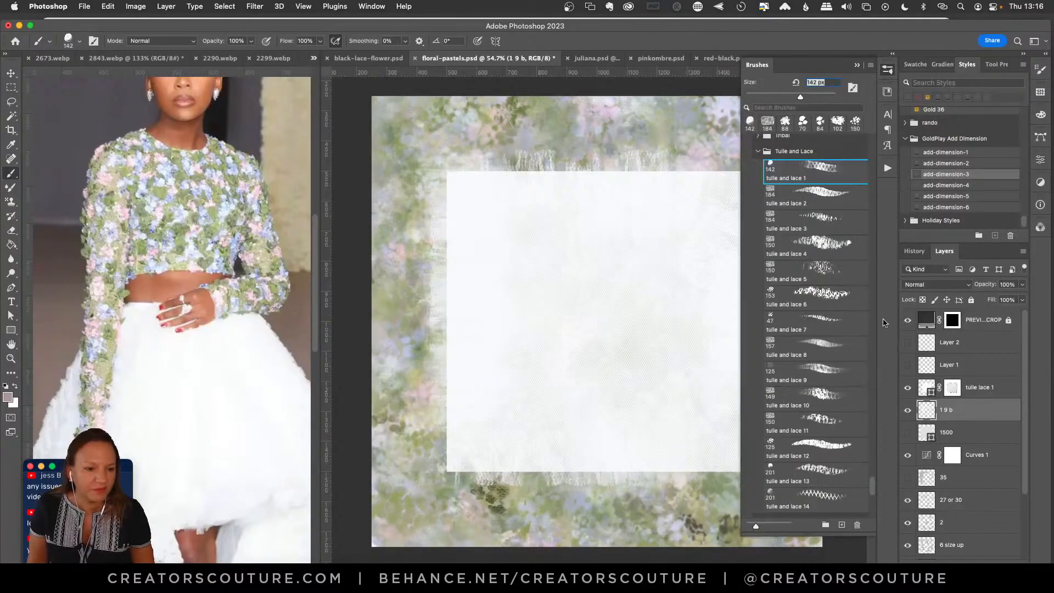
{"action": "mouse_move", "coordinate": [873, 490]}
{"action": "left_mouse_down"}
{"action": "mouse_move", "coordinate": [867, 339]}
{"action": "mouse_move", "coordinate": [891, 205]}
{"action": "left_mouse_up"}
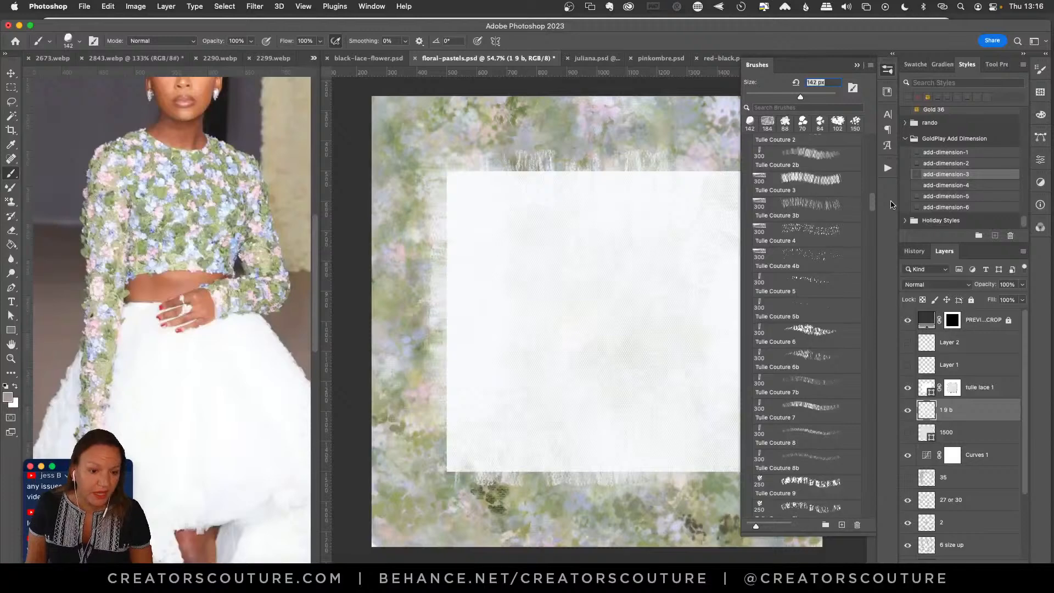
{"action": "scroll", "coordinate": [856, 307], "scroll_direction": "down", "scroll_amount": 6}
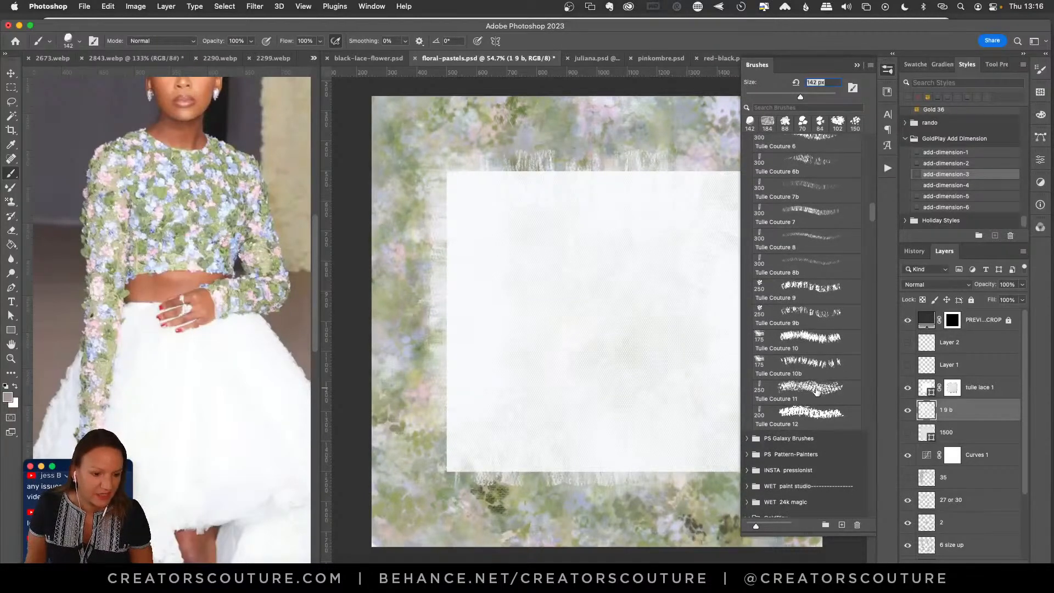
{"action": "left_click", "coordinate": [810, 322]}
Hide the 1 9 b layer and add a blank layer above it, with the foreground and background colours swapped.
{"action": "left_click", "coordinate": [907, 409]}
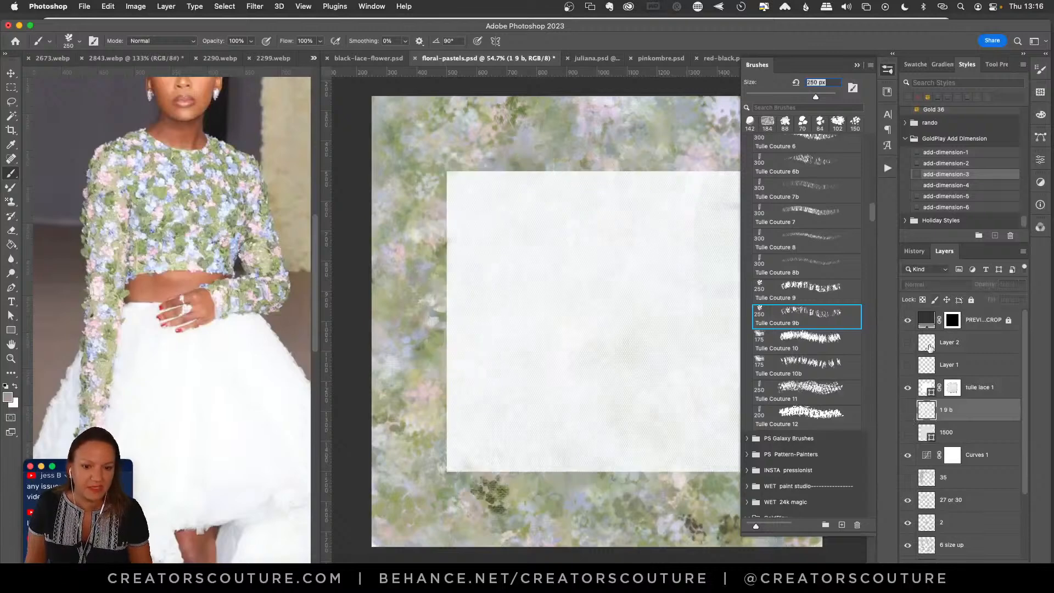
{"action": "left_click", "coordinate": [889, 72]}
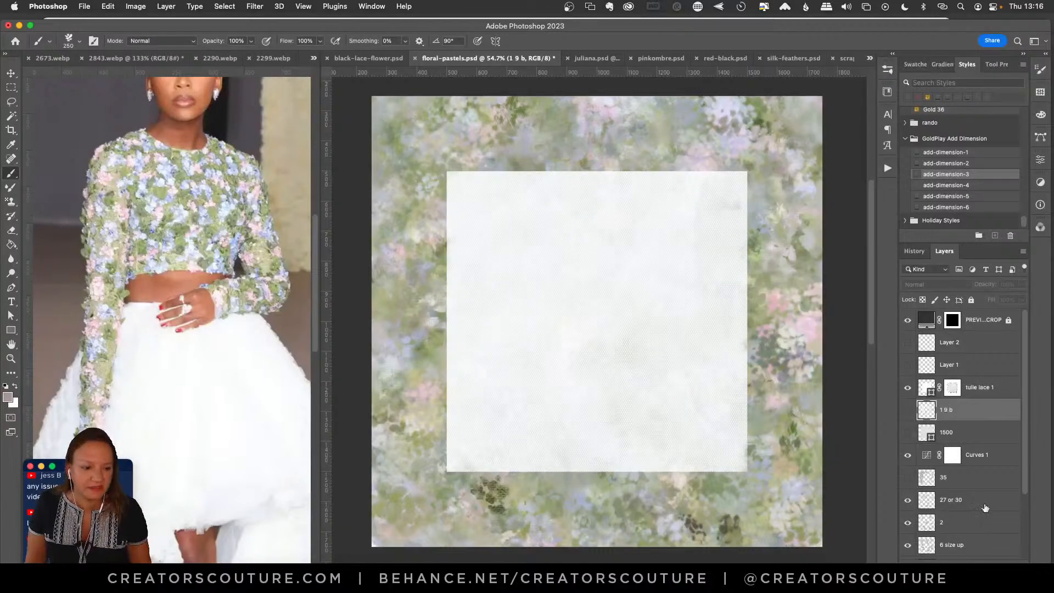
{"action": "key", "text": "super+shift+alt+n"}
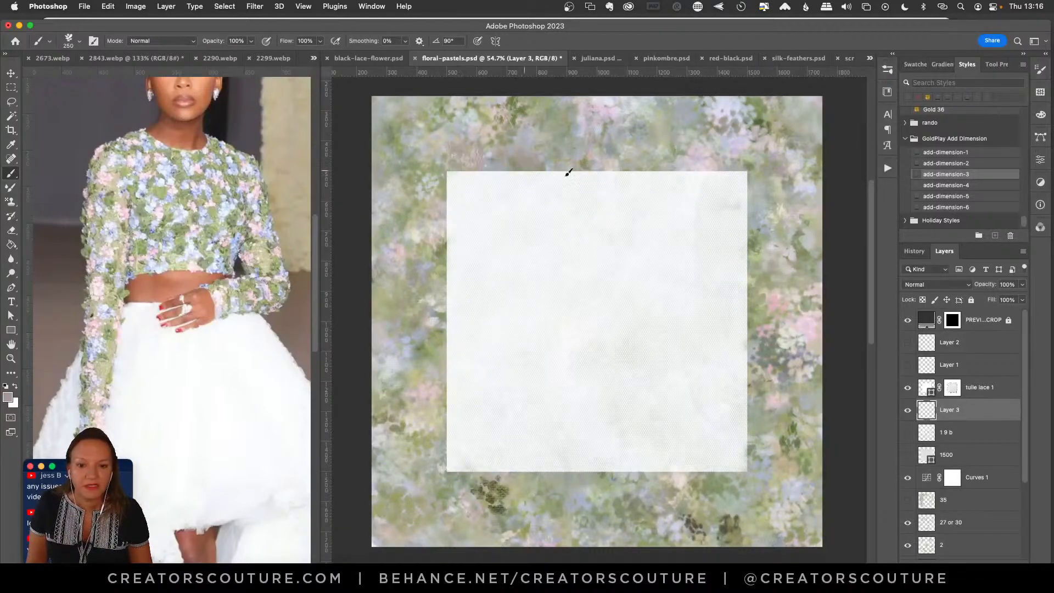
{"action": "key", "text": "x"}
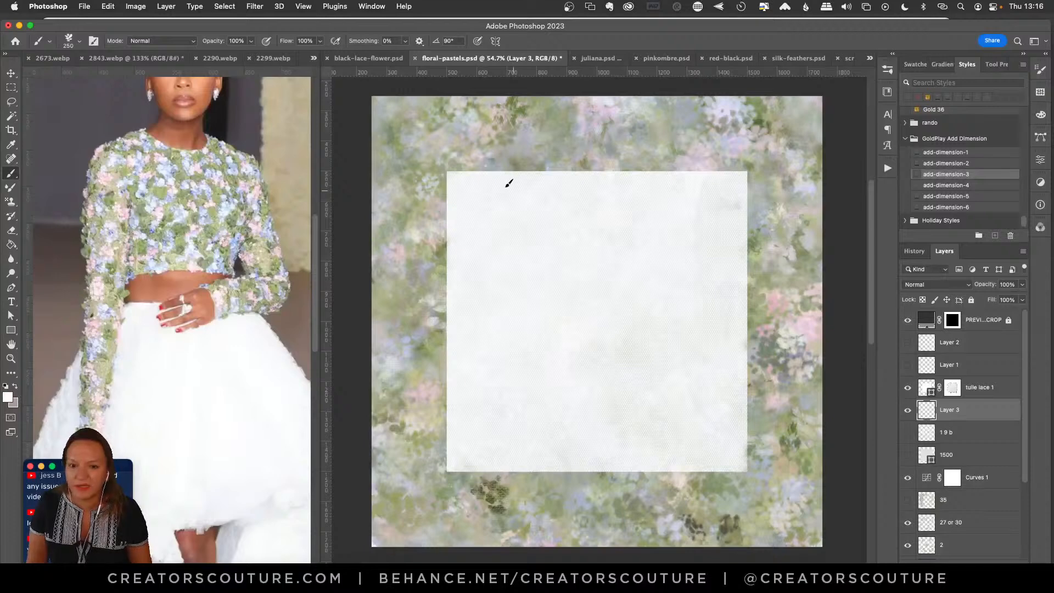
Paint tulle fringe along the top, right and left edges of the central square on Layer 3.
{"action": "left_click_drag", "start_coordinate": [446, 170], "coordinate": [730, 191]}
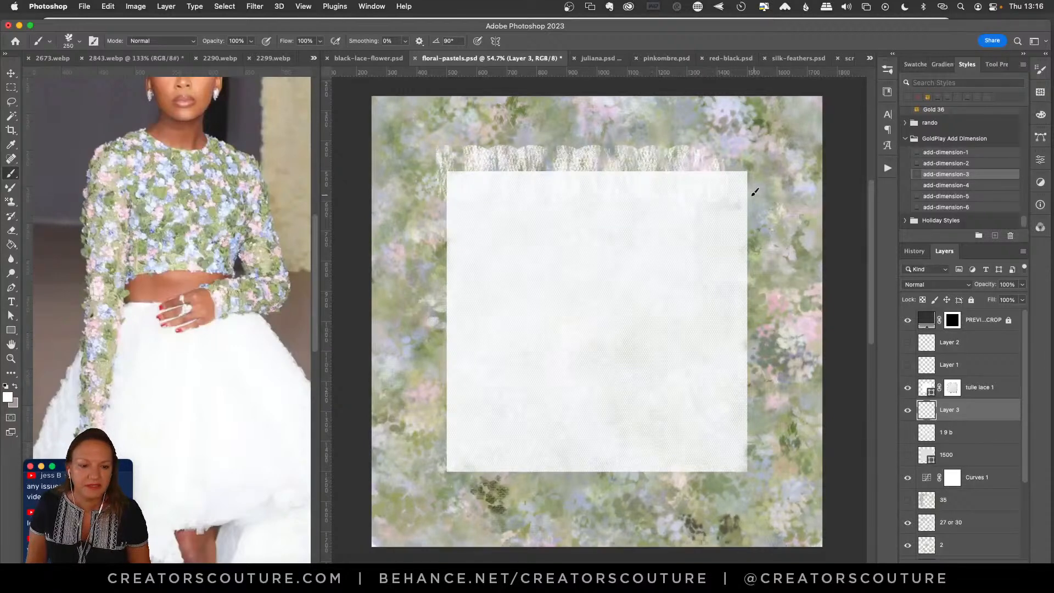
{"action": "key", "text": "super+z"}
{"action": "mouse_move", "coordinate": [459, 172]}
{"action": "left_mouse_down"}
{"action": "mouse_move", "coordinate": [743, 183]}
{"action": "mouse_move", "coordinate": [748, 171]}
{"action": "mouse_move", "coordinate": [747, 470]}
{"action": "left_mouse_up"}
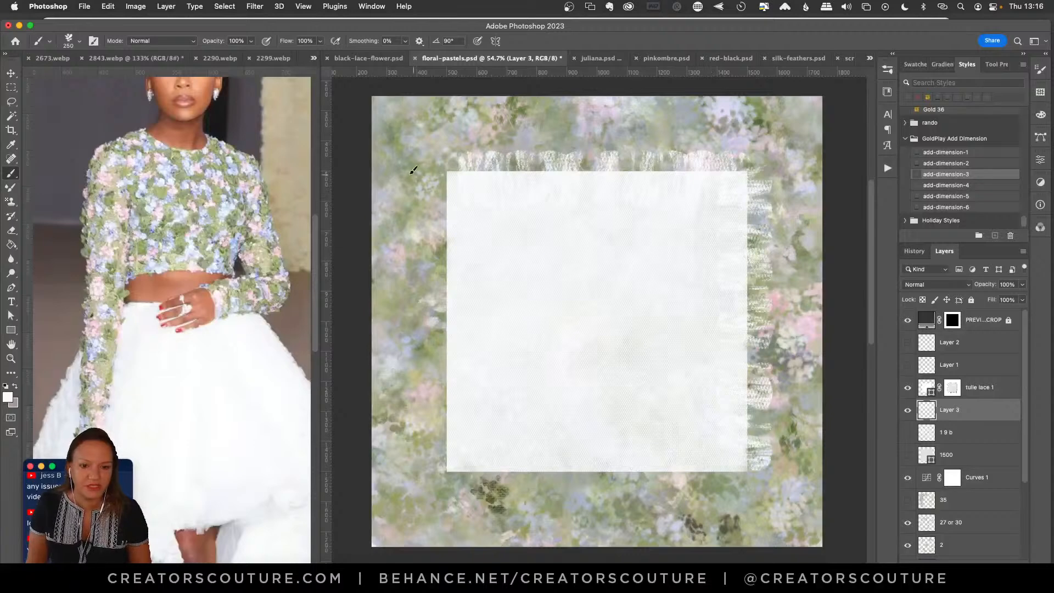
{"action": "left_click_drag", "start_coordinate": [454, 166], "coordinate": [455, 470]}
Compare the Layer 3 fringe with the one on the 1 9 b layer, ending with only Layer 3 shown and selected.
{"action": "left_click", "coordinate": [907, 409]}
{"action": "left_click", "coordinate": [907, 432]}
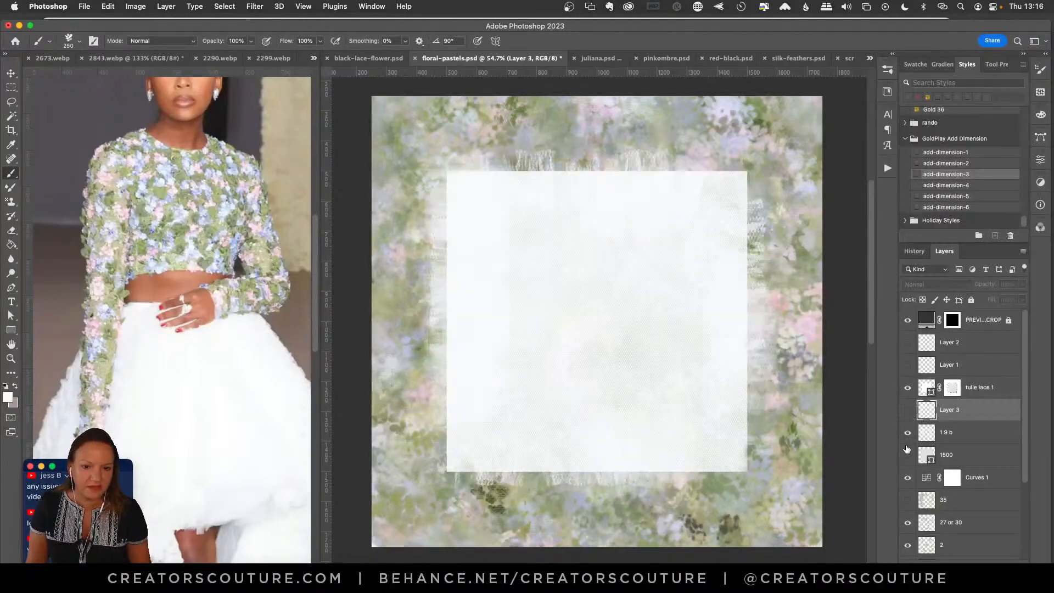
{"action": "left_click", "coordinate": [969, 434]}
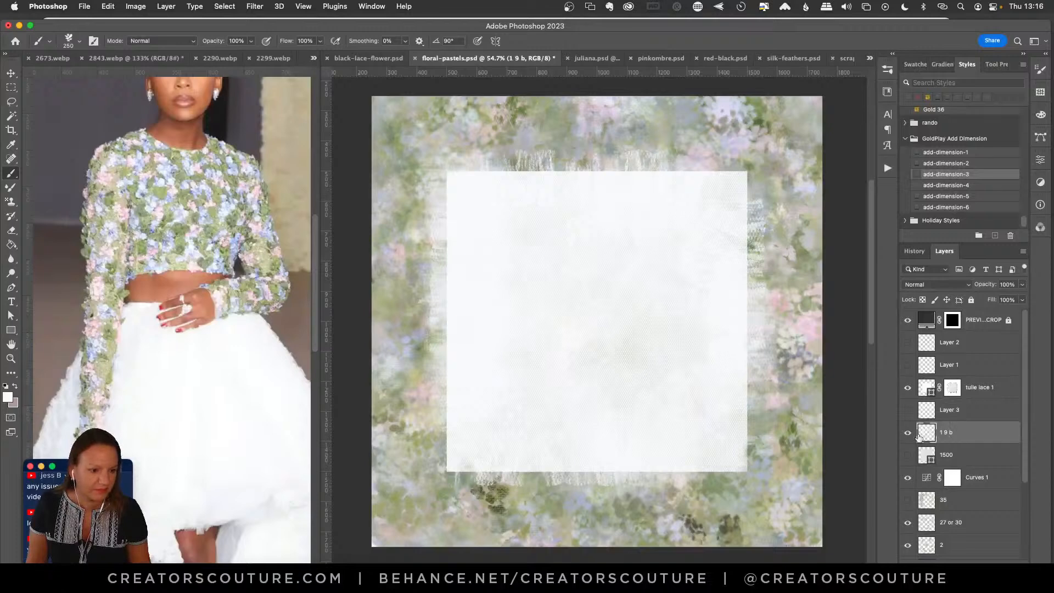
{"action": "left_click", "coordinate": [908, 434]}
{"action": "left_click", "coordinate": [907, 409]}
{"action": "left_click", "coordinate": [948, 418]}
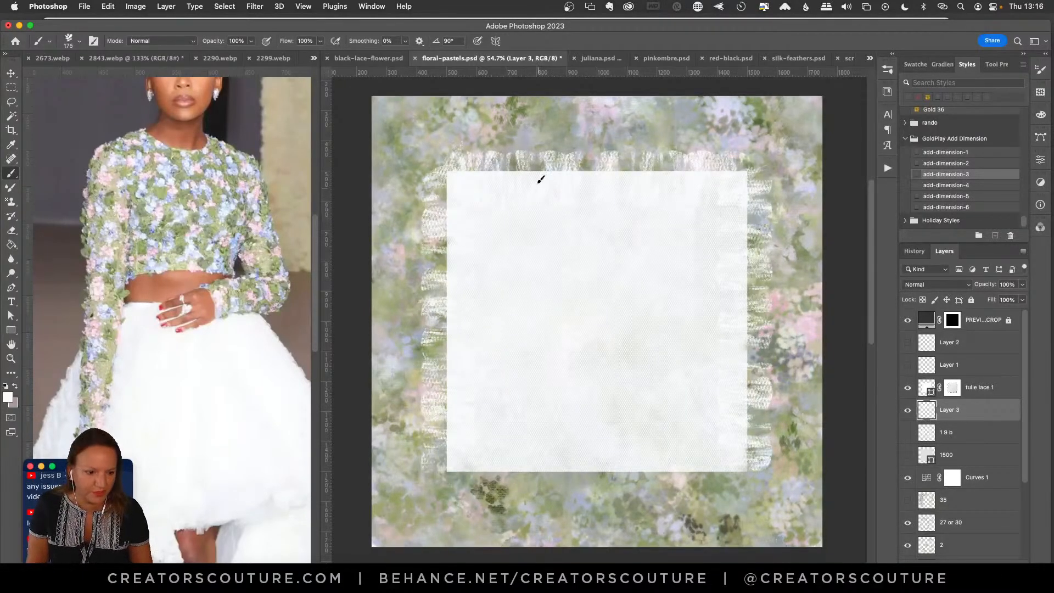
Clear Layer 3 and repaint the fringe along the square's top and left edges with the brush at 175 px.
{"action": "key", "text": "Delete"}
{"action": "mouse_move", "coordinate": [449, 170]}
{"action": "left_mouse_down"}
{"action": "mouse_move", "coordinate": [732, 183]}
{"action": "mouse_move", "coordinate": [742, 171]}
{"action": "left_mouse_up"}
{"action": "left_click_drag", "start_coordinate": [451, 165], "coordinate": [469, 446]}
Hide Layer 3 and tulle lace 1, and show and select the 1 9 b layer.
{"action": "left_click", "coordinate": [907, 409]}
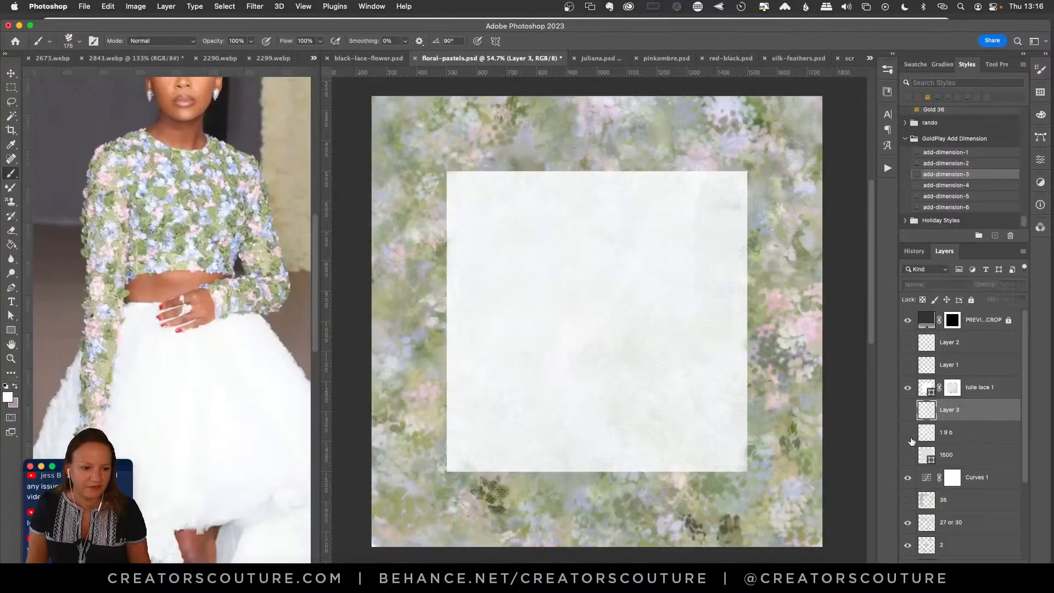
{"action": "left_click", "coordinate": [908, 432]}
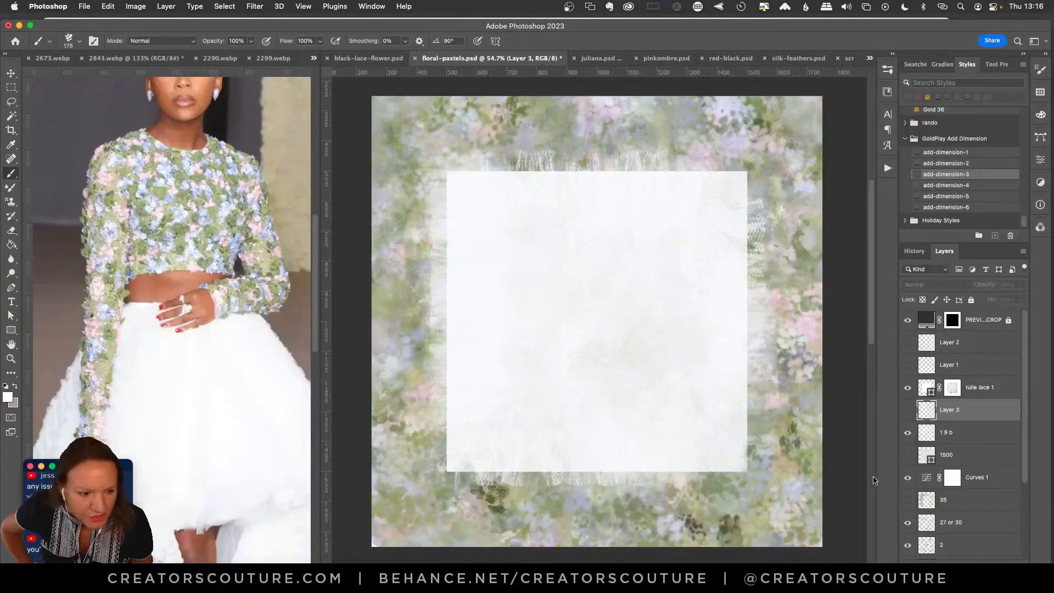
{"action": "left_click", "coordinate": [947, 434]}
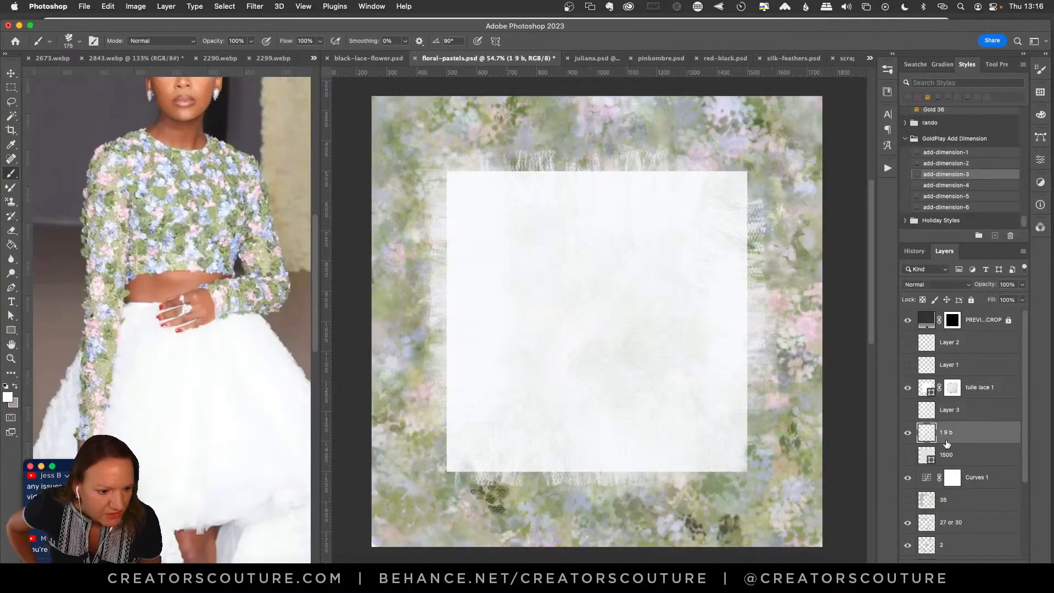
{"action": "left_click", "coordinate": [907, 389]}
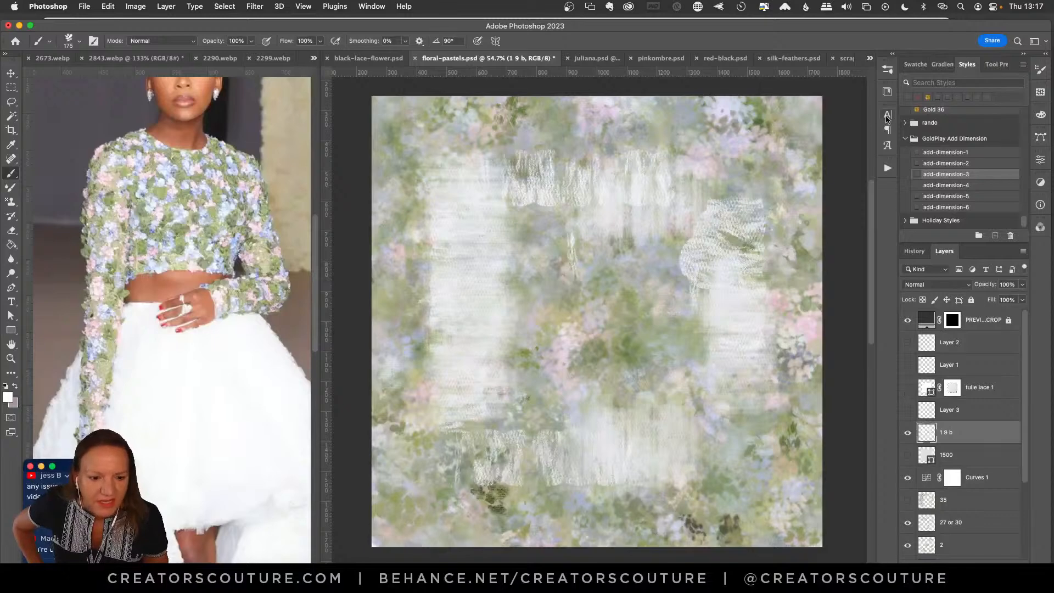
Paint extra tulle texture over the fringe on the 1 9 b layer with the 300 px Tulle Couture 2b brush and show tulle lace 1 again.
{"action": "left_click", "coordinate": [889, 73]}
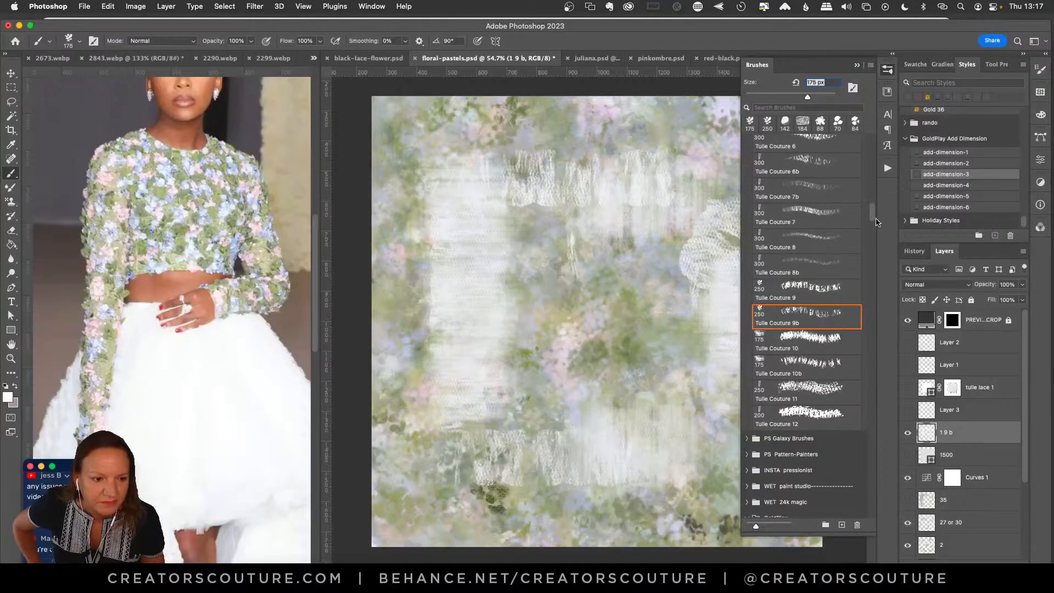
{"action": "scroll", "coordinate": [807, 220], "scroll_direction": "up", "scroll_amount": 5}
{"action": "left_click", "coordinate": [805, 204]}
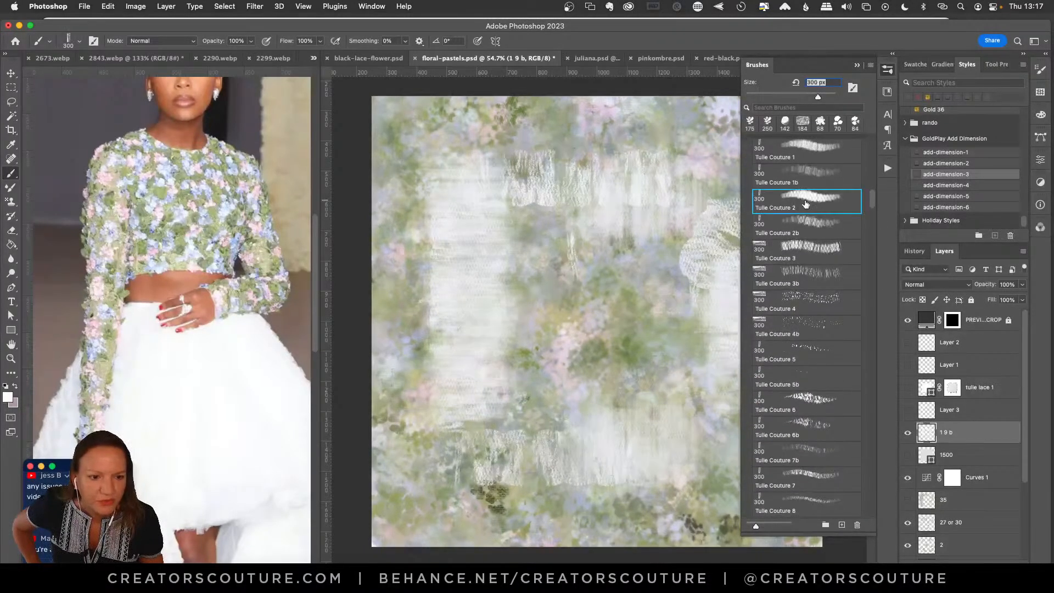
{"action": "left_click", "coordinate": [804, 231]}
{"action": "mouse_move", "coordinate": [479, 247]}
{"action": "left_mouse_down"}
{"action": "mouse_move", "coordinate": [482, 413]}
{"action": "mouse_move", "coordinate": [469, 409]}
{"action": "mouse_move", "coordinate": [486, 469]}
{"action": "mouse_move", "coordinate": [506, 436]}
{"action": "mouse_move", "coordinate": [586, 455]}
{"action": "mouse_move", "coordinate": [588, 443]}
{"action": "mouse_move", "coordinate": [634, 434]}
{"action": "left_mouse_up"}
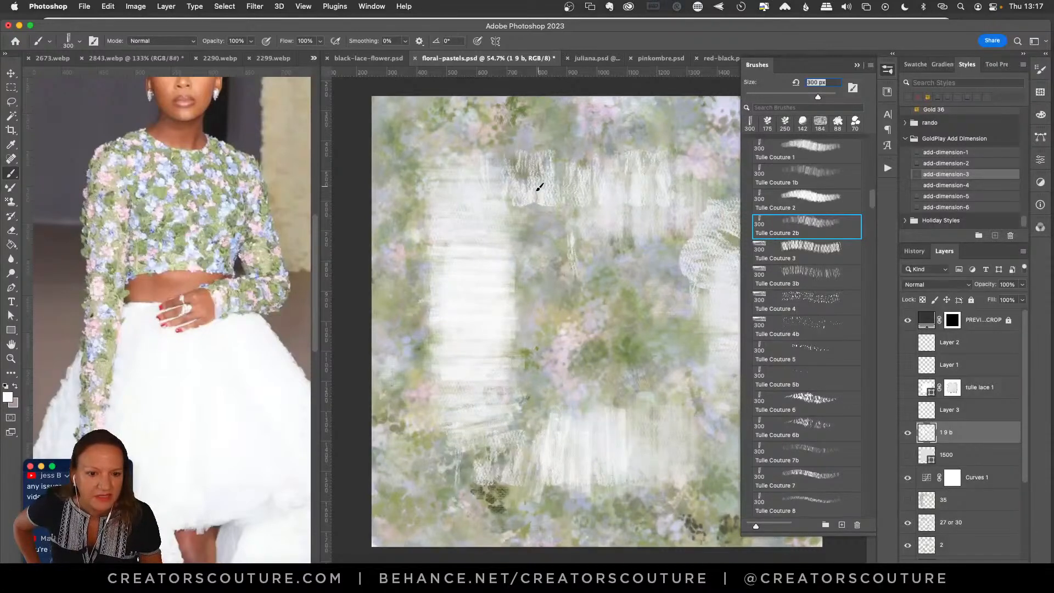
{"action": "left_click_drag", "start_coordinate": [539, 187], "coordinate": [553, 195]}
{"action": "left_click", "coordinate": [906, 386]}
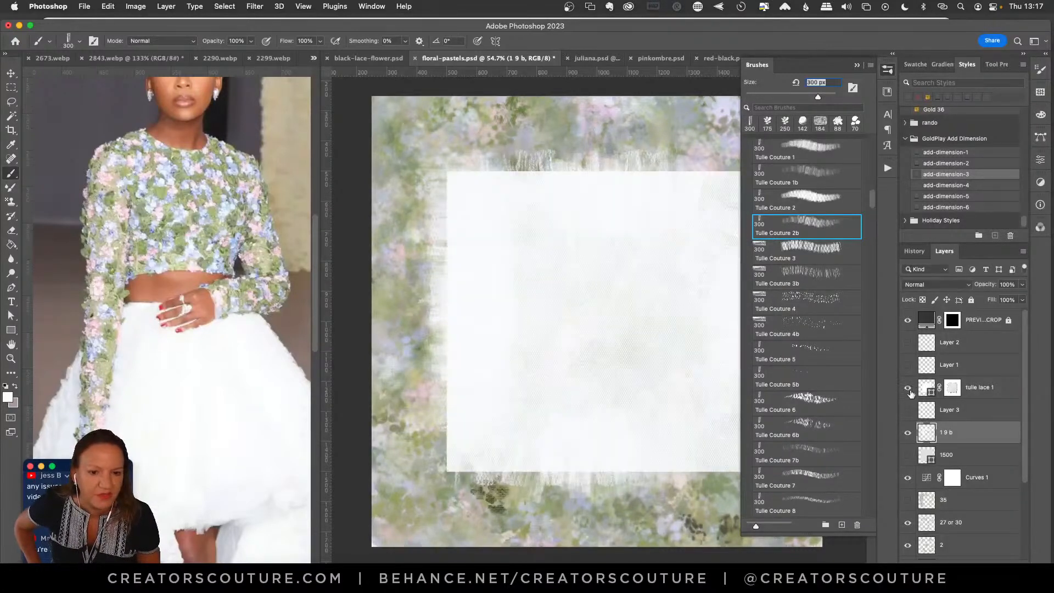
{"action": "left_click", "coordinate": [886, 72]}
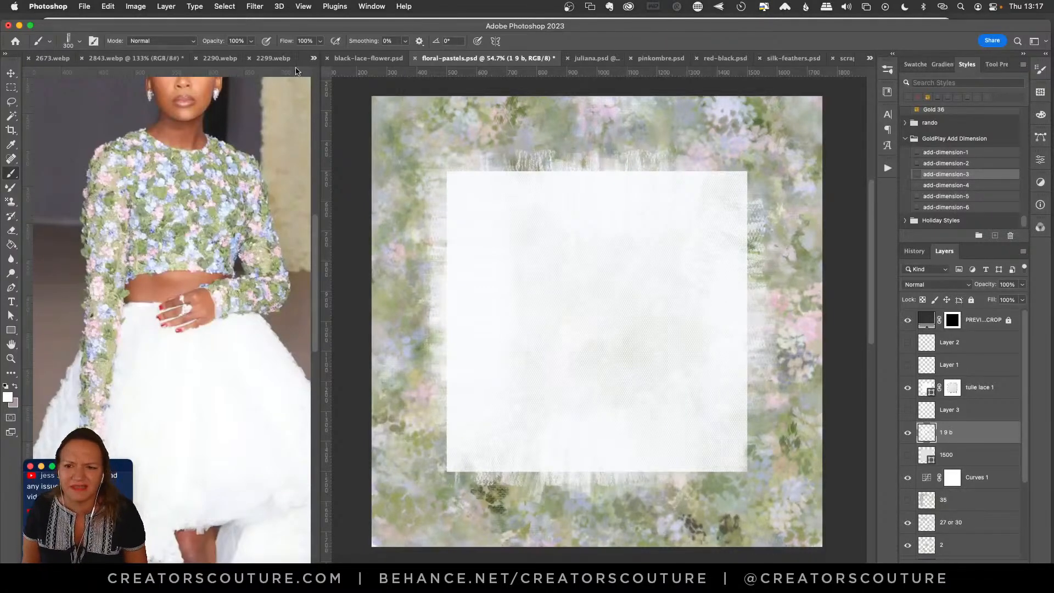
{"action": "left_click", "coordinate": [313, 59]}
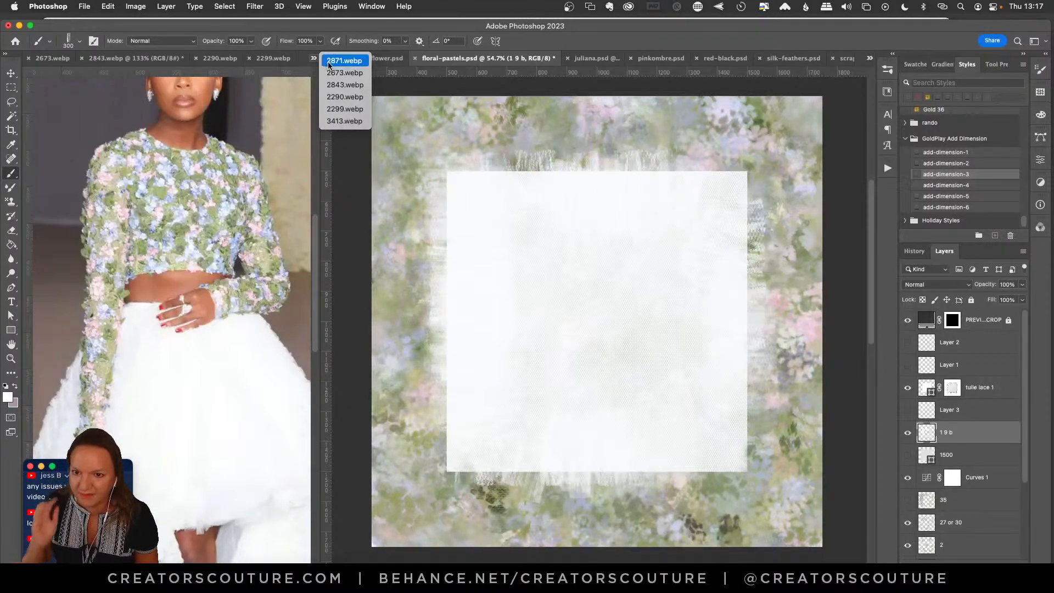
{"action": "left_click", "coordinate": [281, 22]}
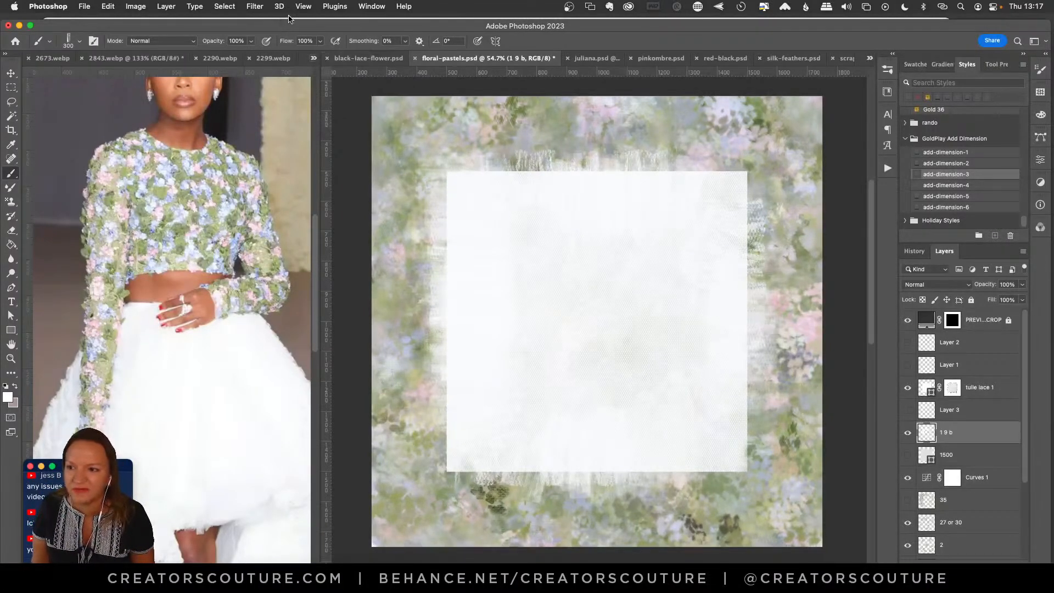
{"action": "left_click_drag", "start_coordinate": [279, 26], "coordinate": [287, 24]}
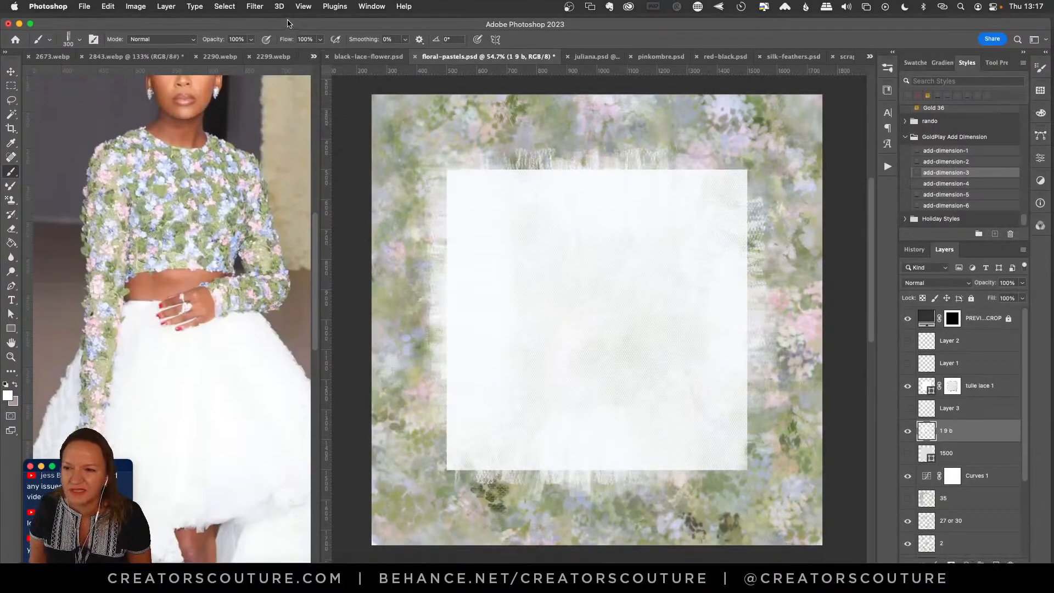
Browse the reference photos to 2290.webp and display juliana.psd beside it.
{"action": "left_click", "coordinate": [313, 57]}
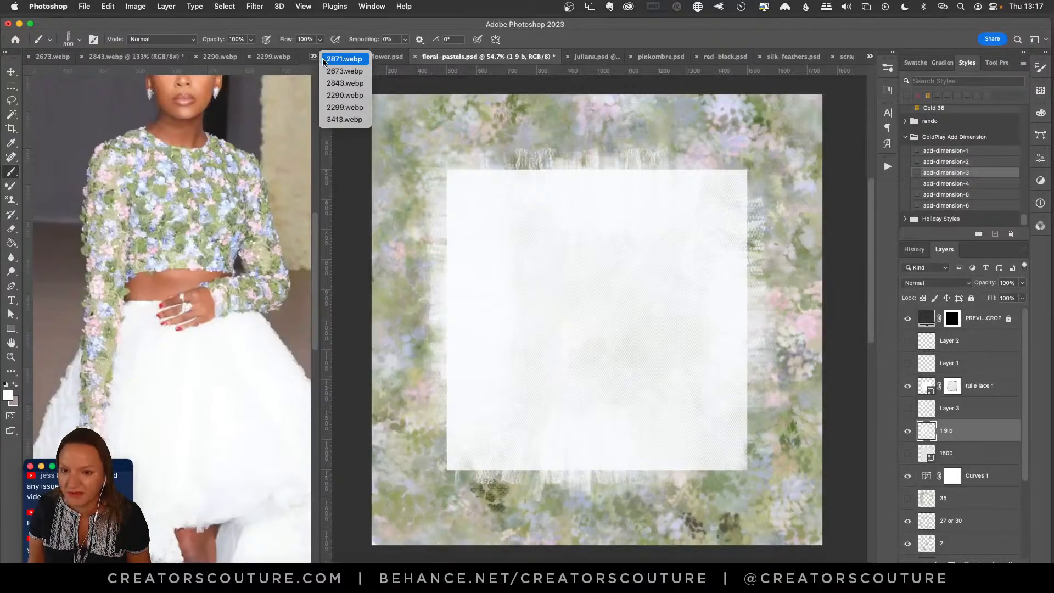
{"action": "left_click", "coordinate": [333, 61]}
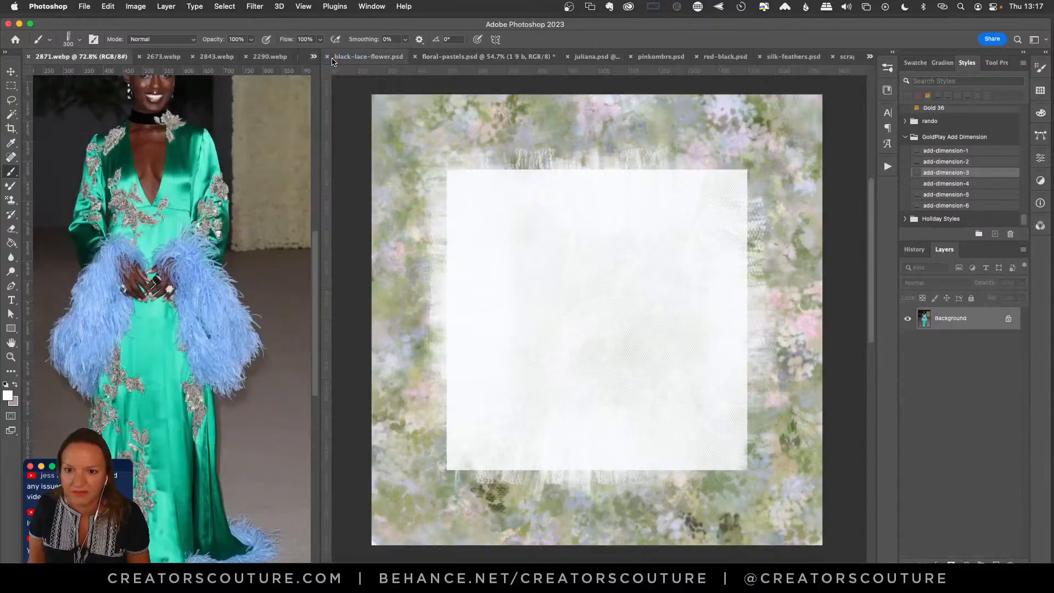
{"action": "left_click", "coordinate": [313, 57]}
{"action": "left_click", "coordinate": [344, 72]}
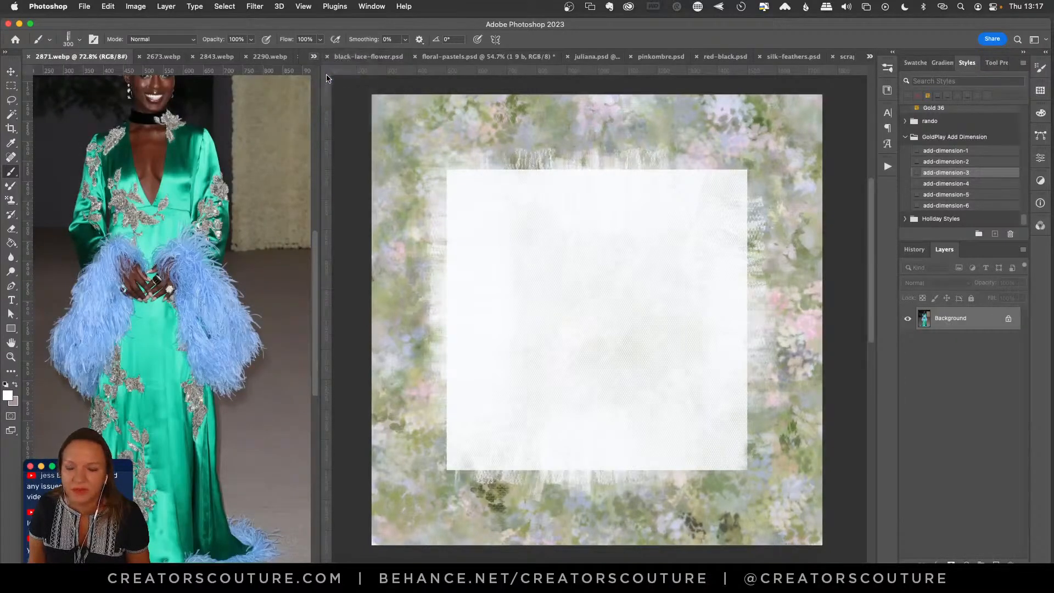
{"action": "left_click", "coordinate": [313, 57]}
{"action": "left_click", "coordinate": [335, 87]}
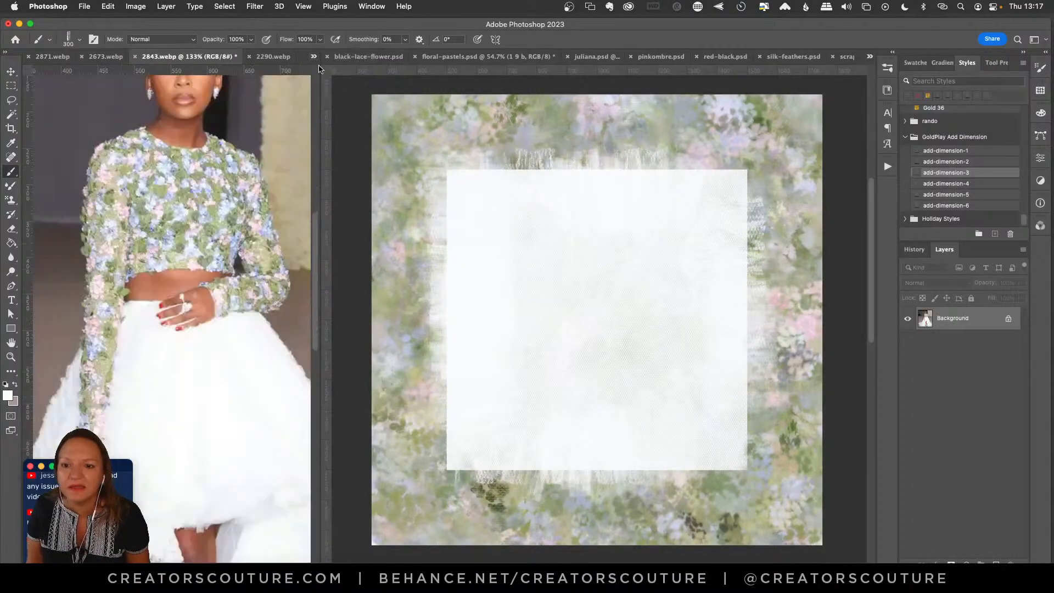
{"action": "left_click", "coordinate": [313, 56]}
{"action": "left_click", "coordinate": [342, 108]}
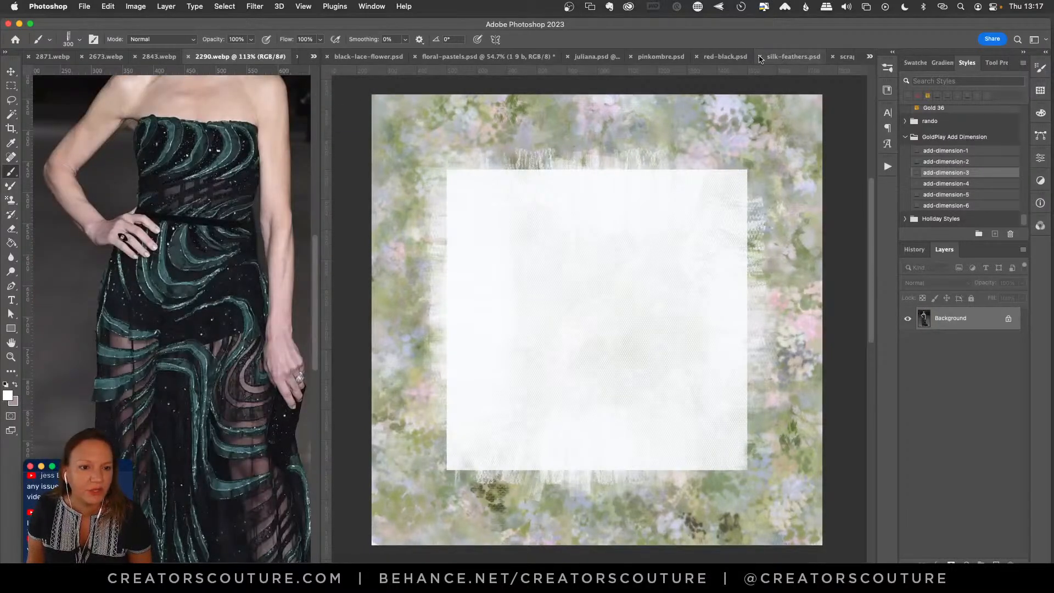
{"action": "left_click", "coordinate": [614, 54]}
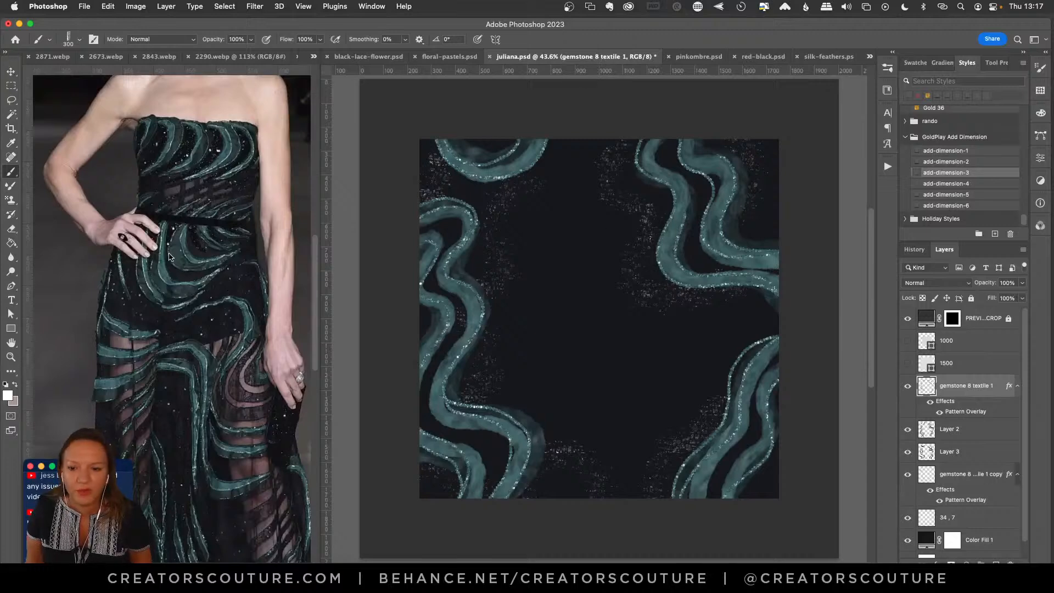
Select the hidden 1000 layer in juliana.psd and bring up the tool presets.
{"action": "left_click", "coordinate": [11, 356]}
{"action": "left_click_drag", "start_coordinate": [483, 203], "coordinate": [505, 202]}
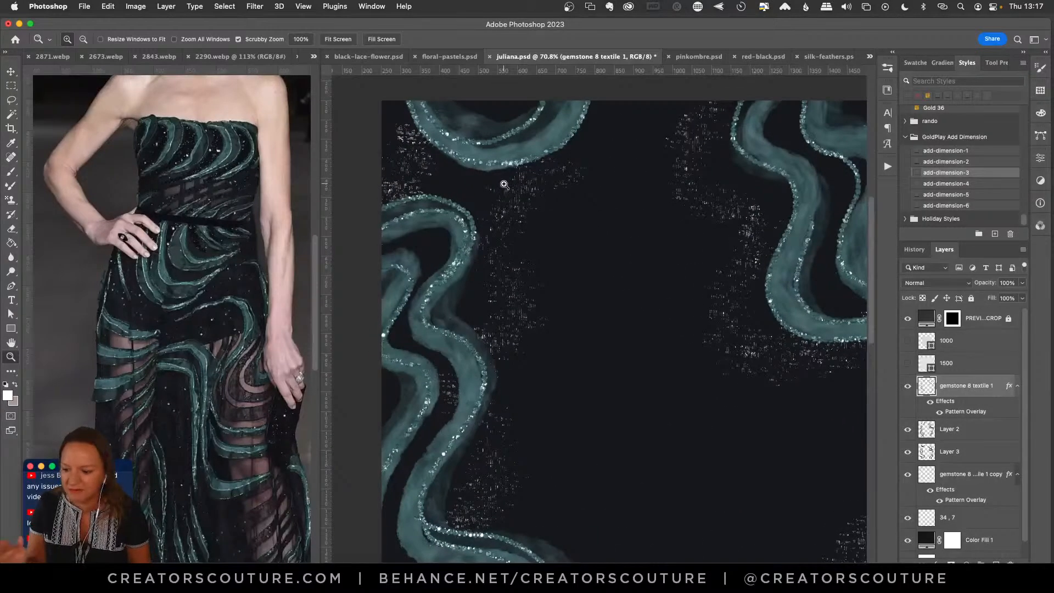
{"action": "left_click", "coordinate": [12, 72]}
{"action": "left_click", "coordinate": [972, 342]}
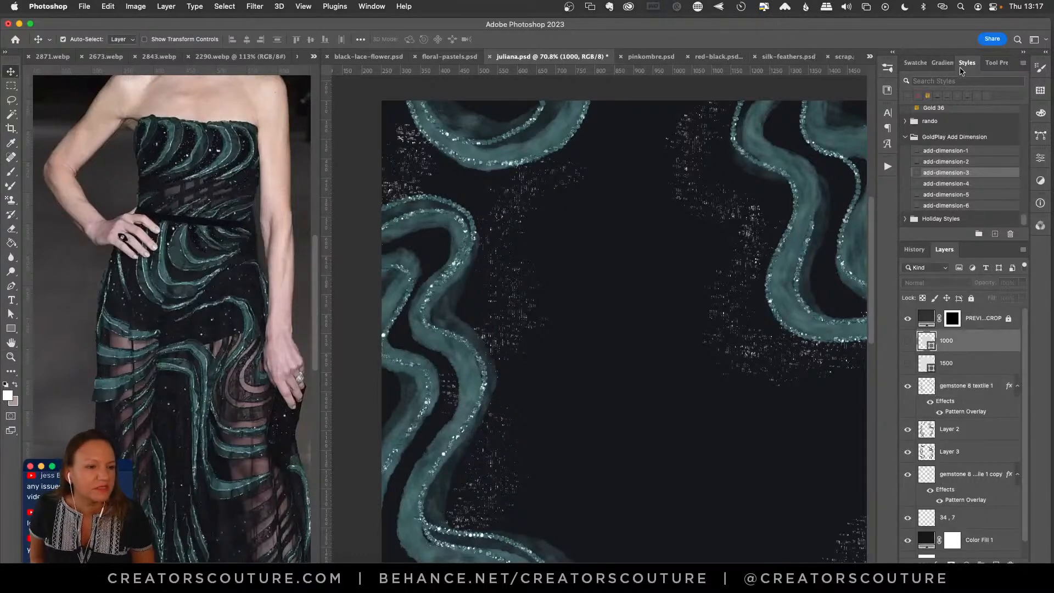
{"action": "left_click", "coordinate": [988, 64]}
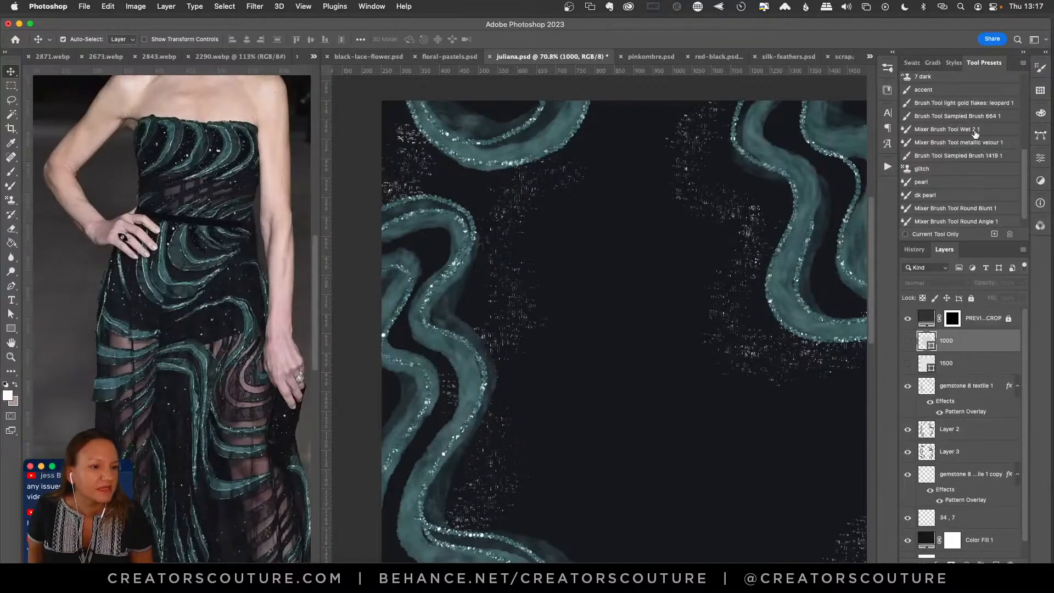
{"action": "left_click_drag", "start_coordinate": [1026, 158], "coordinate": [1010, 142]}
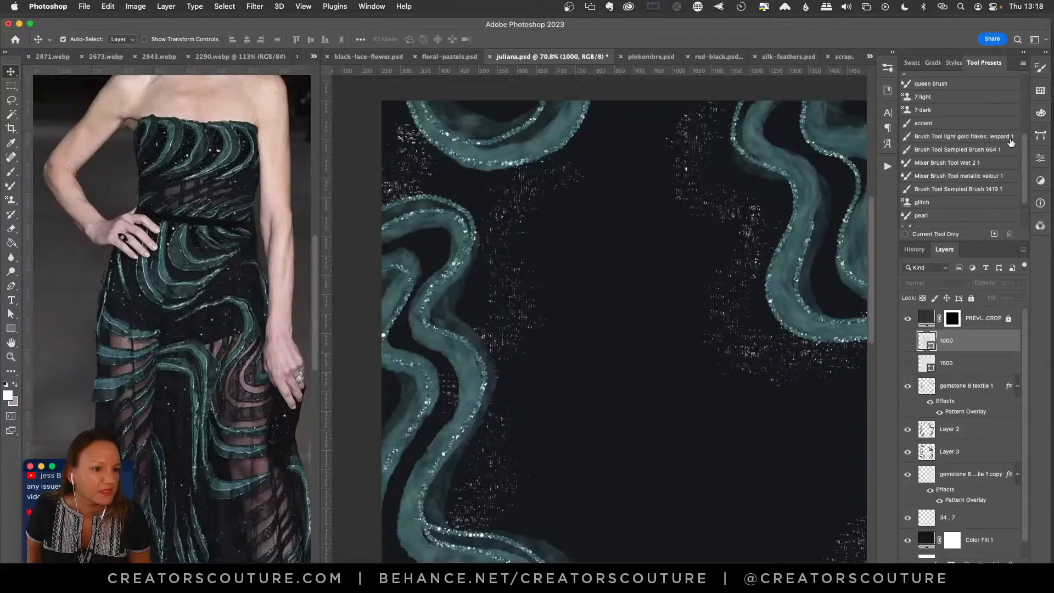
Try to paint on the 1000 layer with the Mixer Brush Tool Wet 2 1 preset.
{"action": "left_click", "coordinate": [940, 163]}
{"action": "left_click", "coordinate": [612, 222]}
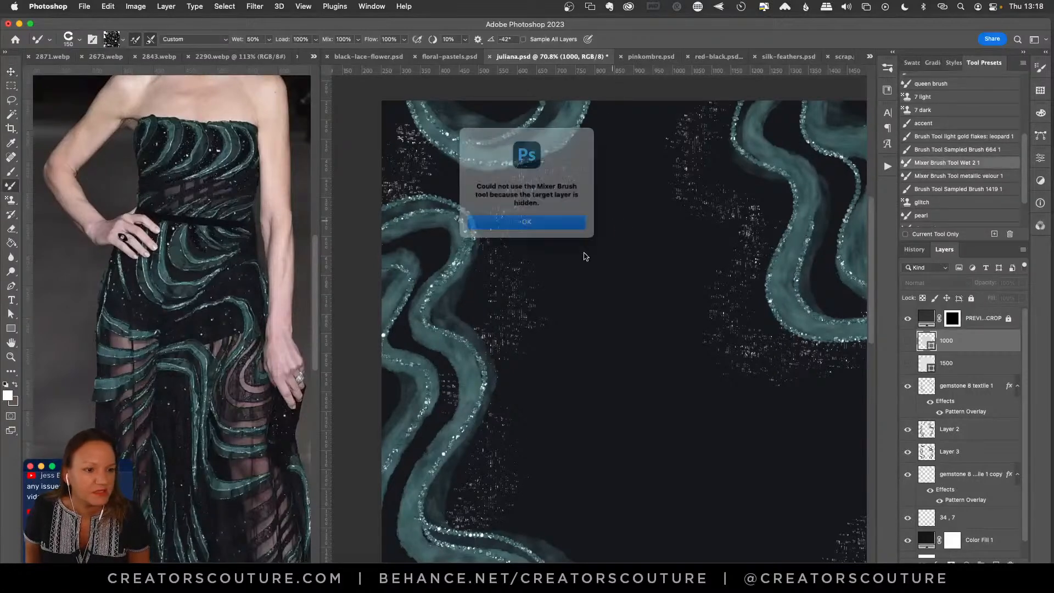
{"action": "left_click", "coordinate": [554, 224]}
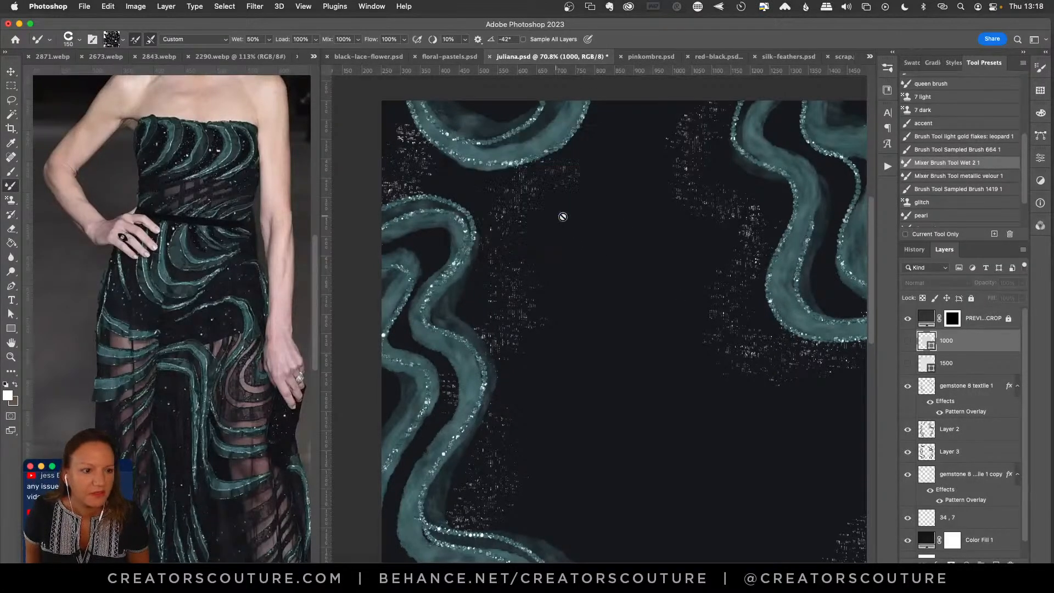
Add a blank layer above 1000 and test wavy vertical strokes in the dark centre with the 7 light preset, undoing each one.
{"action": "key", "text": "super+shift+alt+n"}
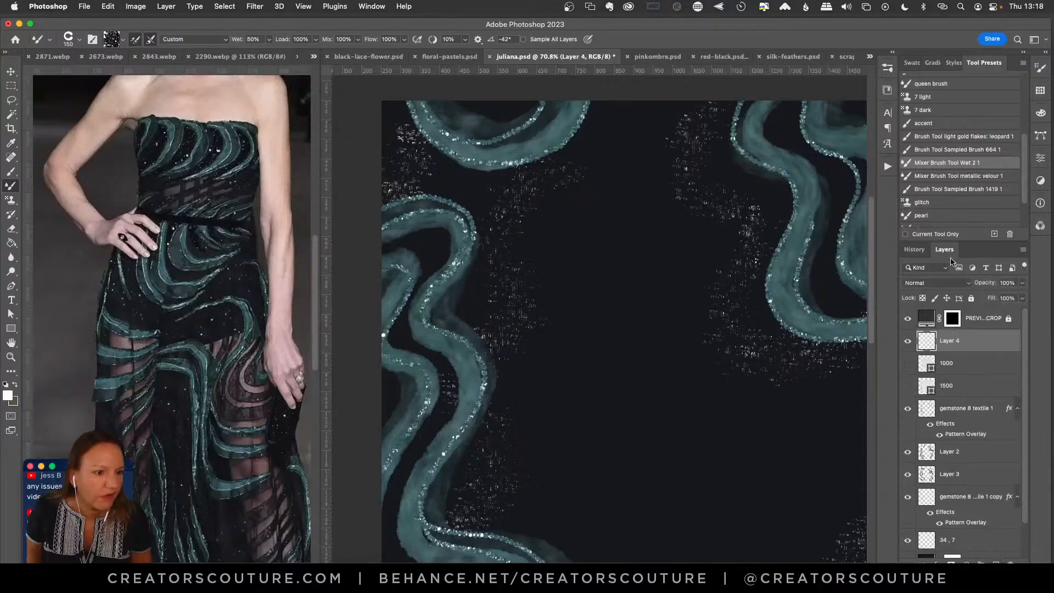
{"action": "left_click", "coordinate": [927, 97]}
{"action": "mouse_move", "coordinate": [623, 220]}
{"action": "left_mouse_down"}
{"action": "mouse_move", "coordinate": [603, 201]}
{"action": "mouse_move", "coordinate": [609, 330]}
{"action": "mouse_move", "coordinate": [598, 434]}
{"action": "left_mouse_up"}
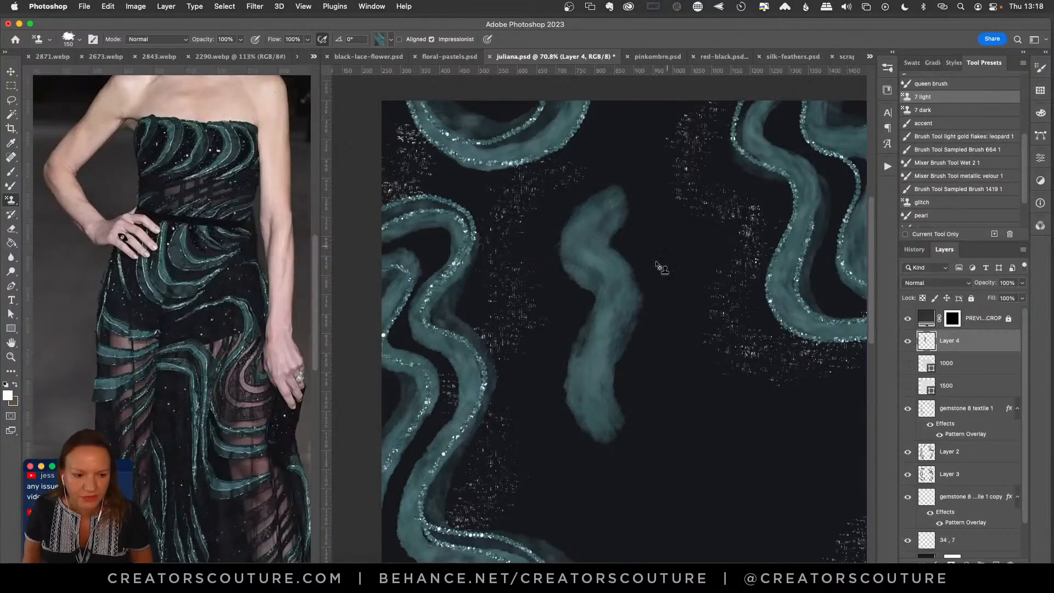
{"action": "key", "text": "super+z"}
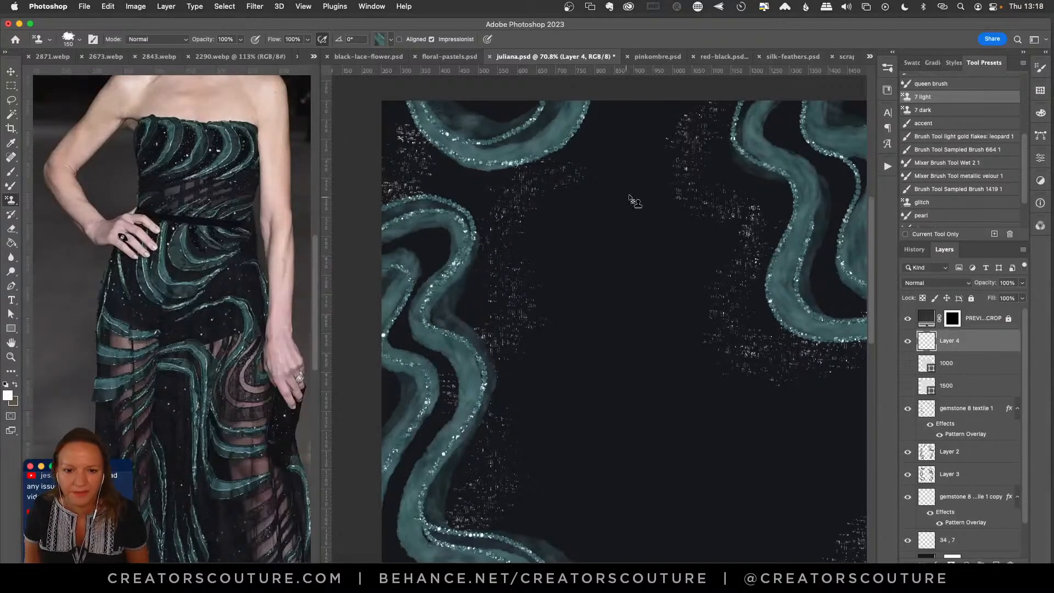
{"action": "mouse_move", "coordinate": [631, 189]}
{"action": "left_mouse_down"}
{"action": "mouse_move", "coordinate": [598, 253]}
{"action": "mouse_move", "coordinate": [632, 339]}
{"action": "mouse_move", "coordinate": [559, 433]}
{"action": "left_mouse_up"}
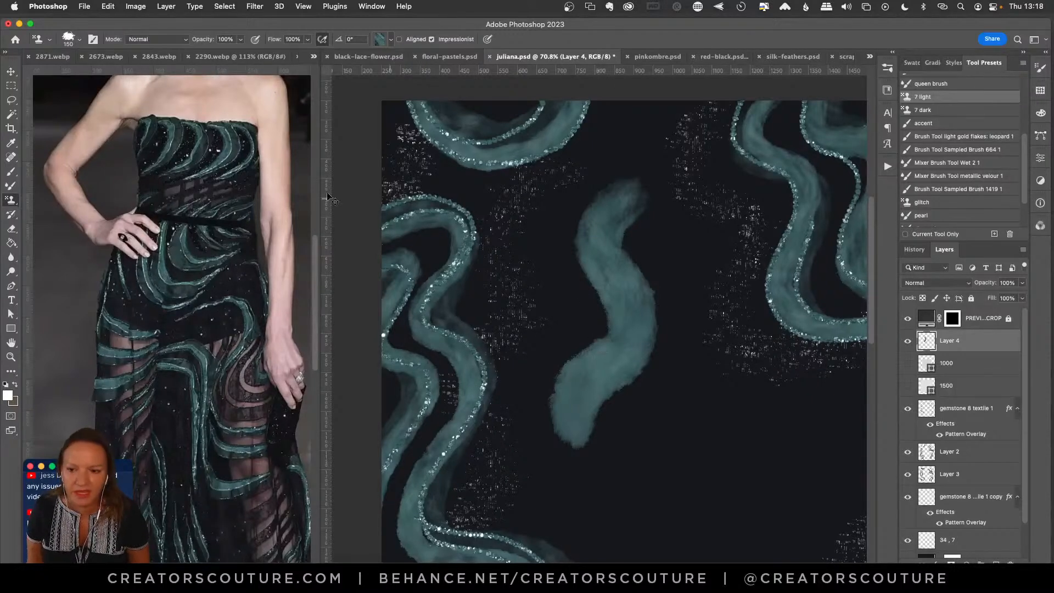
{"action": "key", "text": "super+z"}
Look through the pattern stamp's available patterns and examine the dress bodice in 2290.webp up close.
{"action": "left_click", "coordinate": [186, 175]}
{"action": "left_click", "coordinate": [390, 39]}
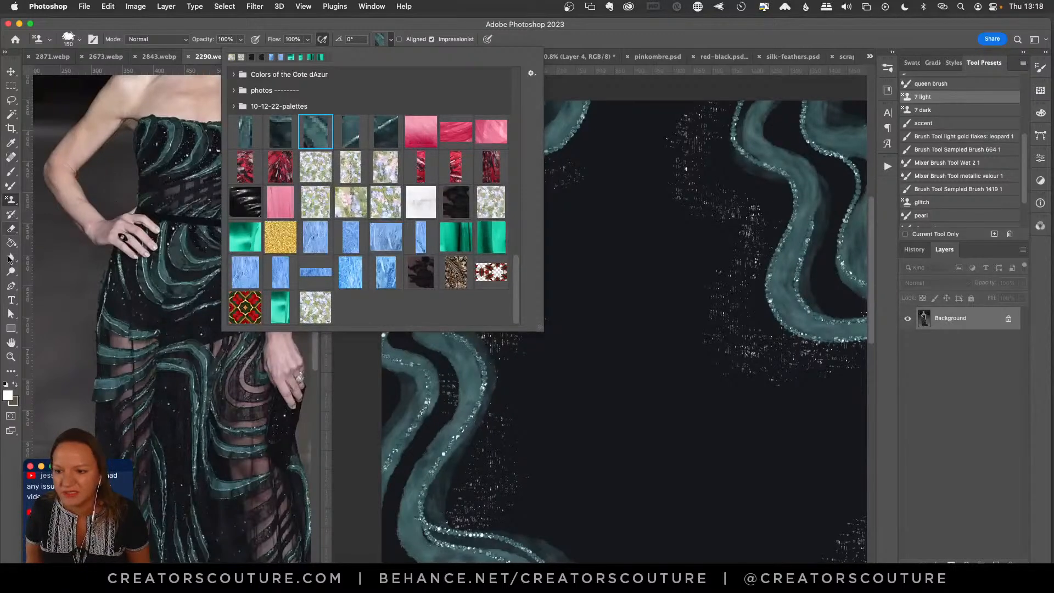
{"action": "left_click", "coordinate": [11, 356]}
{"action": "left_click_drag", "start_coordinate": [192, 150], "coordinate": [234, 110]}
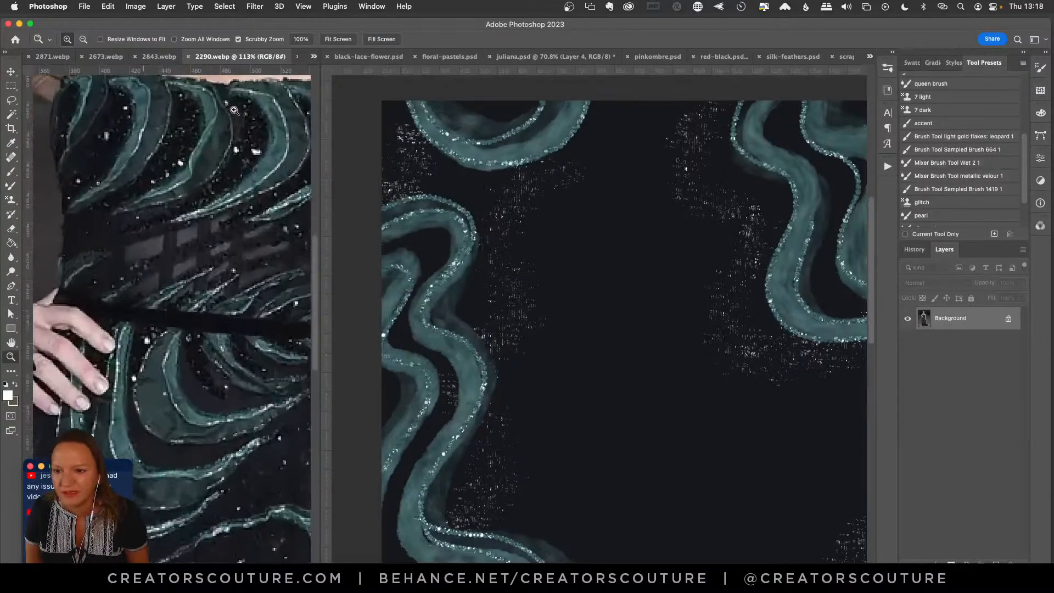
Define a pattern from a rectangular selection of the plain teal dress fabric just below the waist in the reference photo.
{"action": "left_click", "coordinate": [11, 86]}
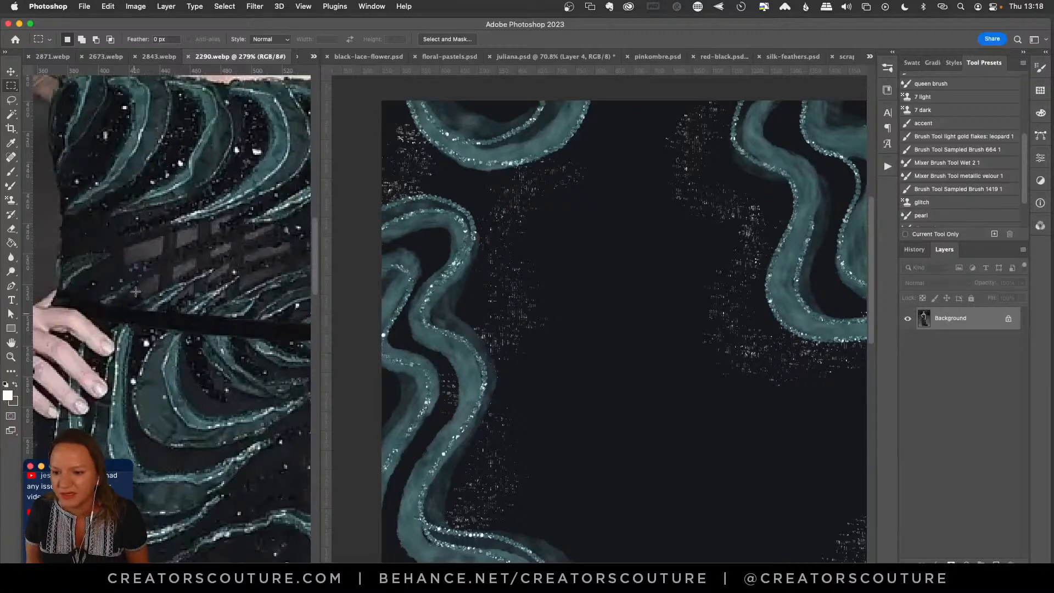
{"action": "left_click_drag", "start_coordinate": [135, 91], "coordinate": [148, 114]}
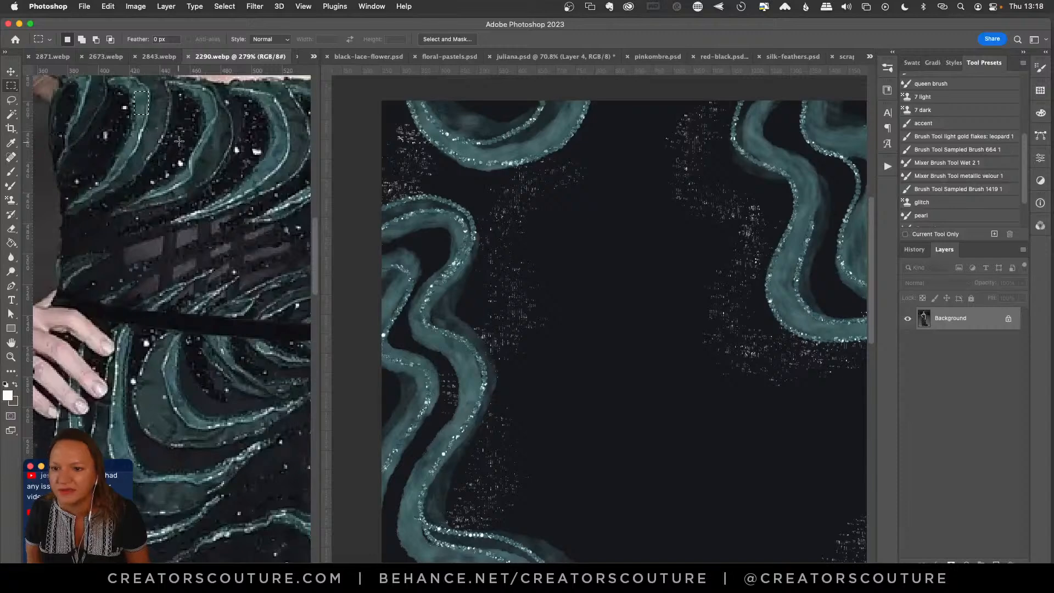
{"action": "left_click", "coordinate": [141, 133]}
{"action": "left_click_drag", "start_coordinate": [137, 376], "coordinate": [165, 416]}
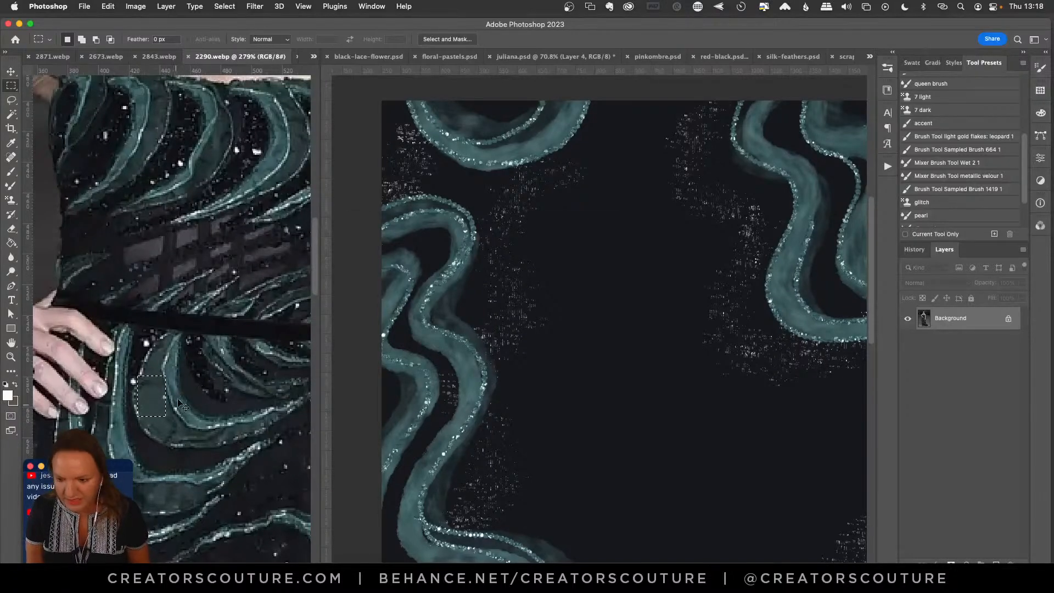
{"action": "key", "text": "super+shift+p"}
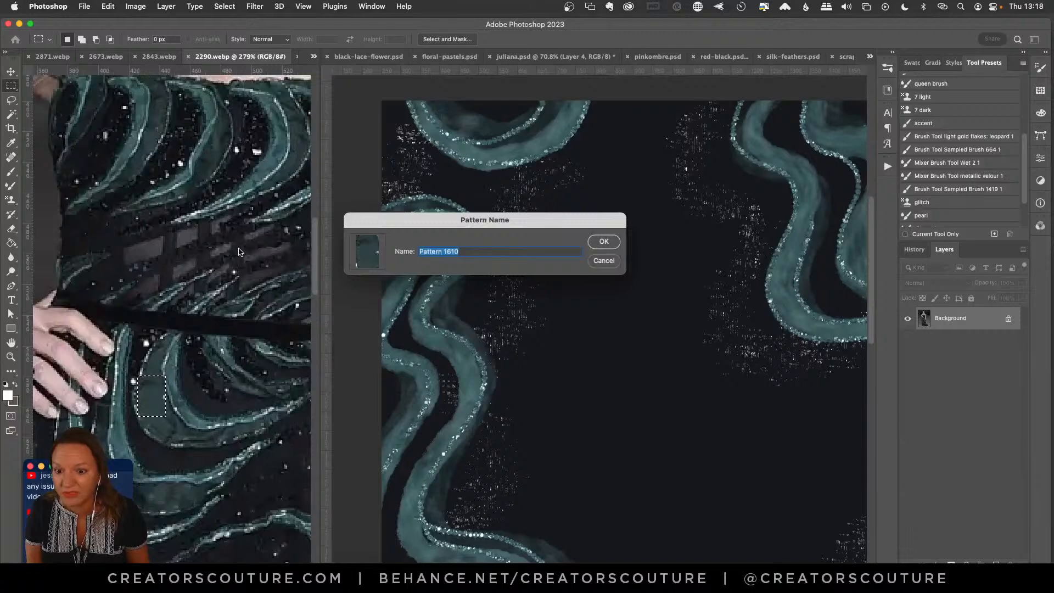
{"action": "left_click", "coordinate": [604, 241]}
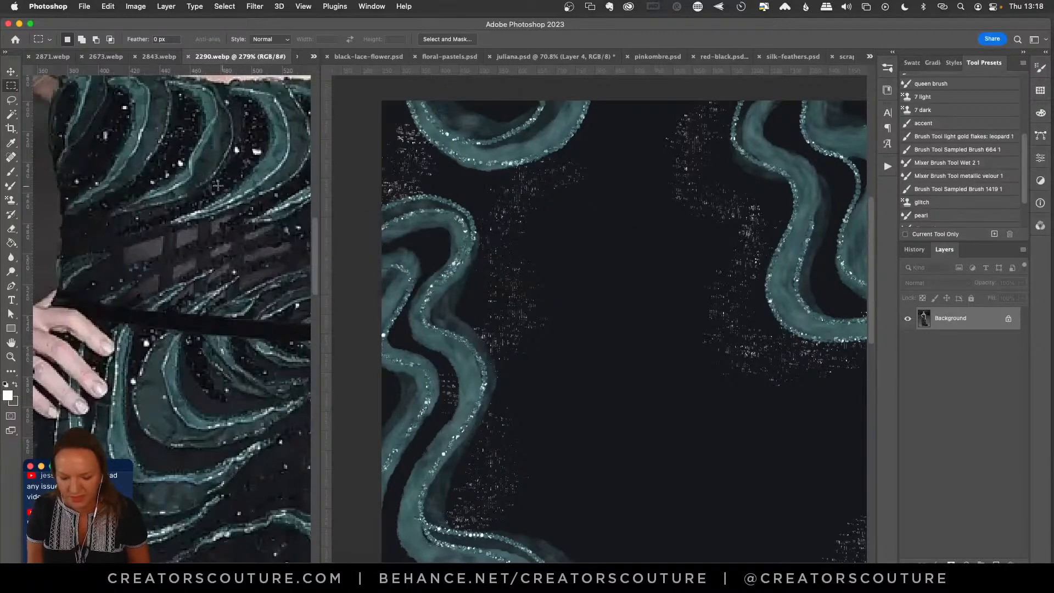
Paint a translucent wavy vertical stroke in the empty middle of the juliana.psd artwork with the 7 dark Pattern Stamp preset on Layer 4.
{"action": "key", "text": "super+0"}
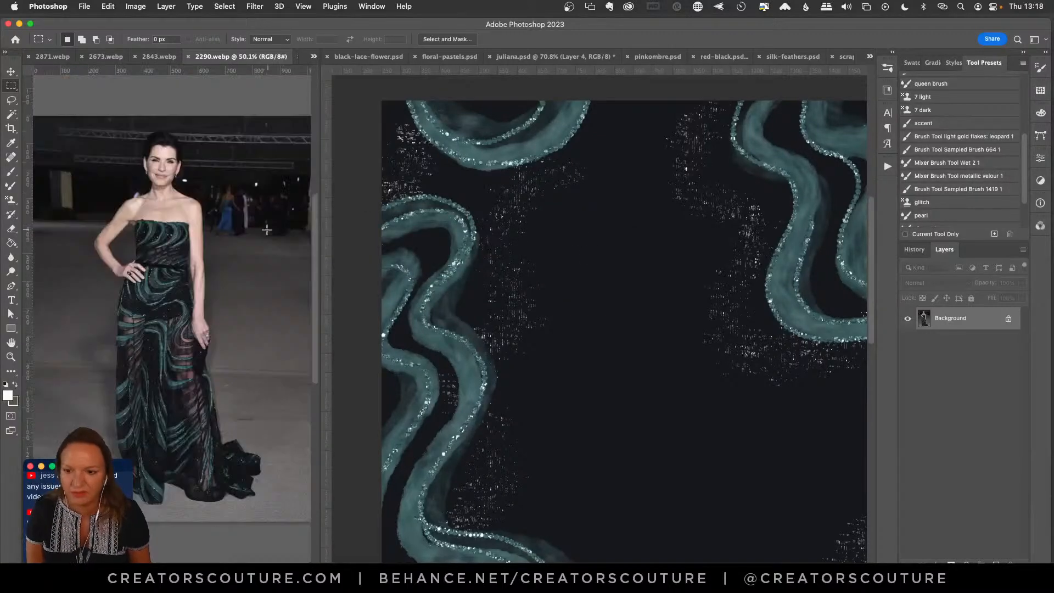
{"action": "left_click", "coordinate": [11, 357]}
{"action": "left_click_drag", "start_coordinate": [176, 303], "coordinate": [231, 275]}
{"action": "left_click", "coordinate": [11, 200]}
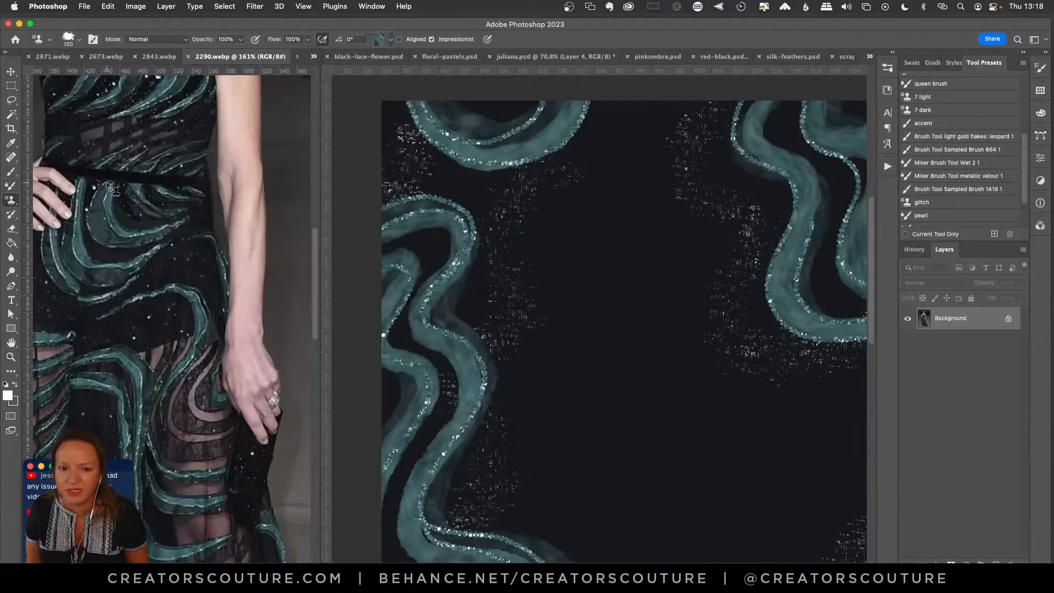
{"action": "left_click", "coordinate": [918, 114]}
{"action": "left_click", "coordinate": [569, 266]}
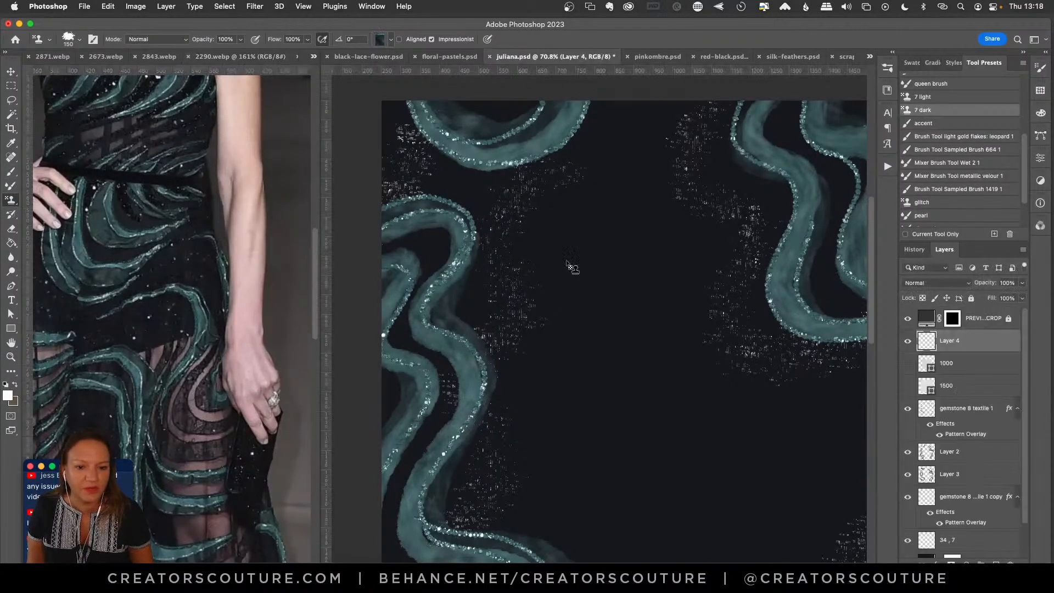
{"action": "mouse_move", "coordinate": [600, 220]}
{"action": "left_mouse_down"}
{"action": "mouse_move", "coordinate": [572, 275]}
{"action": "mouse_move", "coordinate": [589, 337]}
{"action": "mouse_move", "coordinate": [553, 390]}
{"action": "mouse_move", "coordinate": [543, 477]}
{"action": "left_mouse_up"}
{"action": "key", "text": "super+z"}
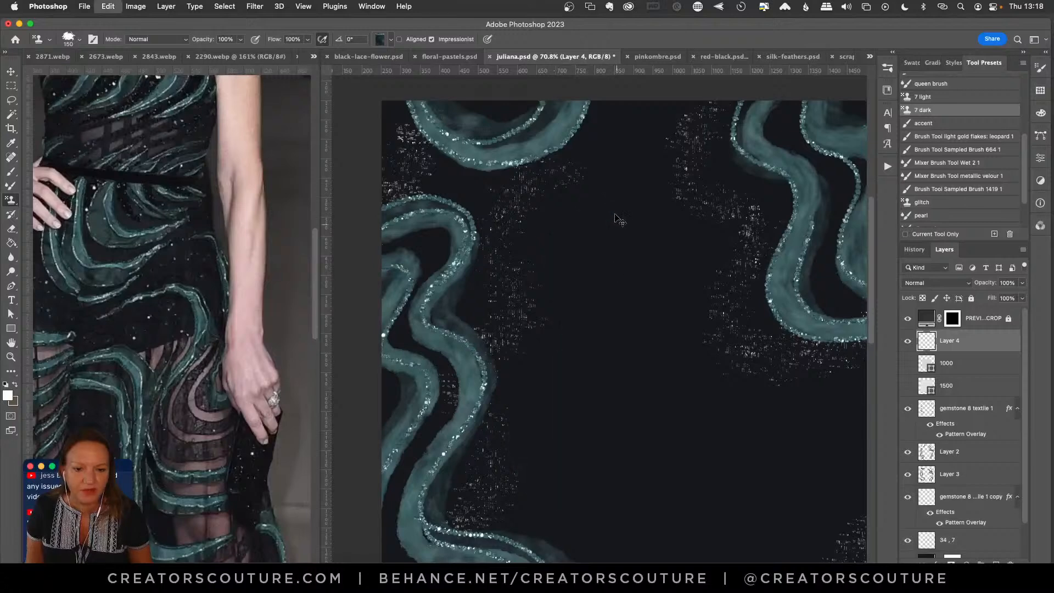
{"action": "mouse_move", "coordinate": [637, 187]}
{"action": "left_mouse_down"}
{"action": "mouse_move", "coordinate": [587, 236]}
{"action": "mouse_move", "coordinate": [570, 445]}
{"action": "mouse_move", "coordinate": [546, 488]}
{"action": "left_mouse_up"}
{"action": "key", "text": "super+z"}
{"action": "mouse_move", "coordinate": [600, 211]}
{"action": "left_mouse_down"}
{"action": "mouse_move", "coordinate": [580, 243]}
{"action": "mouse_move", "coordinate": [588, 316]}
{"action": "mouse_move", "coordinate": [563, 479]}
{"action": "mouse_move", "coordinate": [544, 491]}
{"action": "left_mouse_up"}
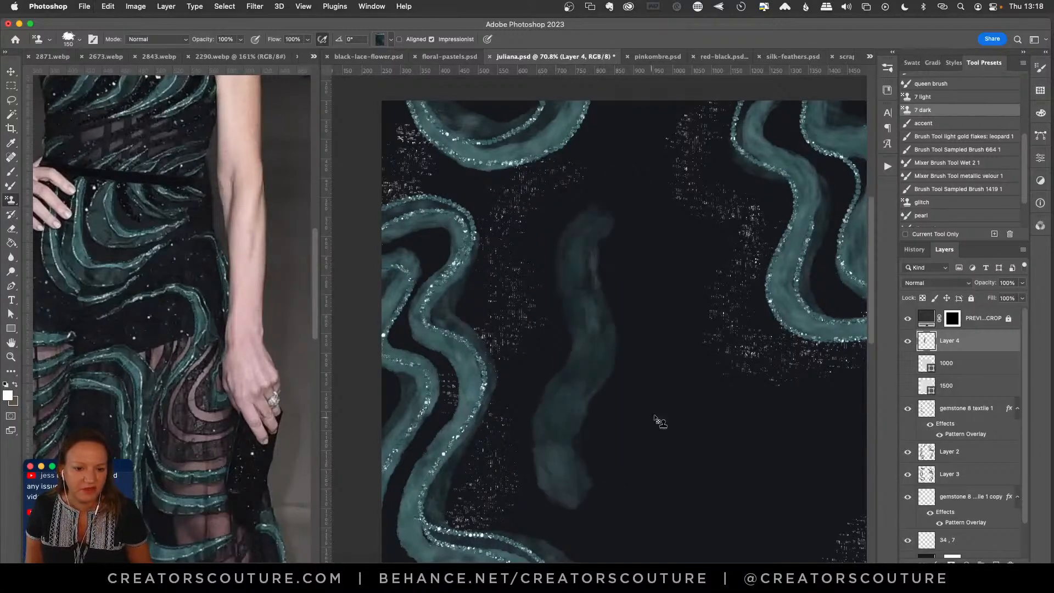
Paint a lighter wavy band beside the dark stroke with the 7 light preset, and shift the combined strokes slightly up and right.
{"action": "left_click", "coordinate": [927, 100]}
{"action": "mouse_move", "coordinate": [644, 223]}
{"action": "left_mouse_down"}
{"action": "mouse_move", "coordinate": [612, 310]}
{"action": "mouse_move", "coordinate": [584, 485]}
{"action": "left_mouse_up"}
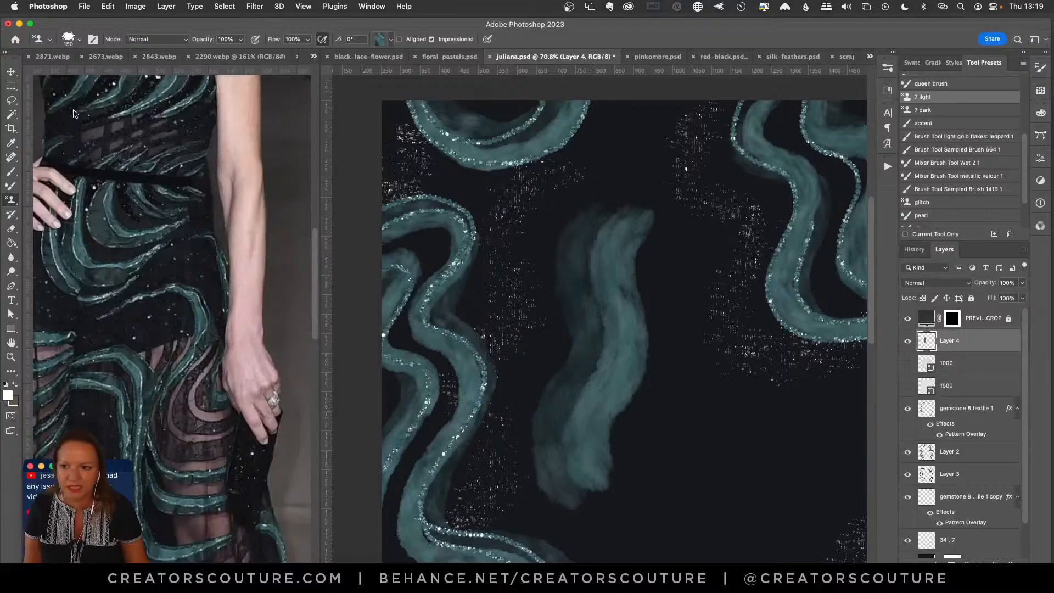
{"action": "left_click", "coordinate": [11, 71]}
{"action": "left_click_drag", "start_coordinate": [609, 308], "coordinate": [631, 282]}
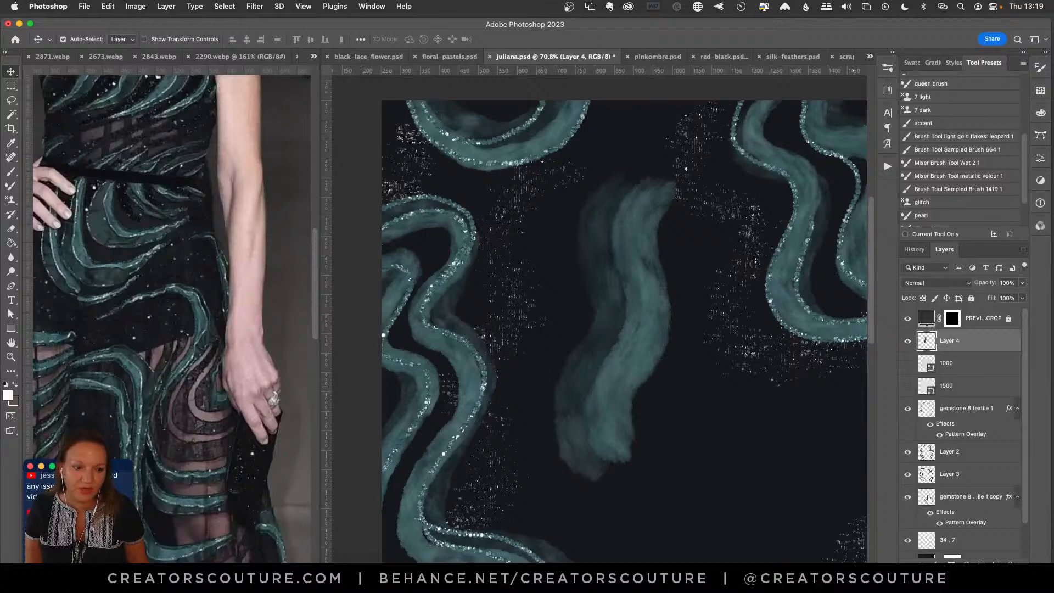
Clear the strokes from Layer 4 and try straight and wavy teal strokes with the Pattern Stamp tool, undoing each one.
{"action": "left_click", "coordinate": [12, 200]}
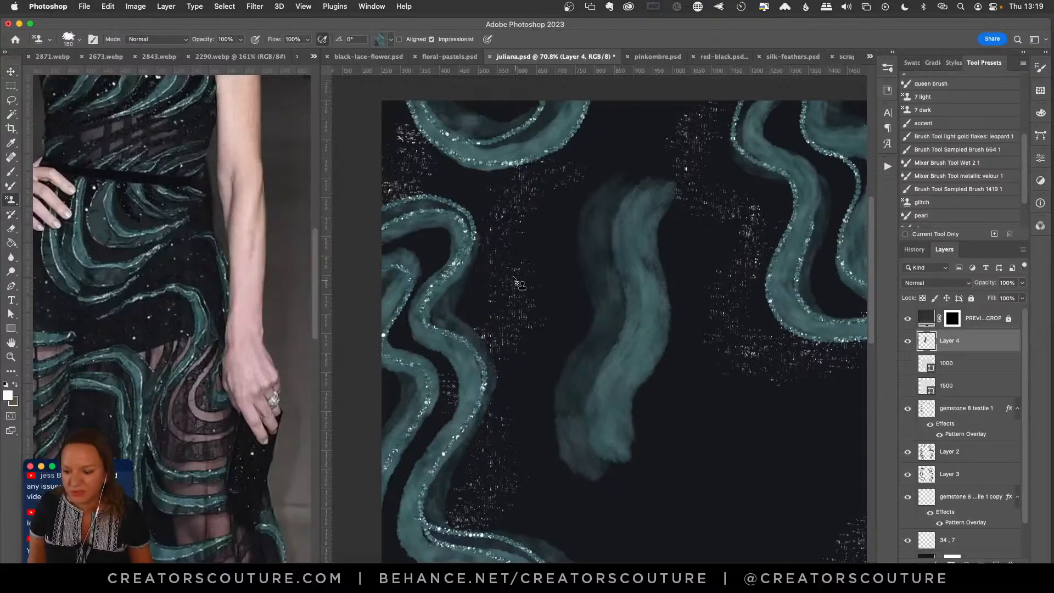
{"action": "key", "text": "Delete"}
{"action": "mouse_move", "coordinate": [624, 212]}
{"action": "left_mouse_down"}
{"action": "mouse_move", "coordinate": [608, 239]}
{"action": "mouse_move", "coordinate": [598, 420]}
{"action": "mouse_move", "coordinate": [582, 461]}
{"action": "left_mouse_up"}
{"action": "key", "text": "ctrl+z"}
{"action": "left_click", "coordinate": [624, 234]}
{"action": "left_click_drag", "start_coordinate": [623, 231], "coordinate": [554, 411]}
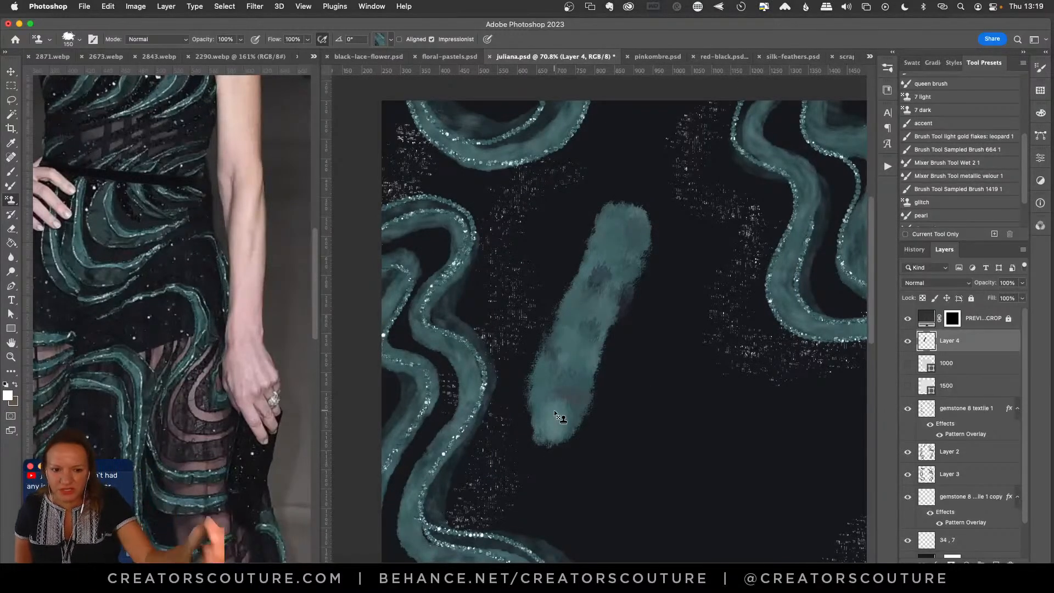
{"action": "key", "text": "ctrl+z"}
{"action": "mouse_move", "coordinate": [616, 220]}
{"action": "left_mouse_down"}
{"action": "mouse_move", "coordinate": [593, 272]}
{"action": "mouse_move", "coordinate": [601, 346]}
{"action": "mouse_move", "coordinate": [571, 406]}
{"action": "mouse_move", "coordinate": [574, 439]}
{"action": "mouse_move", "coordinate": [546, 473]}
{"action": "left_mouse_up"}
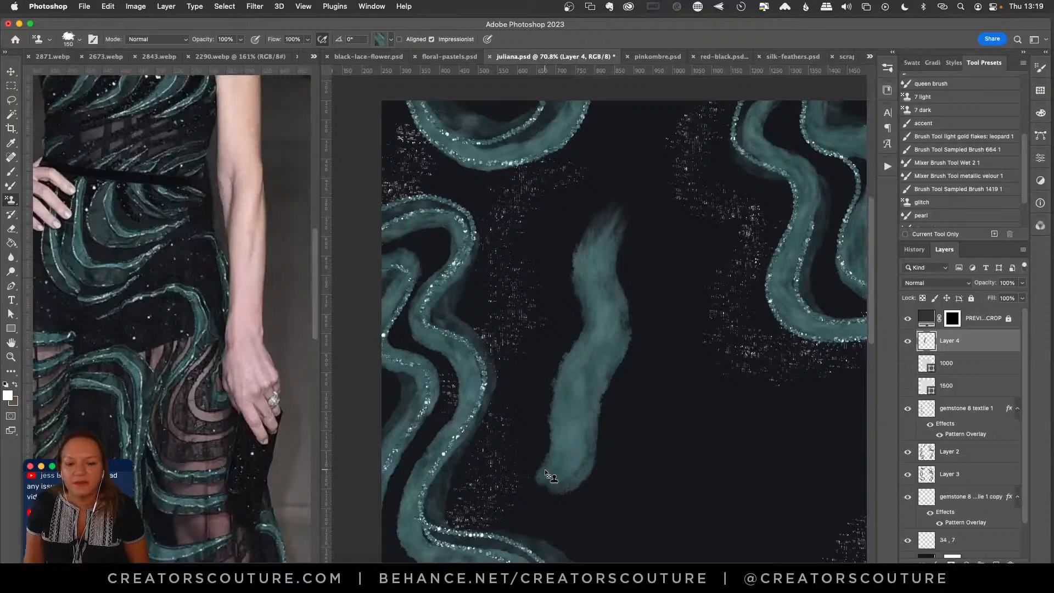
{"action": "key", "text": "ctrl+z"}
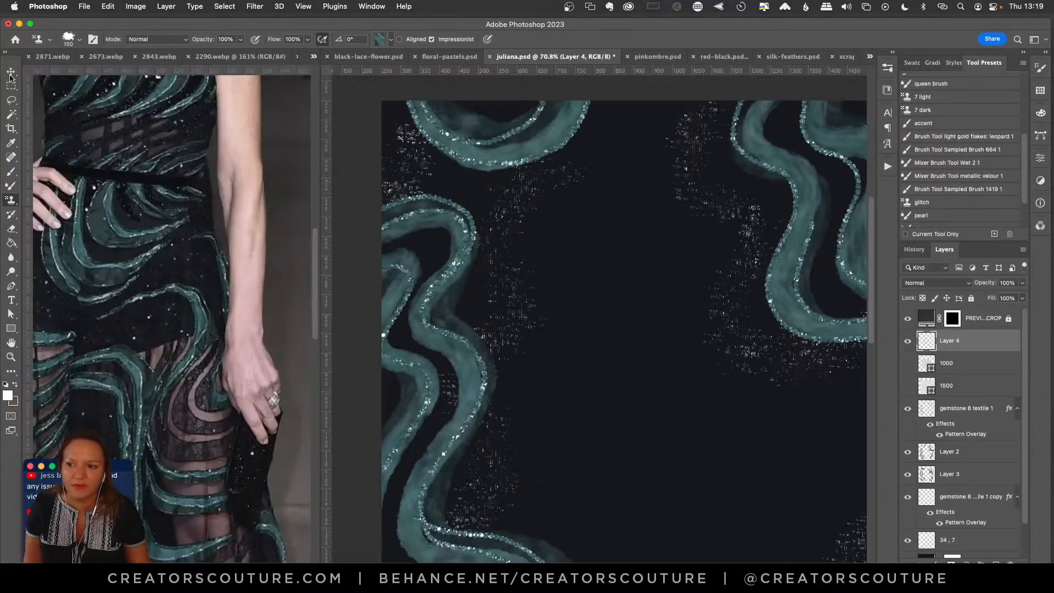
Examine the beaded outlines of the gemstone 8 textile 1 layer up close with the layer's effects hidden and shown again.
{"action": "left_click", "coordinate": [11, 72]}
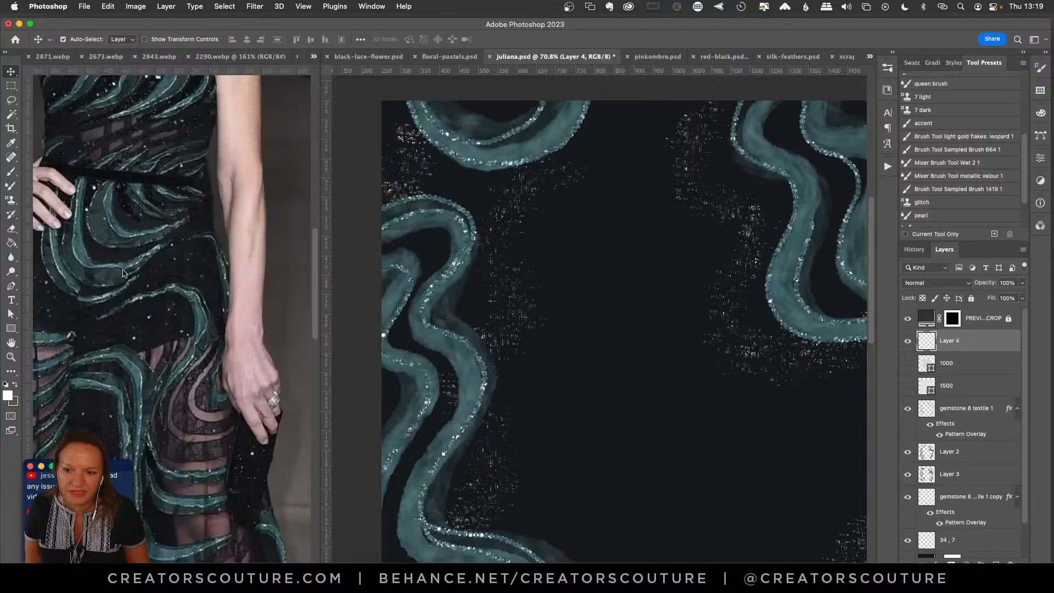
{"action": "left_click", "coordinate": [520, 130]}
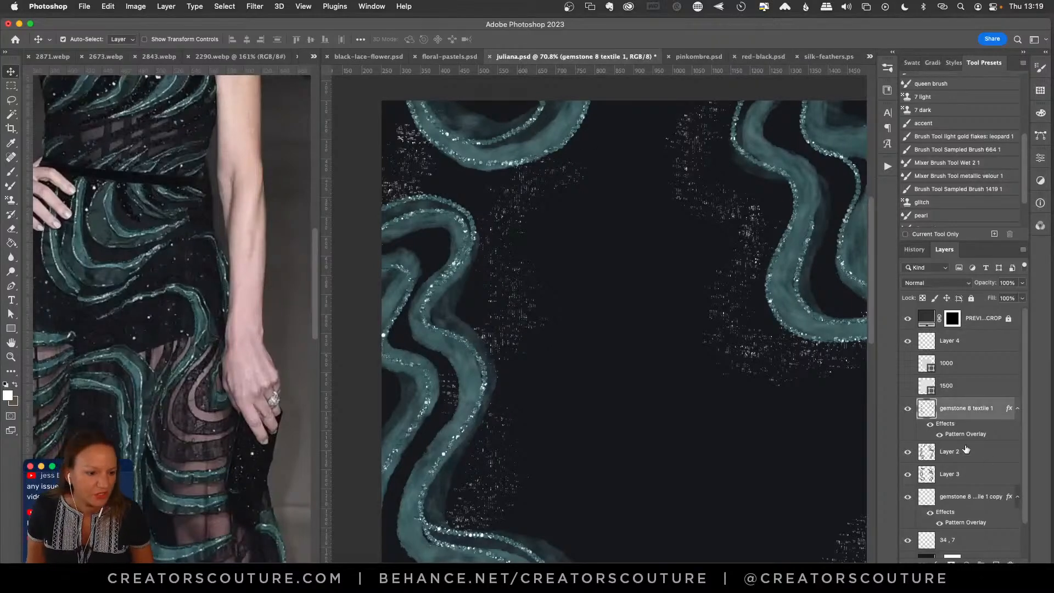
{"action": "left_click", "coordinate": [930, 425]}
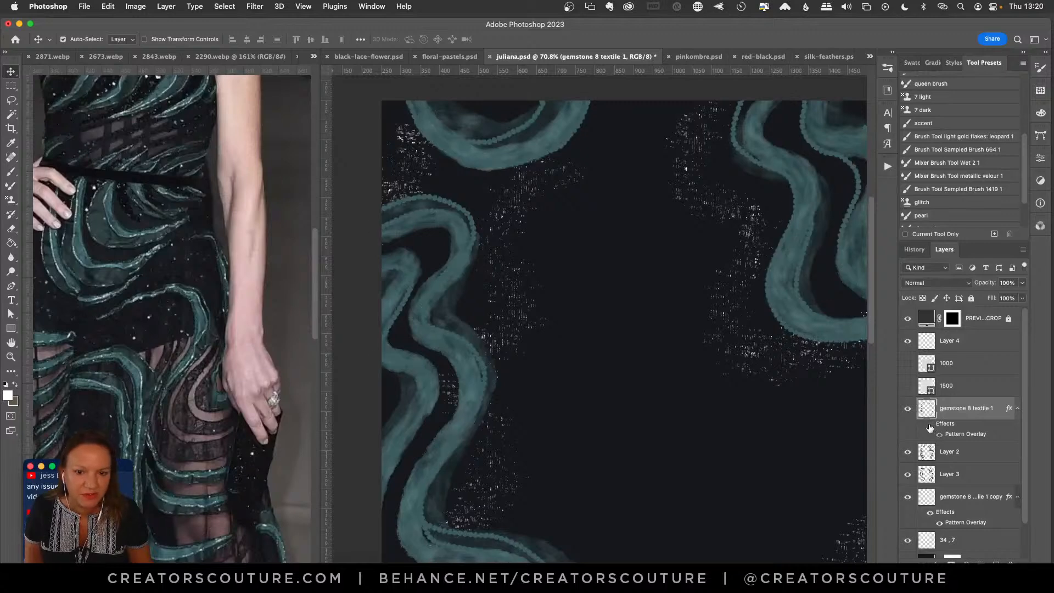
{"action": "left_click", "coordinate": [11, 356]}
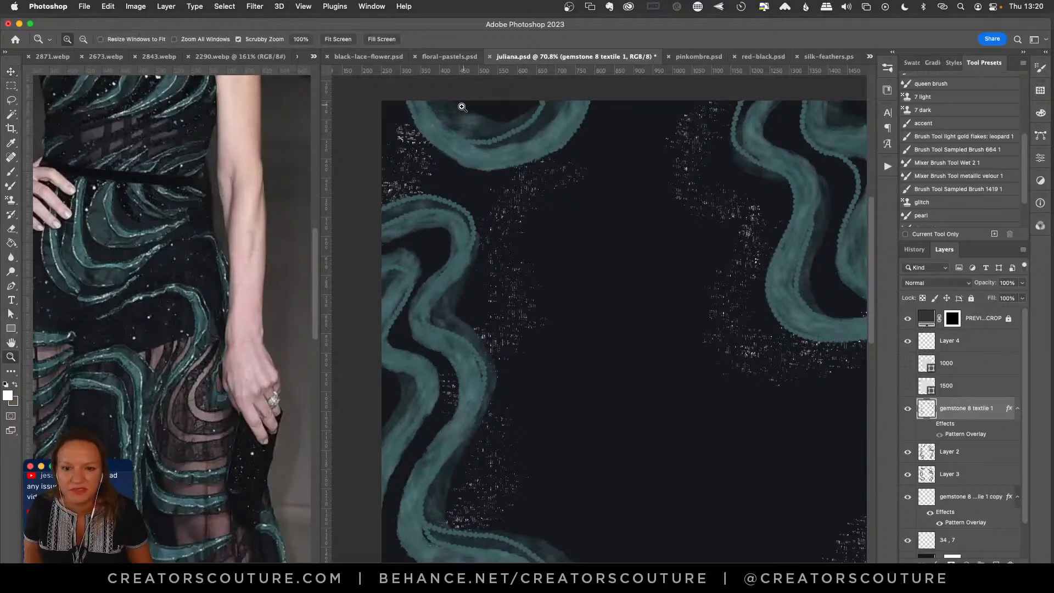
{"action": "left_click_drag", "start_coordinate": [461, 106], "coordinate": [508, 125]}
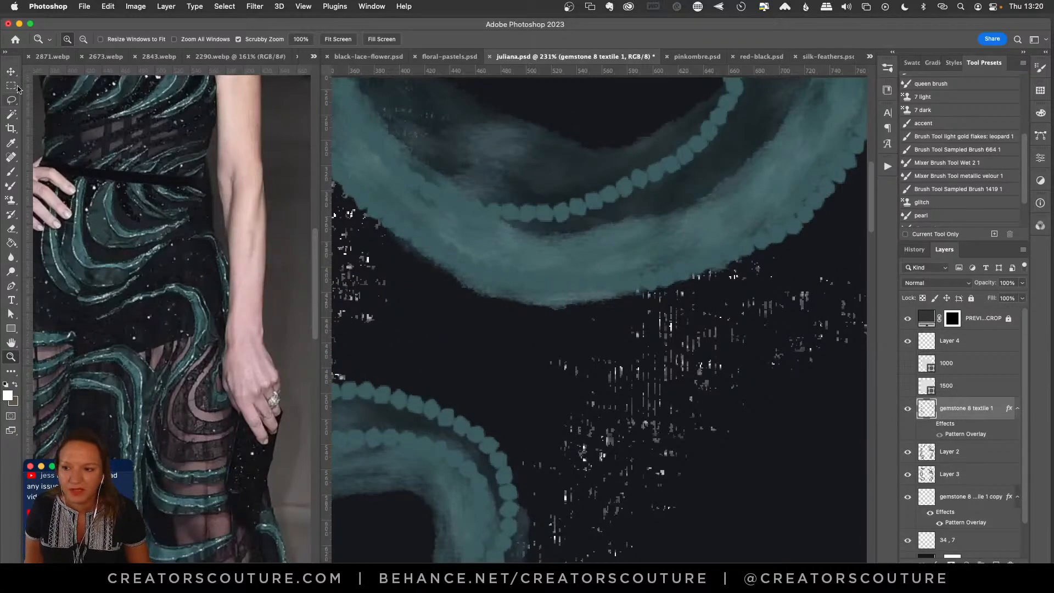
{"action": "left_click", "coordinate": [13, 72]}
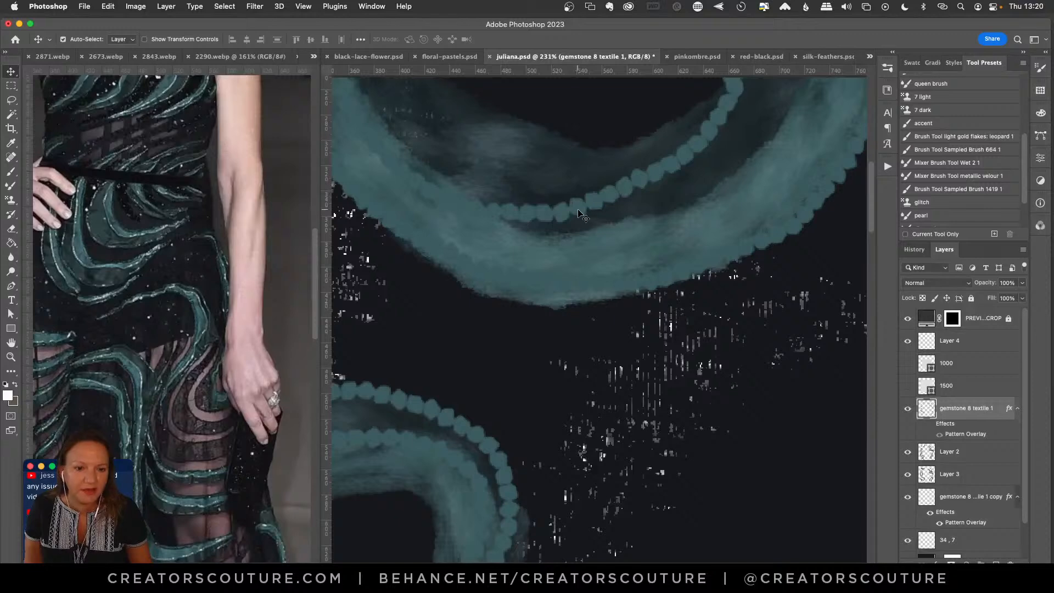
{"action": "left_click", "coordinate": [930, 424]}
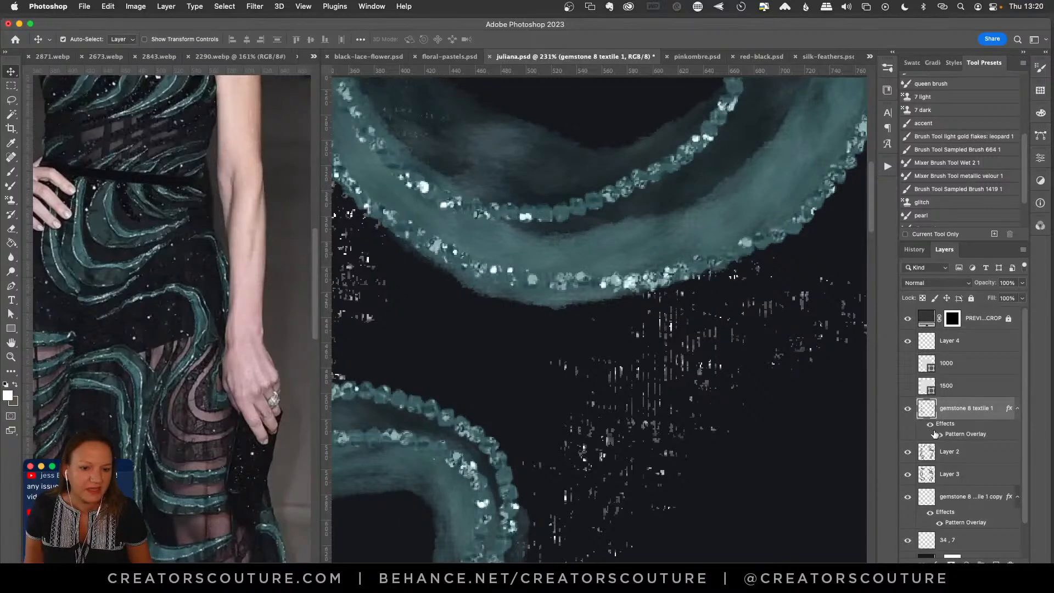
{"action": "key", "text": "super+0"}
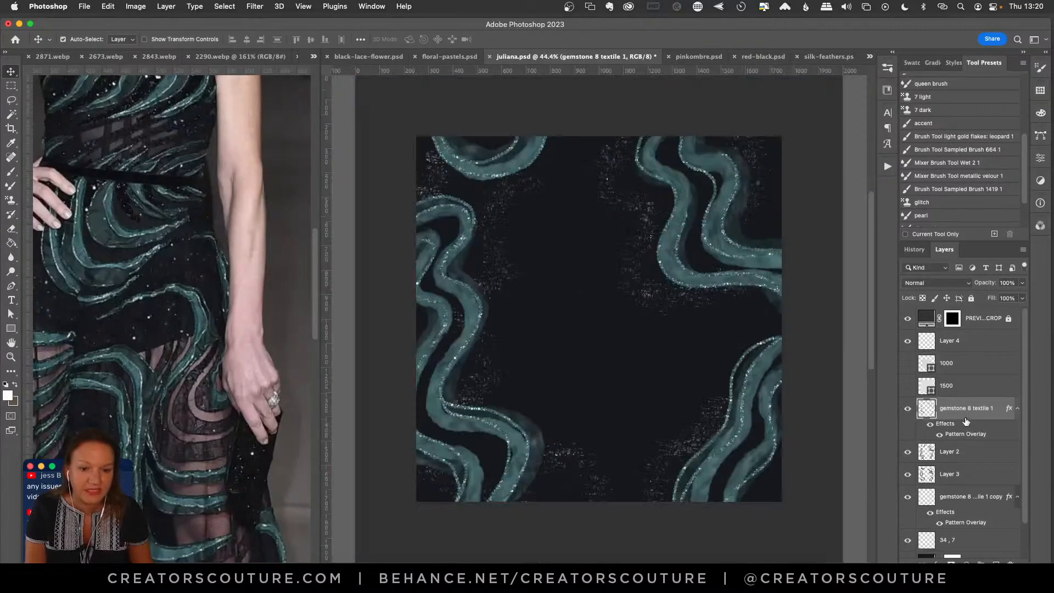
{"action": "left_click", "coordinate": [10, 357]}
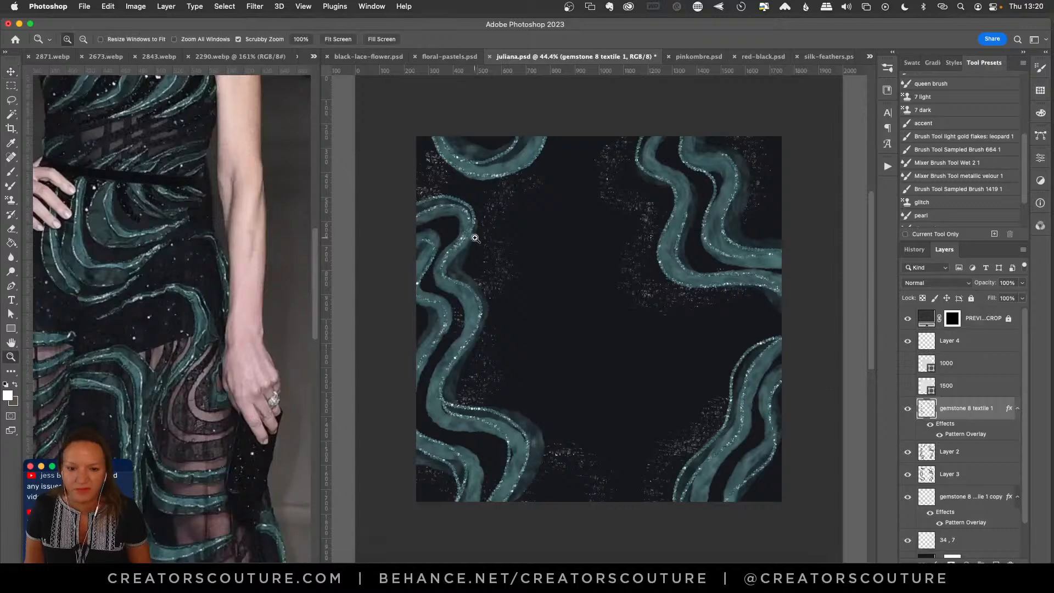
{"action": "left_click_drag", "start_coordinate": [476, 237], "coordinate": [487, 290]}
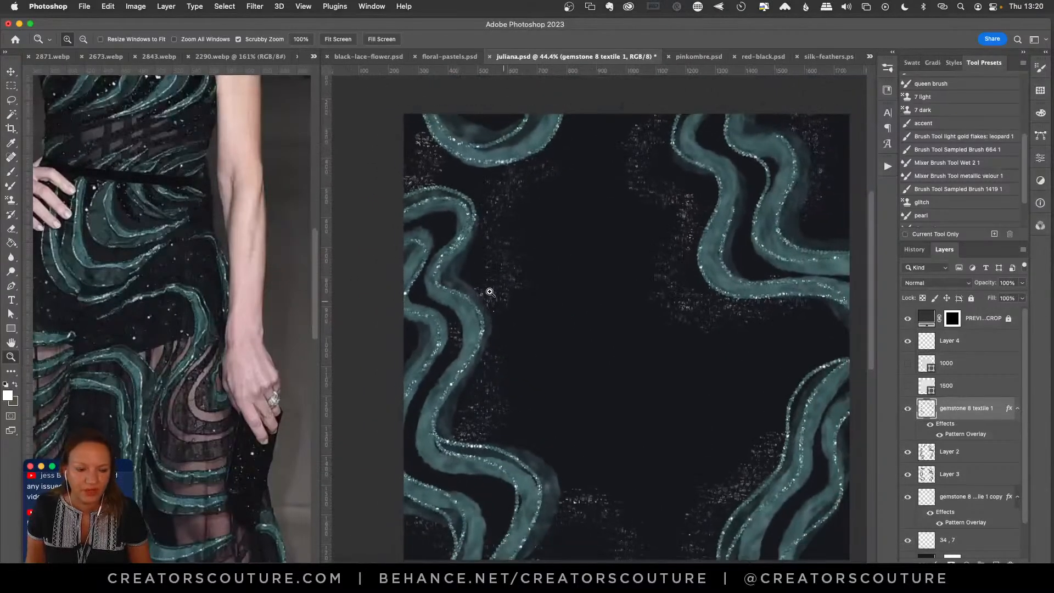
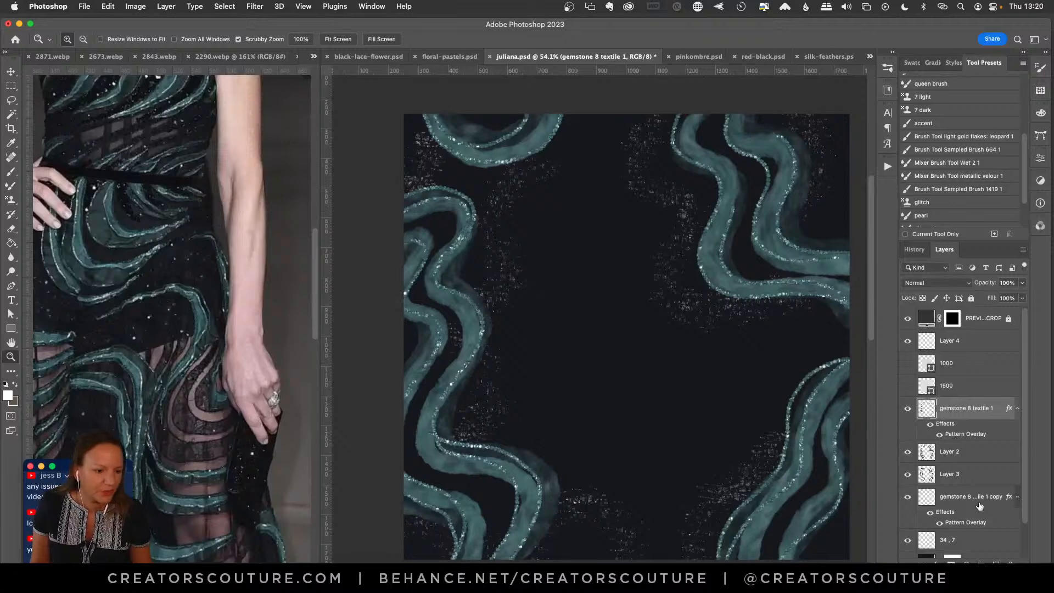
Load the light gold flakes: leopard 1 brush preset and compare the gemstone 8 textile 1 copy layer with its effects hidden and shown.
{"action": "left_click", "coordinate": [11, 186]}
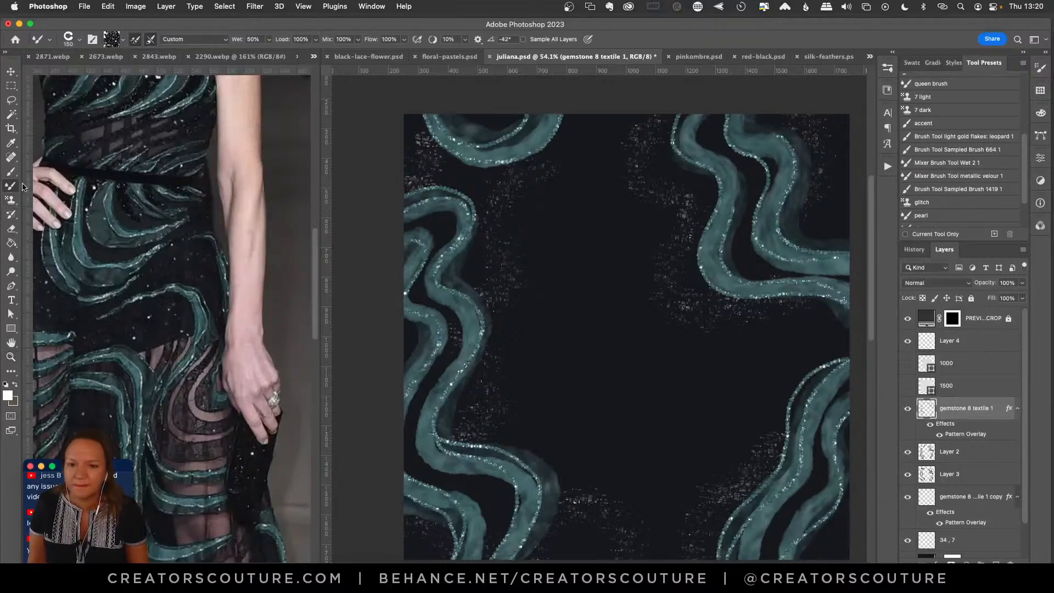
{"action": "left_click", "coordinate": [963, 140]}
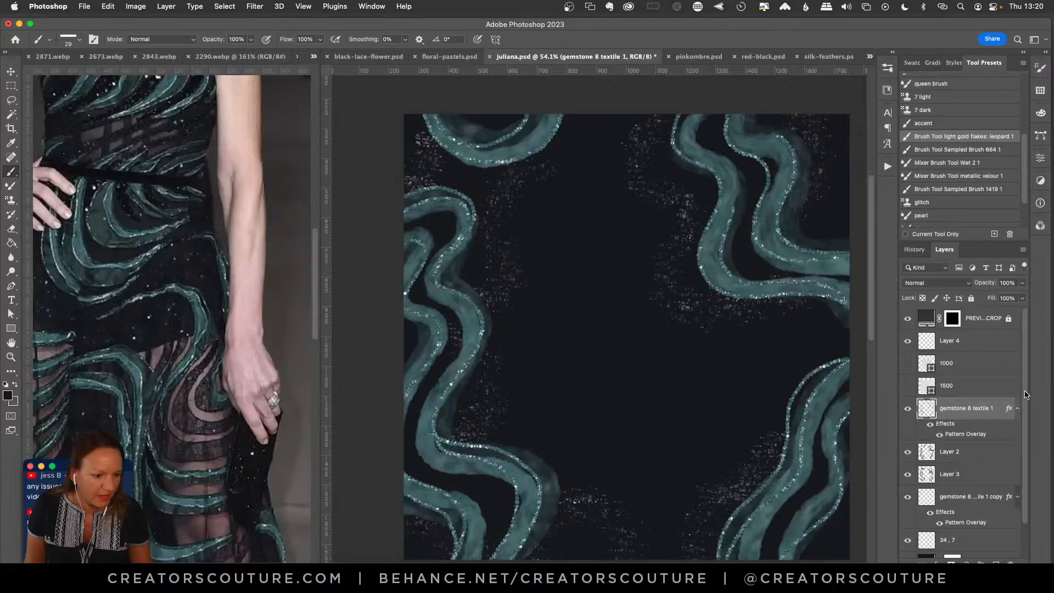
{"action": "left_click_drag", "start_coordinate": [1025, 394], "coordinate": [1019, 457]}
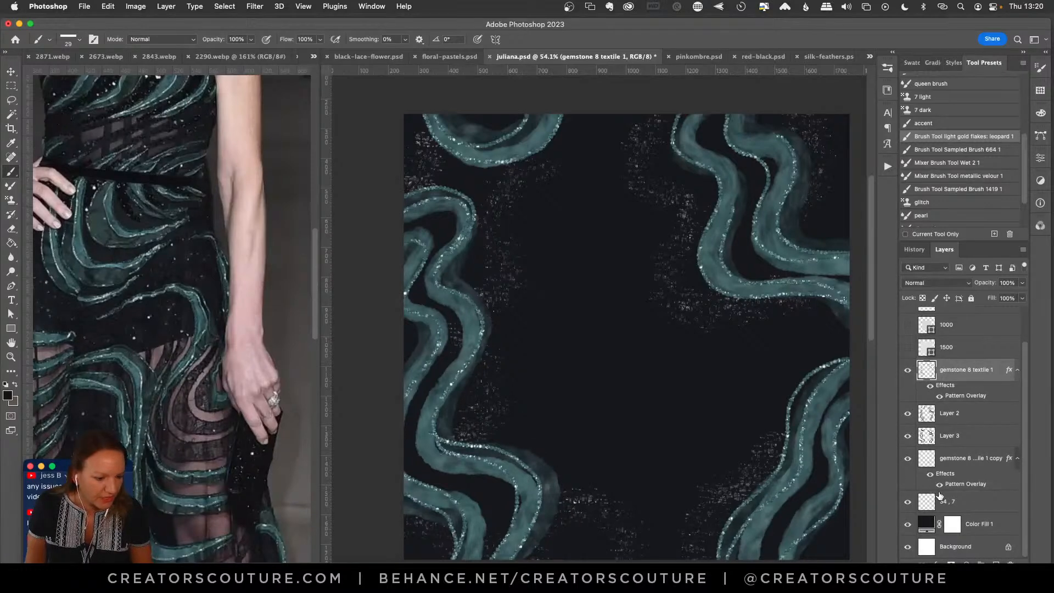
{"action": "left_click", "coordinate": [953, 465]}
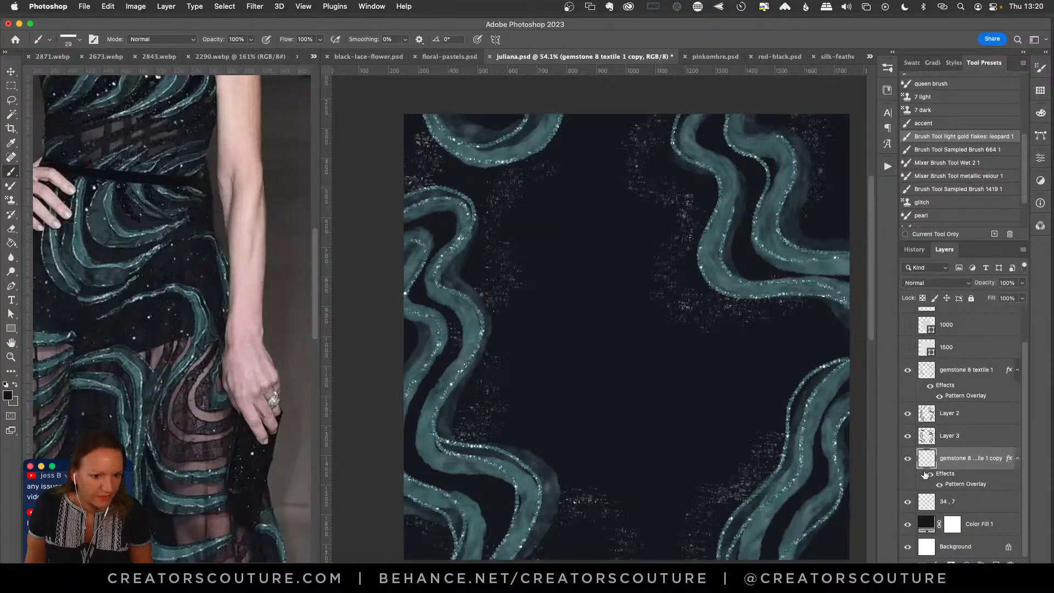
{"action": "left_click", "coordinate": [928, 477]}
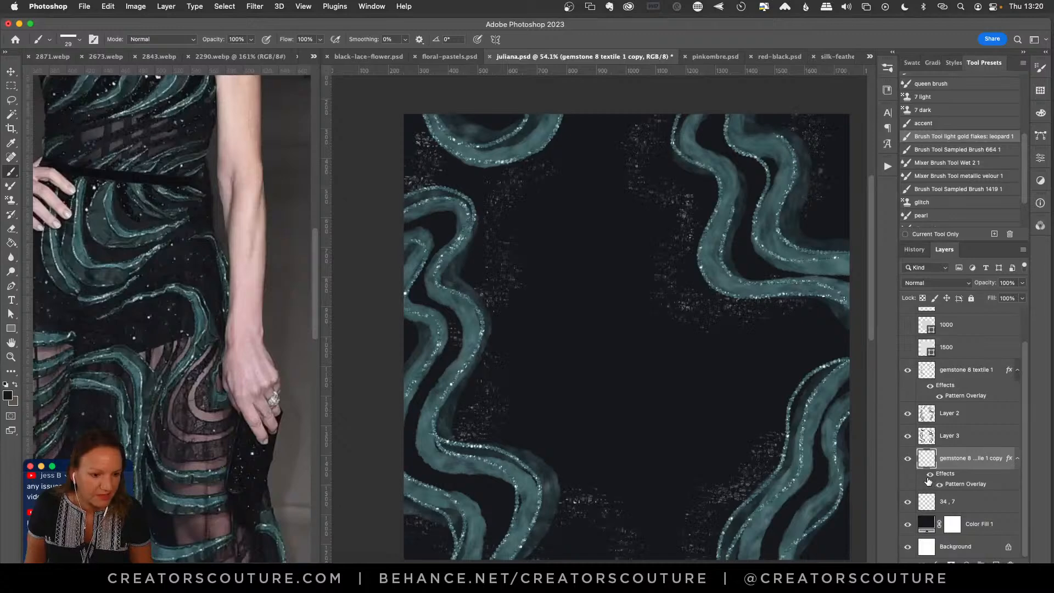
{"action": "left_click", "coordinate": [928, 479]}
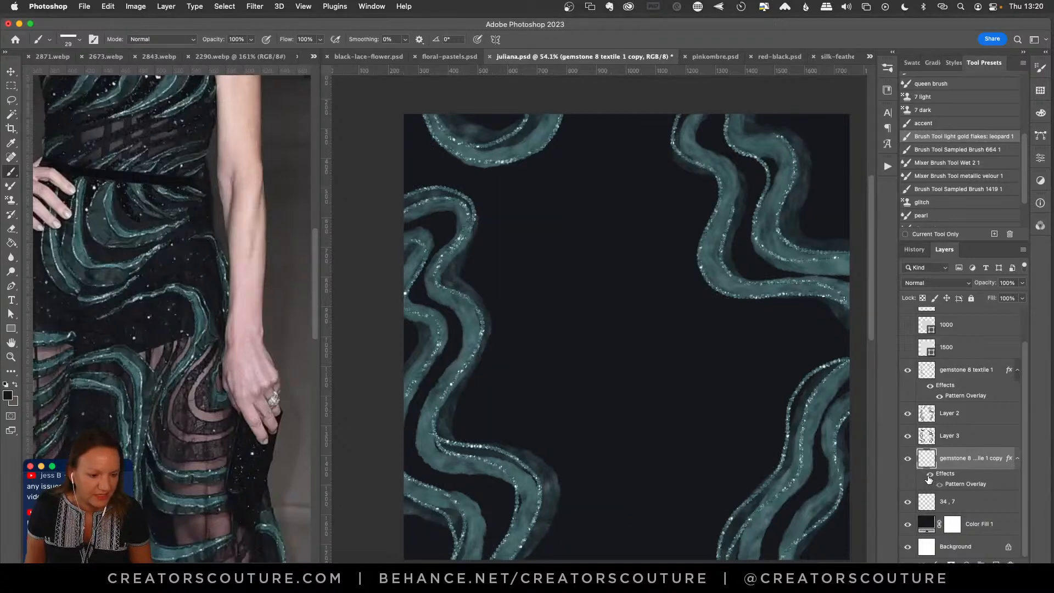
{"action": "left_click", "coordinate": [928, 479]}
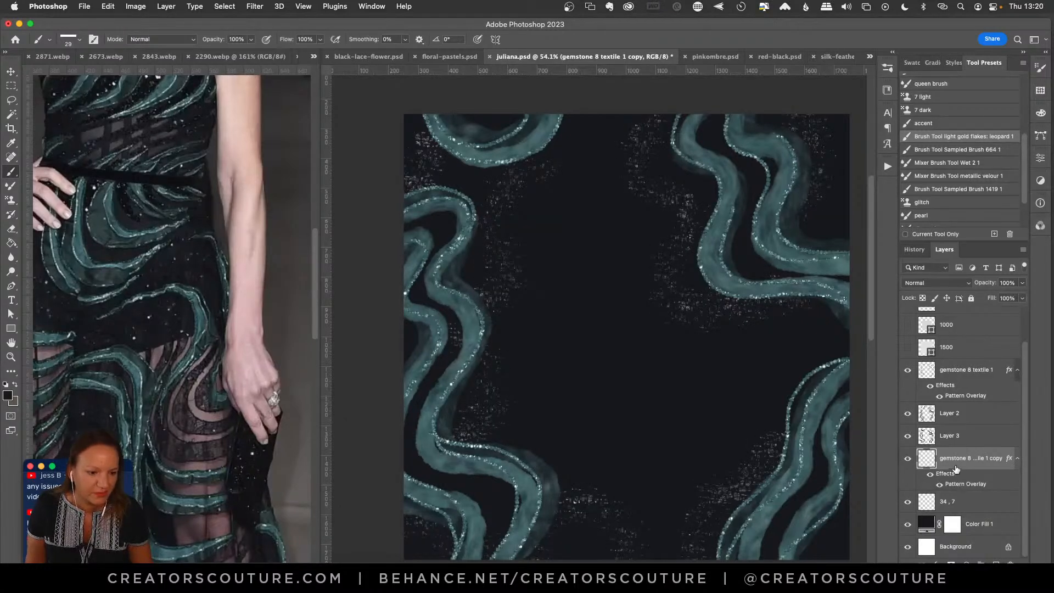
Try scattered bead strokes in the empty middle of the artwork on the gemstone 8 textile 1 copy layer.
{"action": "mouse_move", "coordinate": [602, 257]}
{"action": "left_mouse_down"}
{"action": "mouse_move", "coordinate": [578, 292]}
{"action": "mouse_move", "coordinate": [618, 306]}
{"action": "mouse_move", "coordinate": [568, 360]}
{"action": "mouse_move", "coordinate": [609, 373]}
{"action": "mouse_move", "coordinate": [610, 412]}
{"action": "left_mouse_up"}
{"action": "key", "text": "super+z"}
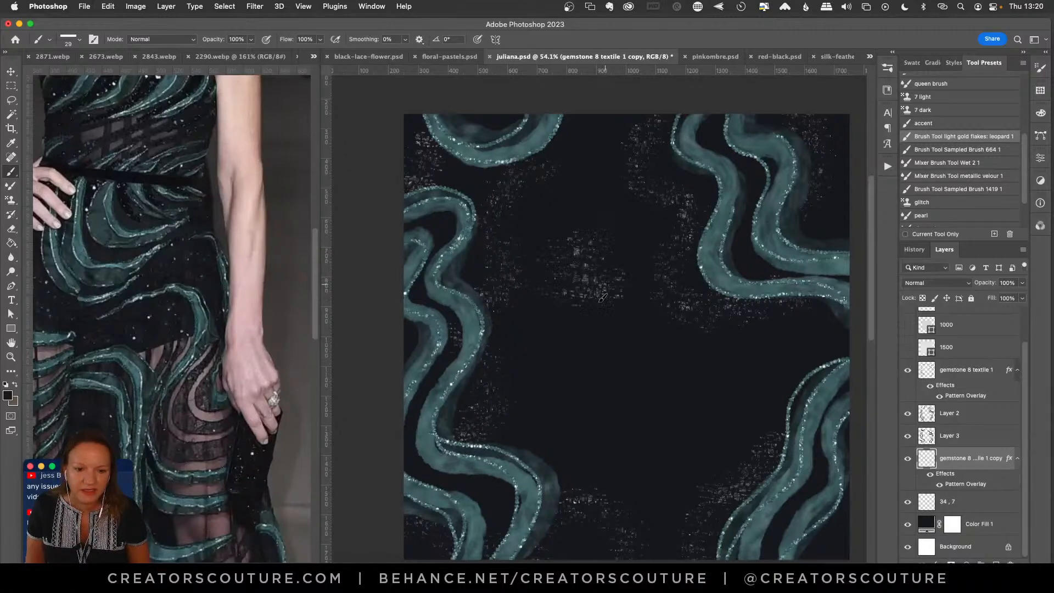
{"action": "left_click", "coordinate": [8, 370]}
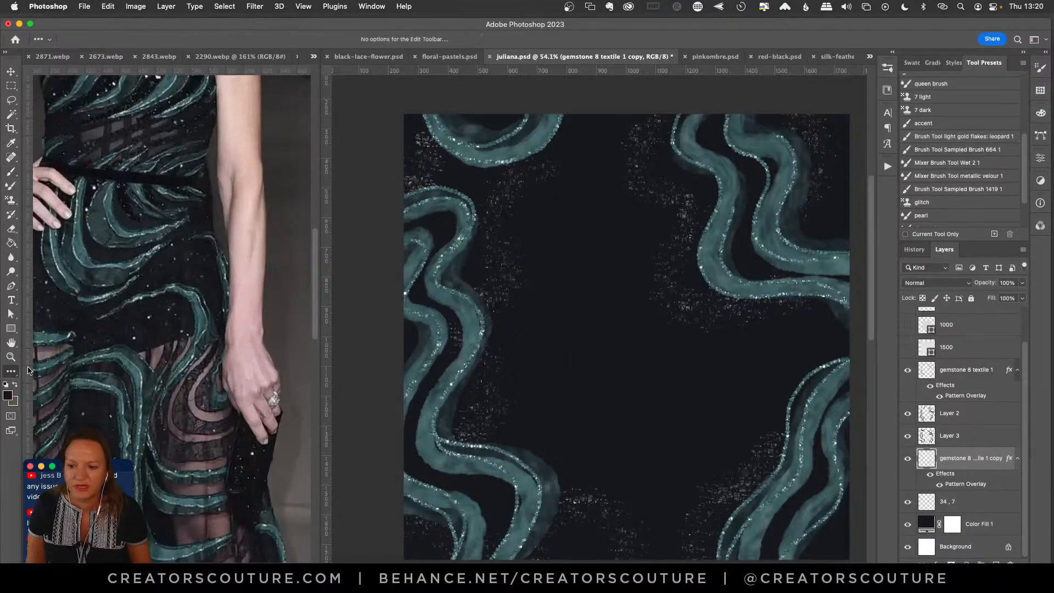
{"action": "key", "text": "z"}
{"action": "left_click", "coordinate": [619, 306]}
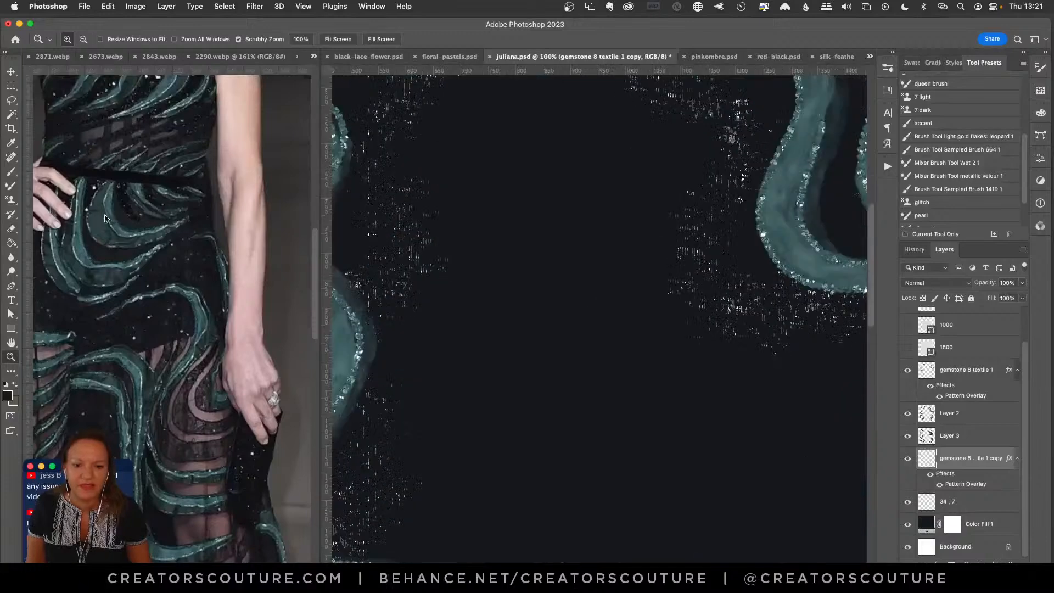
{"action": "left_click", "coordinate": [10, 173]}
{"action": "mouse_move", "coordinate": [569, 203]}
{"action": "left_mouse_down"}
{"action": "mouse_move", "coordinate": [540, 279]}
{"action": "mouse_move", "coordinate": [566, 353]}
{"action": "mouse_move", "coordinate": [531, 421]}
{"action": "mouse_move", "coordinate": [582, 447]}
{"action": "mouse_move", "coordinate": [684, 451]}
{"action": "left_mouse_up"}
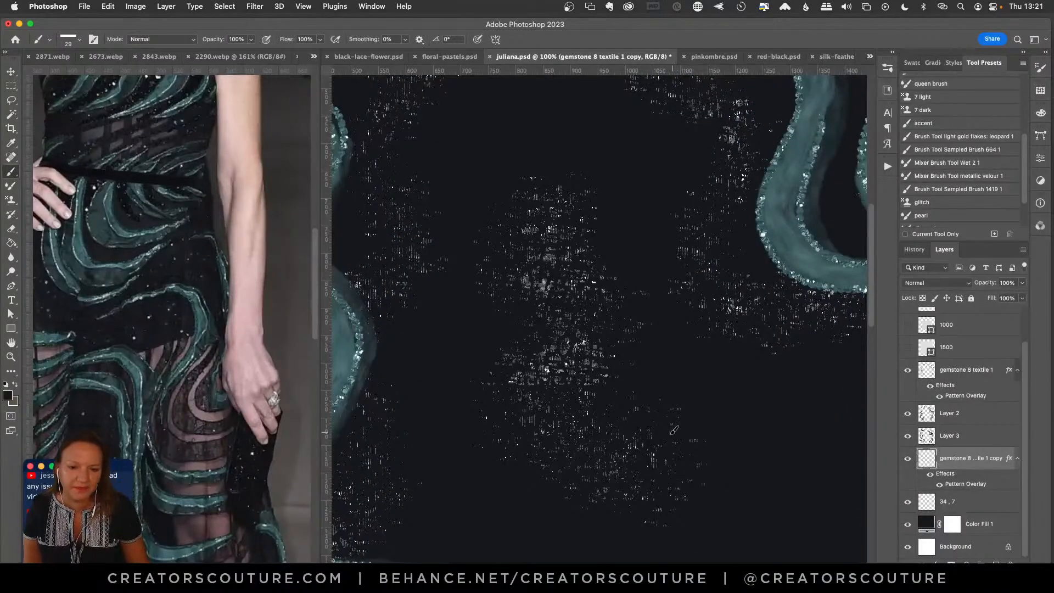
{"action": "mouse_move", "coordinate": [627, 395]}
{"action": "left_mouse_down"}
{"action": "mouse_move", "coordinate": [592, 390]}
{"action": "mouse_move", "coordinate": [567, 231]}
{"action": "mouse_move", "coordinate": [510, 263]}
{"action": "mouse_move", "coordinate": [570, 420]}
{"action": "left_mouse_up"}
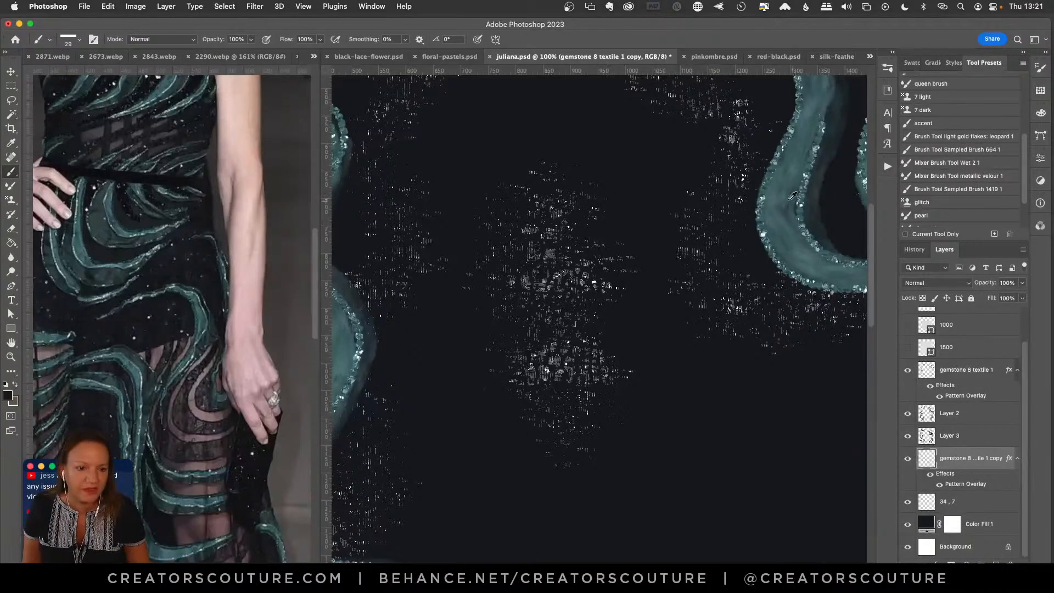
Sample the teal of the wavy band, try a bead stroke with it, and undo the trial strokes in the middle.
{"action": "left_click", "coordinate": [780, 194], "text": "alt"}
{"action": "mouse_move", "coordinate": [631, 398]}
{"action": "left_mouse_down"}
{"action": "mouse_move", "coordinate": [614, 425]}
{"action": "mouse_move", "coordinate": [710, 485]}
{"action": "mouse_move", "coordinate": [629, 404]}
{"action": "left_mouse_up"}
{"action": "key", "text": "super+z"}
{"action": "key", "text": "super+z"}
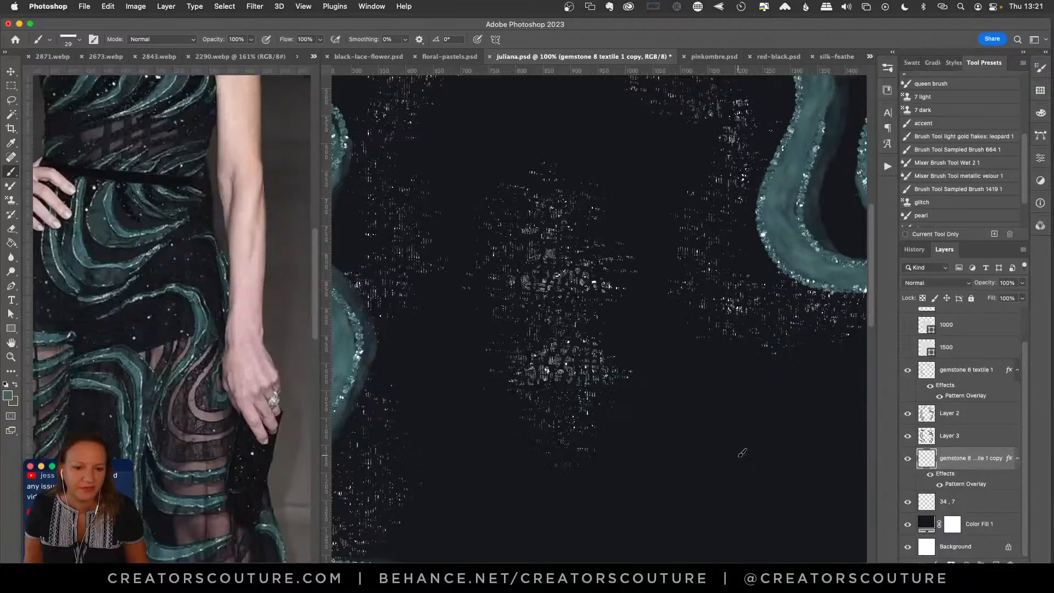
{"action": "key", "text": "super+0"}
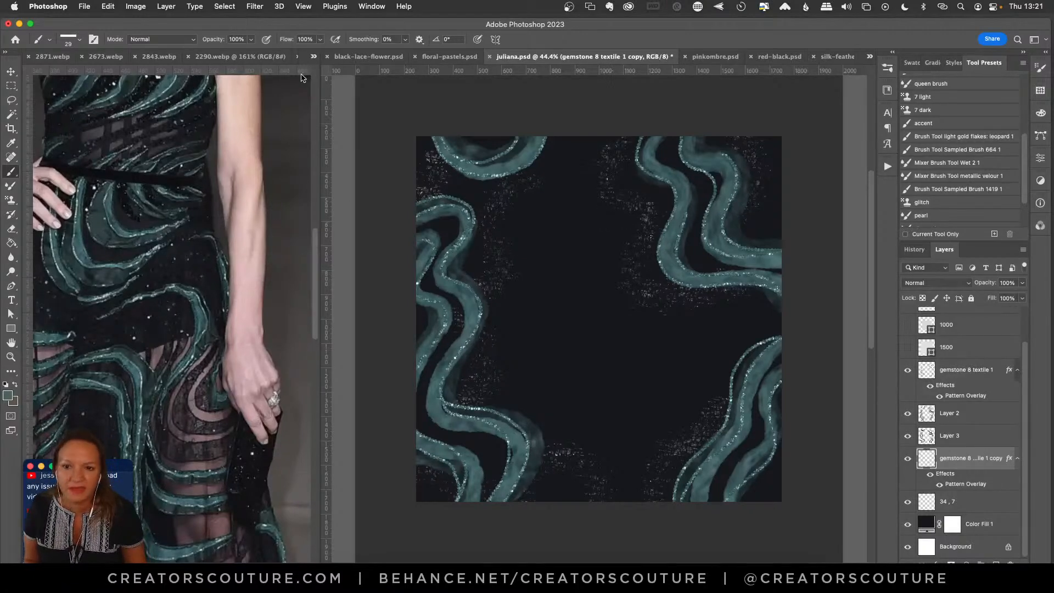
Browse the open dress reference photos, bring up 2299.webp, and show the red-black.psd artwork beside it.
{"action": "left_click", "coordinate": [315, 57]}
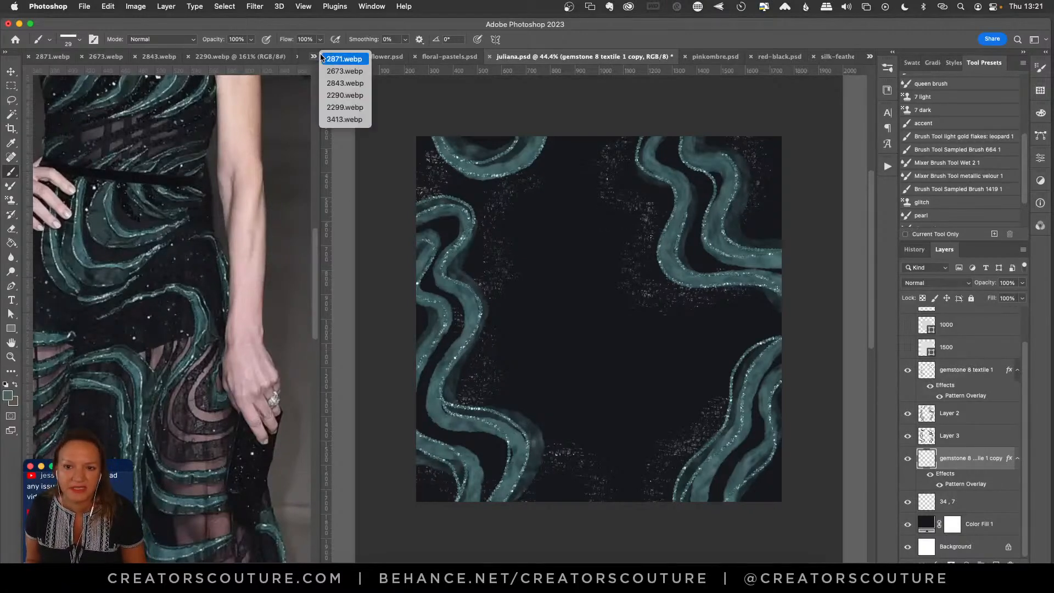
{"action": "left_click", "coordinate": [339, 83]}
{"action": "left_click", "coordinate": [314, 57]}
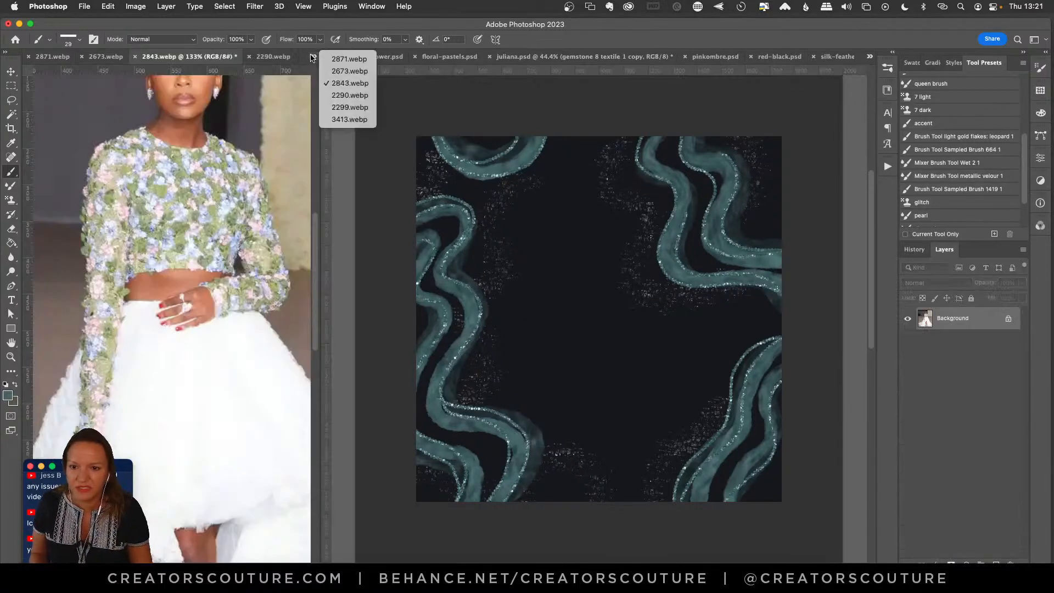
{"action": "left_click", "coordinate": [341, 94]}
{"action": "left_click", "coordinate": [312, 57]}
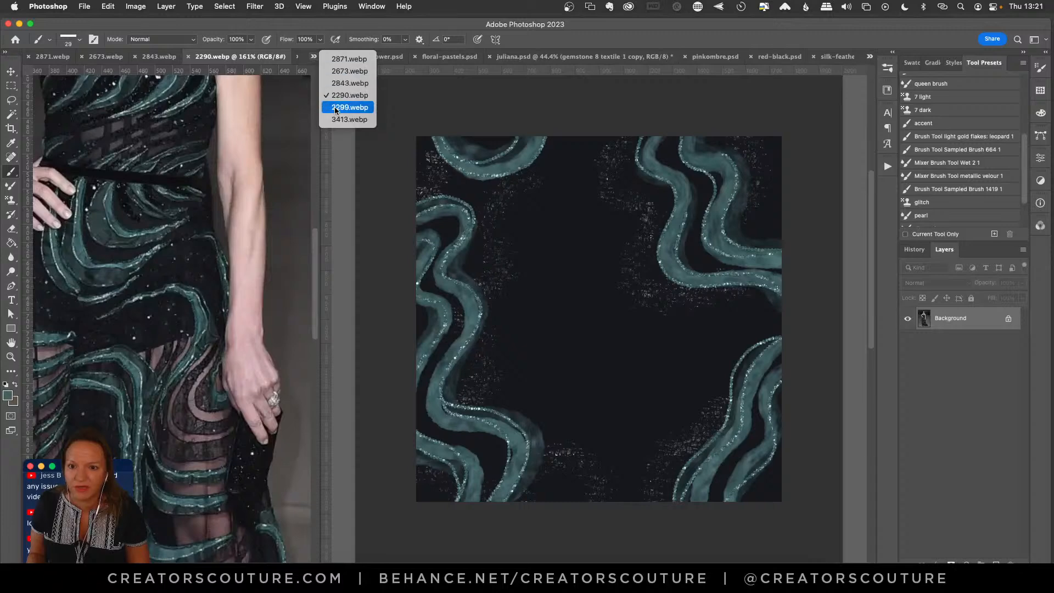
{"action": "left_click", "coordinate": [338, 106]}
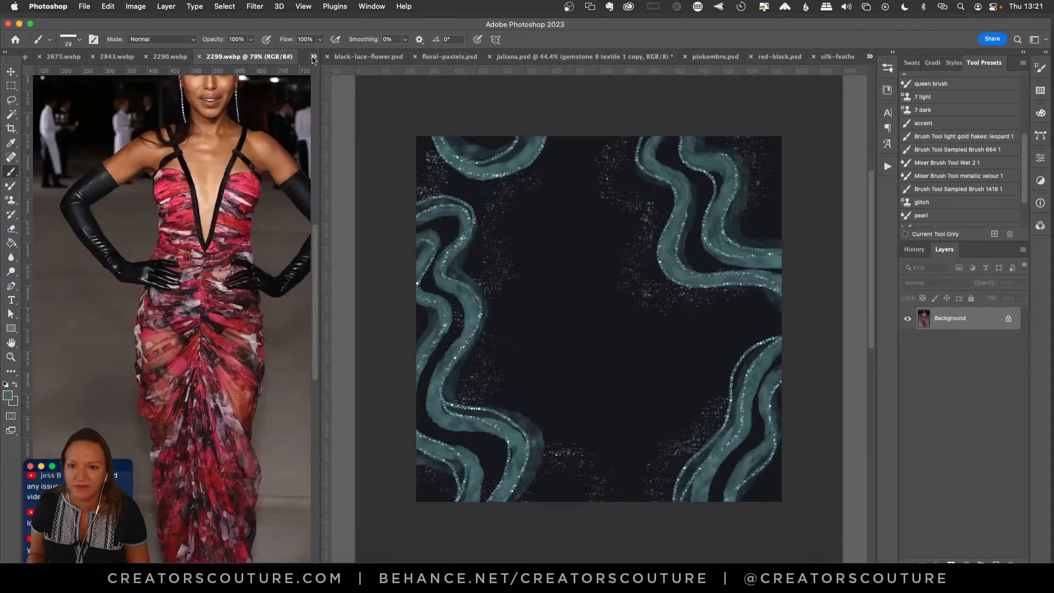
{"action": "left_click", "coordinate": [313, 57]}
{"action": "left_click", "coordinate": [343, 119]}
{"action": "left_click", "coordinate": [313, 57]}
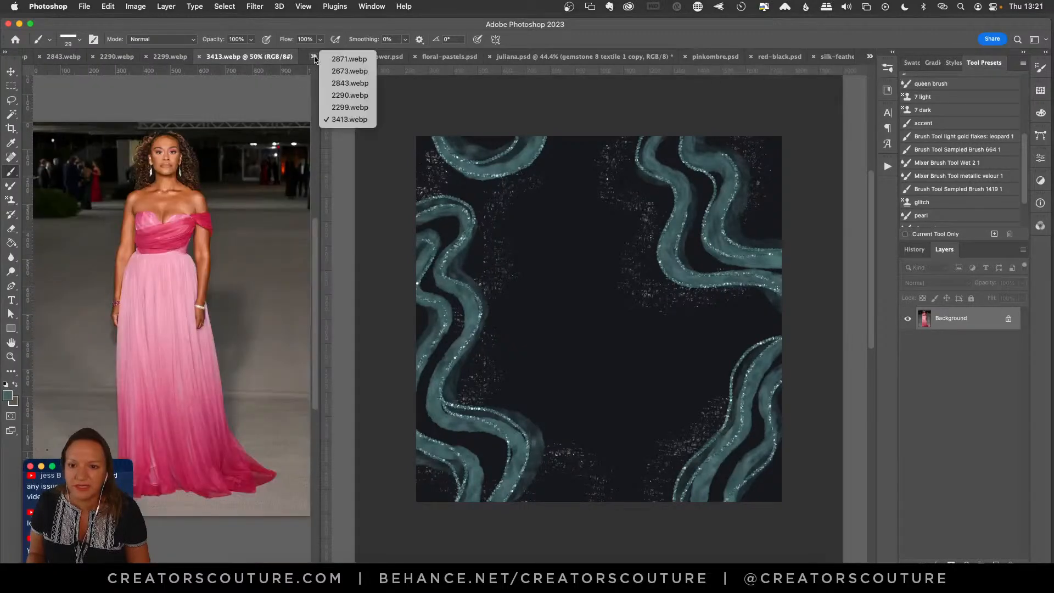
{"action": "left_click", "coordinate": [346, 107]}
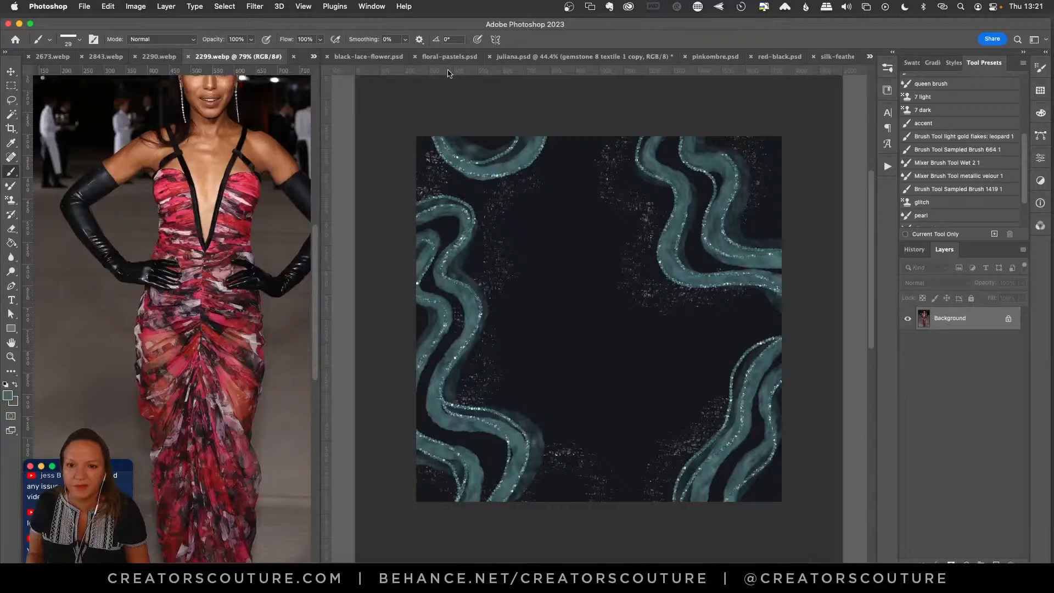
{"action": "left_click", "coordinate": [775, 57]}
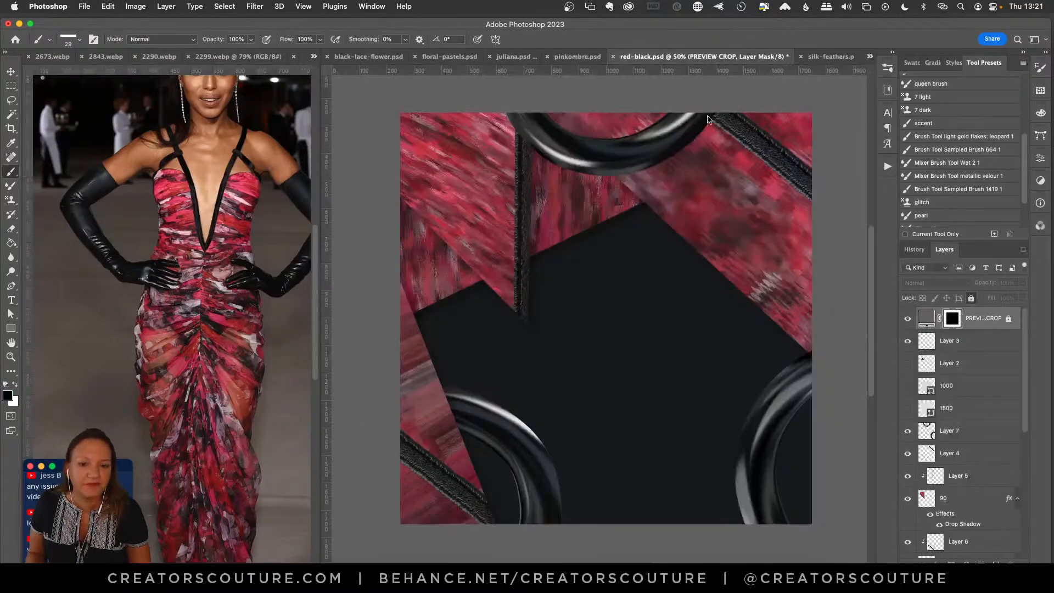
Select a narrow vertical strip of the red bodice fabric in 2299.webp and define it as a pattern with the default name.
{"action": "left_click", "coordinate": [11, 71]}
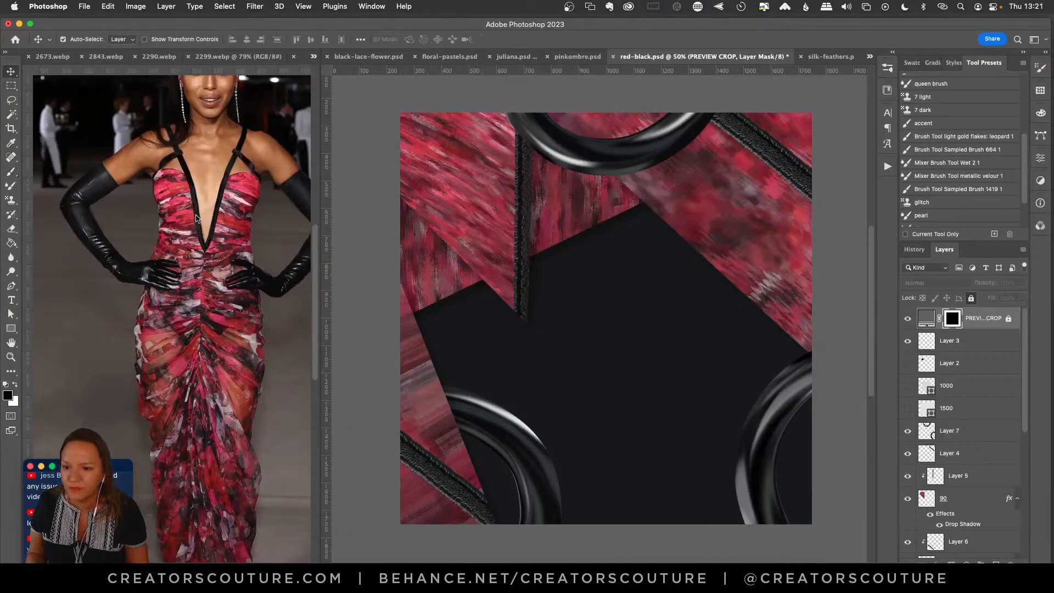
{"action": "left_click", "coordinate": [195, 218]}
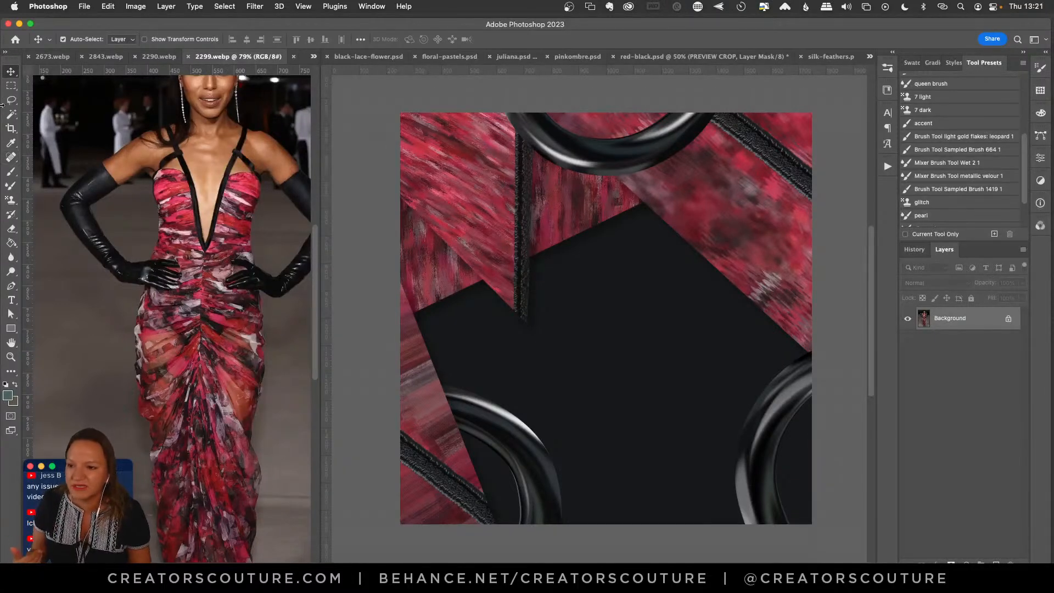
{"action": "left_click", "coordinate": [11, 85]}
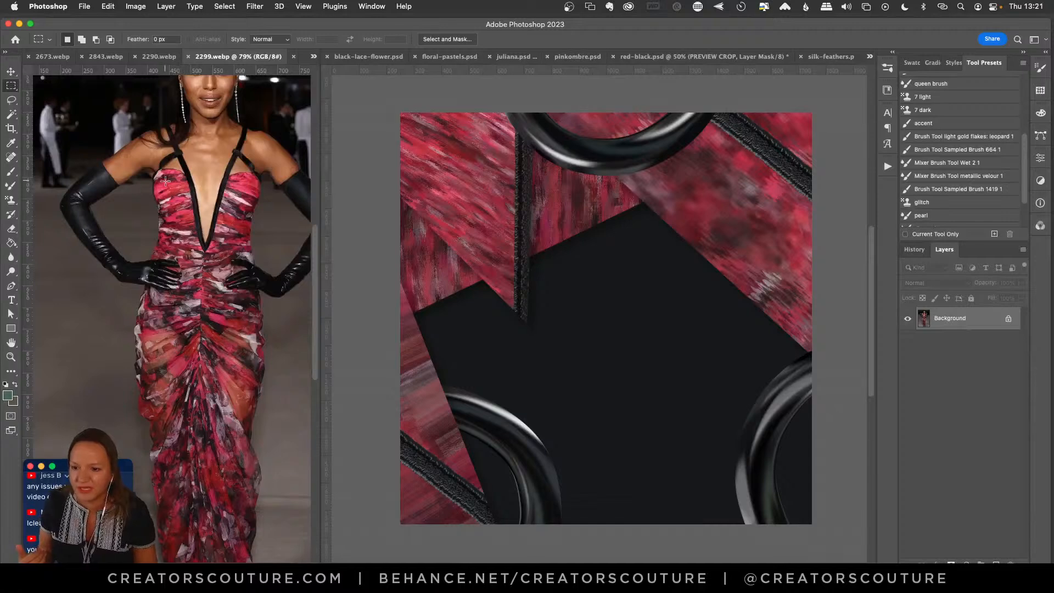
{"action": "left_click_drag", "start_coordinate": [163, 178], "coordinate": [185, 252]}
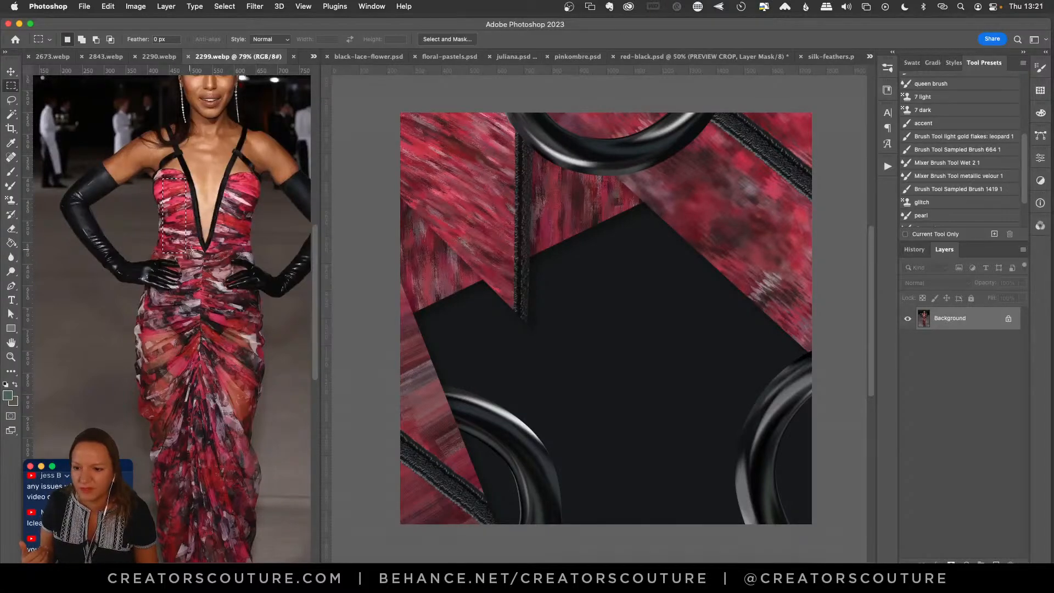
{"action": "key", "text": "shift+super+p"}
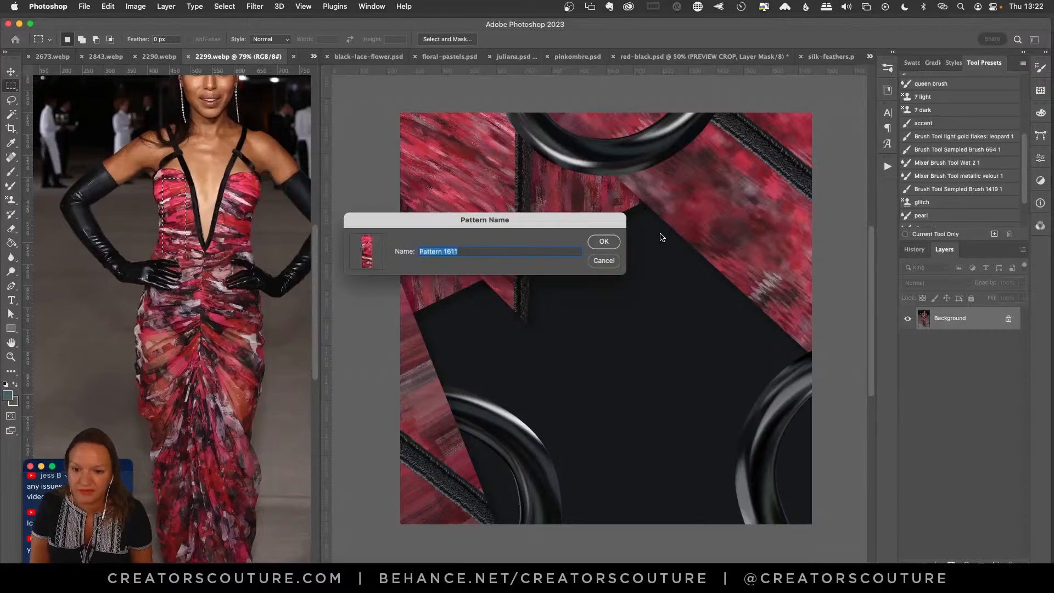
{"action": "left_click", "coordinate": [598, 243]}
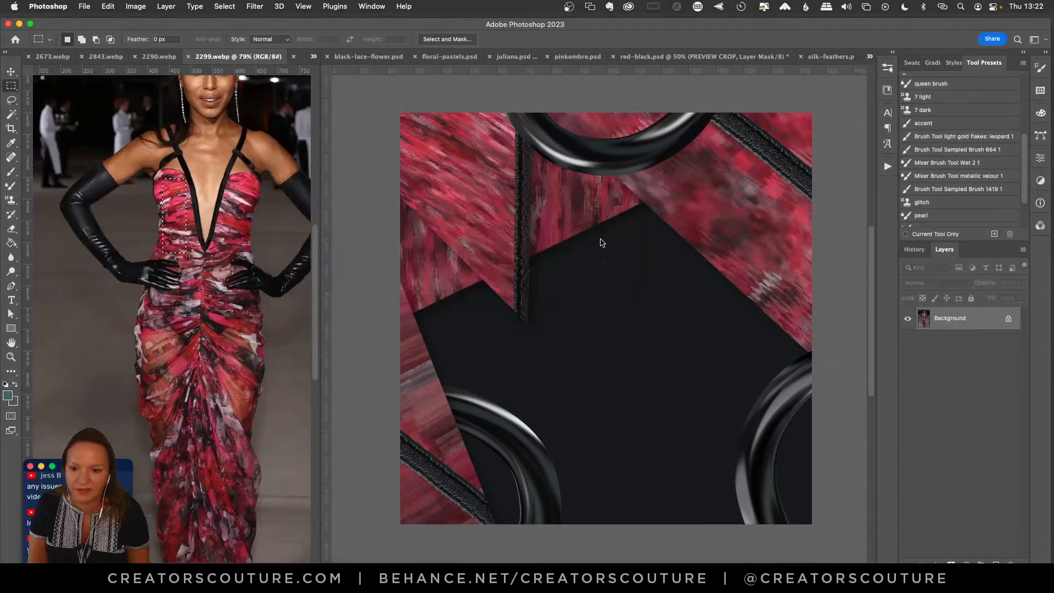
Set the Pattern Stamp tool to paint with a narrow red dress fabric pattern.
{"action": "left_click", "coordinate": [15, 201]}
{"action": "left_click", "coordinate": [72, 199]}
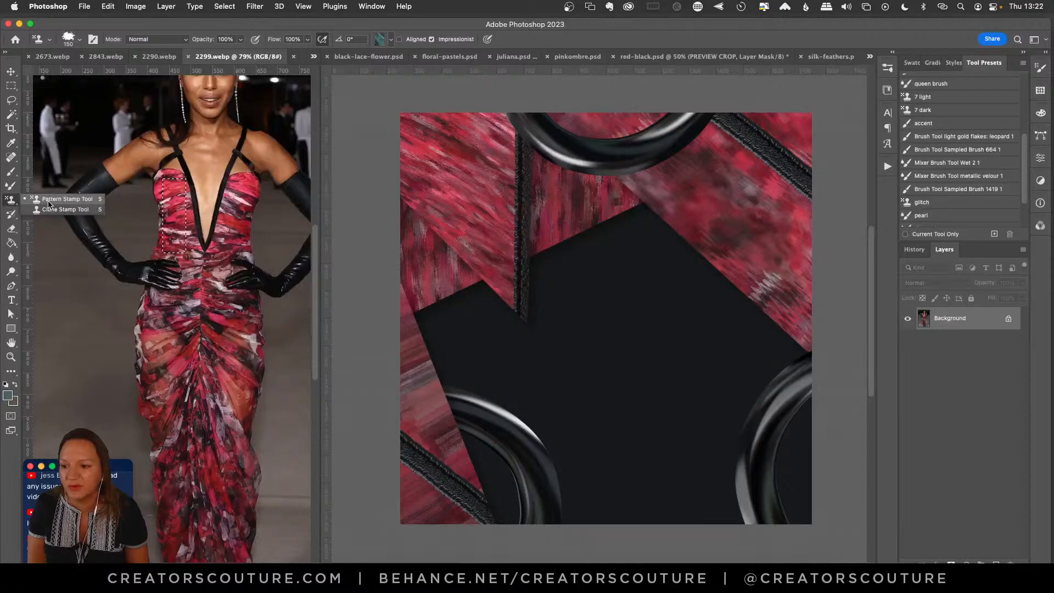
{"action": "left_click", "coordinate": [383, 40]}
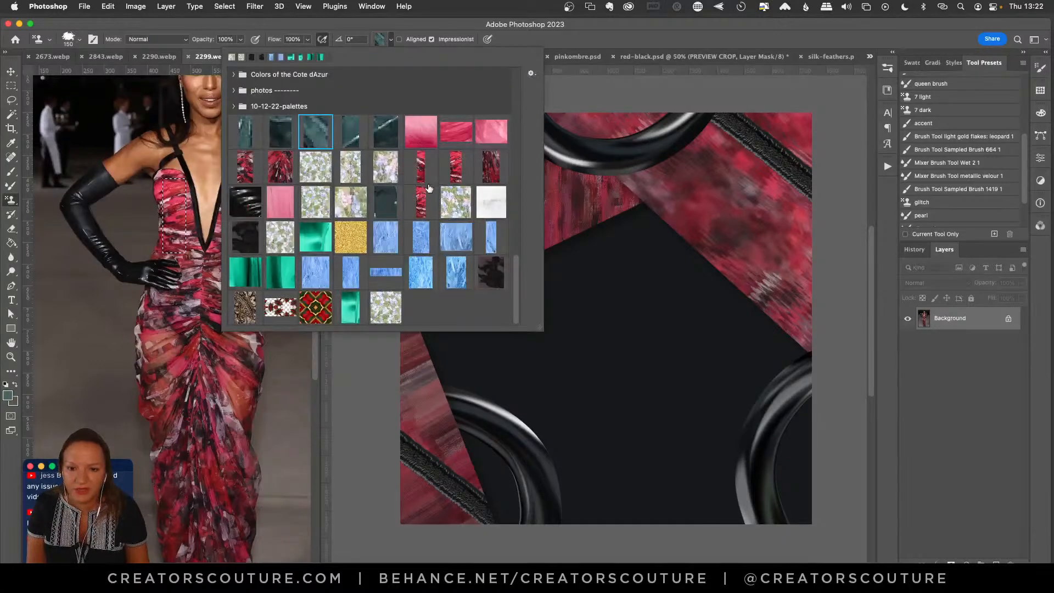
{"action": "left_click", "coordinate": [456, 167]}
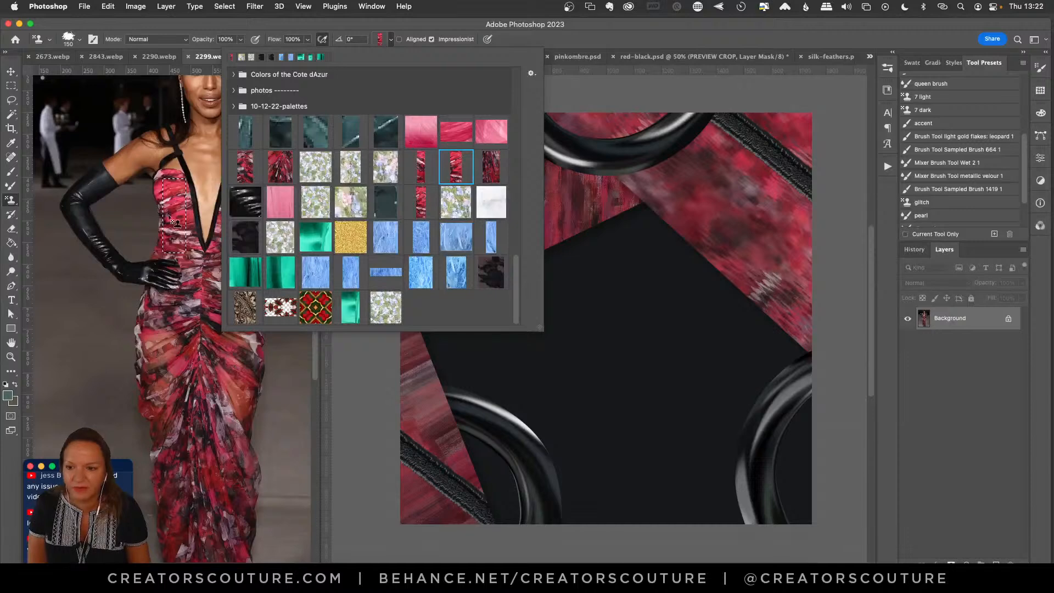
{"action": "left_click", "coordinate": [446, 27]}
Paint a straight vertical stroke of the red pattern in the dark middle of red-black.psd on Layer 3 with the fiber 8 brush.
{"action": "left_click", "coordinate": [677, 209]}
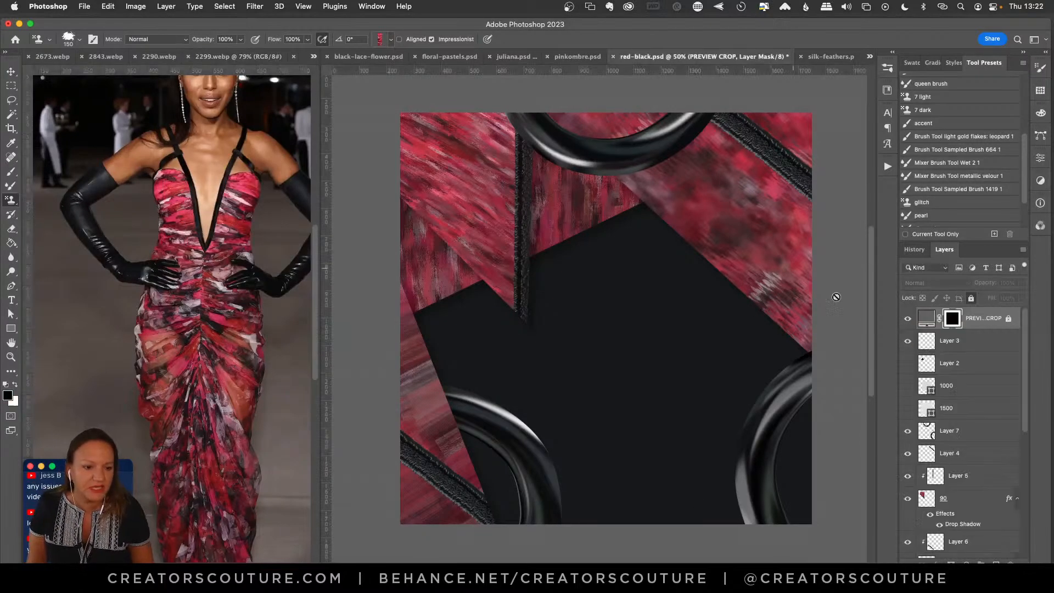
{"action": "left_click", "coordinate": [980, 343]}
{"action": "left_click", "coordinate": [886, 68]}
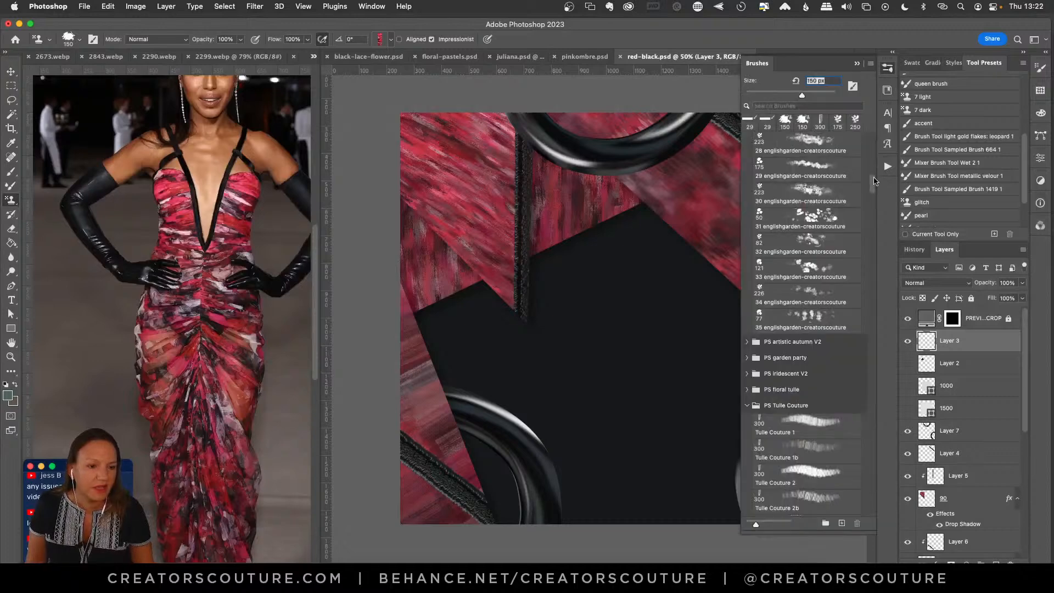
{"action": "left_click_drag", "start_coordinate": [873, 186], "coordinate": [872, 128]}
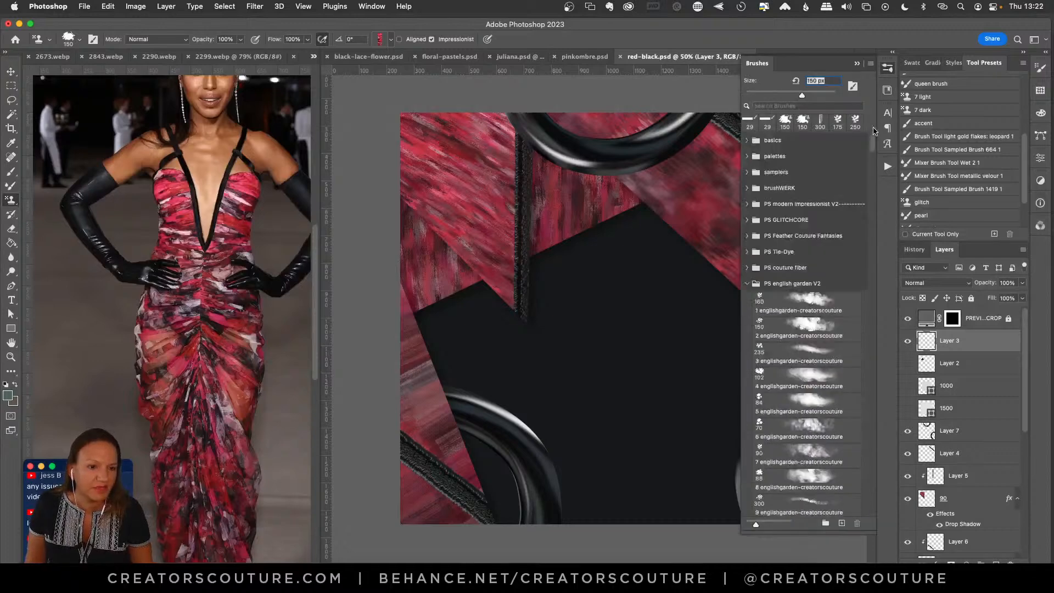
{"action": "left_click", "coordinate": [746, 283]}
{"action": "left_click", "coordinate": [747, 268]}
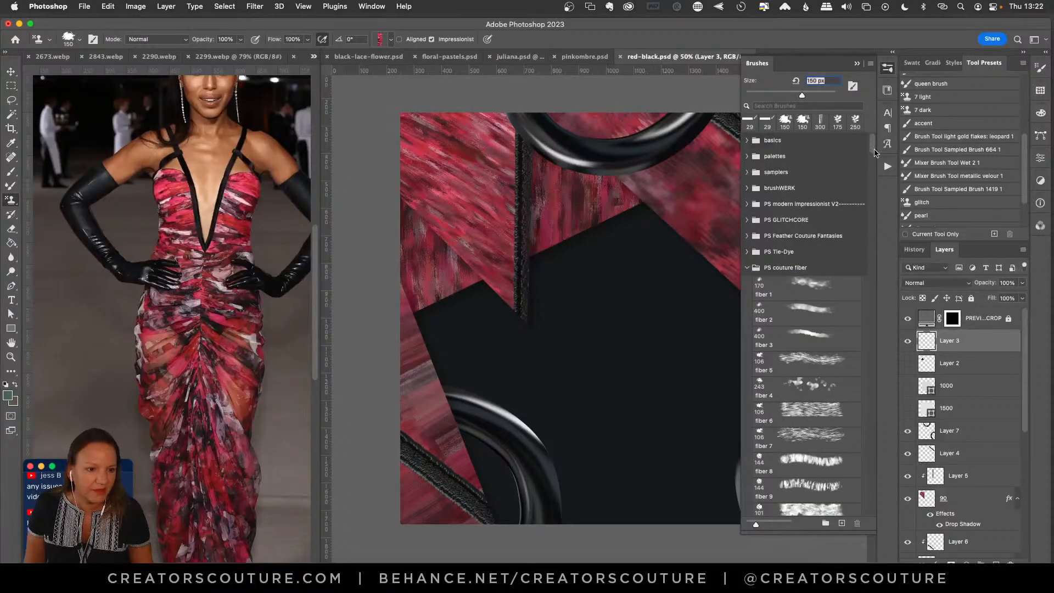
{"action": "scroll", "coordinate": [875, 153], "scroll_direction": "down", "scroll_amount": 10}
{"action": "left_click", "coordinate": [807, 185]}
{"action": "left_click_drag", "start_coordinate": [610, 252], "coordinate": [610, 507]}
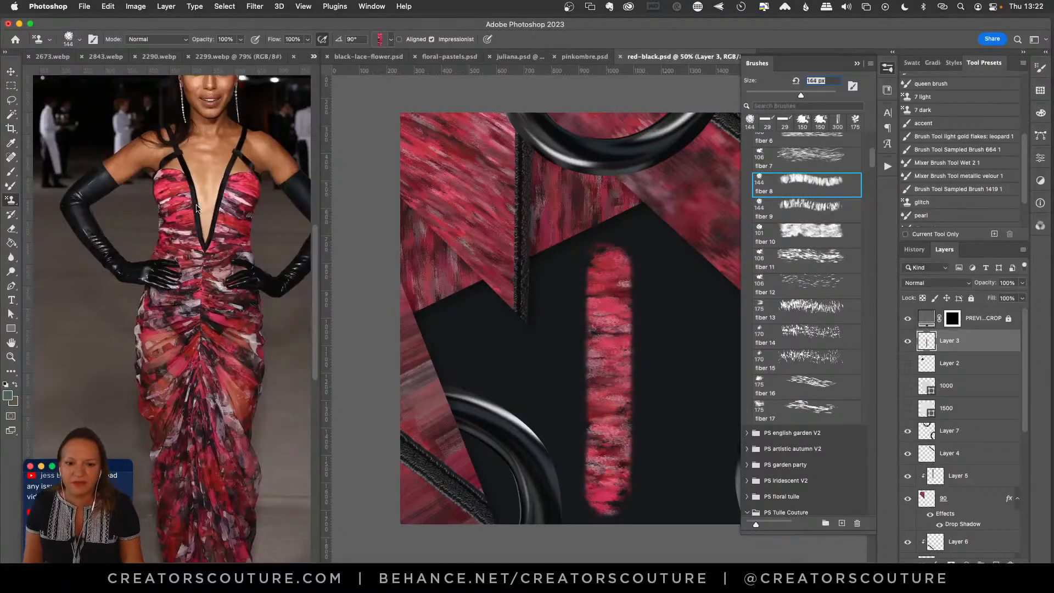
Undo the vertical red stroke and try two replacement strokes with the fiber 8 brush, undoing each one.
{"action": "key", "text": "ctrl+z"}
{"action": "left_click_drag", "start_coordinate": [622, 250], "coordinate": [598, 513]}
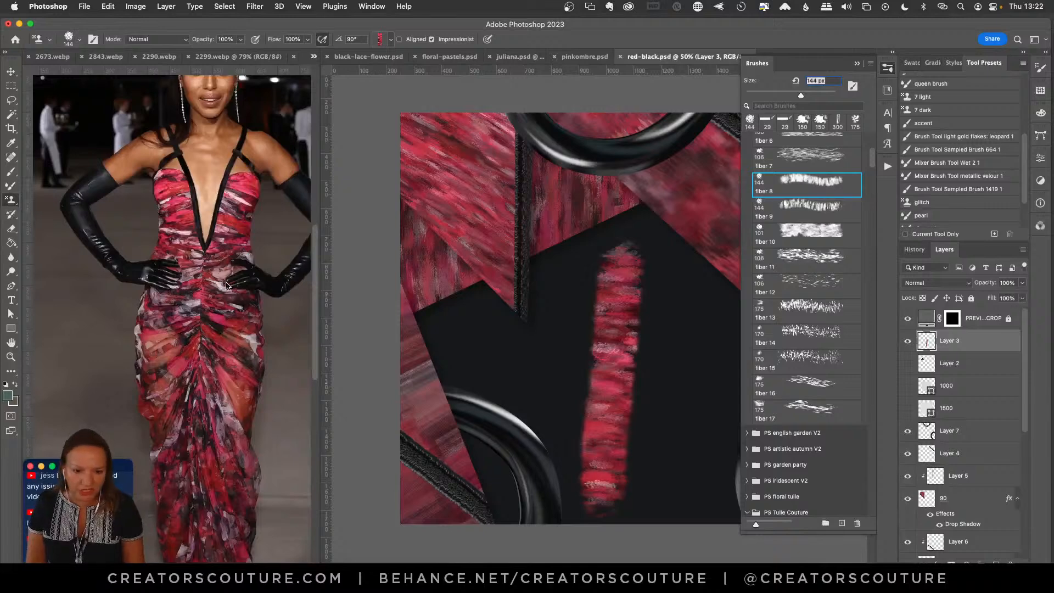
{"action": "key", "text": "ctrl+z"}
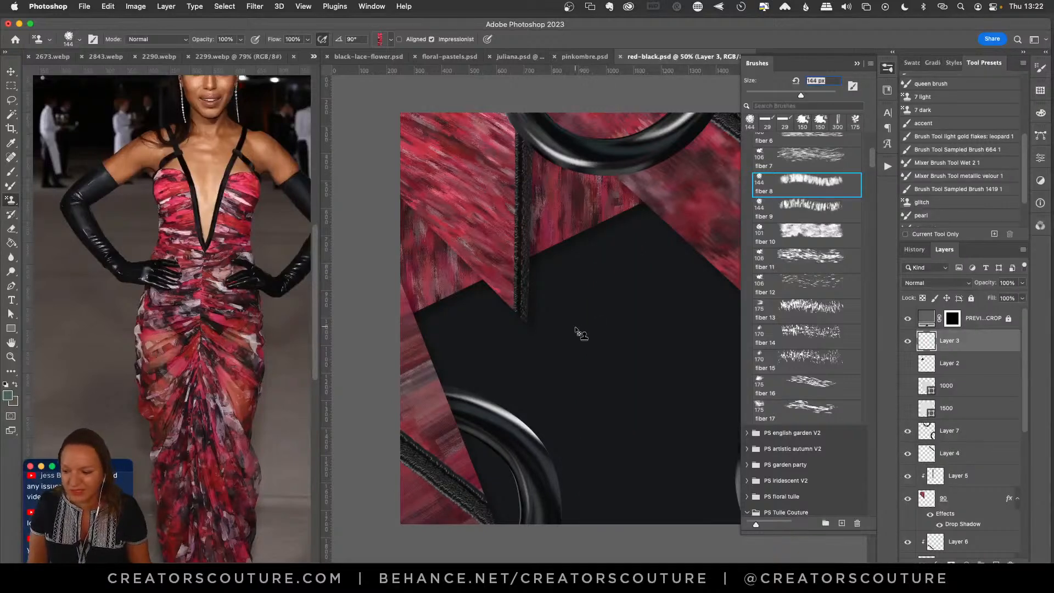
{"action": "left_click_drag", "start_coordinate": [598, 254], "coordinate": [586, 519]}
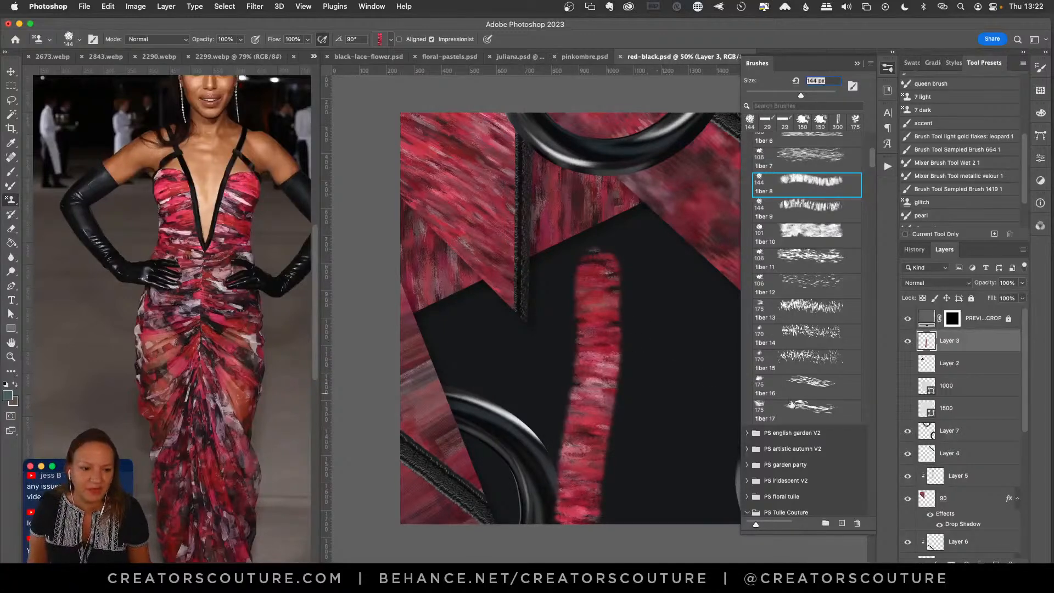
{"action": "key", "text": "super+z"}
Try vertical strokes of the red pattern with the fiber 16 and fiber 13 brushes, and clear them from Layer 3.
{"action": "left_click", "coordinate": [799, 387]}
{"action": "mouse_move", "coordinate": [614, 287]}
{"action": "left_mouse_down"}
{"action": "mouse_move", "coordinate": [600, 496]}
{"action": "mouse_move", "coordinate": [602, 441]}
{"action": "left_mouse_up"}
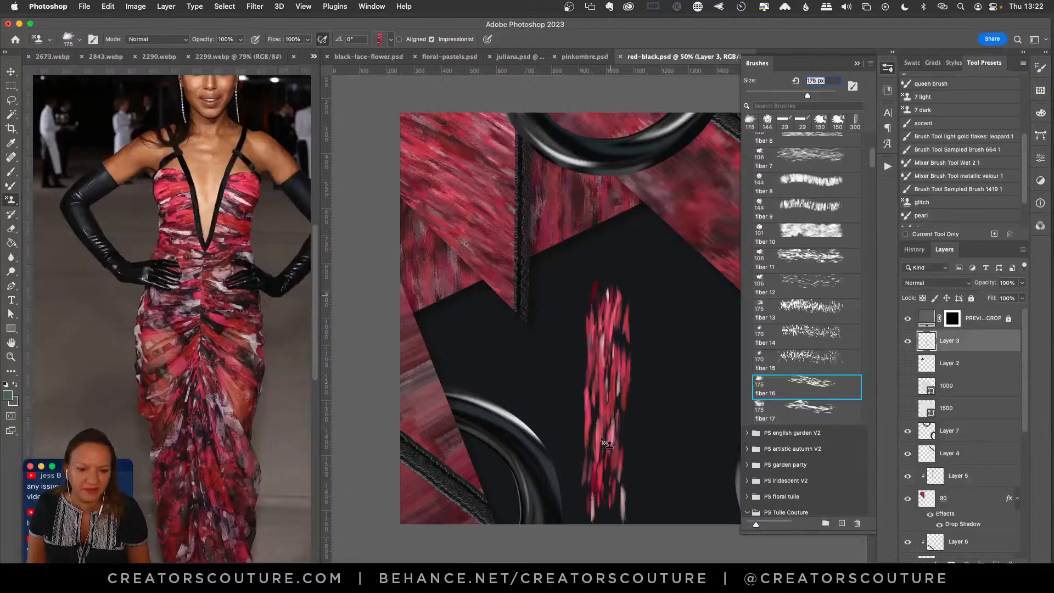
{"action": "left_click", "coordinate": [807, 312]}
{"action": "left_click_drag", "start_coordinate": [667, 283], "coordinate": [666, 535]}
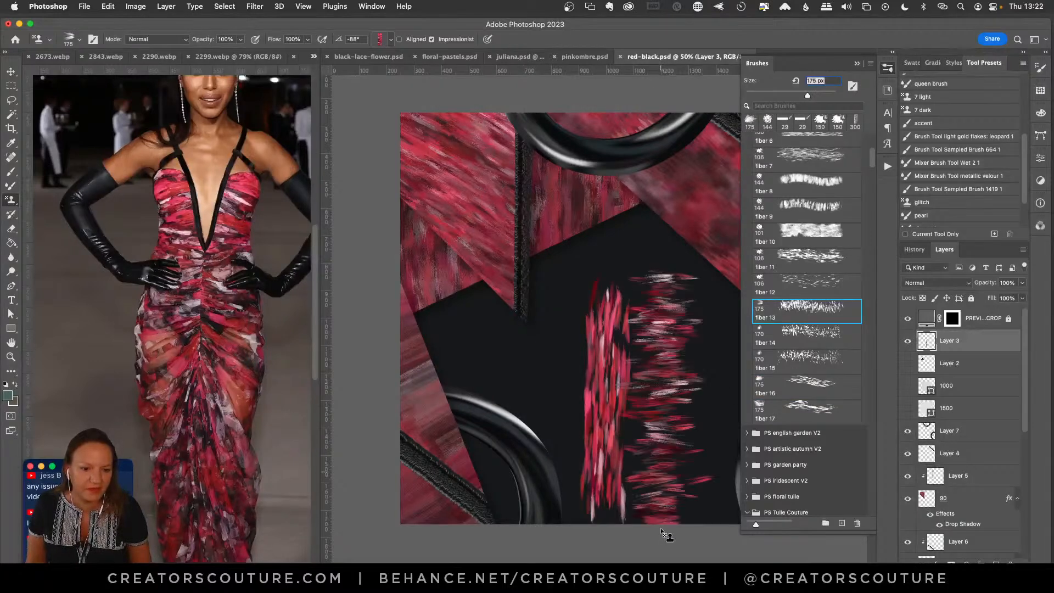
{"action": "mouse_move", "coordinate": [606, 288]}
{"action": "left_mouse_down"}
{"action": "mouse_move", "coordinate": [598, 346]}
{"action": "mouse_move", "coordinate": [619, 488]}
{"action": "left_mouse_up"}
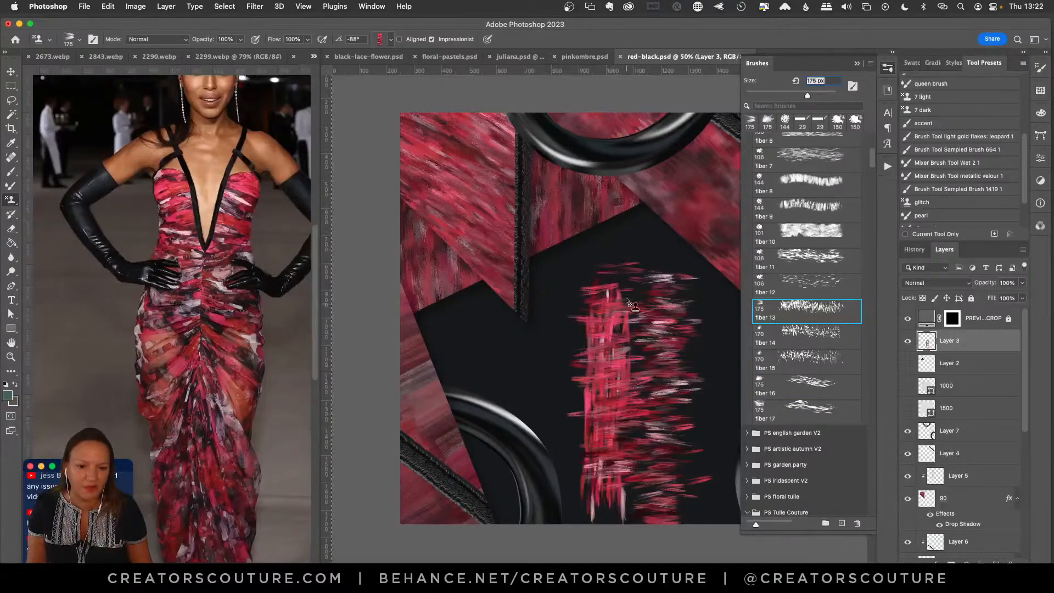
{"action": "key", "text": "Delete"}
{"action": "left_click_drag", "start_coordinate": [630, 276], "coordinate": [630, 495]}
{"action": "key", "text": "Delete"}
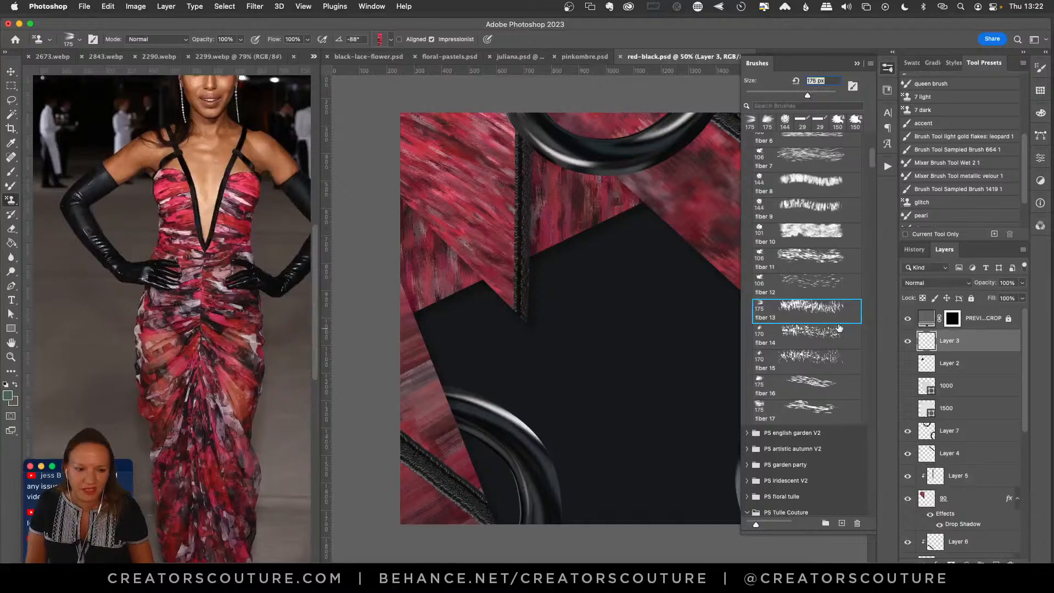
Try overlapping vertical strokes of the red pattern with the Tulle Couture 2 and Tulle Couture 1 brushes, and undo them.
{"action": "scroll", "coordinate": [866, 220], "scroll_direction": "down", "scroll_amount": 10}
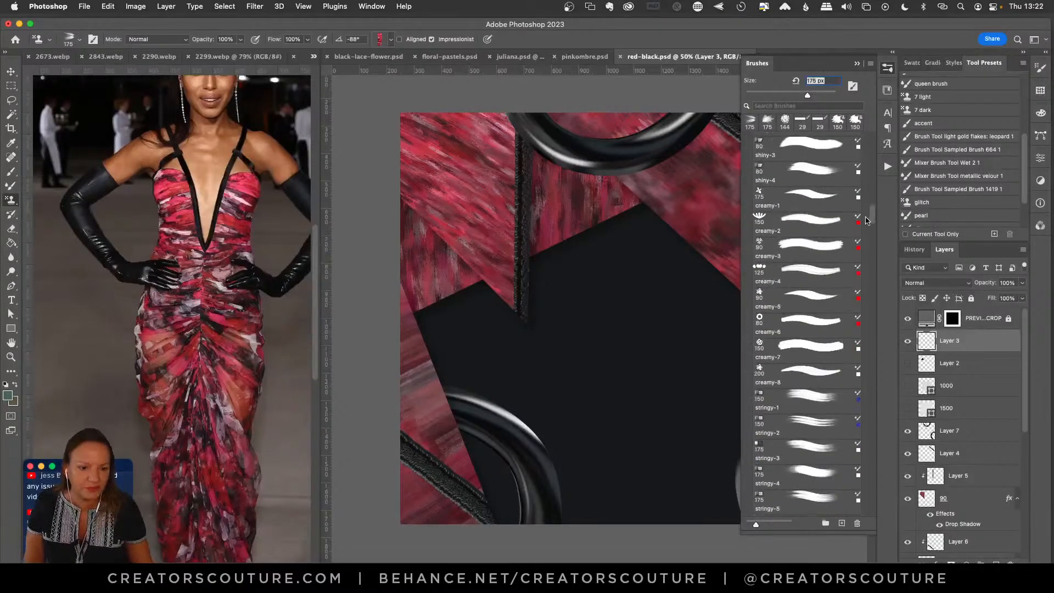
{"action": "scroll", "coordinate": [866, 221], "scroll_direction": "up", "scroll_amount": 10}
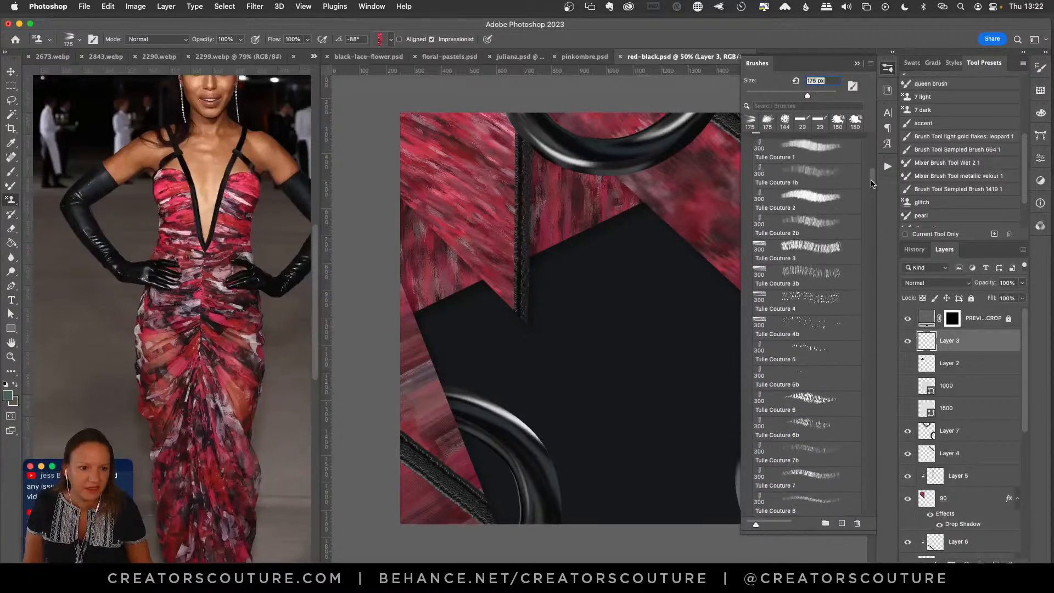
{"action": "scroll", "coordinate": [871, 183], "scroll_direction": "up", "scroll_amount": 2}
{"action": "left_click", "coordinate": [806, 249]}
{"action": "left_click_drag", "start_coordinate": [631, 264], "coordinate": [628, 535]}
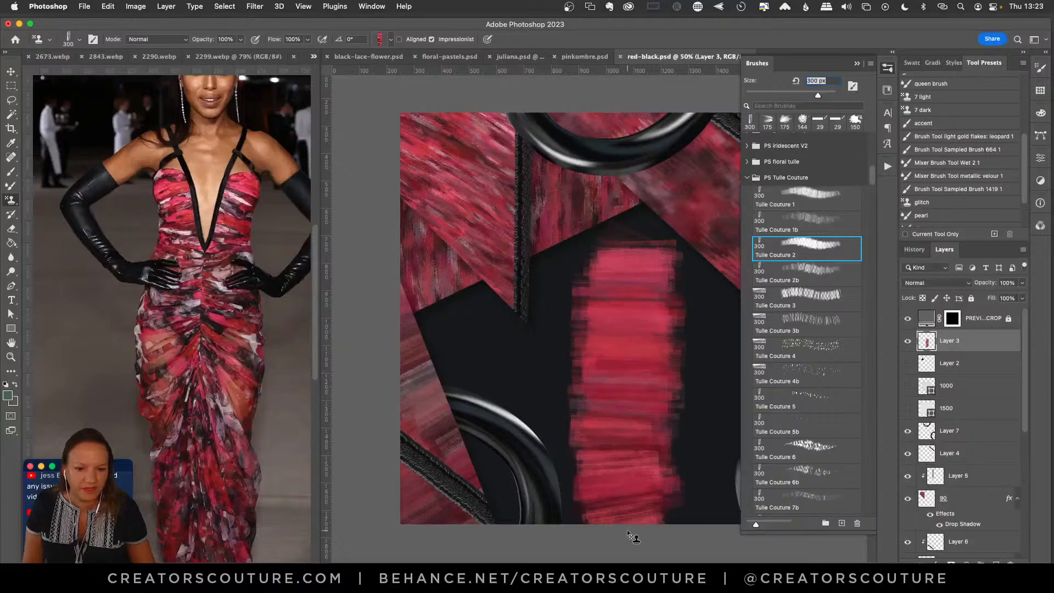
{"action": "left_click", "coordinate": [813, 206]}
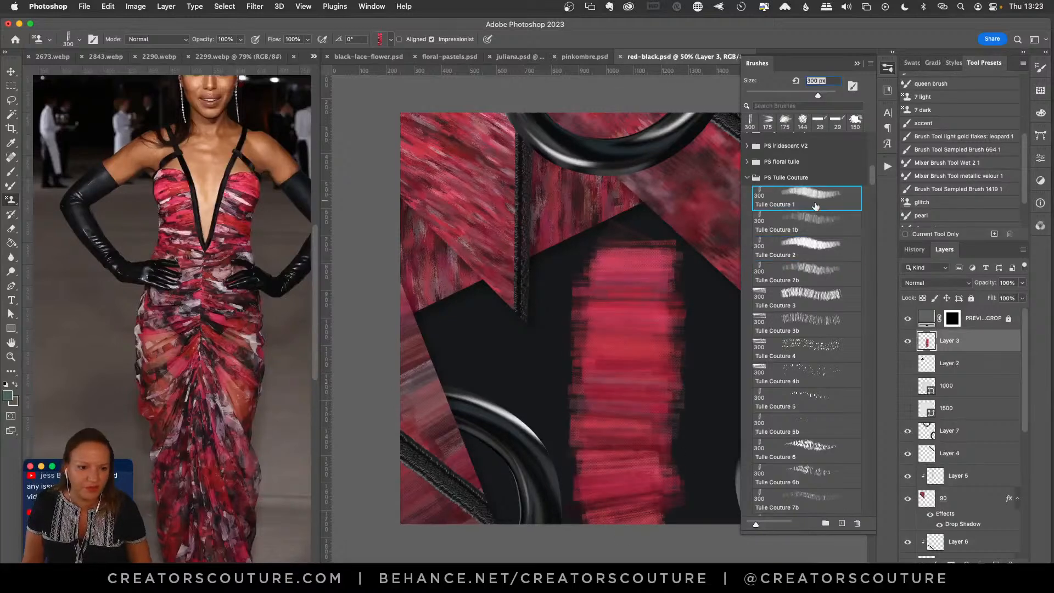
{"action": "mouse_move", "coordinate": [625, 284]}
{"action": "left_mouse_down"}
{"action": "mouse_move", "coordinate": [610, 473]}
{"action": "mouse_move", "coordinate": [627, 263]}
{"action": "mouse_move", "coordinate": [619, 485]}
{"action": "left_mouse_up"}
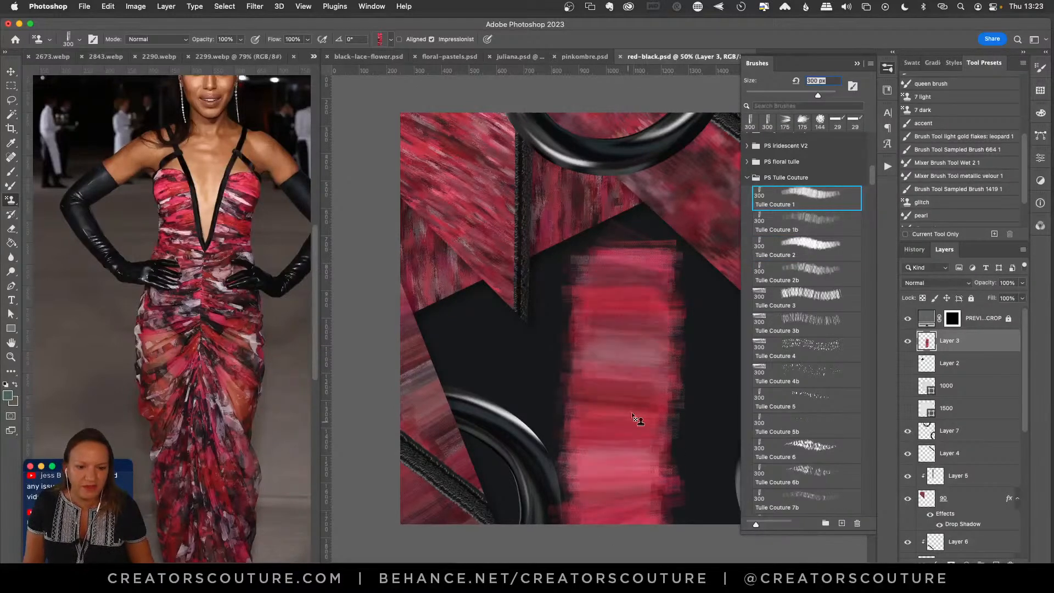
{"action": "key", "text": "super+z"}
Test the red pattern with the Tulle Couture 3 brush and once more with Tulle Couture 2, and undo the strokes.
{"action": "left_click", "coordinate": [800, 297]}
{"action": "left_click_drag", "start_coordinate": [605, 260], "coordinate": [604, 521]}
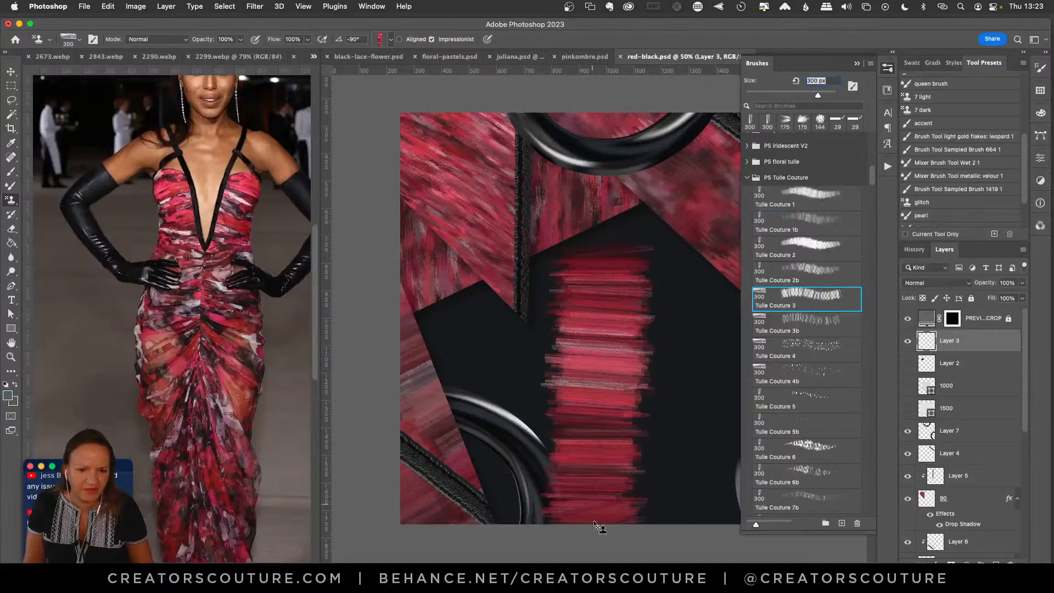
{"action": "left_click", "coordinate": [783, 256]}
{"action": "mouse_move", "coordinate": [632, 290]}
{"action": "left_mouse_down"}
{"action": "mouse_move", "coordinate": [631, 394]}
{"action": "mouse_move", "coordinate": [622, 483]}
{"action": "left_mouse_up"}
{"action": "key", "text": "super+z"}
{"action": "key", "text": "super+z"}
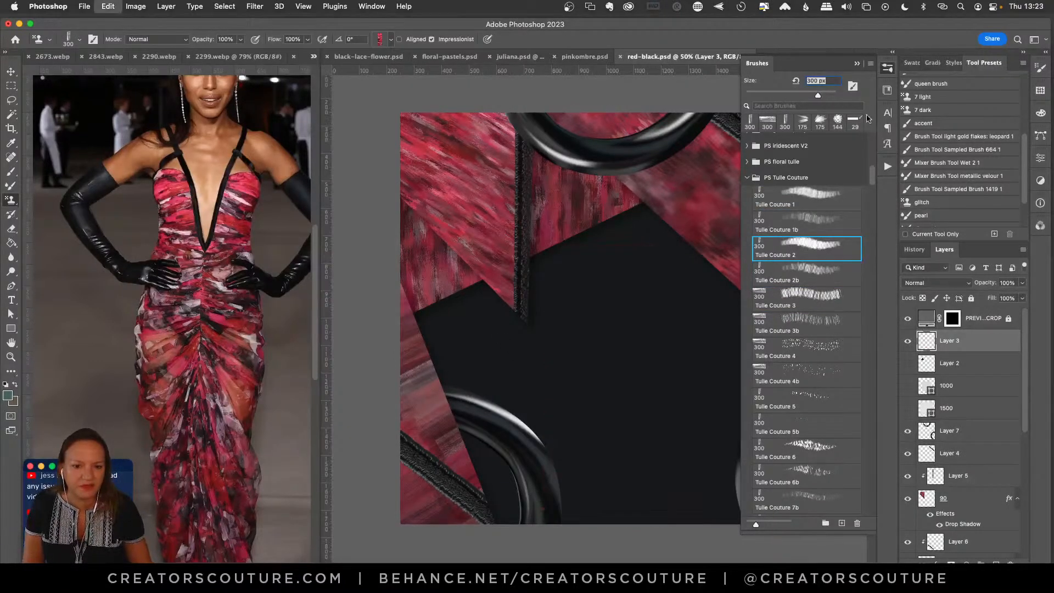
Show Layer 2 in red-black.psd and move its black gemstone cluster onto the dark middle of the artwork.
{"action": "left_click", "coordinate": [887, 71]}
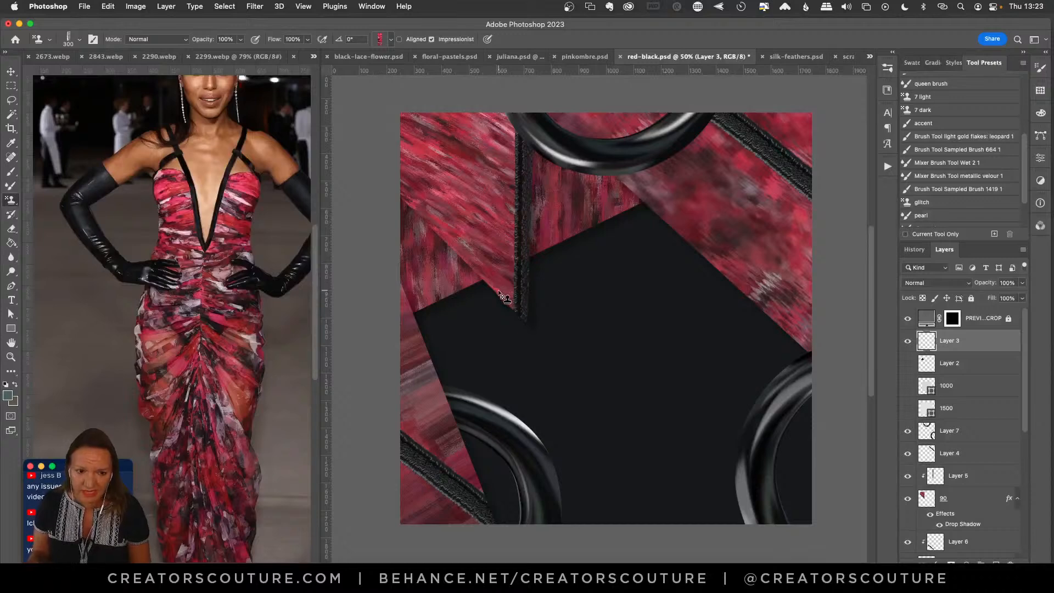
{"action": "left_click", "coordinate": [907, 364]}
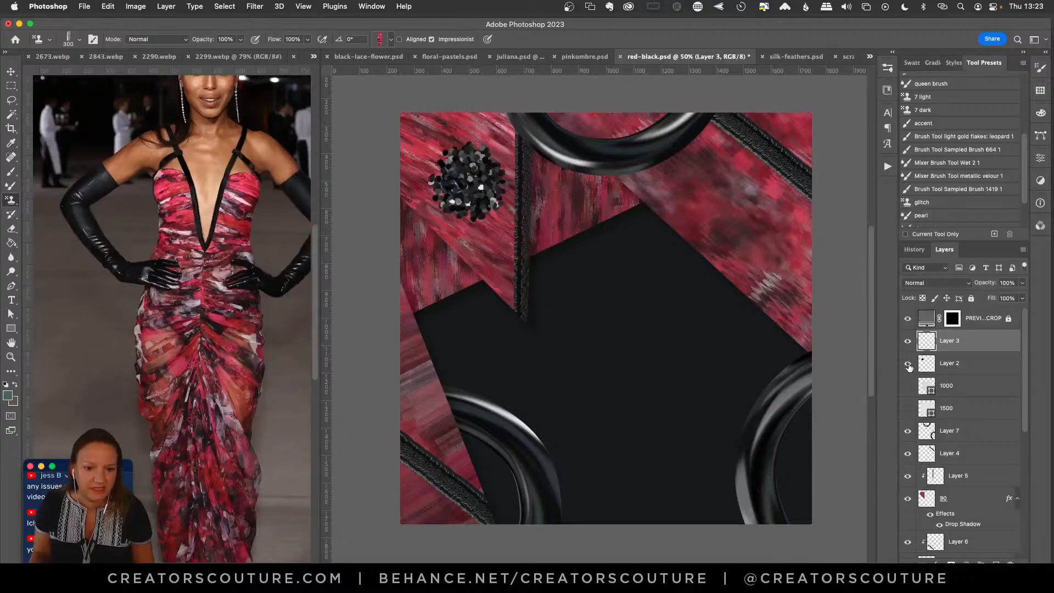
{"action": "left_click", "coordinate": [12, 73]}
{"action": "left_click_drag", "start_coordinate": [442, 177], "coordinate": [617, 384]}
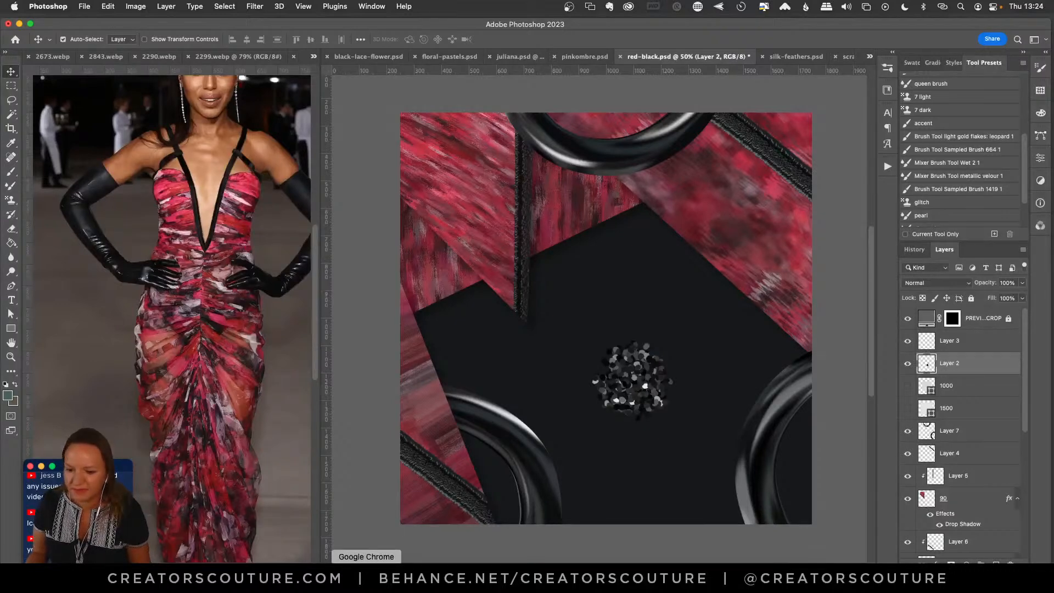
Switch to Google Chrome, look through the past livestreams on the Creators Couture Behance profile, and return to Photoshop.
{"action": "left_click", "coordinate": [366, 576]}
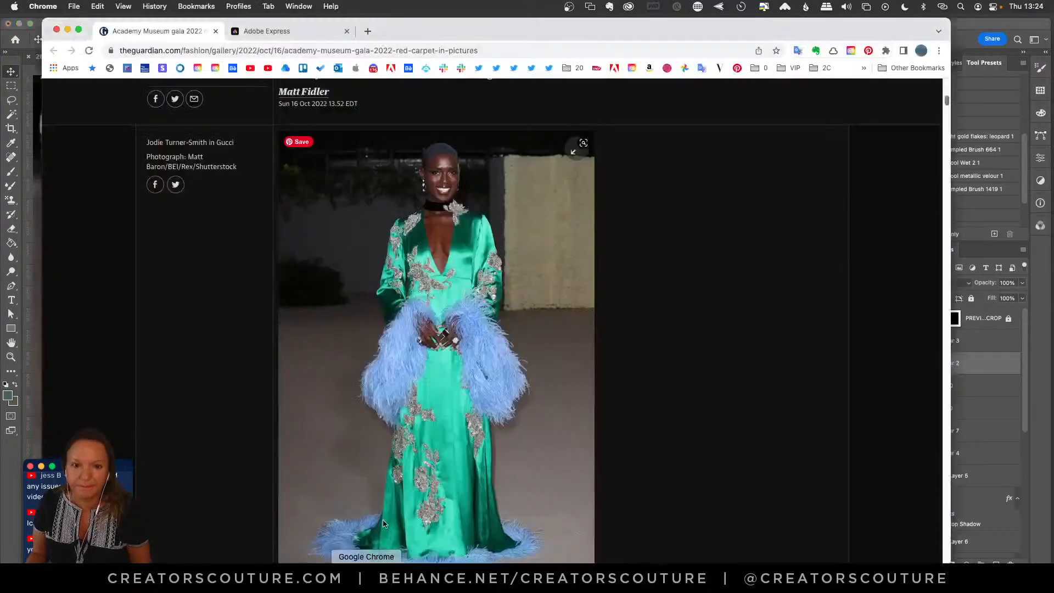
{"action": "left_click", "coordinate": [375, 33]}
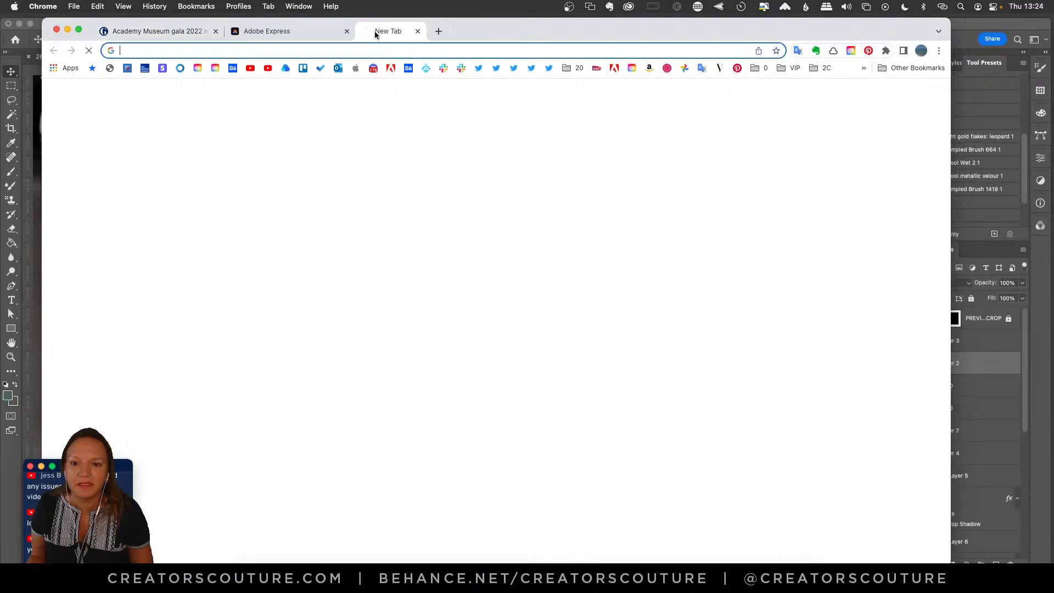
{"action": "left_click", "coordinate": [408, 68]}
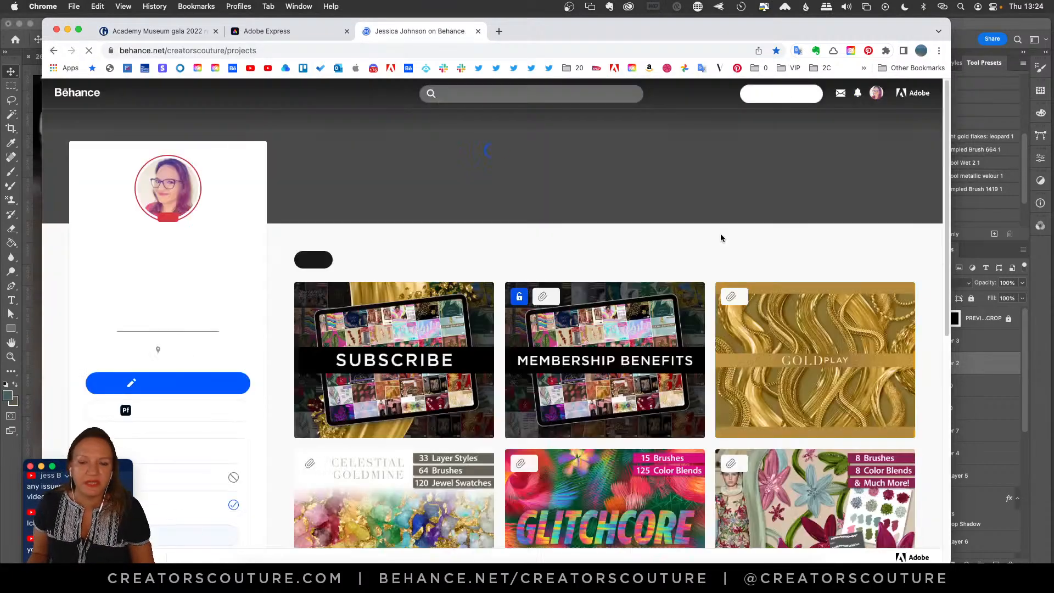
{"action": "scroll", "coordinate": [488, 166], "scroll_direction": "down", "scroll_amount": 3}
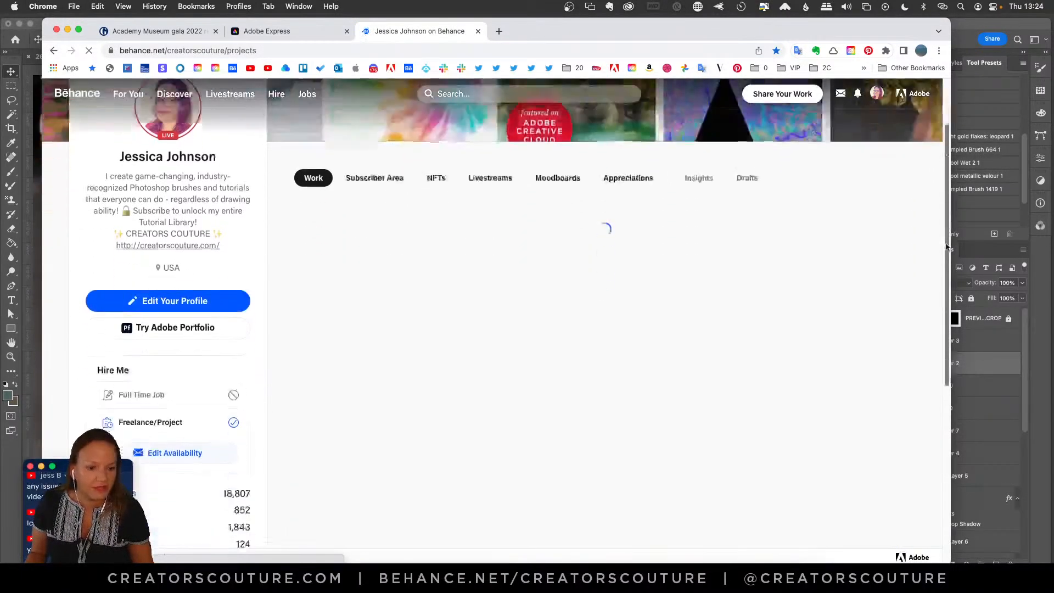
{"action": "left_click", "coordinate": [488, 166]}
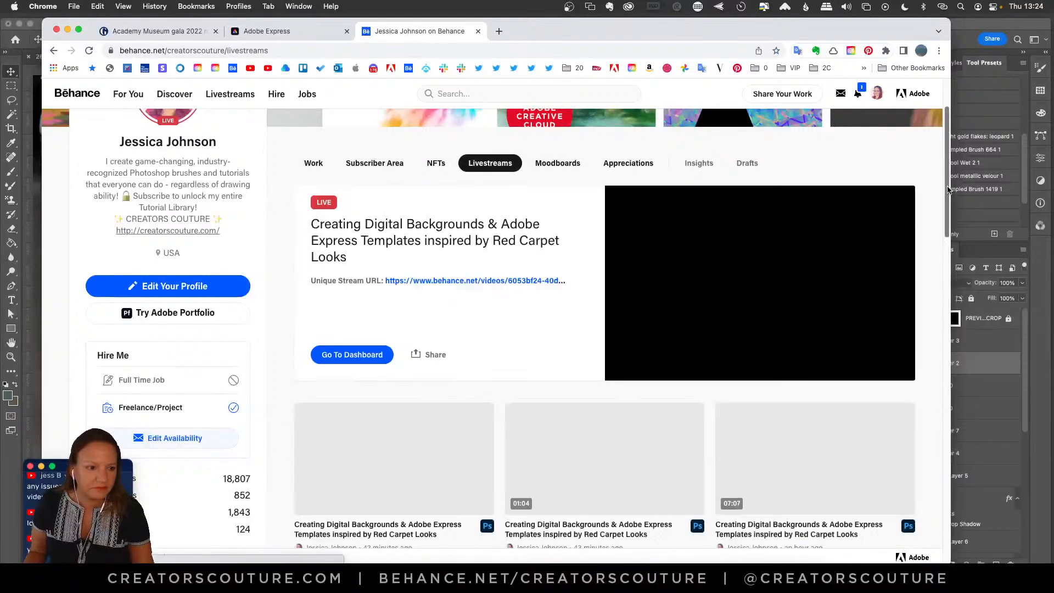
{"action": "scroll", "coordinate": [936, 269], "scroll_direction": "down", "scroll_amount": 5}
{"action": "scroll", "coordinate": [936, 269], "scroll_direction": "up", "scroll_amount": 1}
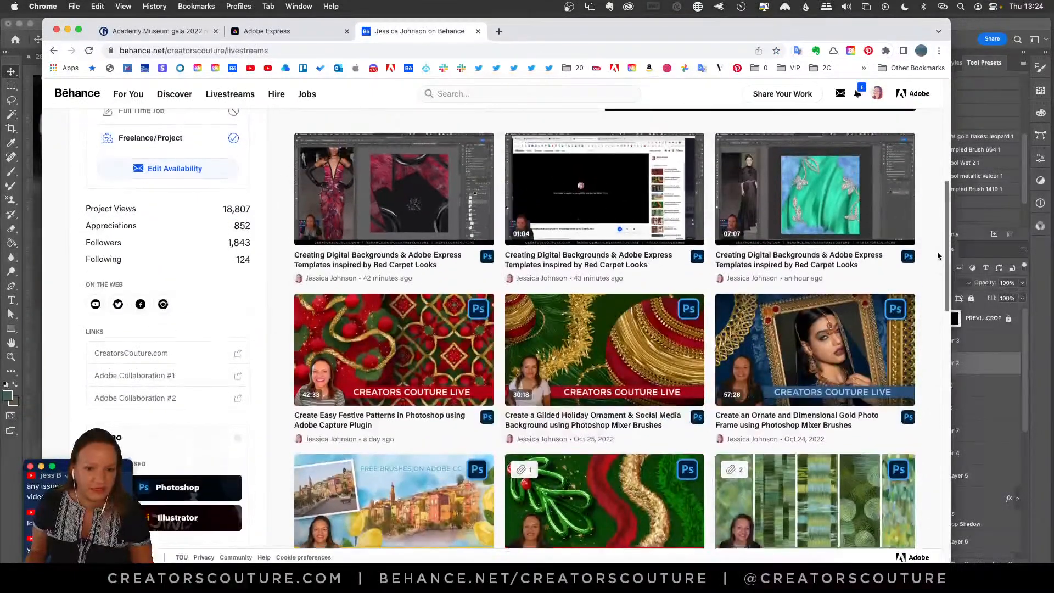
{"action": "scroll", "coordinate": [933, 260], "scroll_direction": "down", "scroll_amount": 5}
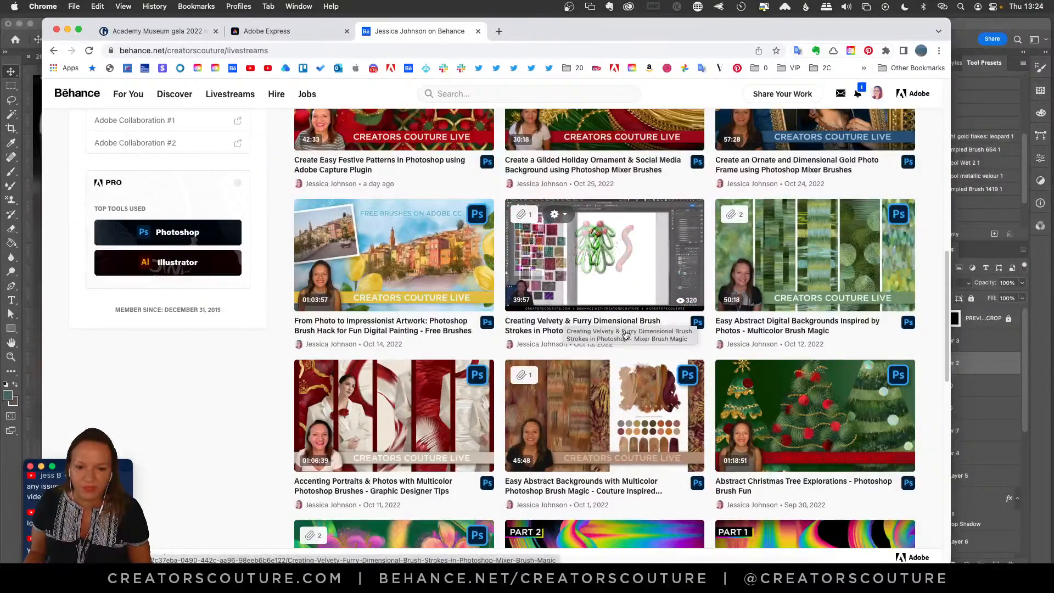
{"action": "key", "text": "super+Tab"}
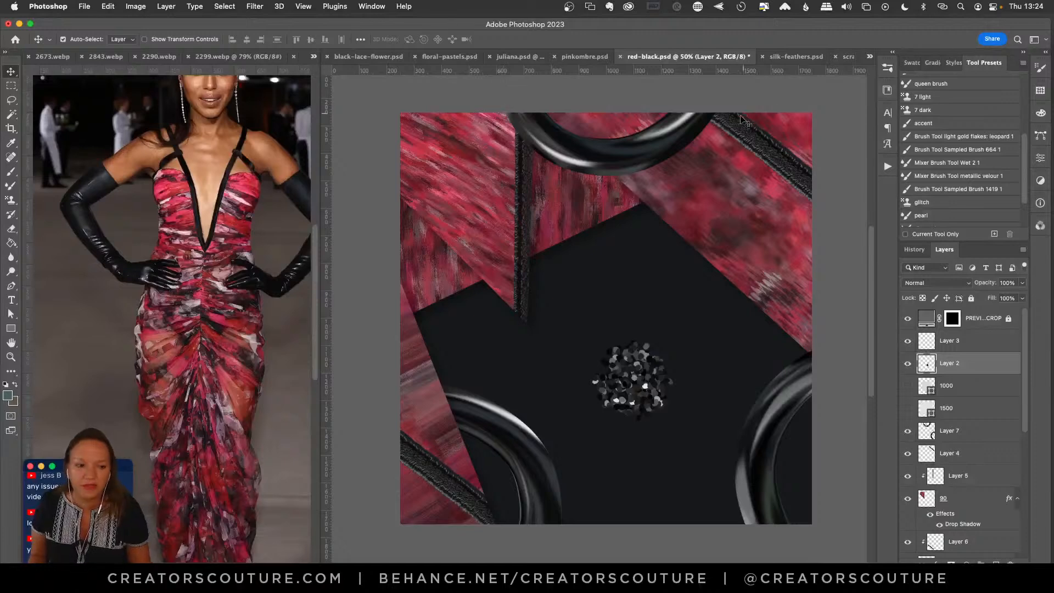
Activate 2299.webp, clear its bodice selection, and zoom in on the glossy black glove.
{"action": "left_click", "coordinate": [600, 138]}
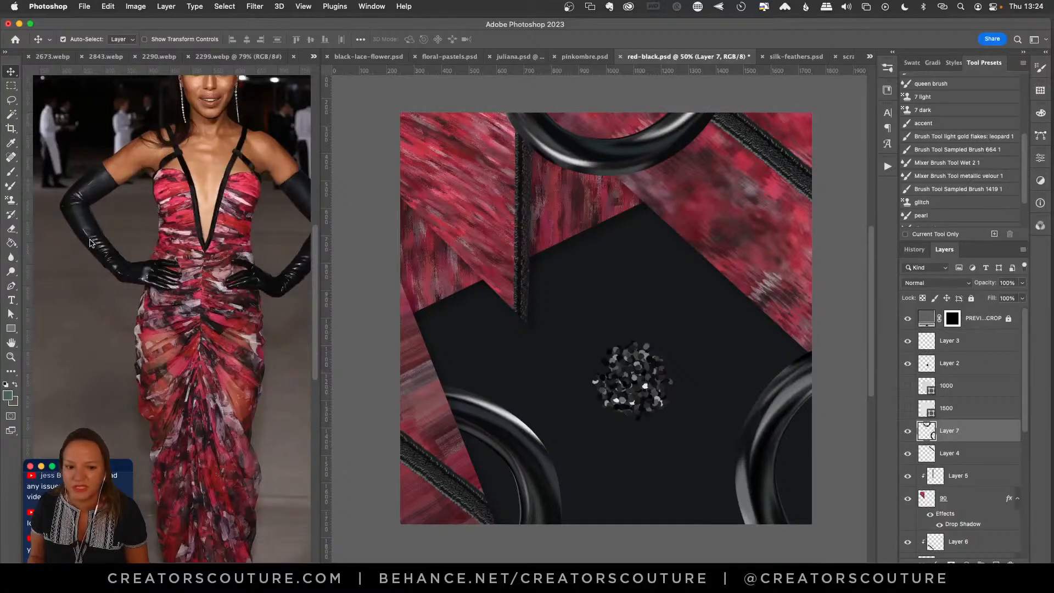
{"action": "left_click", "coordinate": [112, 257]}
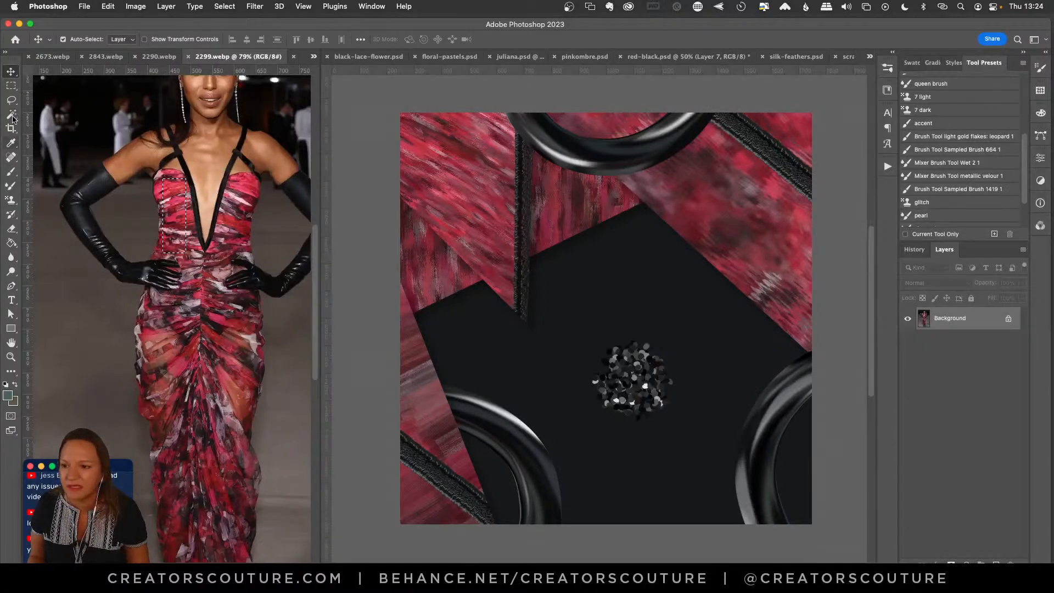
{"action": "left_click", "coordinate": [11, 88]}
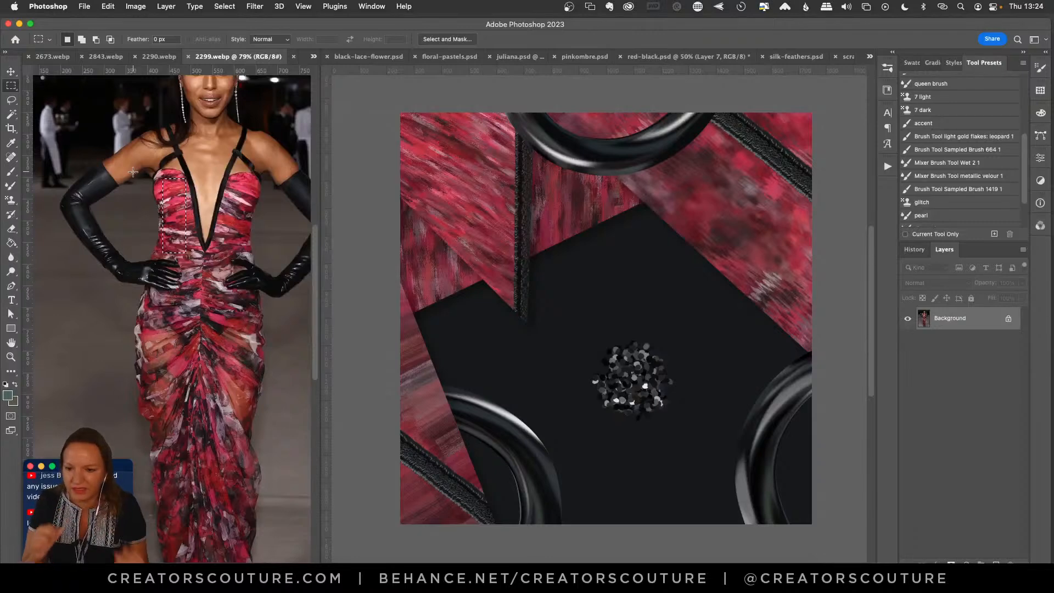
{"action": "left_click", "coordinate": [76, 230]}
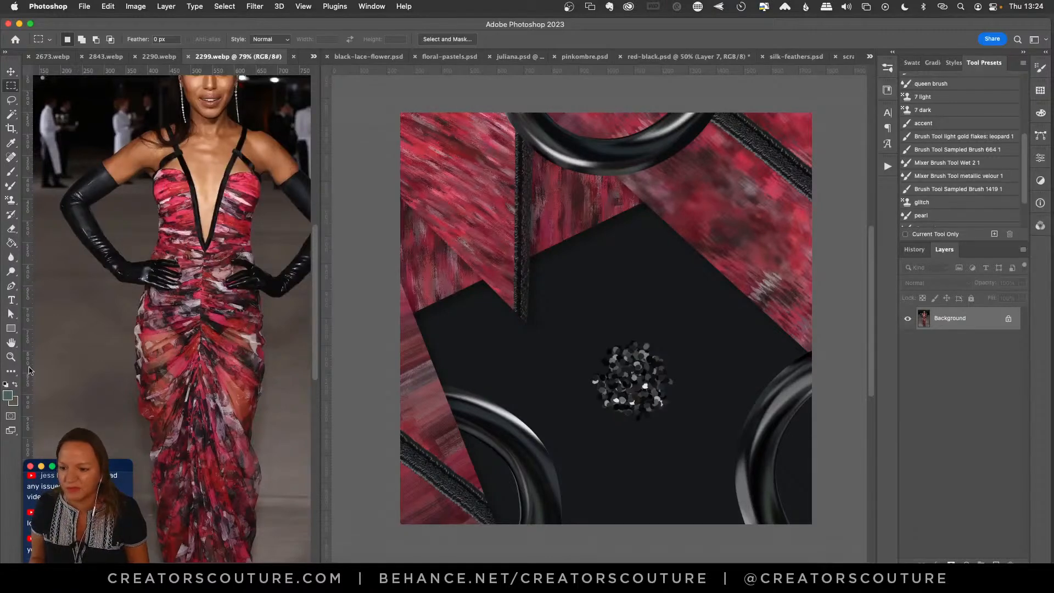
{"action": "left_click", "coordinate": [11, 357]}
{"action": "left_click", "coordinate": [104, 251]}
{"action": "left_click", "coordinate": [105, 249]}
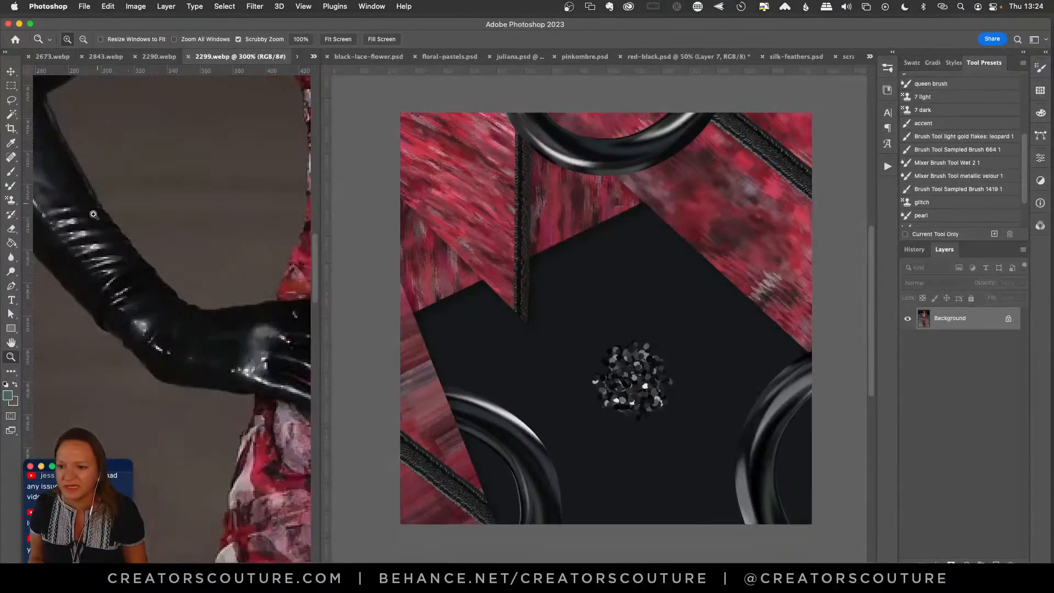
{"action": "left_click", "coordinate": [71, 233]}
{"action": "left_click_drag", "start_coordinate": [70, 236], "coordinate": [3, 172]}
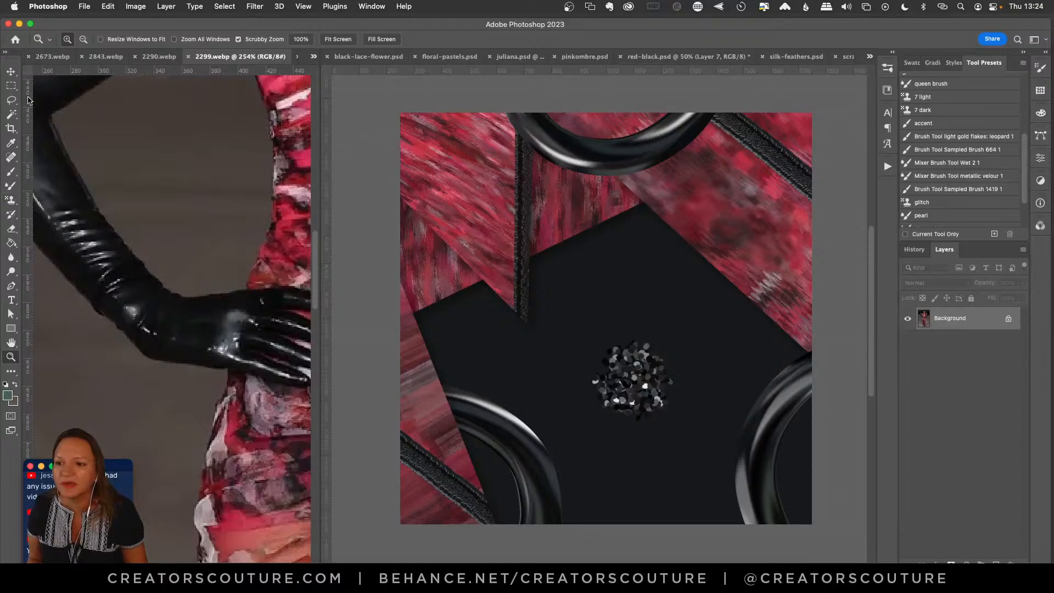
{"action": "left_click", "coordinate": [11, 200]}
{"action": "left_click", "coordinate": [381, 39]}
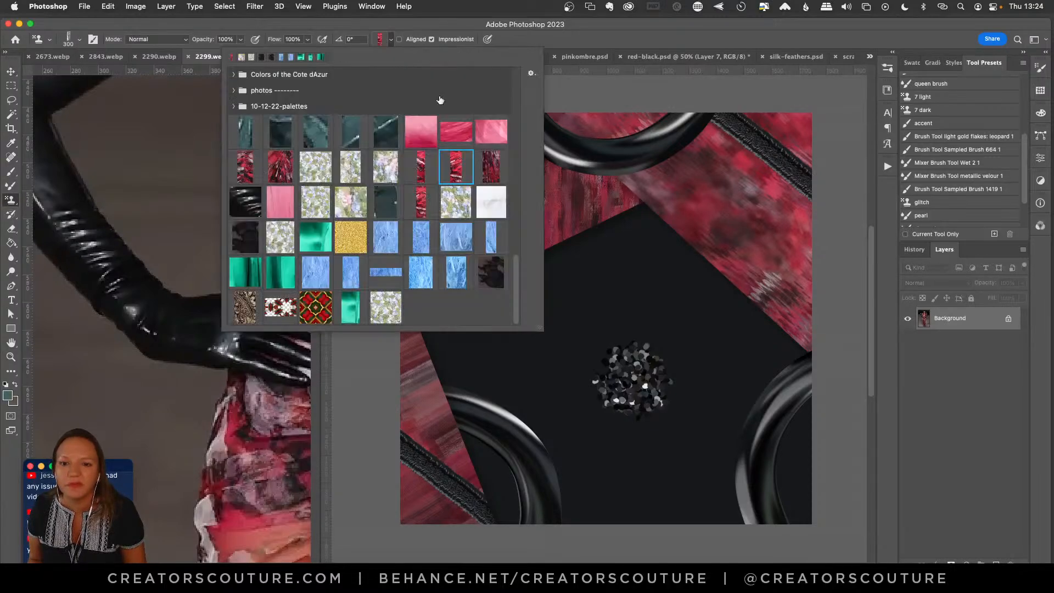
{"action": "left_click", "coordinate": [363, 22]}
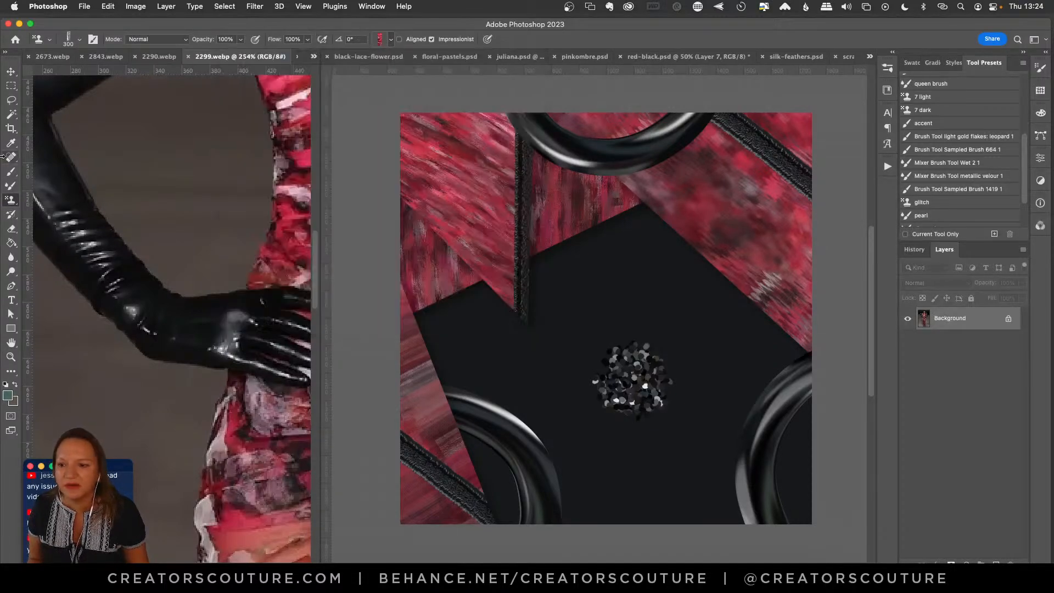
Define a pattern from a rectangular selection of the wrinkled glove forearm in 2299.webp and return to red-black.psd.
{"action": "left_click", "coordinate": [7, 86]}
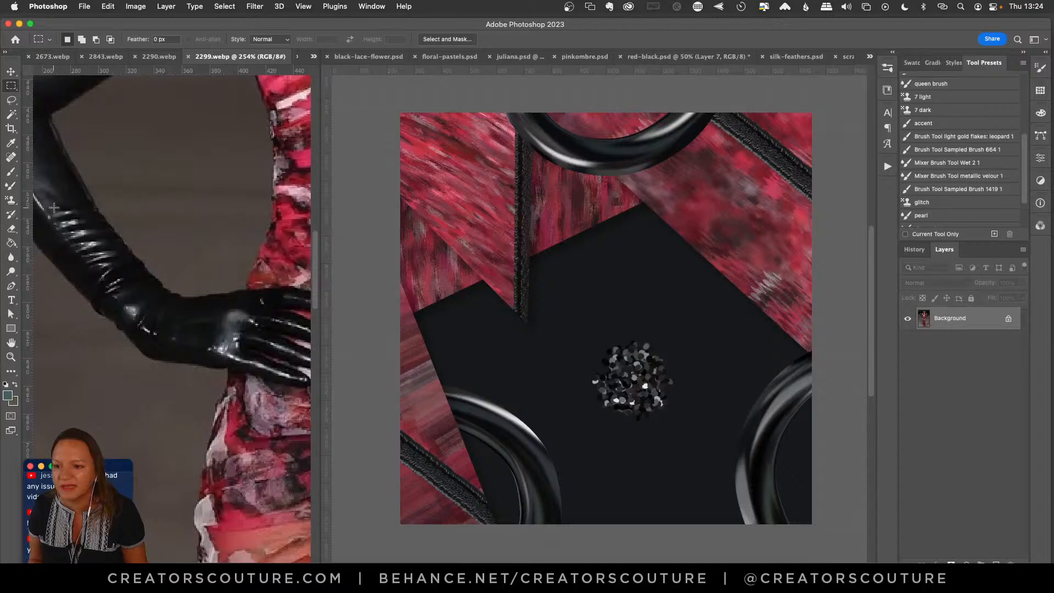
{"action": "left_click_drag", "start_coordinate": [54, 207], "coordinate": [103, 273]}
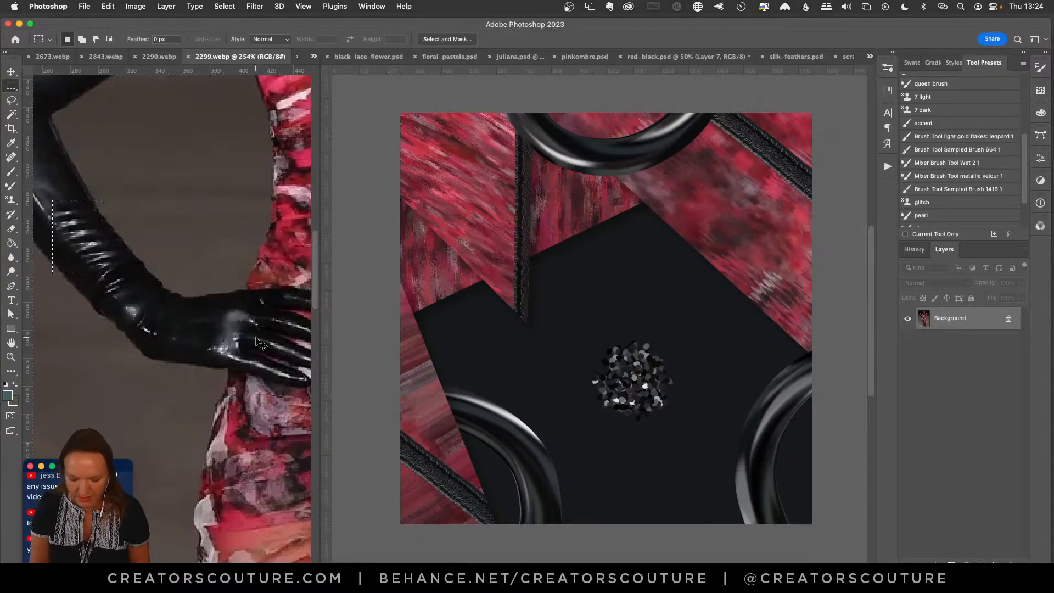
{"action": "key", "text": "super+shift+p"}
{"action": "left_click", "coordinate": [598, 244]}
{"action": "left_click", "coordinate": [542, 333]}
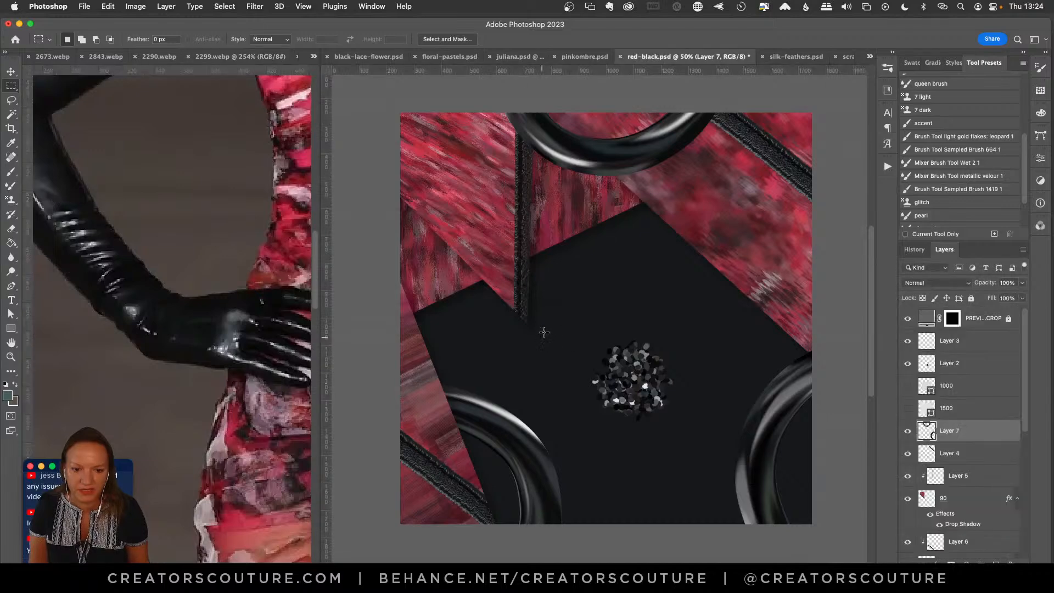
Choose the NEW brush from the Palette Makers group in the palettes brush folder.
{"action": "left_click", "coordinate": [886, 68]}
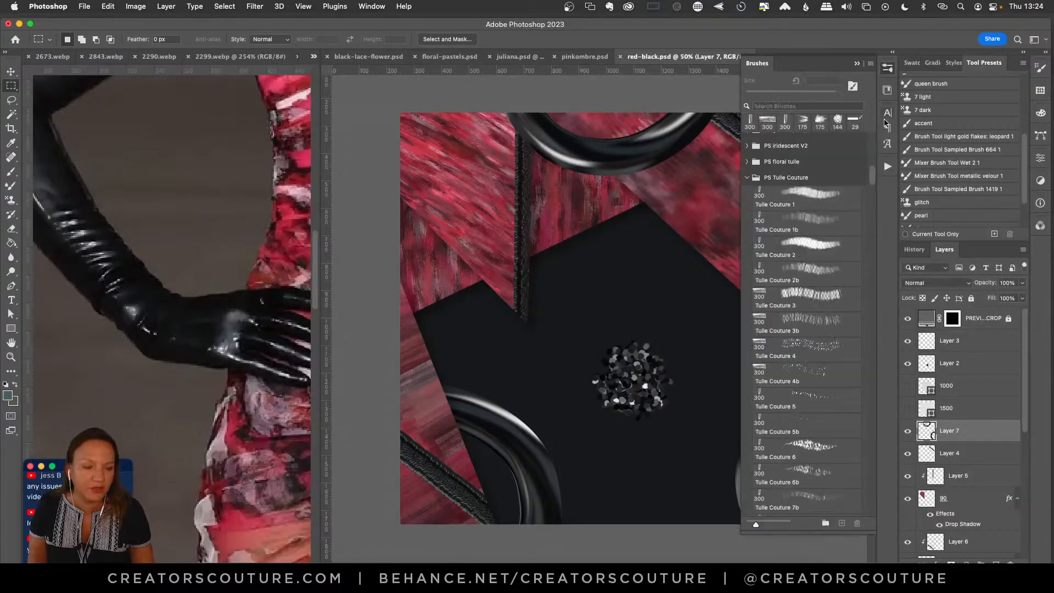
{"action": "scroll", "coordinate": [772, 179], "scroll_direction": "up", "scroll_amount": 3}
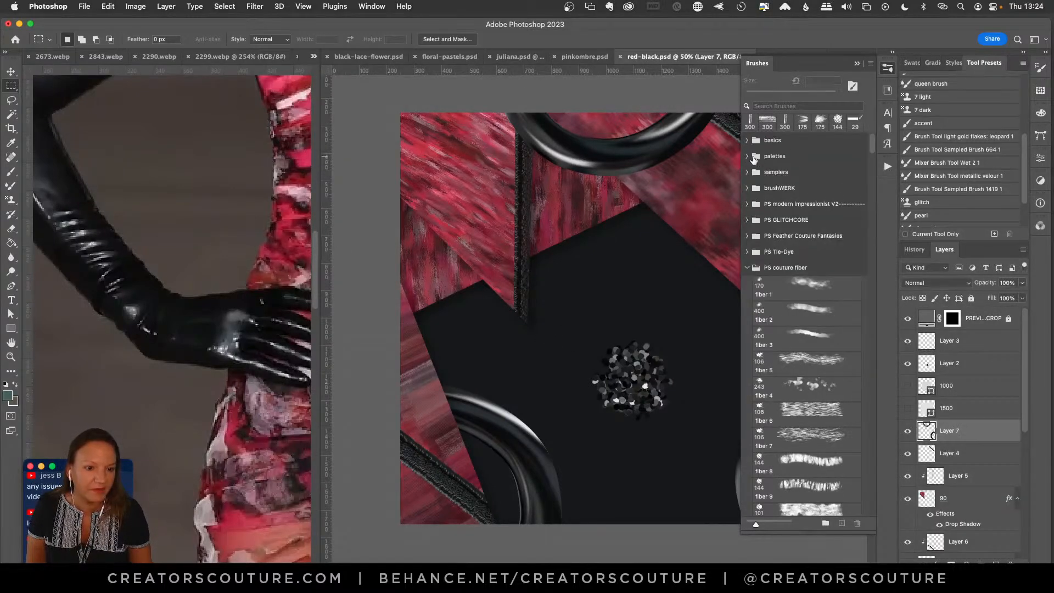
{"action": "left_click", "coordinate": [752, 158]}
{"action": "left_click", "coordinate": [805, 198]}
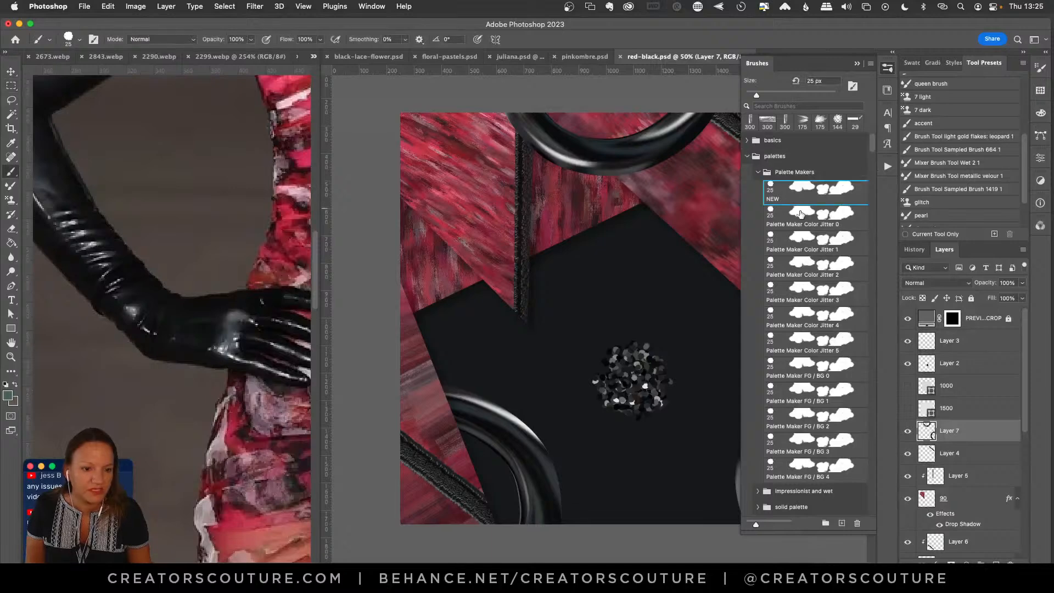
{"action": "left_click", "coordinate": [887, 67]}
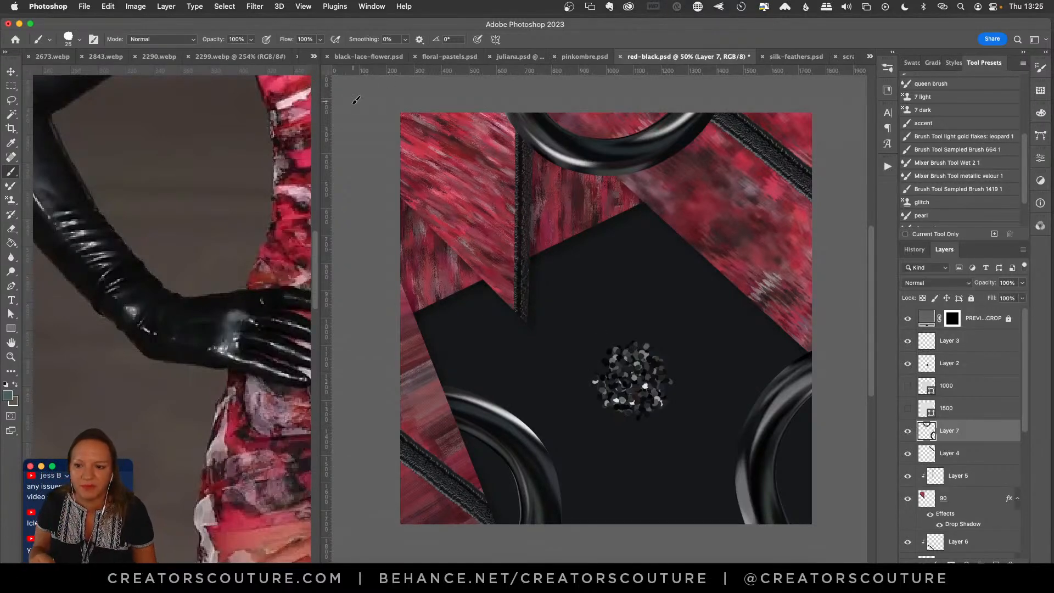
Switch to the Pattern Stamp tool and load the glossy black glove pattern.
{"action": "left_click", "coordinate": [10, 199]}
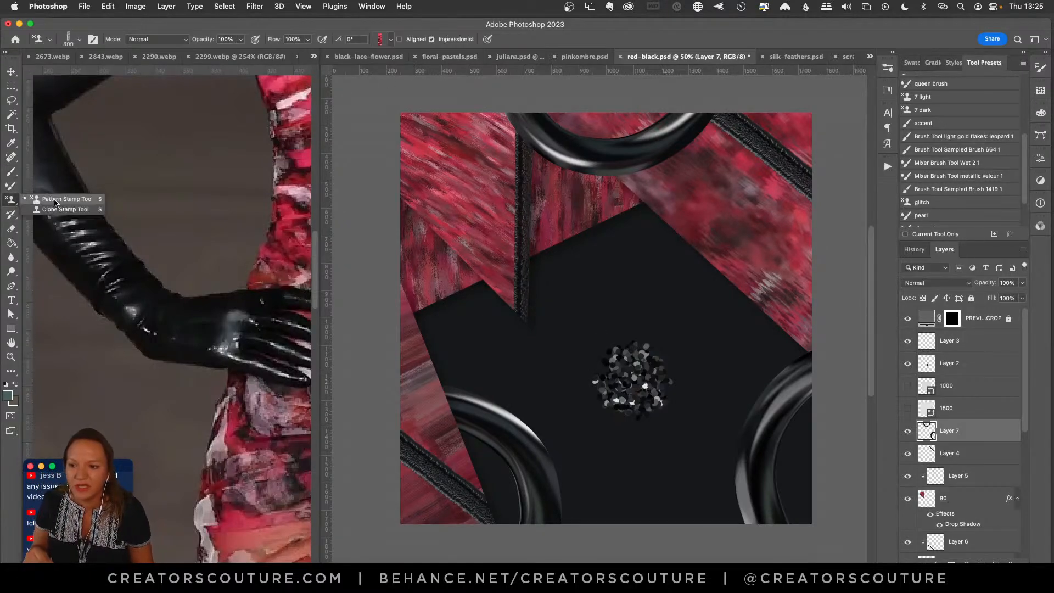
{"action": "left_click", "coordinate": [388, 39]}
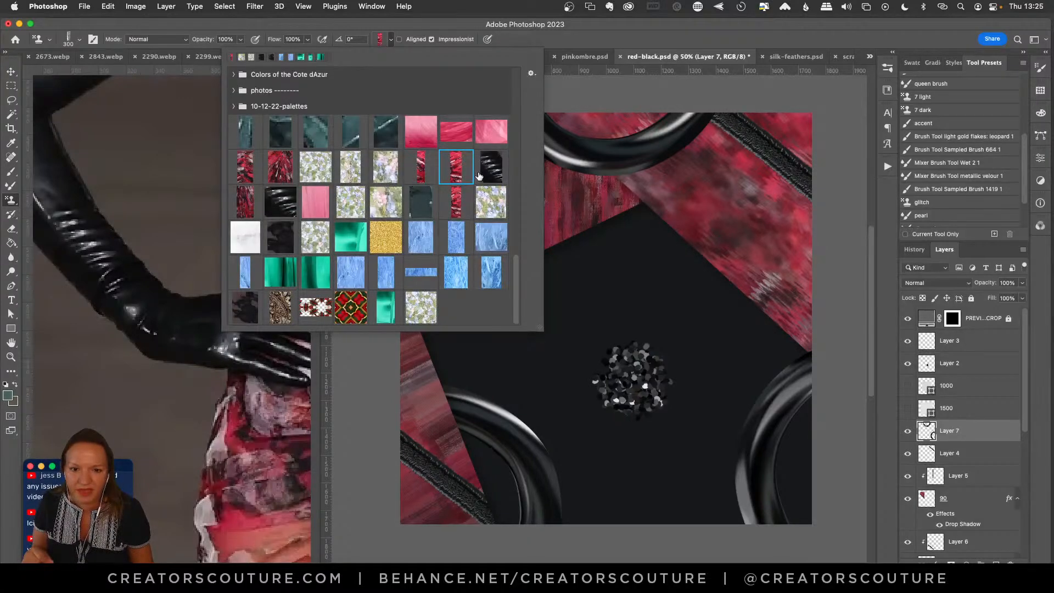
{"action": "left_click", "coordinate": [282, 209]}
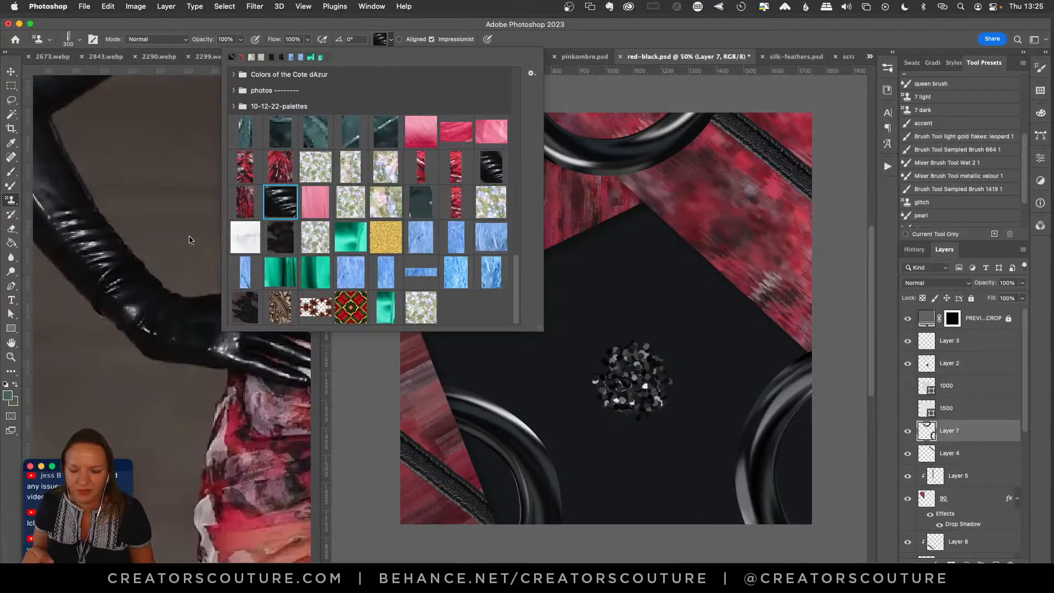
{"action": "left_click", "coordinate": [461, 33]}
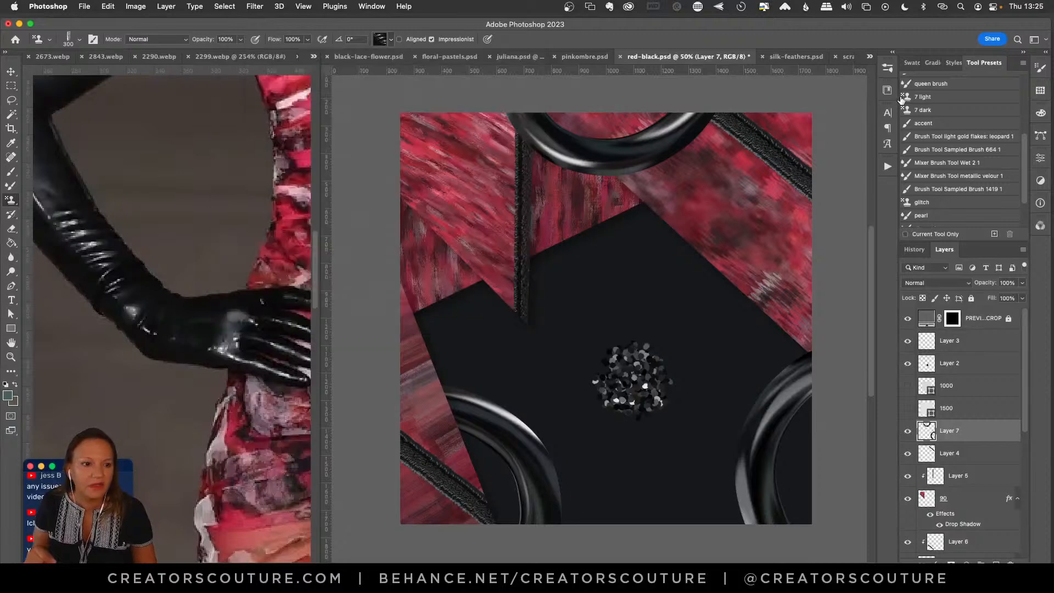
Assign the NEW Palette Makers brush to the Pattern Stamp, test it on the dark area, and undo the dabs.
{"action": "left_click", "coordinate": [887, 68]}
{"action": "left_click_drag", "start_coordinate": [874, 185], "coordinate": [874, 151]}
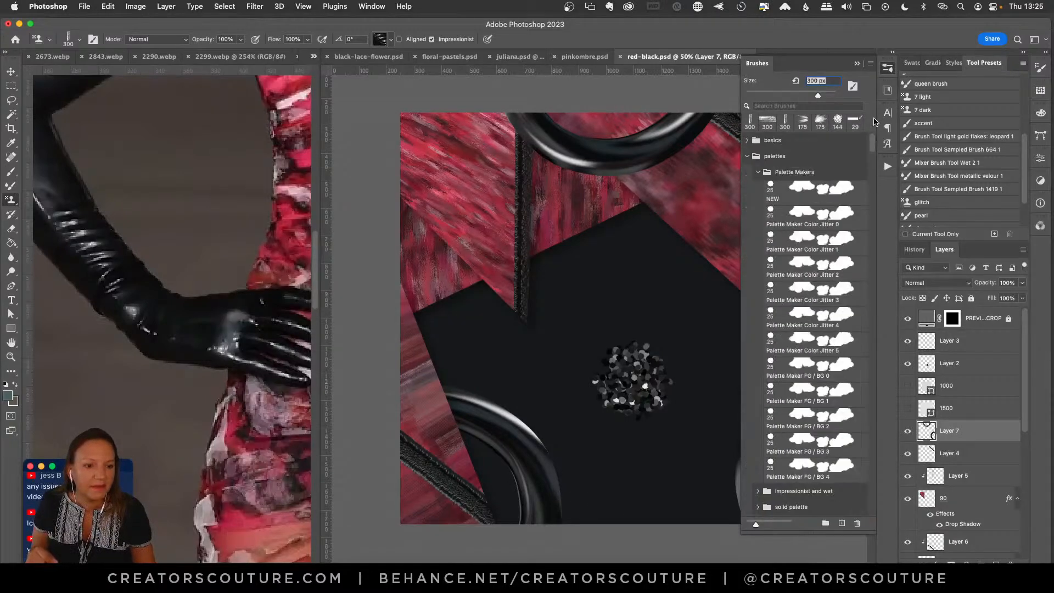
{"action": "left_click", "coordinate": [812, 192]}
{"action": "left_click", "coordinate": [598, 253]}
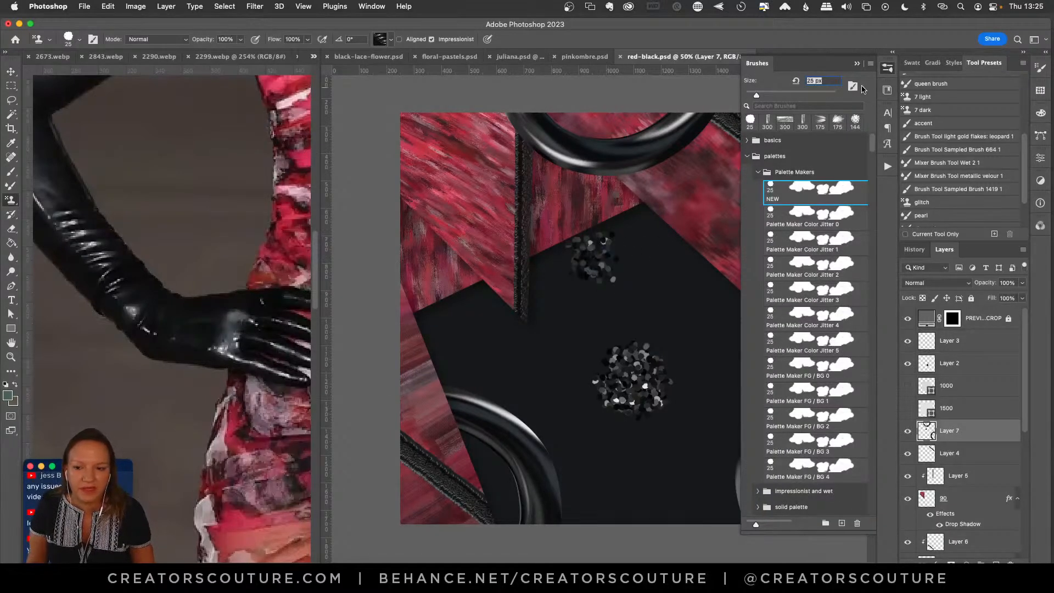
{"action": "key", "text": "super+z"}
Paint a round cluster of black gem dots beside the black strip in scrap.psd, using the newly sampled glove pattern as well.
{"action": "left_click", "coordinate": [883, 70]}
{"action": "left_click", "coordinate": [790, 57]}
{"action": "left_click", "coordinate": [869, 56]}
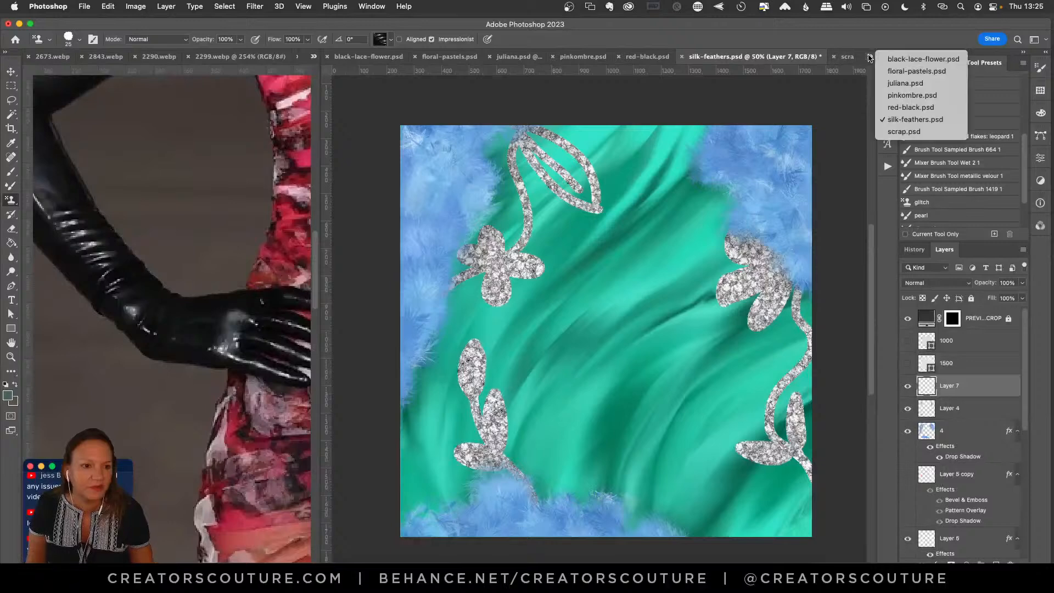
{"action": "left_click", "coordinate": [911, 132]}
{"action": "mouse_move", "coordinate": [631, 215]}
{"action": "left_mouse_down"}
{"action": "mouse_move", "coordinate": [700, 217]}
{"action": "mouse_move", "coordinate": [698, 239]}
{"action": "mouse_move", "coordinate": [698, 222]}
{"action": "mouse_move", "coordinate": [669, 222]}
{"action": "mouse_move", "coordinate": [681, 239]}
{"action": "mouse_move", "coordinate": [662, 243]}
{"action": "mouse_move", "coordinate": [693, 227]}
{"action": "mouse_move", "coordinate": [690, 205]}
{"action": "mouse_move", "coordinate": [669, 211]}
{"action": "mouse_move", "coordinate": [676, 243]}
{"action": "left_mouse_up"}
{"action": "mouse_move", "coordinate": [694, 240]}
{"action": "left_mouse_down"}
{"action": "mouse_move", "coordinate": [654, 195]}
{"action": "mouse_move", "coordinate": [672, 233]}
{"action": "mouse_move", "coordinate": [691, 240]}
{"action": "mouse_move", "coordinate": [692, 208]}
{"action": "mouse_move", "coordinate": [659, 218]}
{"action": "mouse_move", "coordinate": [672, 208]}
{"action": "mouse_move", "coordinate": [686, 231]}
{"action": "mouse_move", "coordinate": [702, 199]}
{"action": "mouse_move", "coordinate": [675, 247]}
{"action": "left_mouse_up"}
{"action": "left_click", "coordinate": [379, 40]}
{"action": "left_click", "coordinate": [487, 174]}
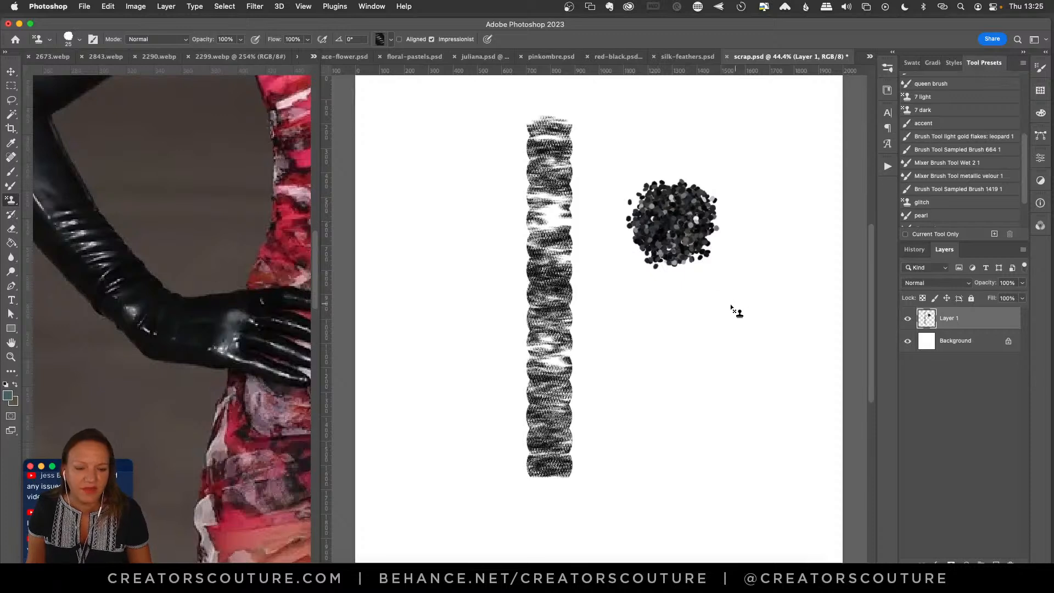
Return to red-black.psd and move the black gem cluster onto the red fabric in the artwork's upper-left area.
{"action": "left_click", "coordinate": [618, 57]}
{"action": "left_click", "coordinate": [11, 71]}
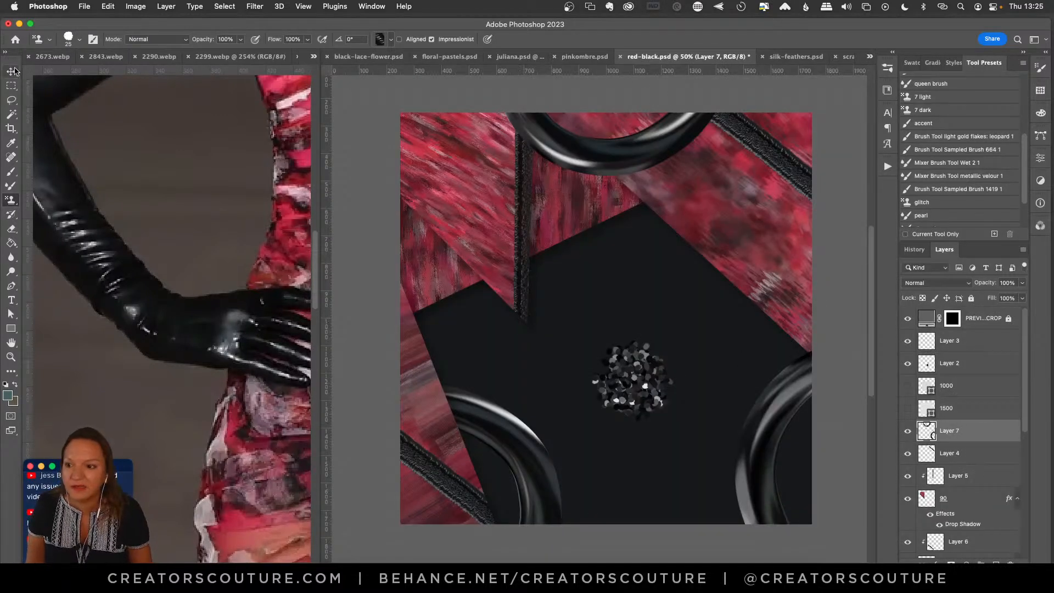
{"action": "left_click_drag", "start_coordinate": [628, 387], "coordinate": [453, 187]}
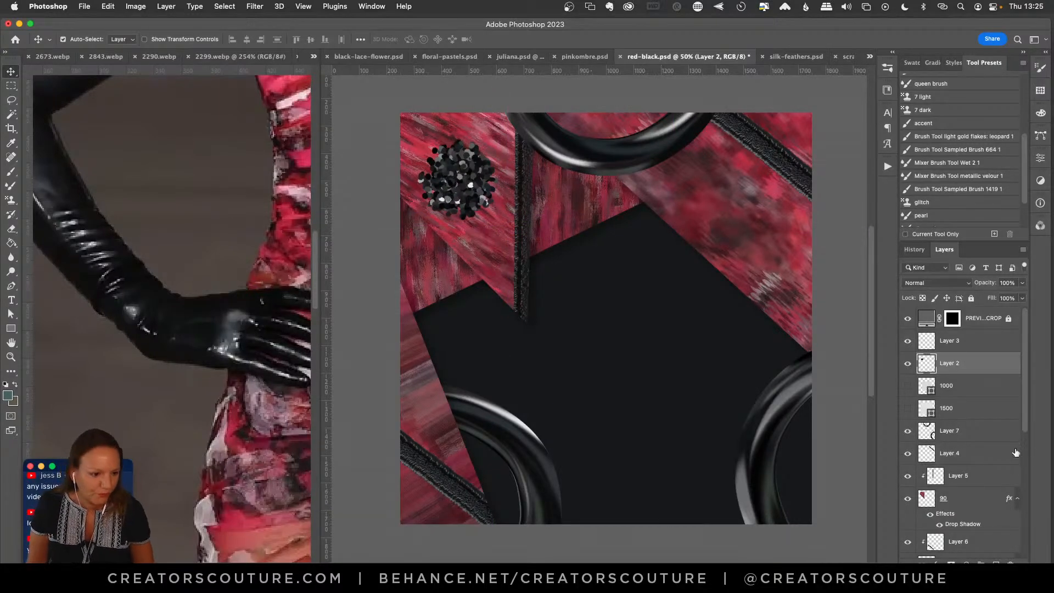
{"action": "left_click_drag", "start_coordinate": [1024, 416], "coordinate": [1017, 455]}
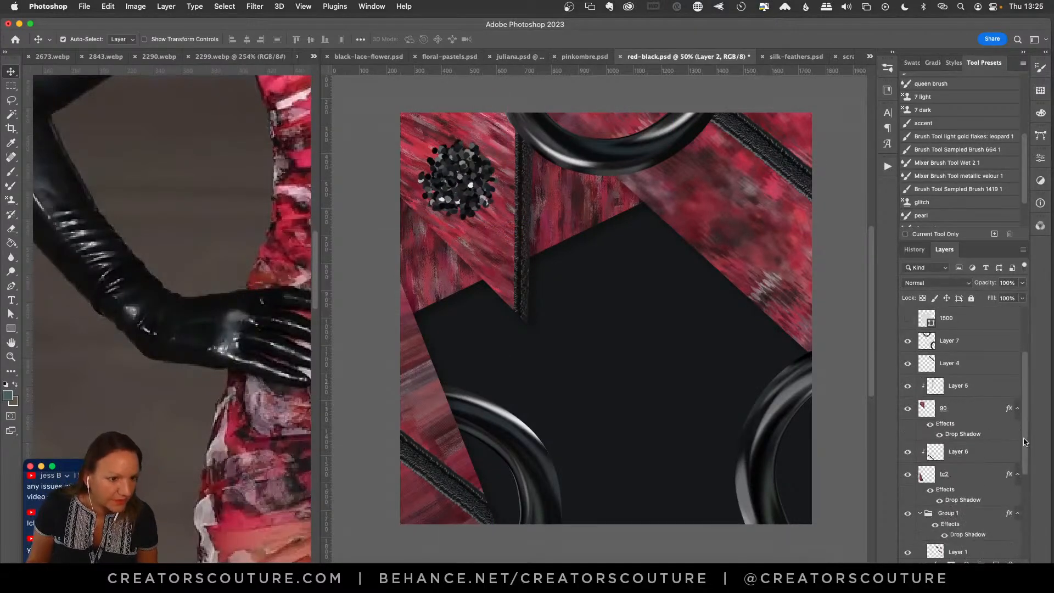
Load the Mixer Brush Tool Wet 2 1 preset with the gem cluster, test a stroke over the dark area, and undo it.
{"action": "key", "text": "b"}
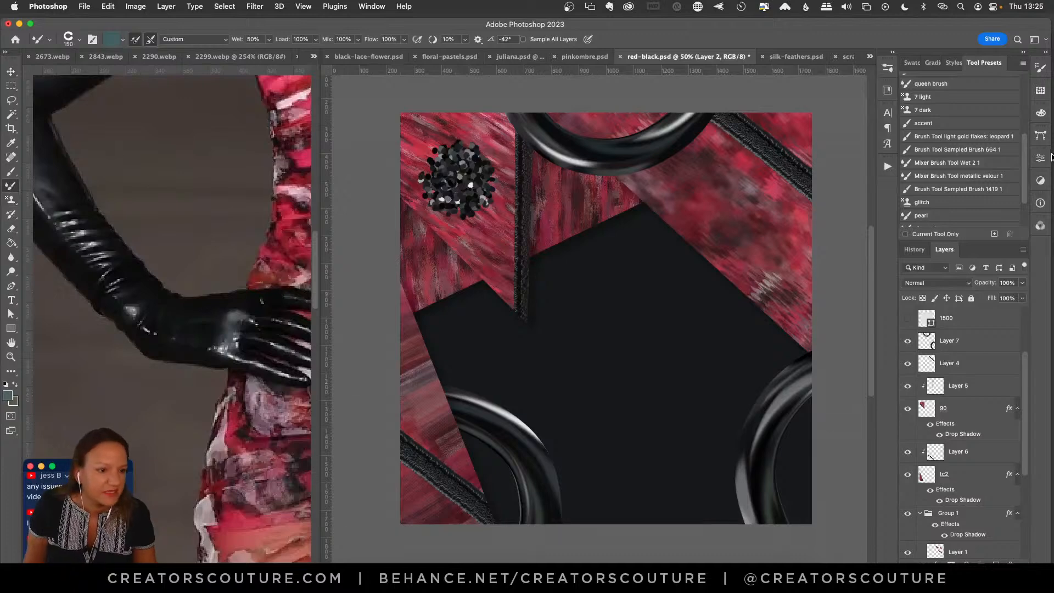
{"action": "left_click", "coordinate": [973, 165]}
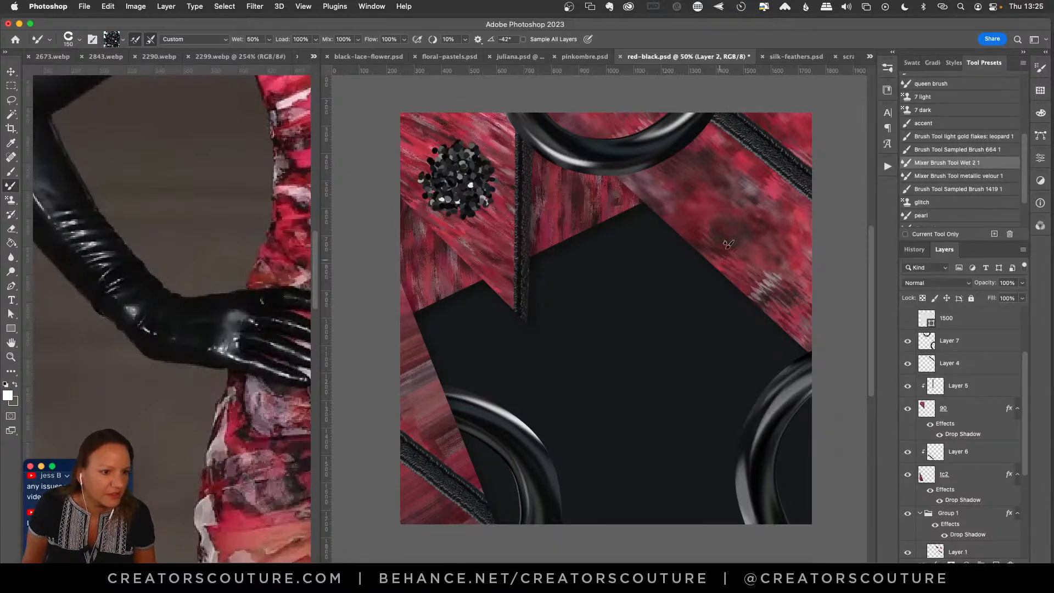
{"action": "mouse_move", "coordinate": [729, 244]}
{"action": "left_mouse_down"}
{"action": "mouse_move", "coordinate": [709, 313]}
{"action": "mouse_move", "coordinate": [625, 397]}
{"action": "left_mouse_up"}
{"action": "key", "text": "super+z"}
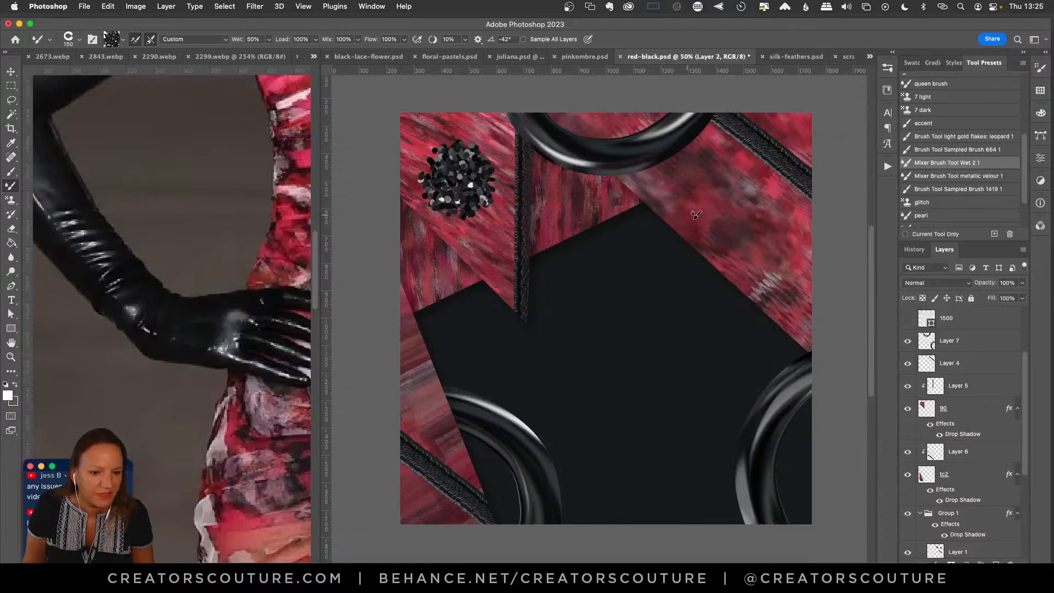
Try two more glossy black mixer strokes down the dark area and undo each of them.
{"action": "left_click_drag", "start_coordinate": [695, 214], "coordinate": [573, 423]}
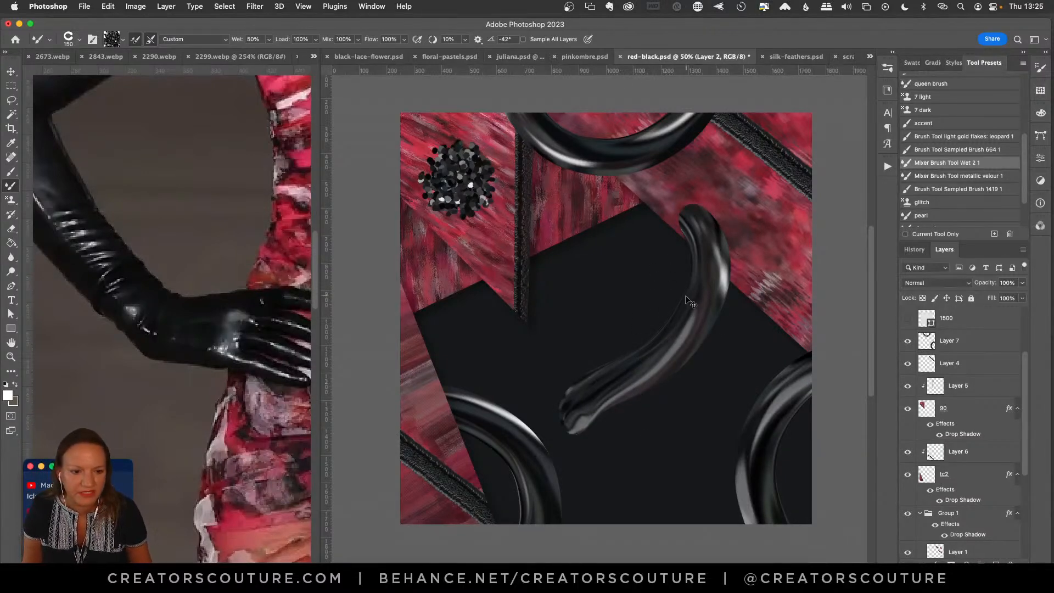
{"action": "key", "text": "super+z"}
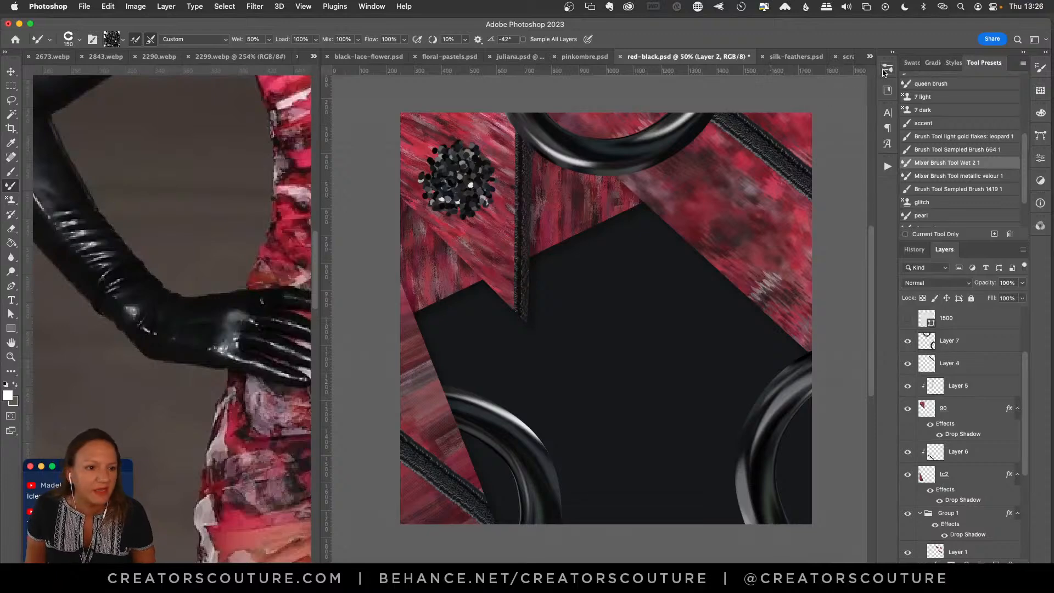
{"action": "left_click", "coordinate": [887, 68]}
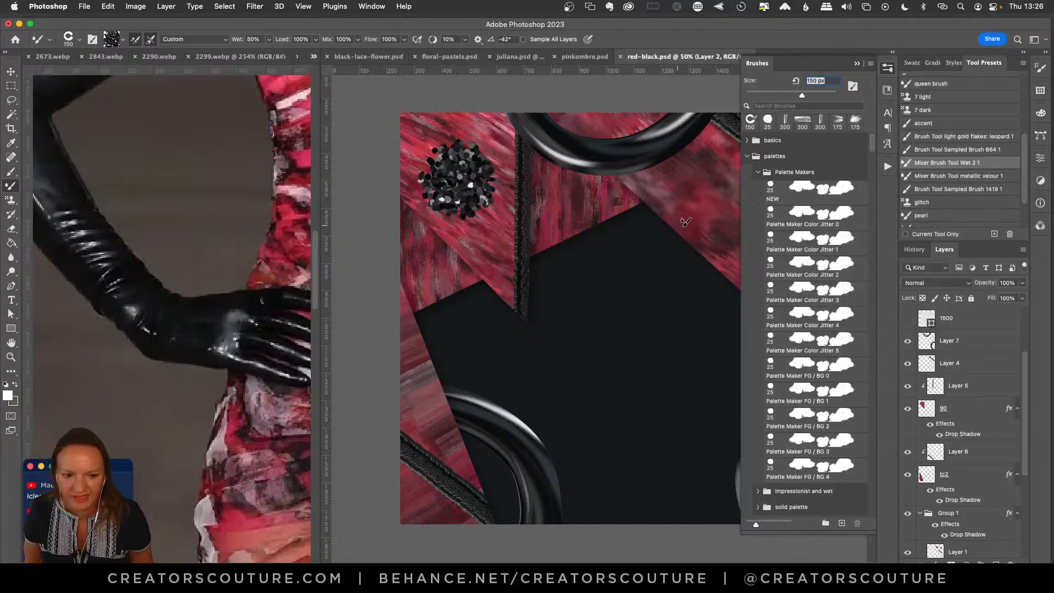
{"action": "mouse_move", "coordinate": [686, 222]}
{"action": "left_mouse_down"}
{"action": "mouse_move", "coordinate": [603, 317]}
{"action": "mouse_move", "coordinate": [658, 431]}
{"action": "left_mouse_up"}
{"action": "key", "text": "super+z"}
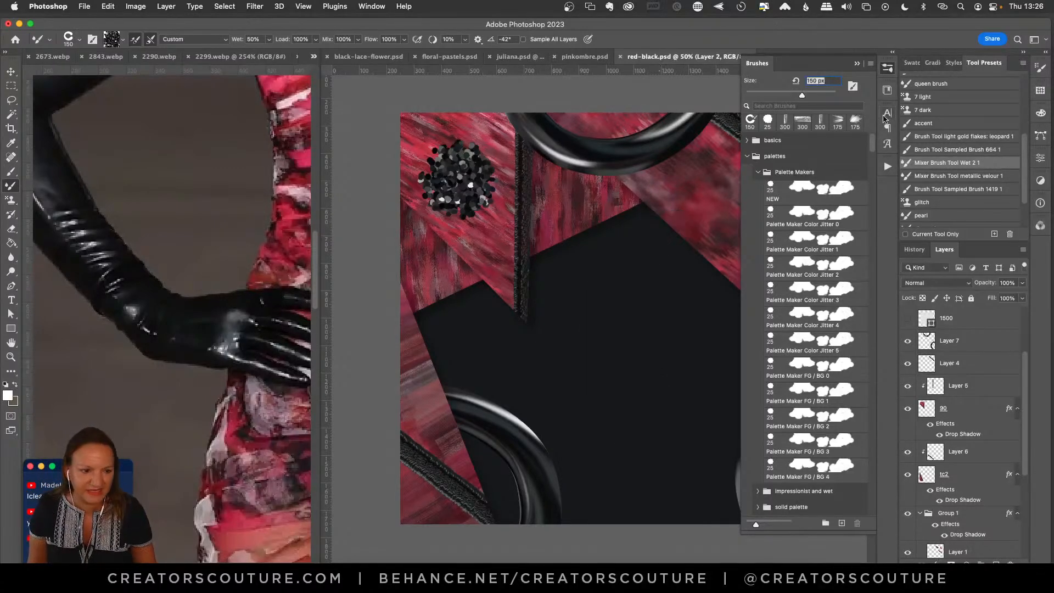
Look through the brush library's creamy, stringy, dry-decorative, Blenders and COLLECTIONS brushes for another mixer brush.
{"action": "scroll", "coordinate": [812, 329], "scroll_direction": "down", "scroll_amount": 15}
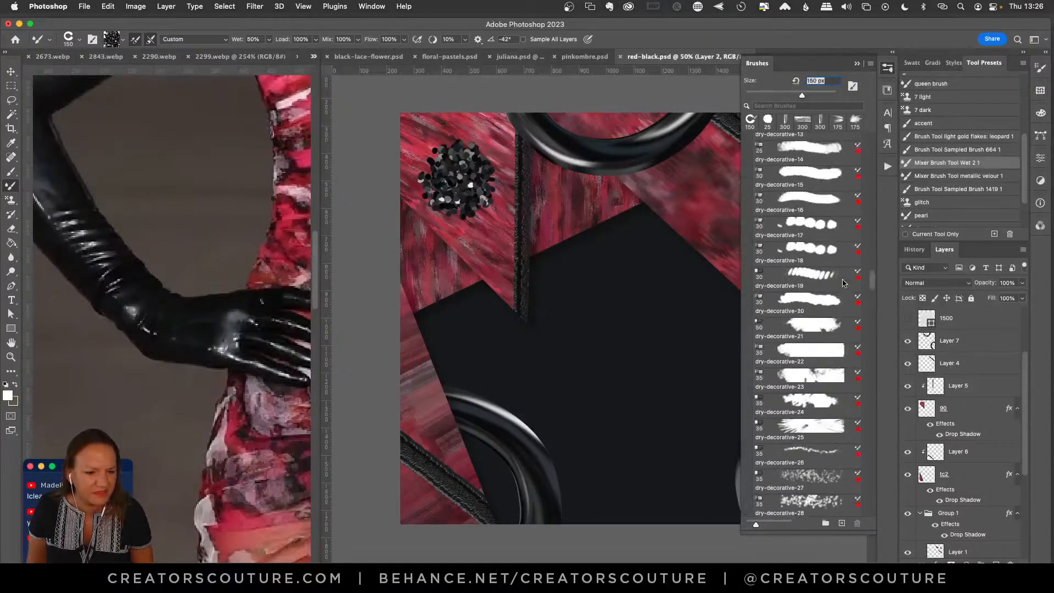
{"action": "scroll", "coordinate": [812, 375], "scroll_direction": "down", "scroll_amount": 1}
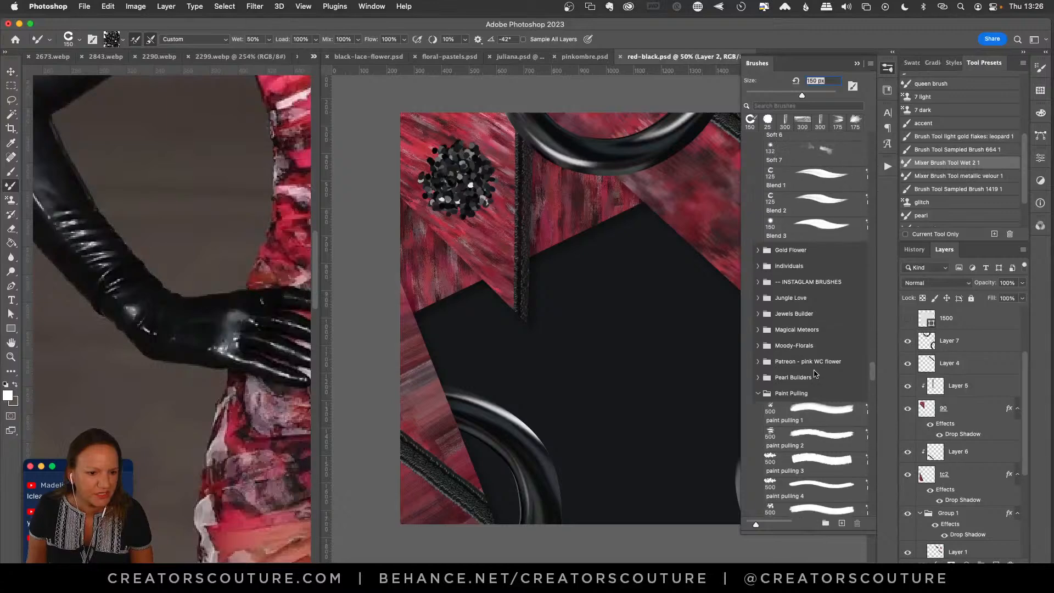
{"action": "scroll", "coordinate": [822, 359], "scroll_direction": "up", "scroll_amount": 9}
{"action": "scroll", "coordinate": [827, 344], "scroll_direction": "up", "scroll_amount": 10}
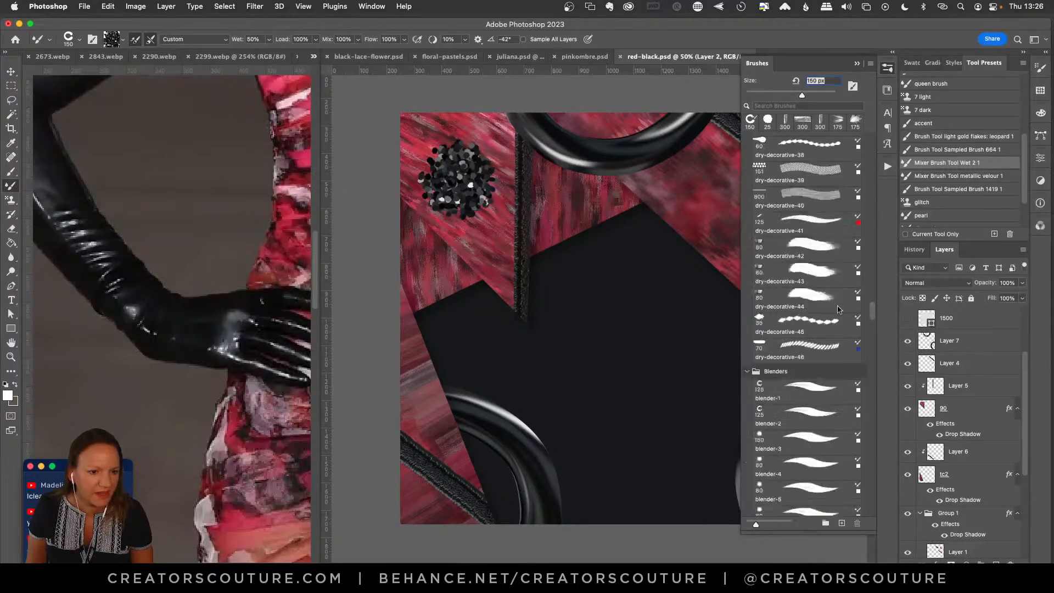
{"action": "scroll", "coordinate": [836, 310], "scroll_direction": "down", "scroll_amount": 8}
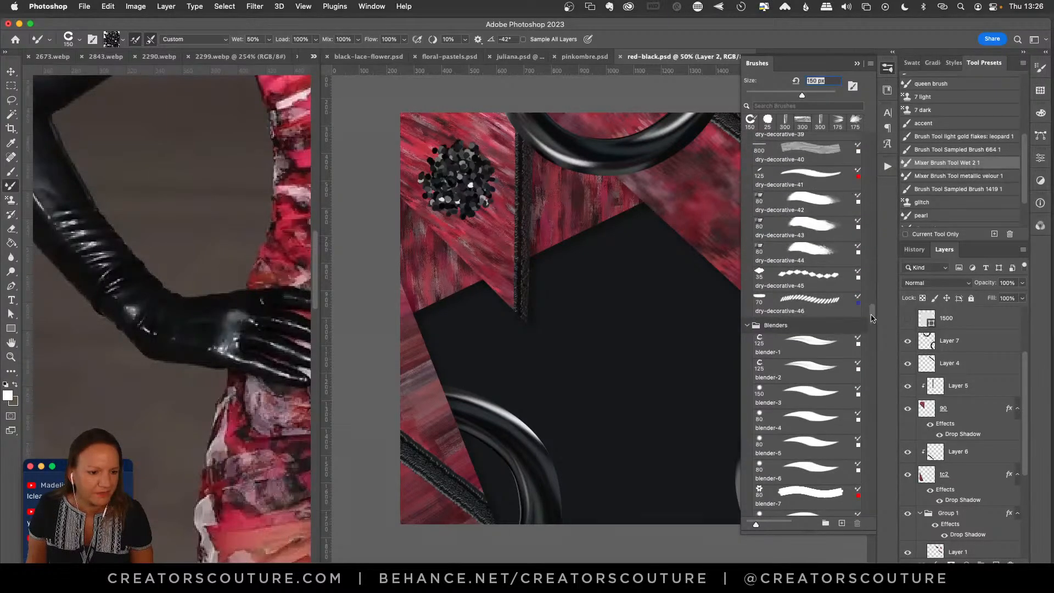
{"action": "mouse_move", "coordinate": [871, 318]}
{"action": "left_mouse_down"}
{"action": "mouse_move", "coordinate": [870, 287]}
{"action": "mouse_move", "coordinate": [848, 440]}
{"action": "left_mouse_up"}
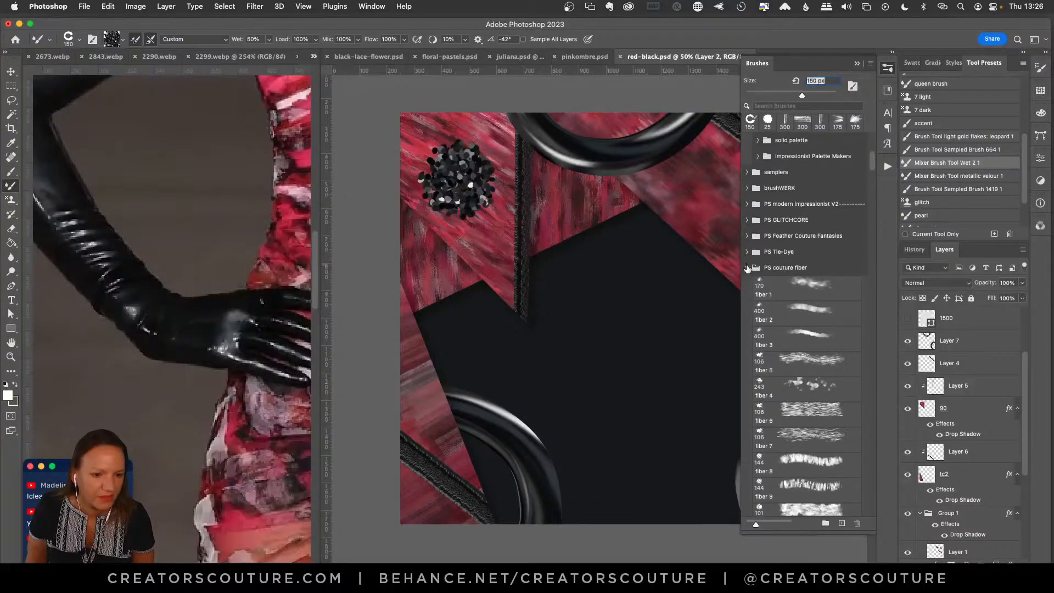
{"action": "mouse_move", "coordinate": [872, 168]}
{"action": "left_mouse_down"}
{"action": "mouse_move", "coordinate": [863, 228]}
{"action": "mouse_move", "coordinate": [845, 253]}
{"action": "left_mouse_up"}
{"action": "scroll", "coordinate": [848, 244], "scroll_direction": "up", "scroll_amount": 5}
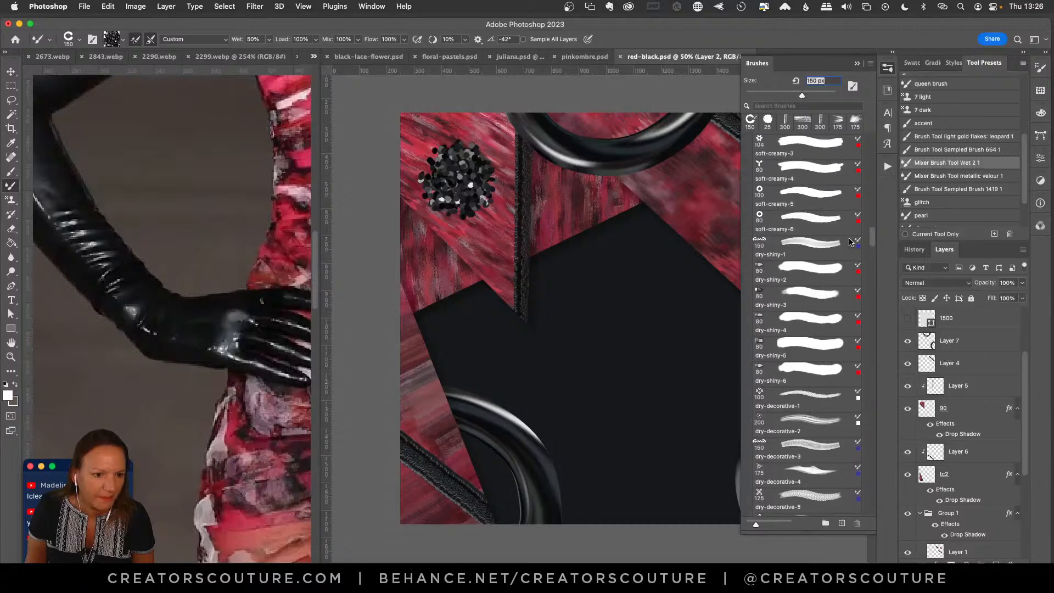
{"action": "scroll", "coordinate": [845, 263], "scroll_direction": "down", "scroll_amount": 10}
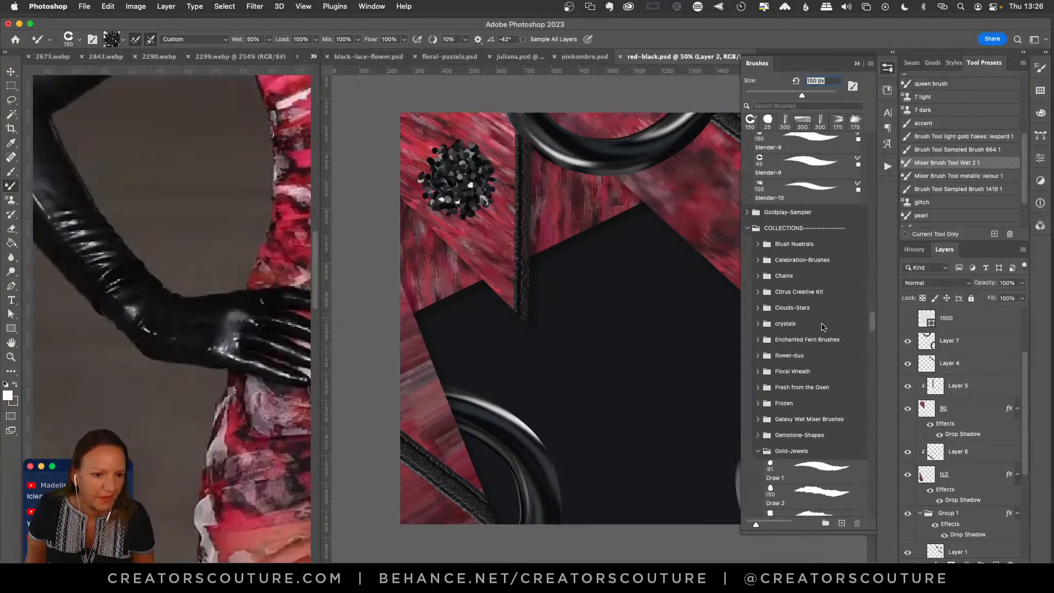
{"action": "scroll", "coordinate": [824, 310], "scroll_direction": "up", "scroll_amount": 10}
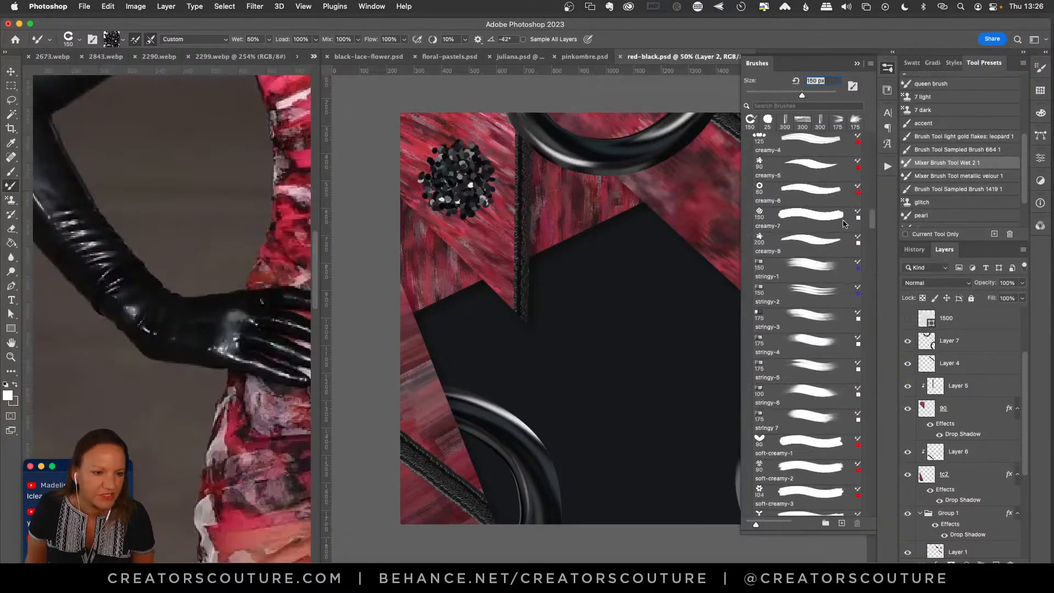
Paint a glossy black mixer stroke down the dark area, undo it, and paint a curved one in its place.
{"action": "mouse_move", "coordinate": [684, 218]}
{"action": "left_mouse_down"}
{"action": "mouse_move", "coordinate": [573, 363]}
{"action": "mouse_move", "coordinate": [626, 450]}
{"action": "left_mouse_up"}
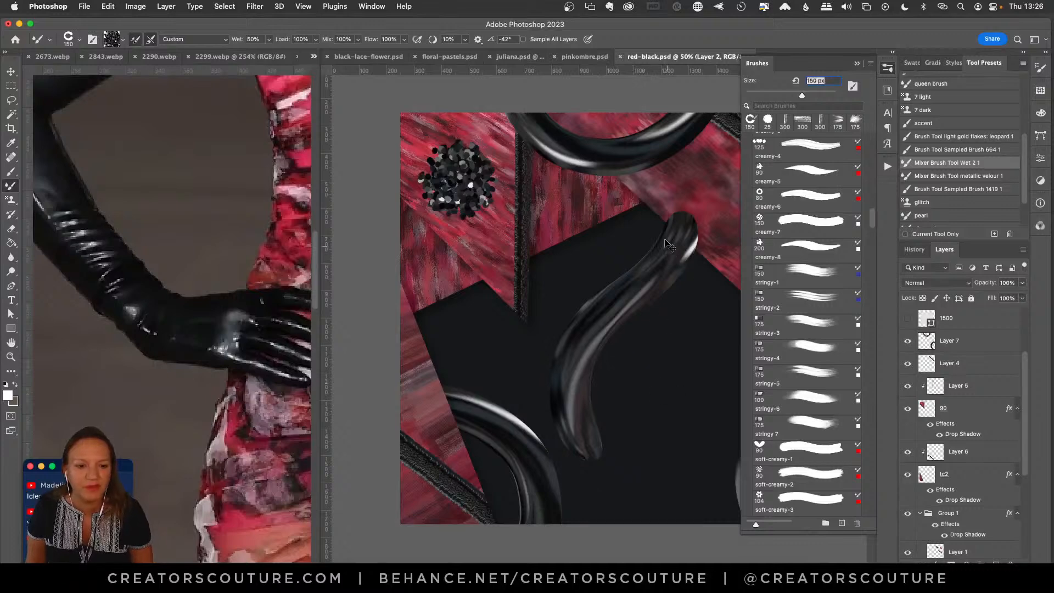
{"action": "key", "text": "ctrl+z"}
{"action": "left_click_drag", "start_coordinate": [662, 230], "coordinate": [644, 447]}
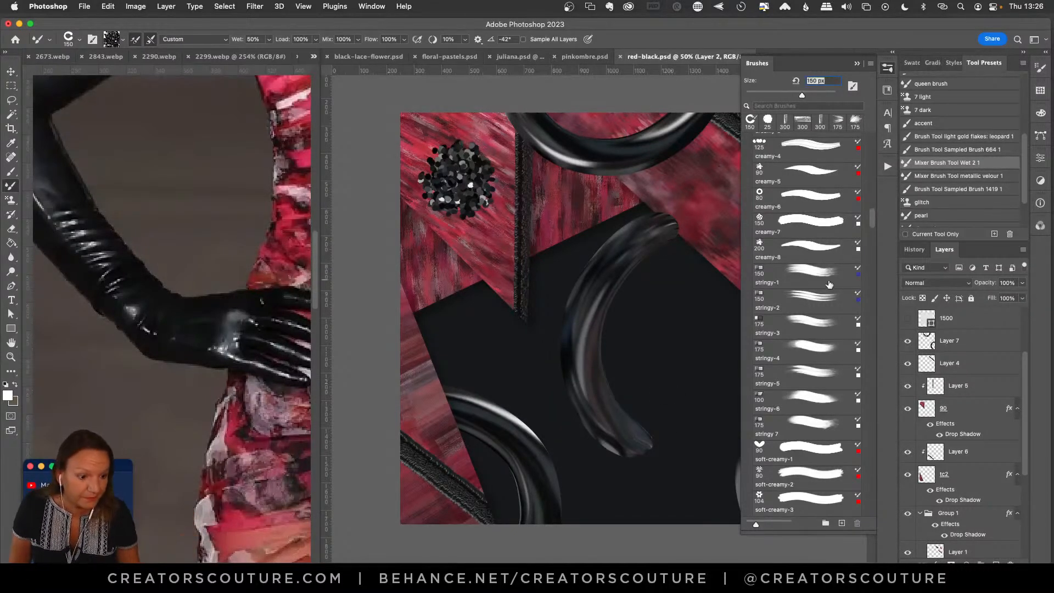
Undo the curved glossy stroke and try two more glossy black mixer strokes over the dark area, undoing both.
{"action": "key", "text": "super+z"}
{"action": "left_click", "coordinate": [885, 69]}
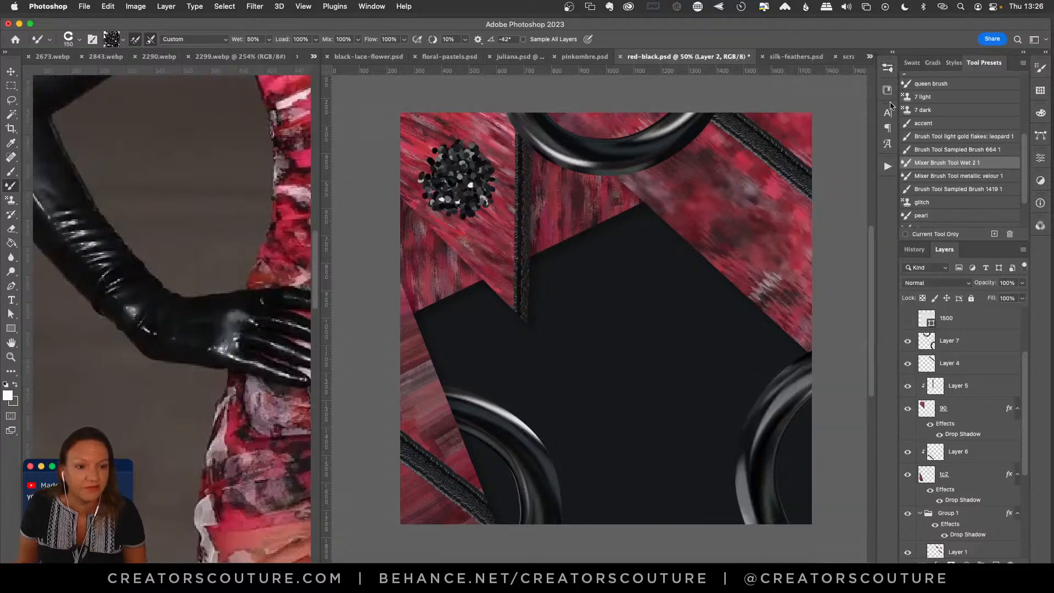
{"action": "left_click_drag", "start_coordinate": [639, 228], "coordinate": [642, 420]}
{"action": "key", "text": "super+z"}
{"action": "mouse_move", "coordinate": [557, 417]}
{"action": "left_mouse_down"}
{"action": "mouse_move", "coordinate": [571, 379]}
{"action": "mouse_move", "coordinate": [693, 466]}
{"action": "left_mouse_up"}
{"action": "key", "text": "super+z"}
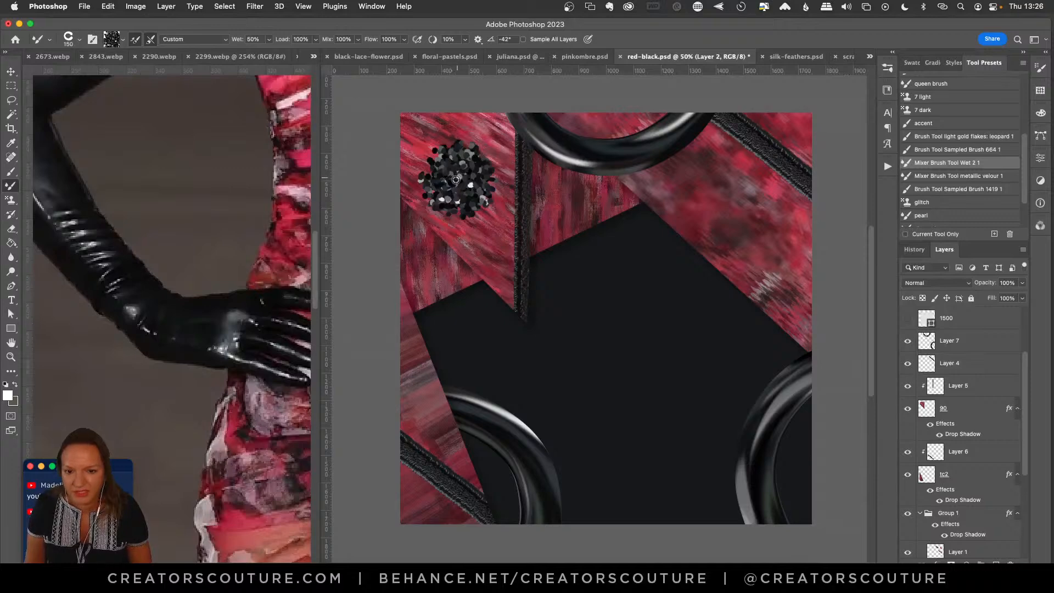
Try three glossy black mixer strokes between the red fabric and the lower dark area, undoing each one.
{"action": "mouse_move", "coordinate": [761, 256]}
{"action": "left_mouse_down"}
{"action": "mouse_move", "coordinate": [693, 285]}
{"action": "mouse_move", "coordinate": [635, 443]}
{"action": "mouse_move", "coordinate": [708, 497]}
{"action": "left_mouse_up"}
{"action": "key", "text": "super+z"}
{"action": "mouse_move", "coordinate": [653, 463]}
{"action": "left_mouse_down"}
{"action": "mouse_move", "coordinate": [733, 303]}
{"action": "mouse_move", "coordinate": [799, 354]}
{"action": "left_mouse_up"}
{"action": "key", "text": "super+z"}
{"action": "mouse_move", "coordinate": [775, 248]}
{"action": "left_mouse_down"}
{"action": "mouse_move", "coordinate": [656, 365]}
{"action": "mouse_move", "coordinate": [651, 486]}
{"action": "left_mouse_up"}
{"action": "key", "text": "super+z"}
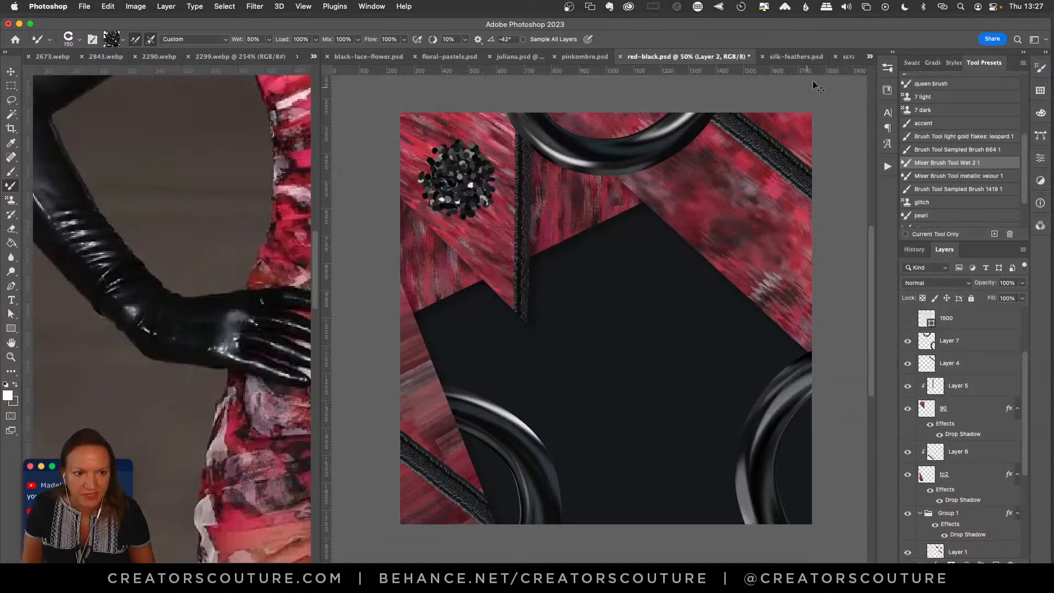
Try curved glossy black strokes over the upper-right red fabric with the Mixer Brush Tool Wet 2 1 preset, undoing each one.
{"action": "mouse_move", "coordinate": [780, 124]}
{"action": "left_mouse_down"}
{"action": "mouse_move", "coordinate": [730, 290]}
{"action": "mouse_move", "coordinate": [790, 324]}
{"action": "left_mouse_up"}
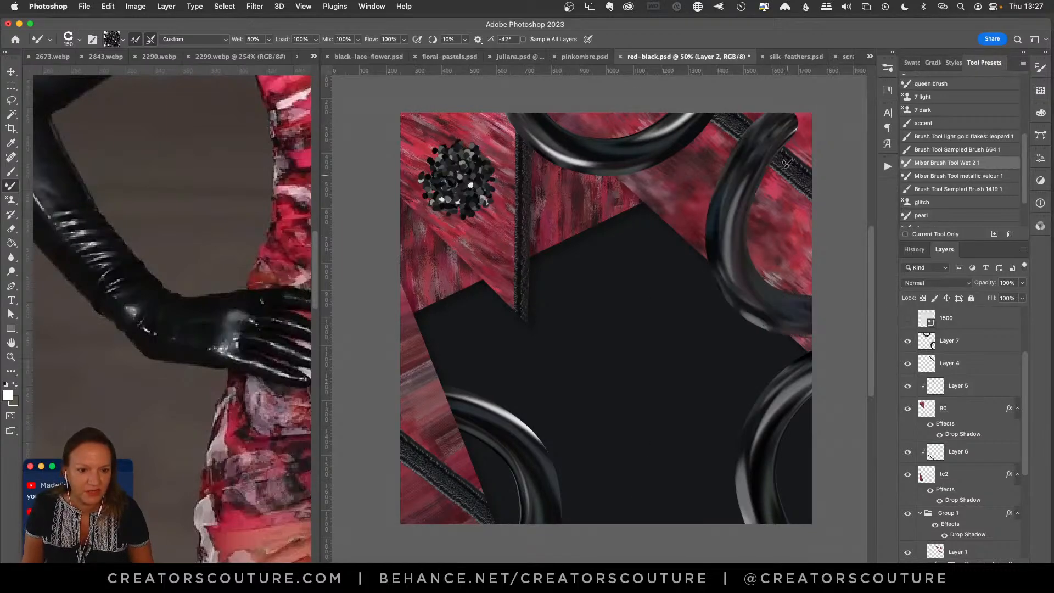
{"action": "key", "text": "super+z"}
{"action": "left_click_drag", "start_coordinate": [788, 100], "coordinate": [881, 242]}
{"action": "left_click", "coordinate": [951, 151]}
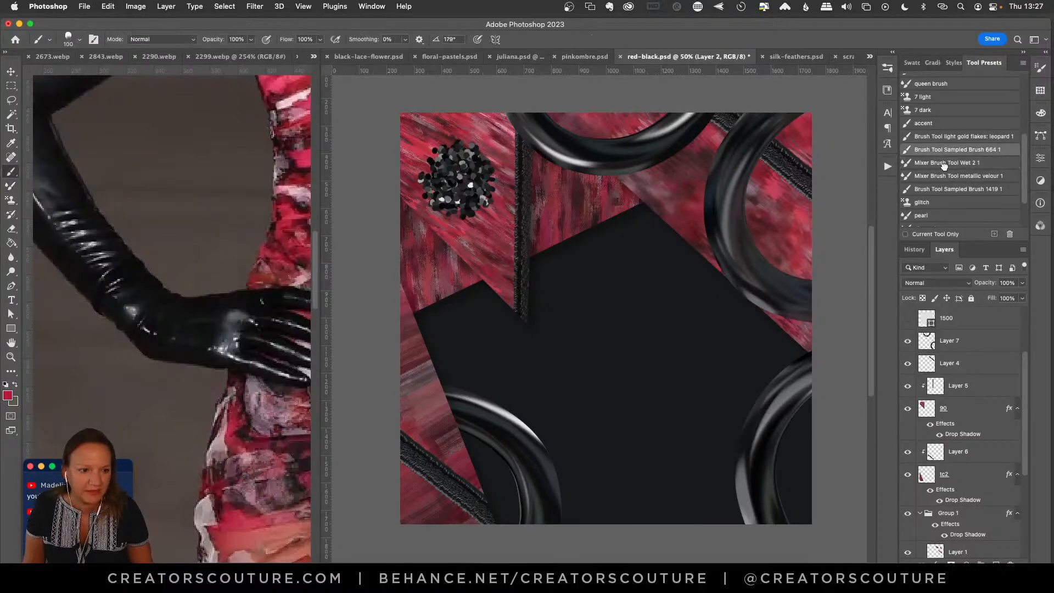
{"action": "left_click", "coordinate": [944, 163]}
{"action": "key", "text": "super+z"}
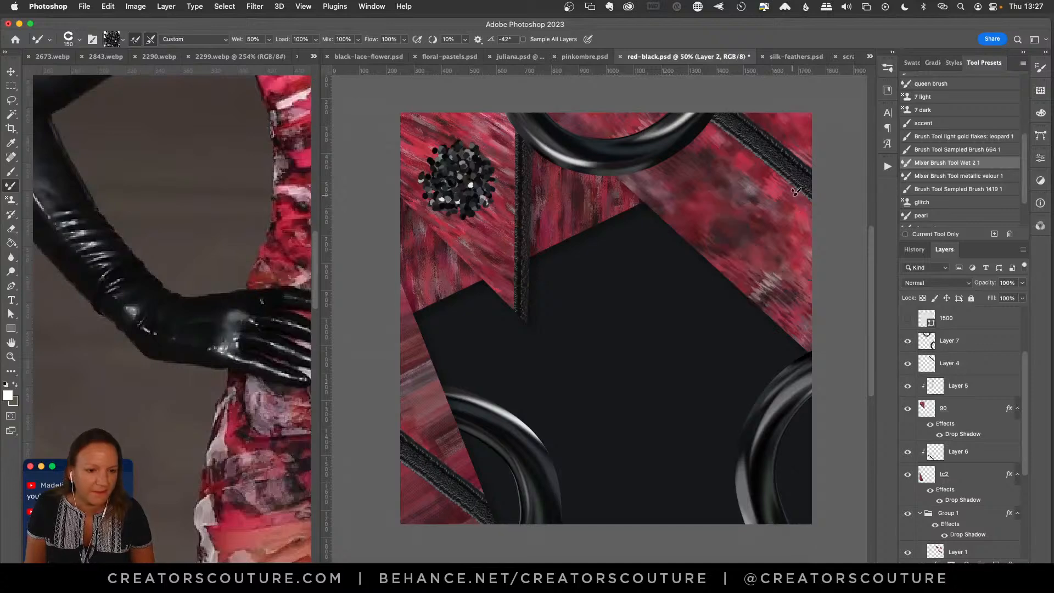
{"action": "left_click_drag", "start_coordinate": [827, 107], "coordinate": [852, 298]}
{"action": "key", "text": "super+z"}
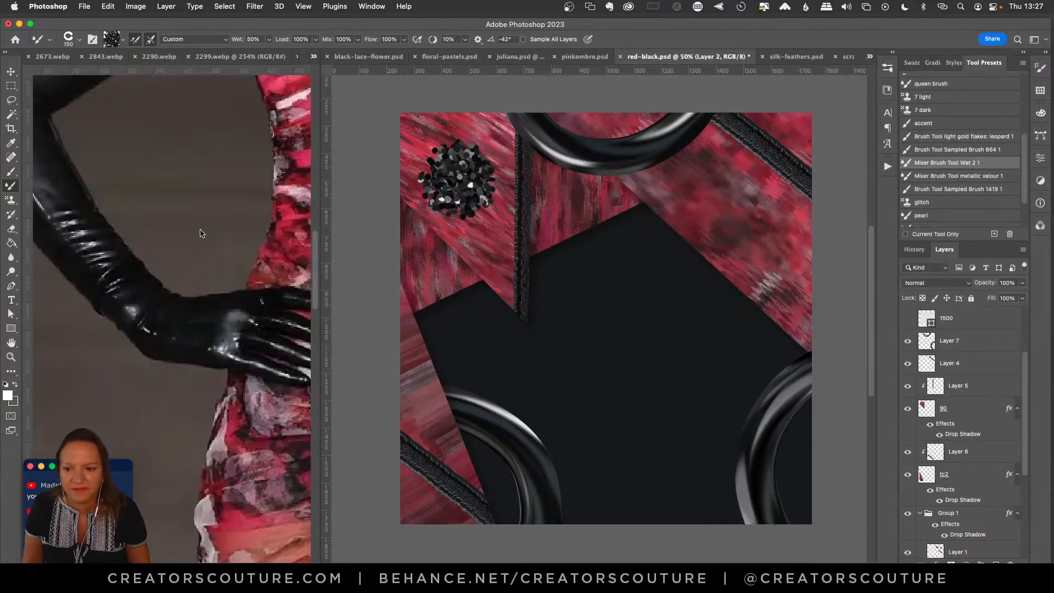
Sample the black glove in 2299.webp with the Mixer Brush, try a curved stroke on the dark area of red-black.psd, and undo it.
{"action": "left_click", "coordinate": [203, 234]}
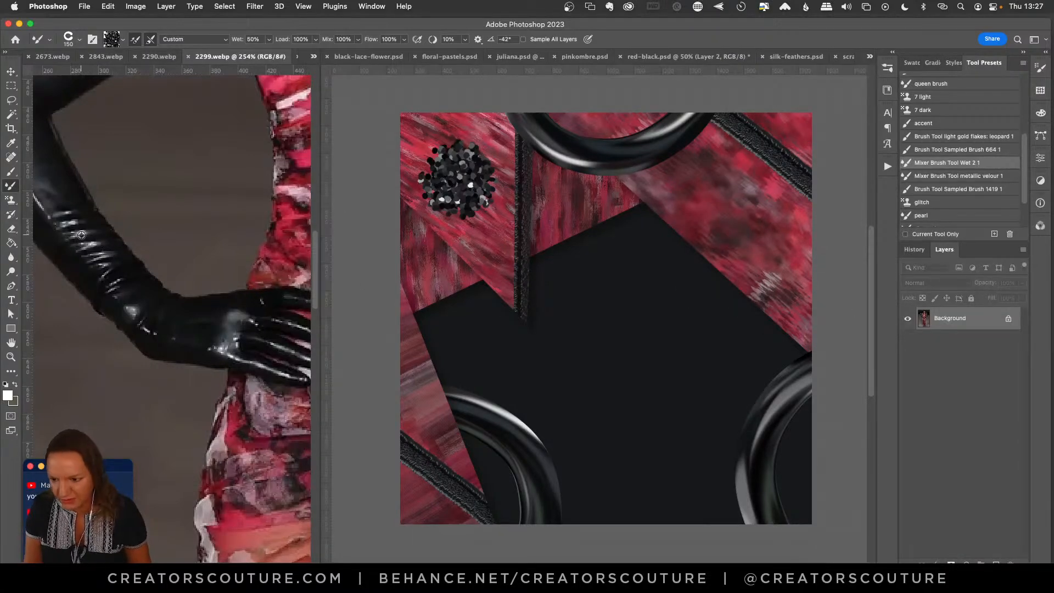
{"action": "left_click", "coordinate": [81, 238], "text": "alt"}
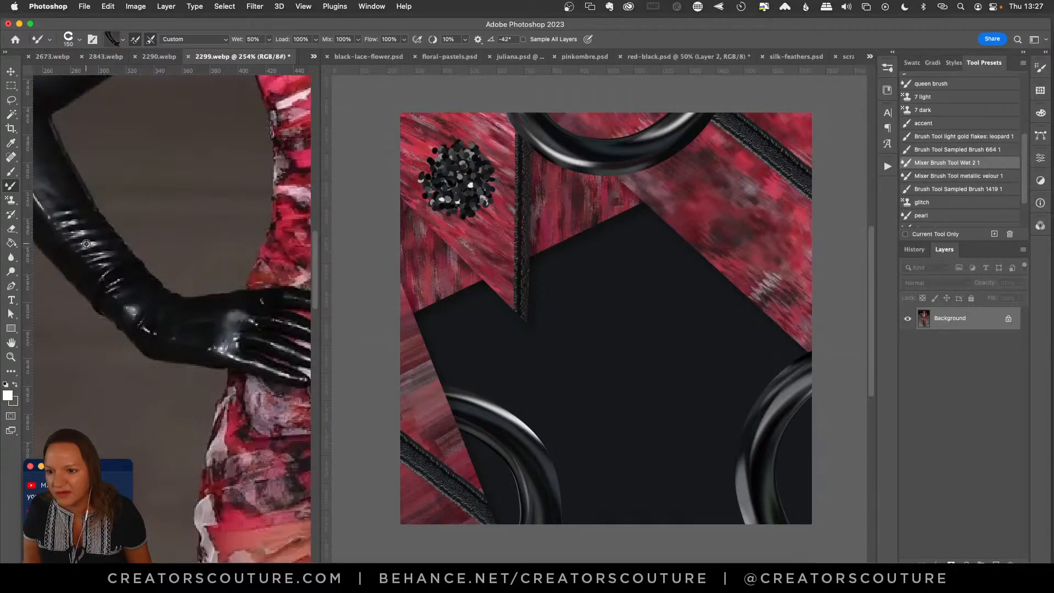
{"action": "left_click", "coordinate": [612, 265]}
{"action": "mouse_move", "coordinate": [666, 250]}
{"action": "left_mouse_down"}
{"action": "mouse_move", "coordinate": [643, 399]}
{"action": "mouse_move", "coordinate": [666, 409]}
{"action": "left_mouse_up"}
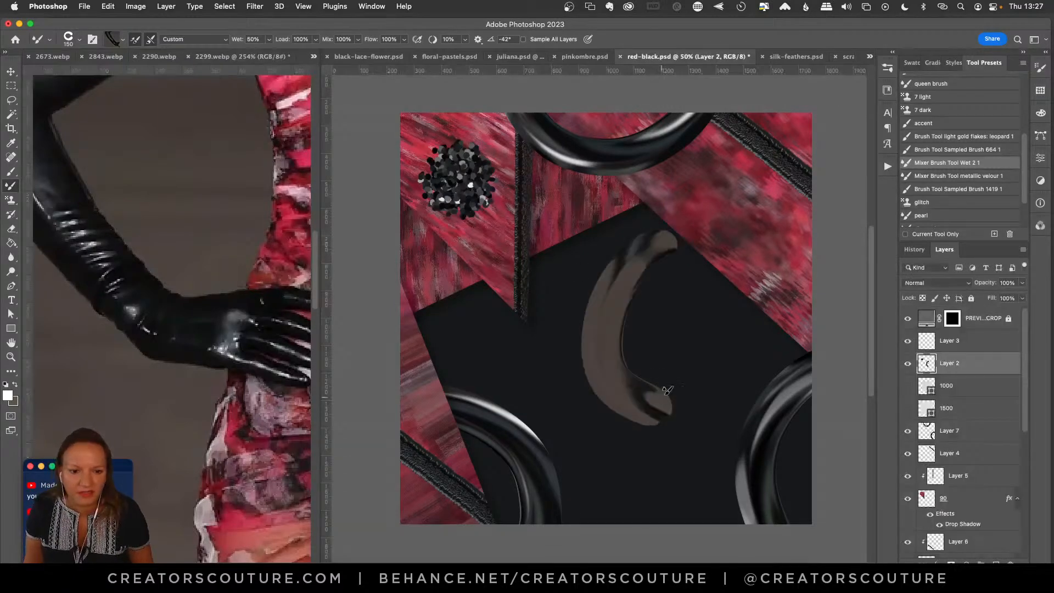
{"action": "key", "text": "super+z"}
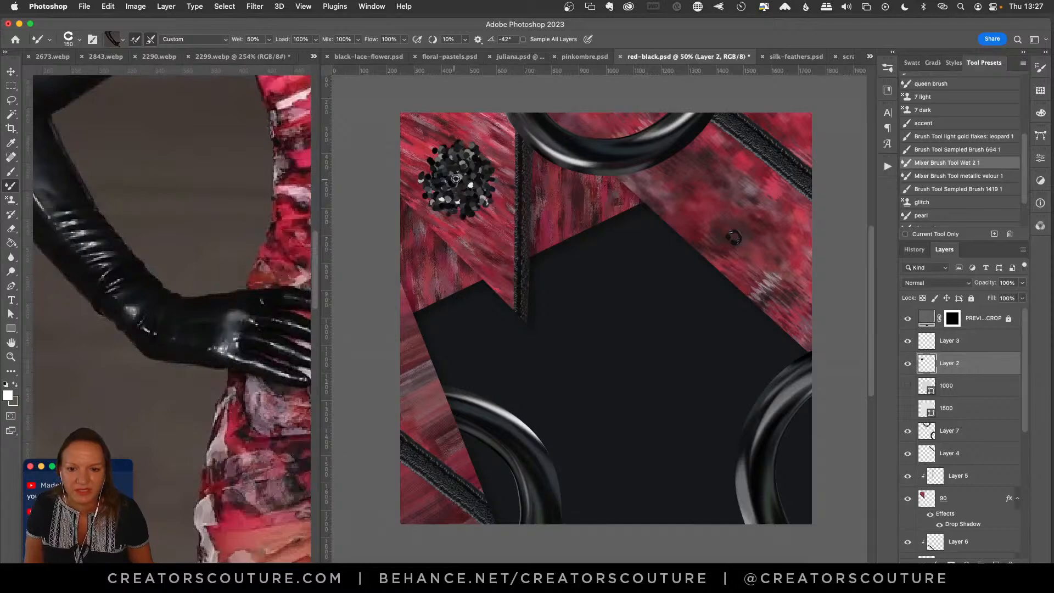
Resample the gem cluster as the mixer paint and try two strokes over the upper-right red fabric, undoing both.
{"action": "left_click", "coordinate": [457, 175], "text": "alt"}
{"action": "mouse_move", "coordinate": [760, 177]}
{"action": "left_mouse_down"}
{"action": "mouse_move", "coordinate": [771, 395]}
{"action": "mouse_move", "coordinate": [737, 373]}
{"action": "left_mouse_up"}
{"action": "key", "text": "super+z"}
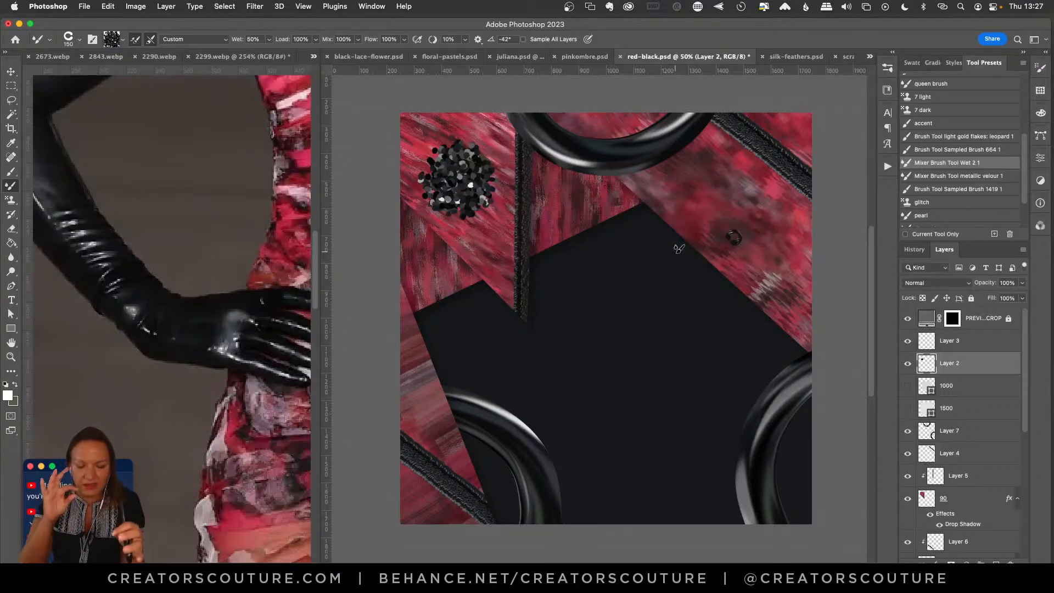
{"action": "left_click_drag", "start_coordinate": [829, 113], "coordinate": [868, 296]}
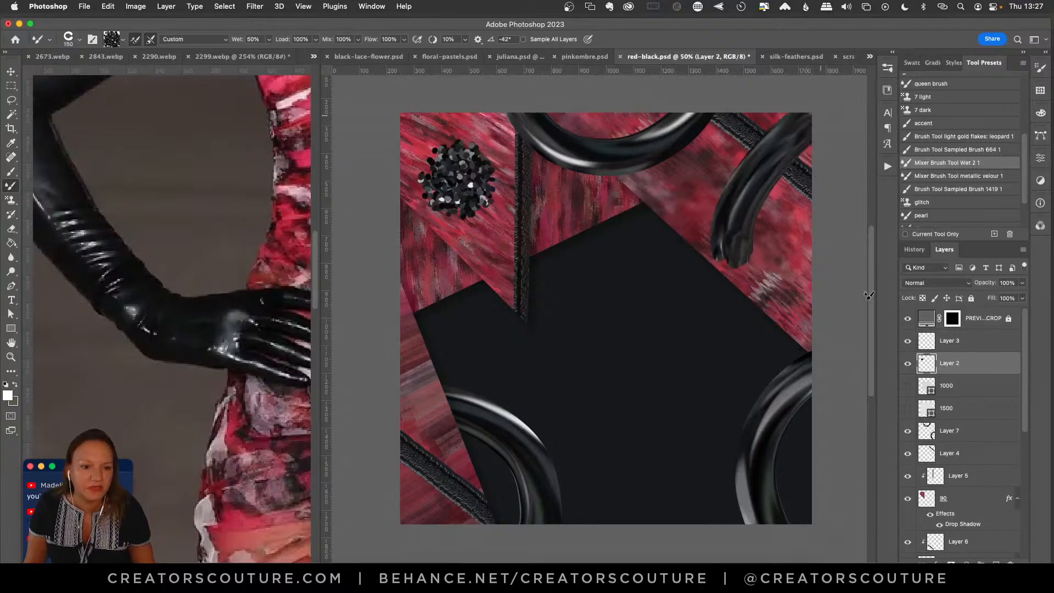
{"action": "key", "text": "super+z"}
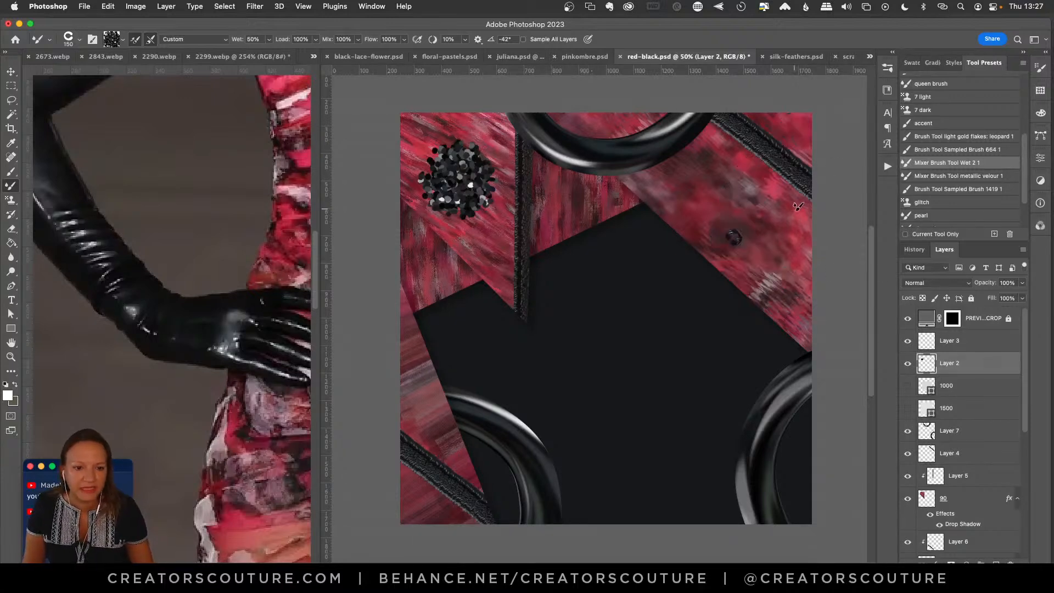
Reload the Mixer Brush Tool Wet 2 1 preset for each of two large curved strokes from the artwork's upper-right corner, undoing both.
{"action": "left_click", "coordinate": [957, 152]}
{"action": "left_click", "coordinate": [954, 163]}
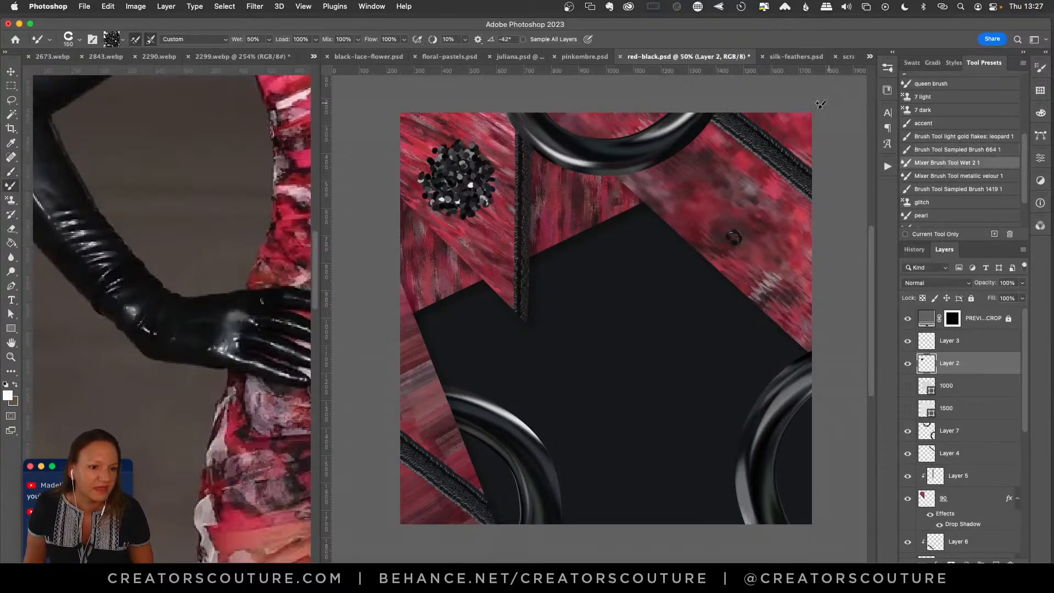
{"action": "left_click_drag", "start_coordinate": [820, 104], "coordinate": [867, 288]}
{"action": "key", "text": "super+z"}
{"action": "left_click", "coordinate": [957, 150]}
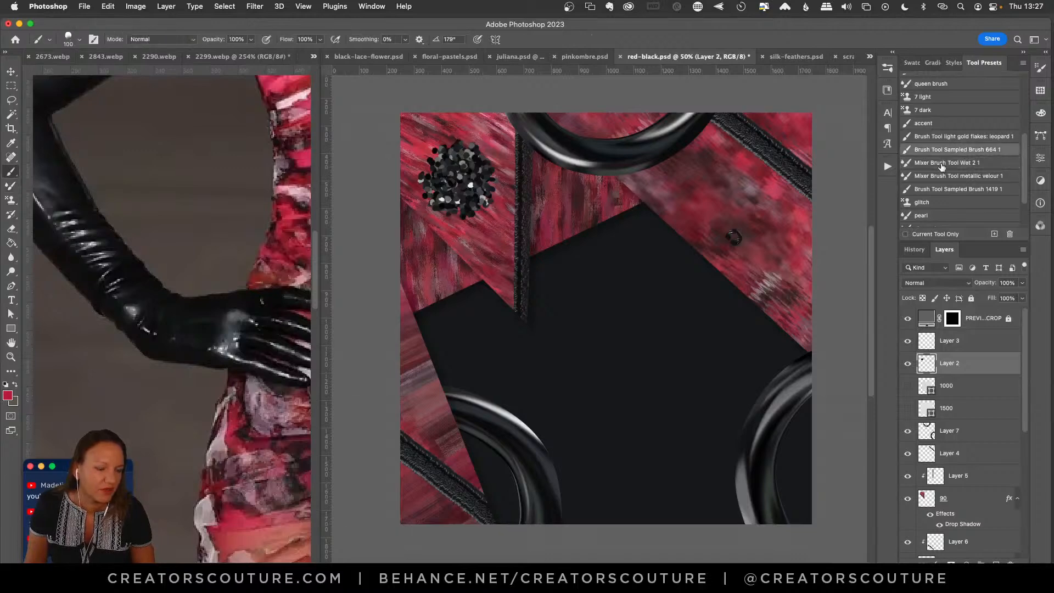
{"action": "left_click", "coordinate": [954, 162]}
{"action": "left_click_drag", "start_coordinate": [821, 108], "coordinate": [854, 331]}
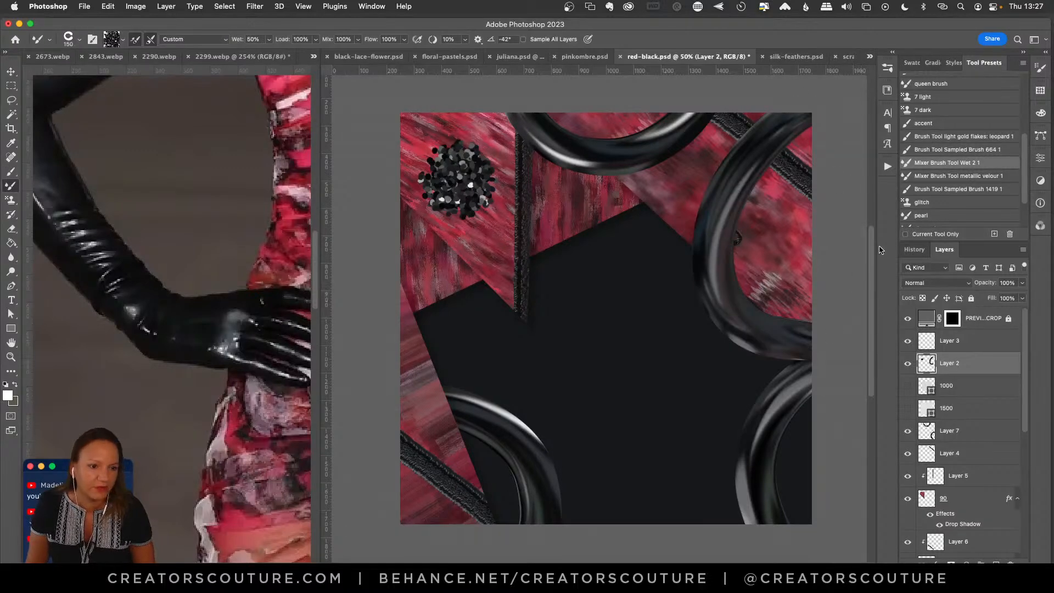
{"action": "key", "text": "super+z"}
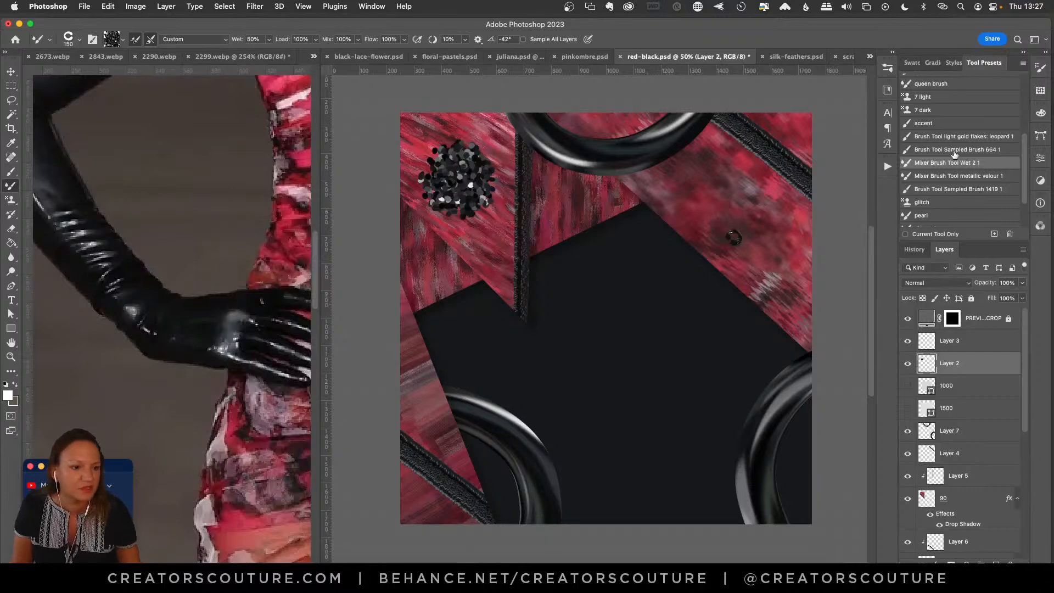
Load the Mixer Brush Tool metallic velour 1 preset and try two strokes across the artwork's full width, undoing both.
{"action": "left_click", "coordinate": [959, 176]}
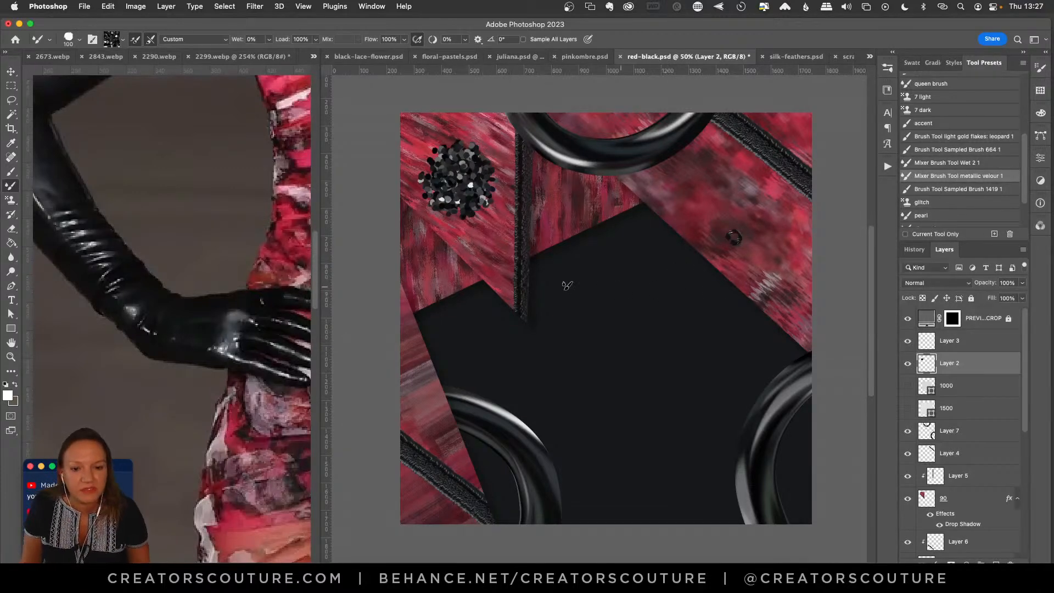
{"action": "mouse_move", "coordinate": [385, 354]}
{"action": "left_mouse_down"}
{"action": "mouse_move", "coordinate": [408, 302]}
{"action": "mouse_move", "coordinate": [595, 299]}
{"action": "mouse_move", "coordinate": [675, 243]}
{"action": "mouse_move", "coordinate": [851, 248]}
{"action": "left_mouse_up"}
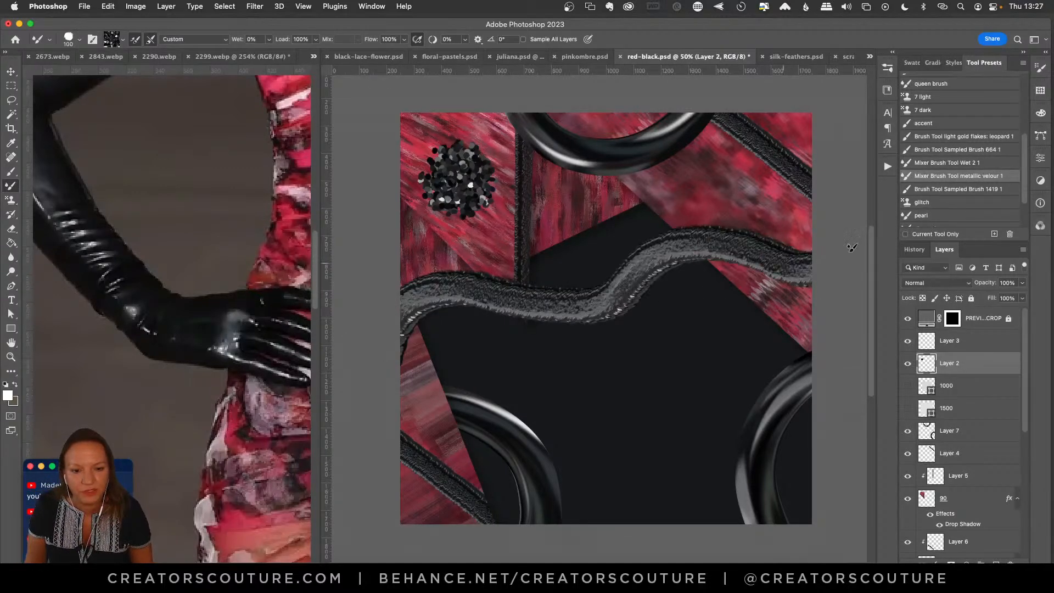
{"action": "key", "text": "super+z"}
{"action": "mouse_move", "coordinate": [403, 313]}
{"action": "left_mouse_down"}
{"action": "mouse_move", "coordinate": [415, 293]}
{"action": "mouse_move", "coordinate": [526, 296]}
{"action": "mouse_move", "coordinate": [600, 320]}
{"action": "mouse_move", "coordinate": [685, 270]}
{"action": "mouse_move", "coordinate": [755, 256]}
{"action": "mouse_move", "coordinate": [845, 290]}
{"action": "left_mouse_up"}
{"action": "key", "text": "super+z"}
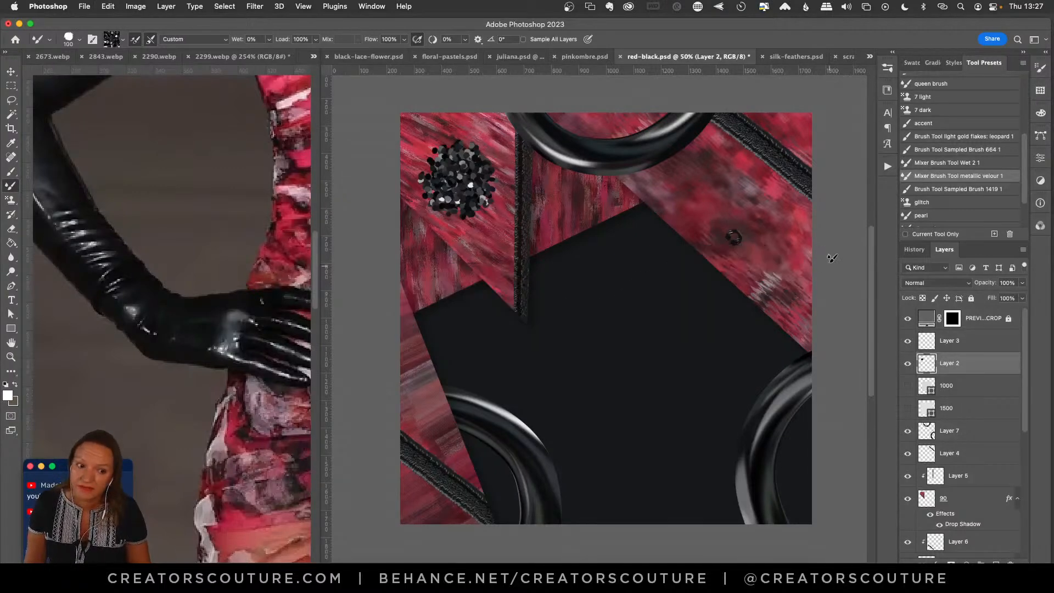
Try two winding metallic velour strokes from the artwork's right edge down to its bottom edge, undoing both.
{"action": "mouse_move", "coordinate": [830, 247]}
{"action": "left_mouse_down"}
{"action": "mouse_move", "coordinate": [721, 245]}
{"action": "mouse_move", "coordinate": [697, 340]}
{"action": "mouse_move", "coordinate": [622, 369]}
{"action": "mouse_move", "coordinate": [600, 458]}
{"action": "mouse_move", "coordinate": [540, 527]}
{"action": "left_mouse_up"}
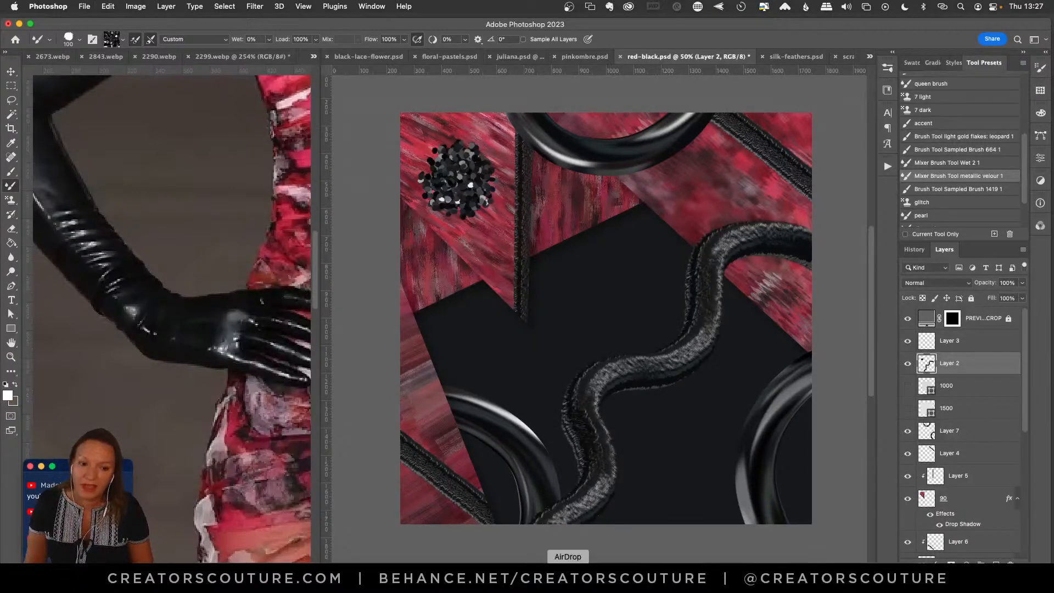
{"action": "key", "text": "super+z"}
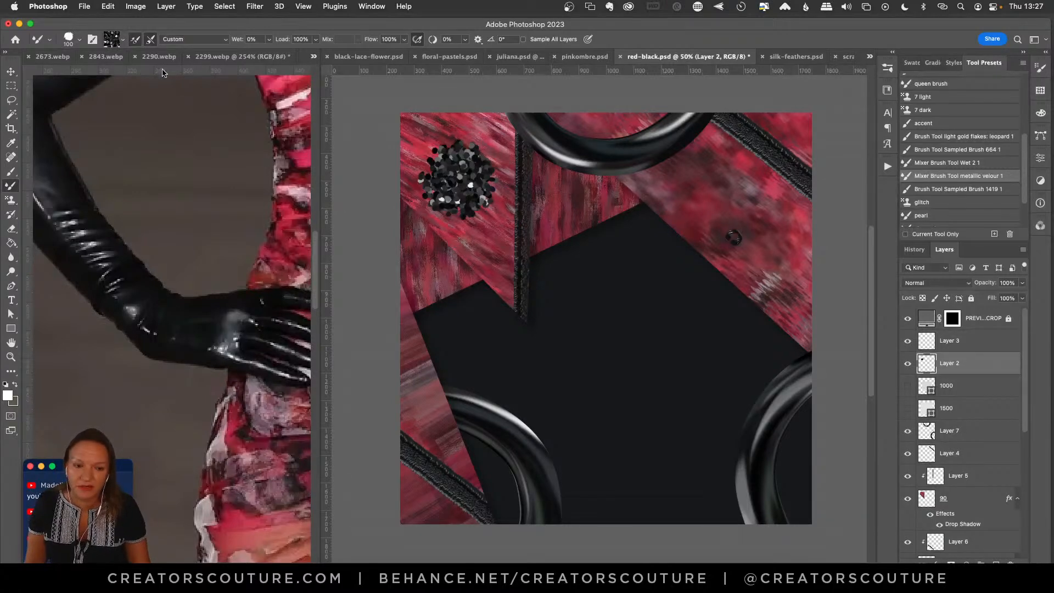
{"action": "mouse_move", "coordinate": [848, 251]}
{"action": "left_mouse_down"}
{"action": "mouse_move", "coordinate": [719, 338]}
{"action": "mouse_move", "coordinate": [590, 455]}
{"action": "mouse_move", "coordinate": [571, 524]}
{"action": "left_mouse_up"}
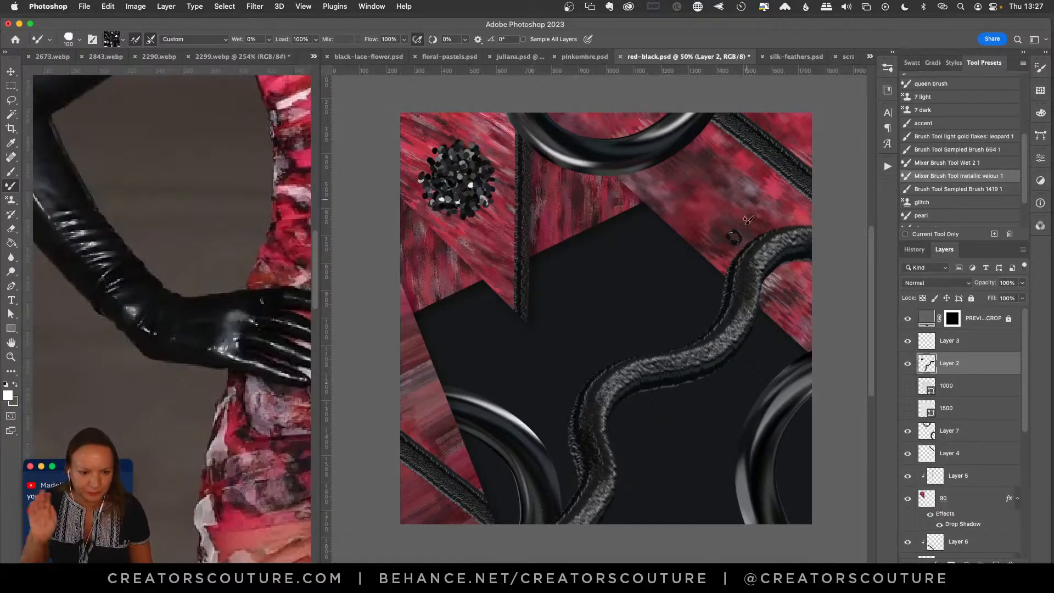
{"action": "key", "text": "super+z"}
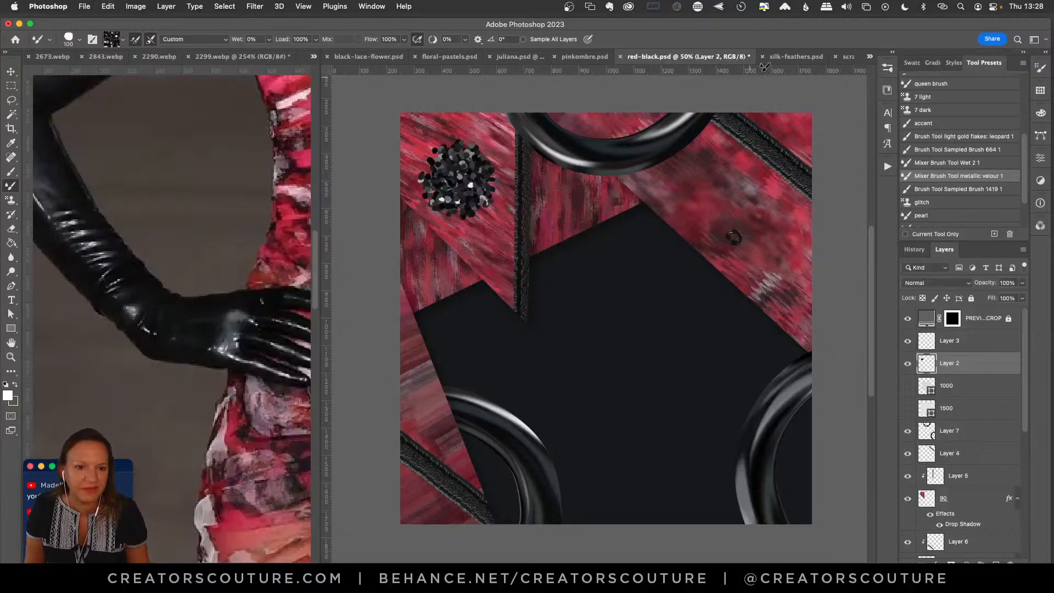
Bring up the 3413.webp reference photo and zoom in on the pink ombre gown.
{"action": "left_click", "coordinate": [313, 57]}
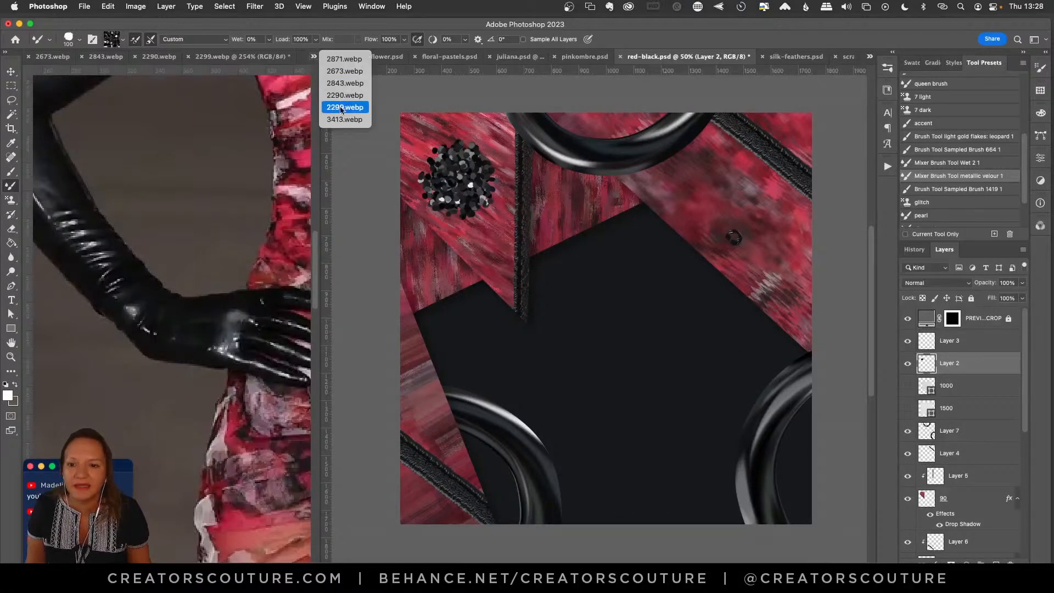
{"action": "left_click", "coordinate": [340, 122]}
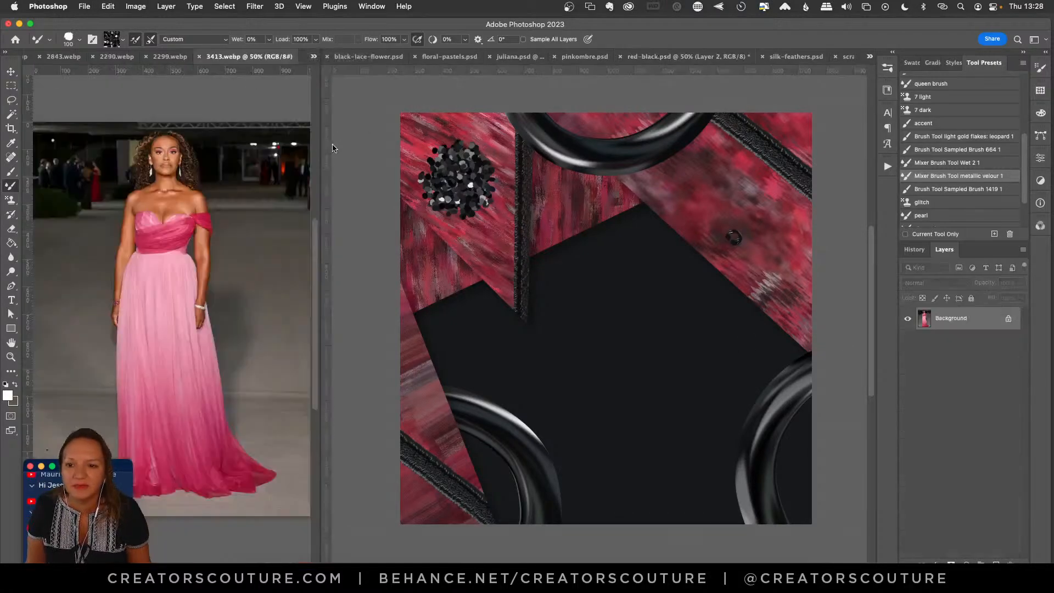
{"action": "left_click", "coordinate": [11, 358]}
{"action": "left_click_drag", "start_coordinate": [187, 384], "coordinate": [204, 383]}
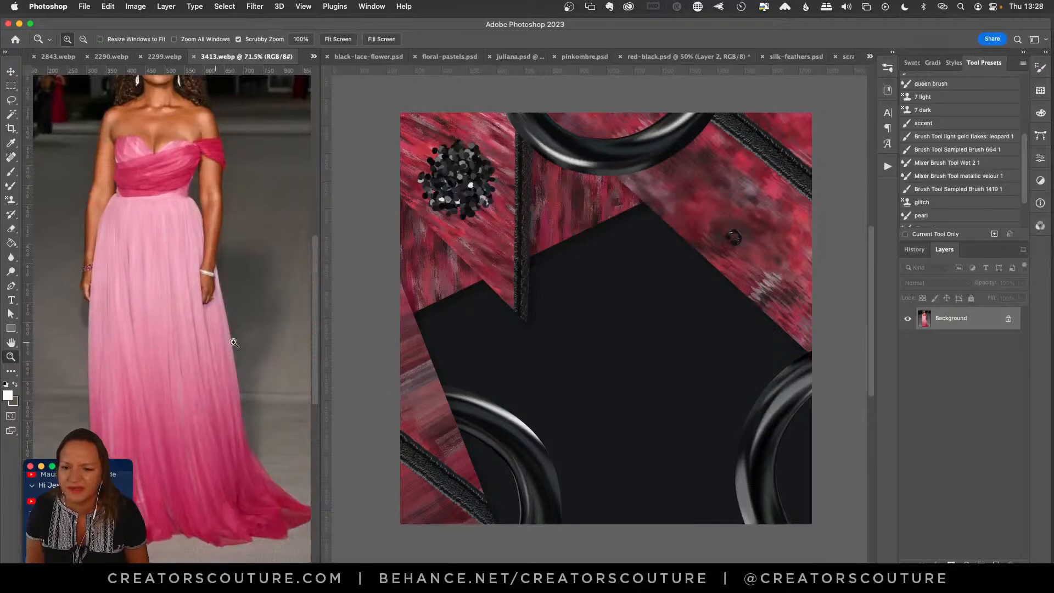
{"action": "left_click_drag", "start_coordinate": [316, 328], "coordinate": [314, 341]}
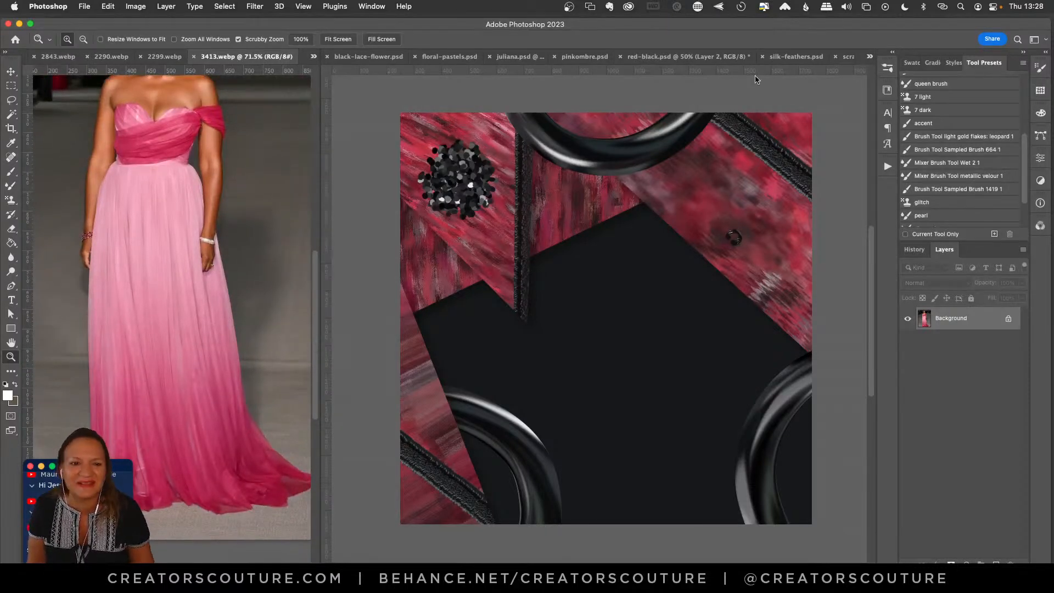
Bring up the pinkombre.psd artwork beside the gown photo and activate the Move tool.
{"action": "left_click", "coordinate": [869, 57]}
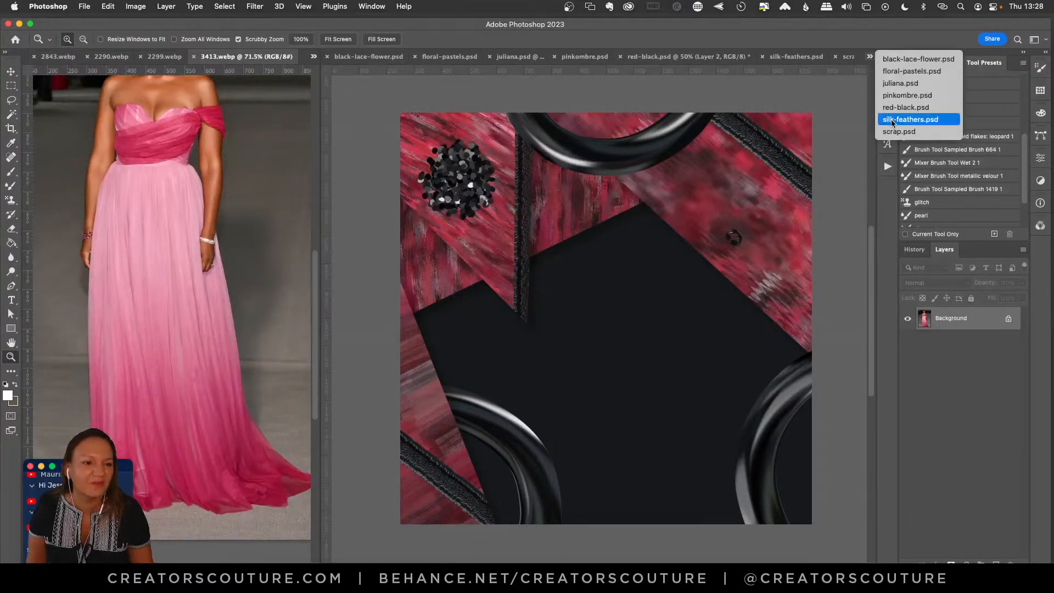
{"action": "left_click", "coordinate": [906, 96]}
{"action": "left_click_drag", "start_coordinate": [616, 270], "coordinate": [633, 272]}
{"action": "left_click", "coordinate": [11, 71]}
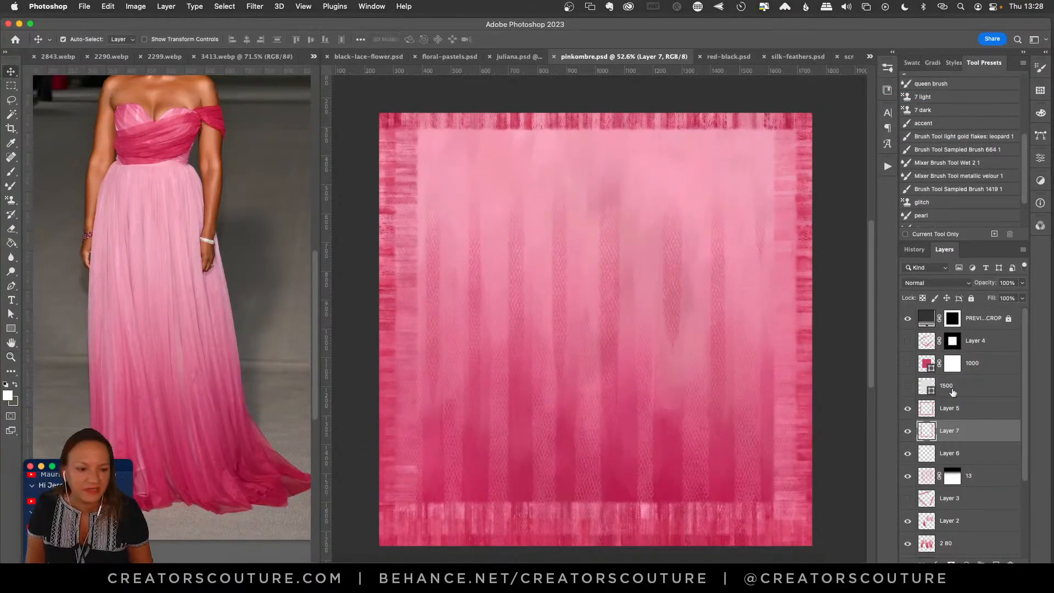
Group the artwork layers from 35 up to Layer 5.
{"action": "left_click_drag", "start_coordinate": [1026, 409], "coordinate": [1010, 504]}
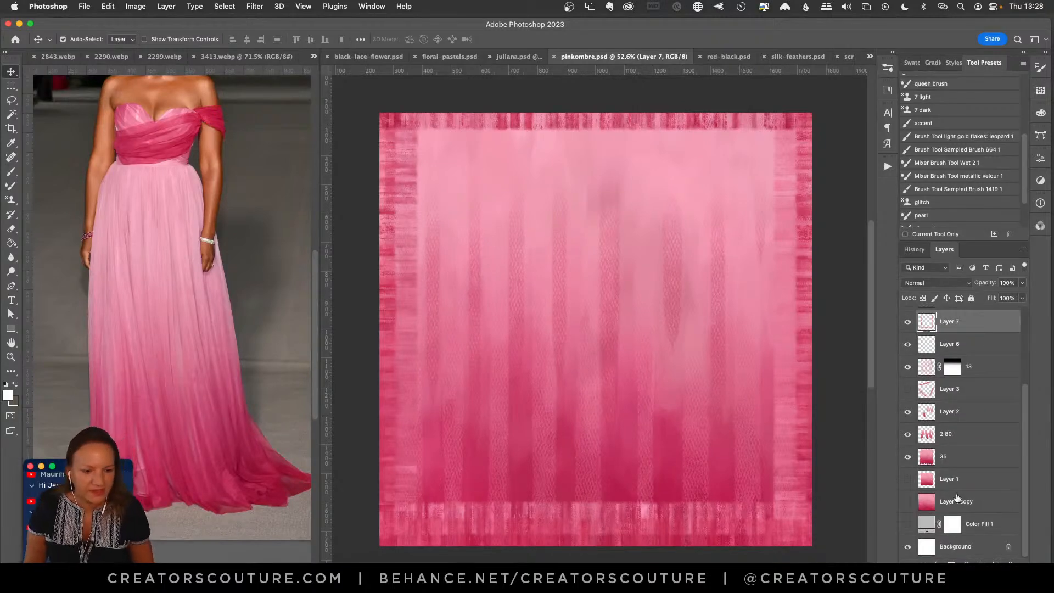
{"action": "left_click", "coordinate": [965, 459]}
{"action": "scroll", "coordinate": [950, 460], "scroll_direction": "up", "scroll_amount": 4}
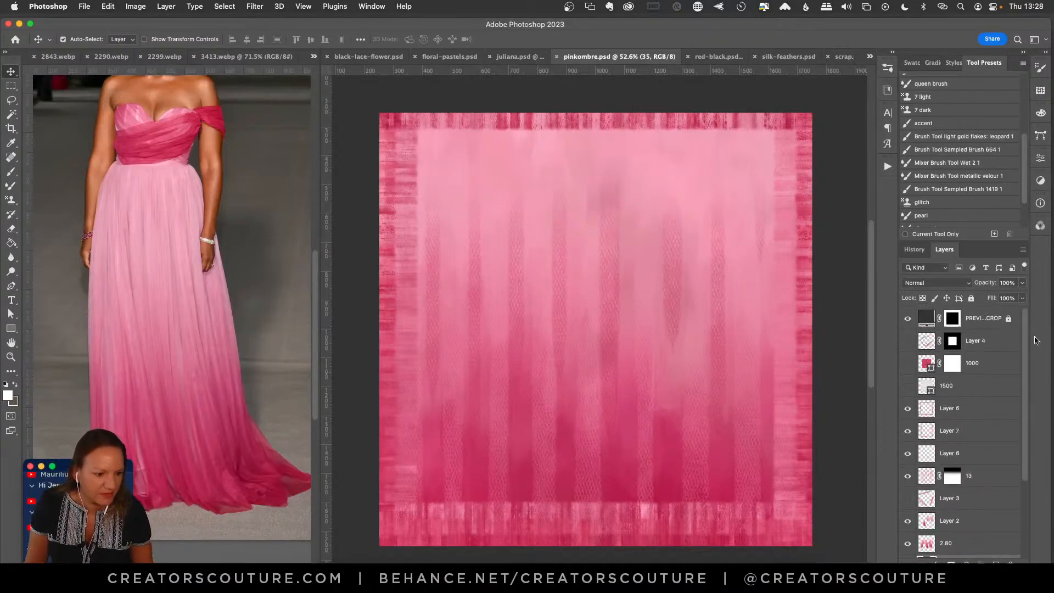
{"action": "left_click", "coordinate": [970, 408], "text": "shift"}
{"action": "key", "text": "ctrl+g"}
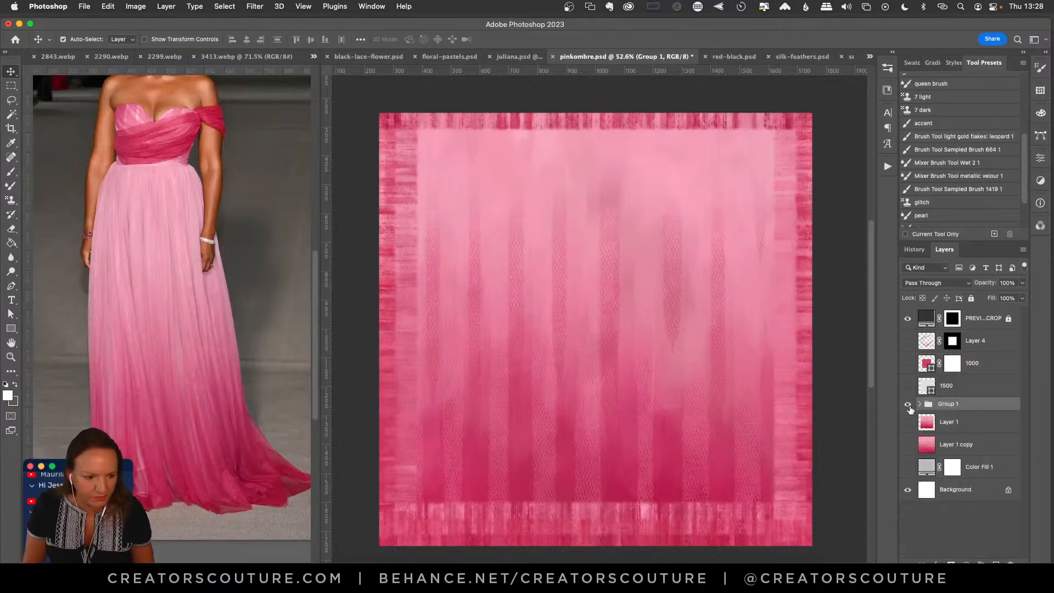
Hide Group 1 and show Layer 1 copy with the pink ombre base.
{"action": "left_click", "coordinate": [907, 403]}
{"action": "left_click", "coordinate": [907, 444]}
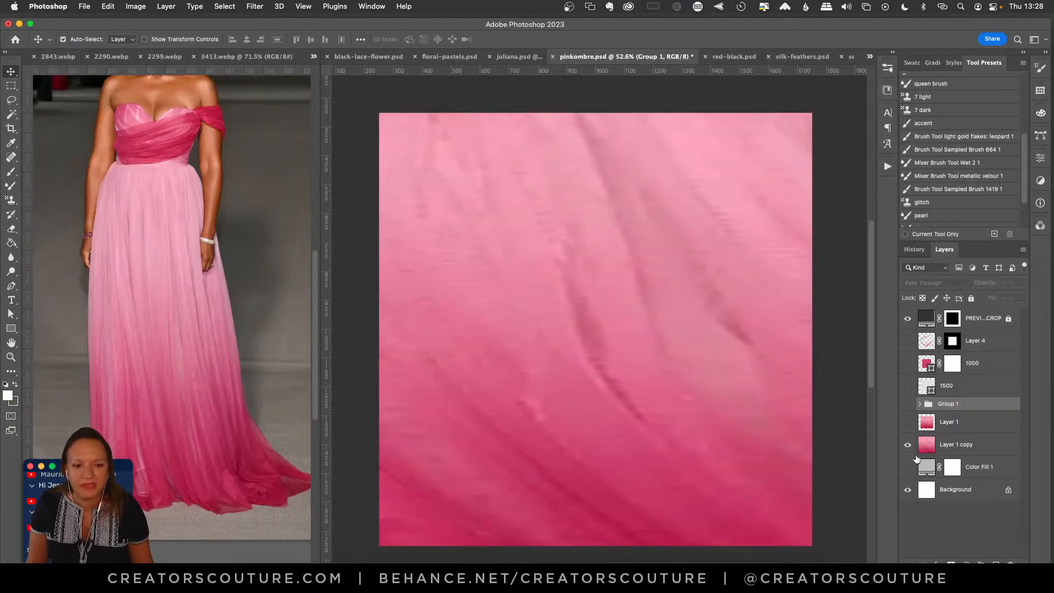
Show Layer 1 in the artwork and activate the Rectangular Marquee tool on the gown photo.
{"action": "left_click", "coordinate": [907, 446]}
{"action": "left_click", "coordinate": [907, 423]}
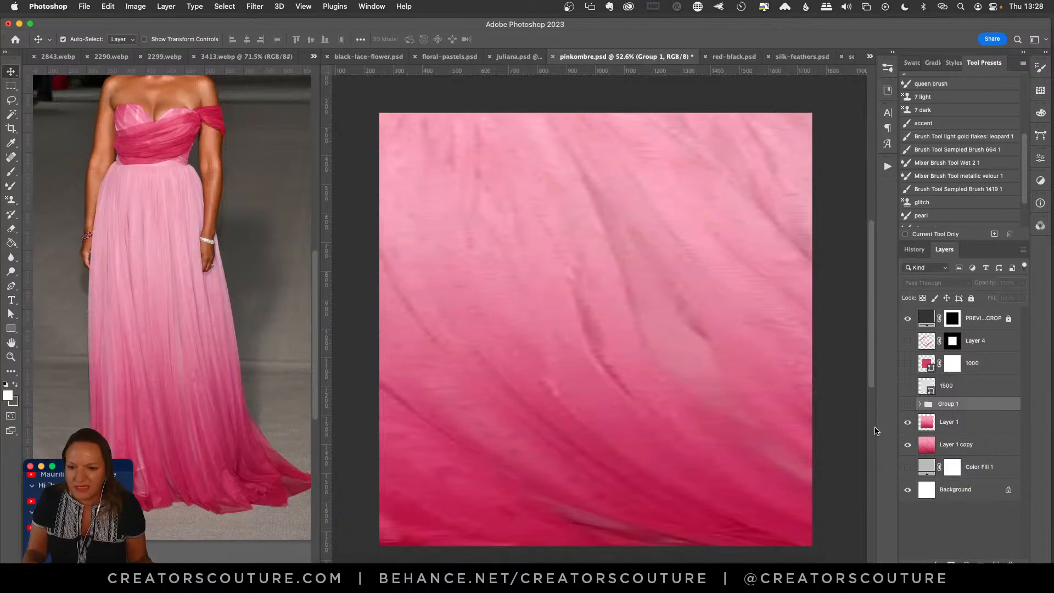
{"action": "left_click", "coordinate": [45, 207]}
{"action": "key", "text": "m"}
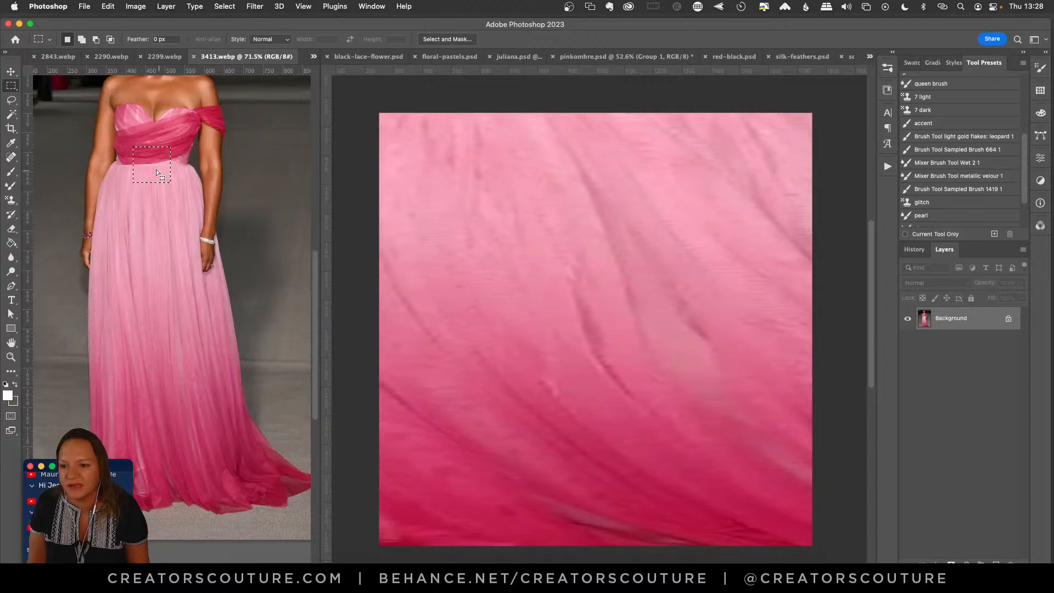
{"action": "left_click_drag", "start_coordinate": [122, 114], "coordinate": [126, 122]}
{"action": "left_click_drag", "start_coordinate": [103, 268], "coordinate": [196, 417]}
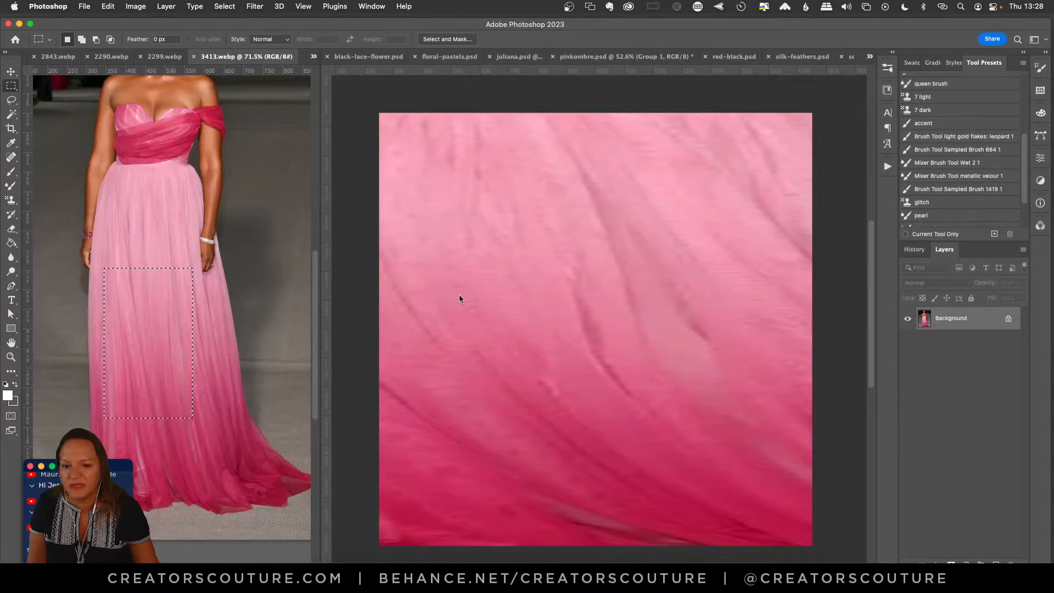
{"action": "left_click", "coordinate": [591, 333]}
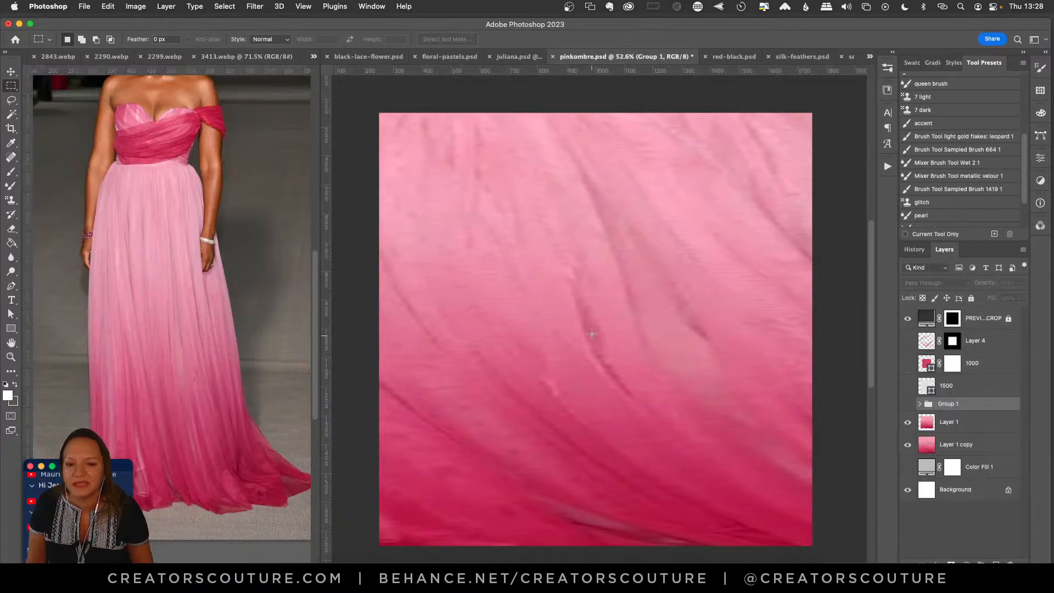
{"action": "left_click", "coordinate": [106, 230]}
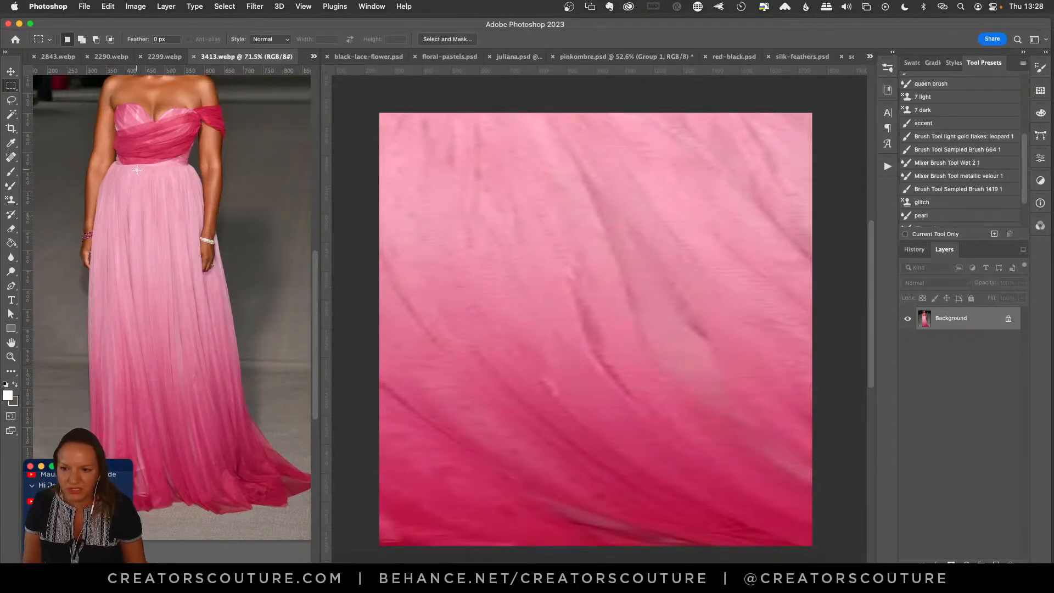
Copy a tall narrow strip of the ombre skirt from waist to hem and paste it into pinkombre.psd as a new layer.
{"action": "left_click_drag", "start_coordinate": [122, 172], "coordinate": [186, 489]}
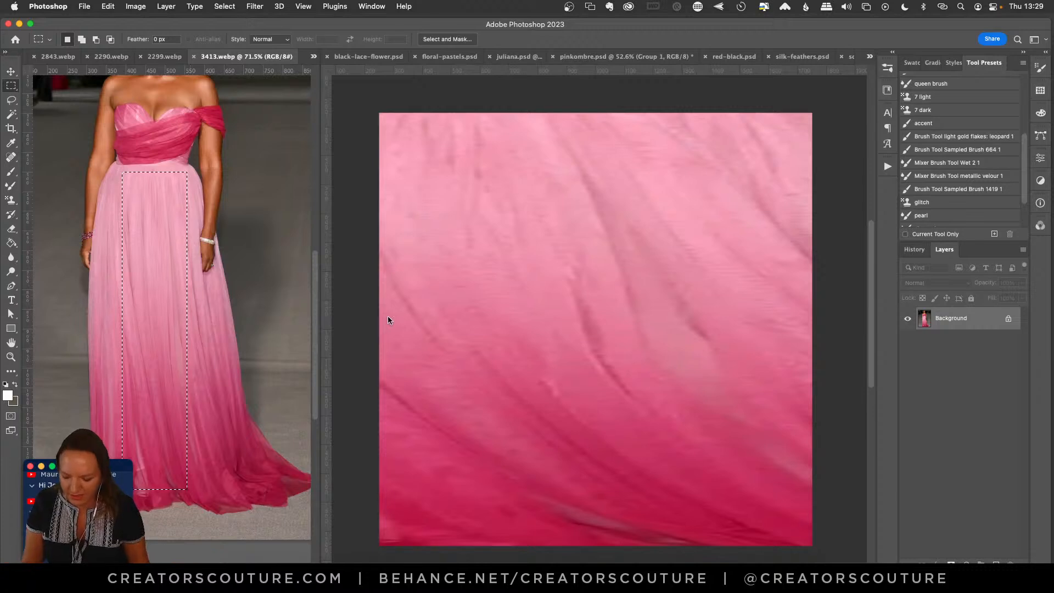
{"action": "left_click", "coordinate": [402, 307]}
{"action": "key", "text": "super+v"}
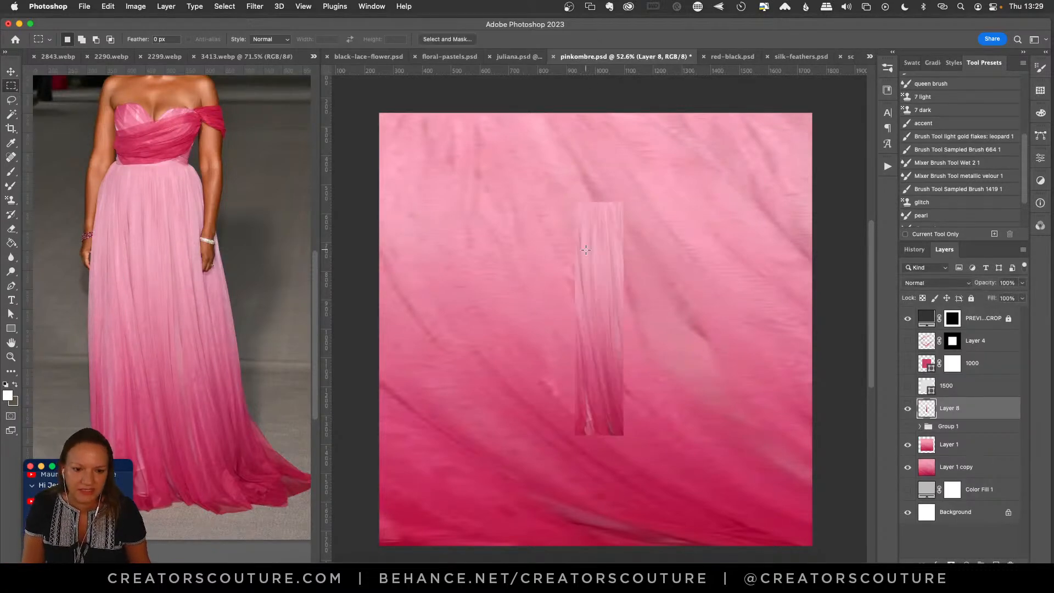
Stretch the pasted skirt strip to fill the visible square, 887.57% wide and 185.19% high.
{"action": "left_click", "coordinate": [11, 72]}
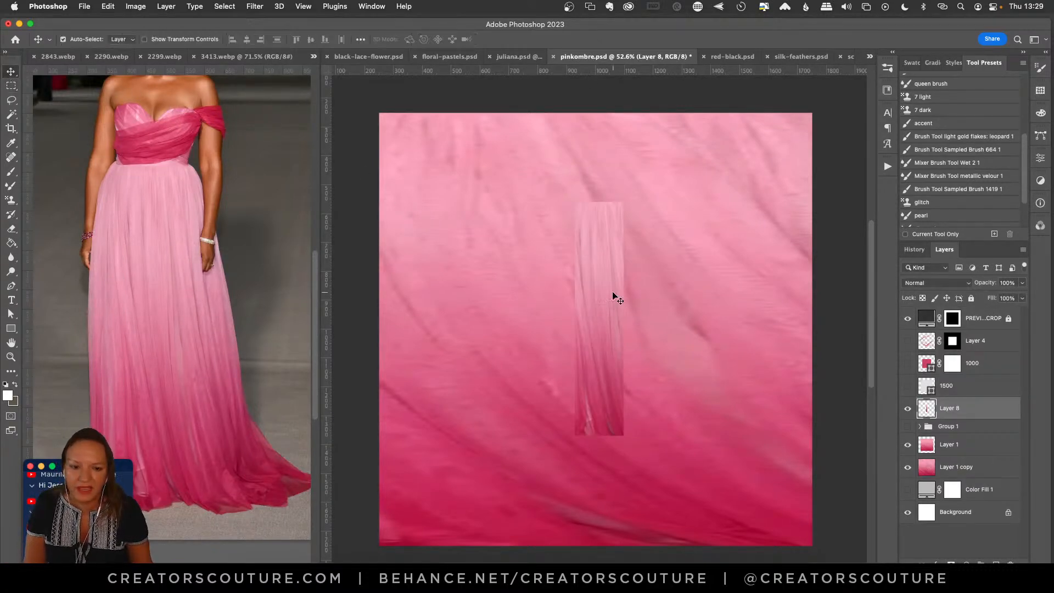
{"action": "left_click_drag", "start_coordinate": [614, 297], "coordinate": [812, 230]}
{"action": "key", "text": "super+t"}
{"action": "left_click_drag", "start_coordinate": [574, 352], "coordinate": [597, 547]}
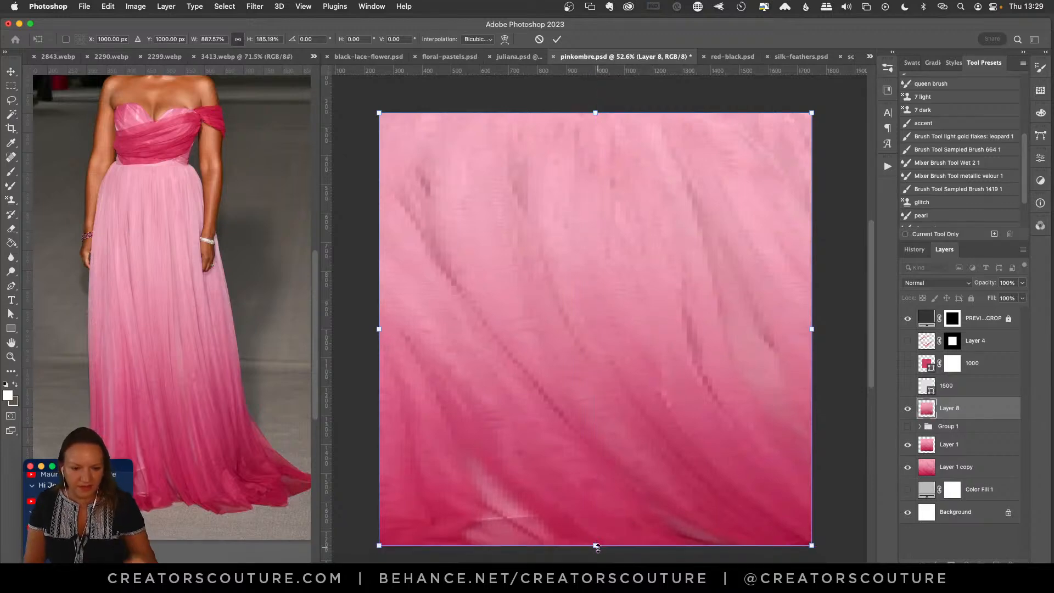
{"action": "key", "text": "Return"}
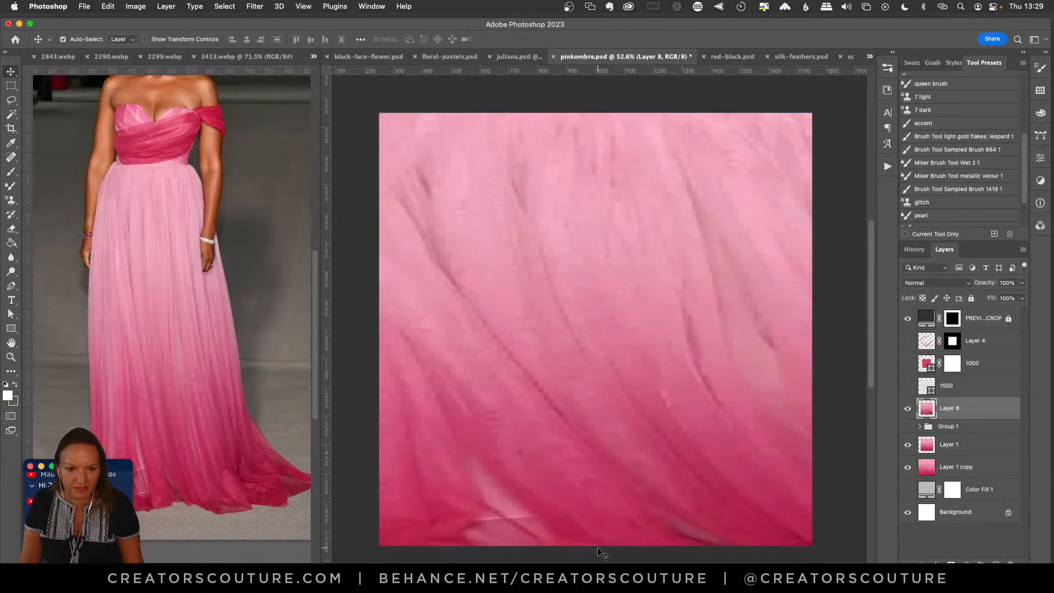
Hide the preview crop layer to examine the canvas around the stretched strip, and show it again.
{"action": "left_click", "coordinate": [908, 324]}
{"action": "left_click", "coordinate": [908, 324]}
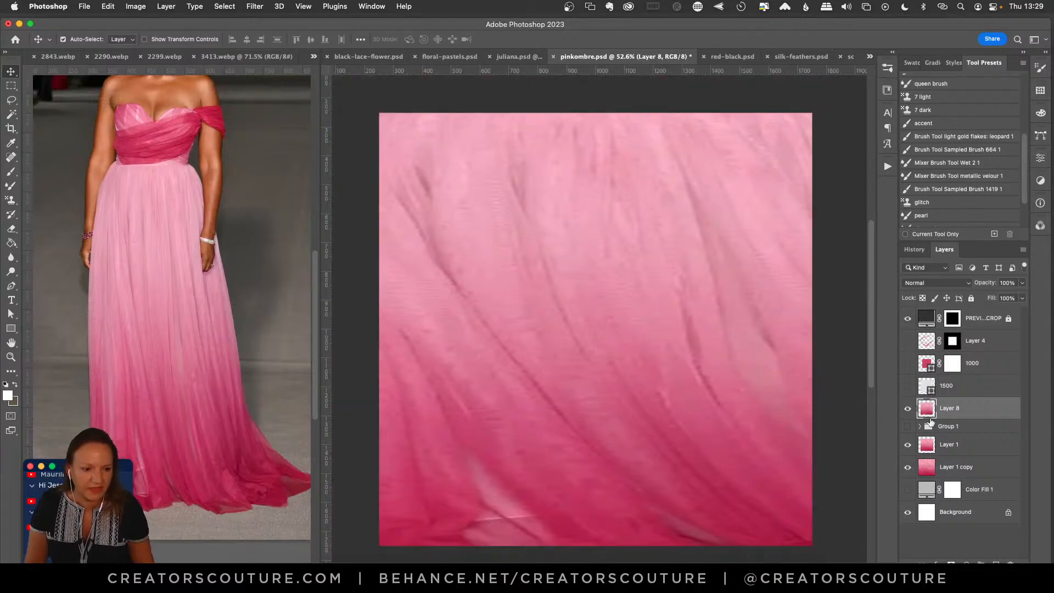
{"action": "left_click", "coordinate": [908, 323]}
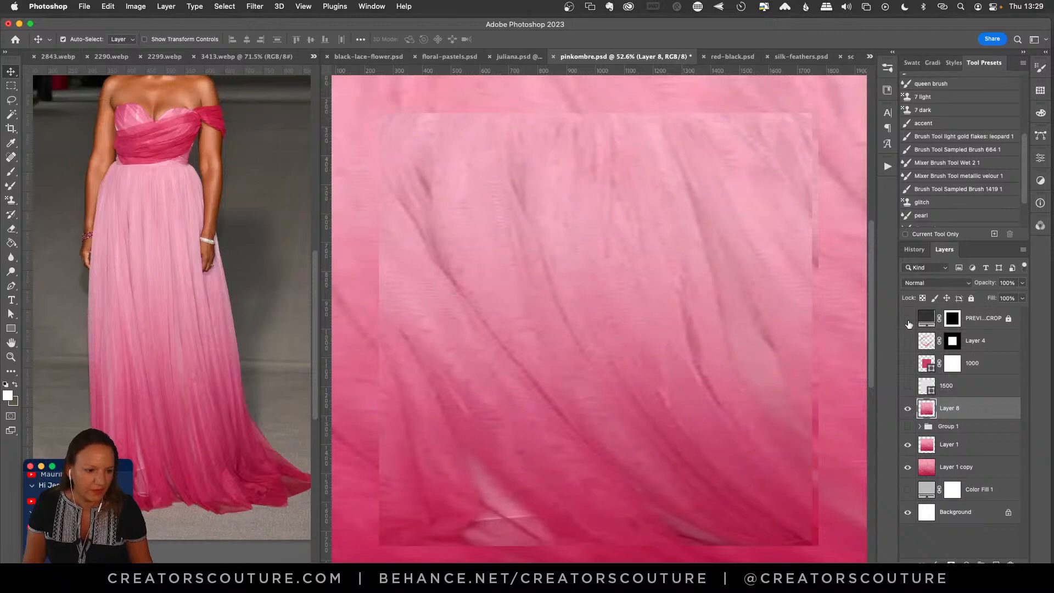
{"action": "left_click", "coordinate": [908, 323]}
{"action": "left_click", "coordinate": [907, 319]}
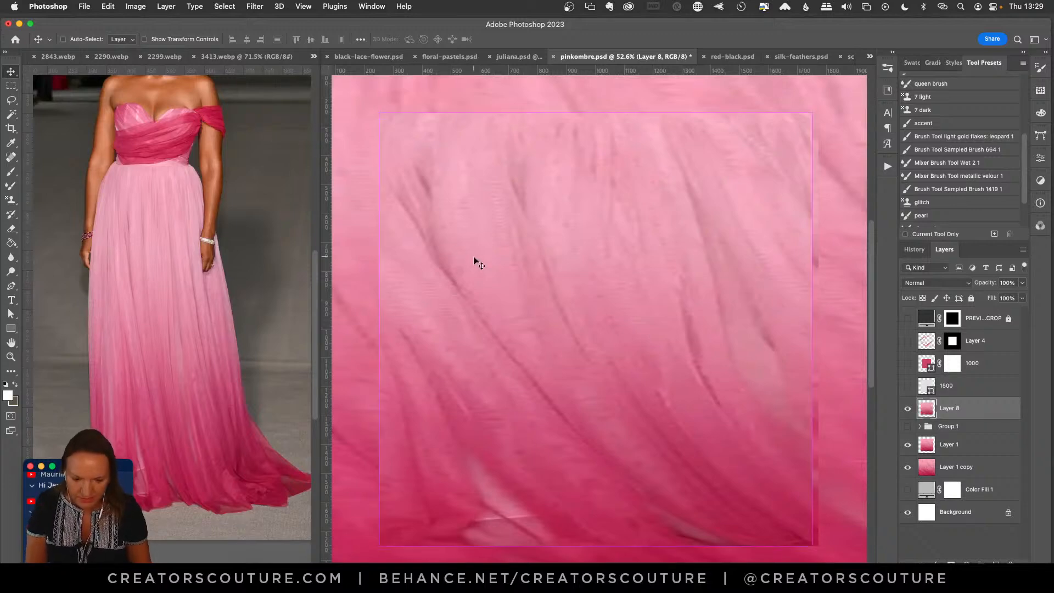
{"action": "key", "text": "super+shift+p"}
{"action": "left_click", "coordinate": [603, 245]}
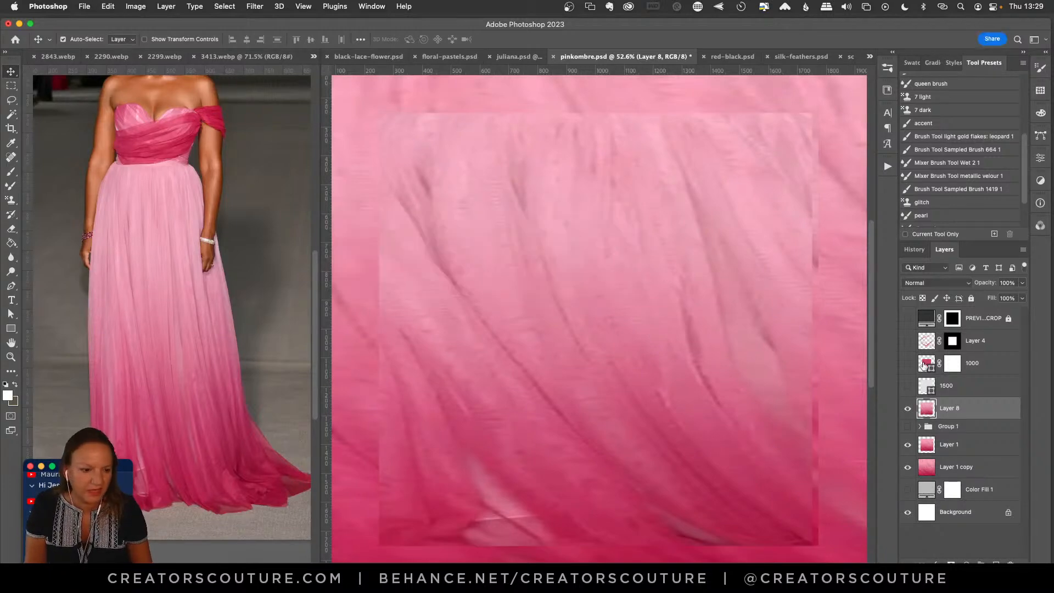
{"action": "left_click", "coordinate": [906, 320]}
Activate the Pattern Stamp tool and load the pink ombre pattern swatch.
{"action": "left_click_drag", "start_coordinate": [11, 200], "coordinate": [67, 200]}
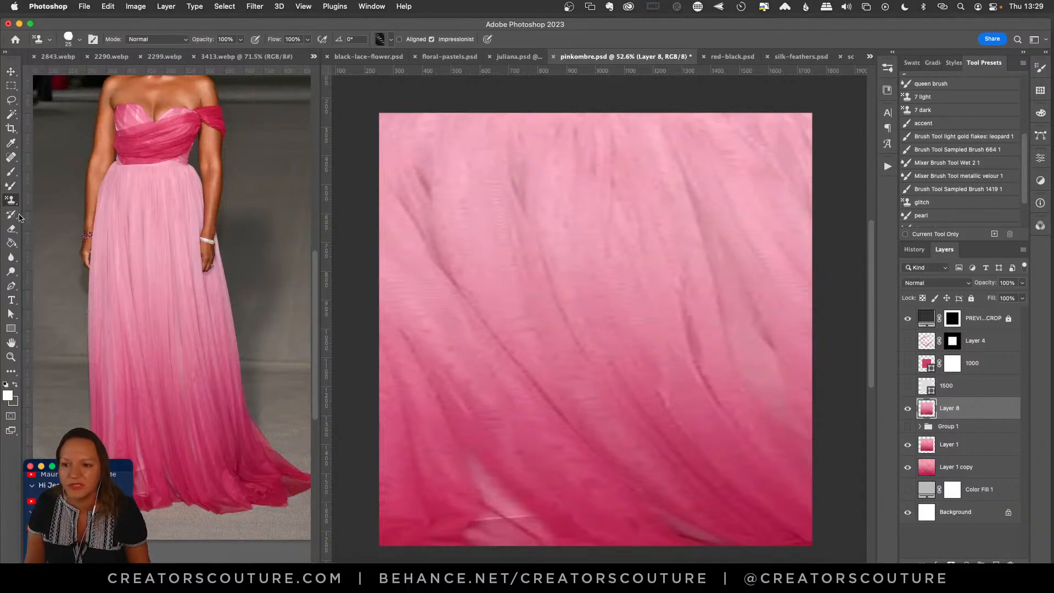
{"action": "left_click", "coordinate": [378, 42]}
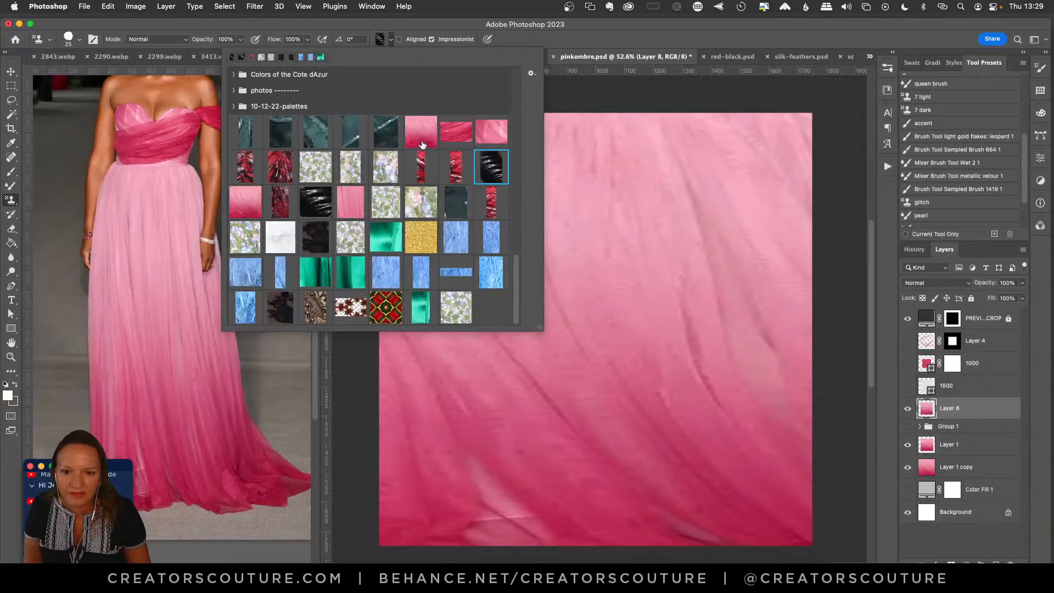
{"action": "double_click", "coordinate": [247, 203]}
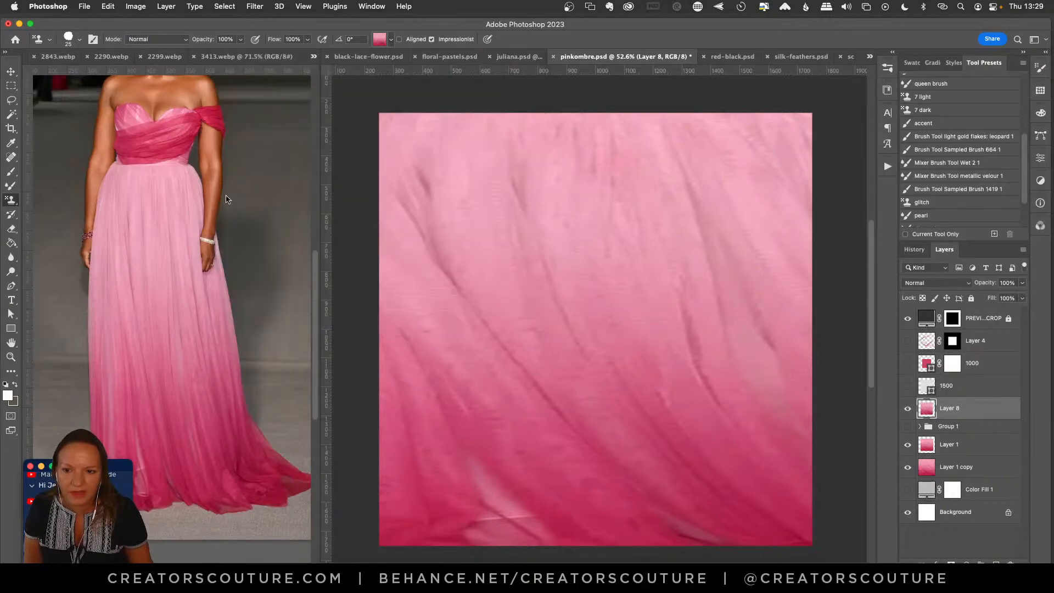
{"action": "left_click", "coordinate": [378, 41]}
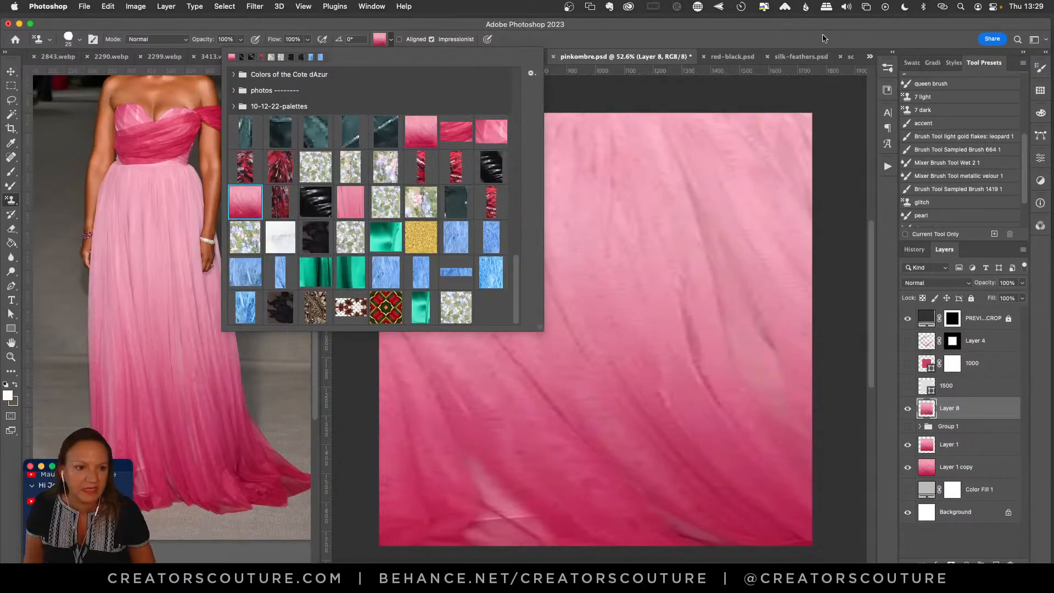
Load the 300 px Tulle Couture 1 brush from the PS Tulle Couture set.
{"action": "left_click", "coordinate": [886, 68]}
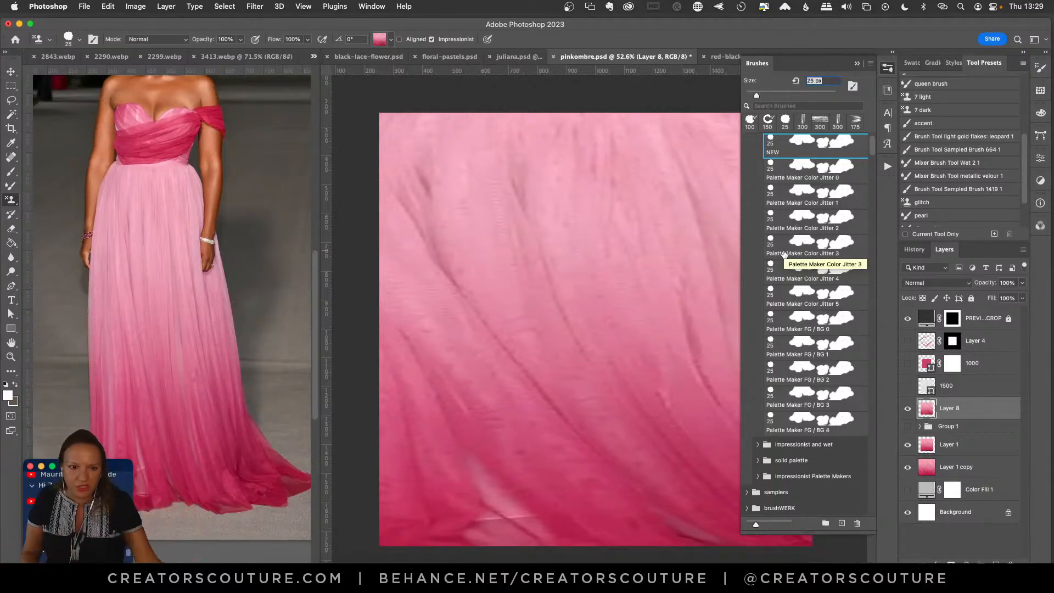
{"action": "left_click_drag", "start_coordinate": [871, 144], "coordinate": [877, 125]}
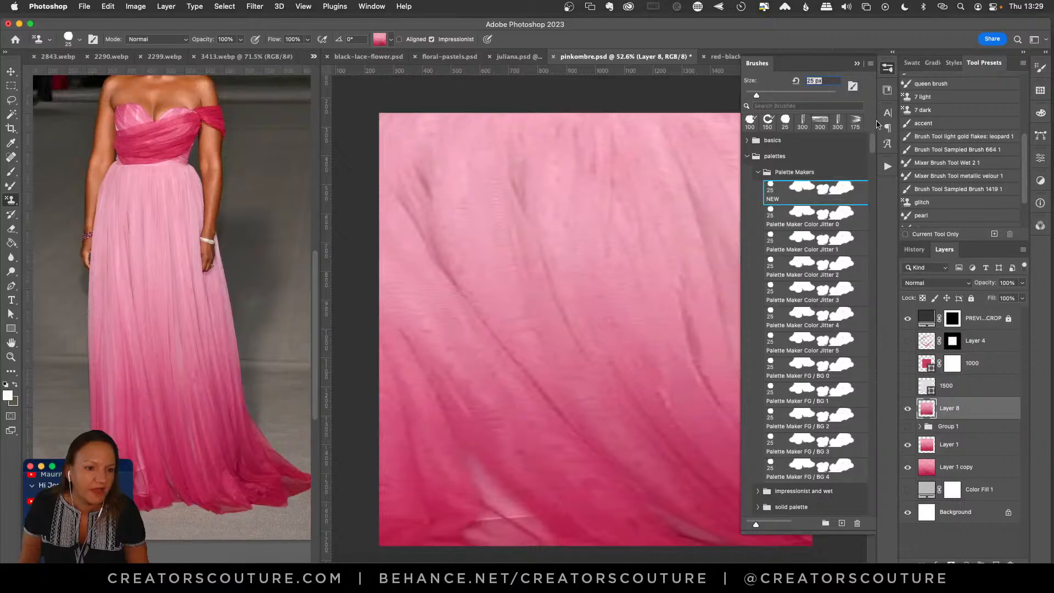
{"action": "left_click", "coordinate": [747, 156]}
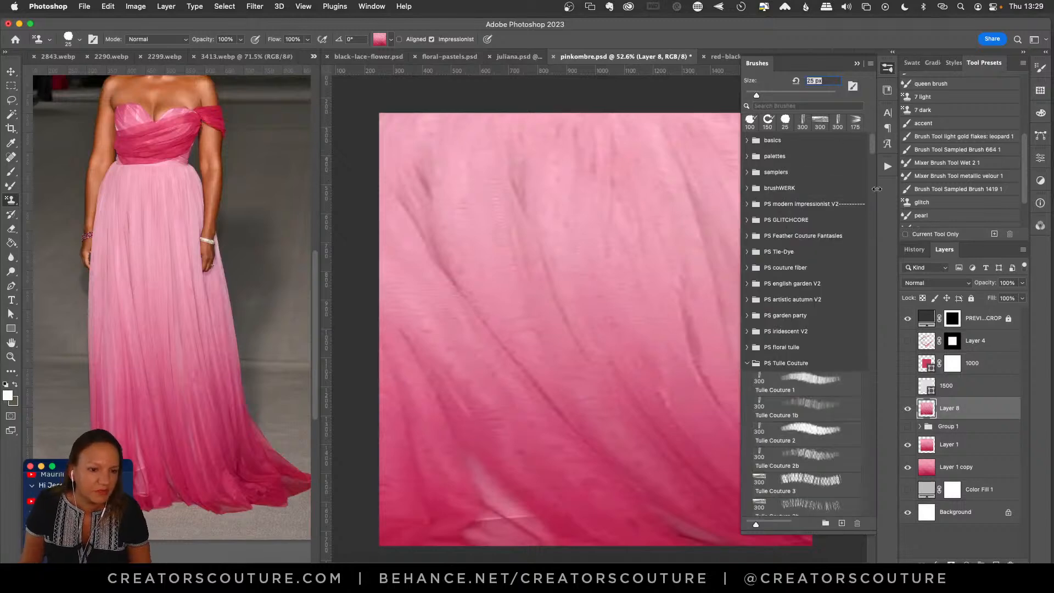
{"action": "left_click", "coordinate": [794, 382]}
{"action": "left_click", "coordinate": [888, 68]}
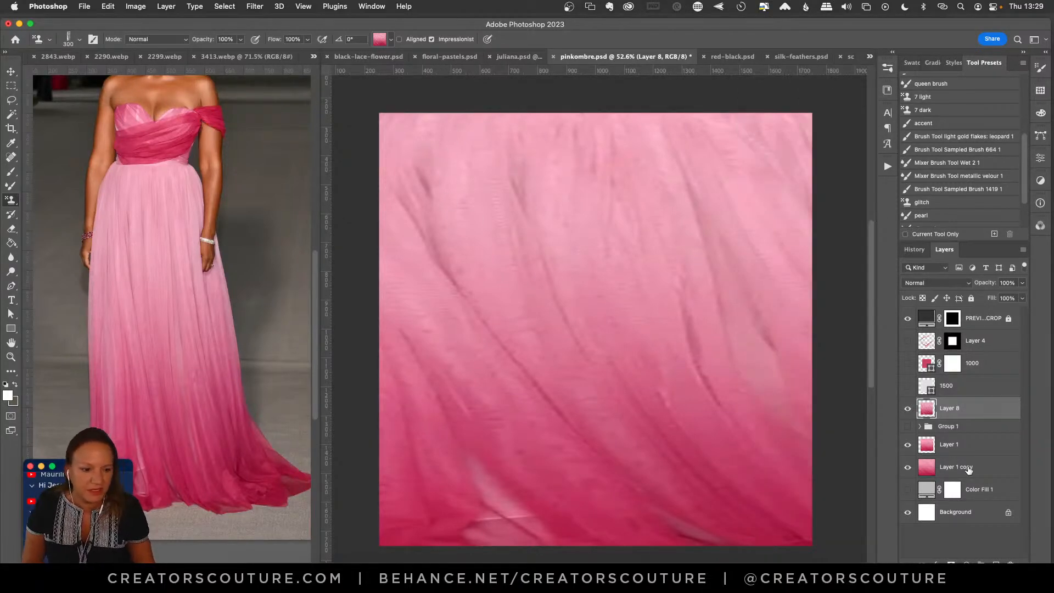
Add a new layer, enable Aligned for the pattern stamp, and paint the pink ombre pattern over the whole visible square.
{"action": "key", "text": "alt+shift+super+n"}
{"action": "mouse_move", "coordinate": [407, 104]}
{"action": "left_mouse_down"}
{"action": "mouse_move", "coordinate": [424, 176]}
{"action": "mouse_move", "coordinate": [426, 541]}
{"action": "left_mouse_up"}
{"action": "key", "text": "super+z"}
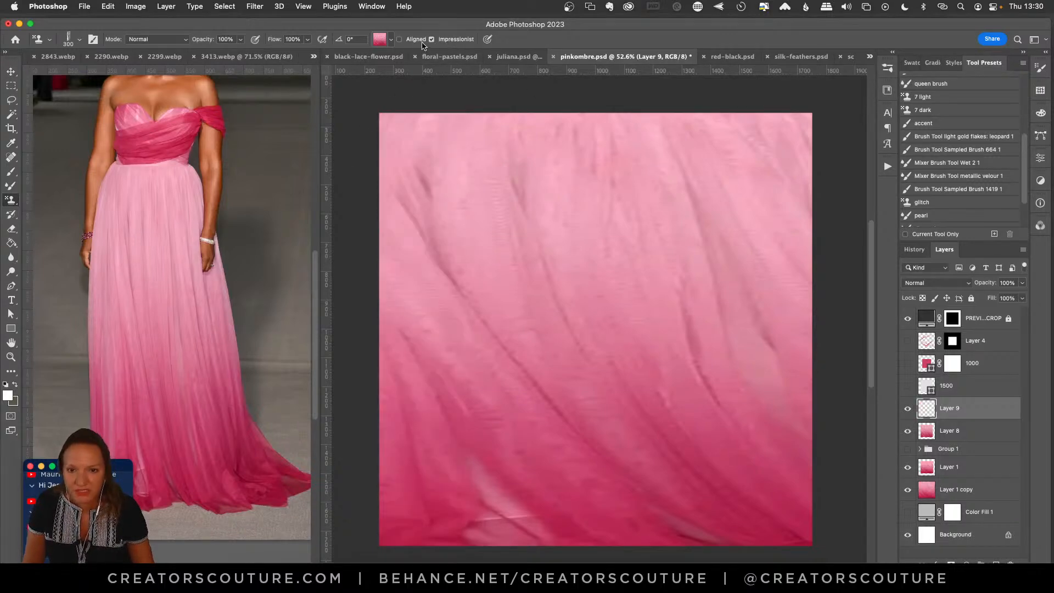
{"action": "left_click", "coordinate": [415, 40]}
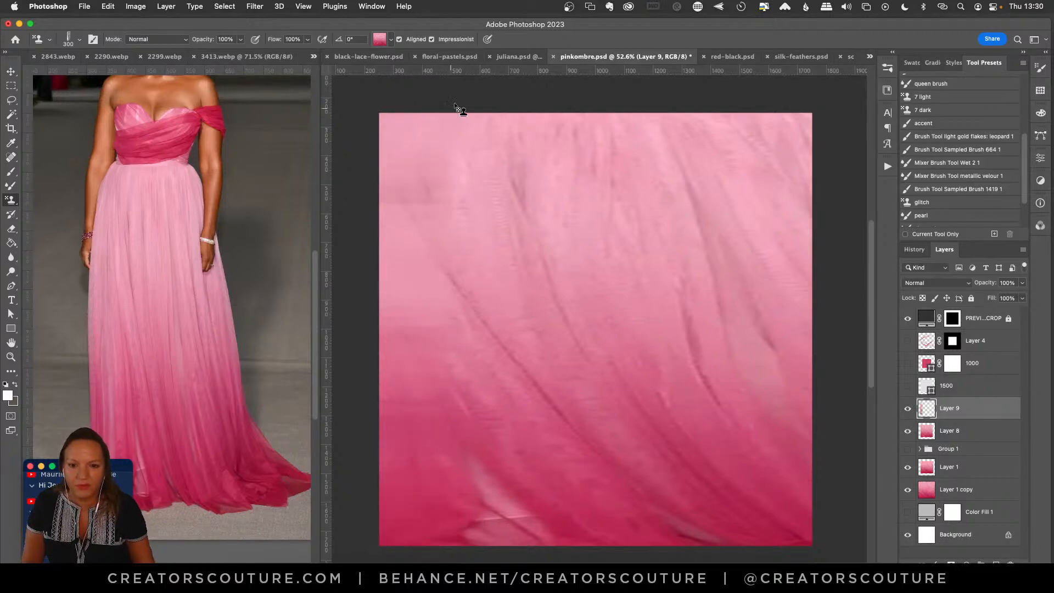
{"action": "mouse_move", "coordinate": [459, 108]}
{"action": "left_mouse_down"}
{"action": "mouse_move", "coordinate": [463, 482]}
{"action": "mouse_move", "coordinate": [486, 117]}
{"action": "mouse_move", "coordinate": [503, 226]}
{"action": "mouse_move", "coordinate": [518, 554]}
{"action": "mouse_move", "coordinate": [536, 137]}
{"action": "mouse_move", "coordinate": [555, 556]}
{"action": "mouse_move", "coordinate": [571, 131]}
{"action": "mouse_move", "coordinate": [588, 536]}
{"action": "mouse_move", "coordinate": [631, 122]}
{"action": "mouse_move", "coordinate": [662, 544]}
{"action": "mouse_move", "coordinate": [690, 104]}
{"action": "mouse_move", "coordinate": [713, 540]}
{"action": "mouse_move", "coordinate": [736, 106]}
{"action": "mouse_move", "coordinate": [755, 436]}
{"action": "mouse_move", "coordinate": [783, 433]}
{"action": "mouse_move", "coordinate": [729, 498]}
{"action": "mouse_move", "coordinate": [672, 182]}
{"action": "mouse_move", "coordinate": [663, 541]}
{"action": "mouse_move", "coordinate": [496, 164]}
{"action": "mouse_move", "coordinate": [480, 531]}
{"action": "mouse_move", "coordinate": [417, 264]}
{"action": "left_mouse_up"}
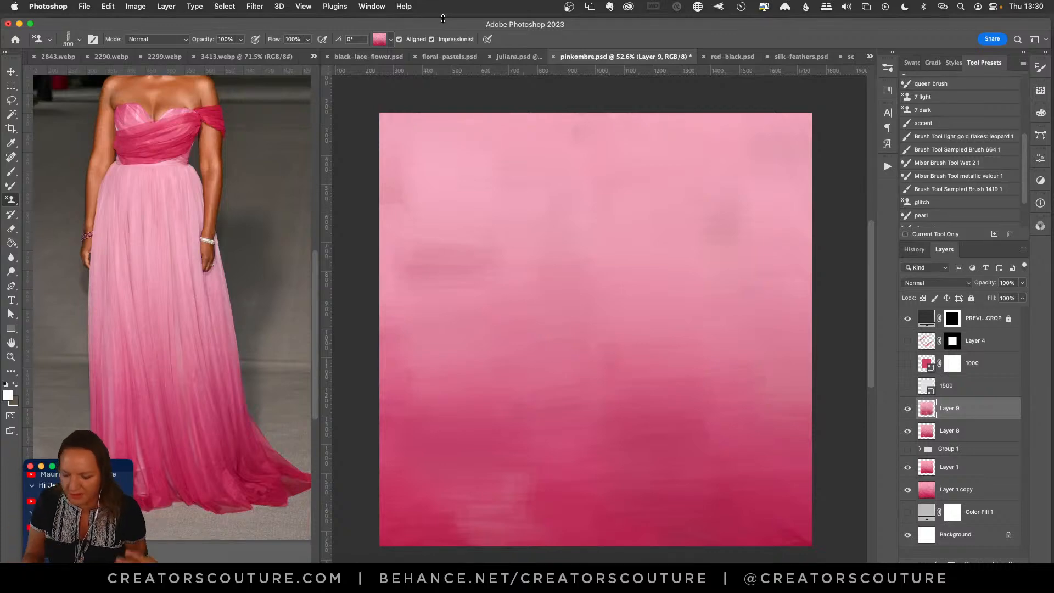
Hide Layer 9 and Layer 8, and show Group 1 with its contents expanded.
{"action": "left_click", "coordinate": [907, 408]}
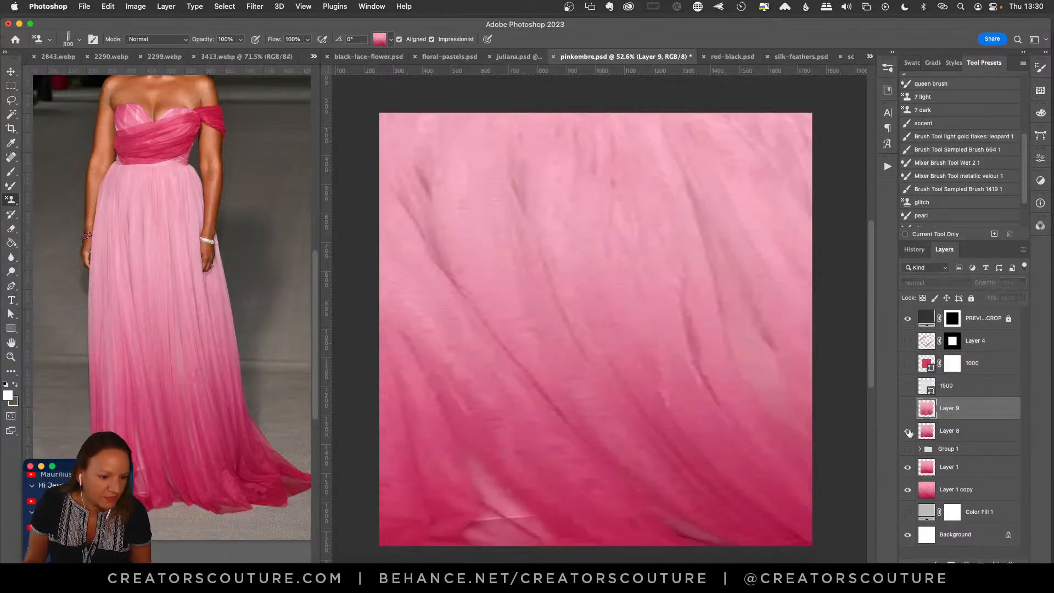
{"action": "left_click", "coordinate": [907, 430]}
{"action": "left_click", "coordinate": [907, 448]}
{"action": "left_click", "coordinate": [920, 448]}
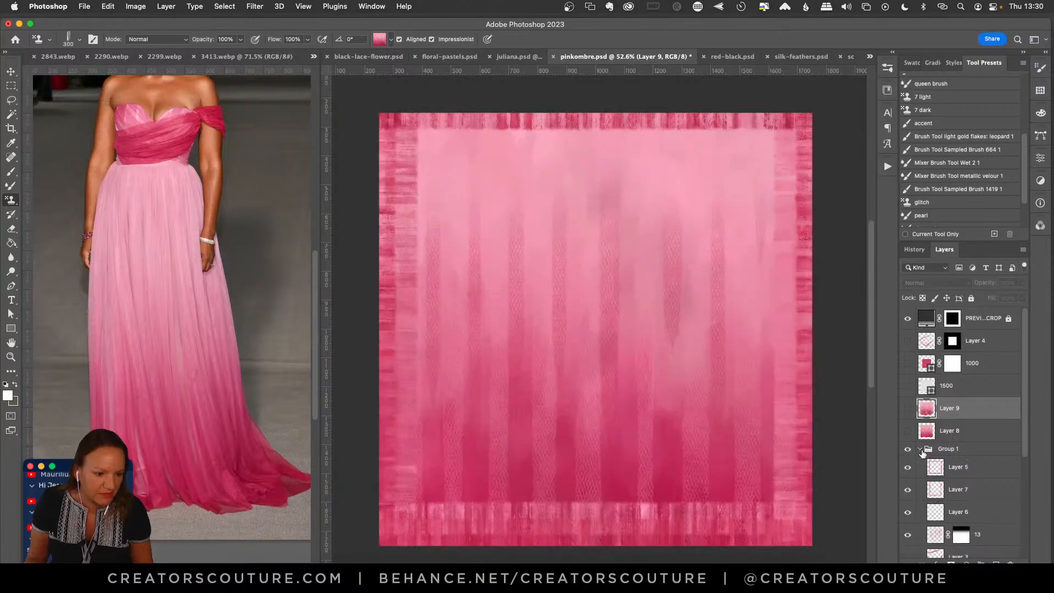
{"action": "scroll", "coordinate": [1023, 438], "scroll_direction": "down", "scroll_amount": 5}
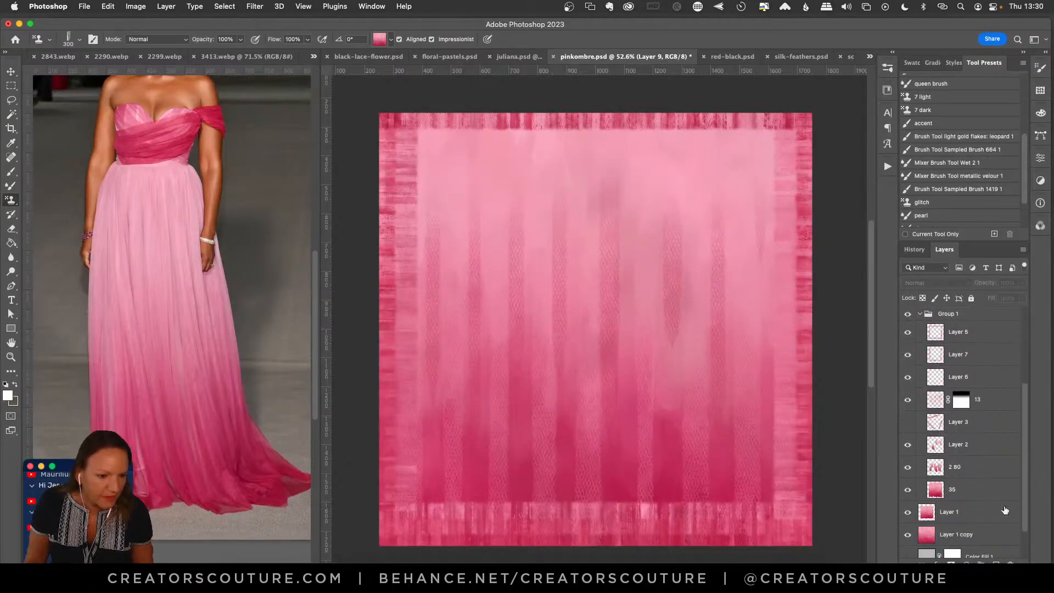
Hide Layer 5, Layer 7, Layer 6 and layer 13 inside Group 1.
{"action": "left_click", "coordinate": [907, 331]}
{"action": "left_click", "coordinate": [908, 354]}
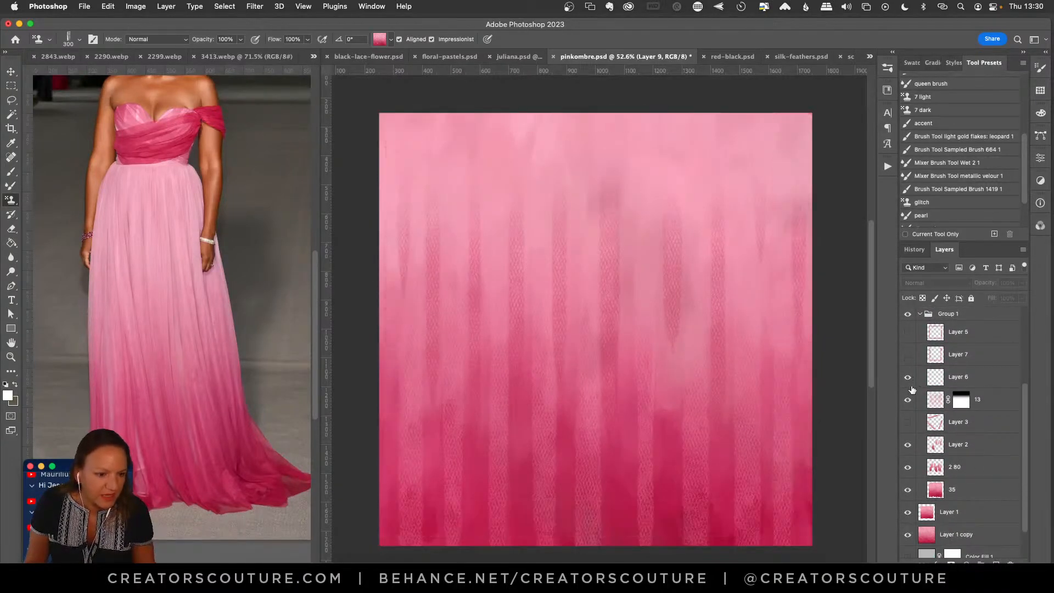
{"action": "left_click", "coordinate": [908, 378]}
{"action": "left_click", "coordinate": [908, 400]}
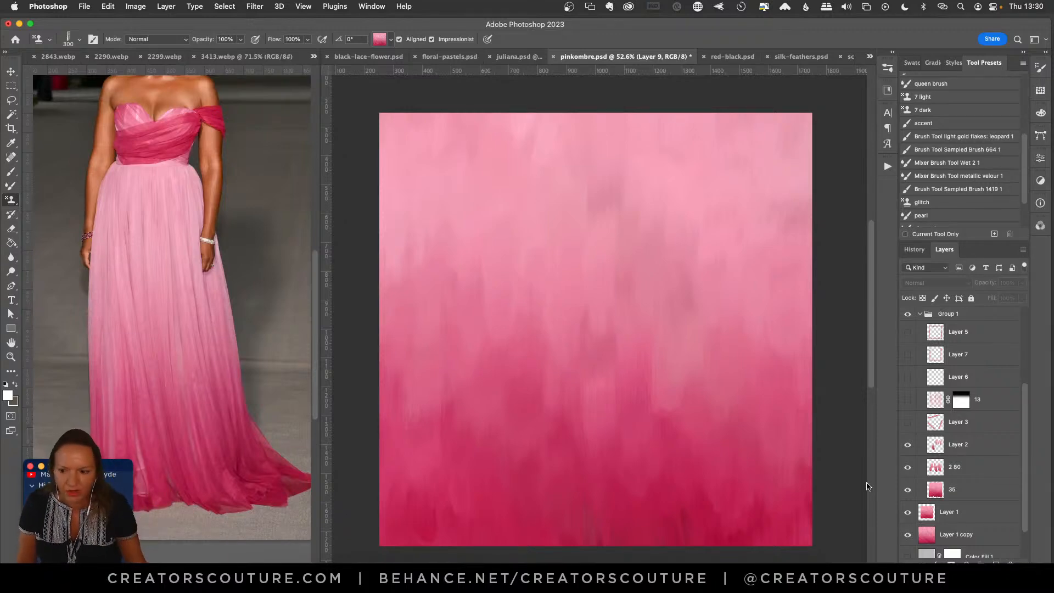
Compare the artwork with and without Layer 3 and the netted layer 13, leaving Layer 3 hidden and layer 13 shown.
{"action": "left_click", "coordinate": [907, 421]}
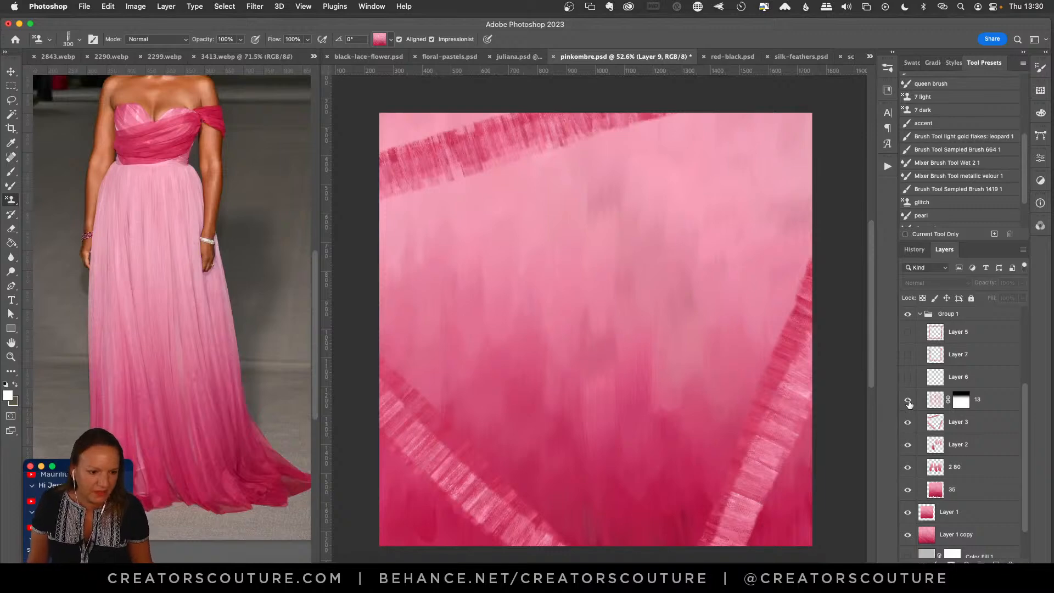
{"action": "left_click", "coordinate": [907, 399]}
{"action": "left_click", "coordinate": [907, 421]}
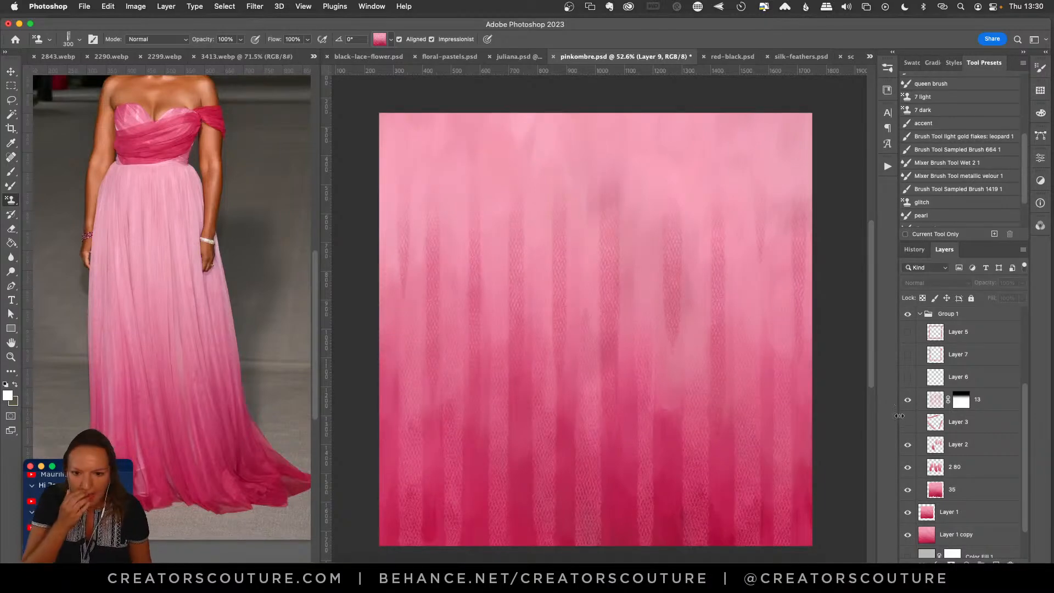
{"action": "left_click", "coordinate": [907, 400]}
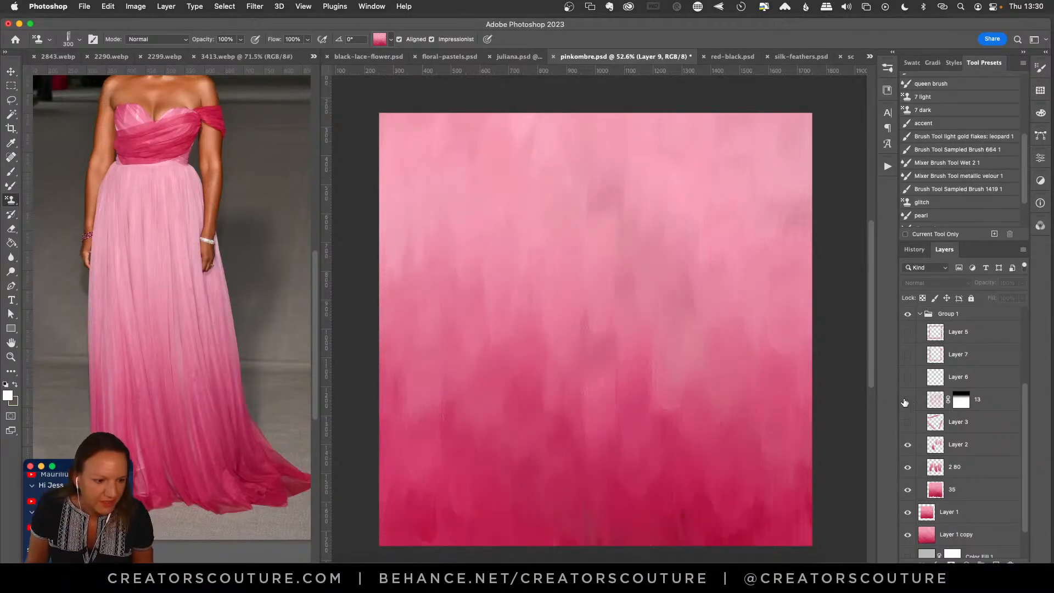
{"action": "left_click", "coordinate": [905, 402]}
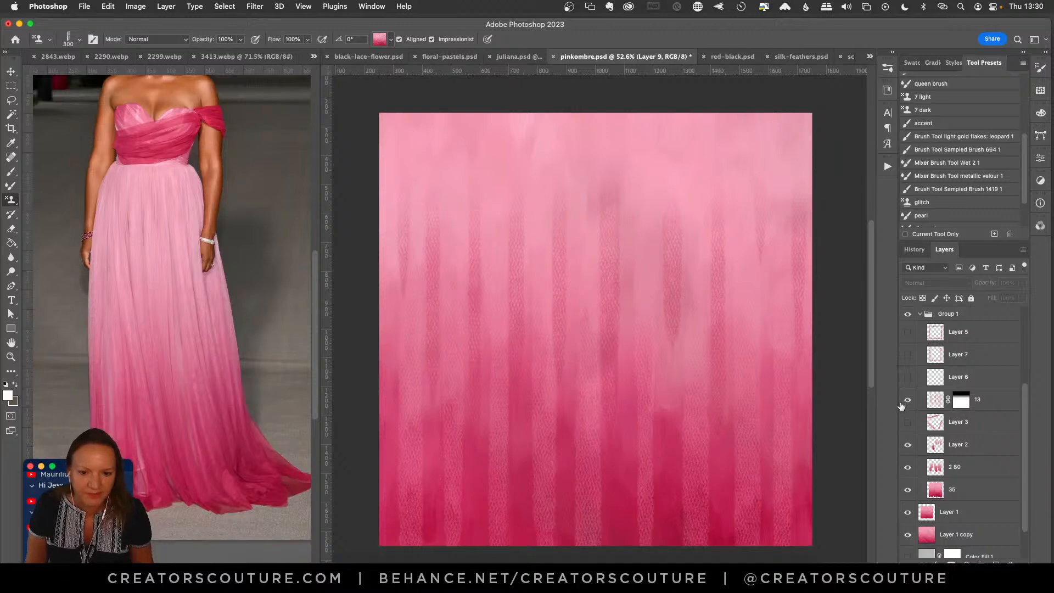
{"action": "left_click", "coordinate": [903, 404]}
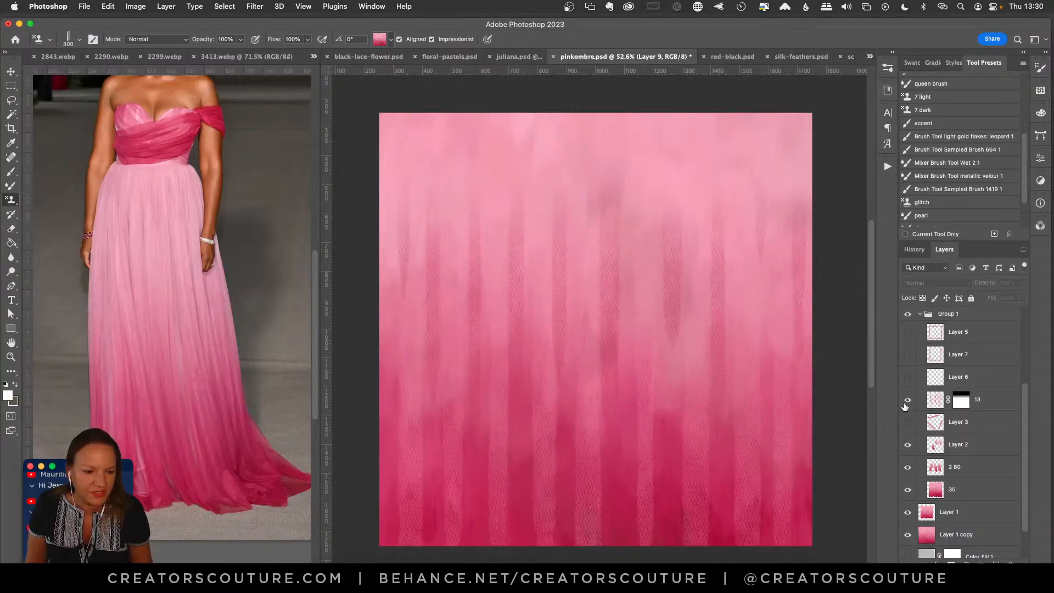
Activate the Brush tool, check the artwork with and without layer 13, and choose the tulle and lace 2 brush.
{"action": "left_click", "coordinate": [15, 176]}
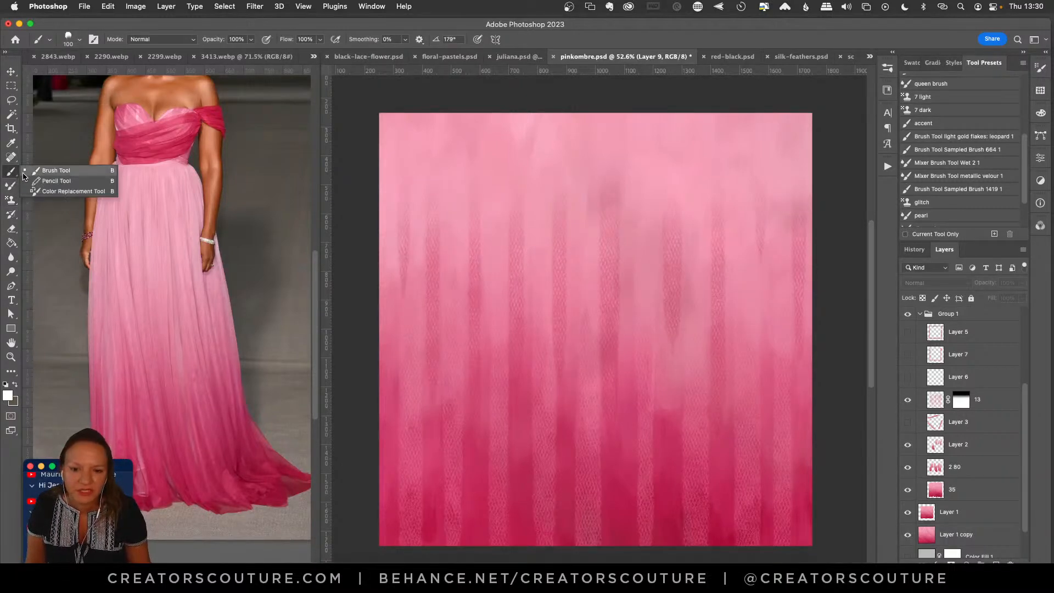
{"action": "left_click", "coordinate": [34, 174]}
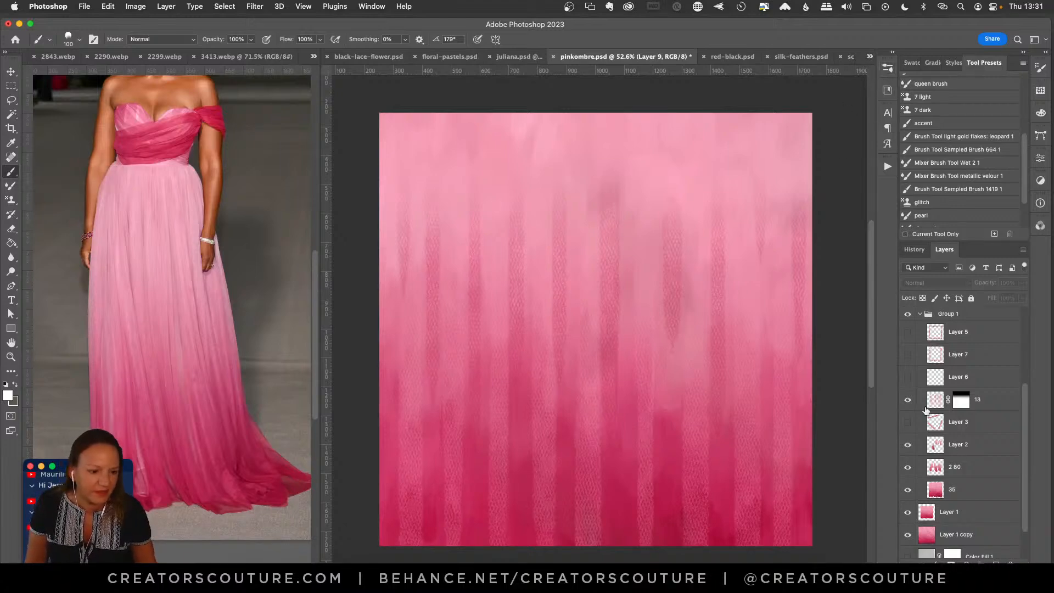
{"action": "left_click", "coordinate": [908, 400]}
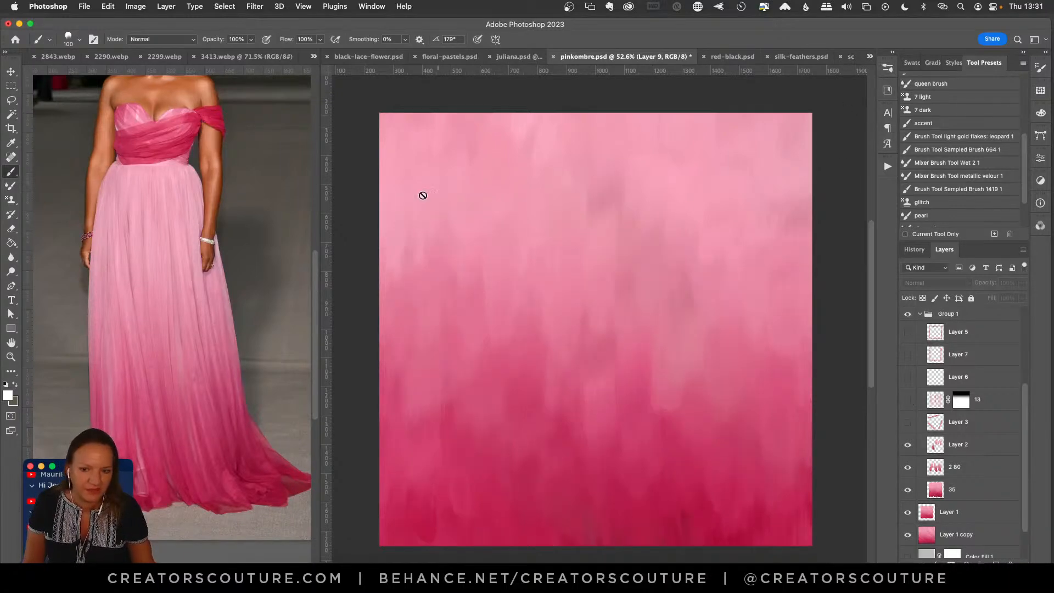
{"action": "left_click", "coordinate": [908, 399]}
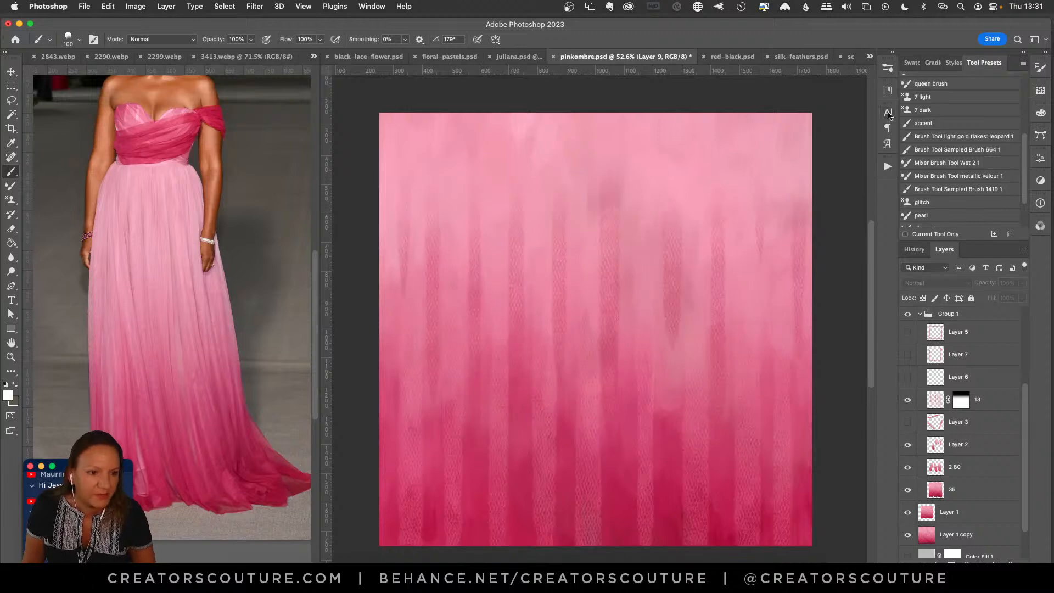
{"action": "left_click", "coordinate": [887, 68]}
{"action": "left_click_drag", "start_coordinate": [873, 144], "coordinate": [853, 481]}
{"action": "scroll", "coordinate": [853, 481], "scroll_direction": "down", "scroll_amount": 2}
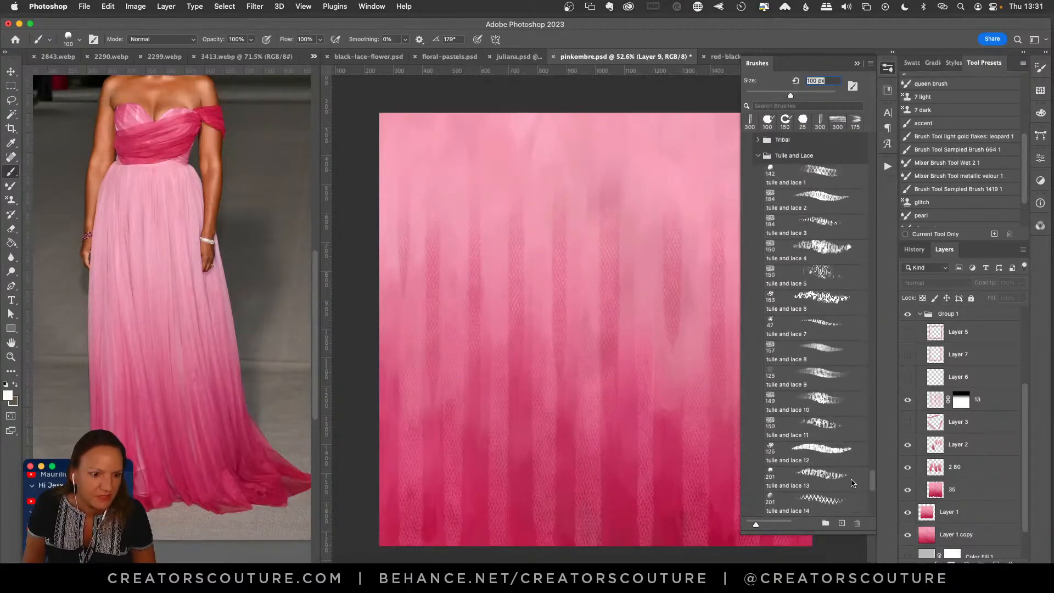
{"action": "left_click", "coordinate": [814, 202]}
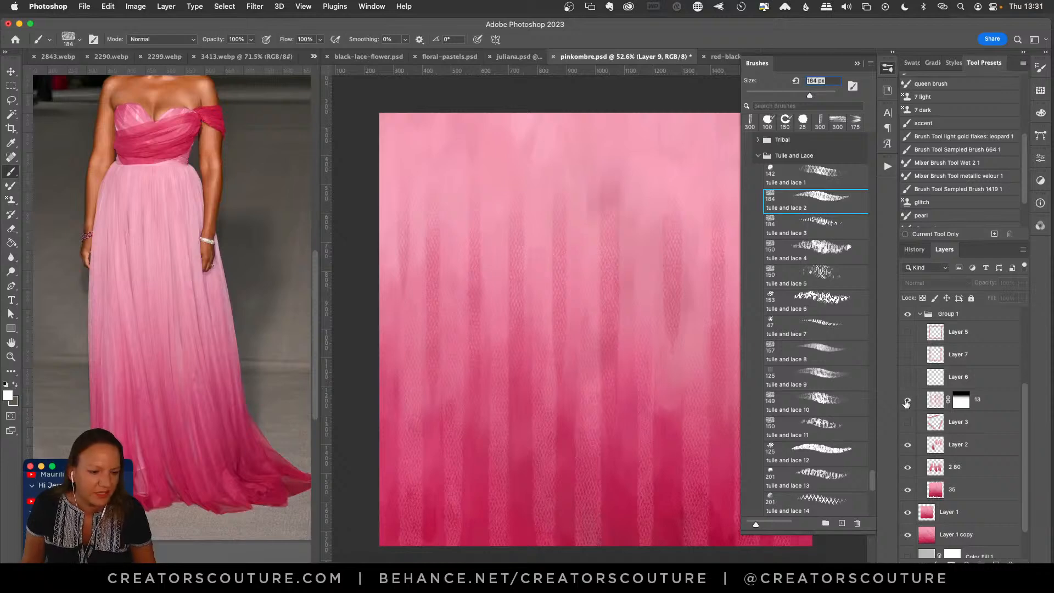
Hide layer 13 and add a new empty layer directly above it in Group 1.
{"action": "left_click", "coordinate": [907, 400]}
{"action": "left_click", "coordinate": [1000, 404]}
{"action": "left_click", "coordinate": [995, 562]}
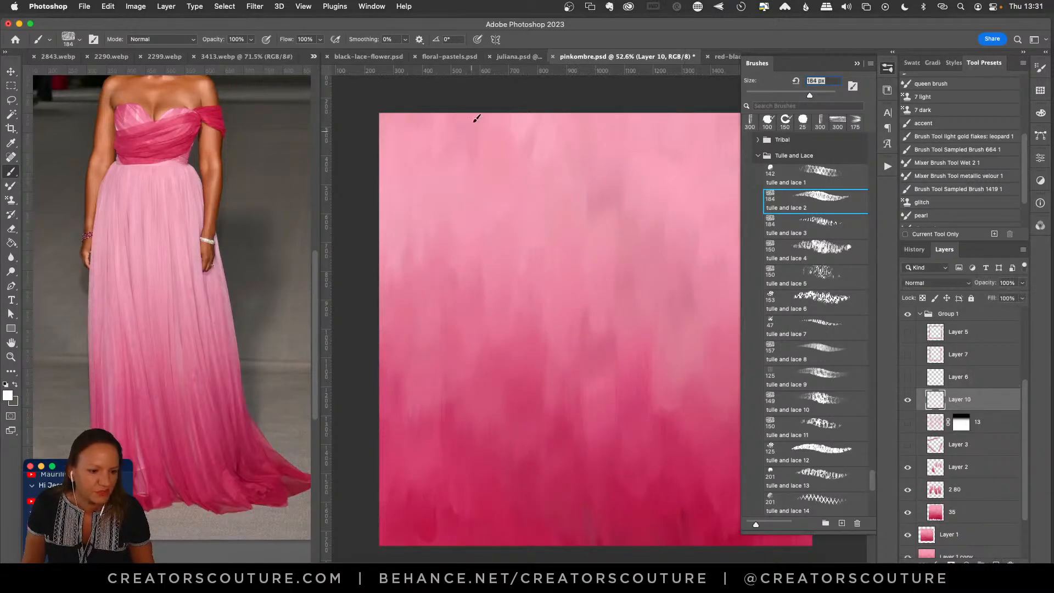
Try a long white vertical stroke with the tulle and lace 13 brush on the new layer, and undo it.
{"action": "left_click", "coordinate": [805, 480]}
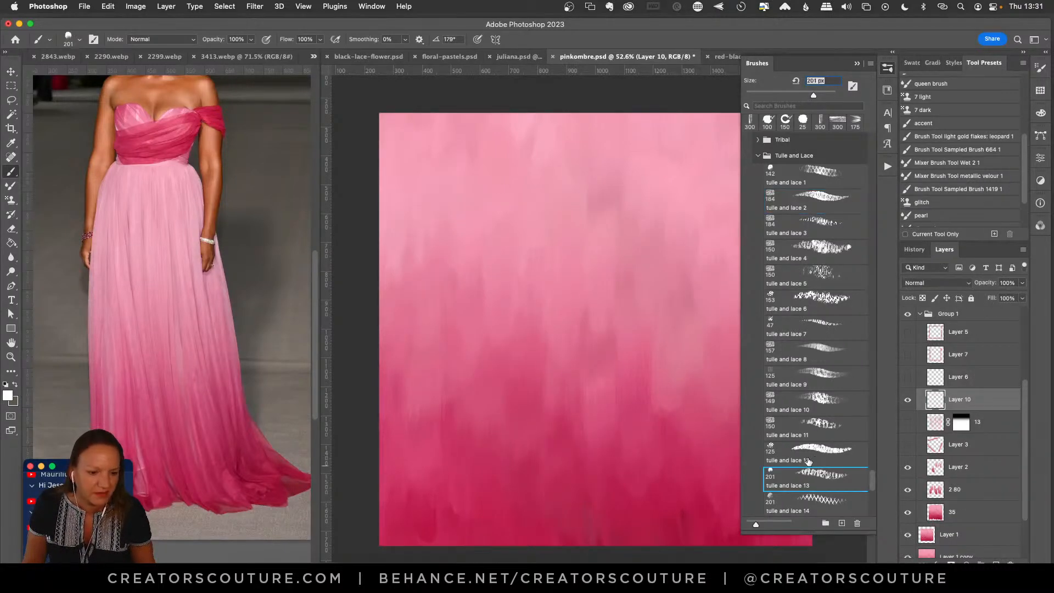
{"action": "left_click_drag", "start_coordinate": [468, 92], "coordinate": [460, 503]}
{"action": "key", "text": "super+z"}
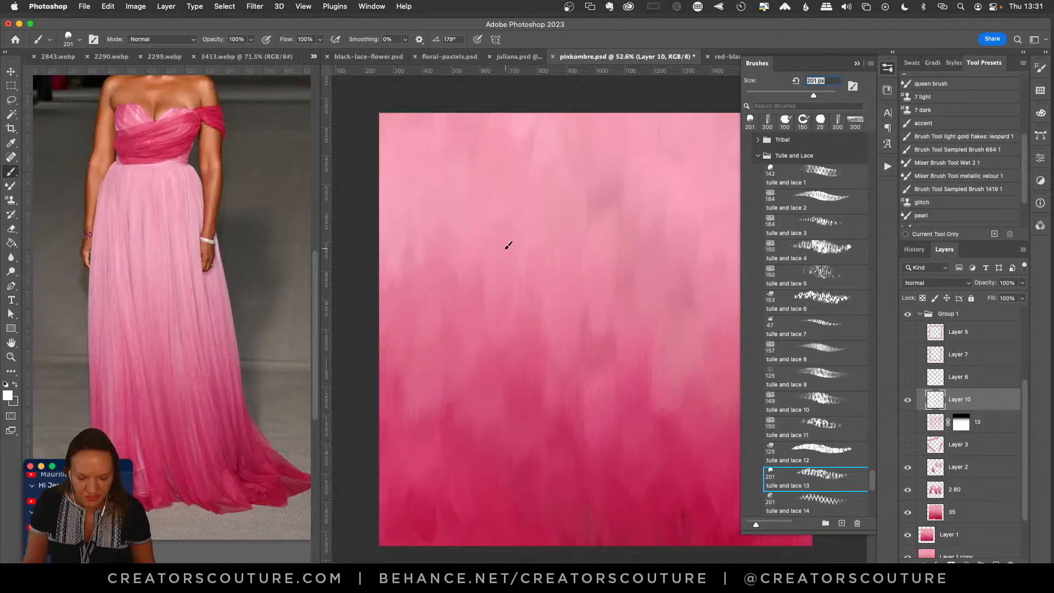
Paint white vertical test strokes on the new layer with the tulle and lace 2, 7 and 9 brushes.
{"action": "left_click", "coordinate": [810, 196]}
{"action": "left_click_drag", "start_coordinate": [653, 115], "coordinate": [631, 483]}
{"action": "left_click", "coordinate": [812, 326]}
{"action": "mouse_move", "coordinate": [665, 230]}
{"action": "left_mouse_down"}
{"action": "mouse_move", "coordinate": [666, 395]}
{"action": "mouse_move", "coordinate": [676, 470]}
{"action": "left_mouse_up"}
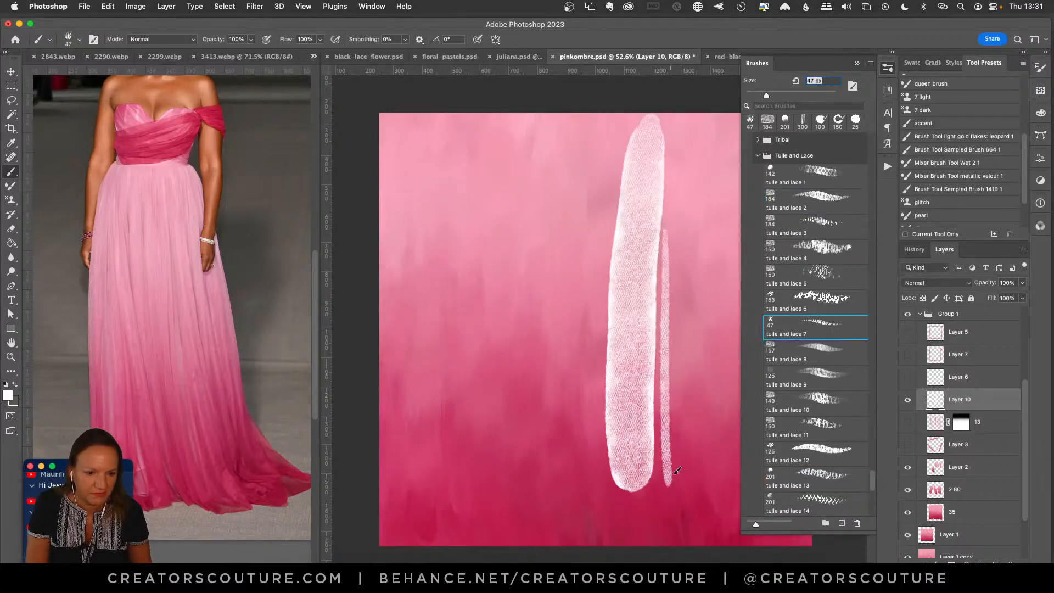
{"action": "key", "text": "bracketright"}
{"action": "left_click", "coordinate": [820, 387]}
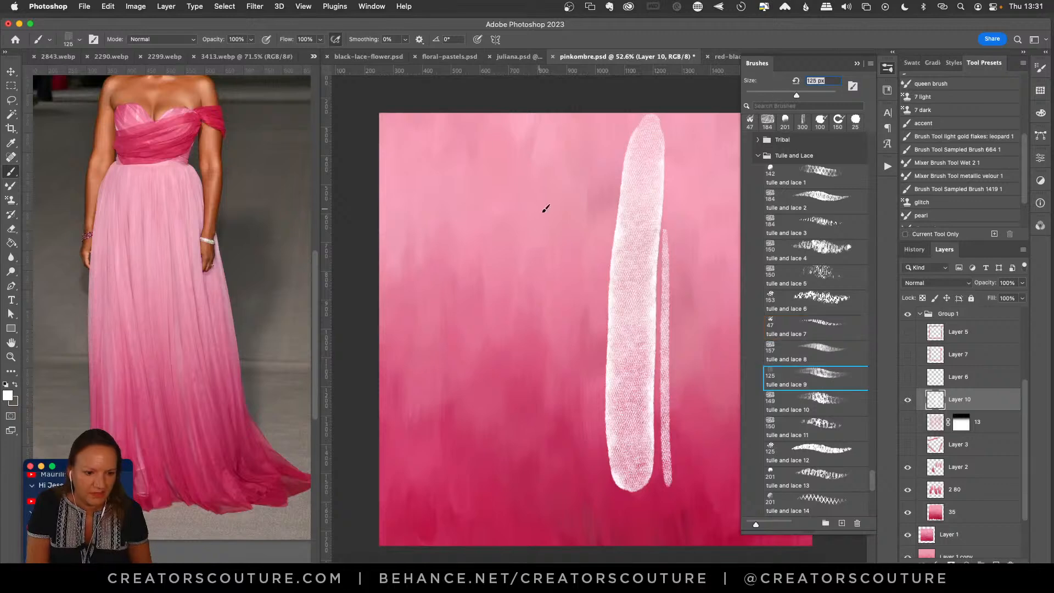
{"action": "left_click_drag", "start_coordinate": [543, 207], "coordinate": [546, 470]}
Test the tulle and lace 12 and 13 brushes in white, and clear all test strokes from the layer.
{"action": "left_click", "coordinate": [797, 448]}
{"action": "left_click", "coordinate": [630, 275]}
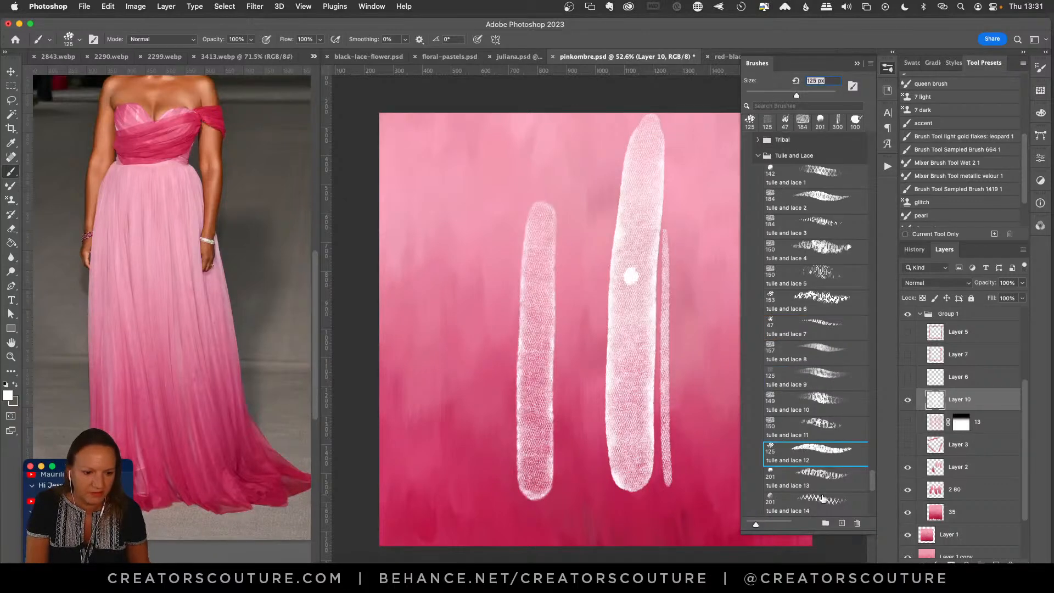
{"action": "left_click_drag", "start_coordinate": [719, 302], "coordinate": [716, 500]}
{"action": "left_click", "coordinate": [821, 471]}
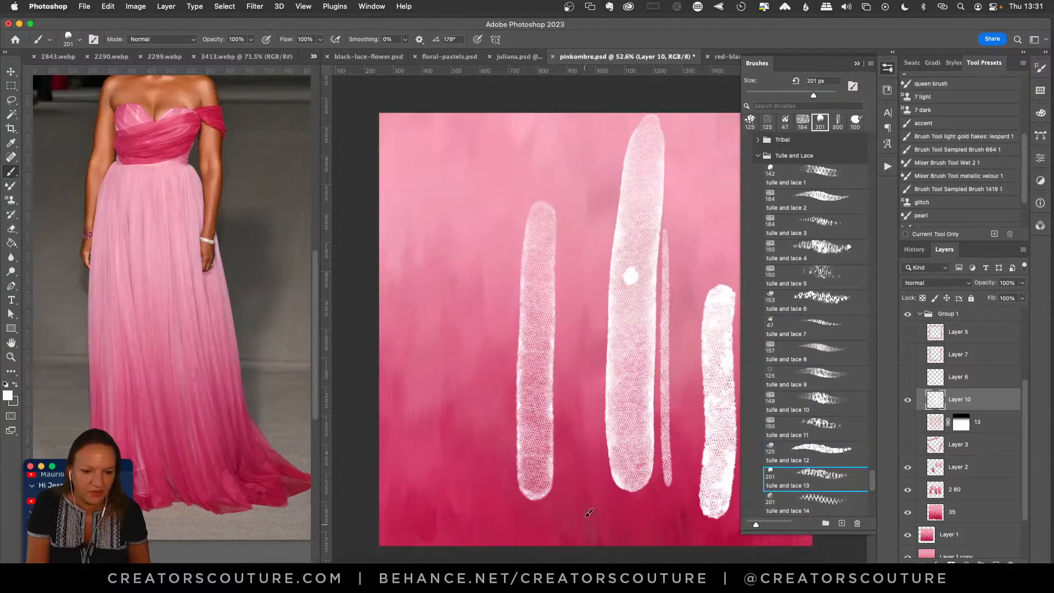
{"action": "left_click_drag", "start_coordinate": [586, 338], "coordinate": [586, 477]}
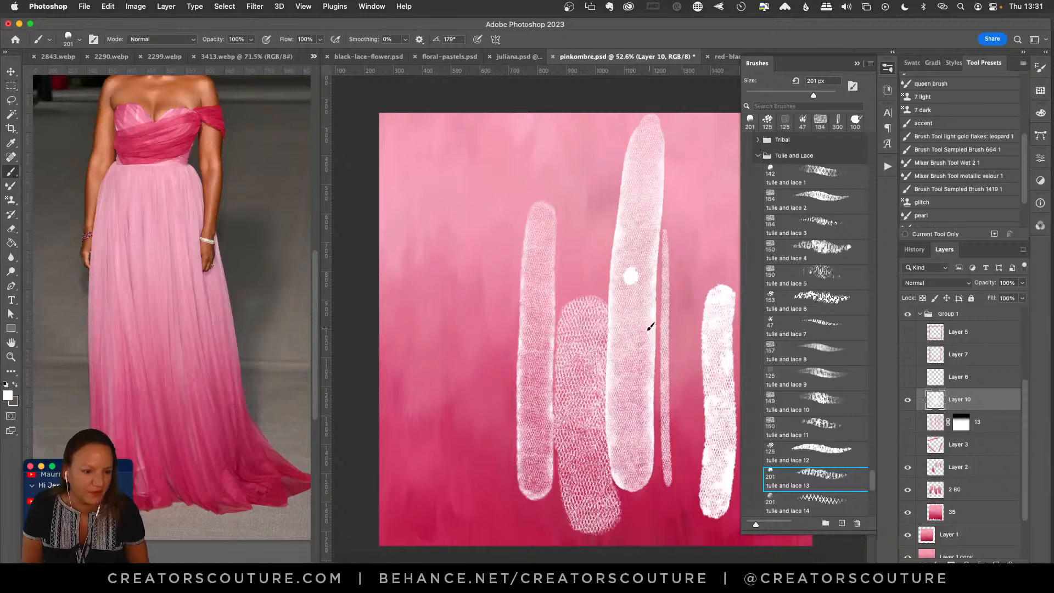
{"action": "key", "text": "super+a"}
{"action": "key", "text": "super+x"}
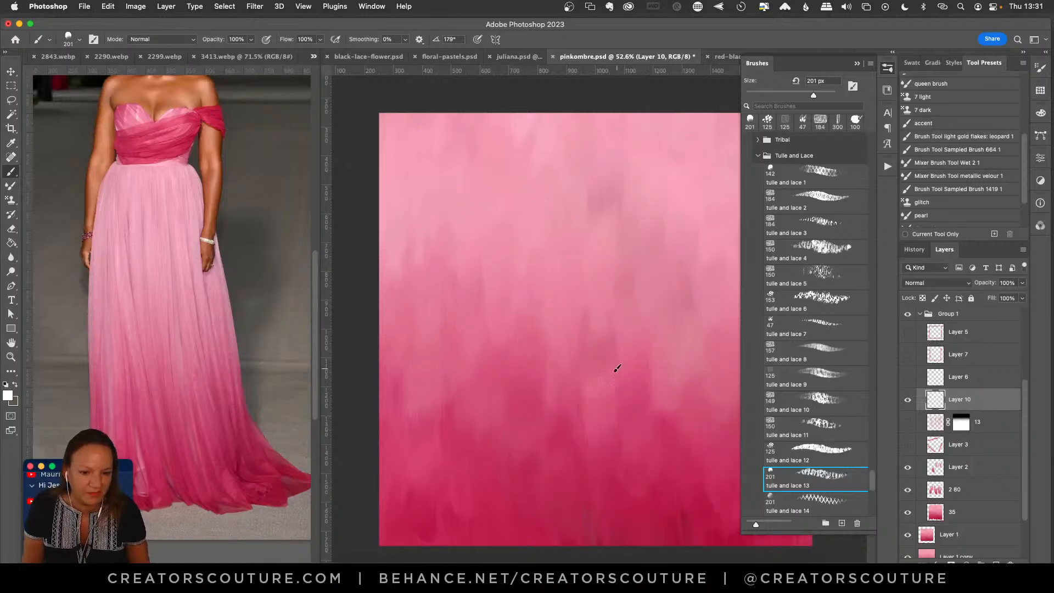
Sample the dark pink from the lower part of the artwork and reduce the tulle and lace 13 brush to 100 px.
{"action": "left_click", "coordinate": [454, 462], "text": "alt"}
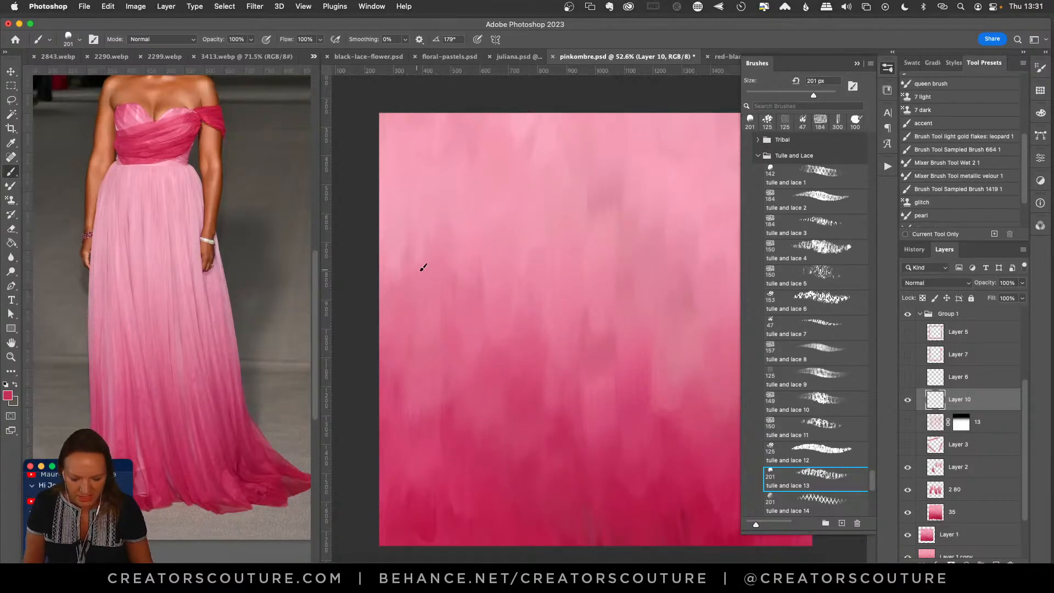
{"action": "key", "text": "bracketleft"}
{"action": "key", "text": "bracketleft"}
{"action": "key", "text": "bracketleft"}
{"action": "key", "text": "bracketleft"}
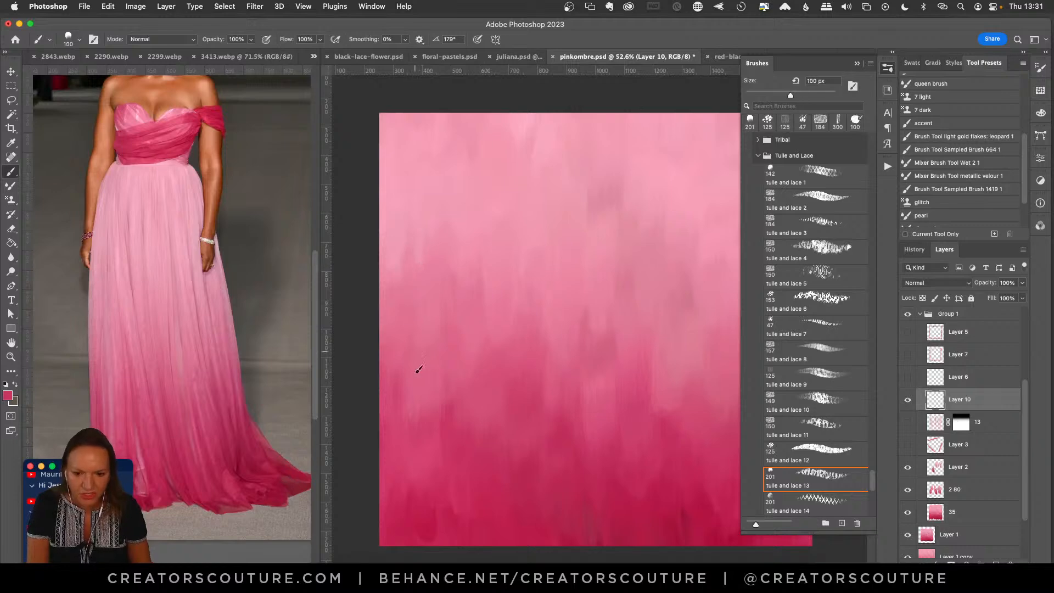
Paint six dark pink vertical mesh stripes spaced across the square, undoing and repainting the one that joins its neighbour.
{"action": "mouse_move", "coordinate": [420, 101]}
{"action": "left_mouse_down"}
{"action": "mouse_move", "coordinate": [414, 351]}
{"action": "mouse_move", "coordinate": [424, 543]}
{"action": "left_mouse_up"}
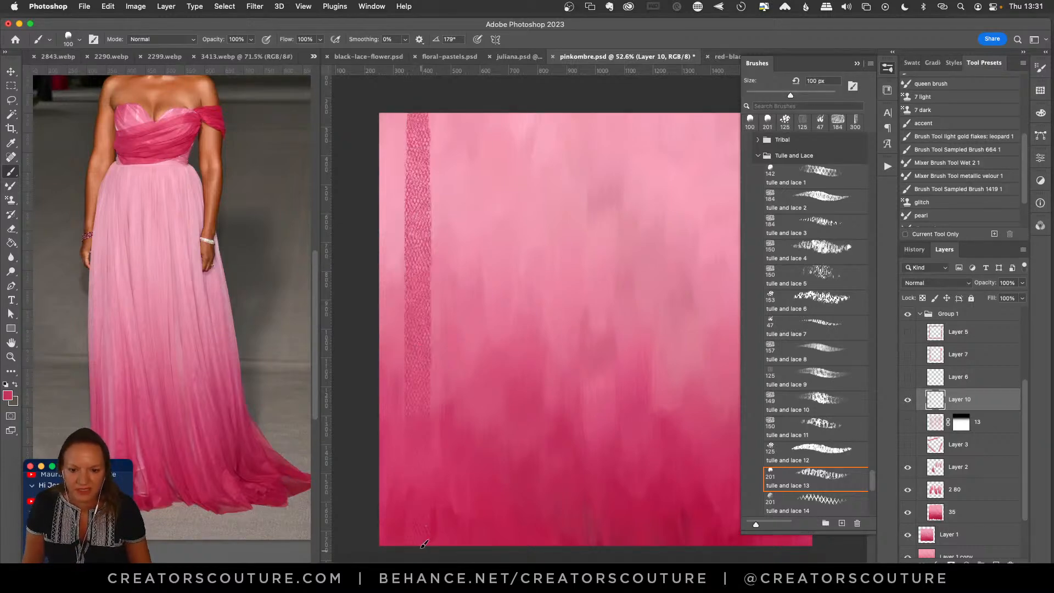
{"action": "mouse_move", "coordinate": [472, 436]}
{"action": "left_mouse_down"}
{"action": "mouse_move", "coordinate": [455, 138]}
{"action": "mouse_move", "coordinate": [479, 102]}
{"action": "mouse_move", "coordinate": [537, 346]}
{"action": "mouse_move", "coordinate": [540, 524]}
{"action": "left_mouse_up"}
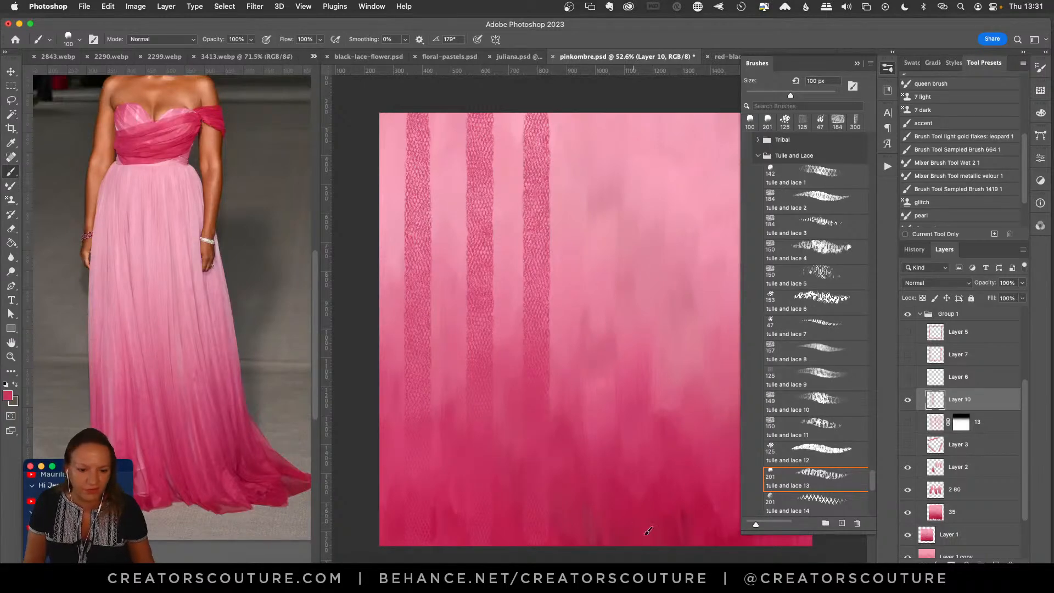
{"action": "mouse_move", "coordinate": [632, 552]}
{"action": "left_mouse_down"}
{"action": "mouse_move", "coordinate": [619, 356]}
{"action": "mouse_move", "coordinate": [638, 110]}
{"action": "mouse_move", "coordinate": [687, 508]}
{"action": "left_mouse_up"}
{"action": "left_click", "coordinate": [887, 68]}
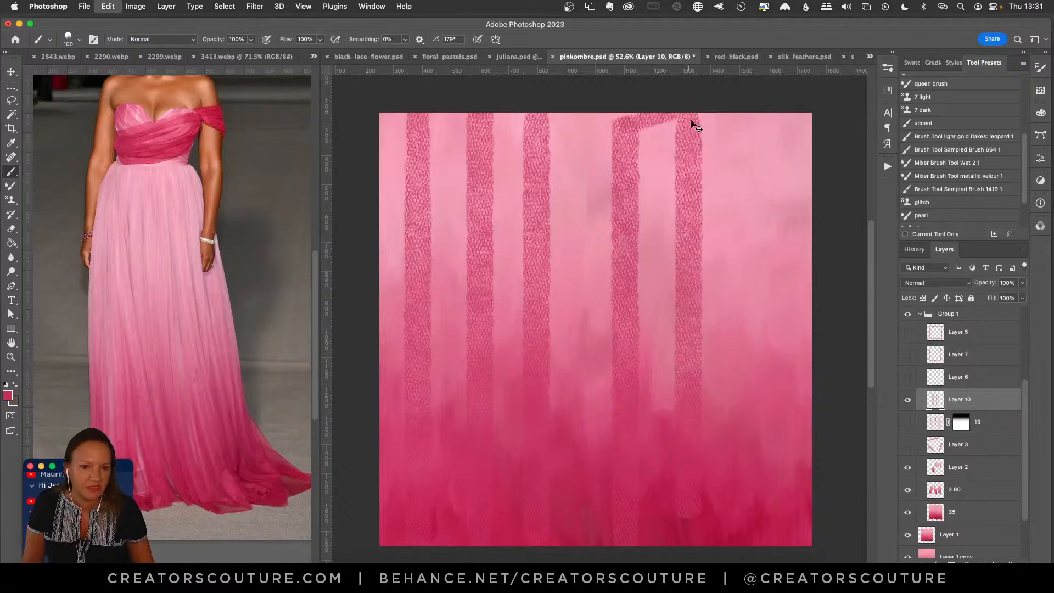
{"action": "key", "text": "super+z"}
{"action": "mouse_move", "coordinate": [680, 107]}
{"action": "left_mouse_down"}
{"action": "mouse_move", "coordinate": [659, 401]}
{"action": "mouse_move", "coordinate": [680, 540]}
{"action": "left_mouse_up"}
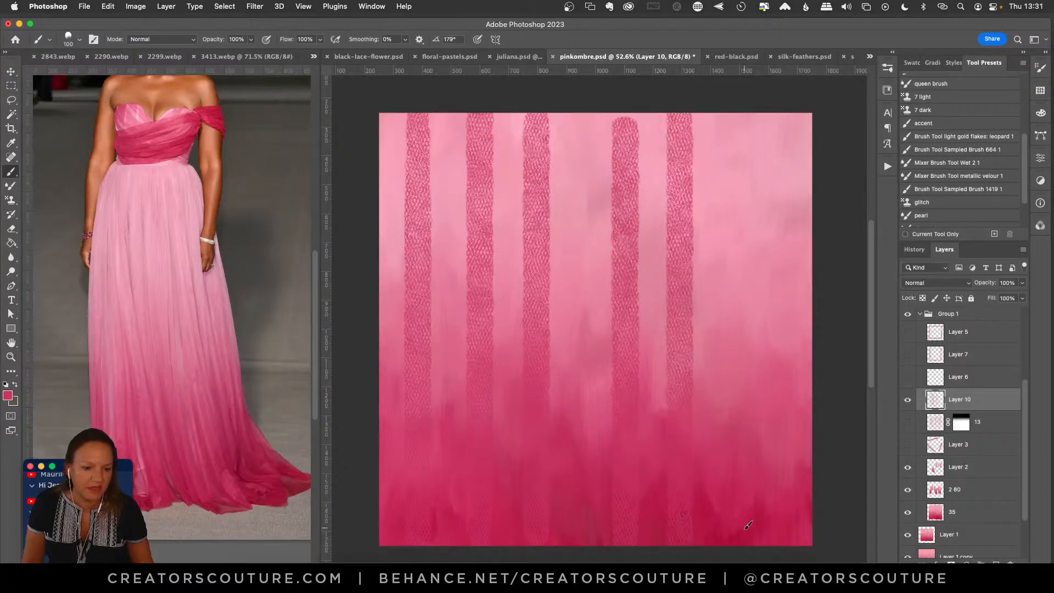
{"action": "left_click_drag", "start_coordinate": [753, 542], "coordinate": [757, 116]}
Sample the light pink near the square's upper edge and paint four light vertical mesh stripes between the dark ones.
{"action": "scroll", "coordinate": [708, 138], "scroll_direction": "up", "scroll_amount": 6}
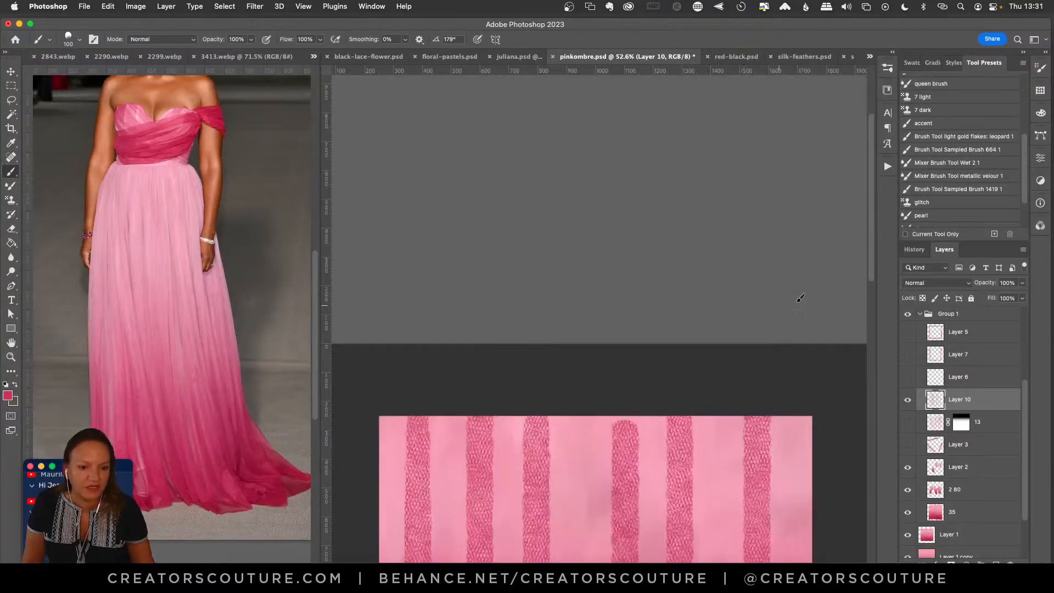
{"action": "left_click_drag", "start_coordinate": [873, 210], "coordinate": [840, 346]}
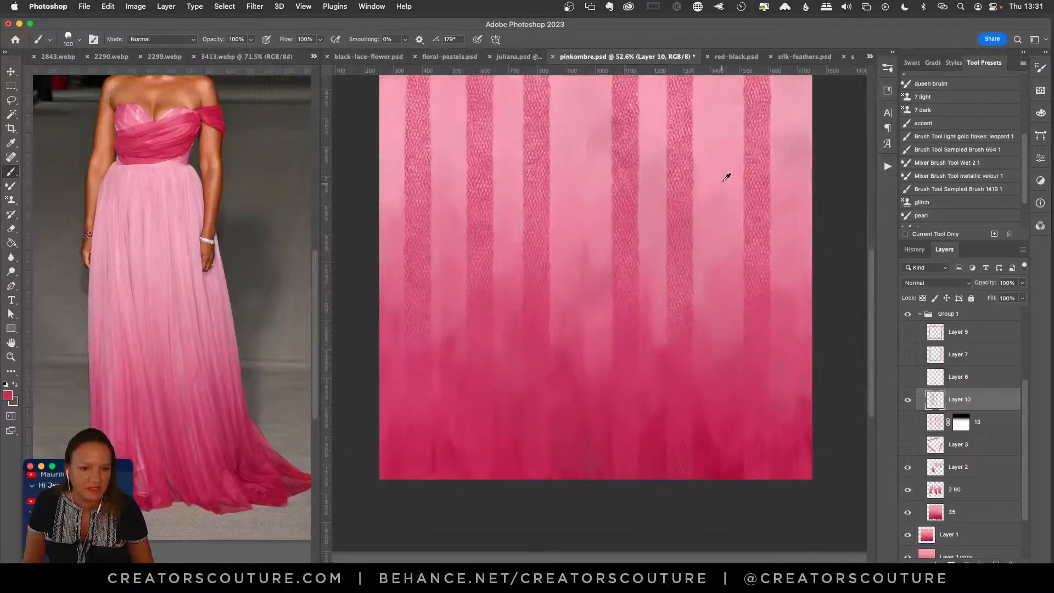
{"action": "scroll", "coordinate": [796, 192], "scroll_direction": "up", "scroll_amount": 2}
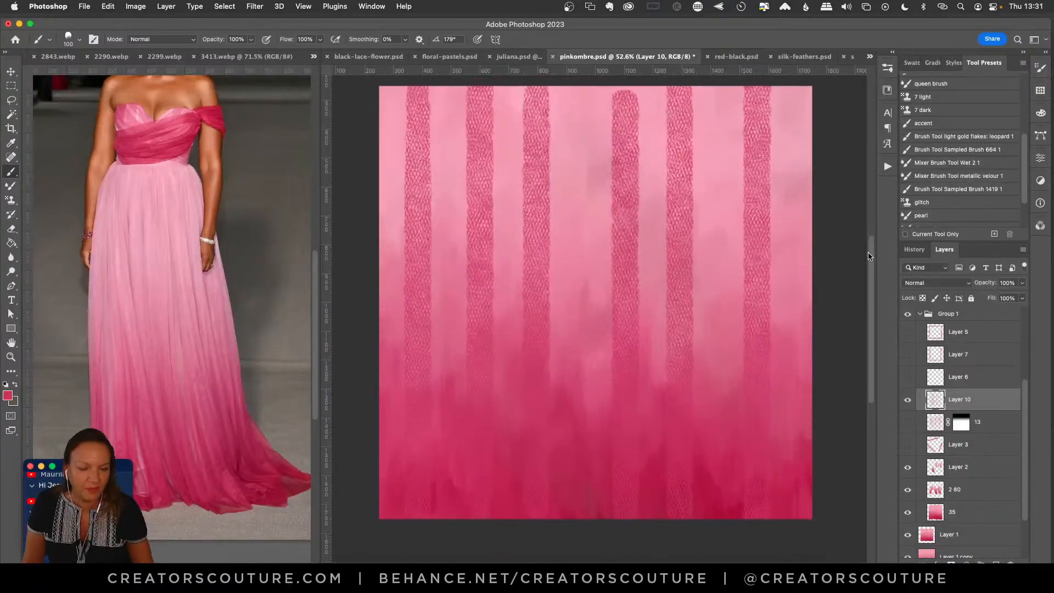
{"action": "left_click", "coordinate": [710, 124], "text": "alt"}
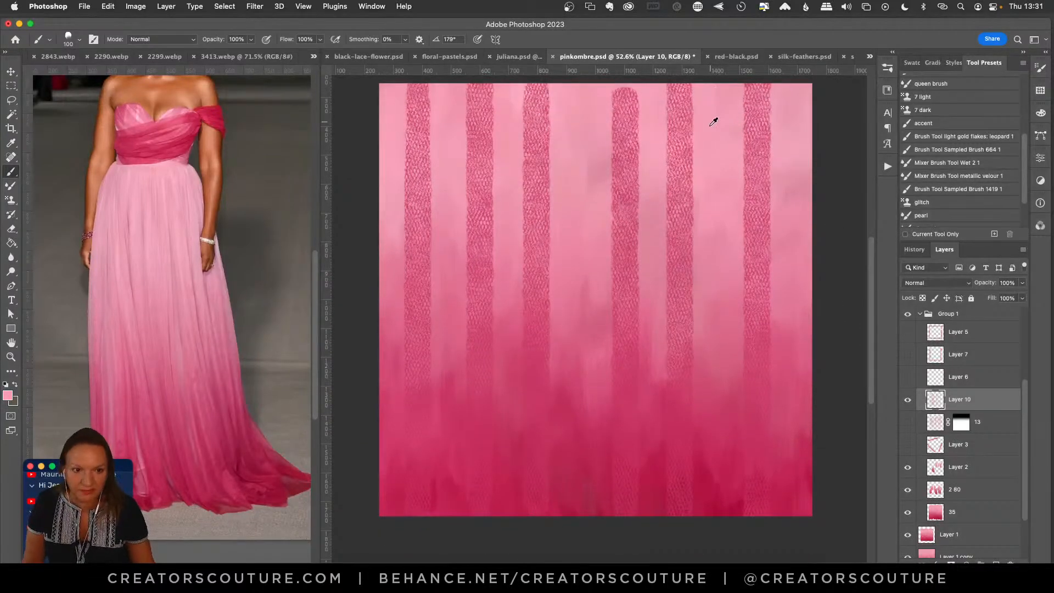
{"action": "left_click_drag", "start_coordinate": [710, 234], "coordinate": [720, 308]}
{"action": "key", "text": "ctrl+z"}
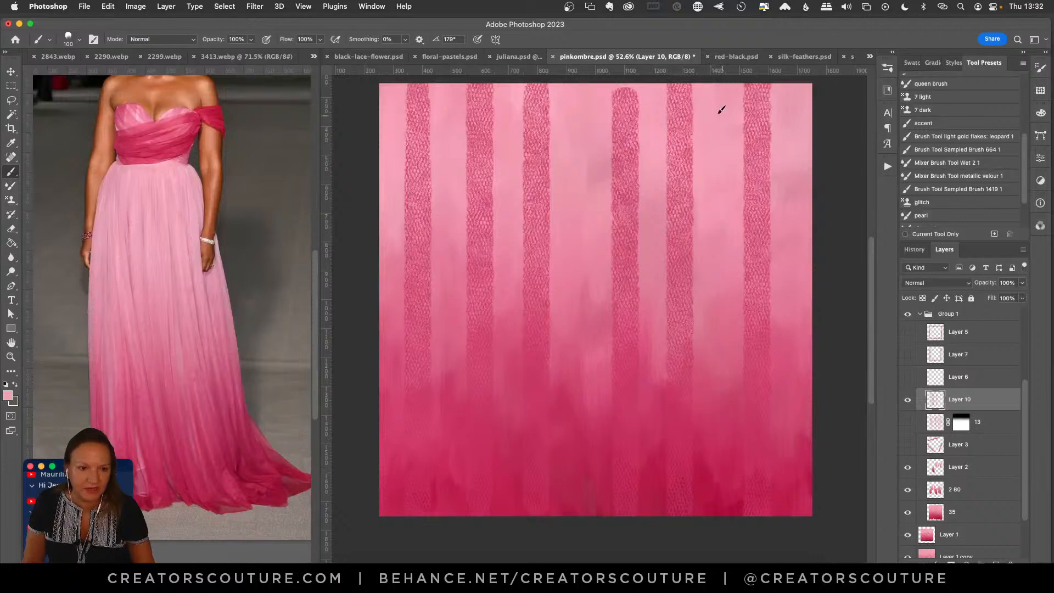
{"action": "mouse_move", "coordinate": [722, 240]}
{"action": "left_mouse_down"}
{"action": "mouse_move", "coordinate": [702, 377]}
{"action": "mouse_move", "coordinate": [704, 522]}
{"action": "left_mouse_up"}
{"action": "mouse_move", "coordinate": [802, 497]}
{"action": "left_mouse_down"}
{"action": "mouse_move", "coordinate": [800, 525]}
{"action": "mouse_move", "coordinate": [798, 181]}
{"action": "left_mouse_up"}
{"action": "mouse_move", "coordinate": [571, 223]}
{"action": "left_mouse_down"}
{"action": "mouse_move", "coordinate": [570, 518]}
{"action": "mouse_move", "coordinate": [504, 427]}
{"action": "mouse_move", "coordinate": [501, 225]}
{"action": "left_mouse_up"}
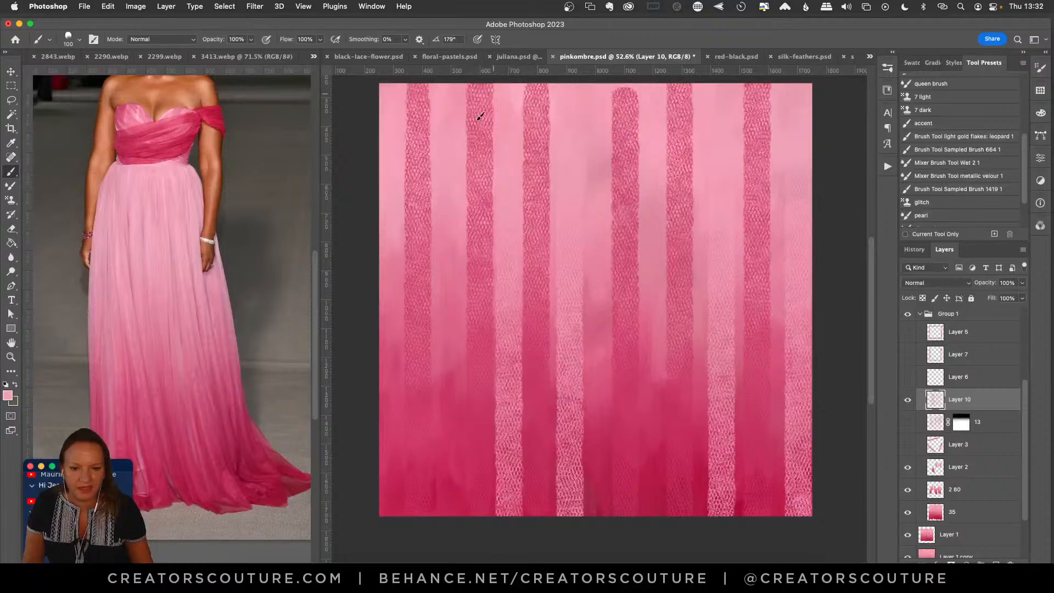
Hide Layer 10, show layer 13, and set layer 13's opacity to 55%.
{"action": "left_click", "coordinate": [907, 399]}
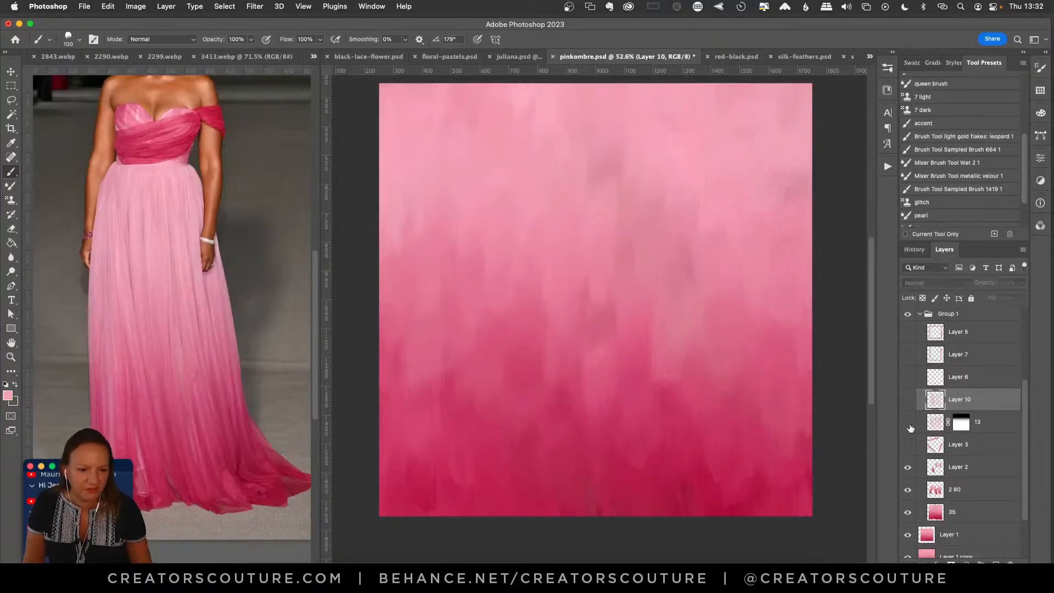
{"action": "left_click", "coordinate": [907, 421]}
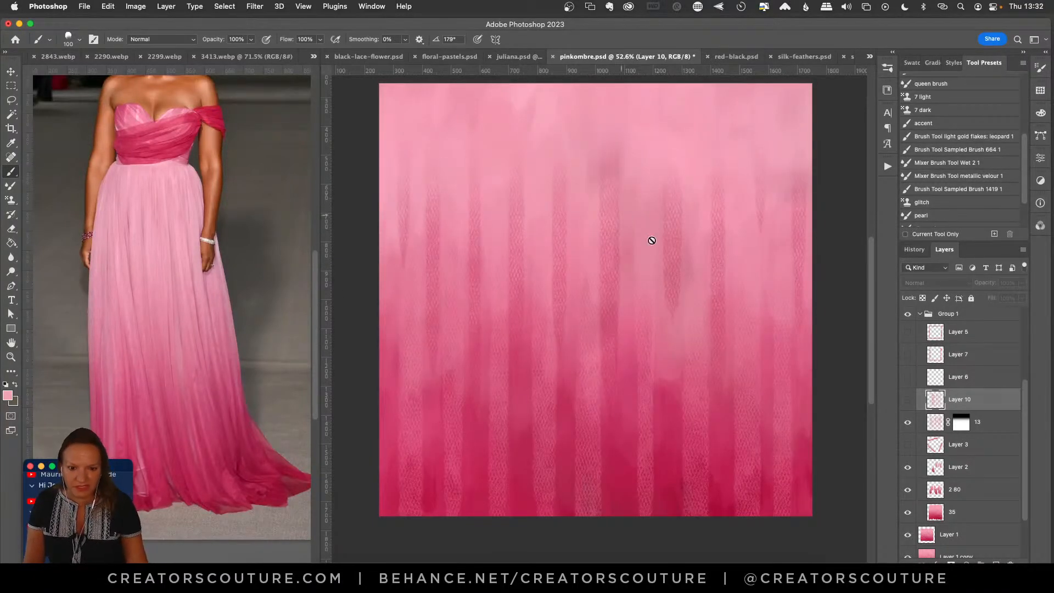
{"action": "left_click", "coordinate": [986, 432]}
{"action": "double_click", "coordinate": [986, 431]}
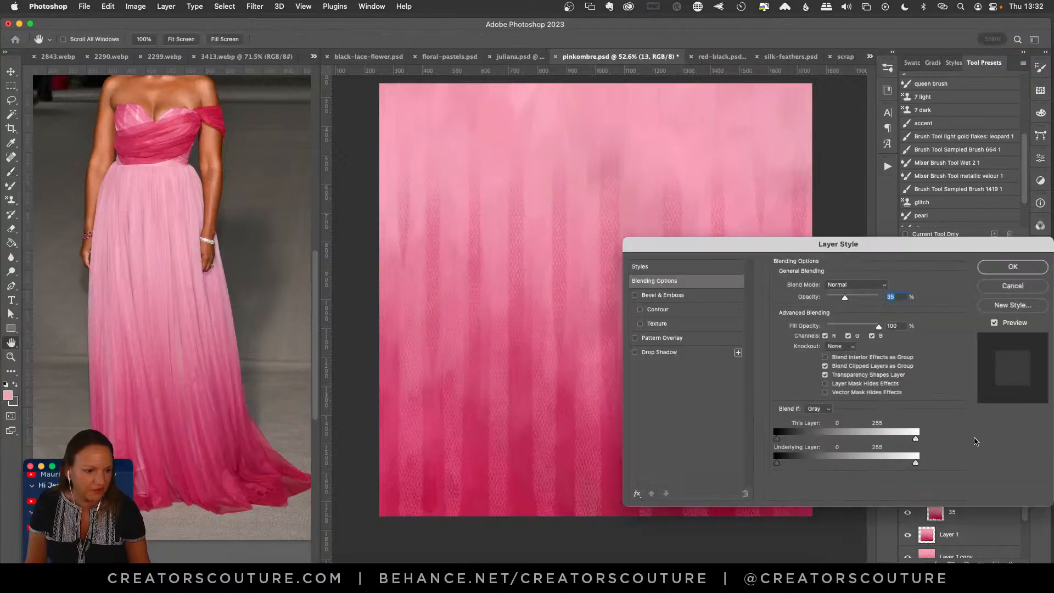
{"action": "left_click", "coordinate": [1004, 269]}
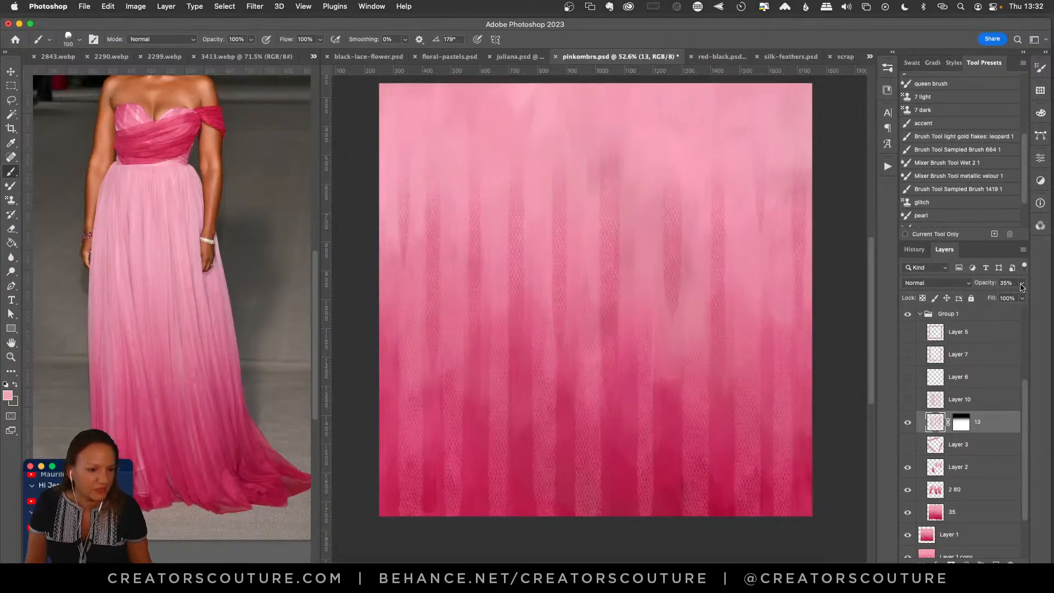
{"action": "left_click", "coordinate": [1021, 283]}
{"action": "left_click_drag", "start_coordinate": [1021, 297], "coordinate": [998, 296]}
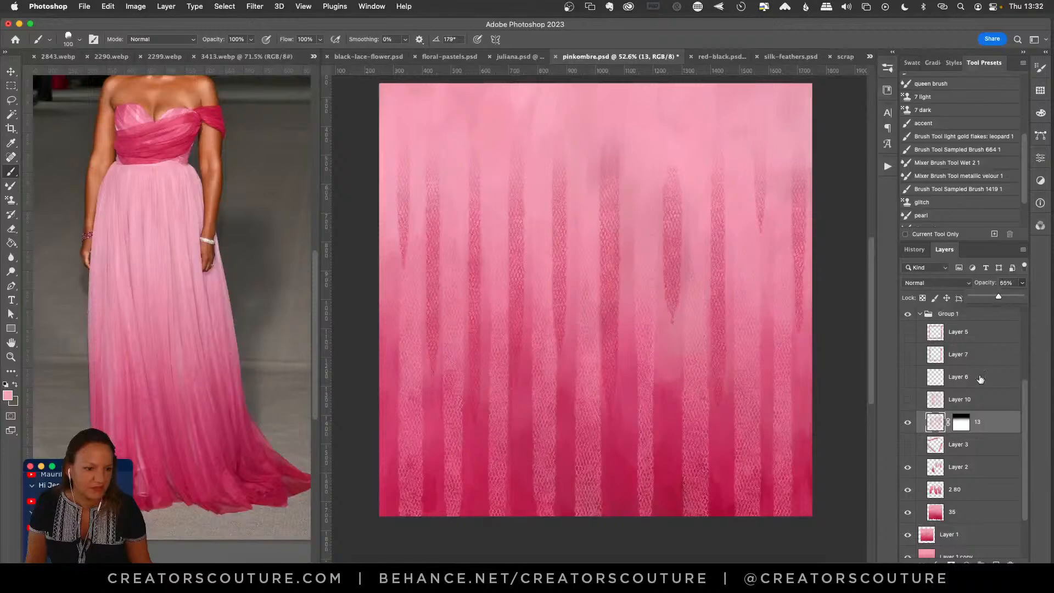
{"action": "double_click", "coordinate": [958, 432]}
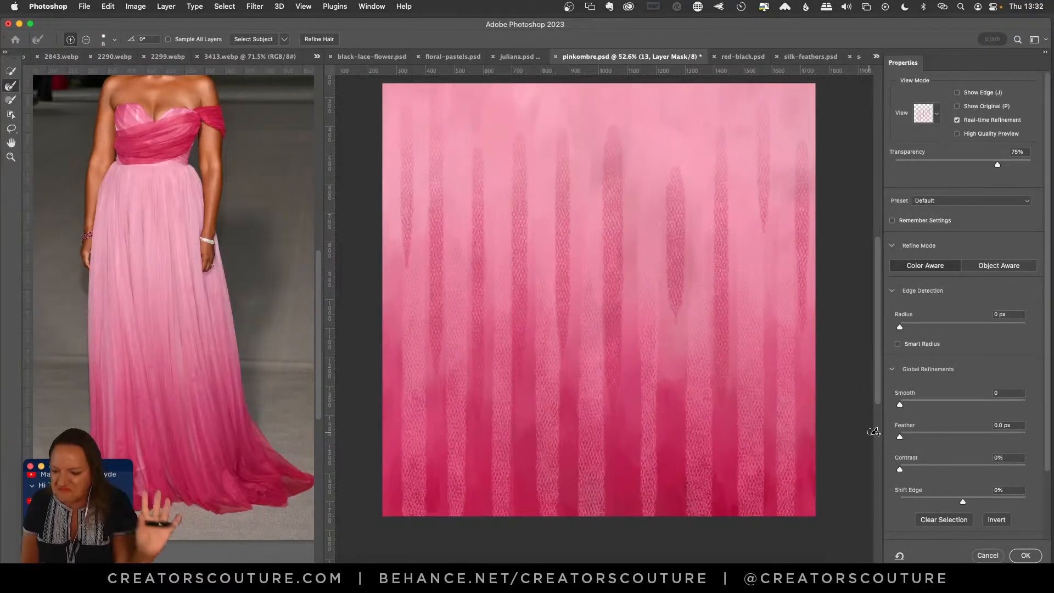
{"action": "scroll", "coordinate": [877, 332], "scroll_direction": "up", "scroll_amount": 2}
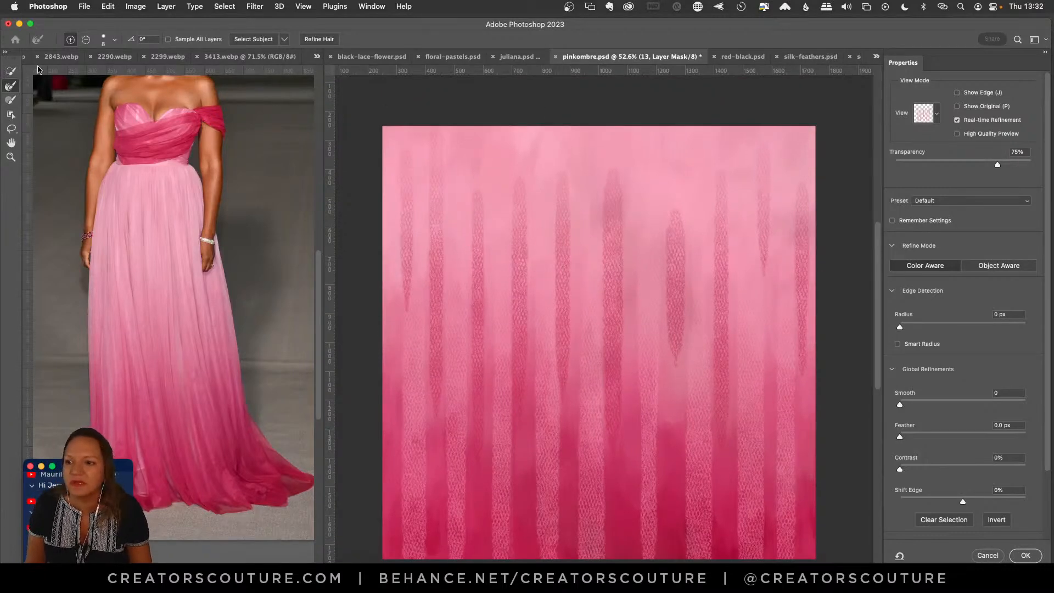
{"action": "left_click", "coordinate": [11, 72]}
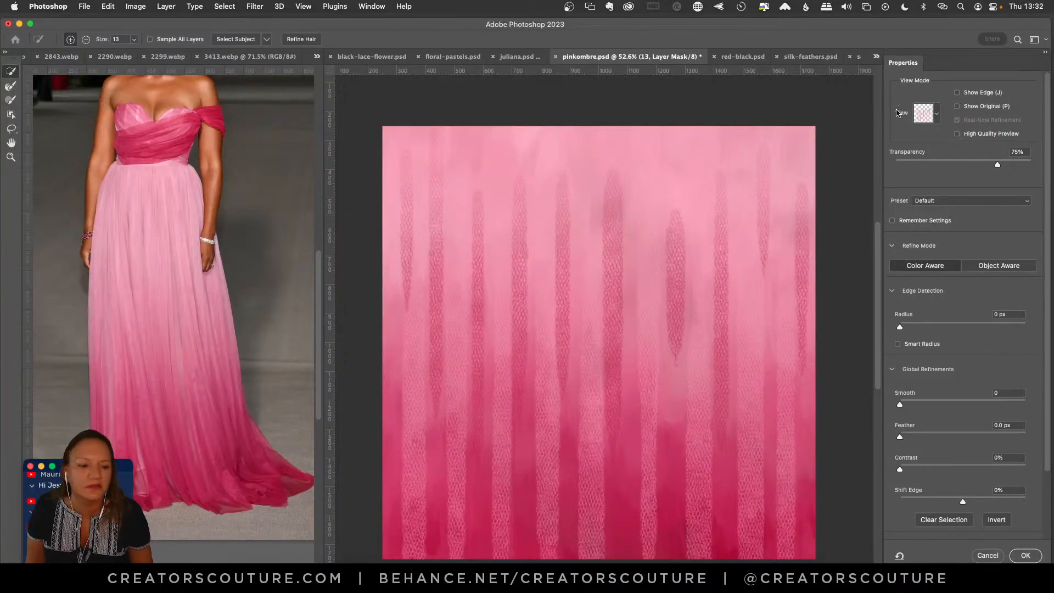
{"action": "left_click", "coordinate": [987, 555]}
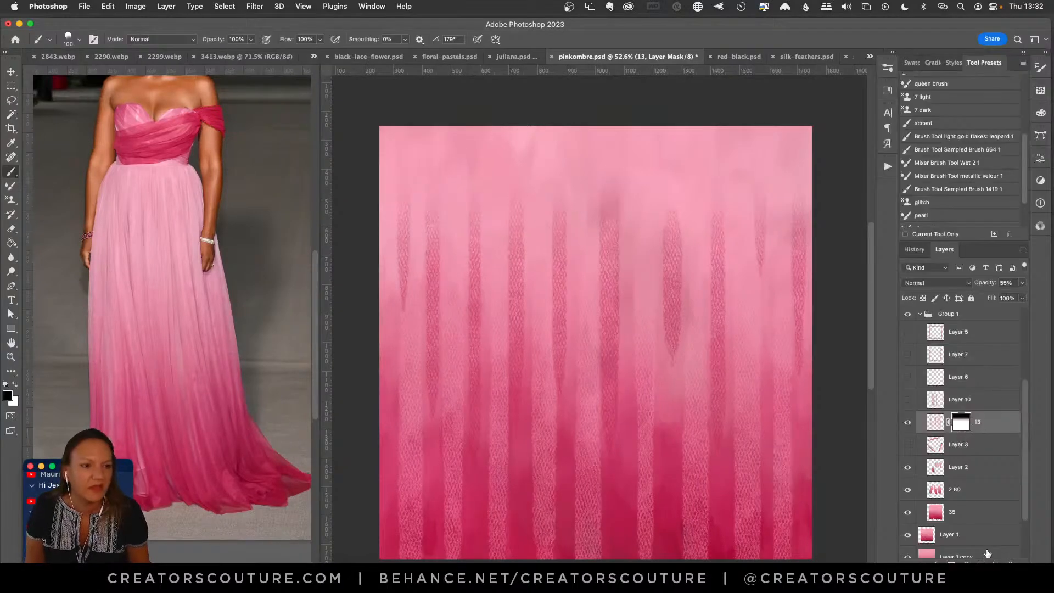
Show and hide Layer 10, Layer 7 and Layer 5 in turn to compare their strokes and borders over the artwork.
{"action": "left_click", "coordinate": [907, 401]}
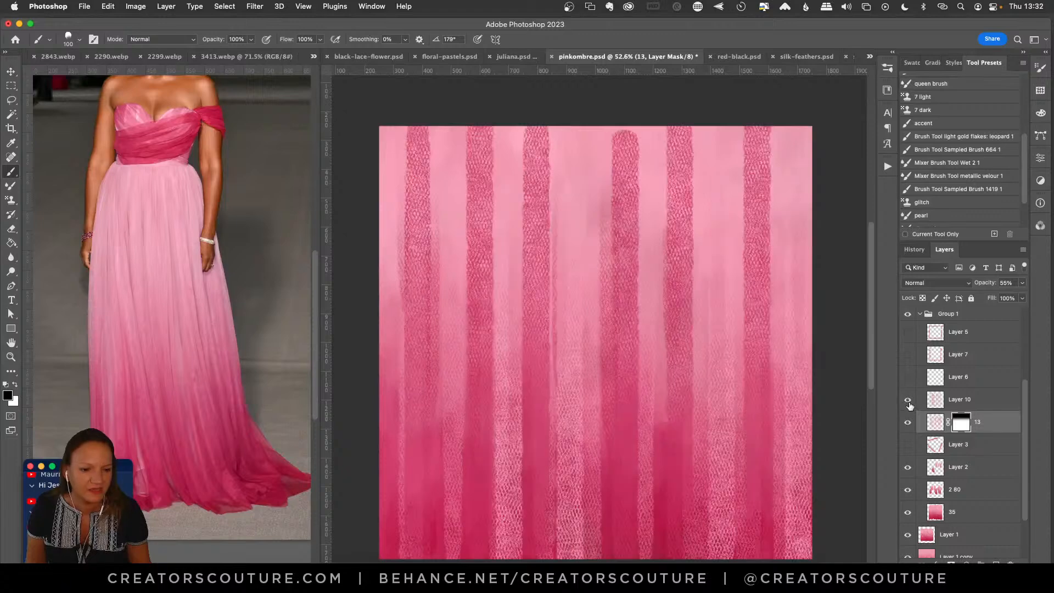
{"action": "left_click", "coordinate": [907, 401]}
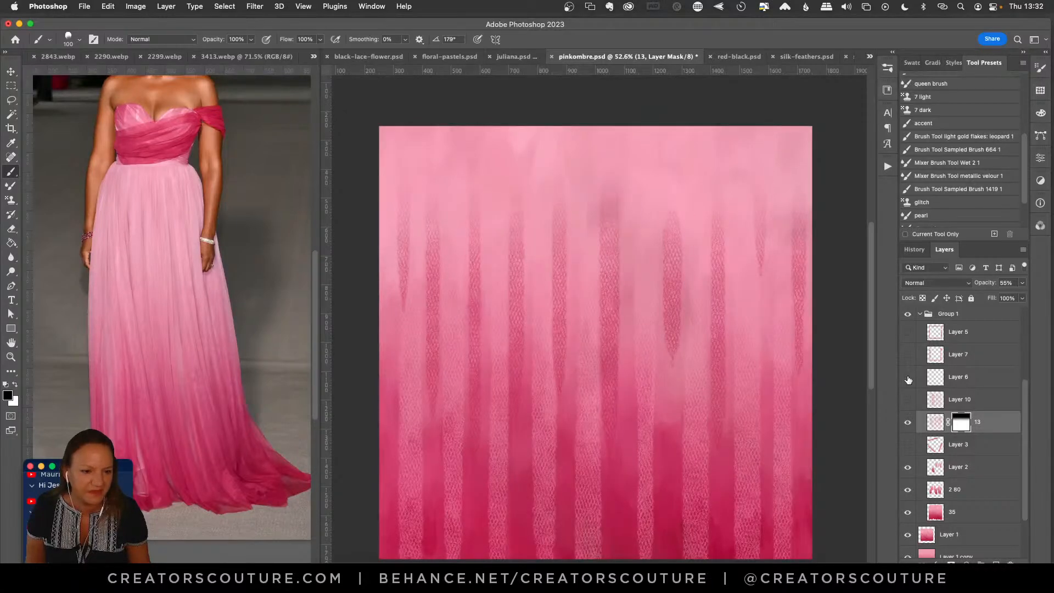
{"action": "left_click", "coordinate": [909, 354]}
{"action": "left_click", "coordinate": [908, 356]}
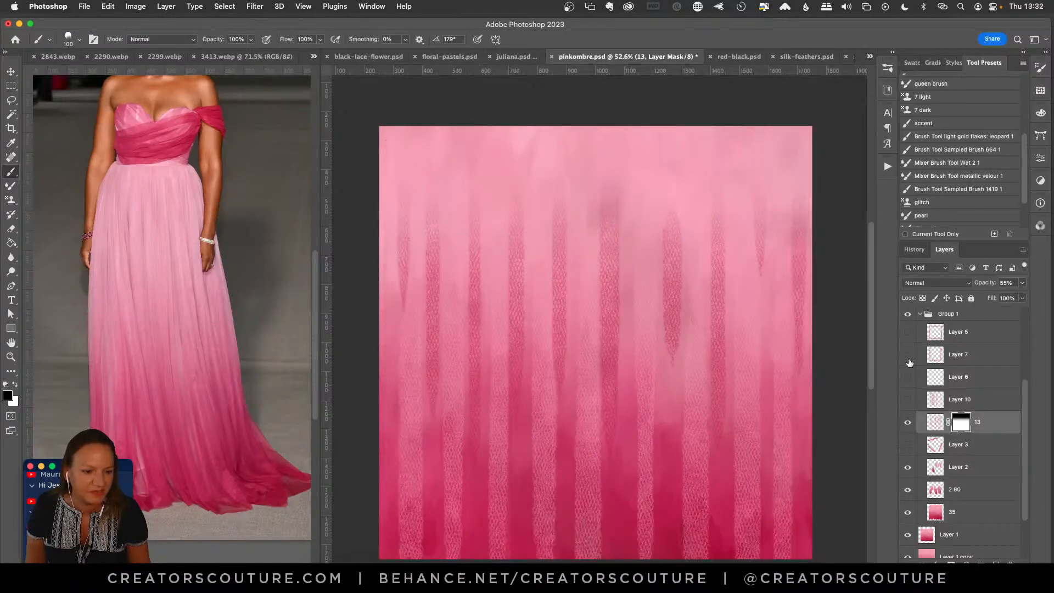
{"action": "left_click", "coordinate": [908, 355]}
{"action": "left_click", "coordinate": [907, 332]}
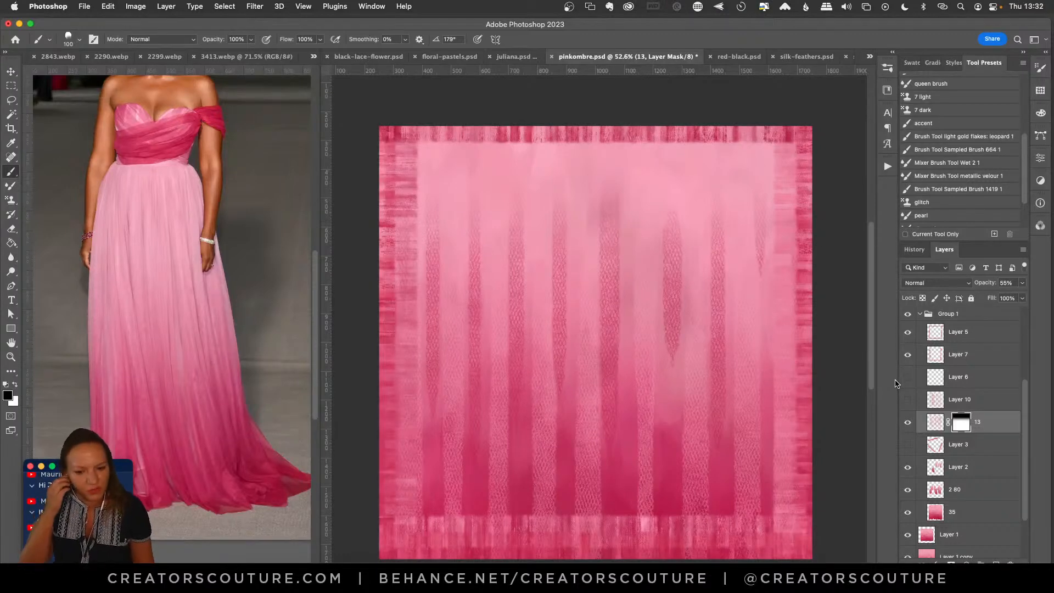
{"action": "left_click", "coordinate": [907, 332]}
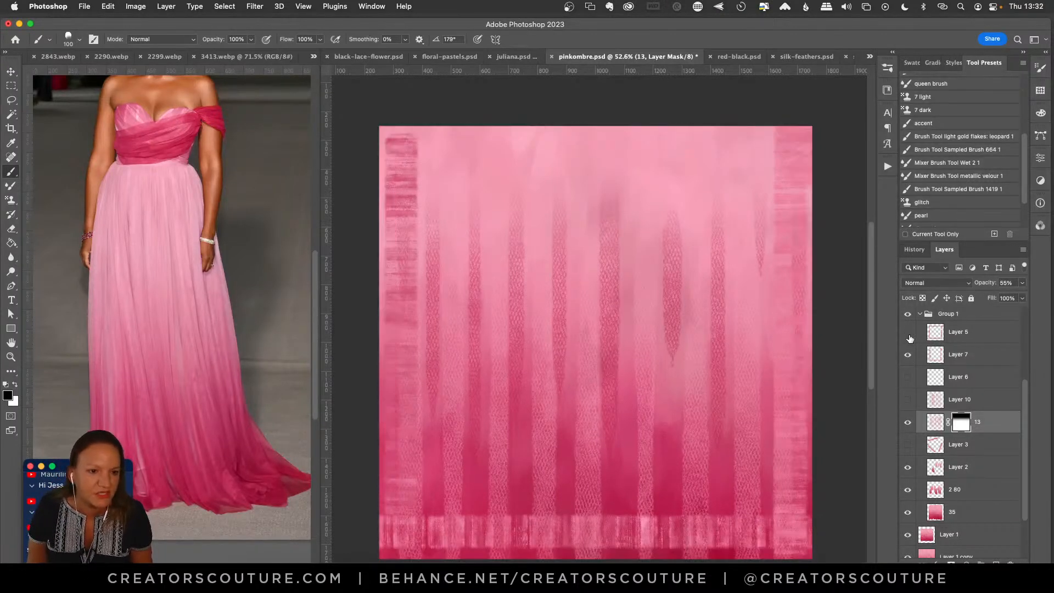
{"action": "left_click", "coordinate": [907, 355]}
{"action": "left_click", "coordinate": [907, 356]}
{"action": "left_click", "coordinate": [907, 332]}
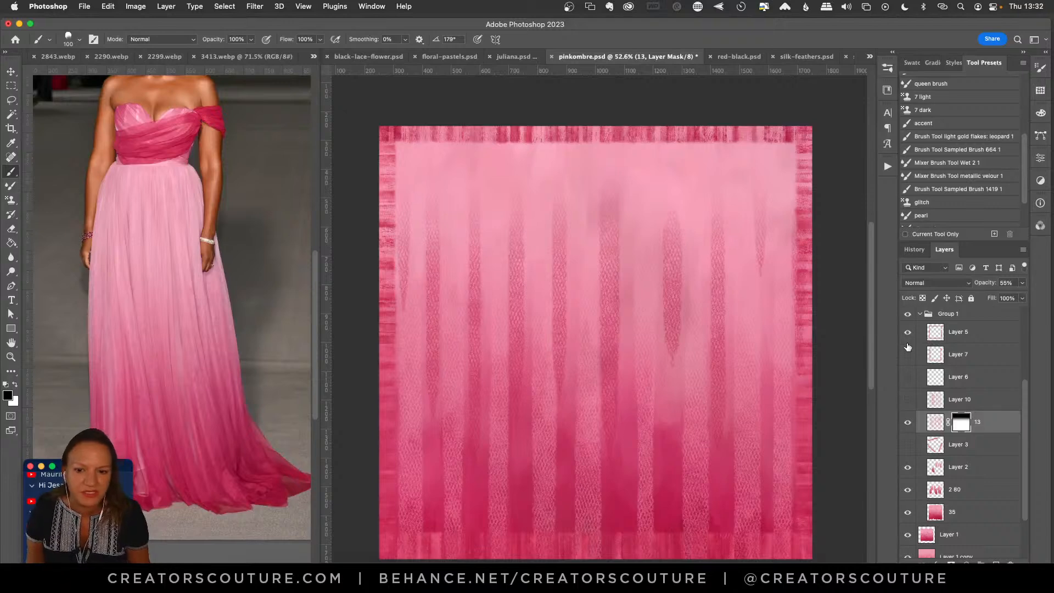
{"action": "left_click", "coordinate": [907, 332]}
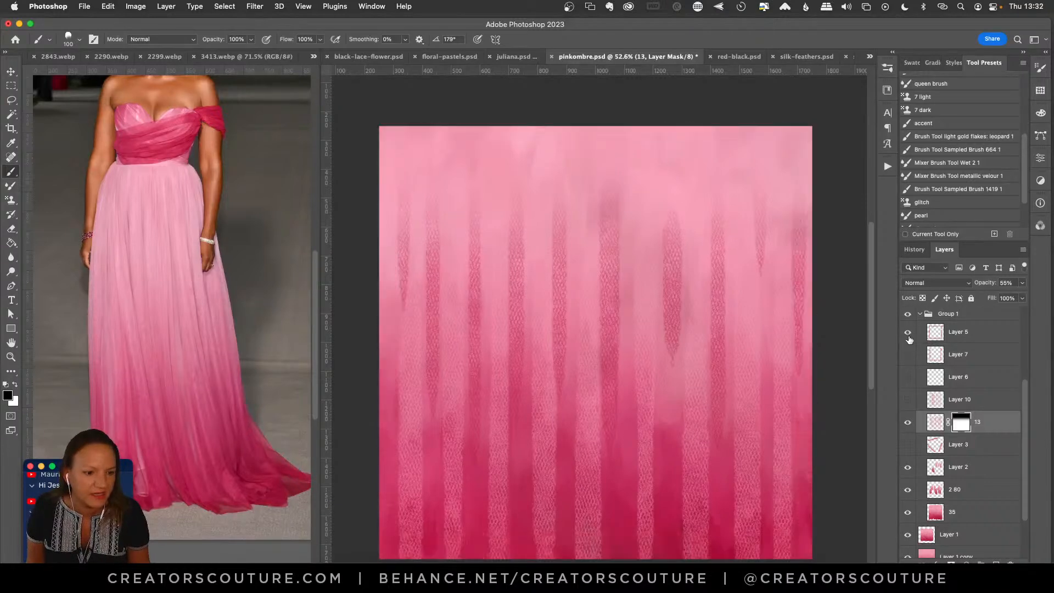
{"action": "left_click", "coordinate": [907, 332]}
{"action": "left_click", "coordinate": [907, 356]}
{"action": "left_click", "coordinate": [907, 355]}
{"action": "left_click", "coordinate": [907, 332]}
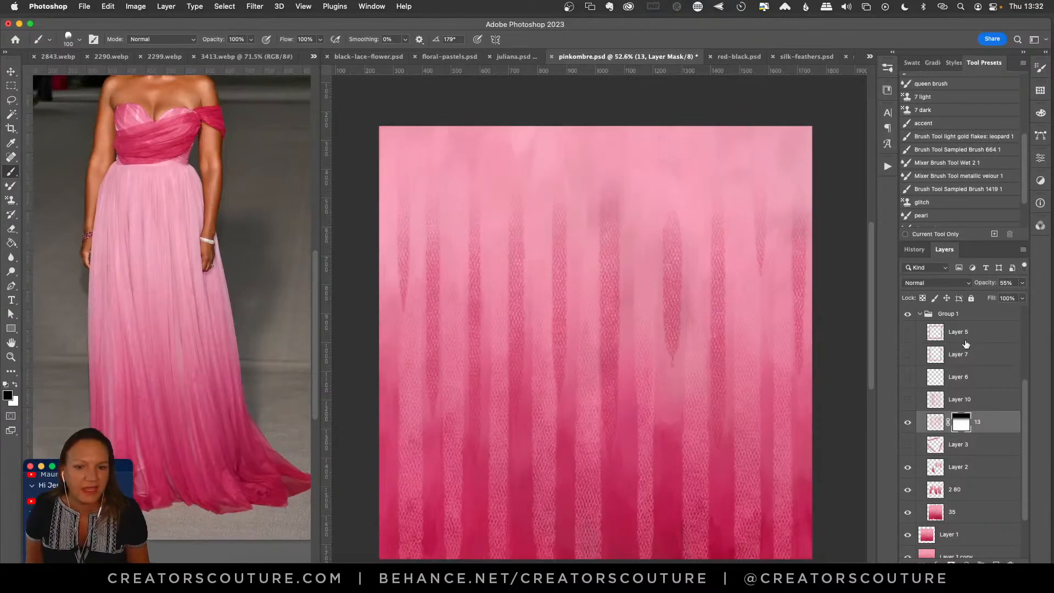
Set the Pattern Stamp to the dark pink bodice fabric pattern and add a new layer above Layer 5.
{"action": "left_click", "coordinate": [939, 328]}
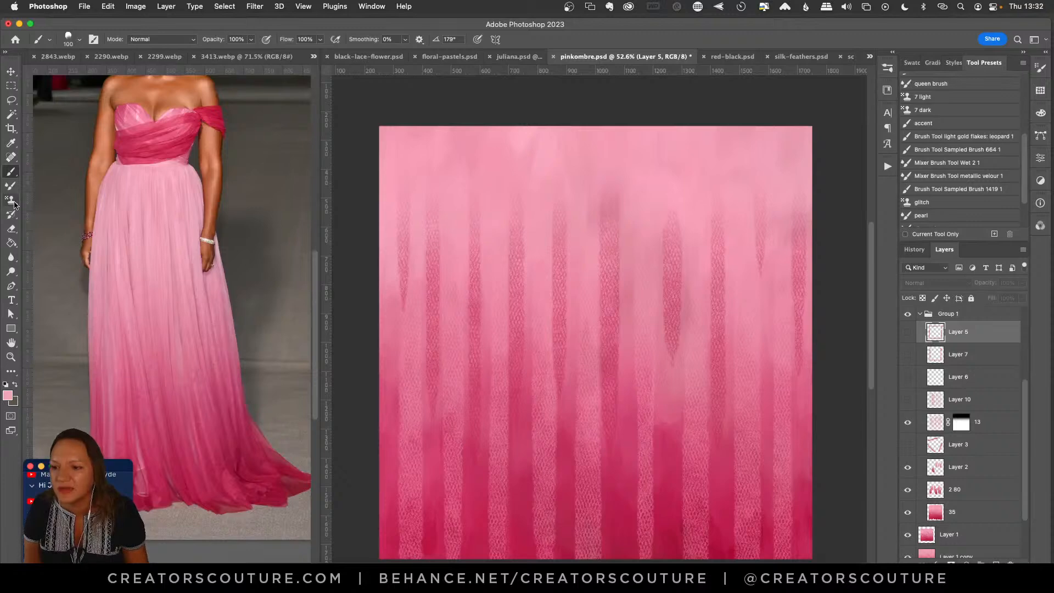
{"action": "left_click_drag", "start_coordinate": [11, 200], "coordinate": [73, 202]}
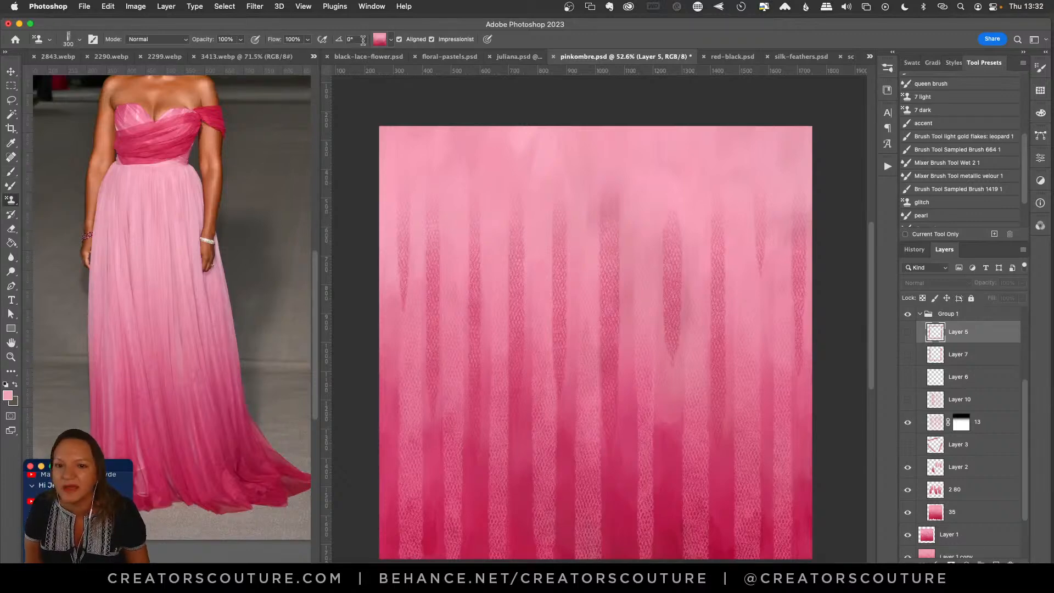
{"action": "left_click", "coordinate": [380, 39]}
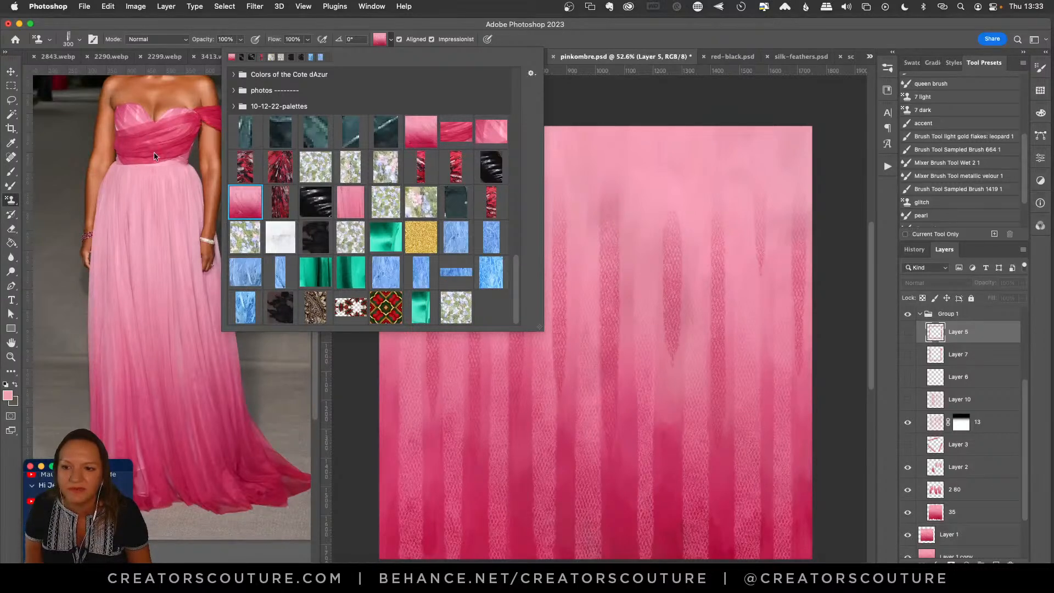
{"action": "left_click", "coordinate": [447, 138]}
{"action": "left_click", "coordinate": [669, 104]}
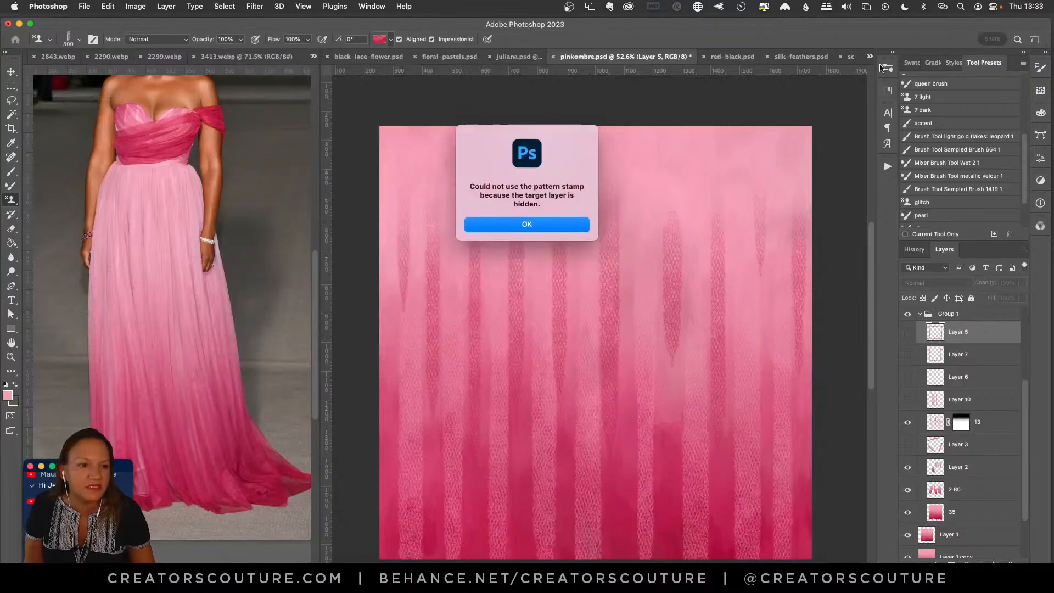
{"action": "left_click", "coordinate": [520, 227]}
{"action": "key", "text": "super+shift+alt+n"}
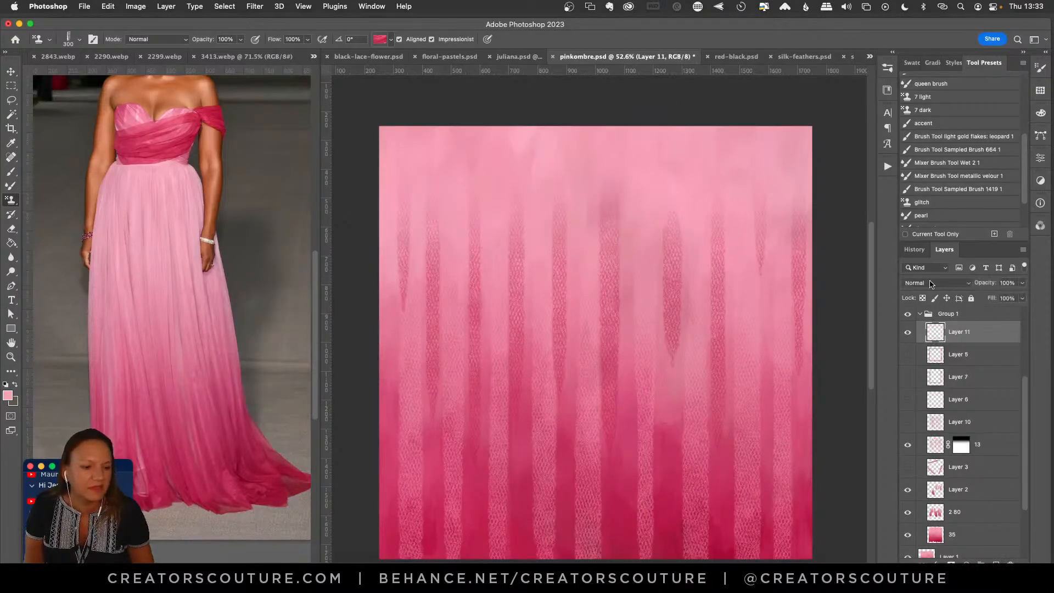
Try the Tulle Couture 6 and Tulle Couture 7 brushes along the artwork's upper edge, undoing each stroke.
{"action": "left_click", "coordinate": [887, 68]}
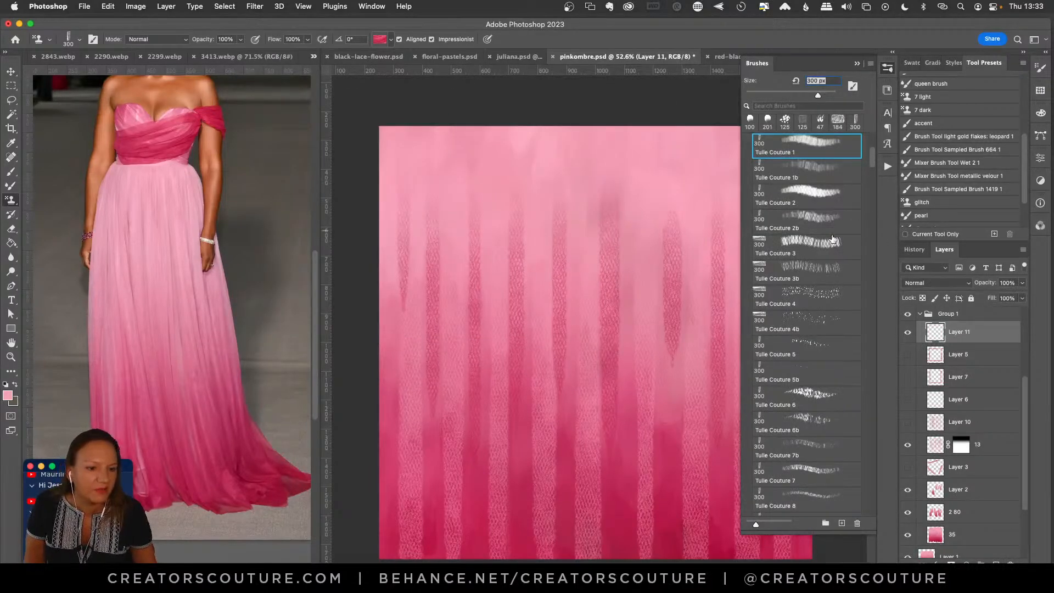
{"action": "left_click", "coordinate": [805, 248]}
{"action": "left_click", "coordinate": [810, 404]}
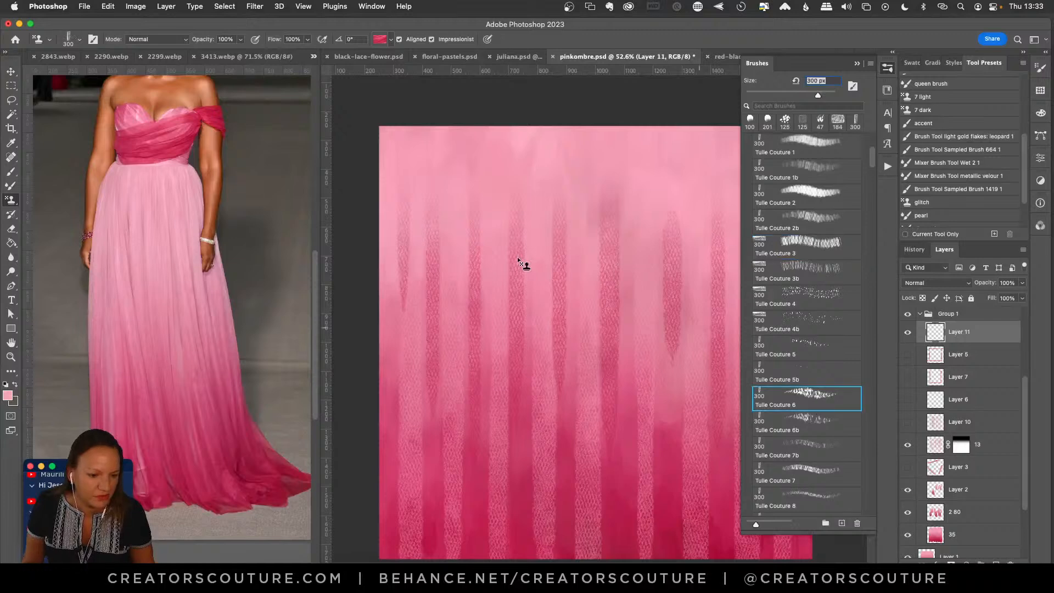
{"action": "mouse_move", "coordinate": [383, 127]}
{"action": "left_mouse_down"}
{"action": "mouse_move", "coordinate": [386, 314]}
{"action": "mouse_move", "coordinate": [404, 176]}
{"action": "left_mouse_up"}
{"action": "key", "text": "ctrl+z"}
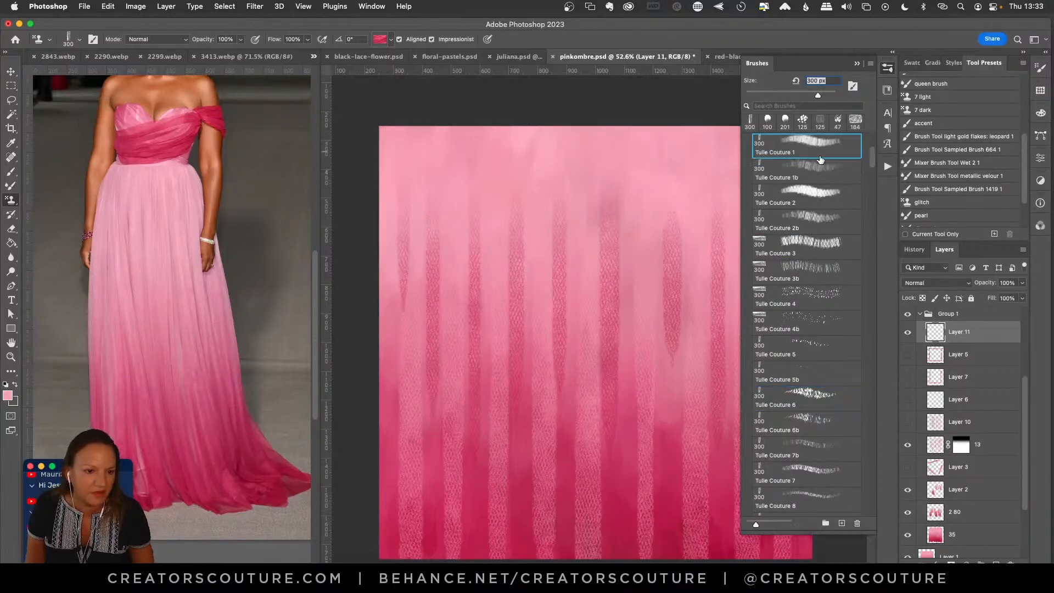
{"action": "scroll", "coordinate": [872, 167], "scroll_direction": "down", "scroll_amount": 3}
{"action": "left_click", "coordinate": [792, 400]}
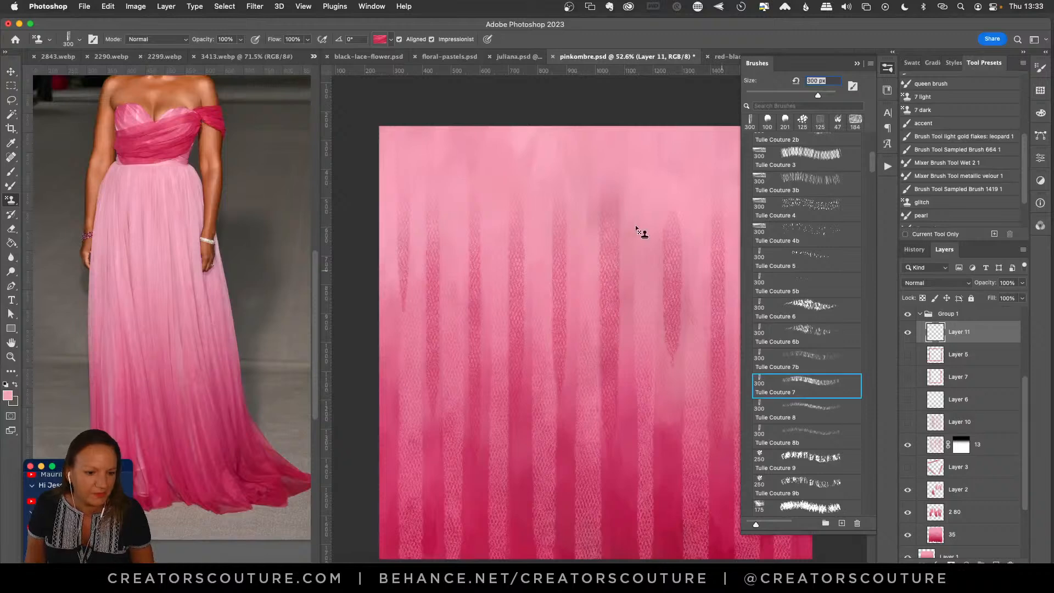
{"action": "left_click_drag", "start_coordinate": [443, 136], "coordinate": [604, 140]}
{"action": "key", "text": "super+z"}
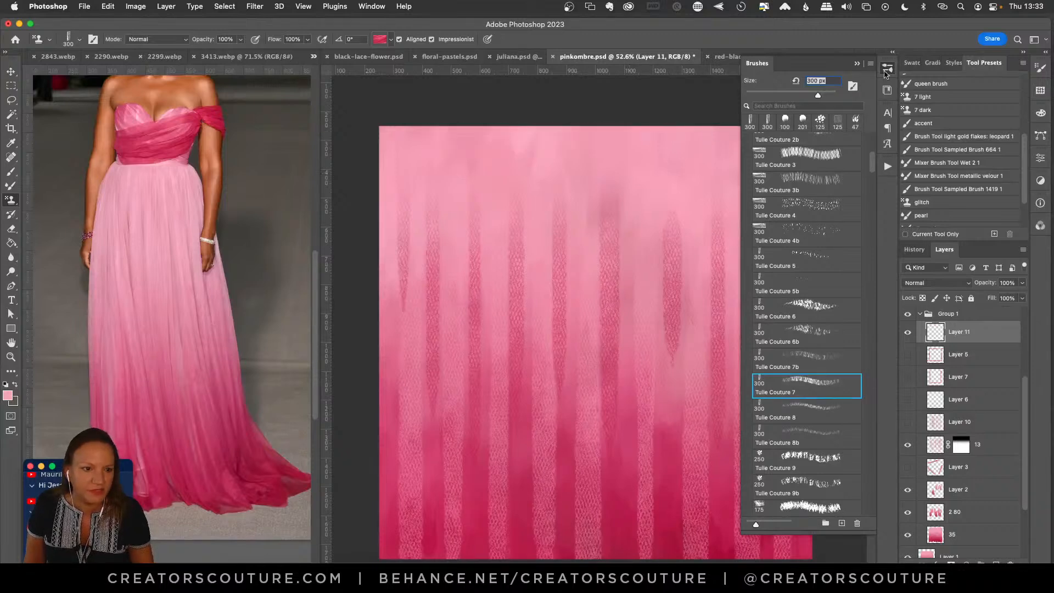
Stamp ruffled strokes with the Tulle Couture 9 brush along the artwork's upper and left edges.
{"action": "left_click", "coordinate": [790, 466]}
{"action": "left_click_drag", "start_coordinate": [367, 134], "coordinate": [694, 150]}
{"action": "mouse_move", "coordinate": [379, 113]}
{"action": "left_mouse_down"}
{"action": "mouse_move", "coordinate": [371, 359]}
{"action": "mouse_move", "coordinate": [355, 462]}
{"action": "mouse_move", "coordinate": [384, 477]}
{"action": "left_mouse_up"}
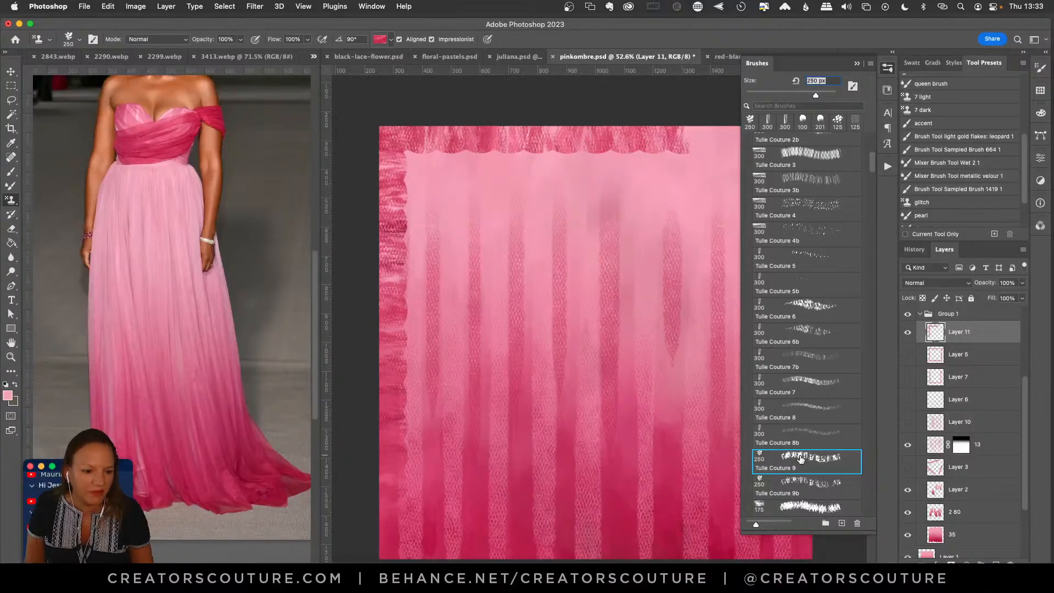
Try the lighter pink fabric pattern in a stroke below the upper ruffle, and undo the stroke.
{"action": "left_click", "coordinate": [380, 39]}
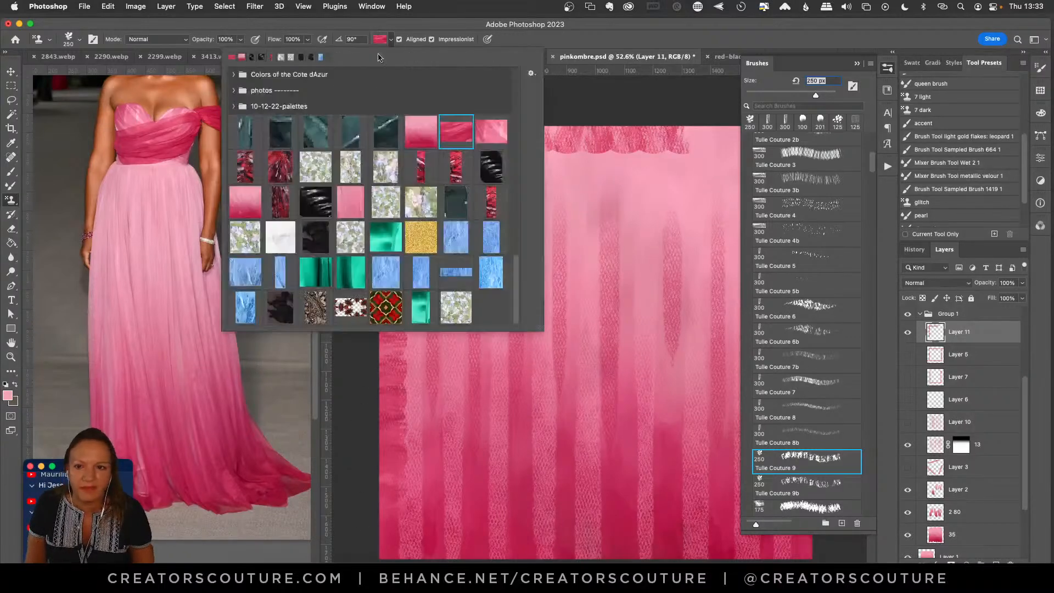
{"action": "left_click", "coordinate": [490, 133]}
{"action": "left_click", "coordinate": [641, 160]}
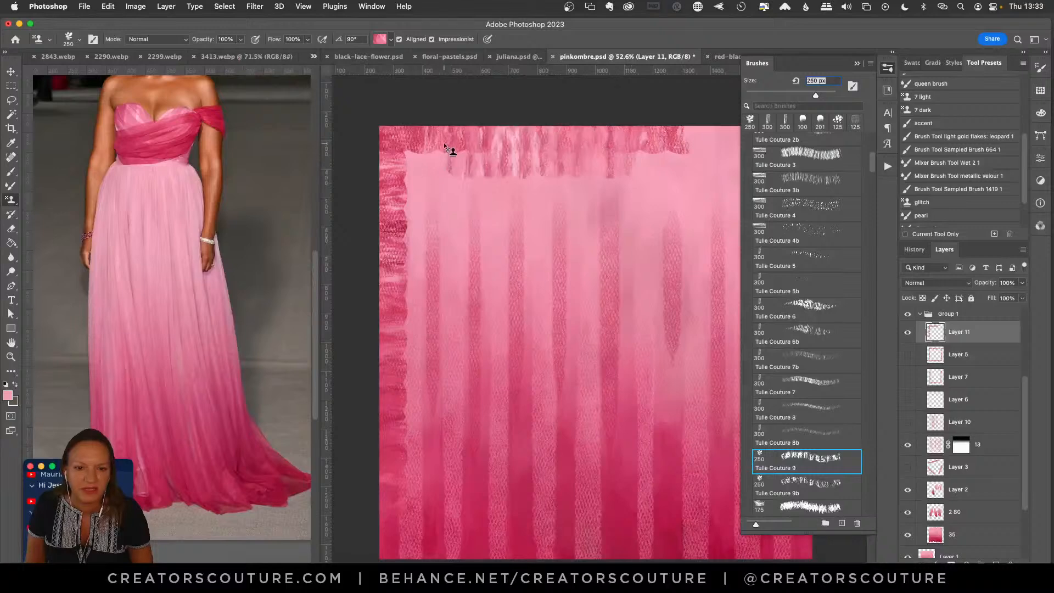
{"action": "key", "text": "super+z"}
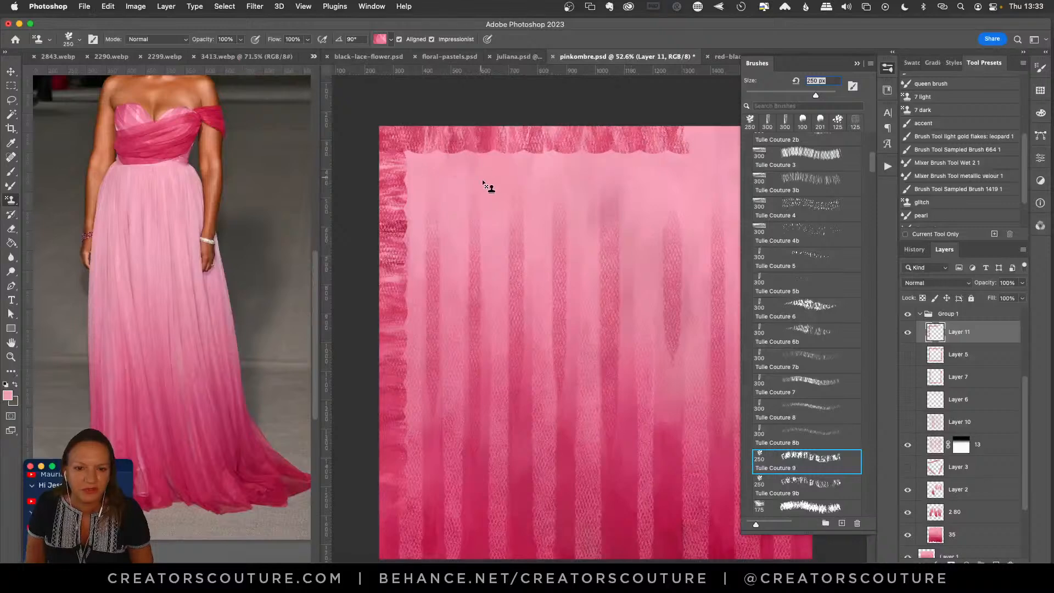
Revert pinkombre.psd to its opening snapshot in the history.
{"action": "left_click", "coordinate": [887, 68]}
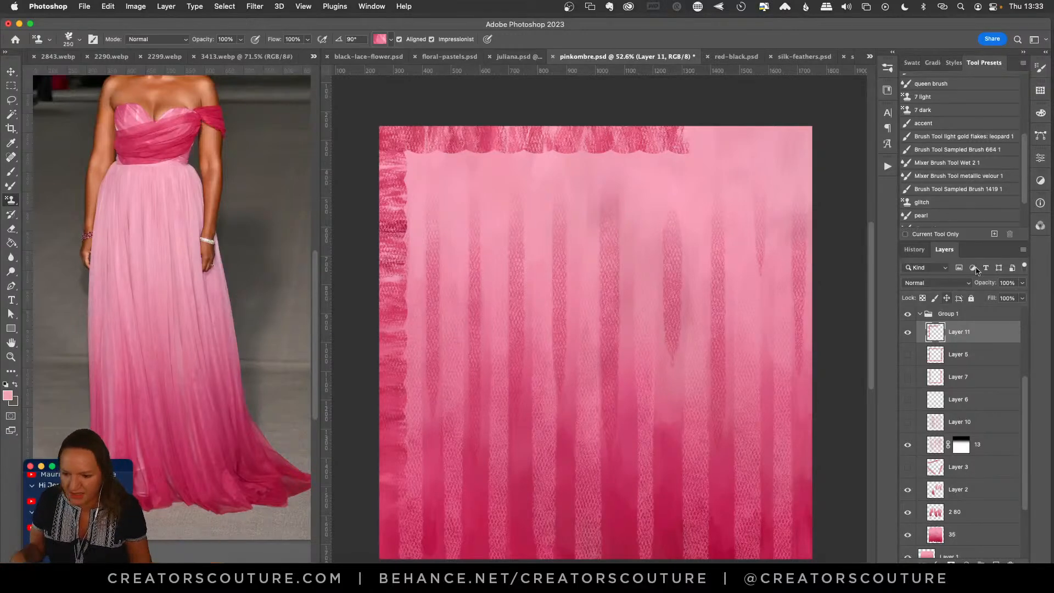
{"action": "double_click", "coordinate": [912, 249]}
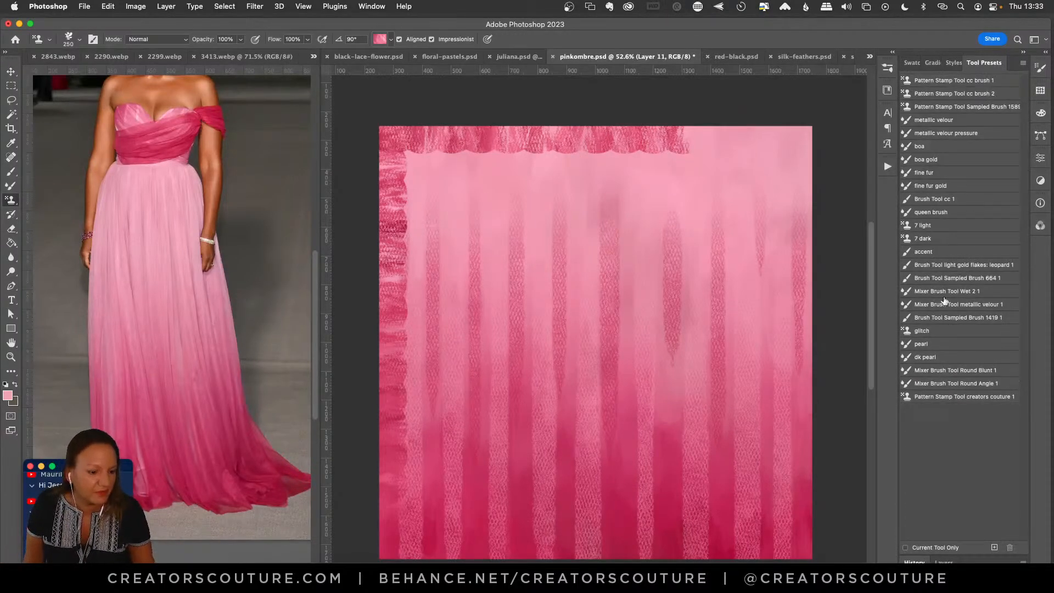
{"action": "left_click", "coordinate": [924, 560]}
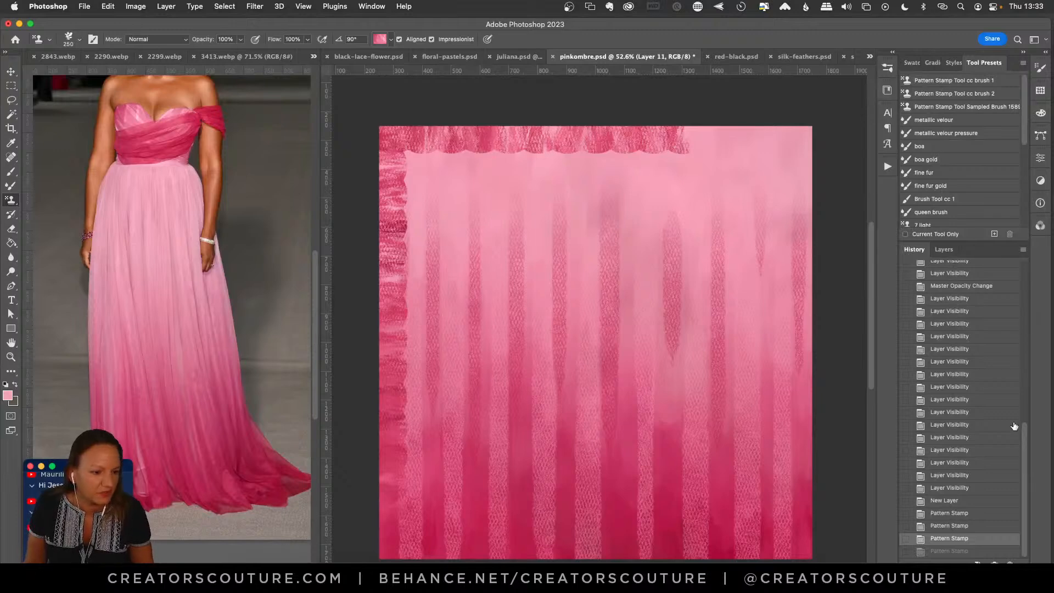
{"action": "left_click_drag", "start_coordinate": [1022, 429], "coordinate": [1015, 262]}
{"action": "left_click", "coordinate": [946, 276]}
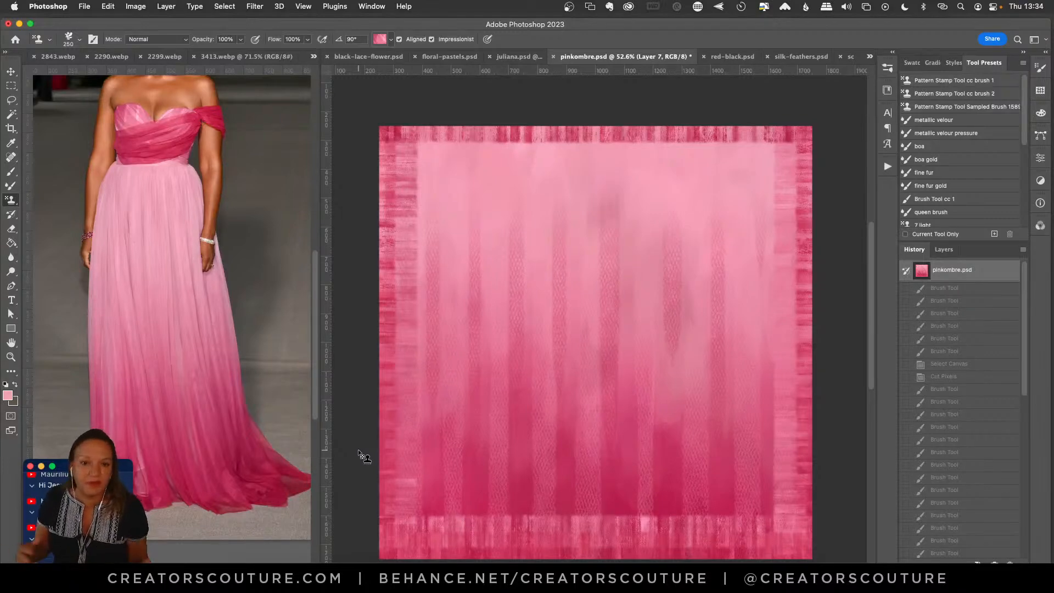
View black-lace-flower.psd, place the green gown photo 2871.webp beside silk-feathers.psd, and check the live chat.
{"action": "left_click", "coordinate": [387, 58]}
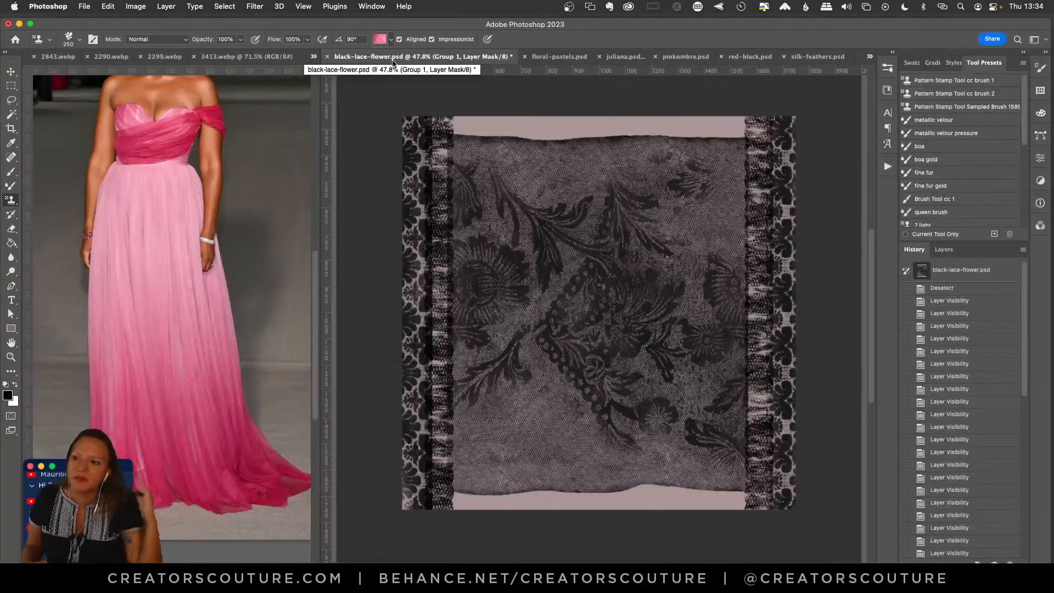
{"action": "left_click", "coordinate": [314, 57]}
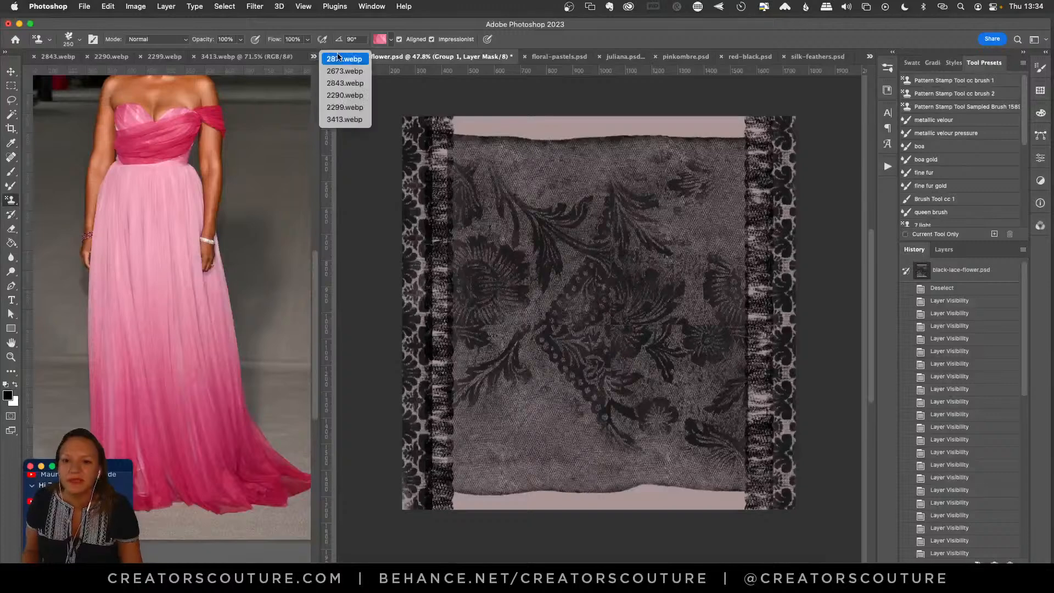
{"action": "left_click", "coordinate": [339, 59]}
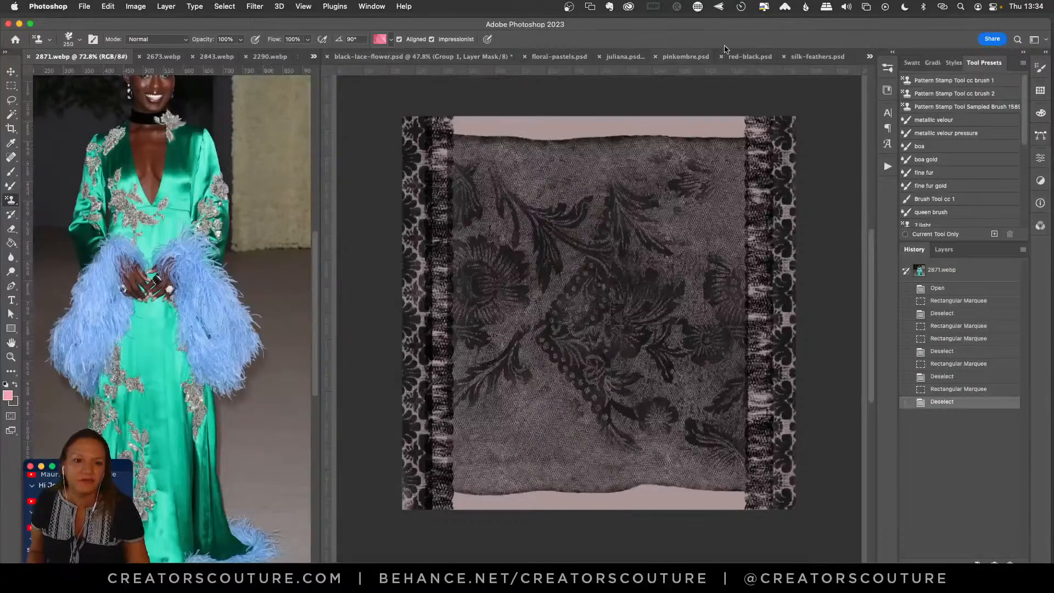
{"action": "left_click", "coordinate": [829, 57]}
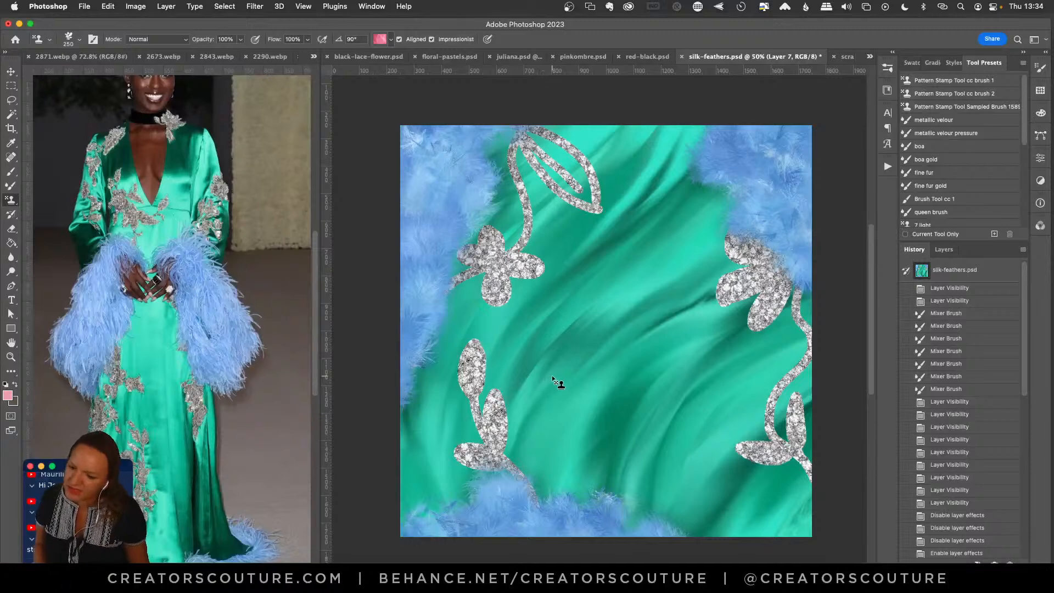
{"action": "left_click", "coordinate": [82, 510]}
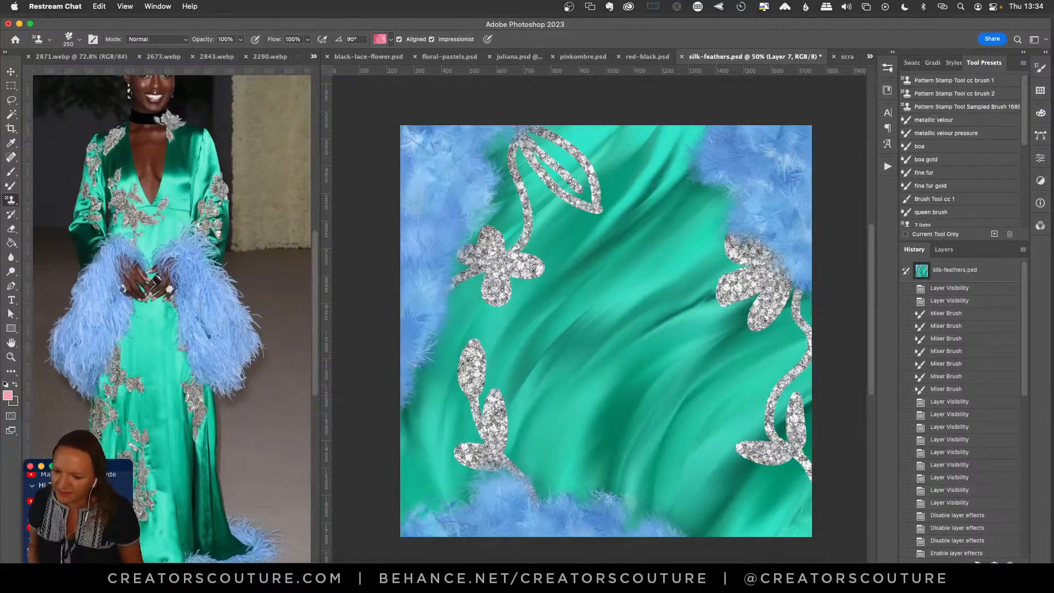
{"action": "scroll", "coordinate": [82, 510], "scroll_direction": "up", "scroll_amount": 1}
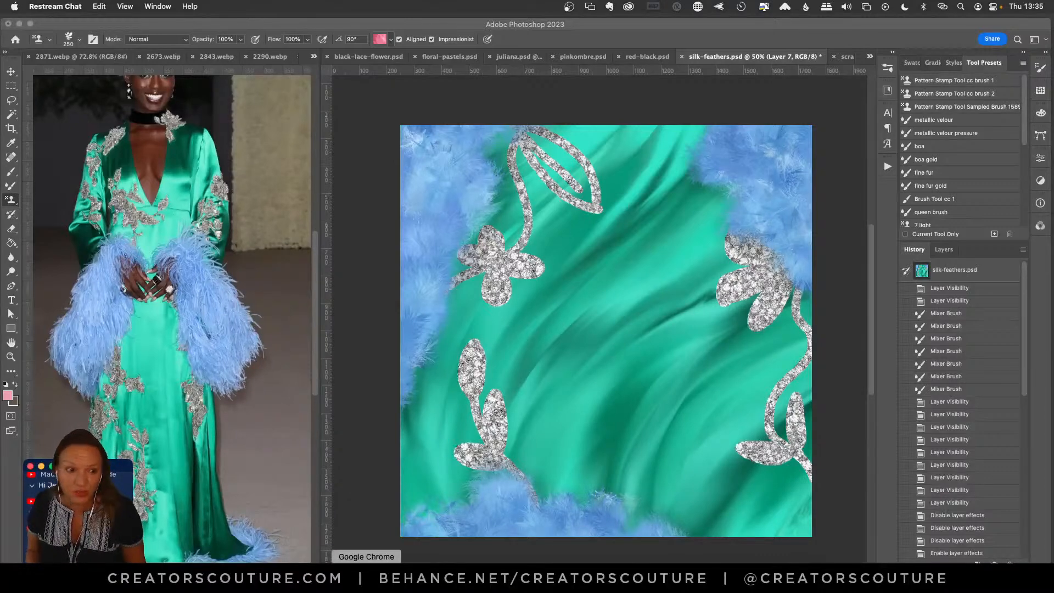
Switch to Chrome and browse the past livestreams on the Creators Couture Behance page.
{"action": "left_click", "coordinate": [366, 576]}
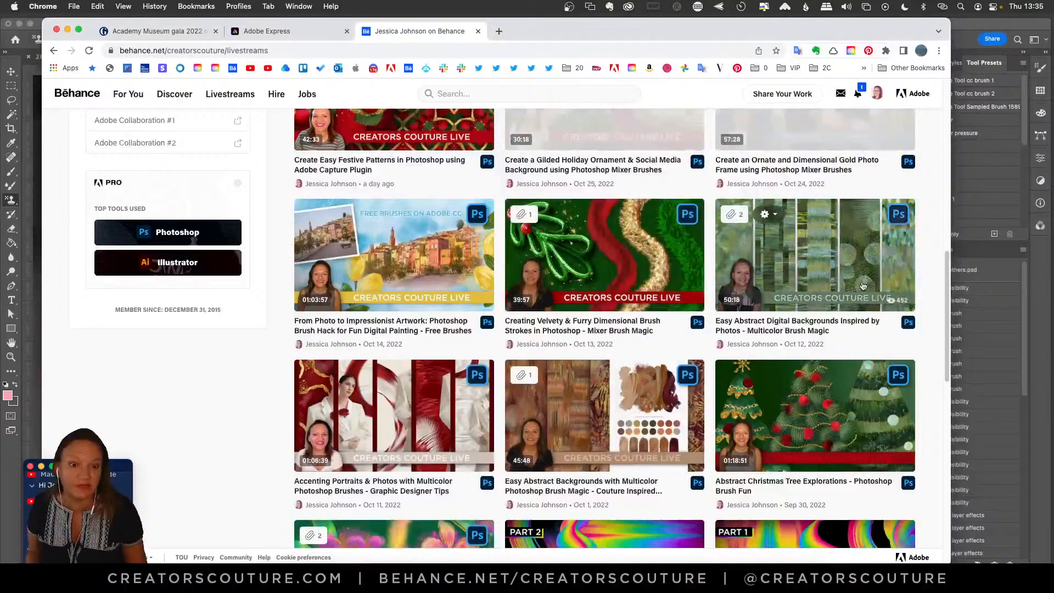
{"action": "scroll", "coordinate": [862, 285], "scroll_direction": "up", "scroll_amount": 10}
{"action": "scroll", "coordinate": [870, 473], "scroll_direction": "up", "scroll_amount": 3}
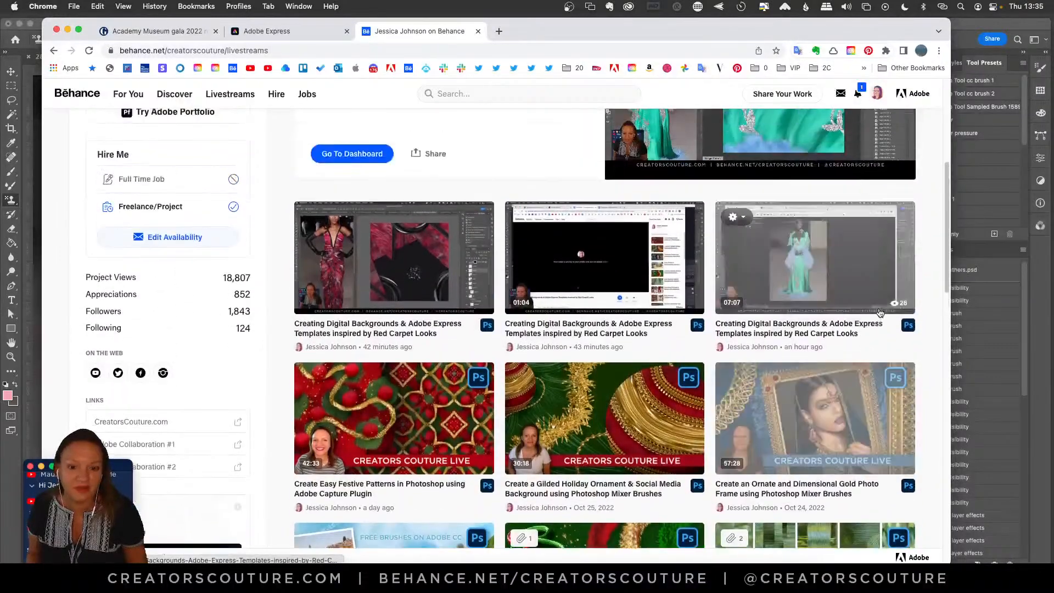
{"action": "scroll", "coordinate": [870, 473], "scroll_direction": "down", "scroll_amount": 3}
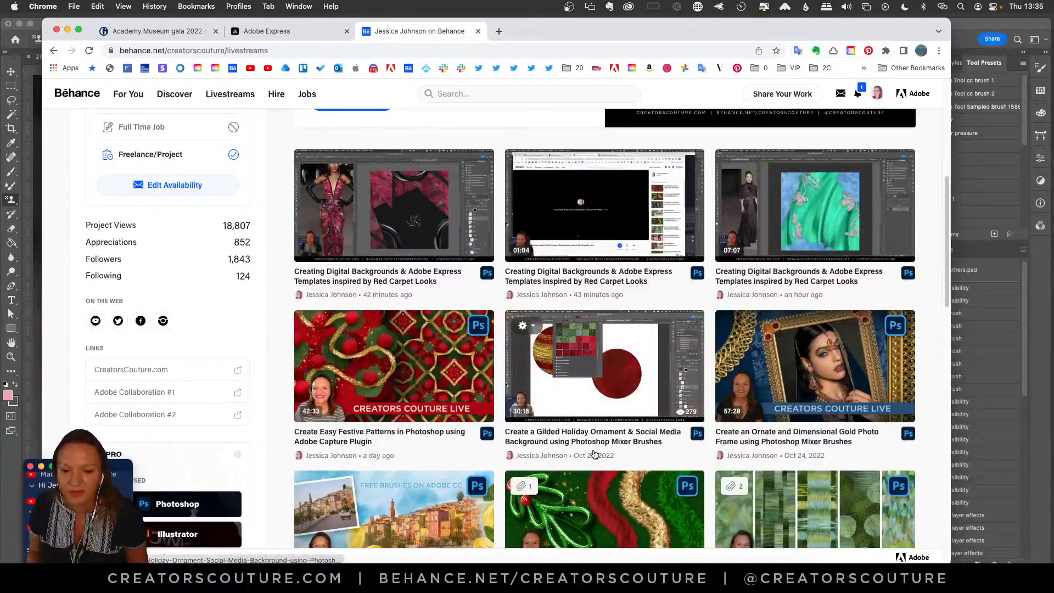
{"action": "scroll", "coordinate": [593, 454], "scroll_direction": "down", "scroll_amount": 2}
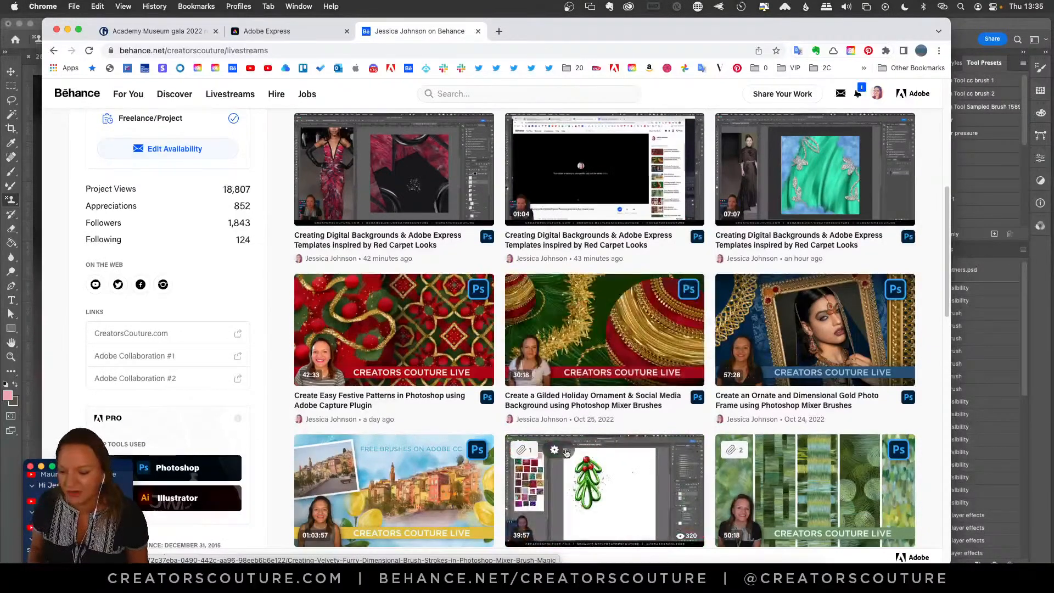